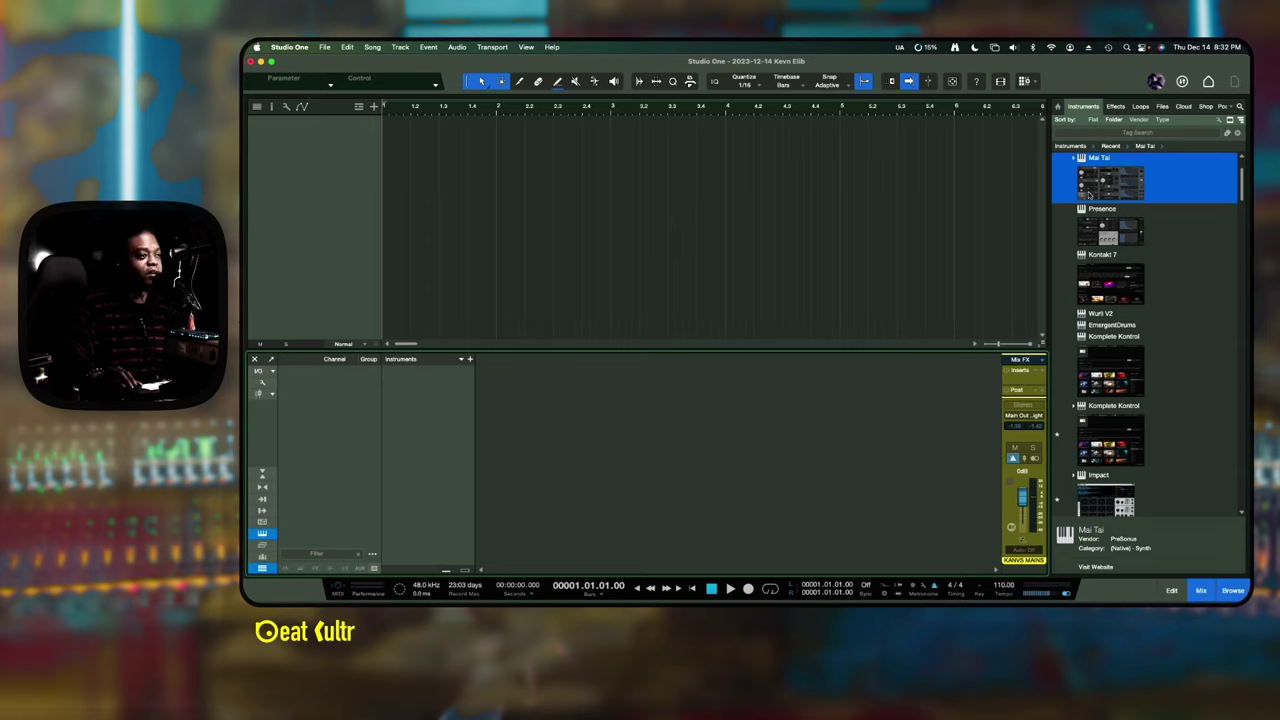
# - Add Kontakt 7 as a new instrument track and browse through its library of installed instruments
pyautogui.click(1113, 294)
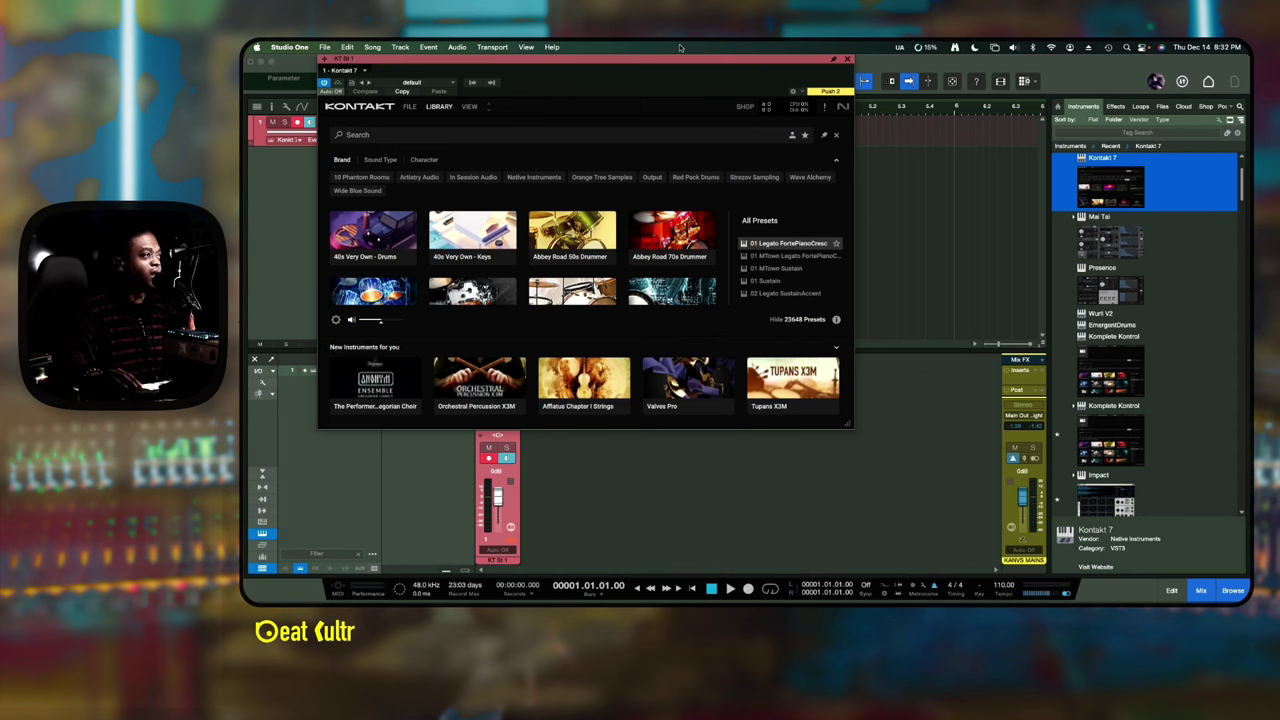
pyautogui.moveTo(687, 62); pyautogui.dragTo(868, 96)
pyautogui.scroll(-10, 748, 306)
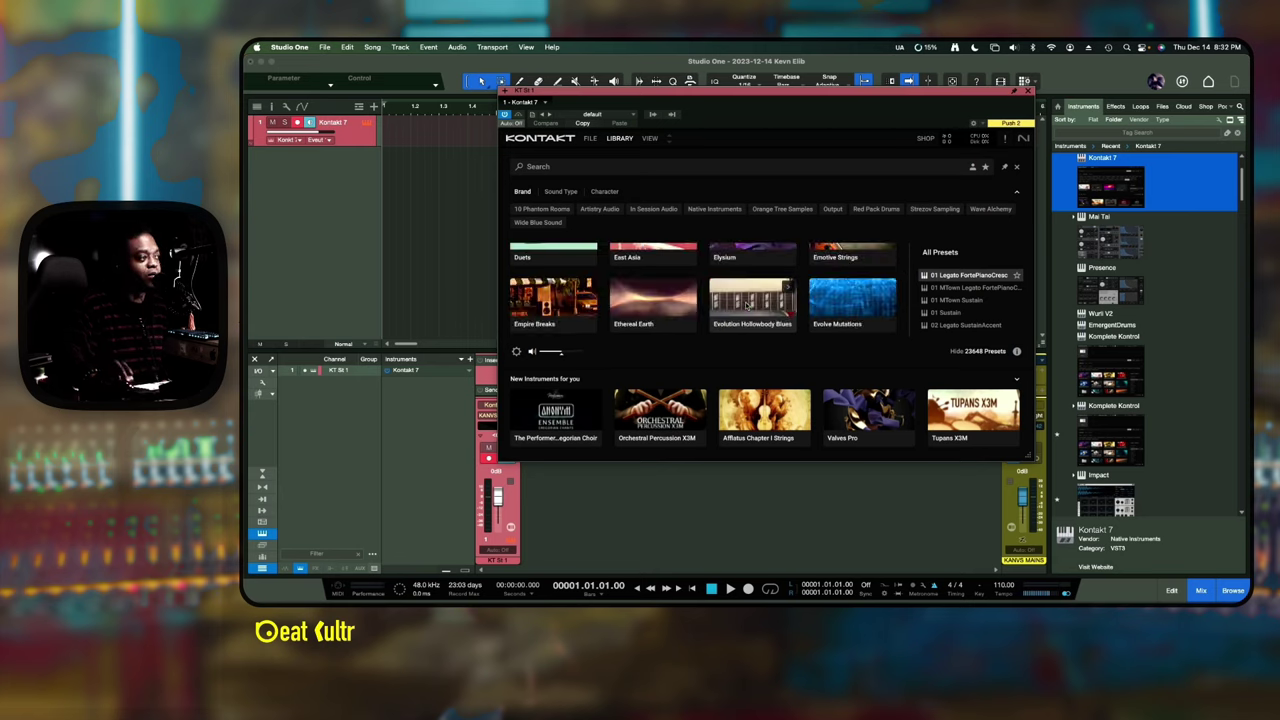
pyautogui.scroll(-10, 746, 305)
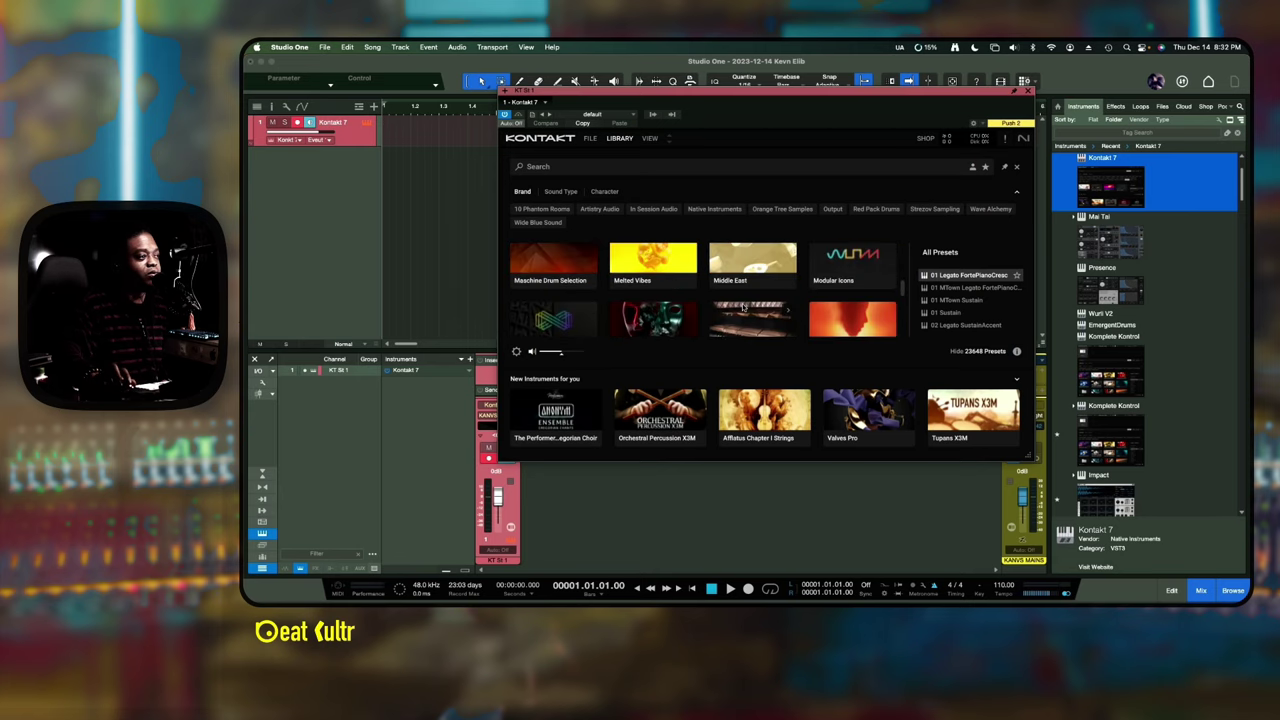
pyautogui.scroll(-10, 743, 307)
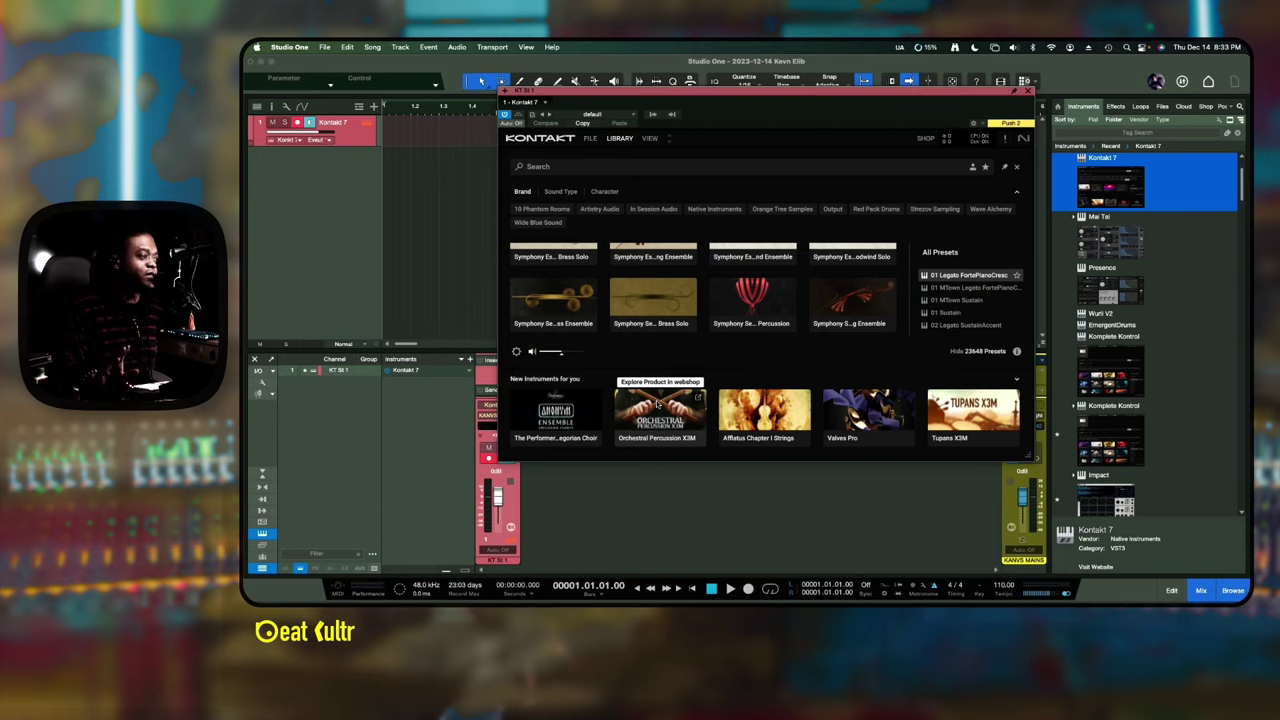
# - Collapse and restore the new-instruments section, and reposition and enlarge the Kontakt window
pyautogui.click(1017, 382)
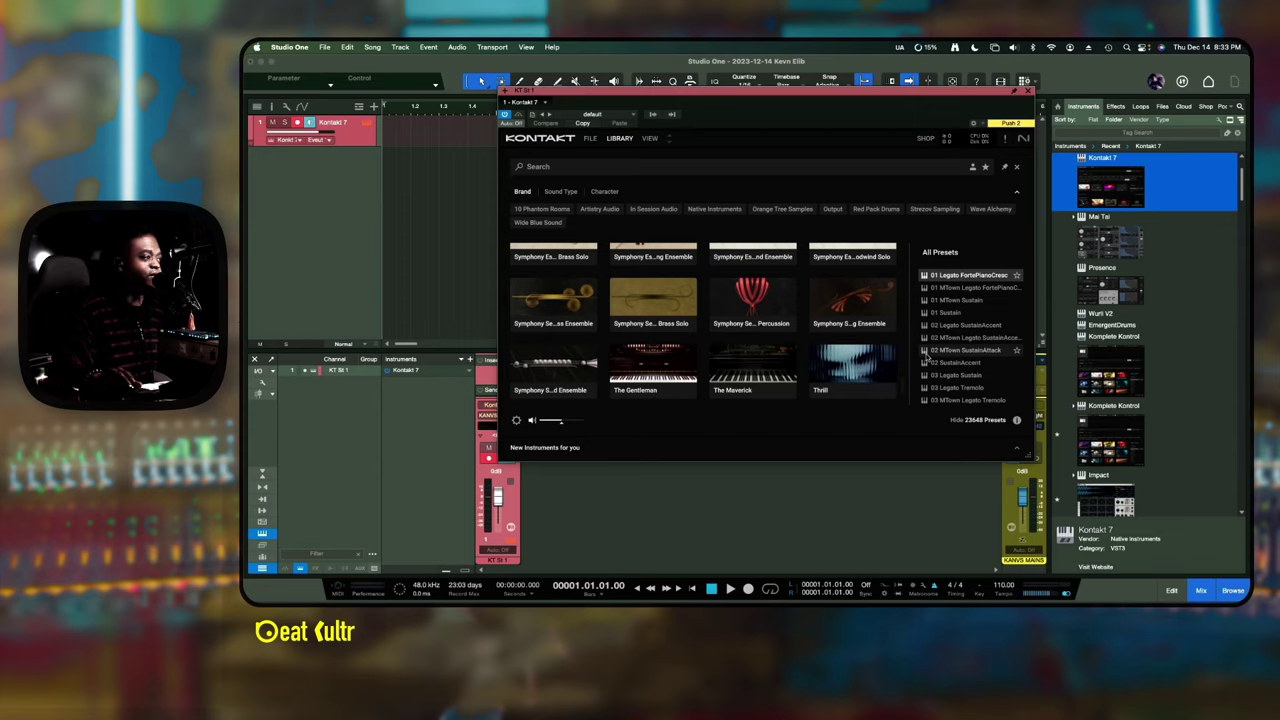
pyautogui.click(1017, 450)
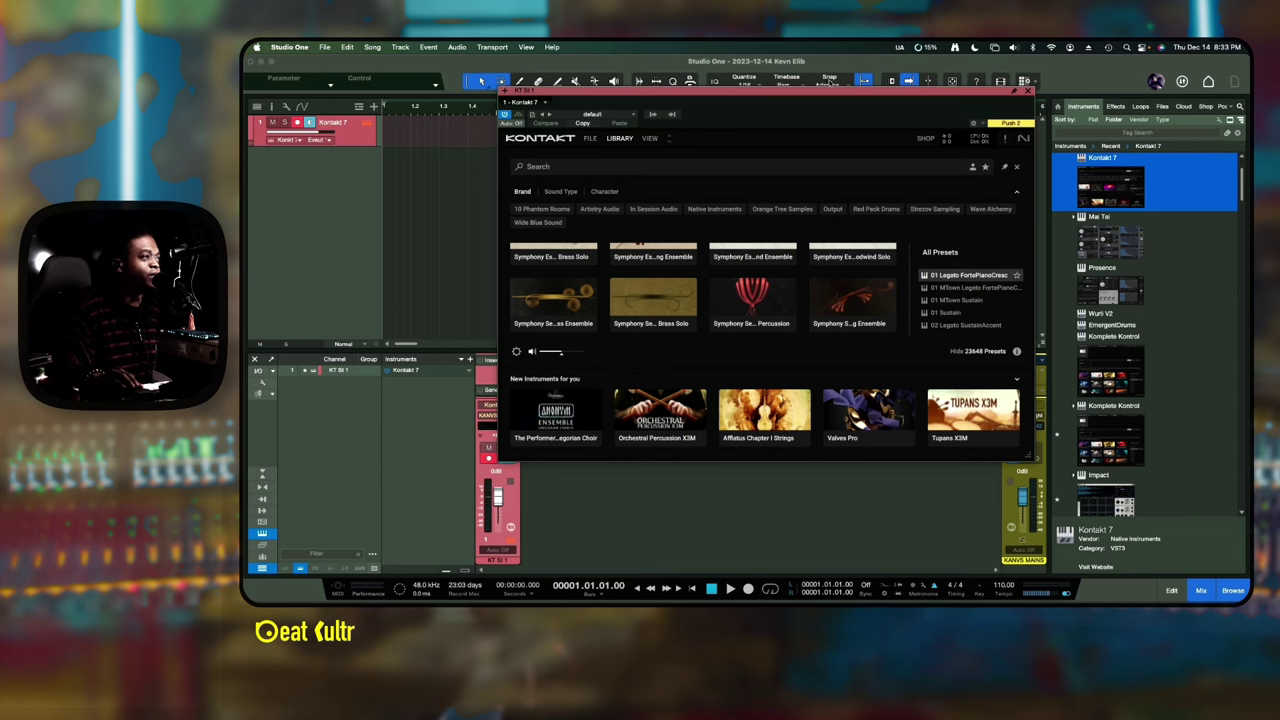
pyautogui.moveTo(836, 92); pyautogui.dragTo(772, 94)
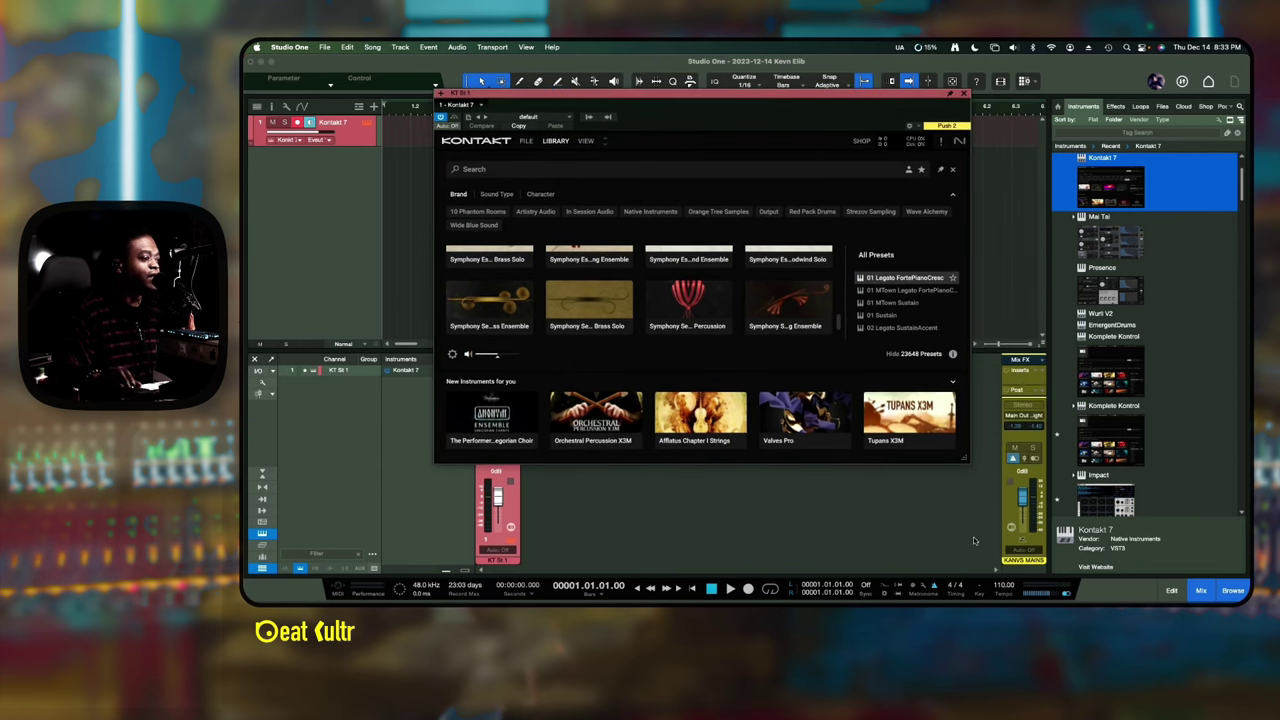
pyautogui.moveTo(968, 469); pyautogui.dragTo(1075, 540)
pyautogui.moveTo(989, 517)
pyautogui.mouseDown()
pyautogui.moveTo(994, 505)
pyautogui.moveTo(1058, 572)
pyautogui.moveTo(1063, 549)
pyautogui.moveTo(1017, 509)
pyautogui.moveTo(965, 491)
pyautogui.moveTo(983, 510)
pyautogui.mouseUp()
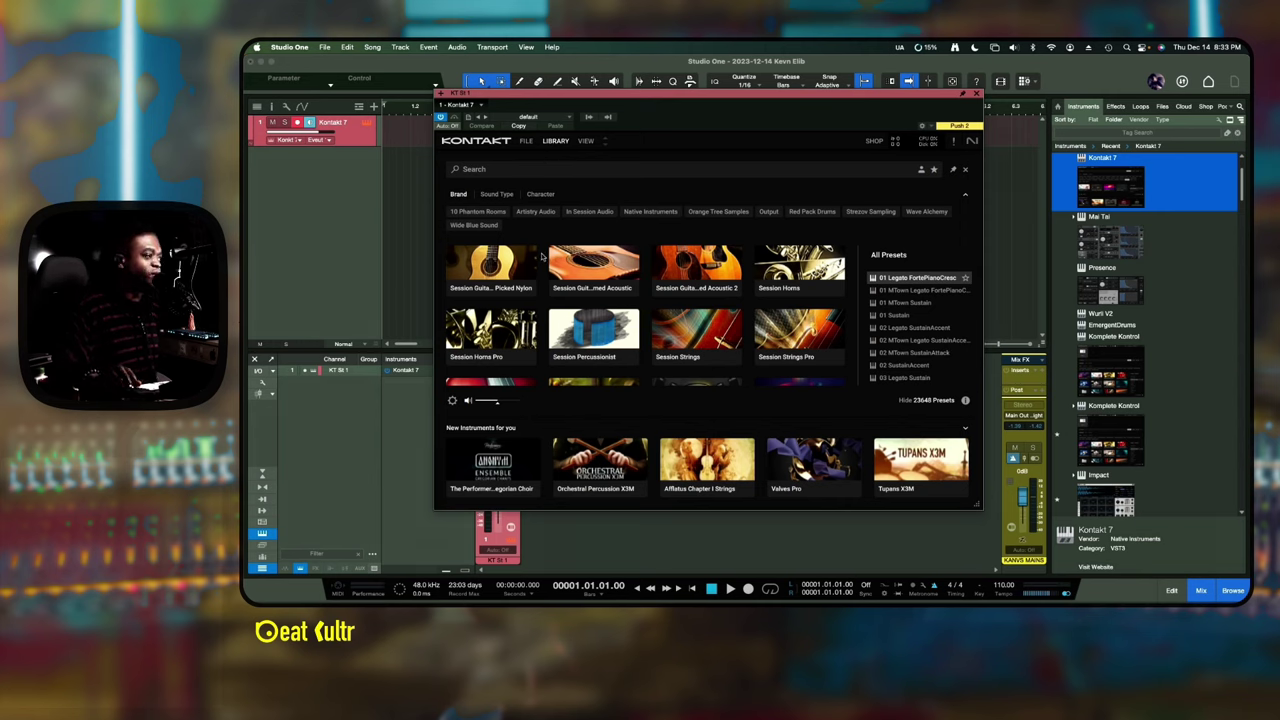
# - Load the first preset of Session Guitarist - Picked Nylon from the Kontakt library
pyautogui.scroll(3, 542, 257)
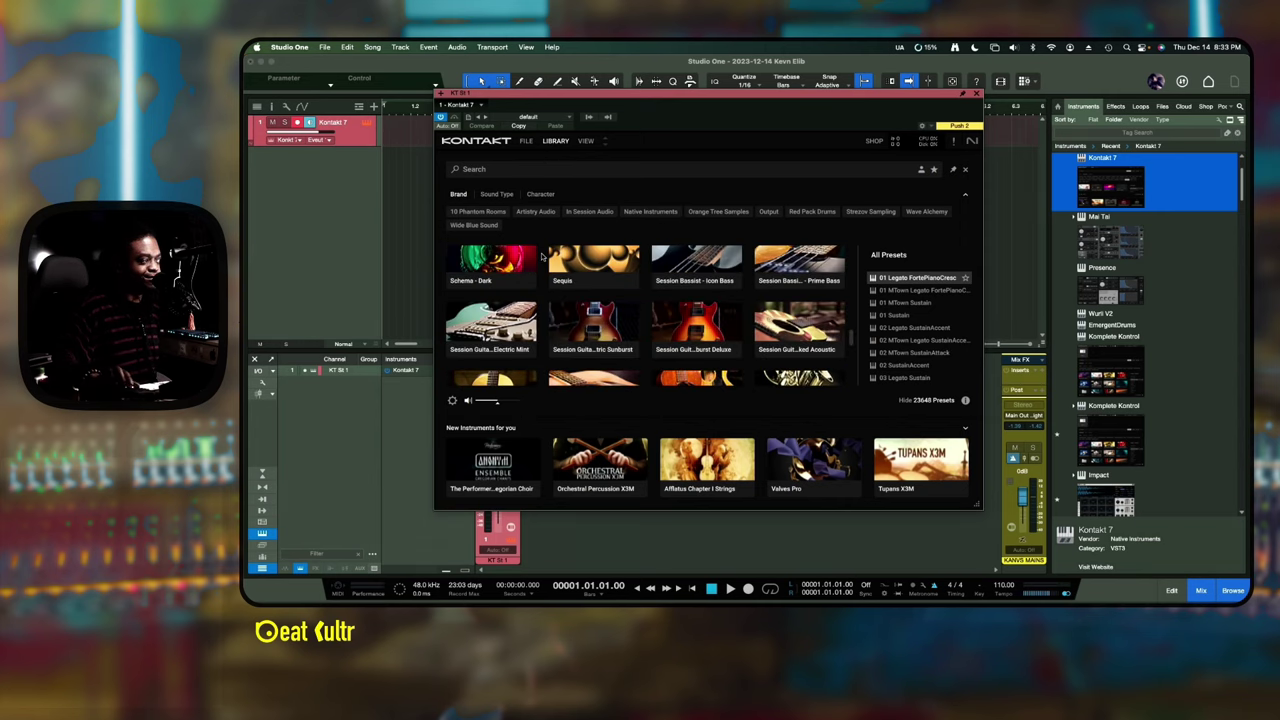
pyautogui.scroll(-2, 542, 257)
pyautogui.click(527, 322)
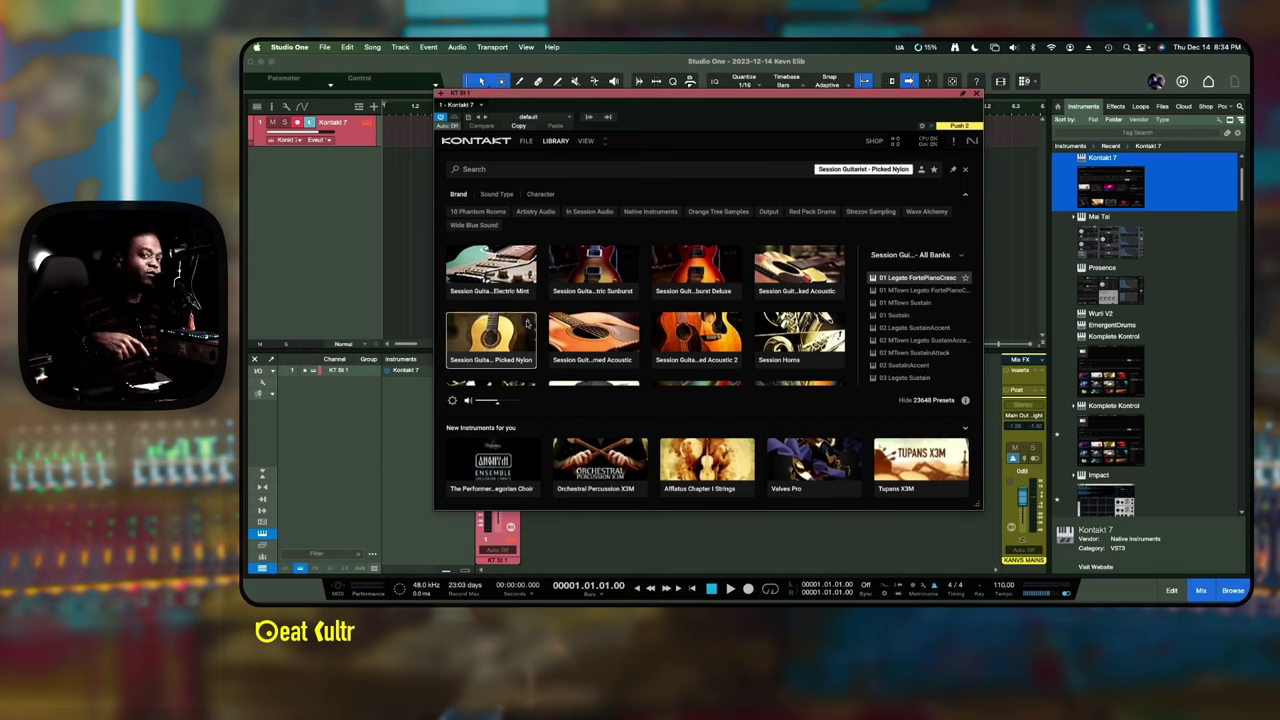
pyautogui.doubleClick(527, 322)
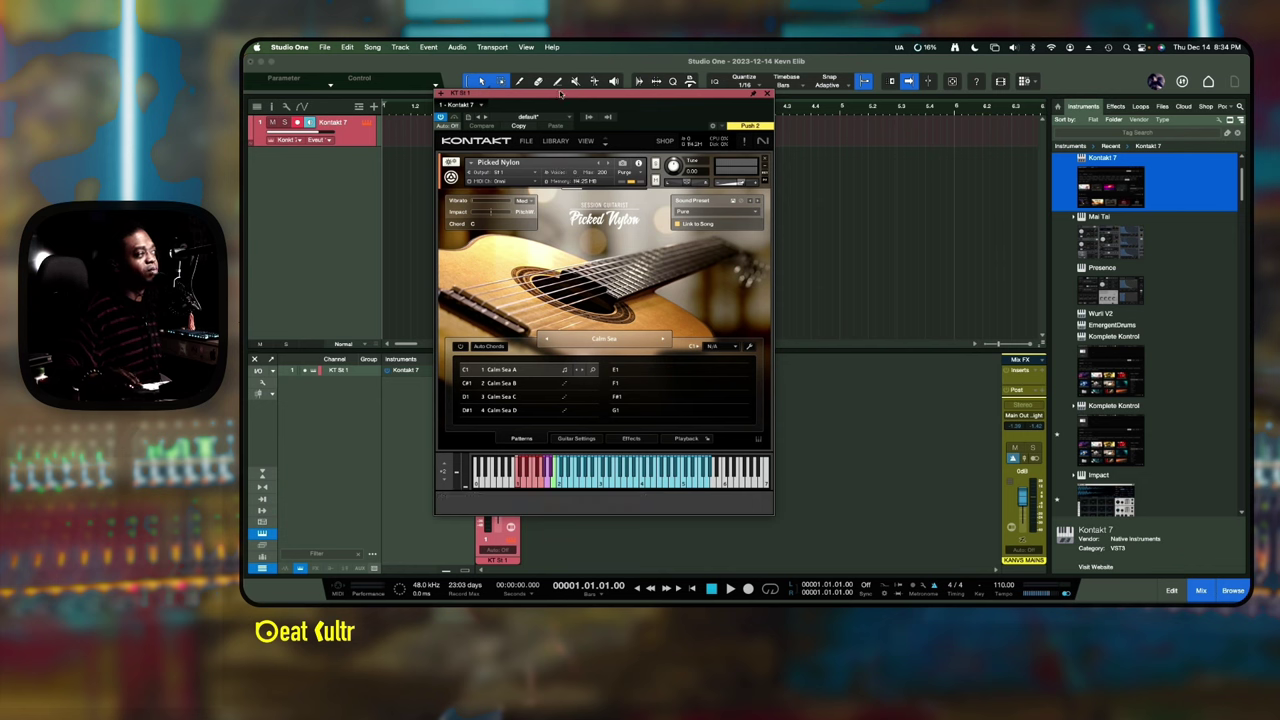
pyautogui.moveTo(561, 93); pyautogui.dragTo(657, 87)
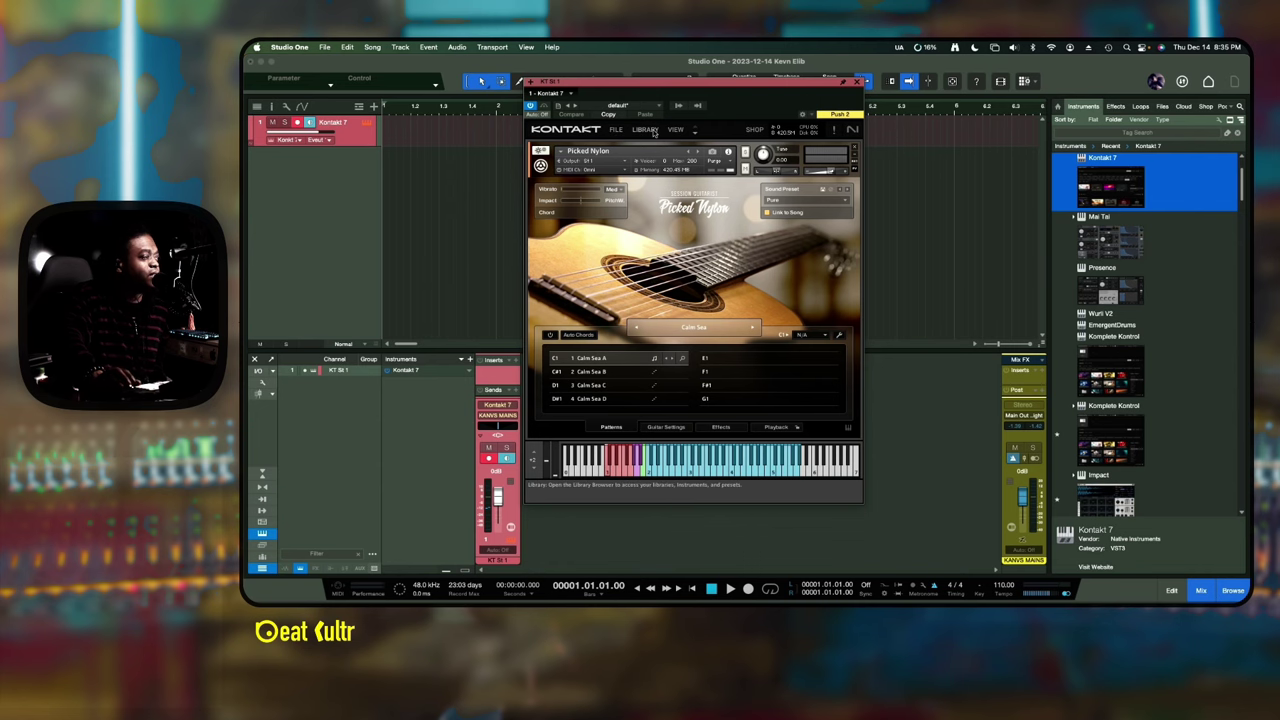
# - Return to the Kontakt library and load the first preset of Session Guitarist - Strummed Acoustic
pyautogui.click(650, 132)
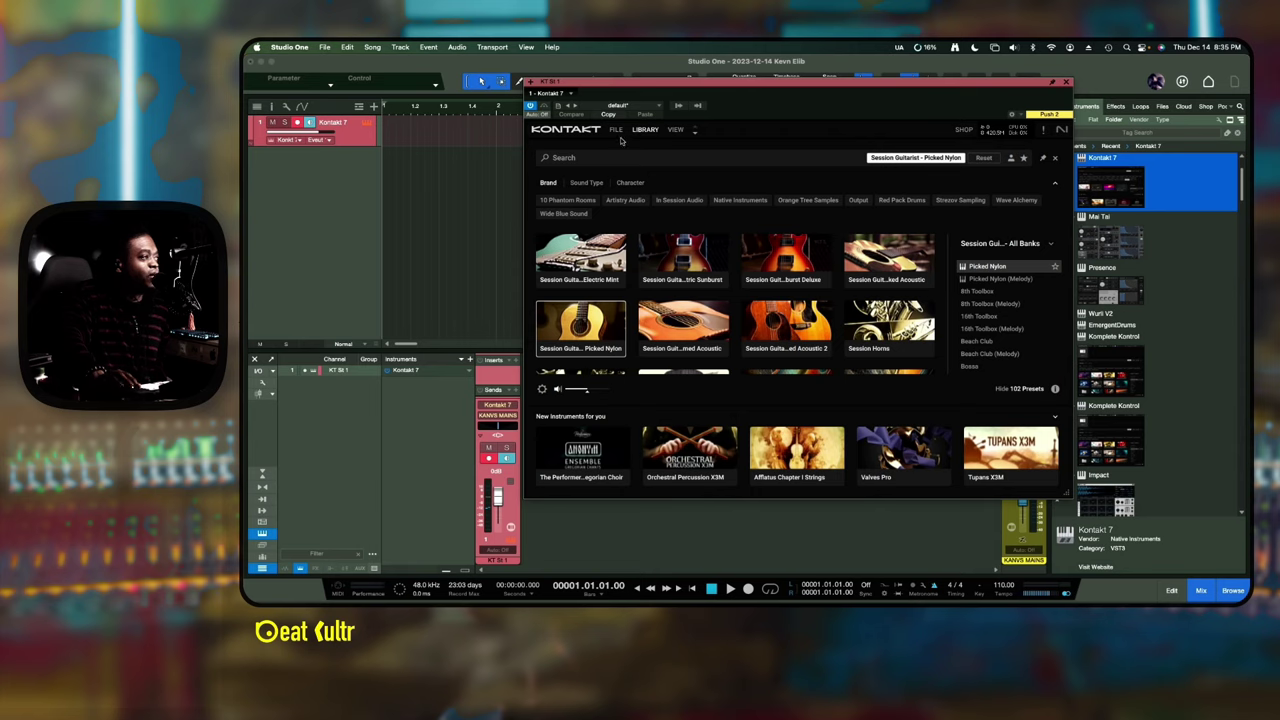
pyautogui.click(617, 131)
pyautogui.click(617, 131)
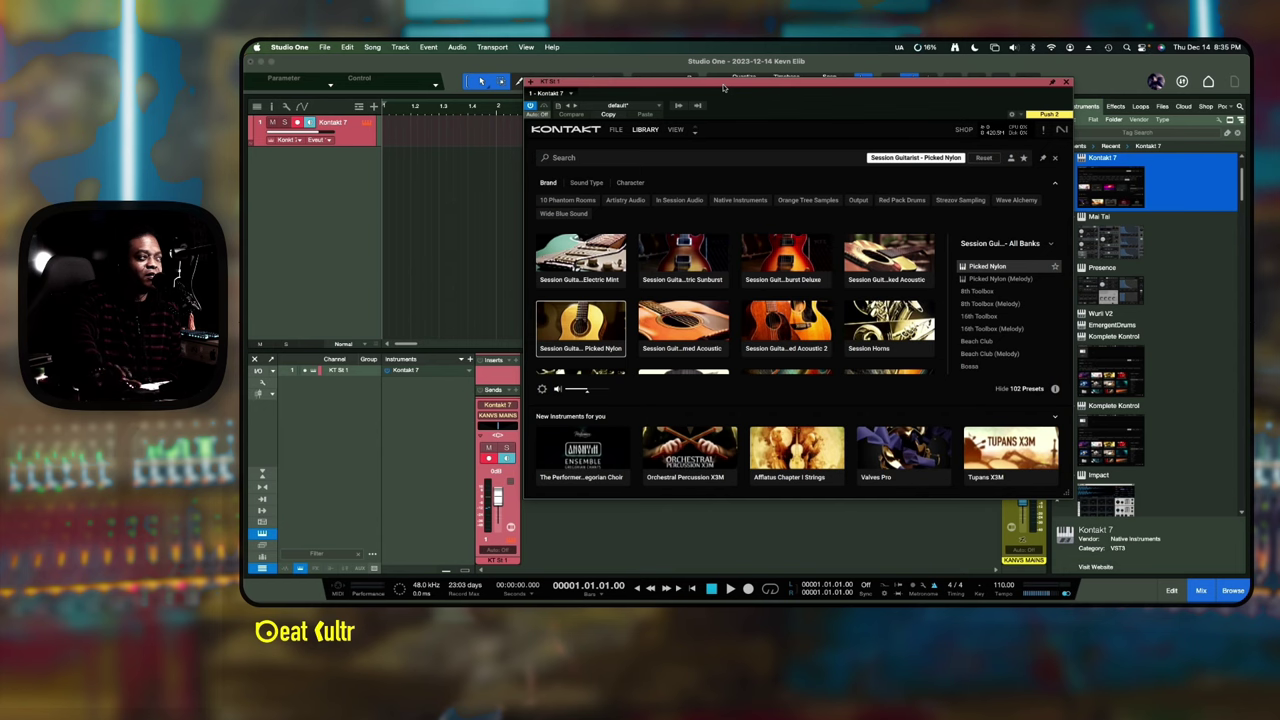
pyautogui.moveTo(724, 88); pyautogui.dragTo(691, 90)
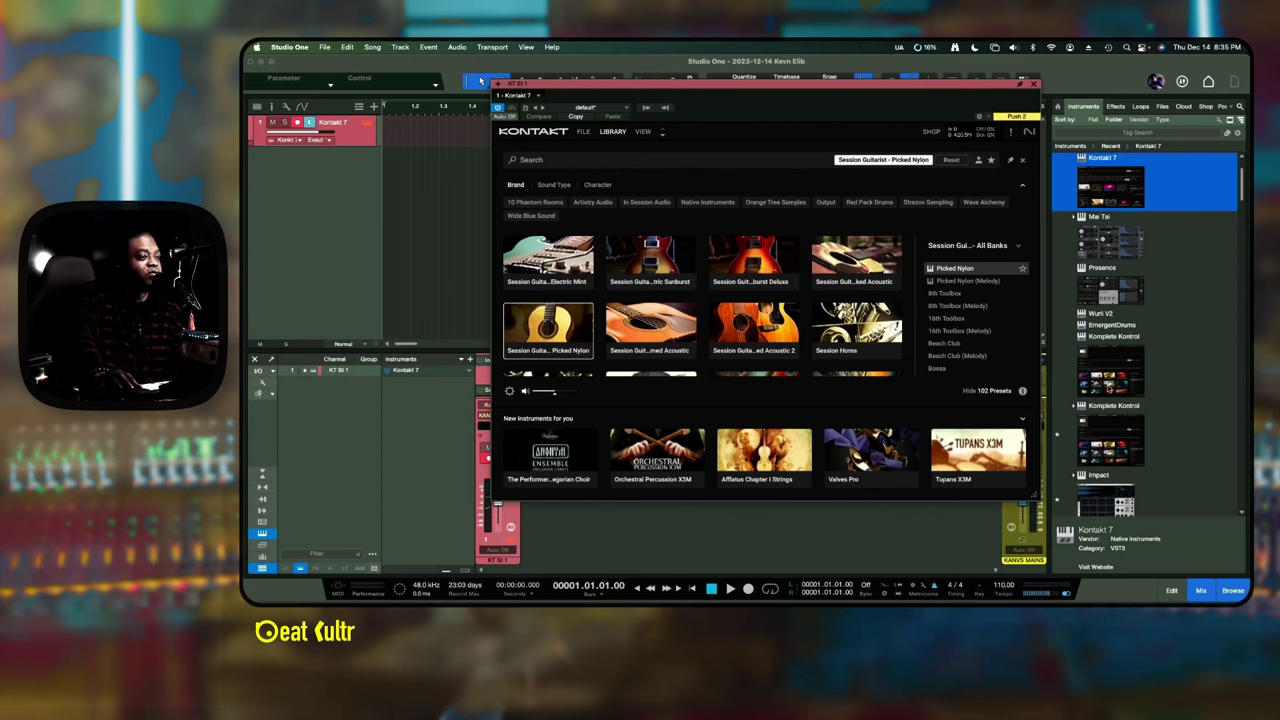
pyautogui.click(1108, 388)
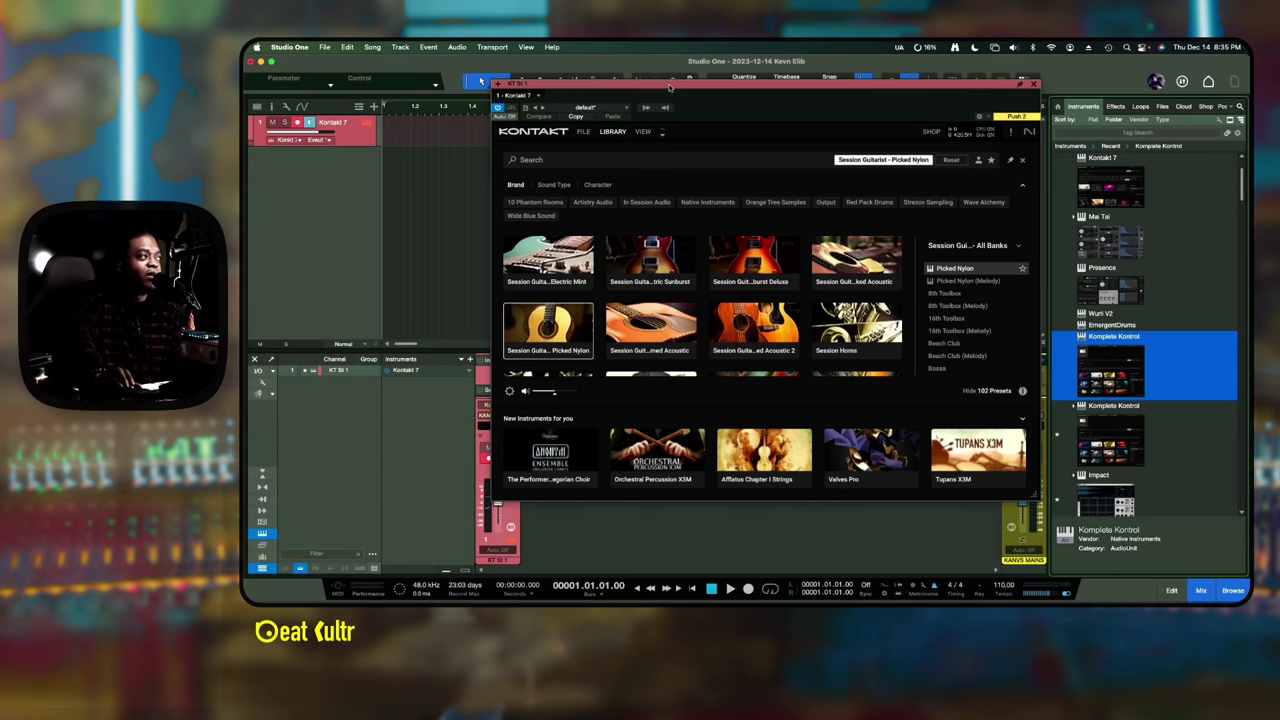
pyautogui.moveTo(670, 88); pyautogui.dragTo(610, 108)
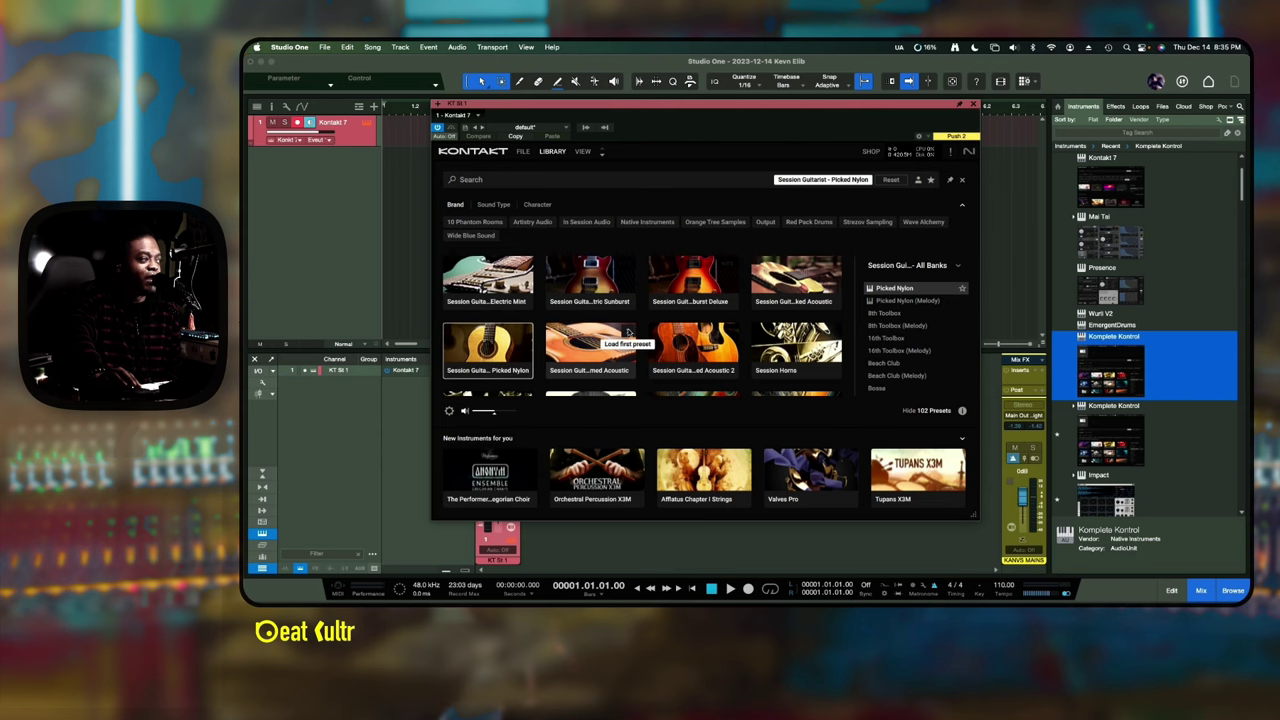
pyautogui.click(627, 333)
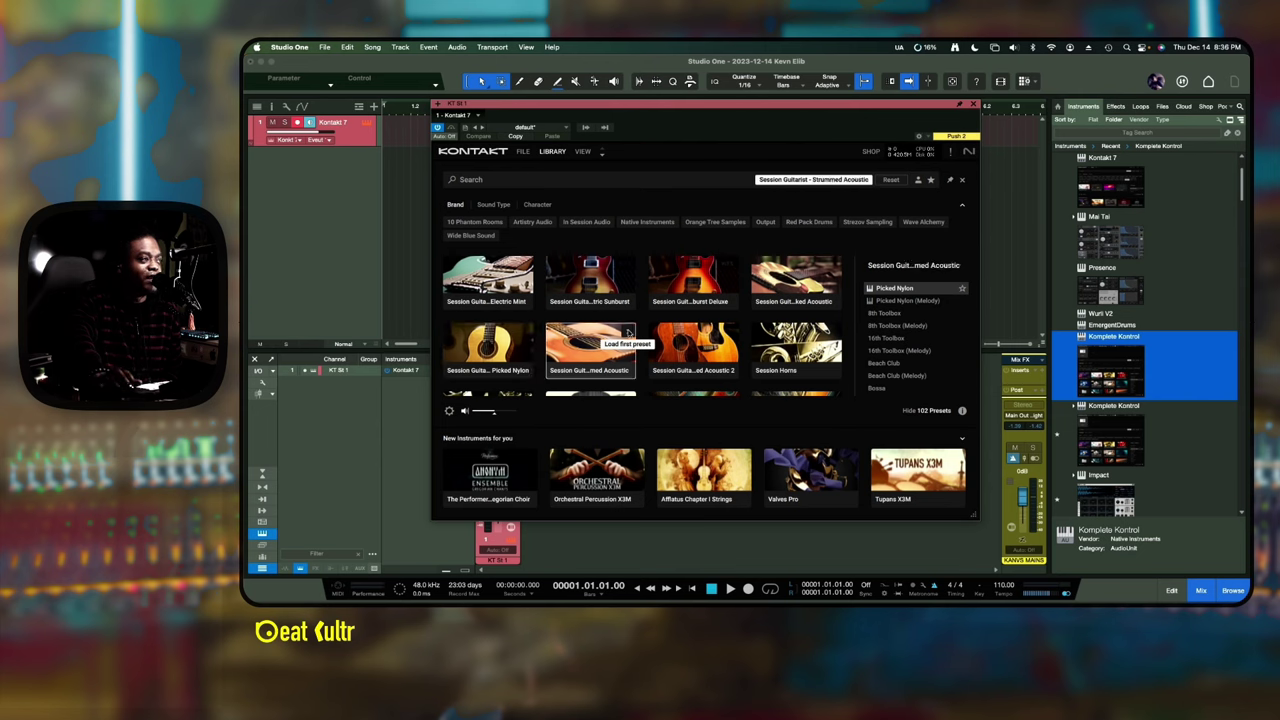
pyautogui.click(628, 333)
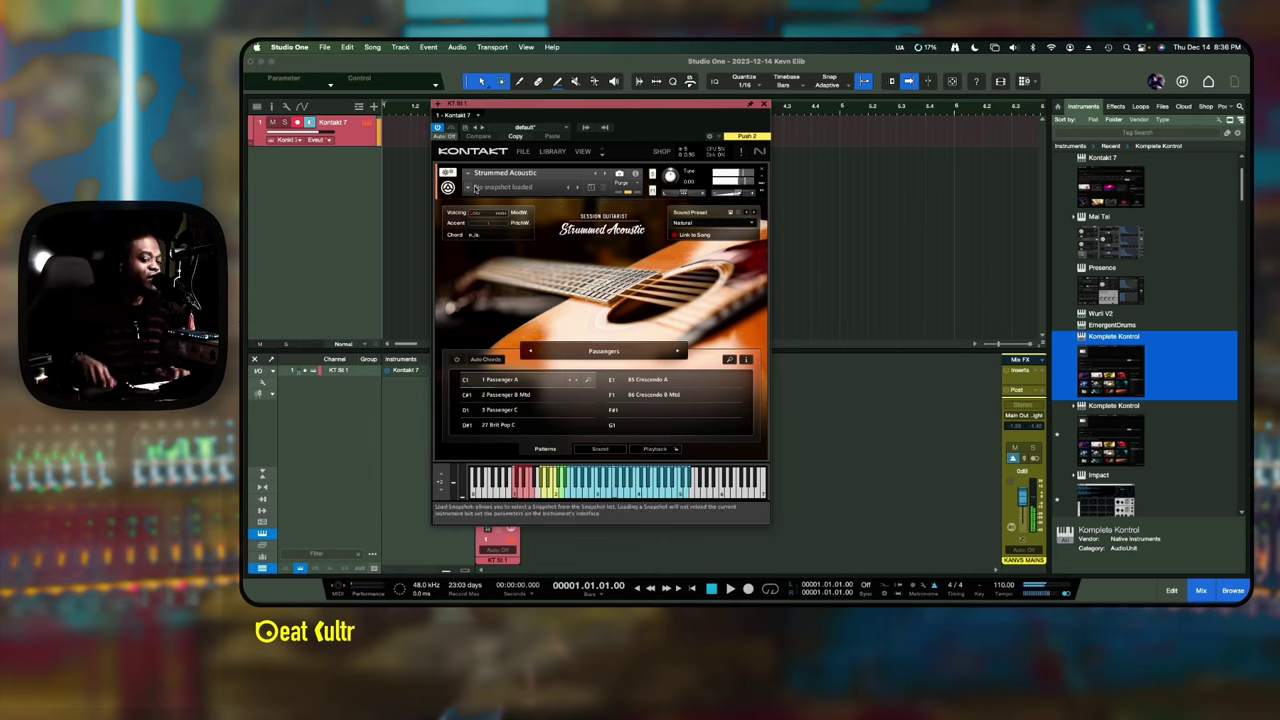
# - Switch Kontakt from its single-instrument layout to Rack View
pyautogui.click(553, 152)
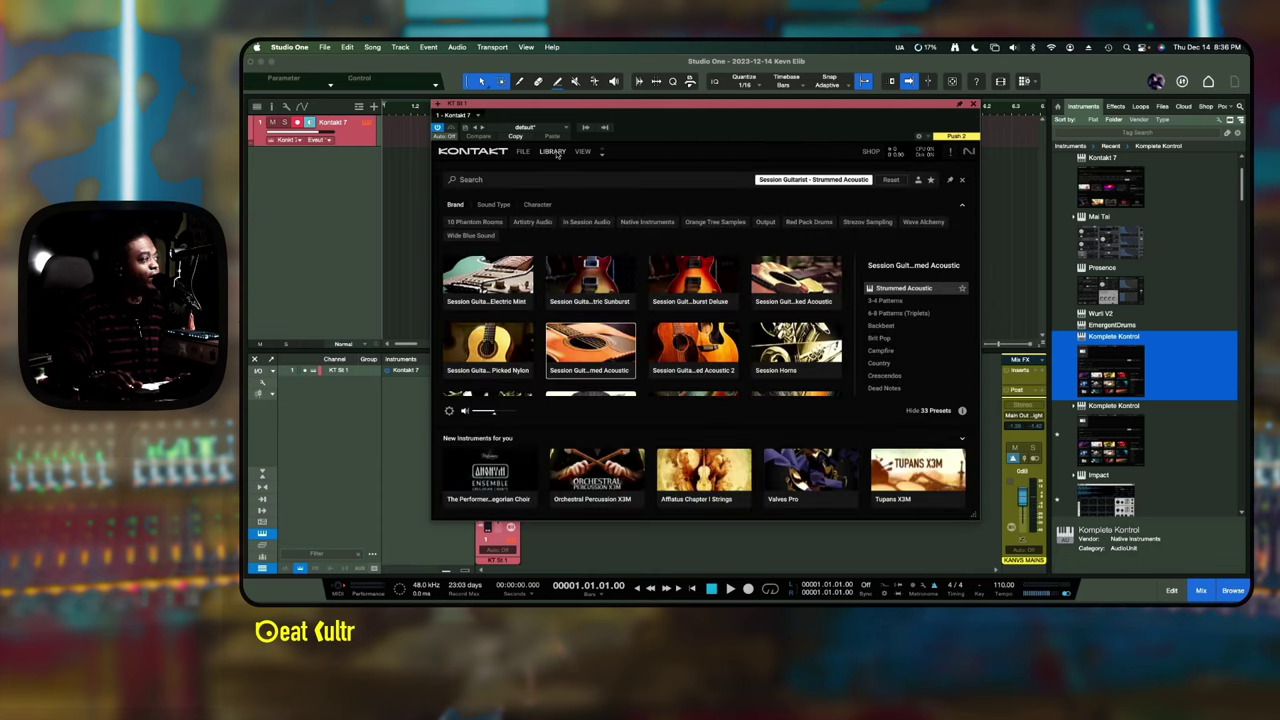
pyautogui.click(583, 152)
pyautogui.click(583, 152)
pyautogui.click(553, 152)
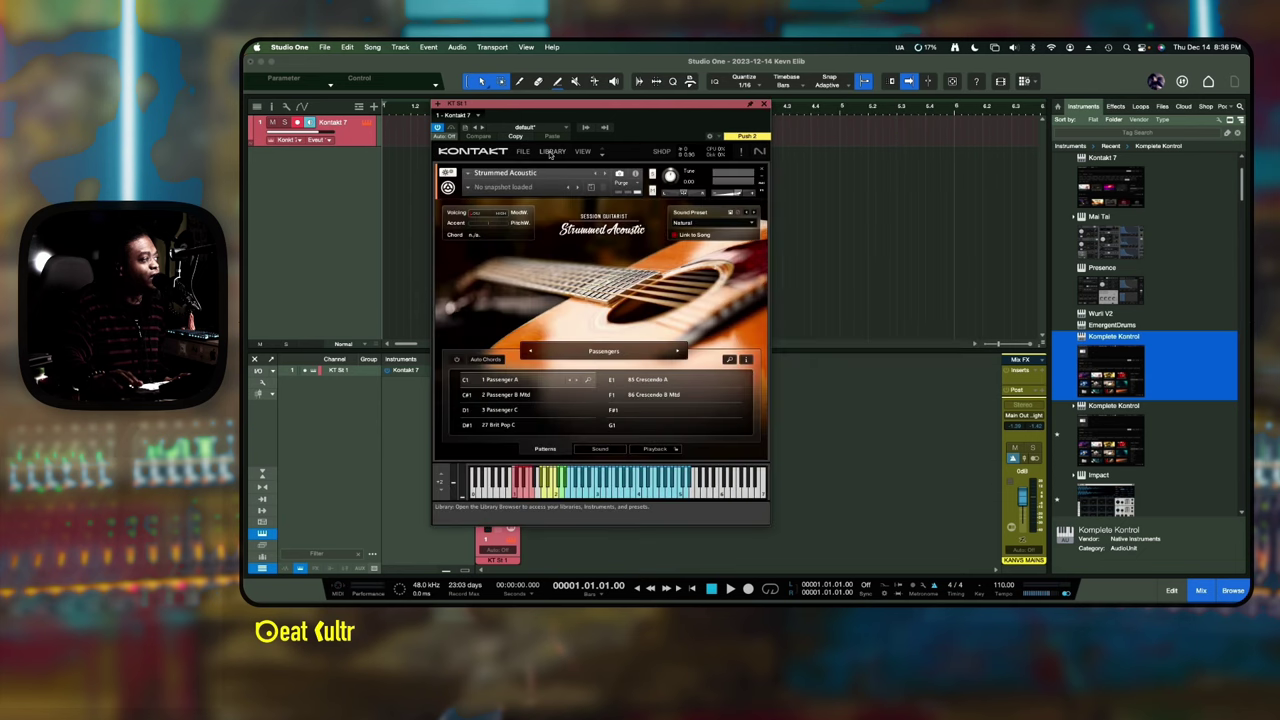
pyautogui.click(583, 152)
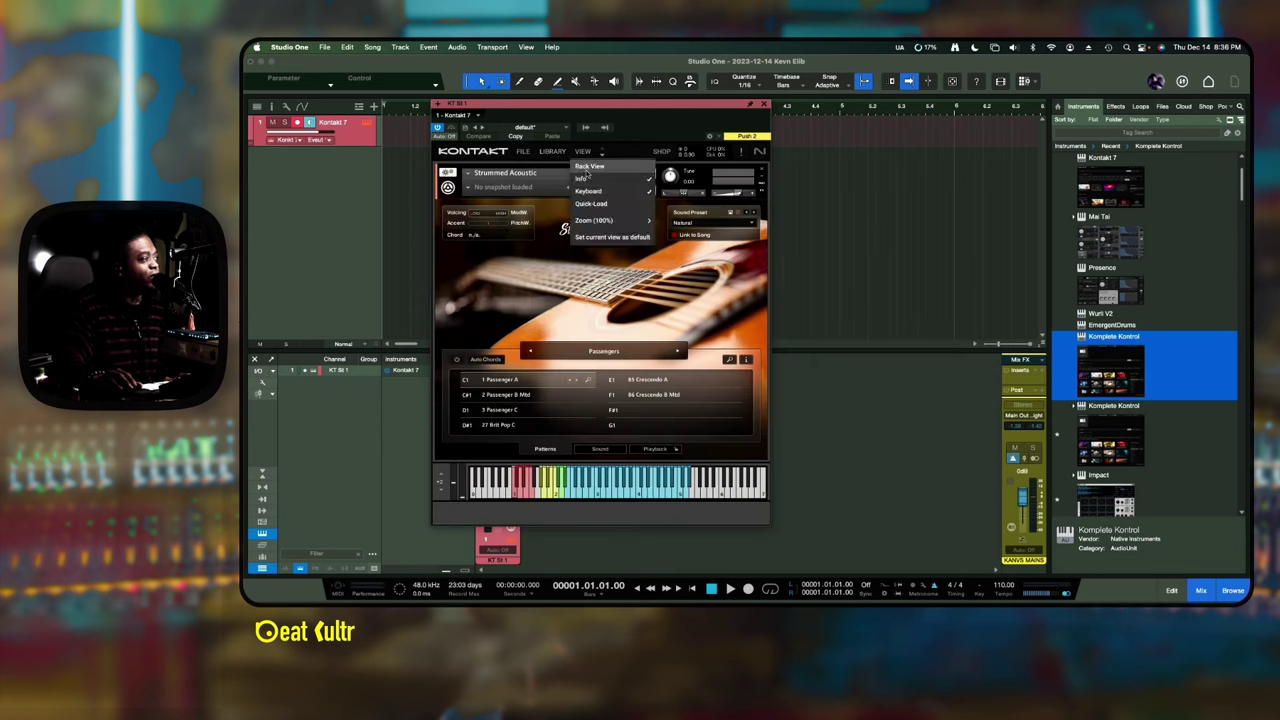
pyautogui.click(589, 166)
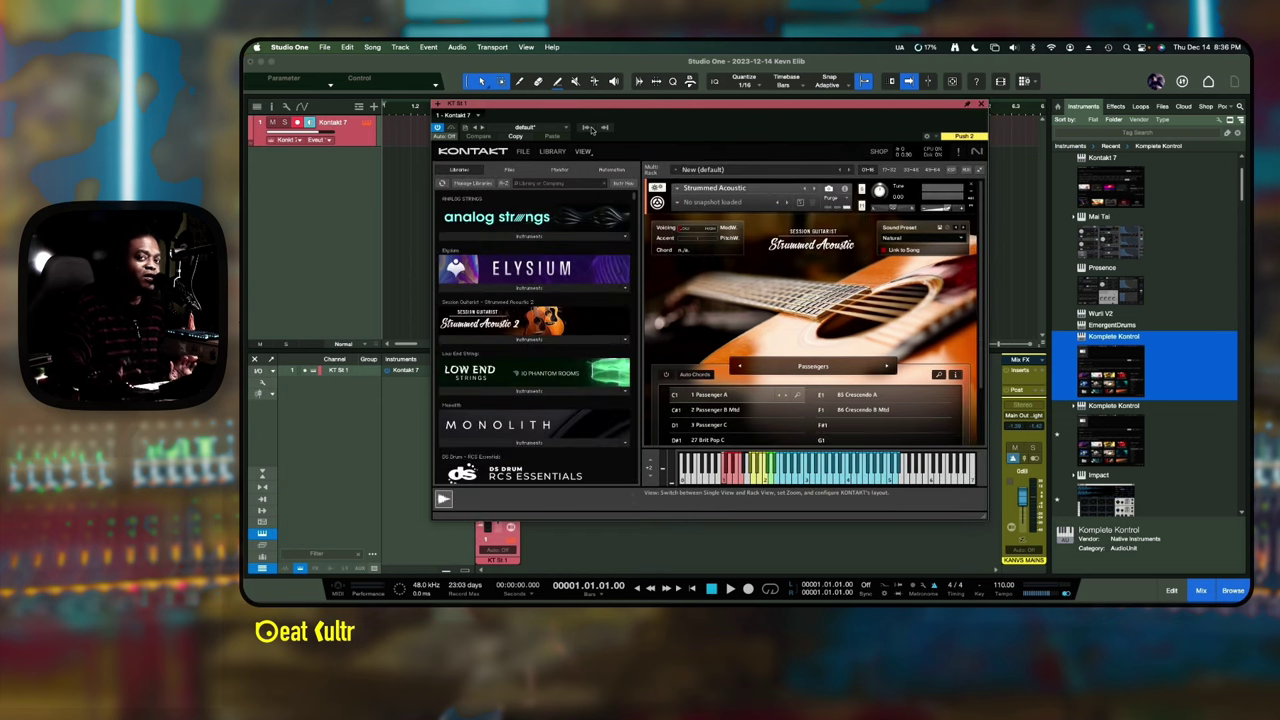
# - Load Soul Sessions into the rack from the Libraries list and collapse its interface to the header
pyautogui.scroll(-10, 562, 287)
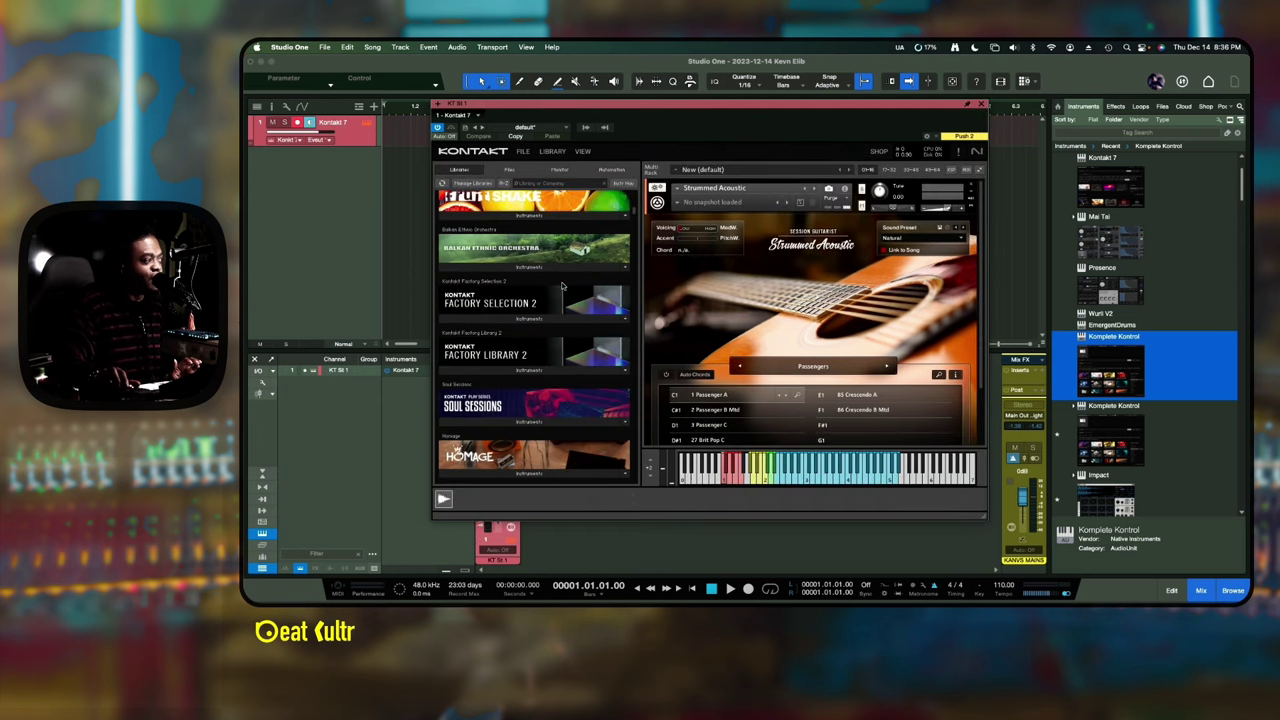
pyautogui.scroll(-2, 562, 287)
pyautogui.click(553, 317)
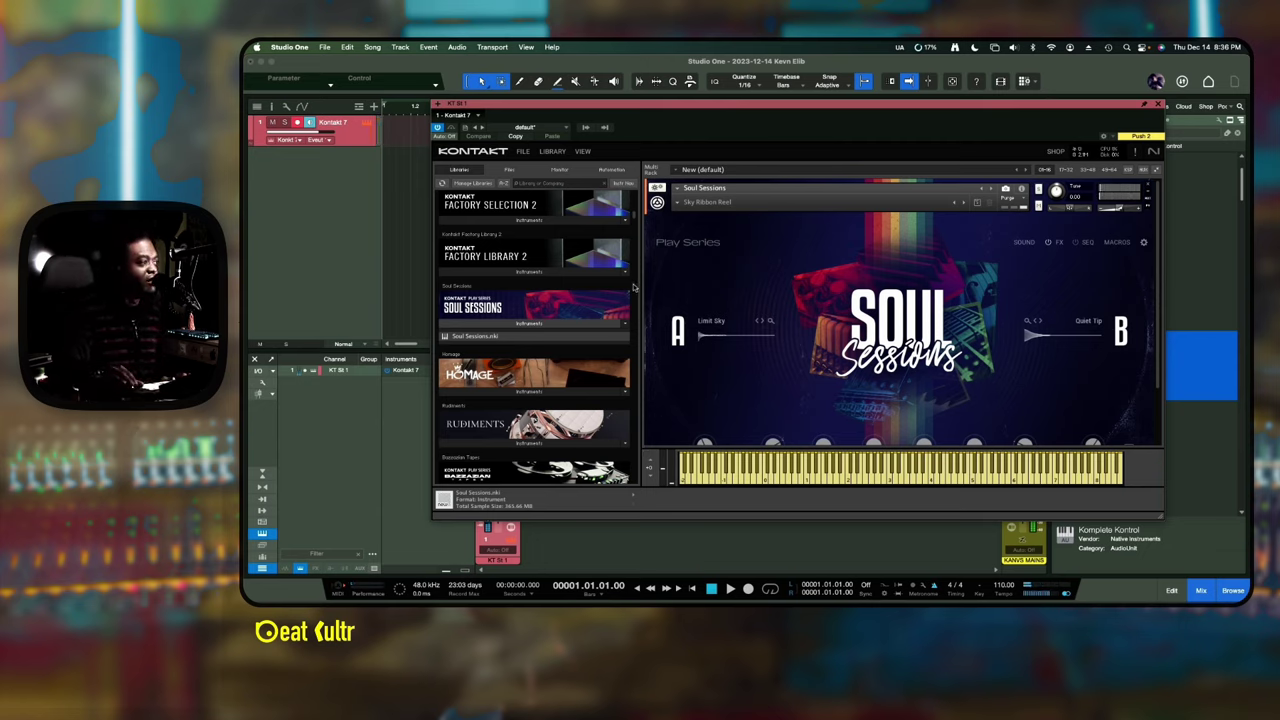
pyautogui.click(657, 203)
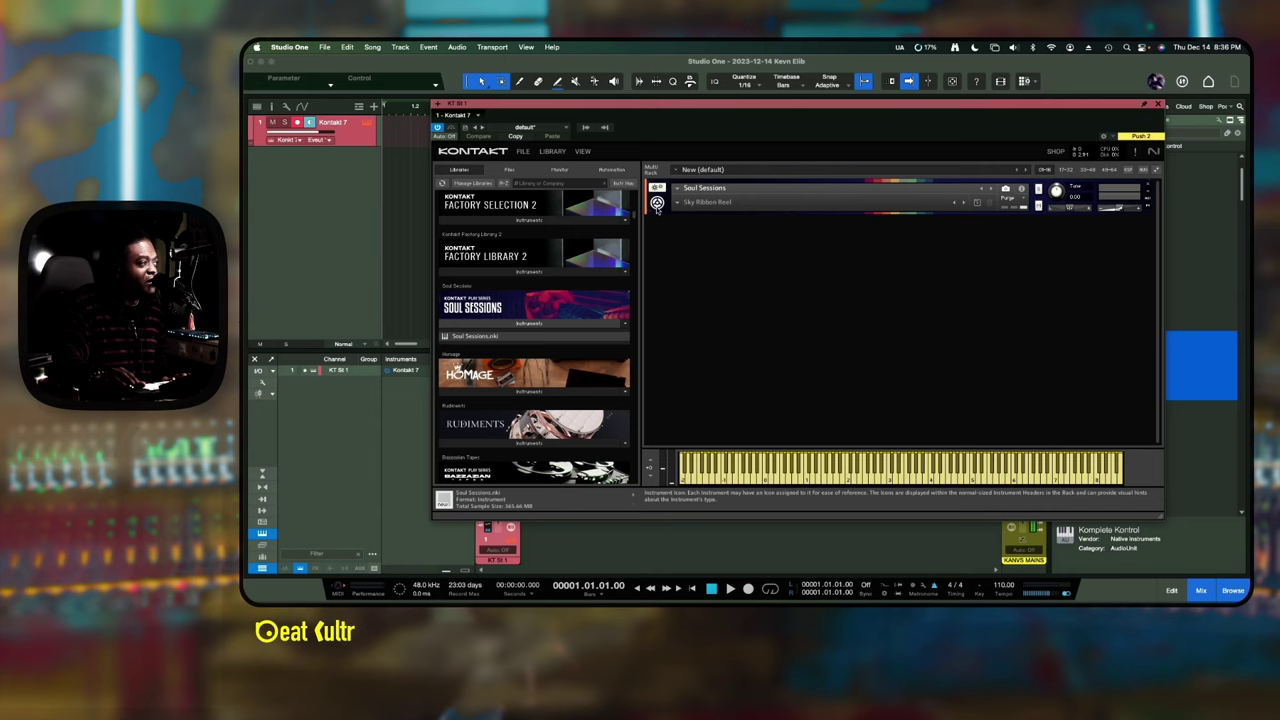
# - Add the Rudiments instrument to the rack below Soul Sessions
pyautogui.scroll(-2, 551, 397)
pyautogui.click(551, 386)
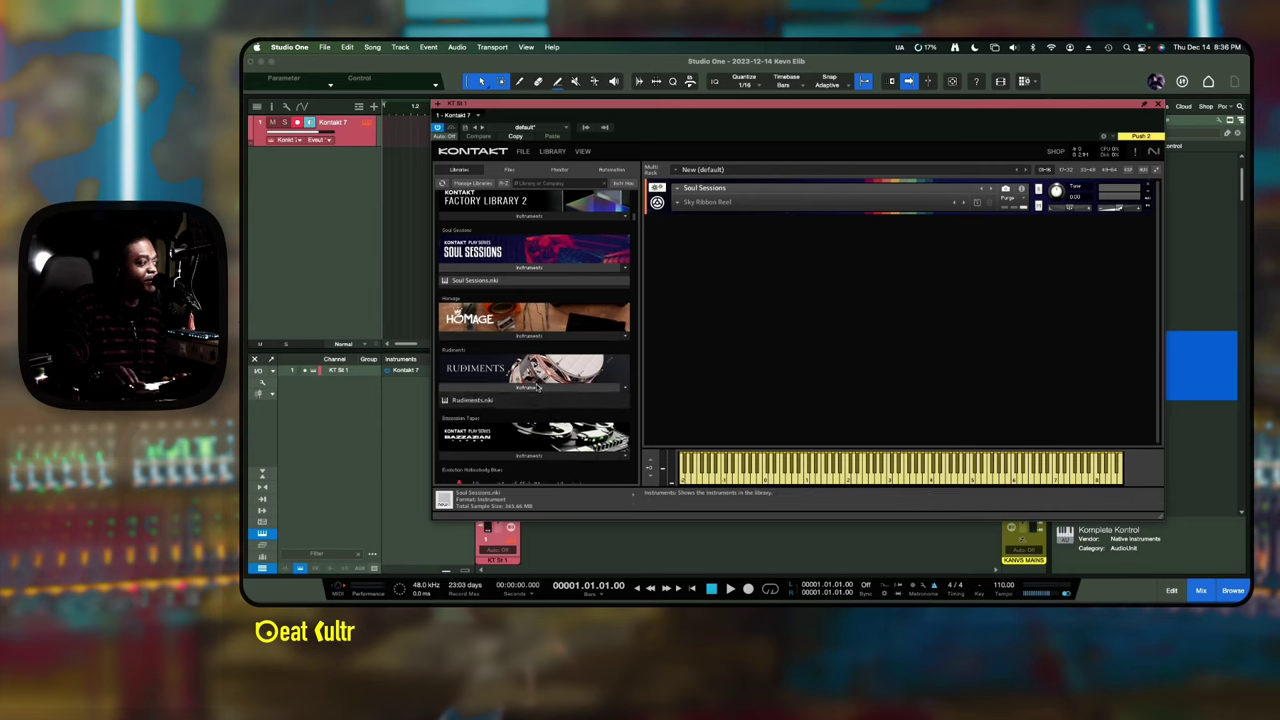
pyautogui.moveTo(518, 400); pyautogui.dragTo(731, 283)
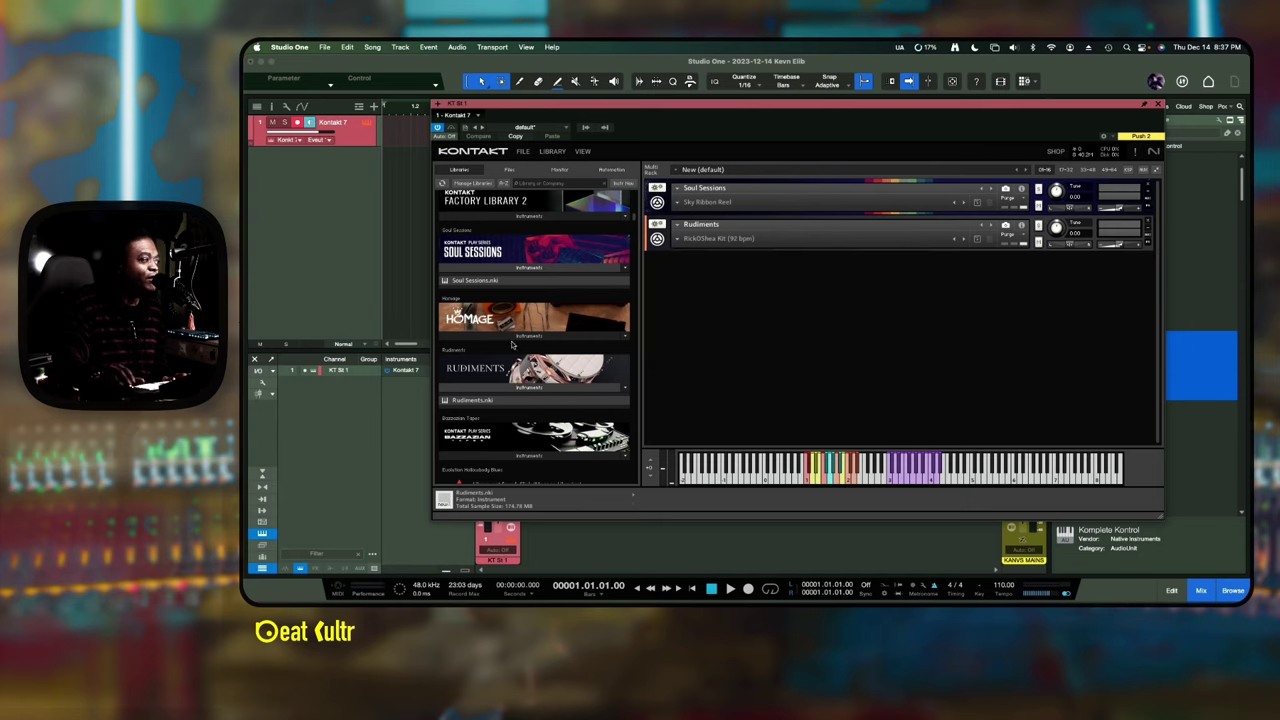
# - Add the Duets instrument to the rack below Rudiments
pyautogui.scroll(-15, 512, 345)
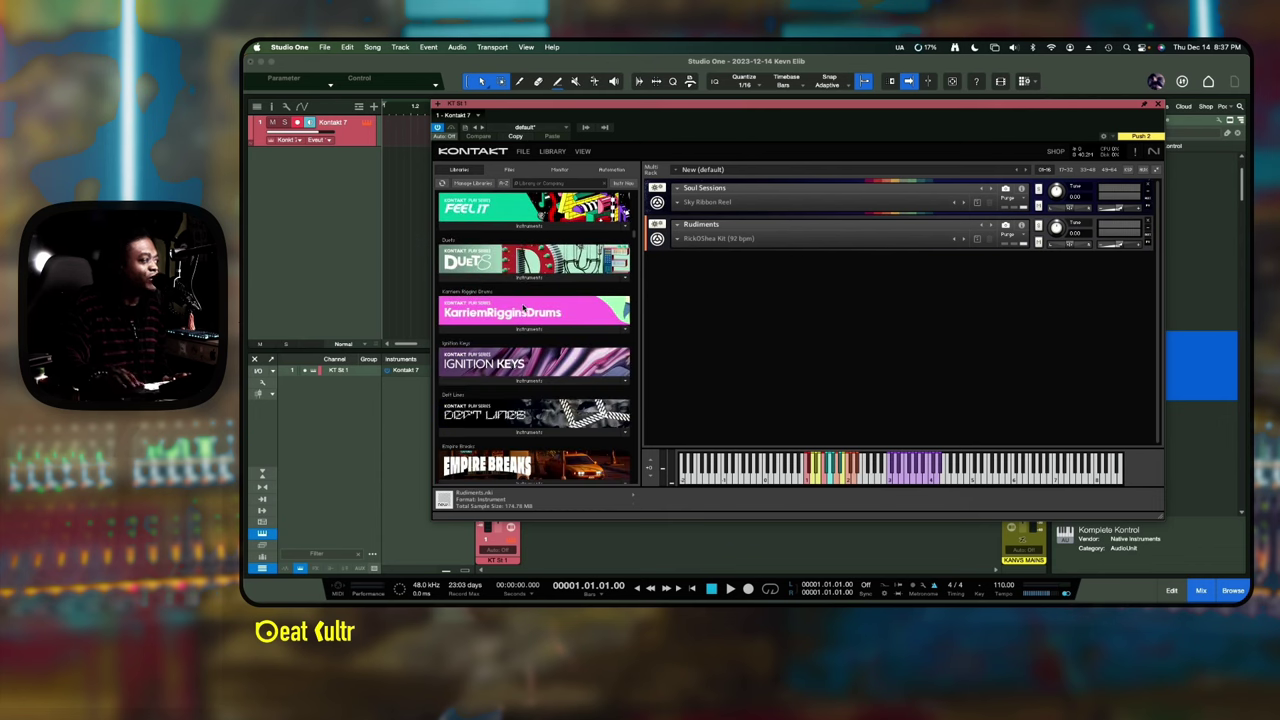
pyautogui.click(520, 280)
pyautogui.moveTo(510, 291)
pyautogui.mouseDown()
pyautogui.moveTo(715, 306)
pyautogui.moveTo(554, 389)
pyautogui.moveTo(522, 274)
pyautogui.mouseUp()
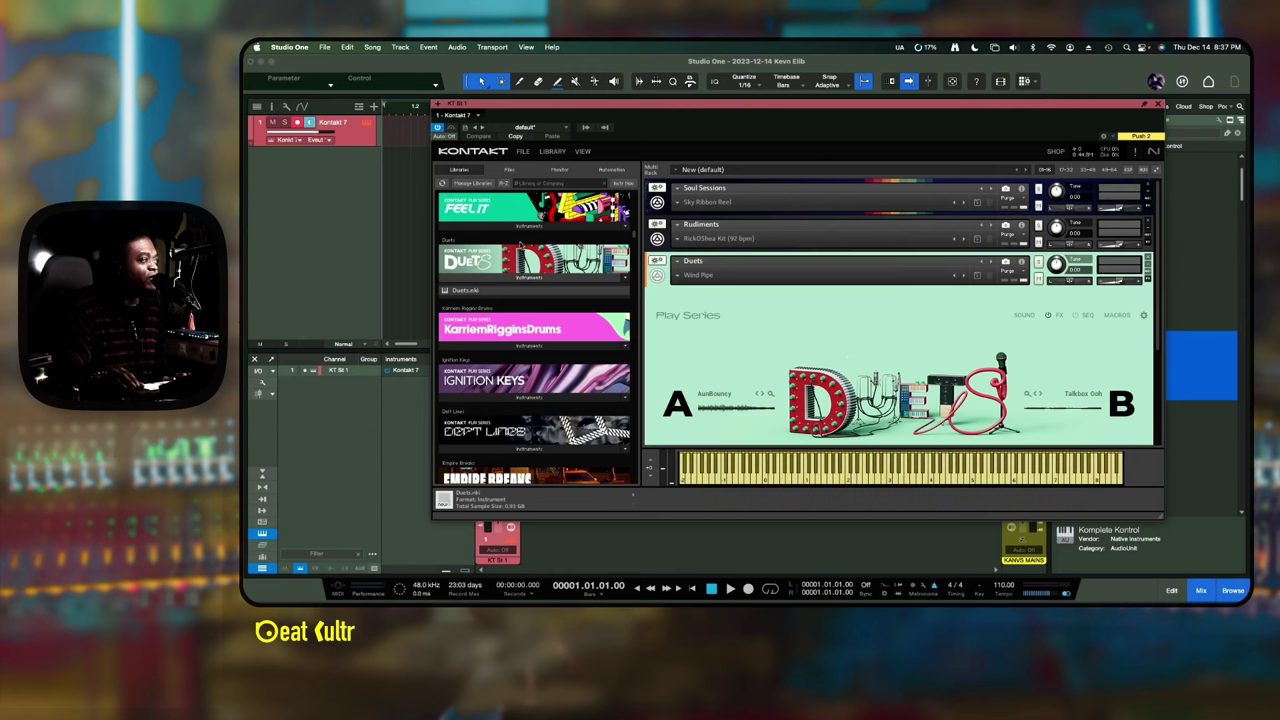
# - Collapse Duets to its header and add the Feel It instrument below it in the rack
pyautogui.click(520, 228)
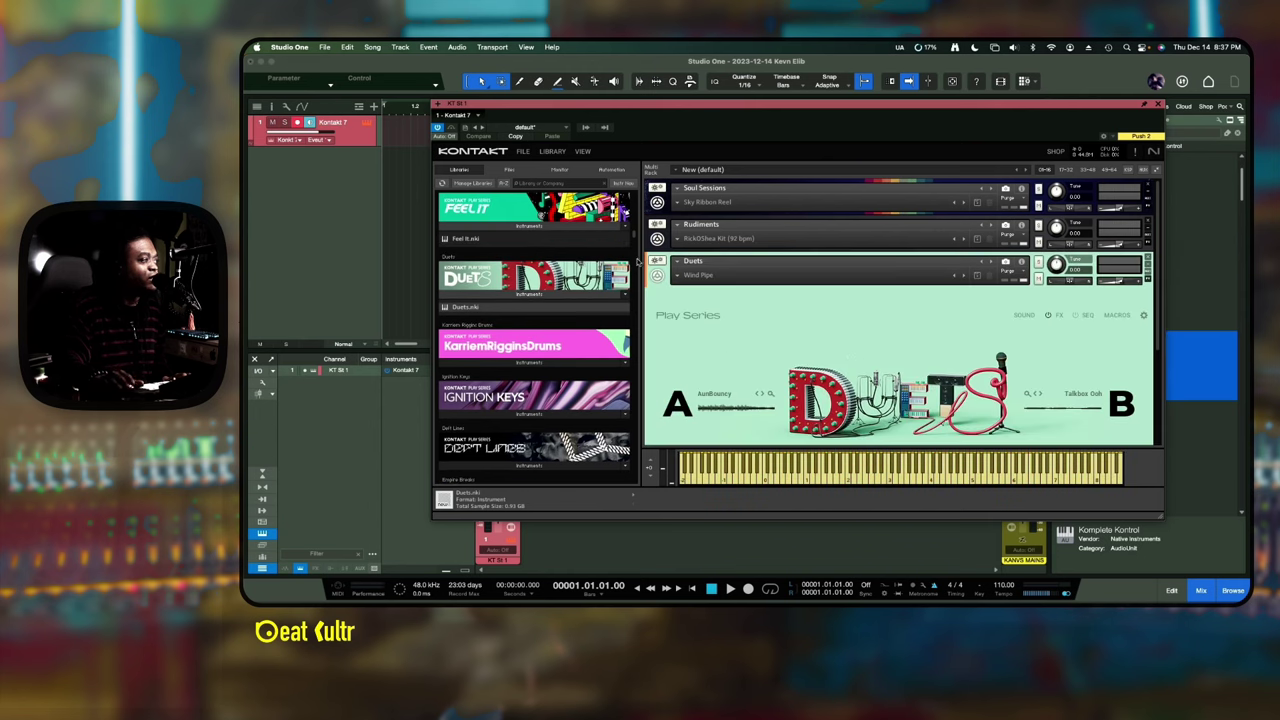
pyautogui.click(656, 277)
pyautogui.moveTo(485, 240); pyautogui.dragTo(738, 306)
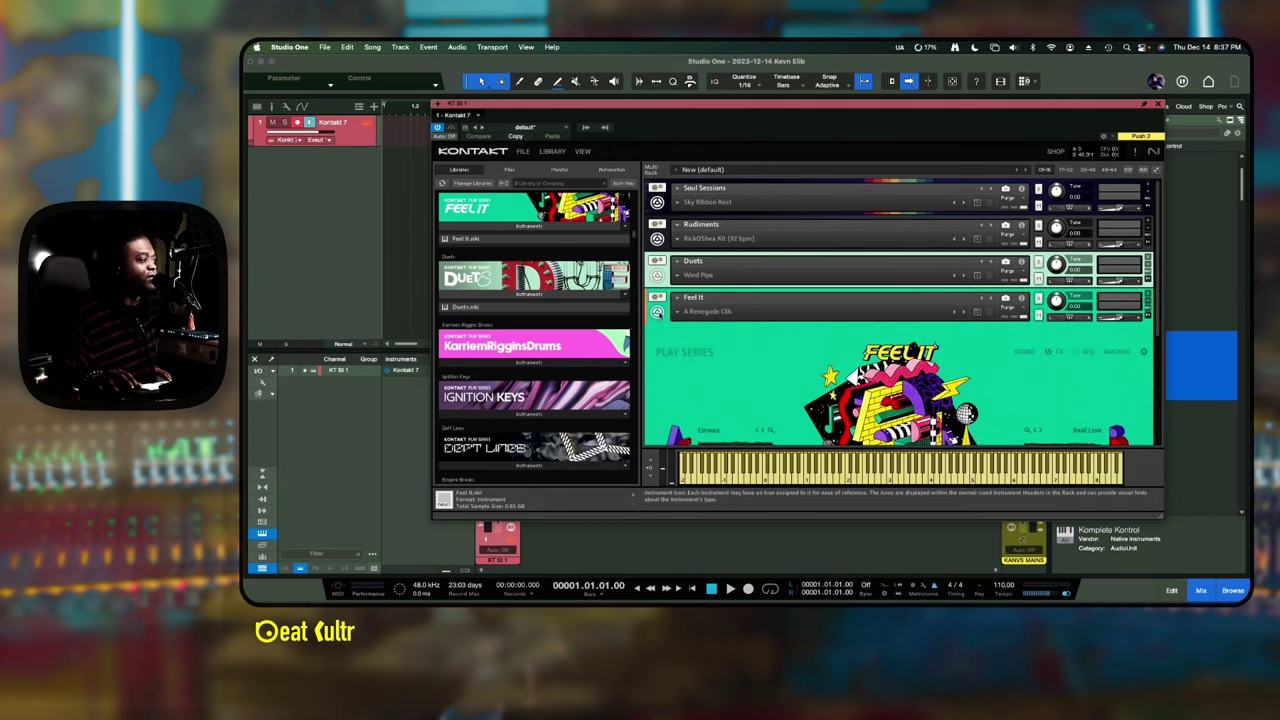
# - Demonstrate expanding and collapsing the Feel It and Duets interfaces, leaving both reduced to their headers
pyautogui.click(657, 311)
pyautogui.click(657, 311)
pyautogui.click(657, 311)
pyautogui.click(657, 311)
pyautogui.click(657, 311)
pyautogui.click(657, 311)
pyautogui.click(657, 311)
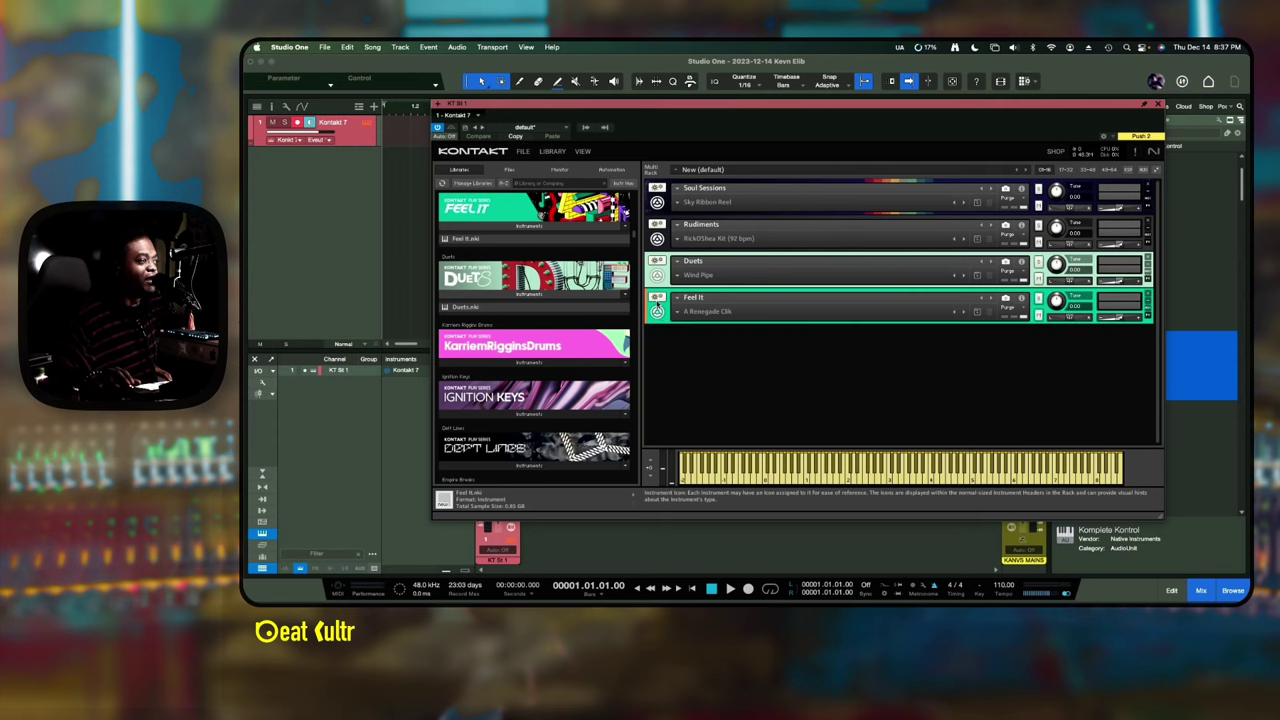
pyautogui.click(657, 275)
pyautogui.click(657, 275)
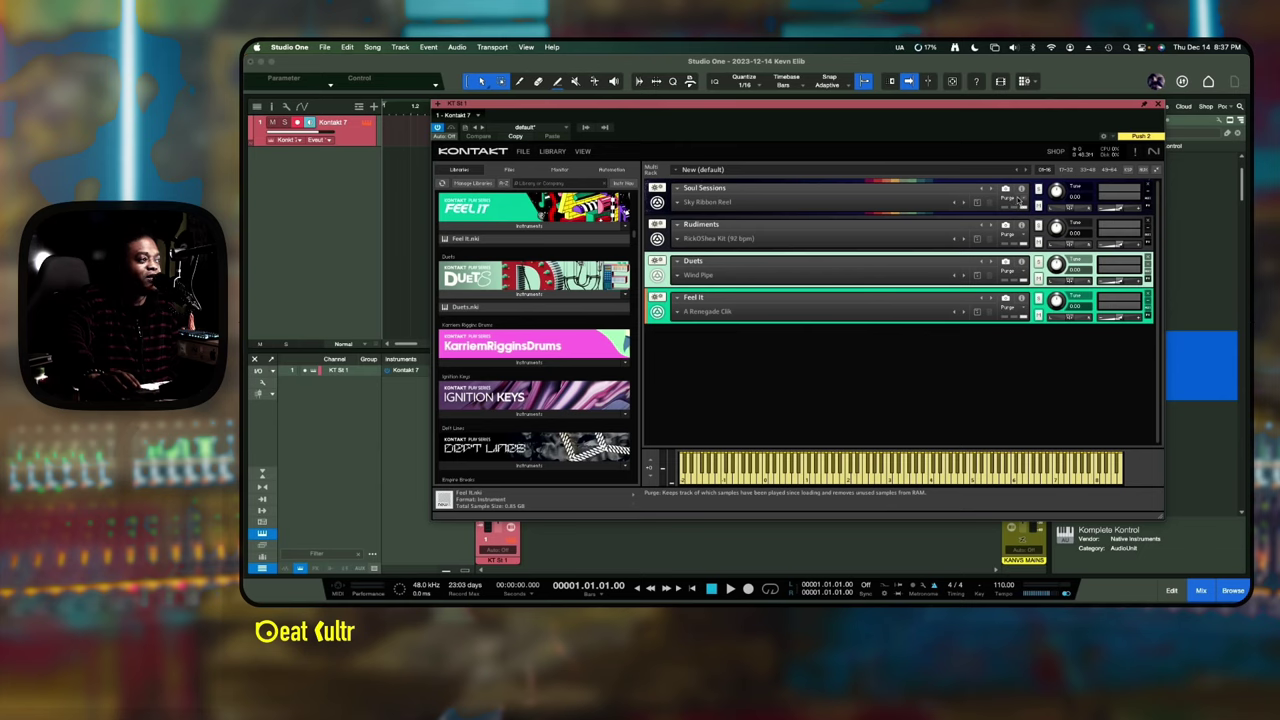
# - Show the Info View with output and MIDI channel settings for Soul Sessions, Rudiments, Duets and Feel It
pyautogui.click(1021, 189)
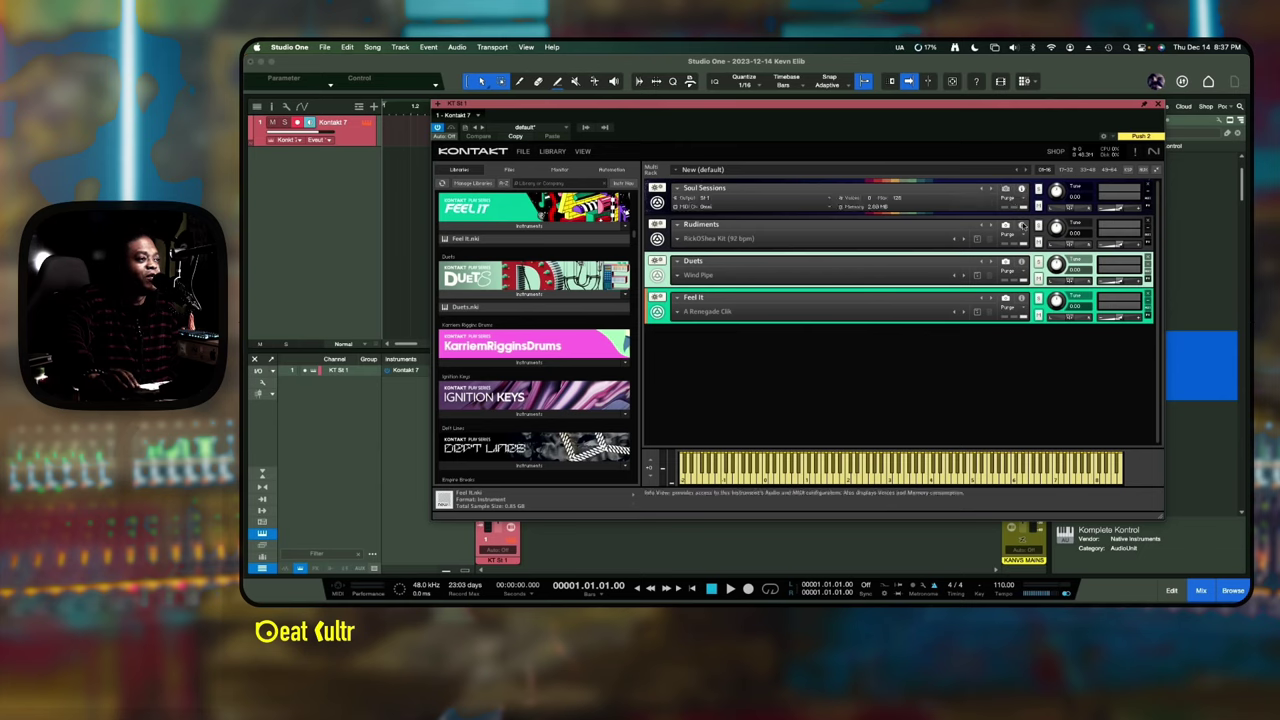
pyautogui.click(1021, 226)
pyautogui.click(1021, 262)
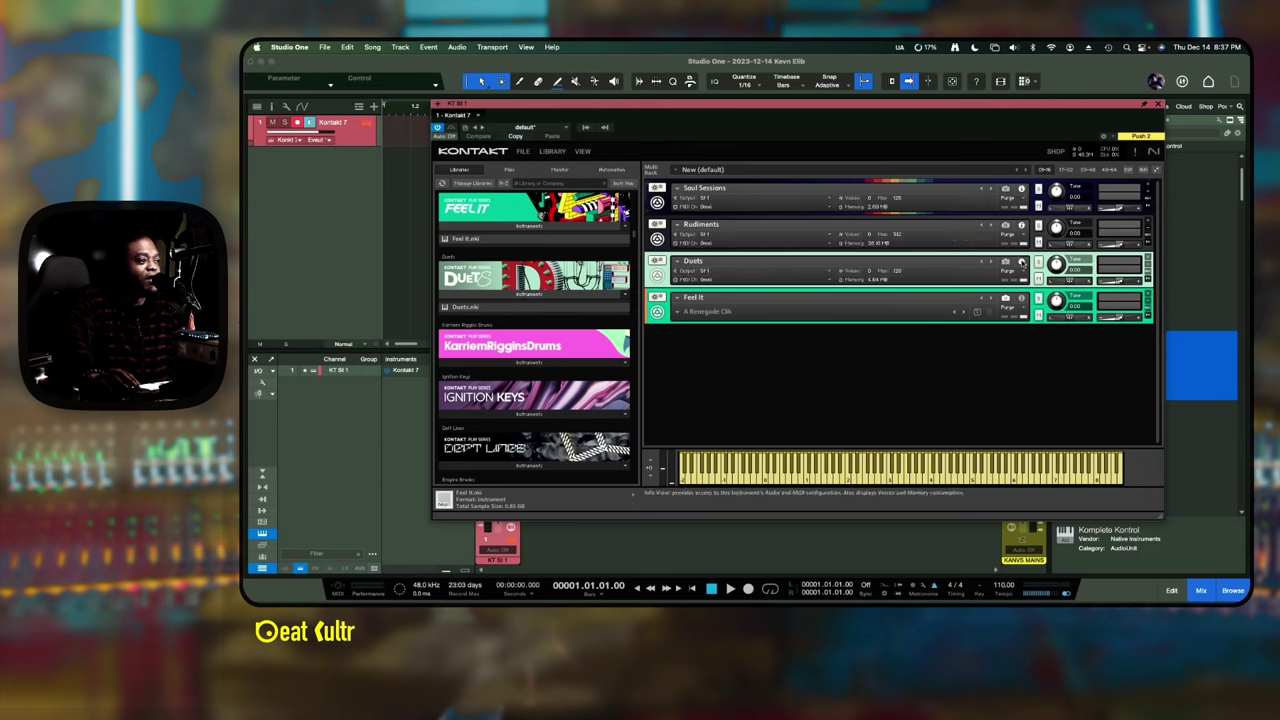
pyautogui.click(1021, 299)
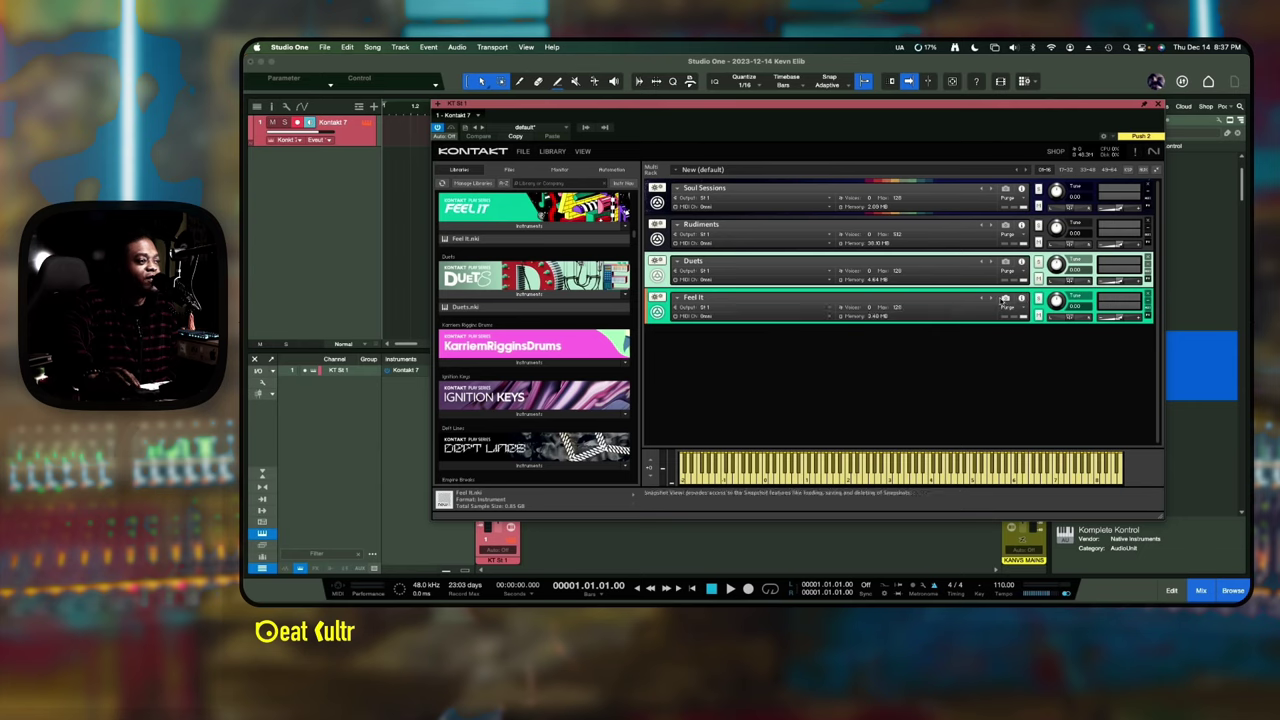
# - Switch Feel It to the Snapshot View, browse its snapshot categories, and return it to the Info View
pyautogui.click(1005, 298)
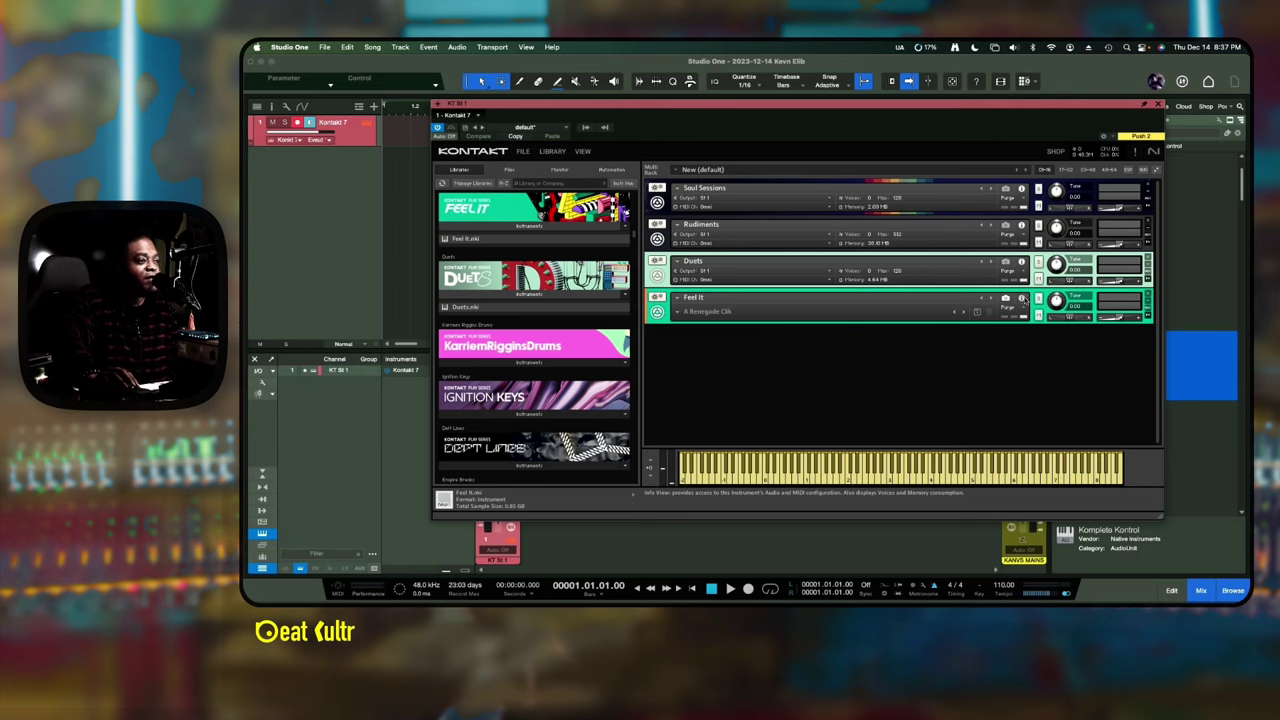
pyautogui.click(682, 313)
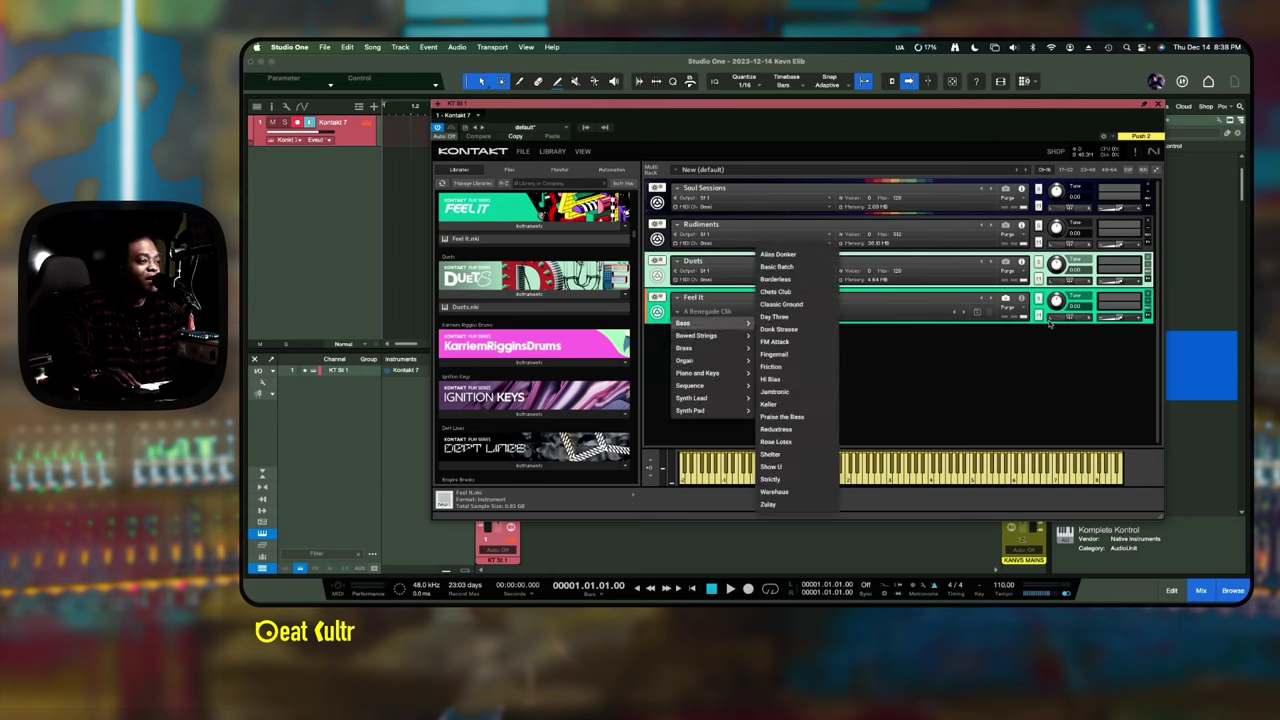
pyautogui.click(1021, 300)
pyautogui.click(1021, 299)
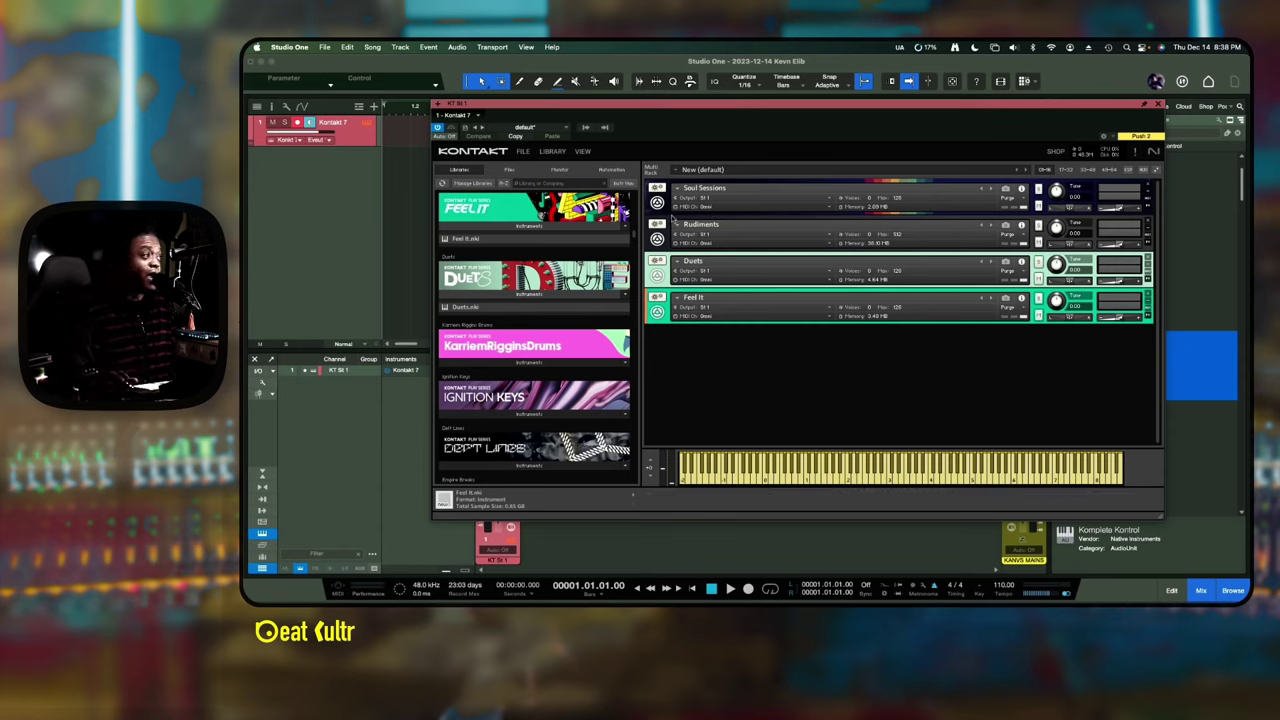
# - Assign Soul Sessions to MIDI channel 1 and Rudiments to MIDI channel 2 on Port A
pyautogui.click(709, 207)
pyautogui.moveTo(750, 229)
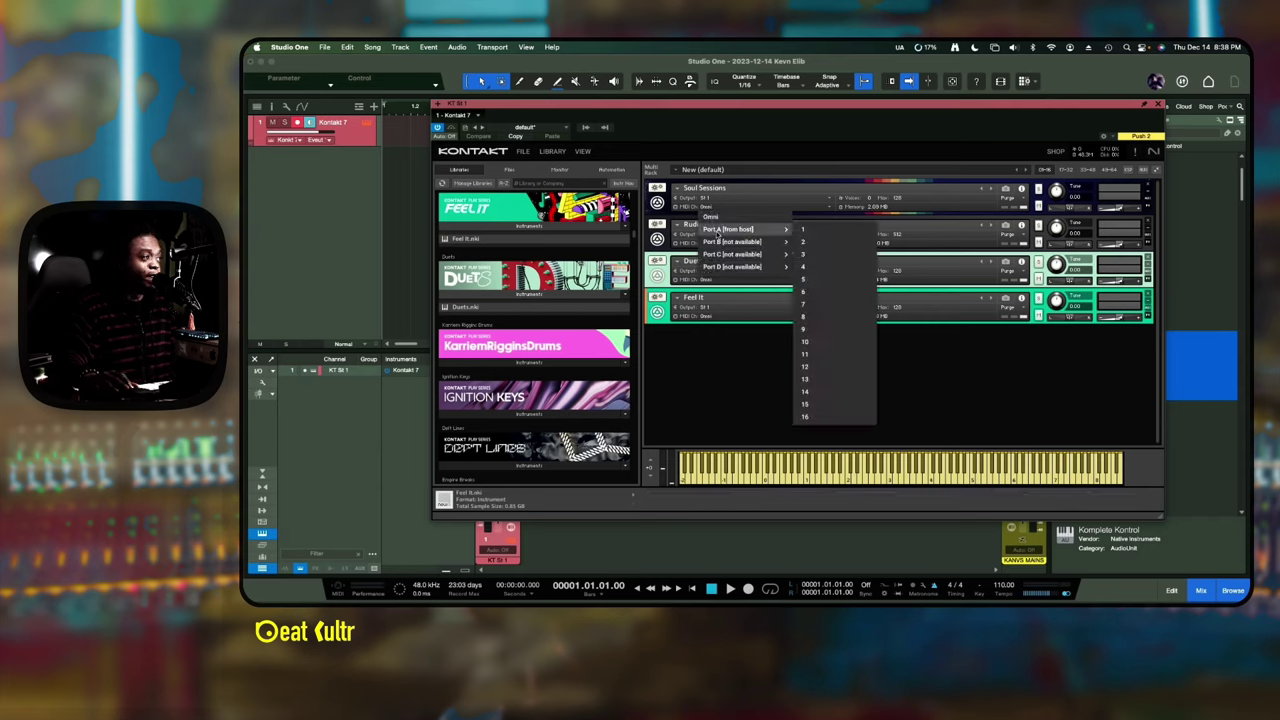
pyautogui.click(811, 230)
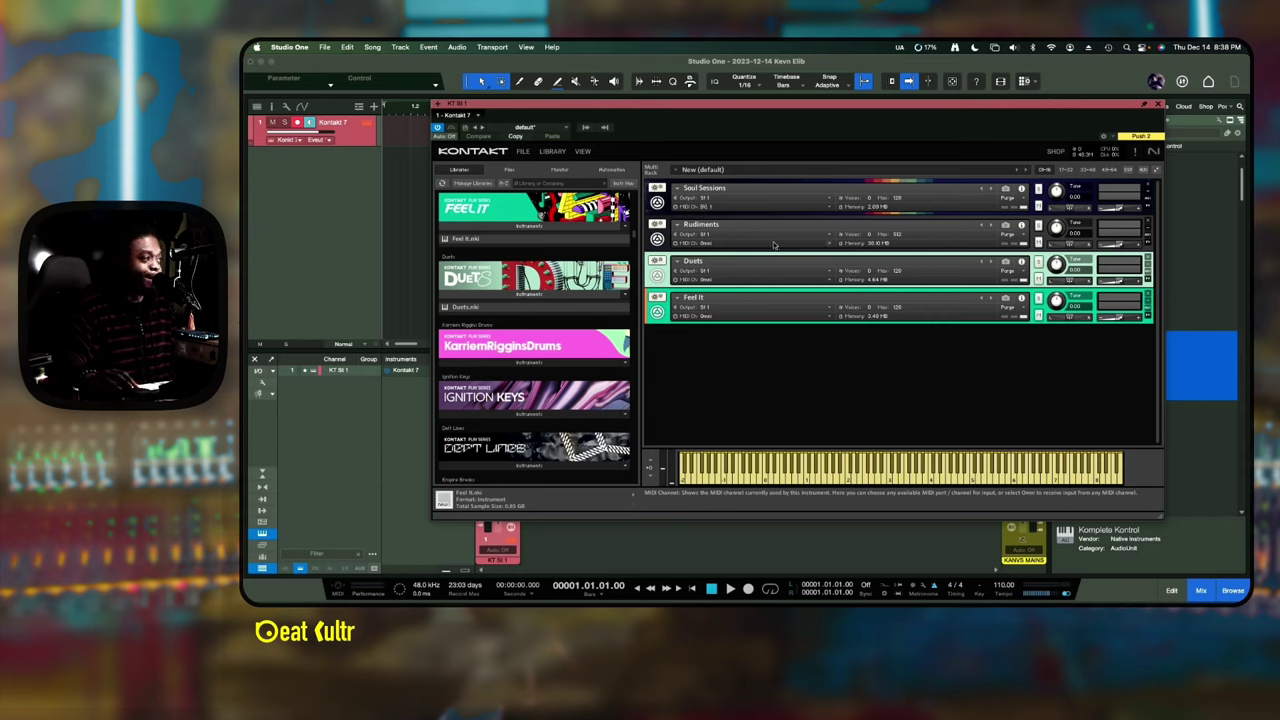
pyautogui.click(773, 244)
pyautogui.moveTo(760, 265)
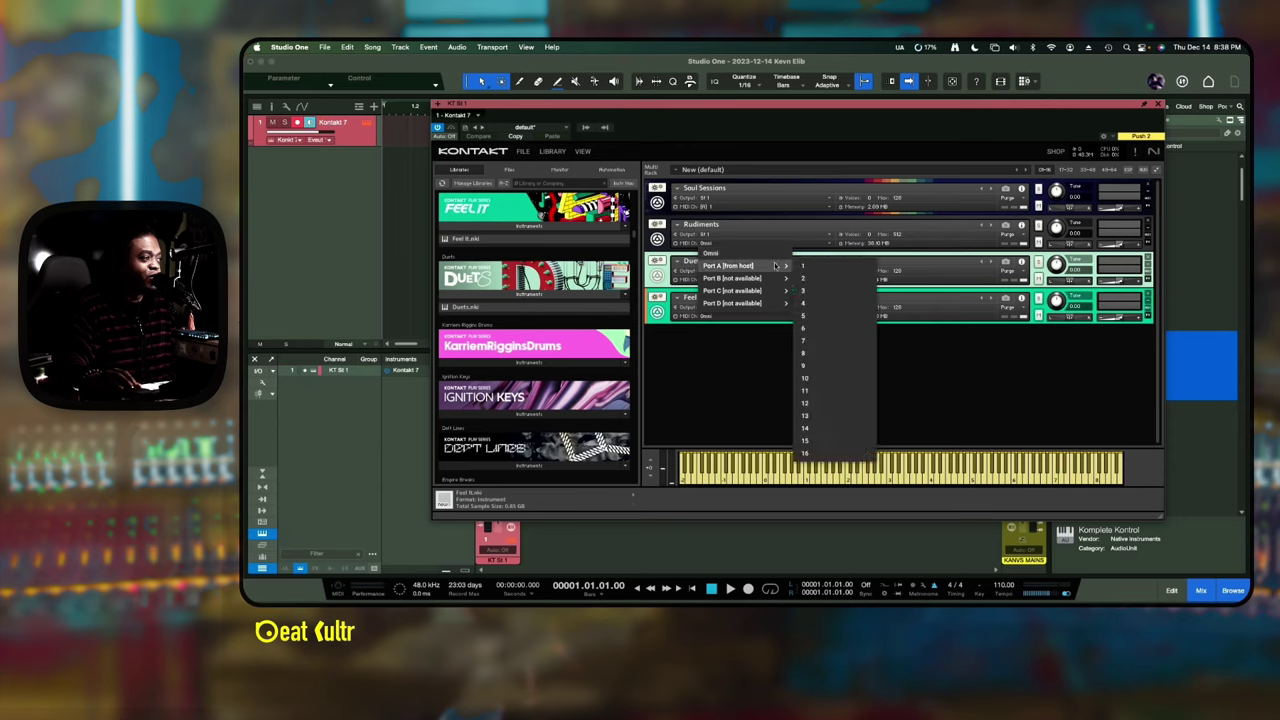
pyautogui.click(812, 279)
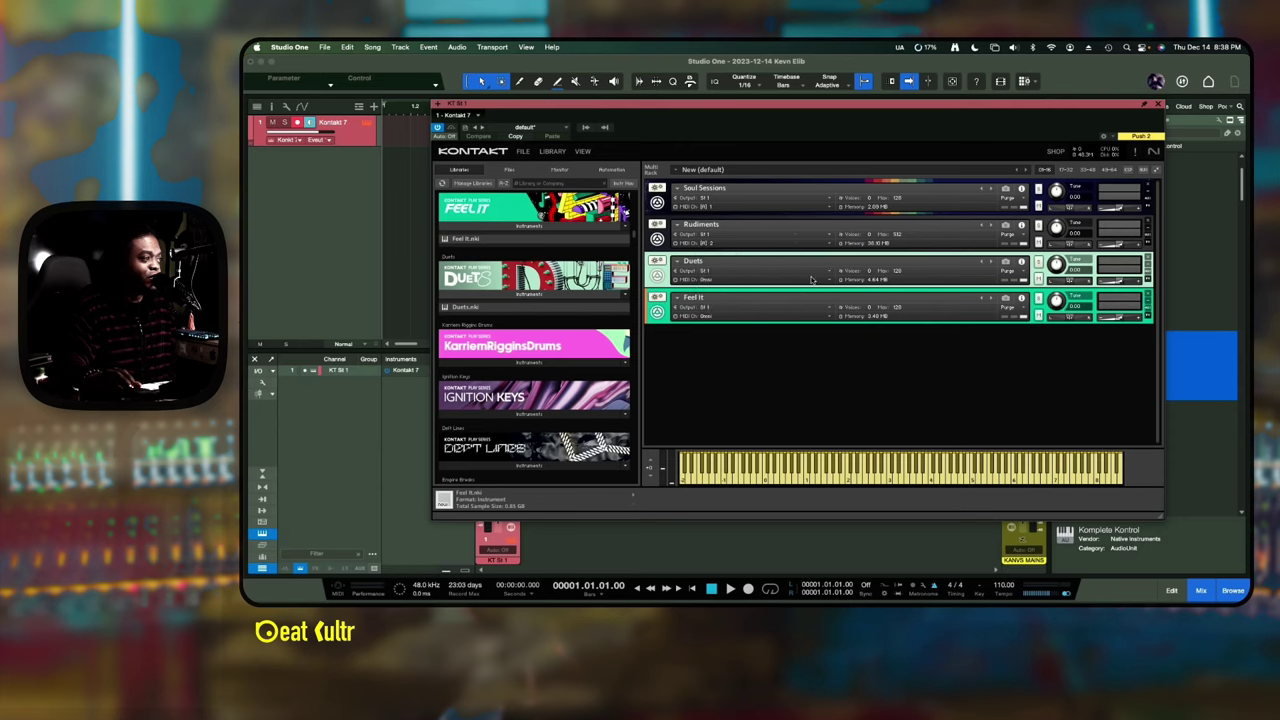
# - Assign Duets to MIDI channel 3 and Feel It to MIDI channel 4 on Port A
pyautogui.click(738, 280)
pyautogui.moveTo(752, 305)
pyautogui.click(815, 327)
pyautogui.click(743, 317)
pyautogui.moveTo(745, 338)
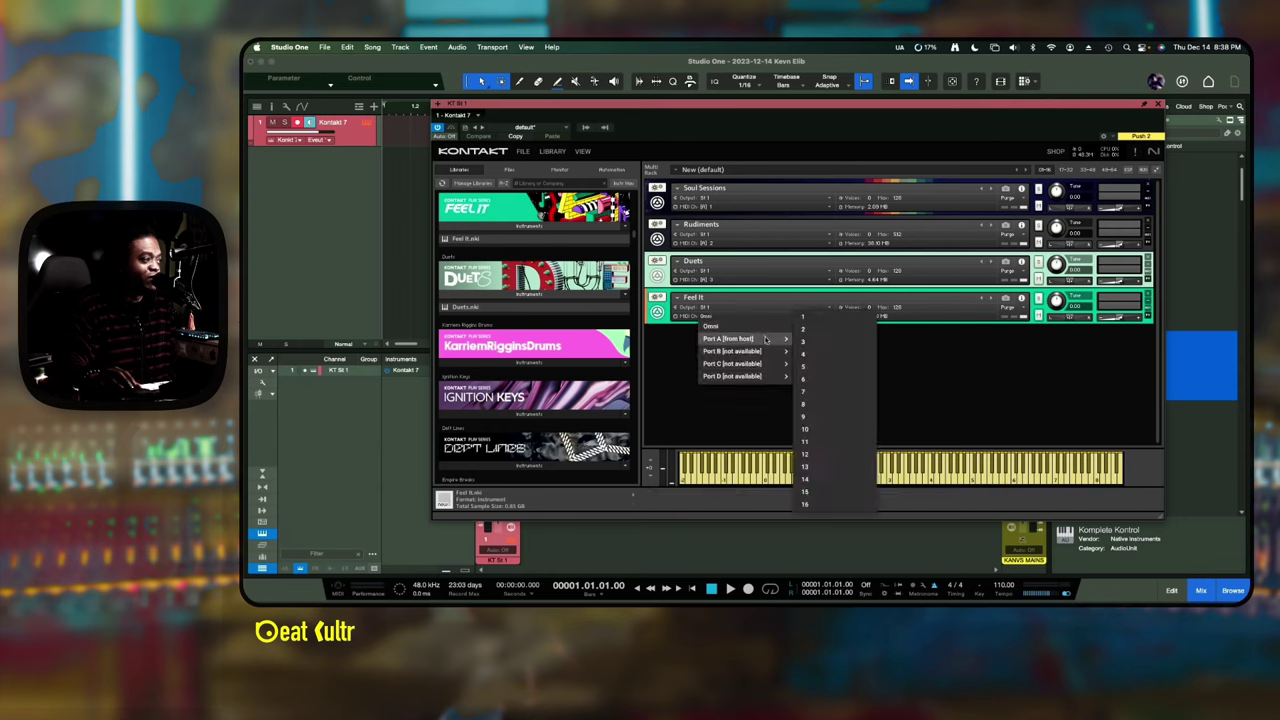
pyautogui.click(836, 352)
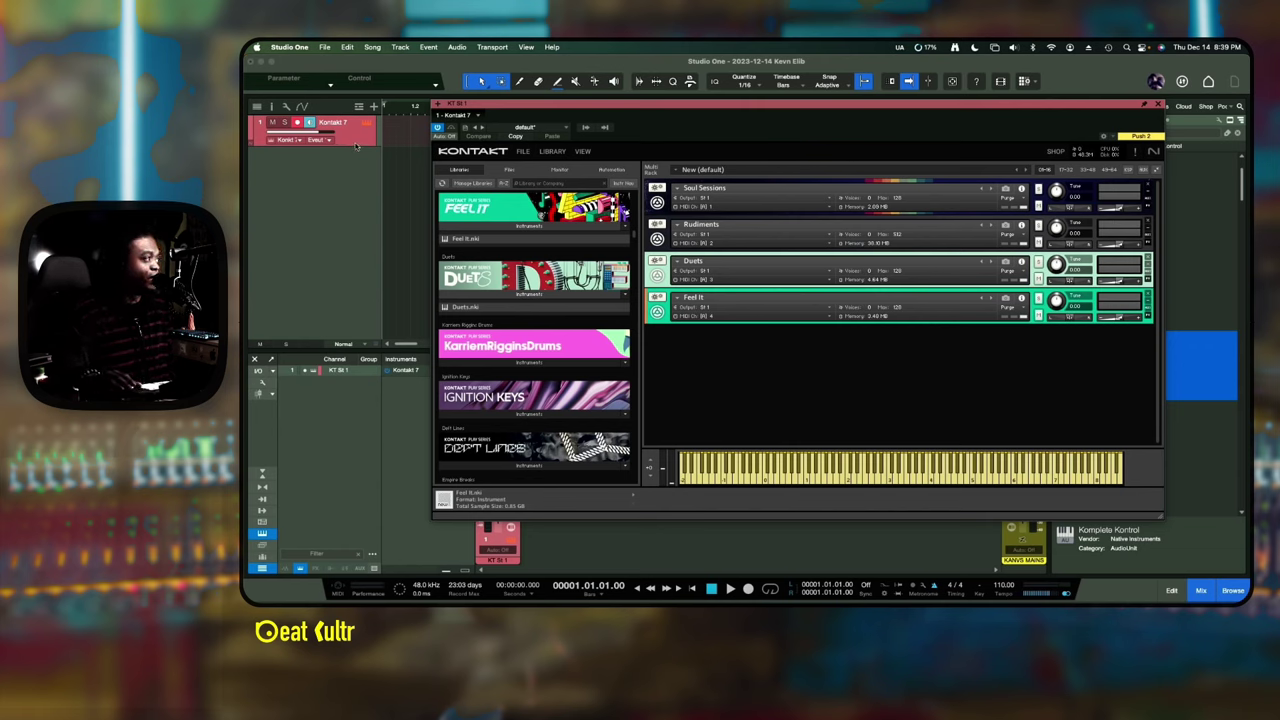
# - Duplicate the Kontakt 7 instrument track three times and reselect the original track
pyautogui.hotkey('shift', 'd')
pyautogui.hotkey('shift', 'd')
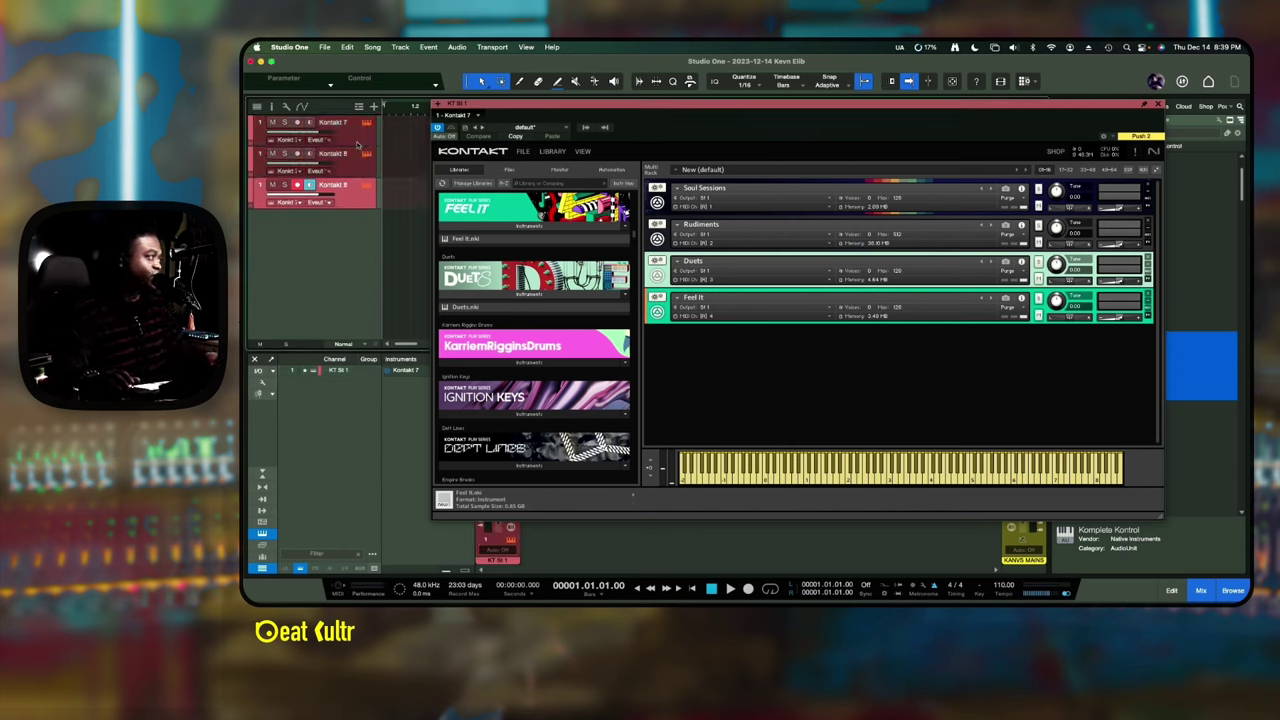
pyautogui.hotkey('shift', 'd')
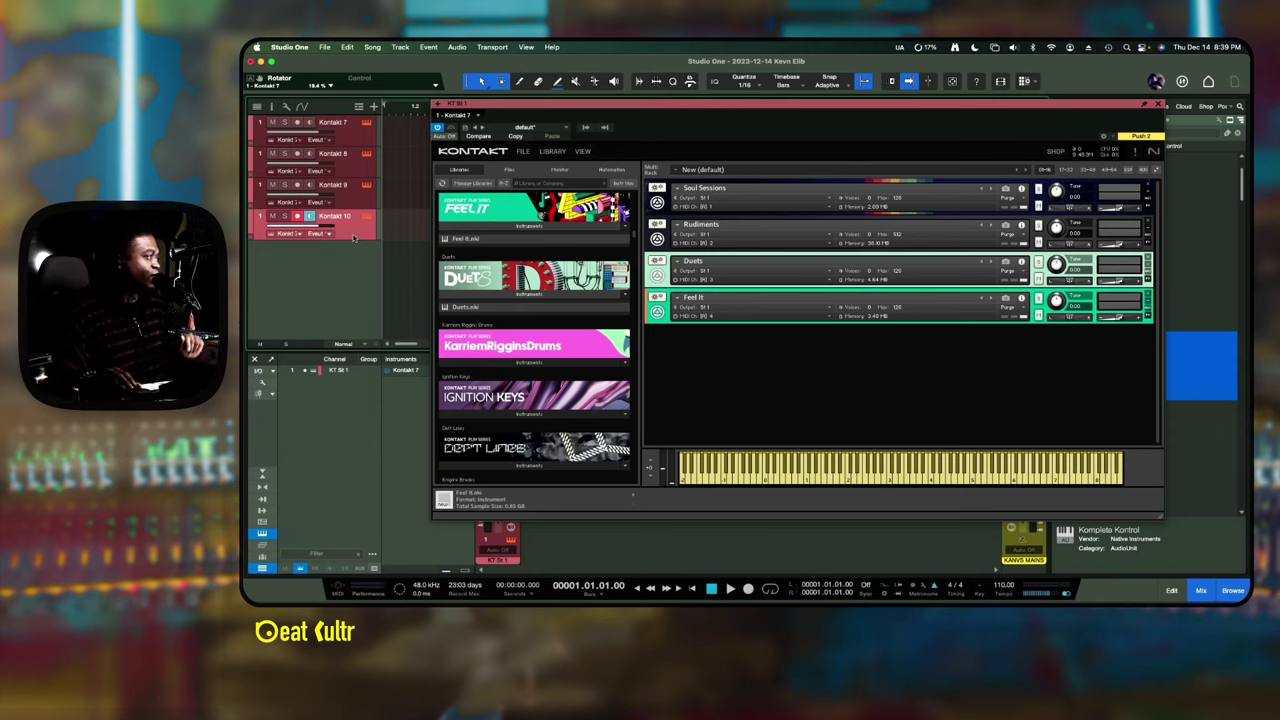
pyautogui.click(362, 203)
pyautogui.click(355, 150)
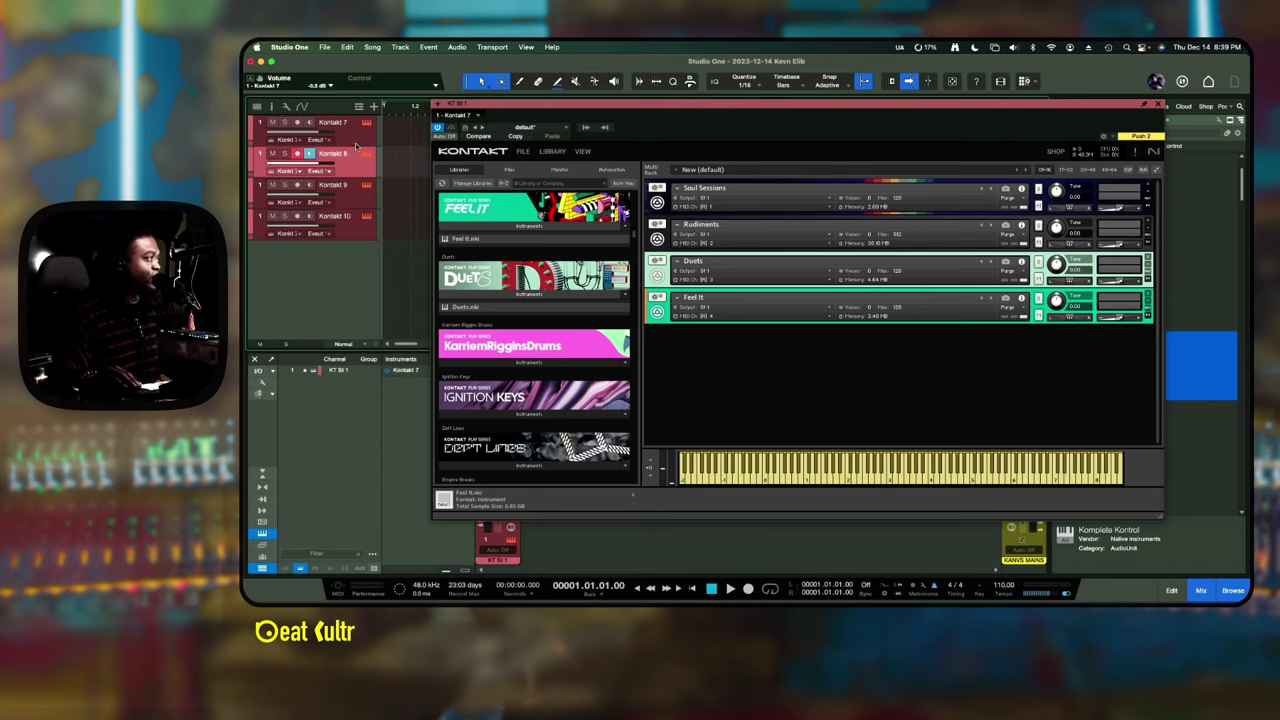
pyautogui.click(355, 139)
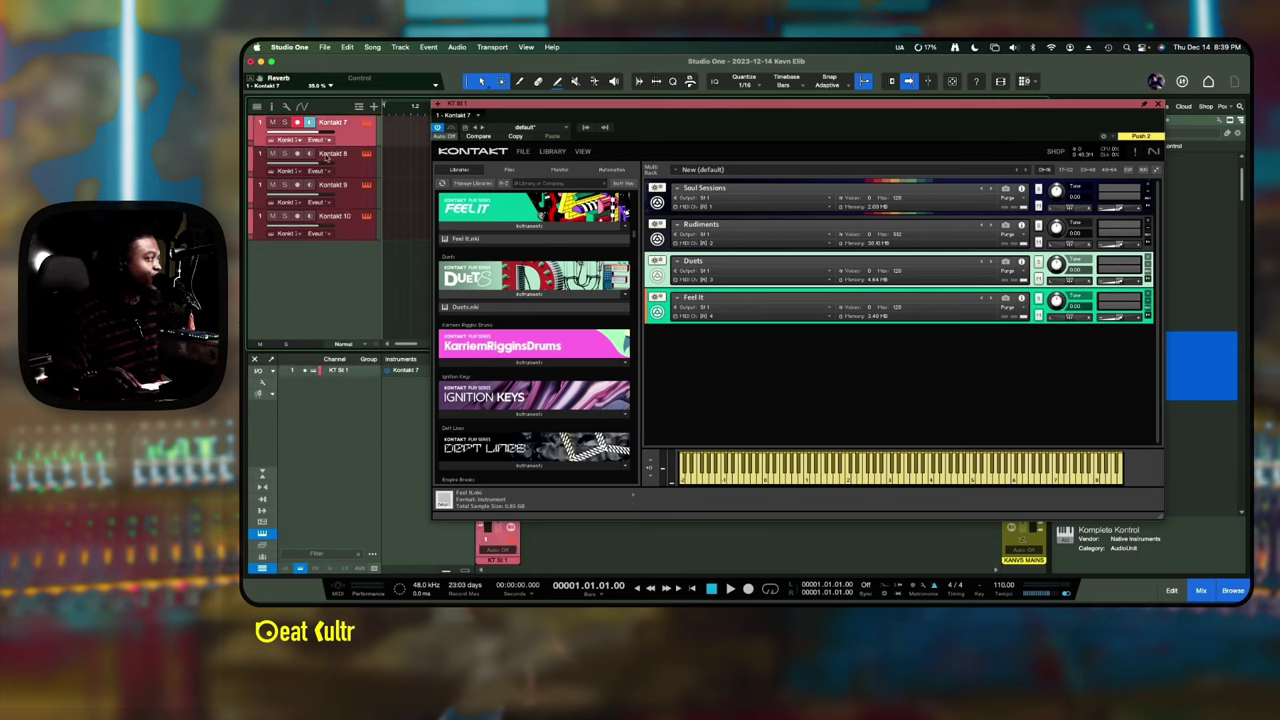
# - Route the Kontakt 7, Kontakt 8, Kontakt 9 and Kontakt 10 tracks to Event Inputs 1, 2, 3 and 4 respectively
pyautogui.click(330, 141)
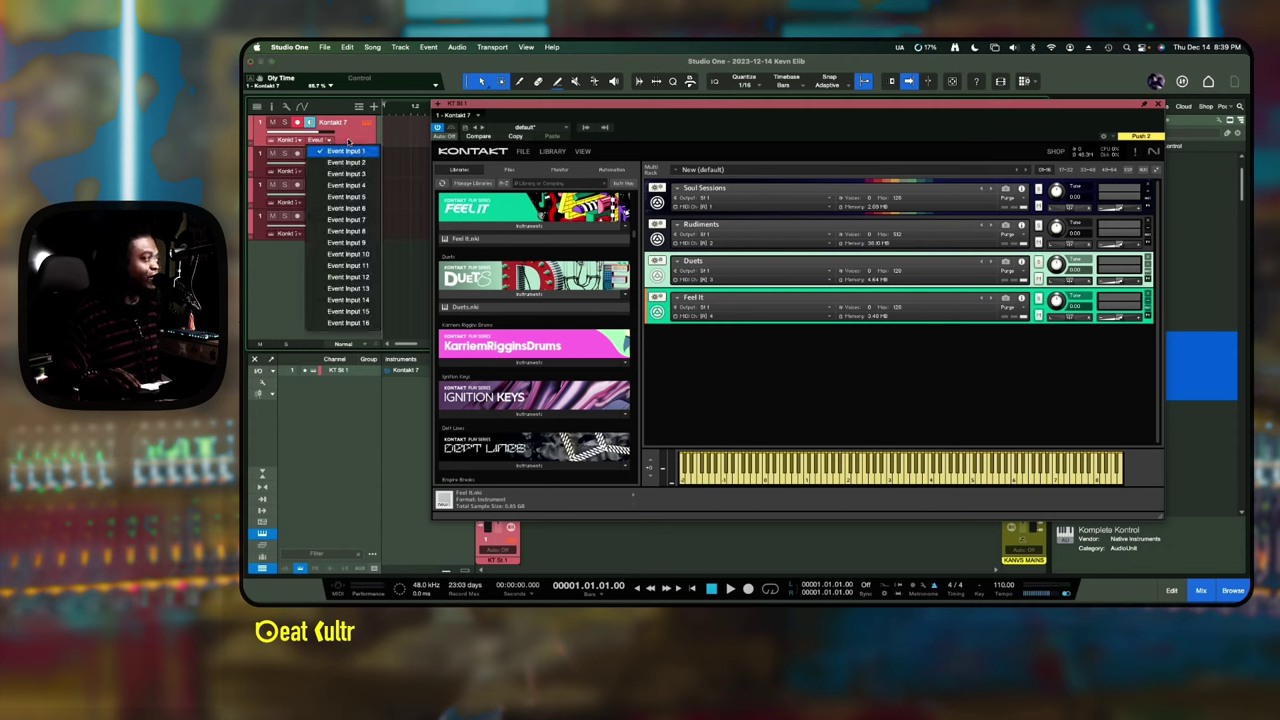
pyautogui.click(338, 152)
pyautogui.click(329, 172)
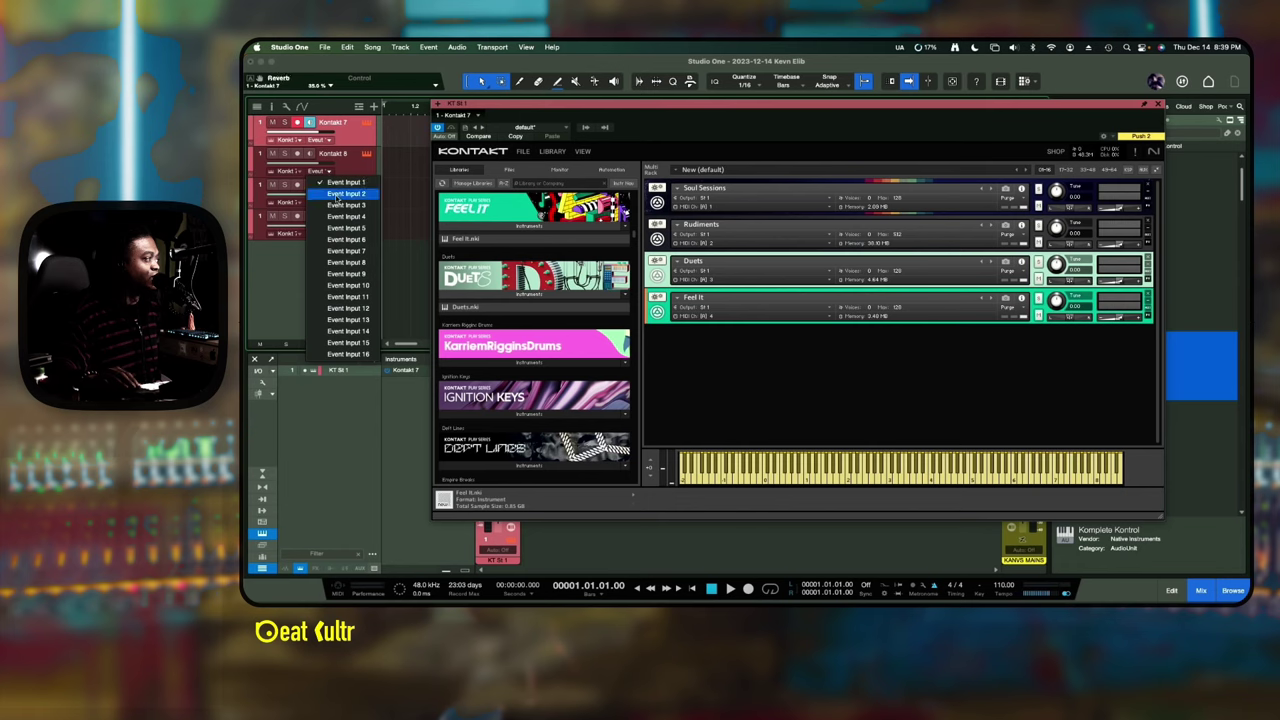
pyautogui.click(336, 183)
pyautogui.click(327, 203)
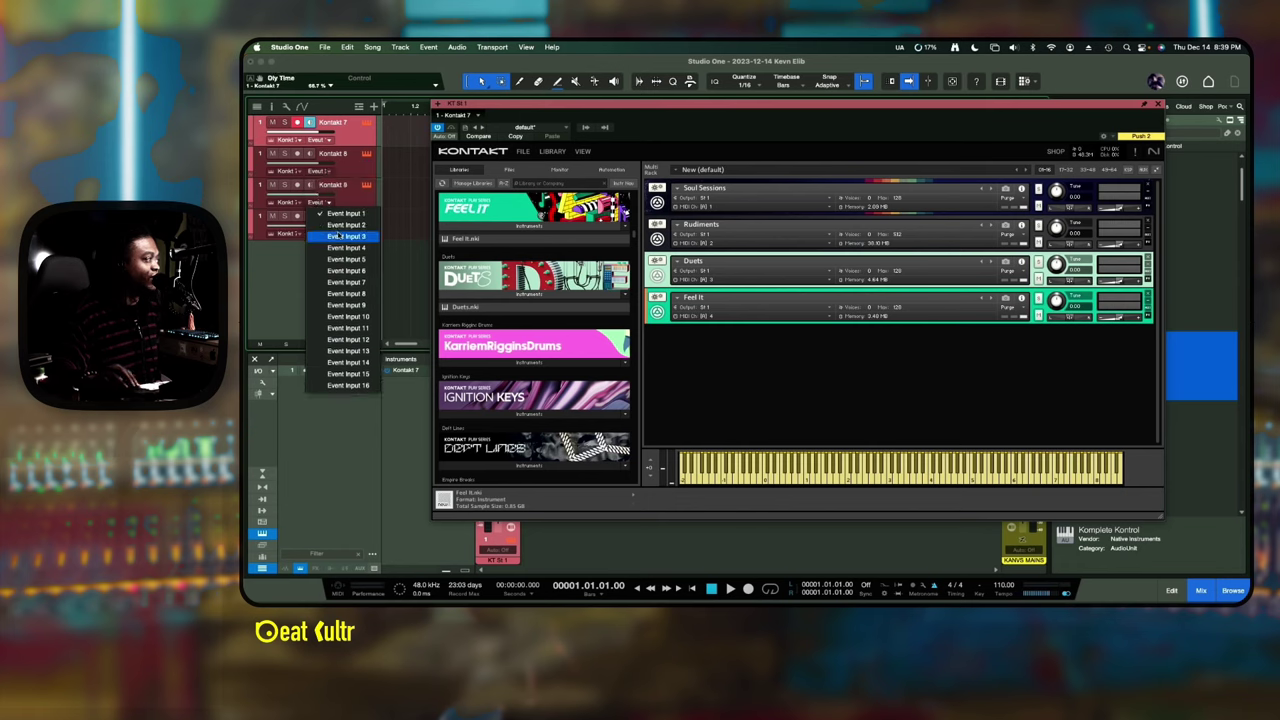
pyautogui.click(340, 213)
pyautogui.click(329, 234)
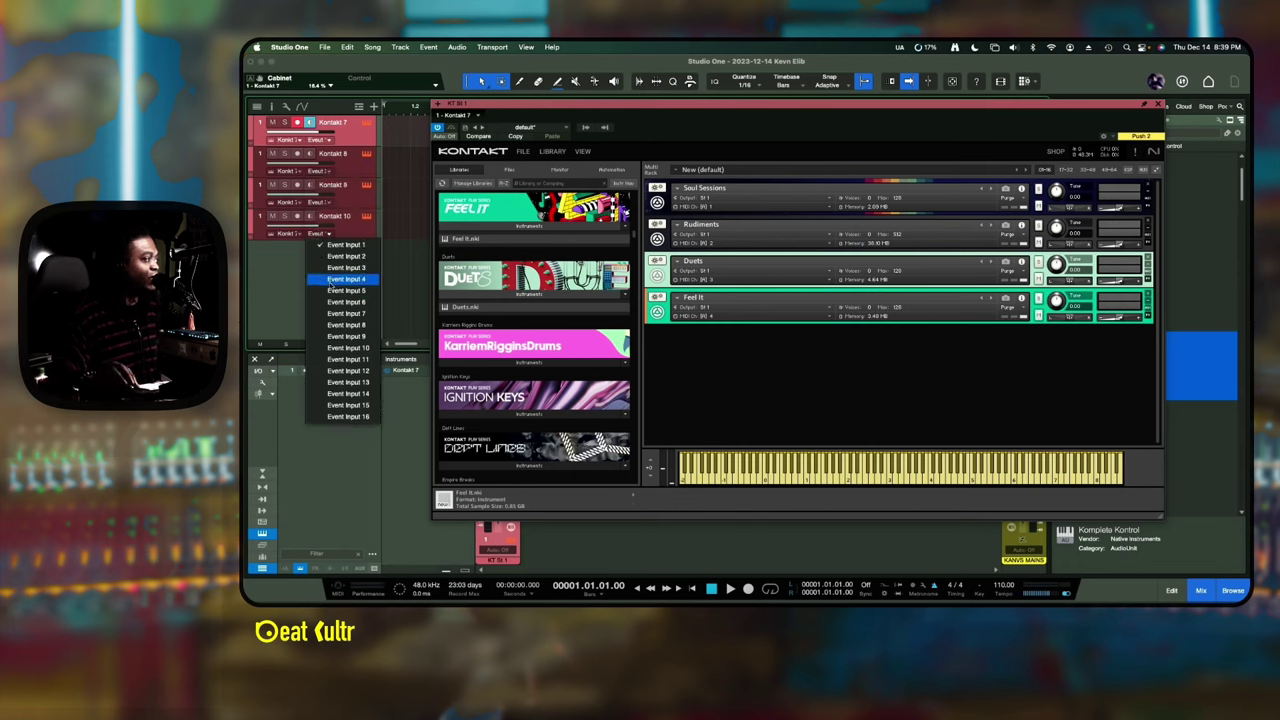
pyautogui.click(330, 282)
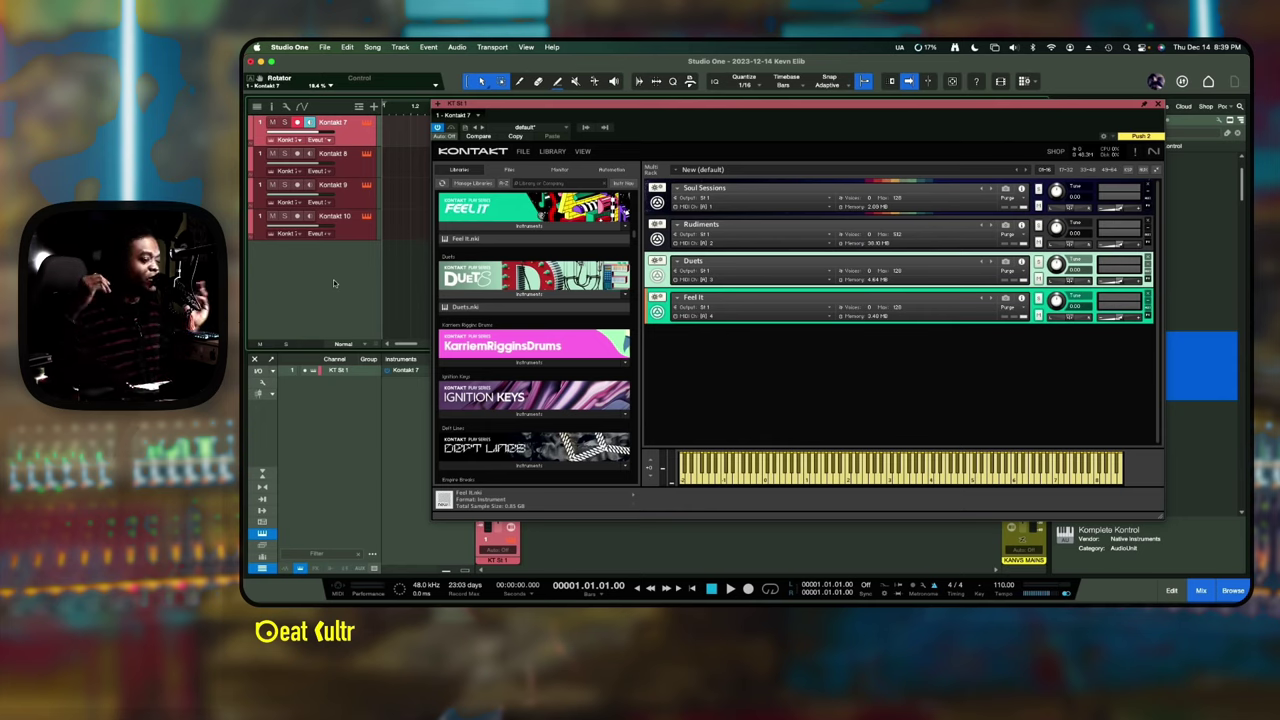
# - Select the Kontakt 8, Kontakt 9 and Kontakt 10 tracks in turn to demonstrate their separate MIDI routing
pyautogui.click(351, 166)
pyautogui.click(359, 199)
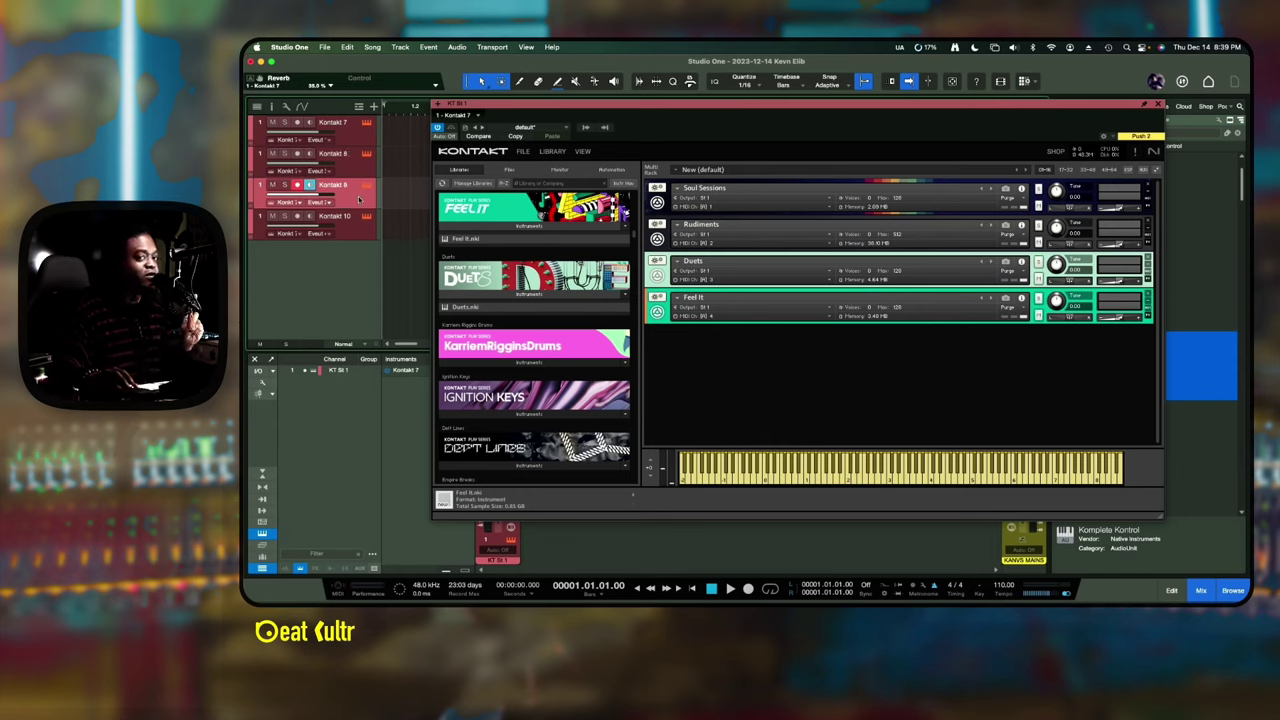
pyautogui.click(361, 228)
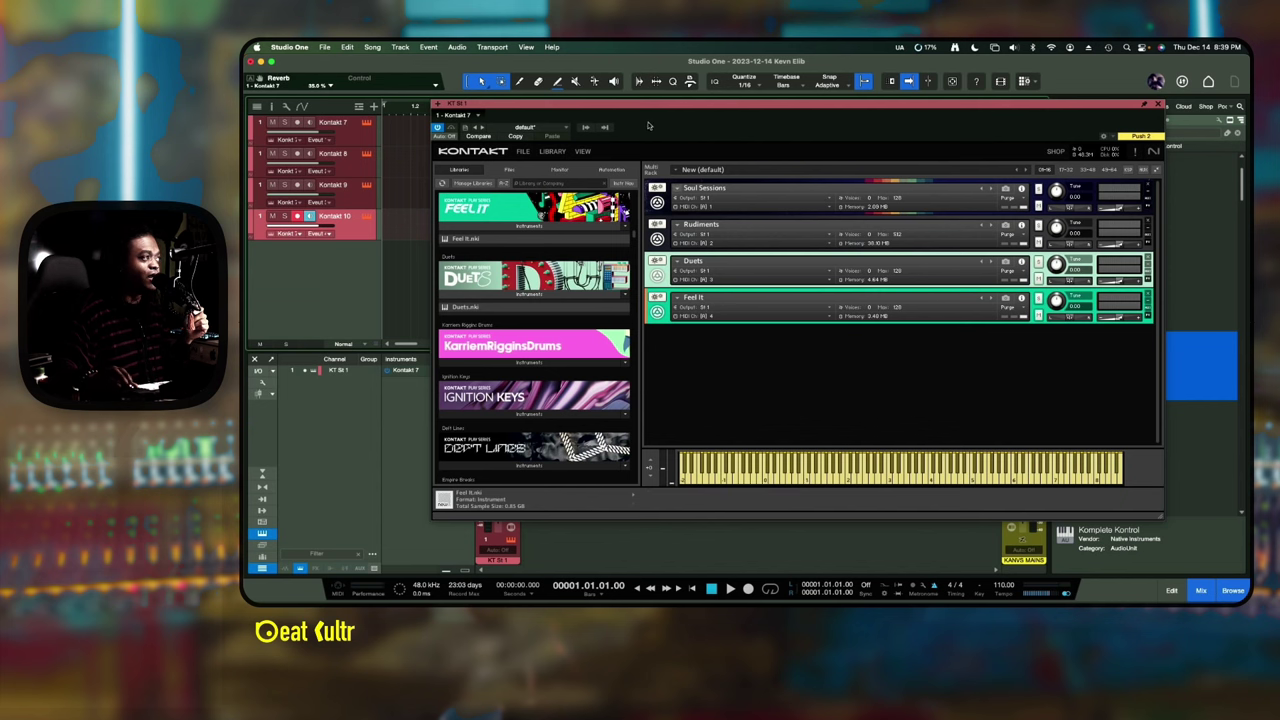
# - Reposition and shrink the Kontakt window to uncover the KT St 1 mixer channel, and select that channel
pyautogui.moveTo(642, 105); pyautogui.dragTo(690, 88)
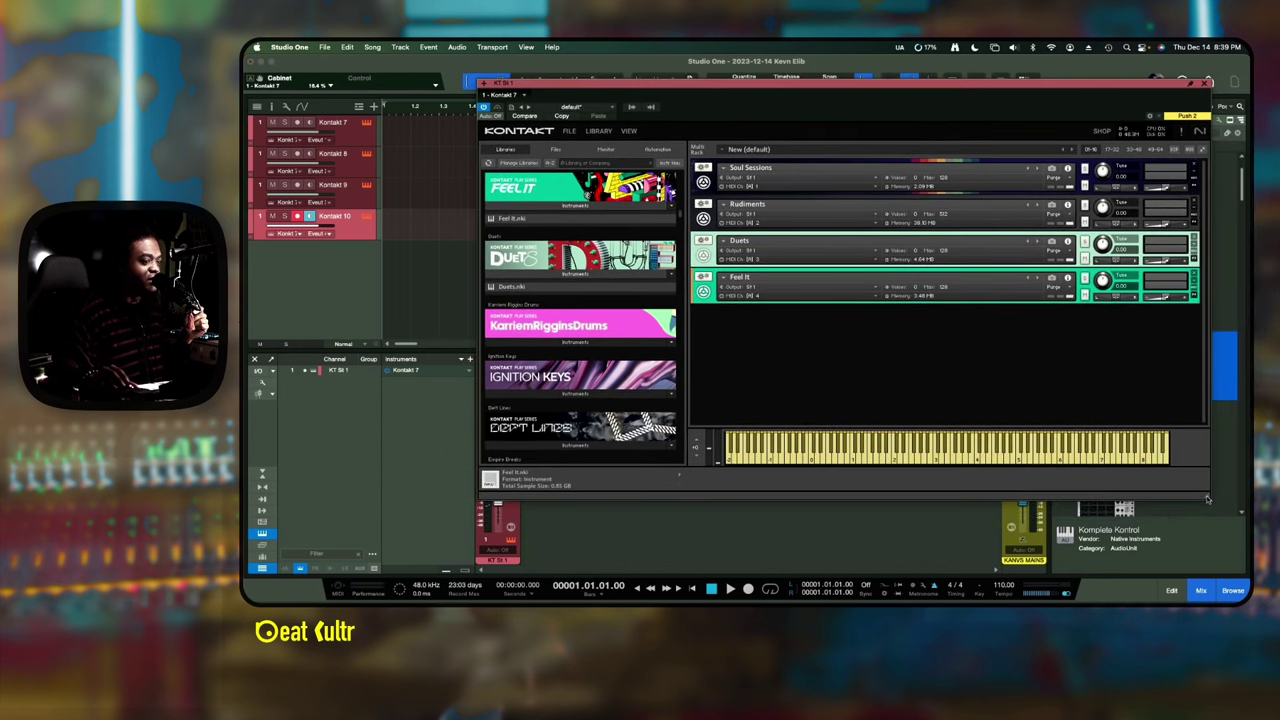
pyautogui.moveTo(1207, 498); pyautogui.dragTo(1170, 452)
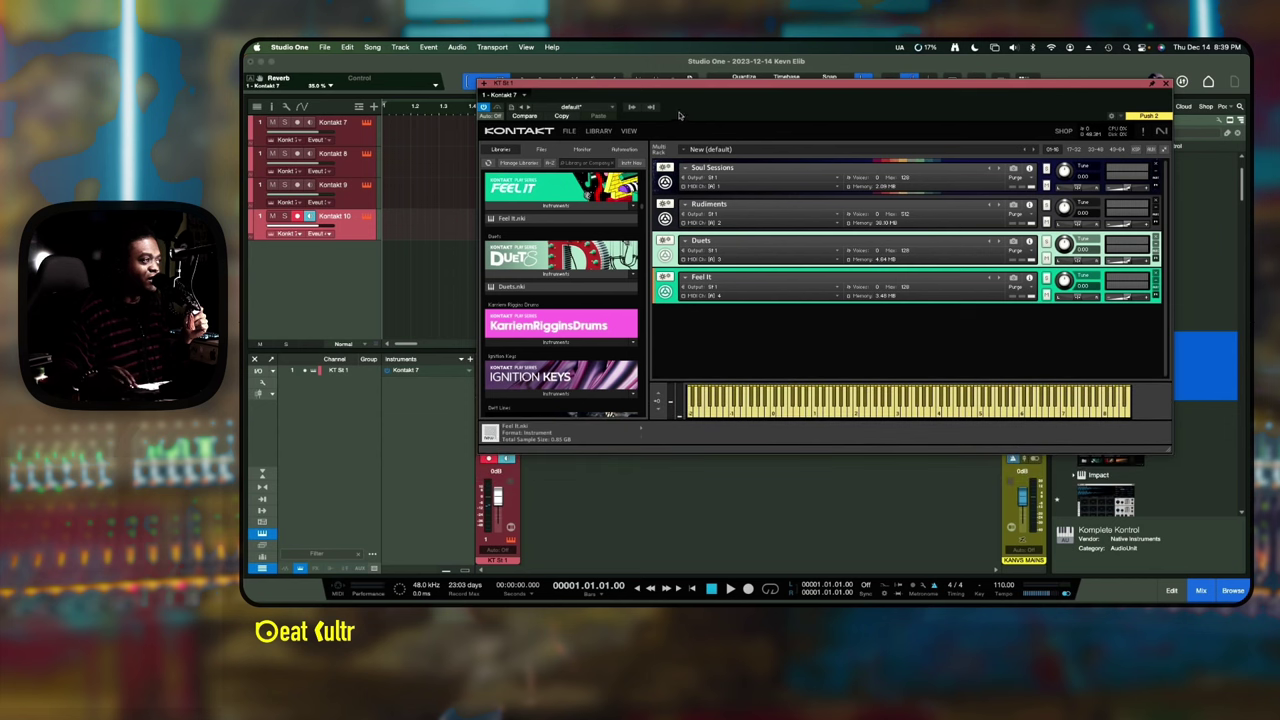
pyautogui.moveTo(669, 90); pyautogui.dragTo(731, 82)
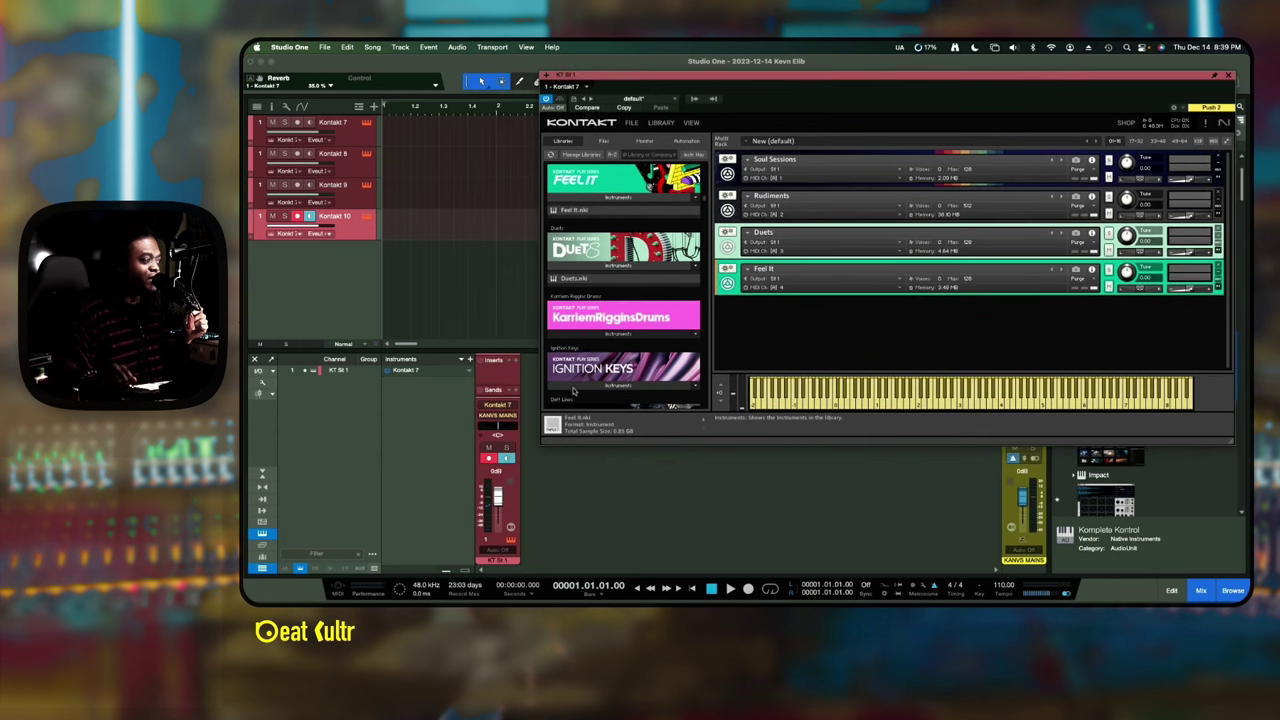
pyautogui.click(518, 504)
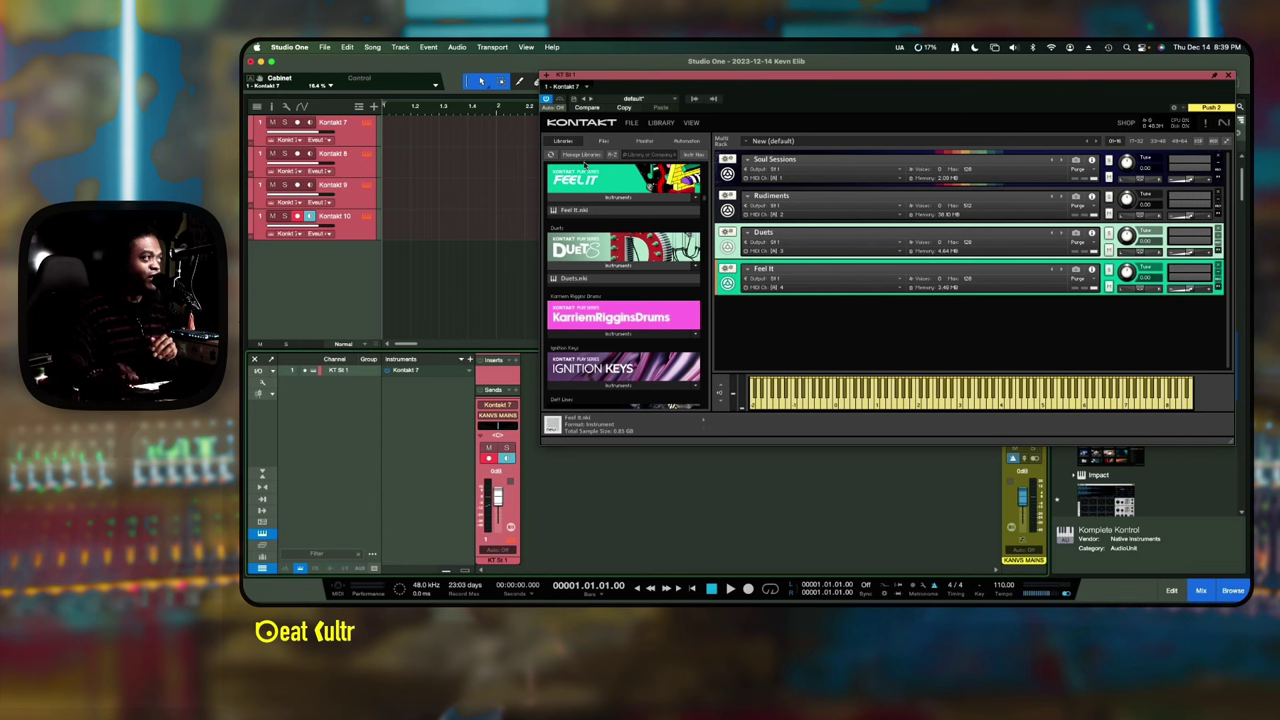
# - Move the Kontakt window clear of the instrument browser and examine the Komplete Kontrol VST3 entry and its neighbouring instruments
pyautogui.moveTo(624, 79)
pyautogui.mouseDown()
pyautogui.moveTo(598, 72)
pyautogui.moveTo(632, 63)
pyautogui.mouseUp()
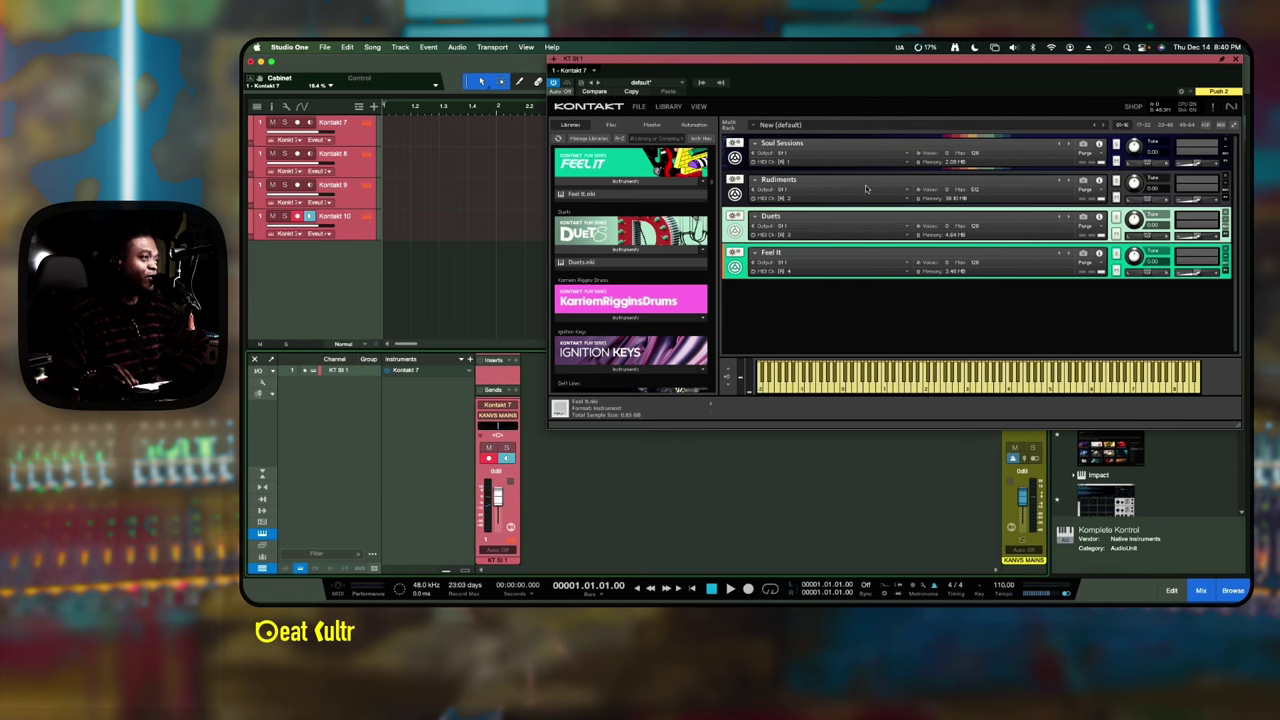
pyautogui.moveTo(929, 61); pyautogui.dragTo(757, 78)
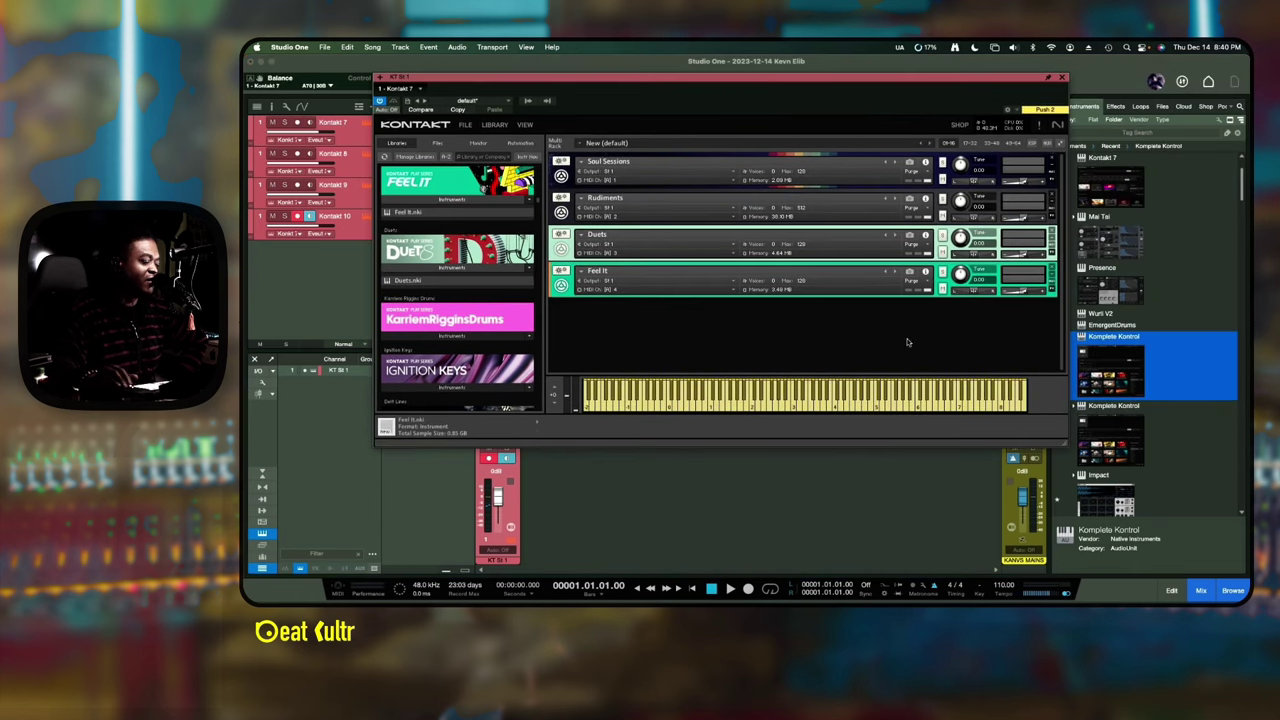
pyautogui.click(1125, 438)
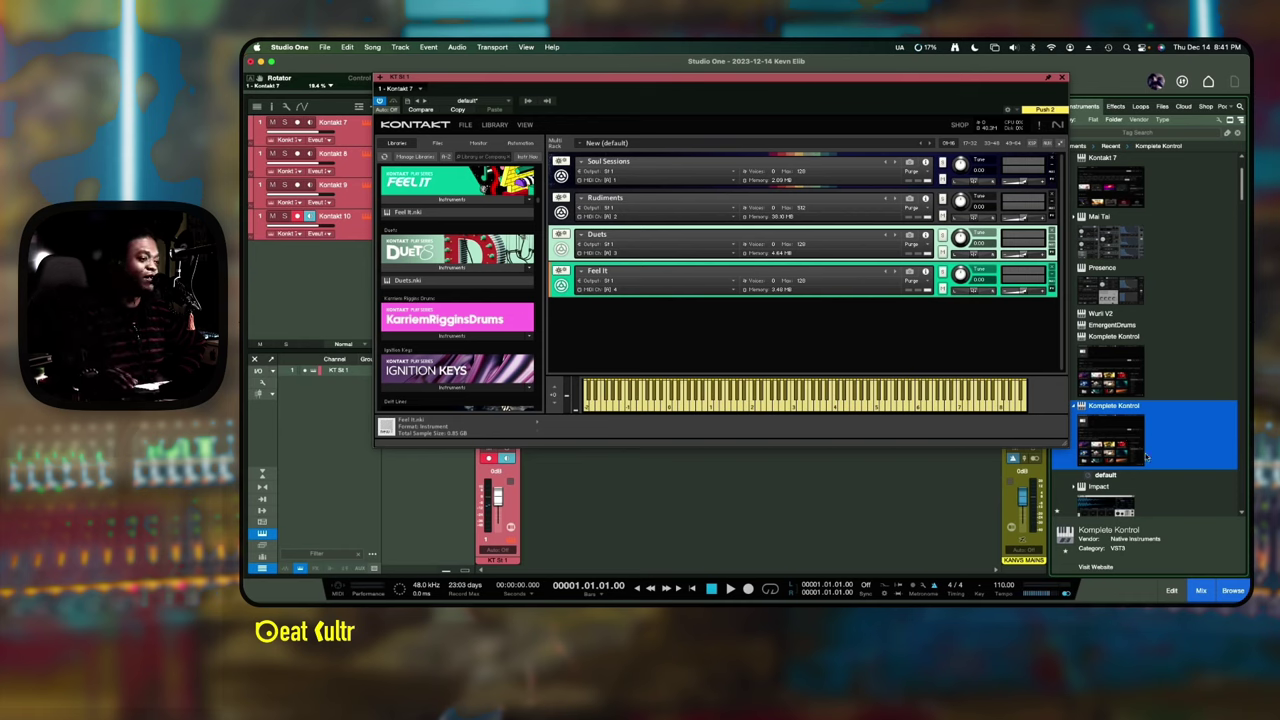
pyautogui.scroll(-3, 1131, 452)
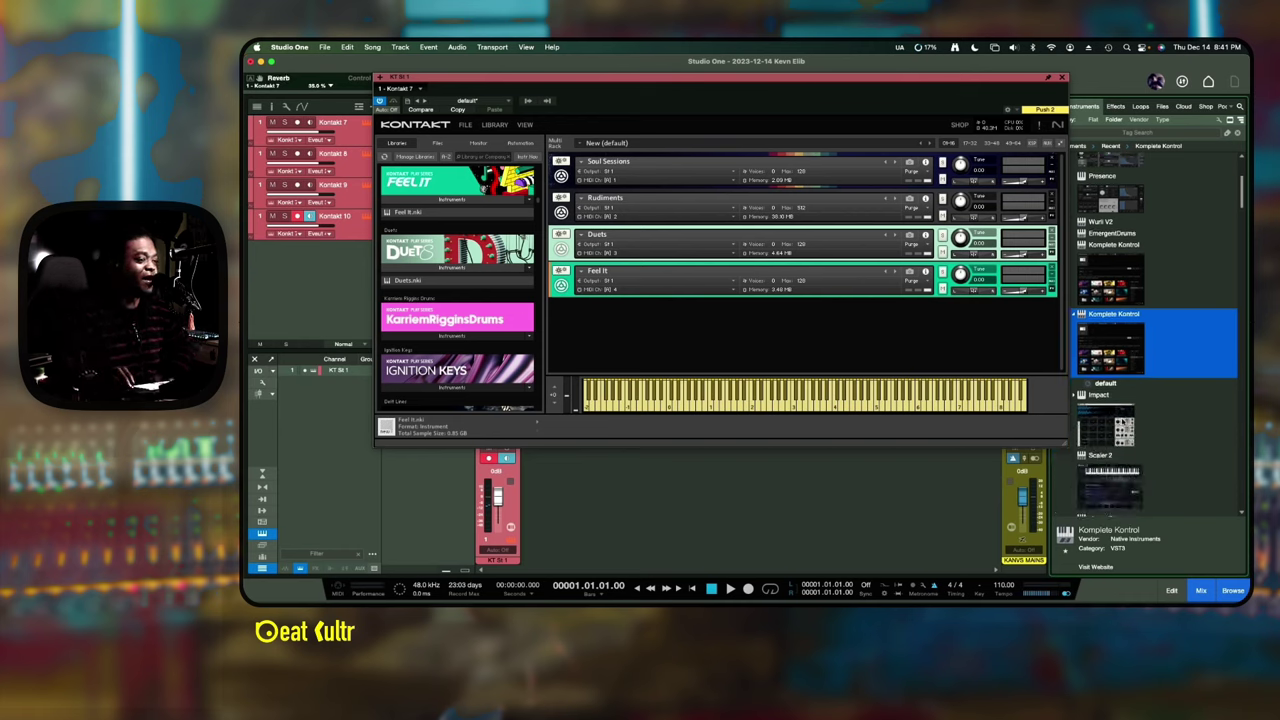
pyautogui.scroll(-3, 1120, 421)
pyautogui.scroll(-1, 1122, 422)
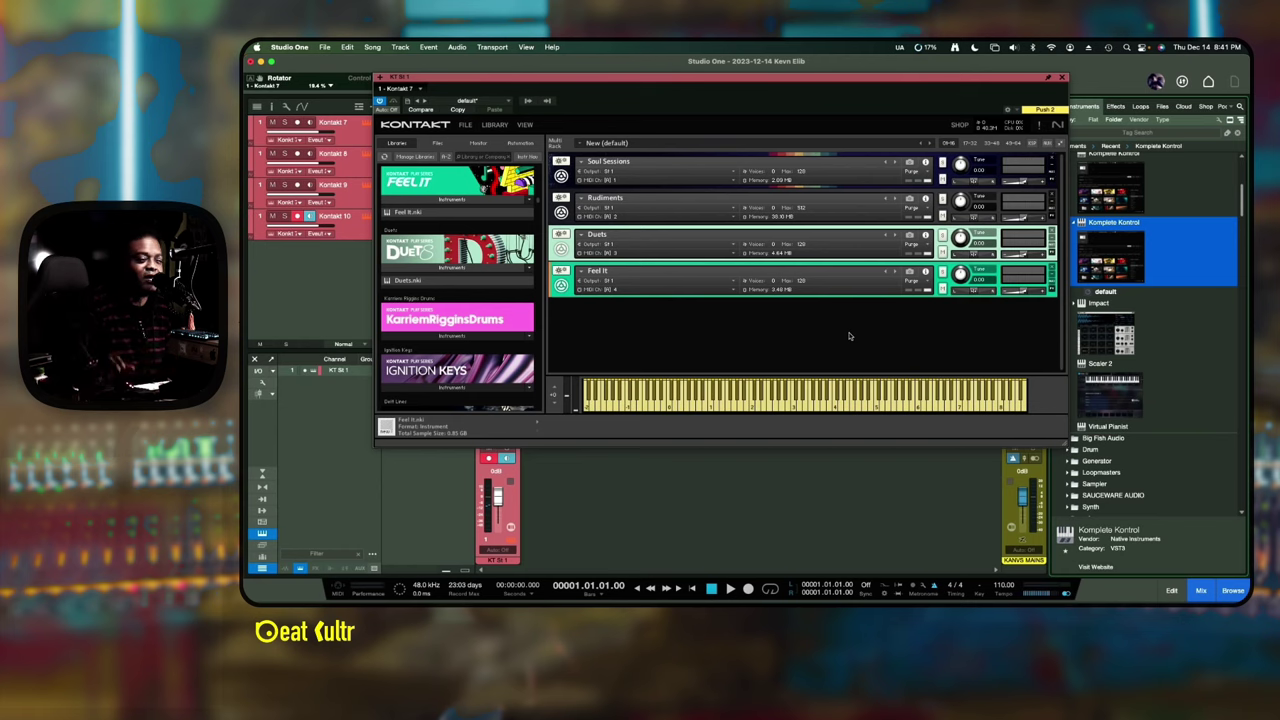
pyautogui.click(1121, 266)
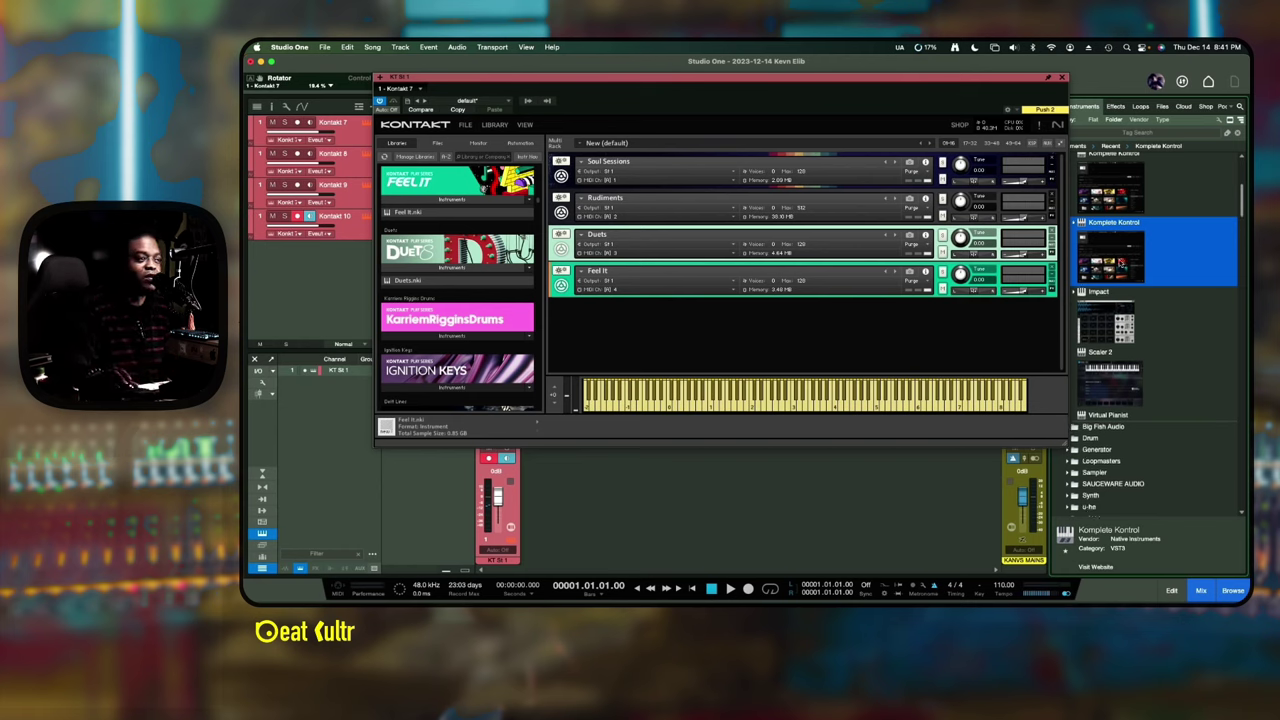
pyautogui.scroll(2, 1131, 305)
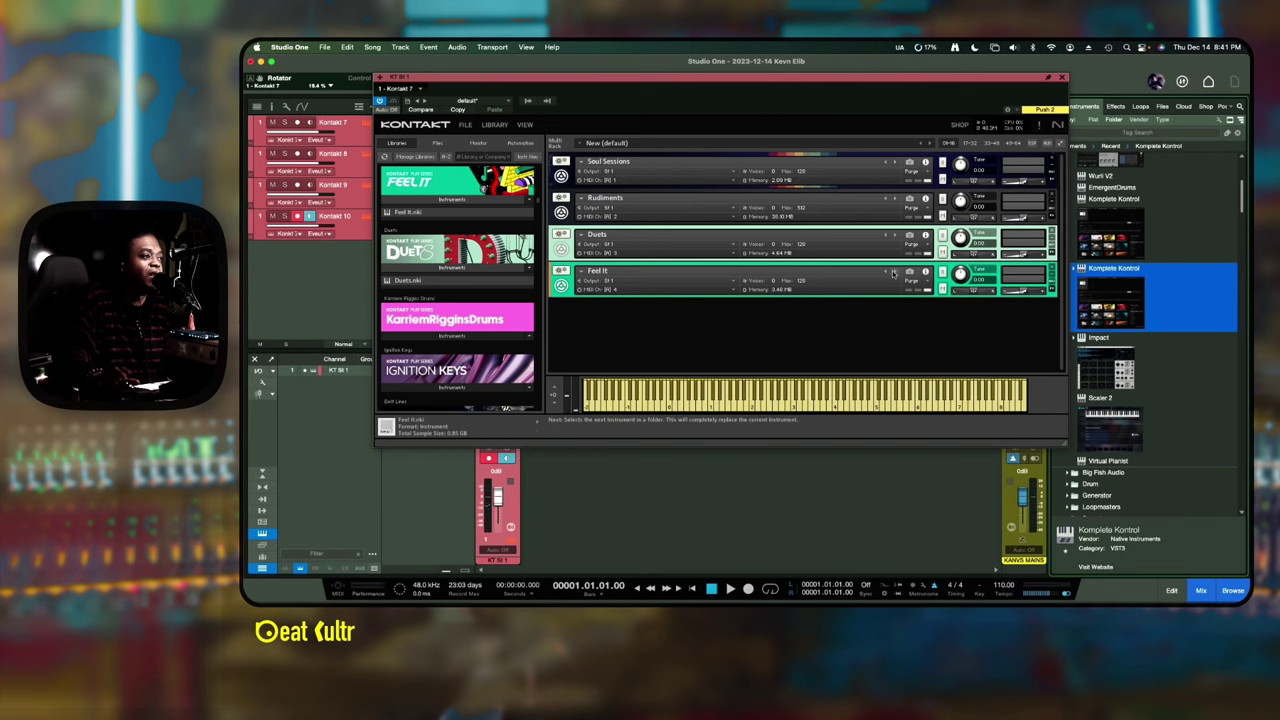
pyautogui.moveTo(540, 80); pyautogui.dragTo(548, 110)
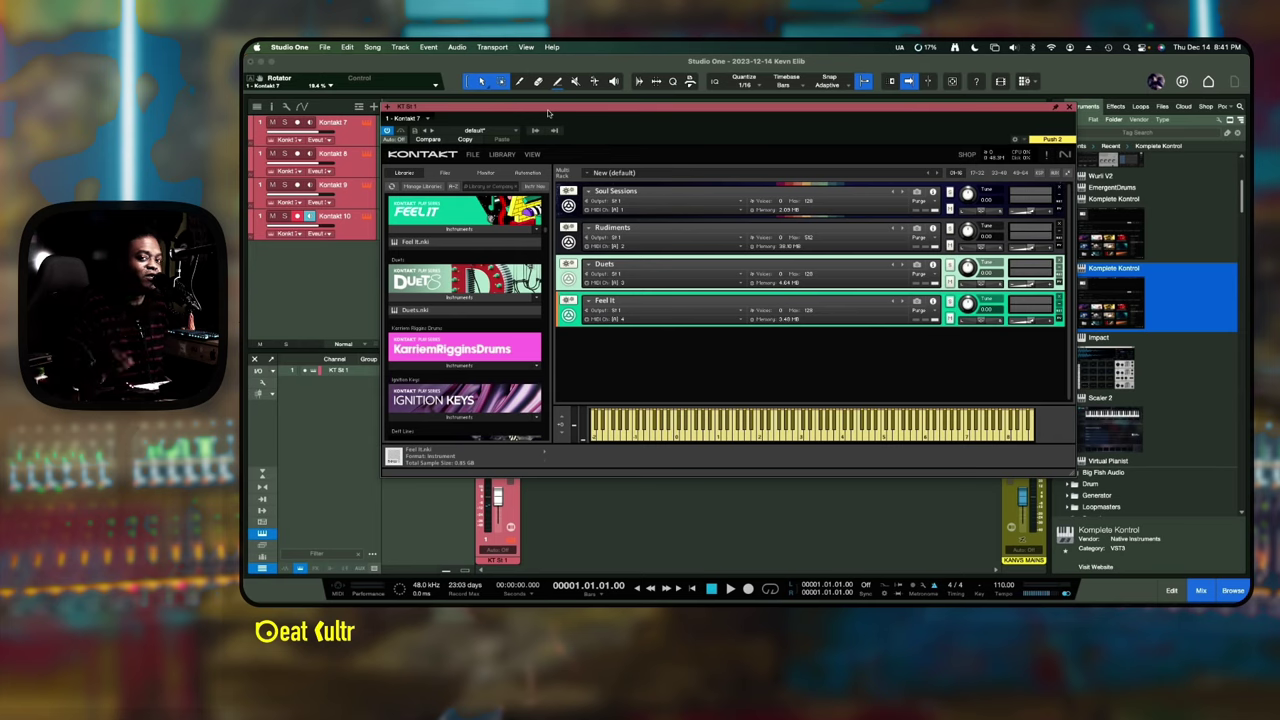
# - Open the performance monitor, show its device list with the Kontakt 7 instance, and place the window clear of the instrument tracks
pyautogui.click(369, 593)
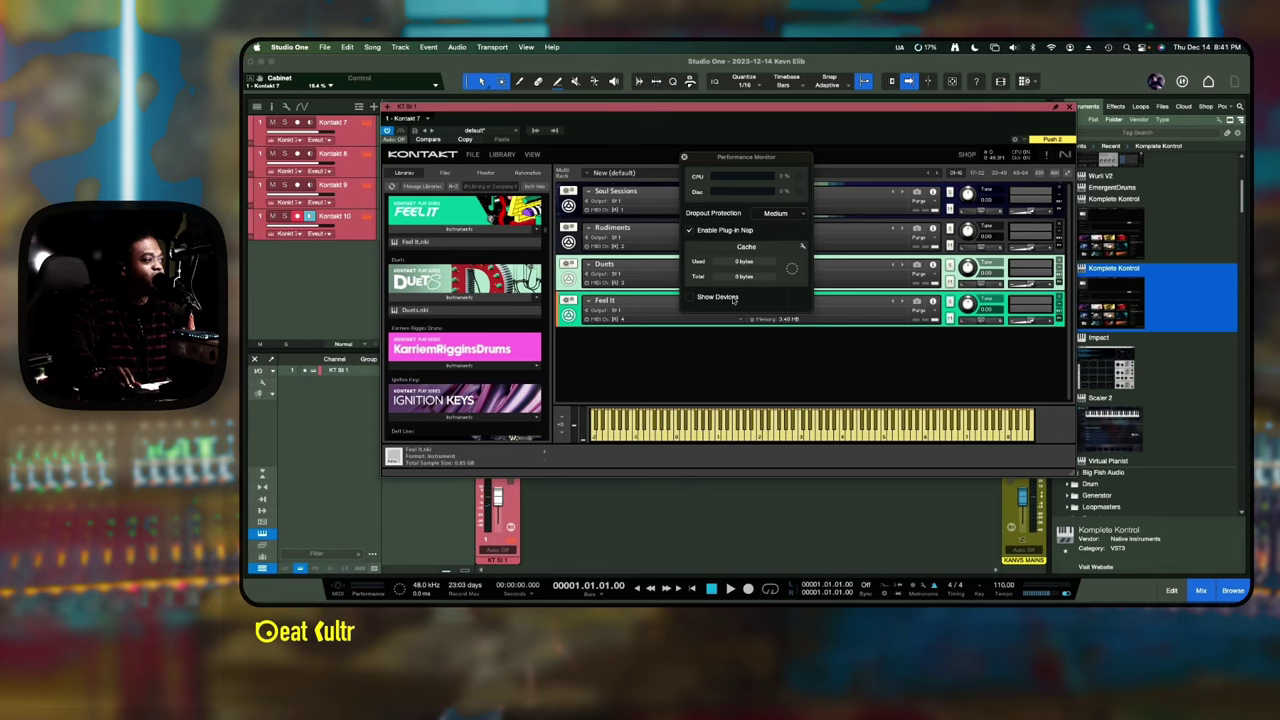
pyautogui.click(689, 297)
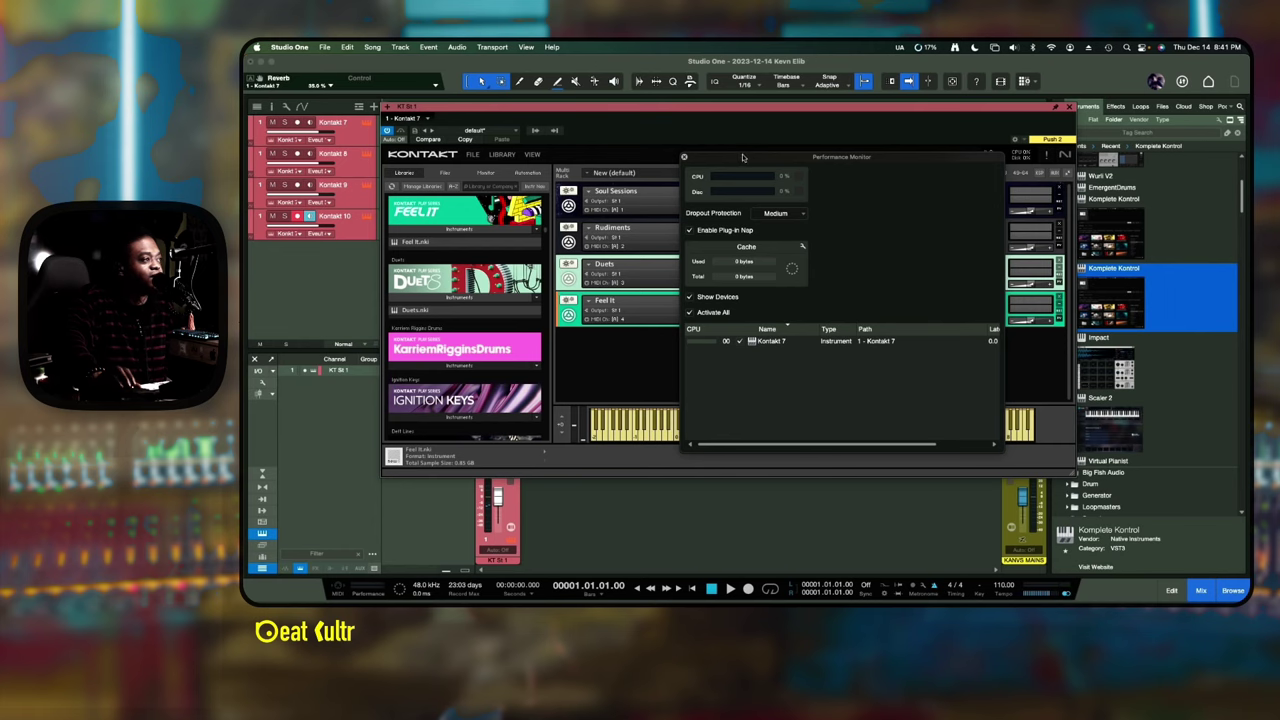
pyautogui.moveTo(742, 157); pyautogui.dragTo(916, 220)
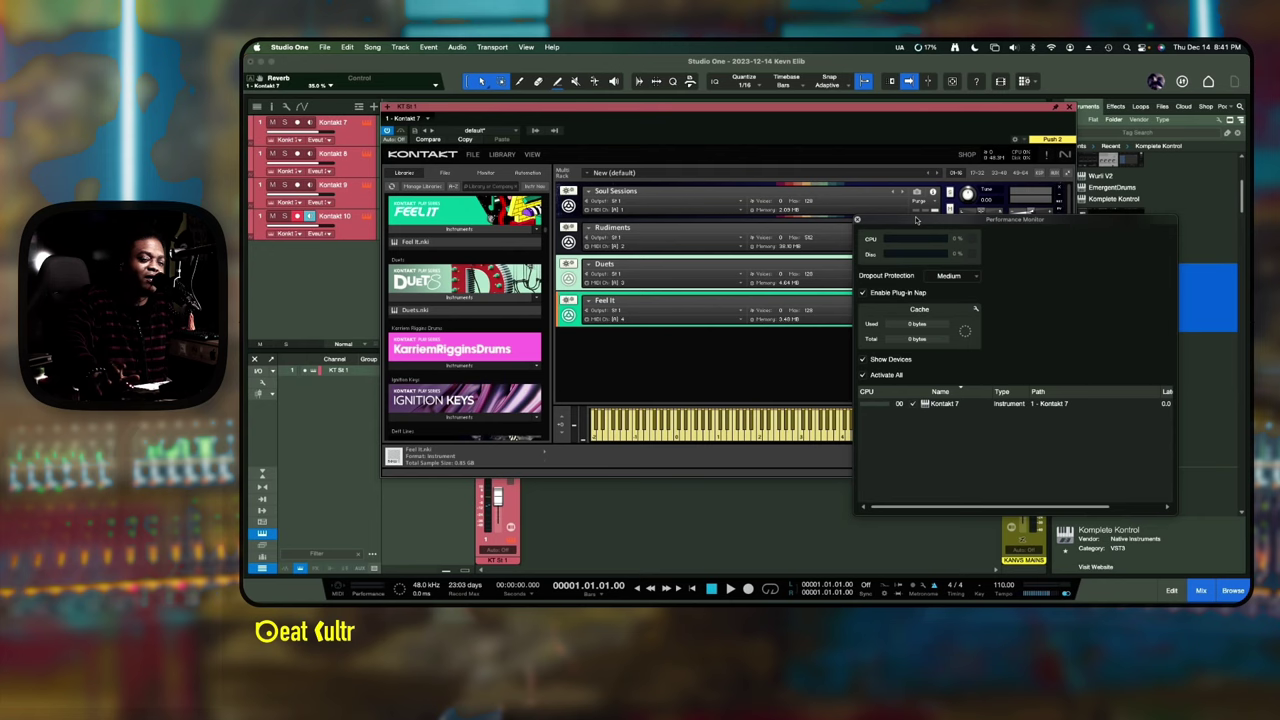
# - Check the CPU load of the shared Kontakt instance while selecting the Kontakt 7 to Kontakt 10 tracks in turn, and close the performance monitor
pyautogui.click(356, 137)
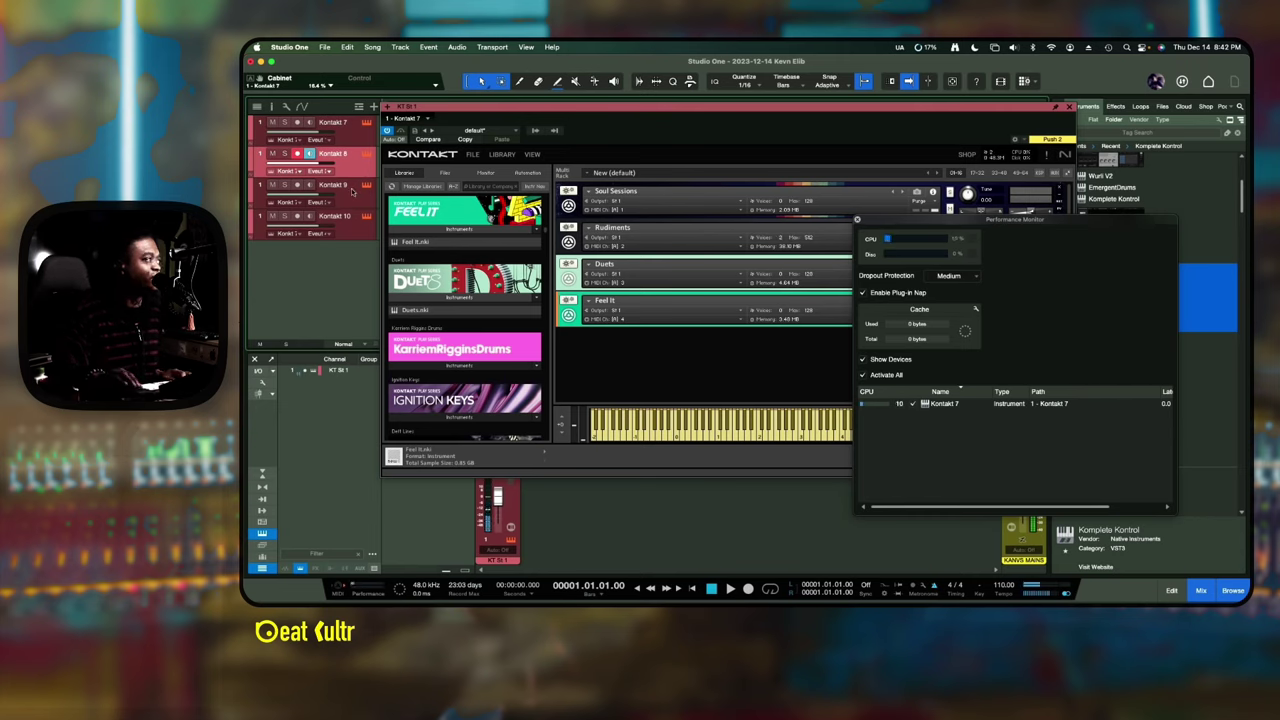
pyautogui.click(359, 199)
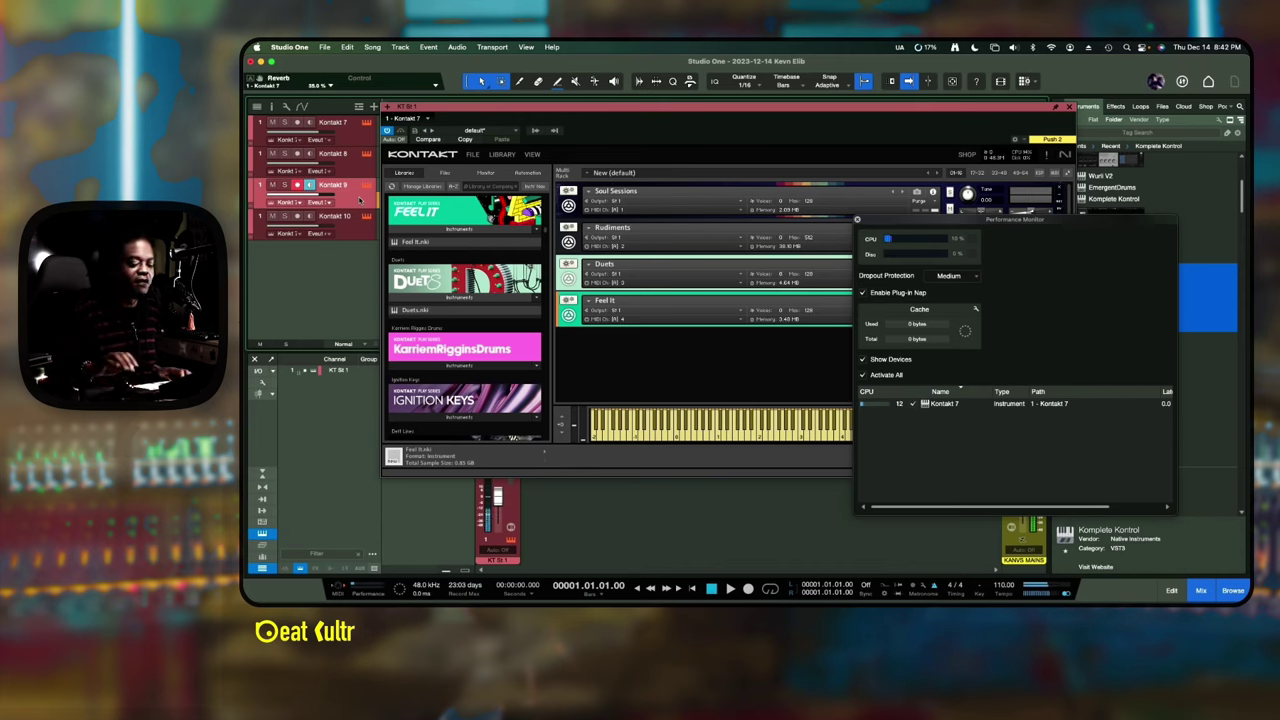
pyautogui.click(360, 230)
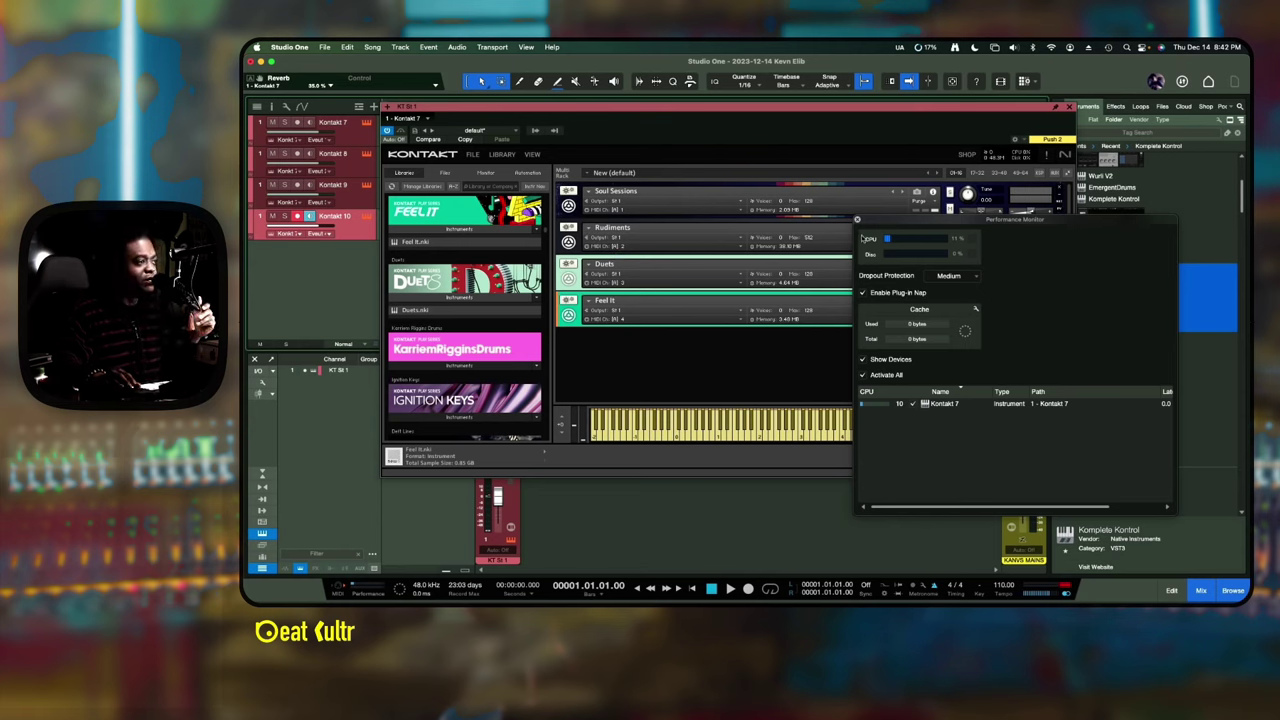
pyautogui.click(857, 220)
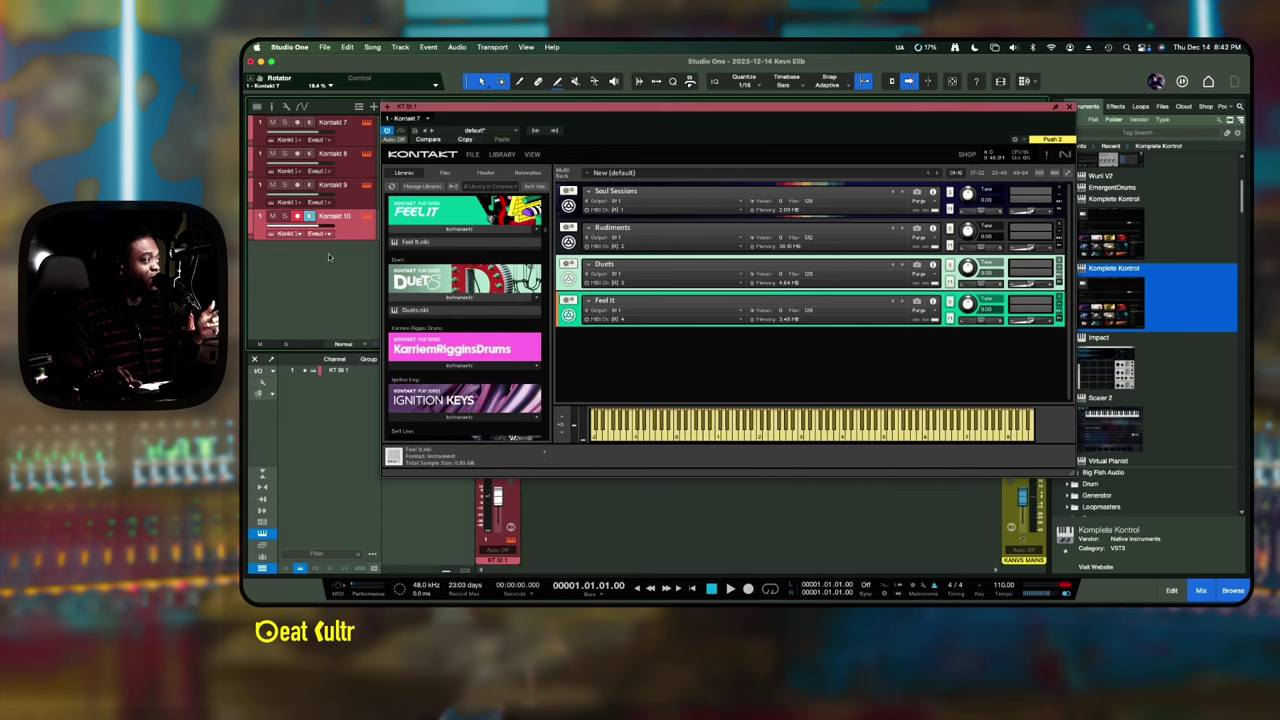
# - Select the Kontakt 9, Kontakt 8 and Kontakt 7 tracks in turn to point out the tracks sharing the rack
pyautogui.click(358, 200)
pyautogui.click(355, 171)
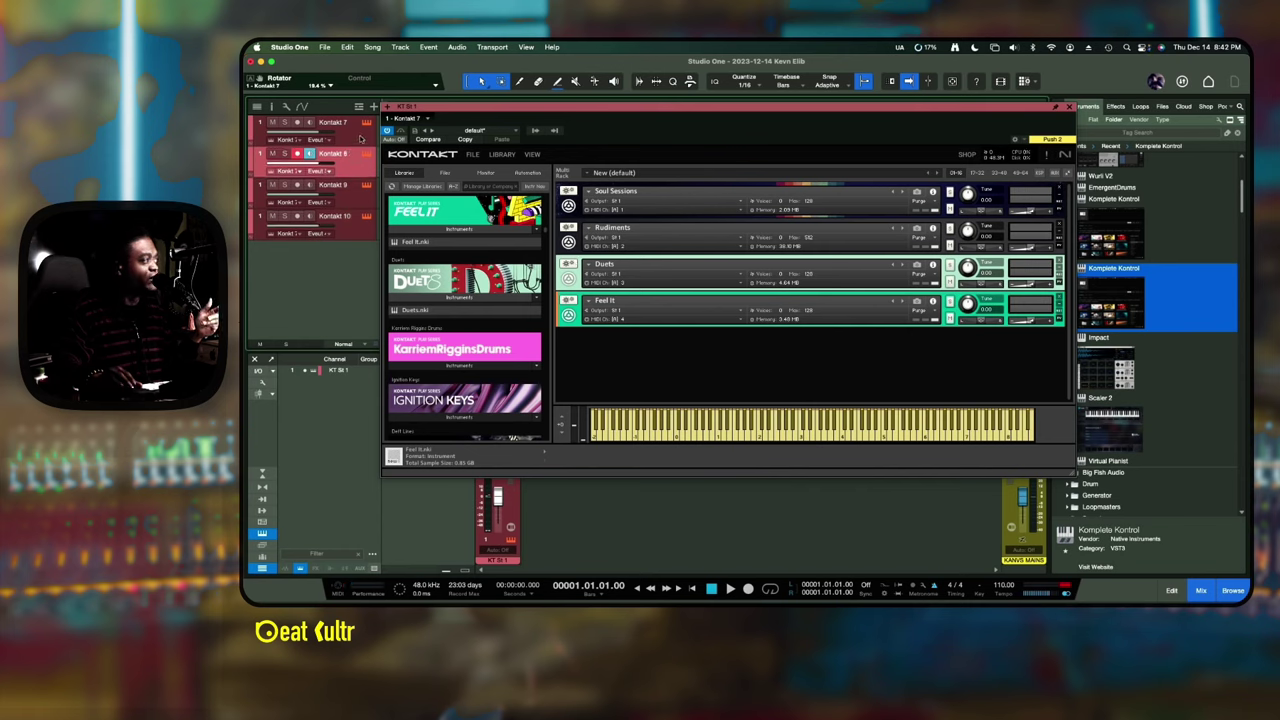
pyautogui.click(360, 139)
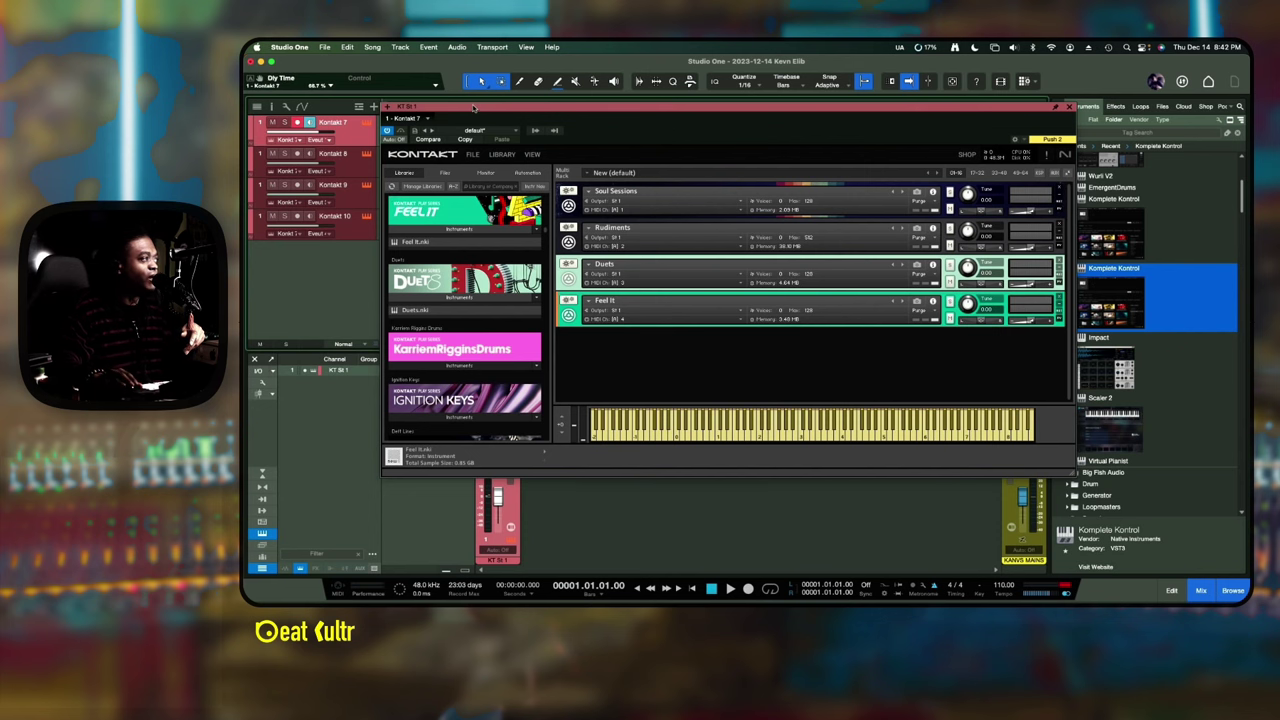
# - Move the Kontakt window aside to uncover the KT St 1 mixer channel, and select all four instrument tracks
pyautogui.moveTo(476, 110); pyautogui.dragTo(666, 116)
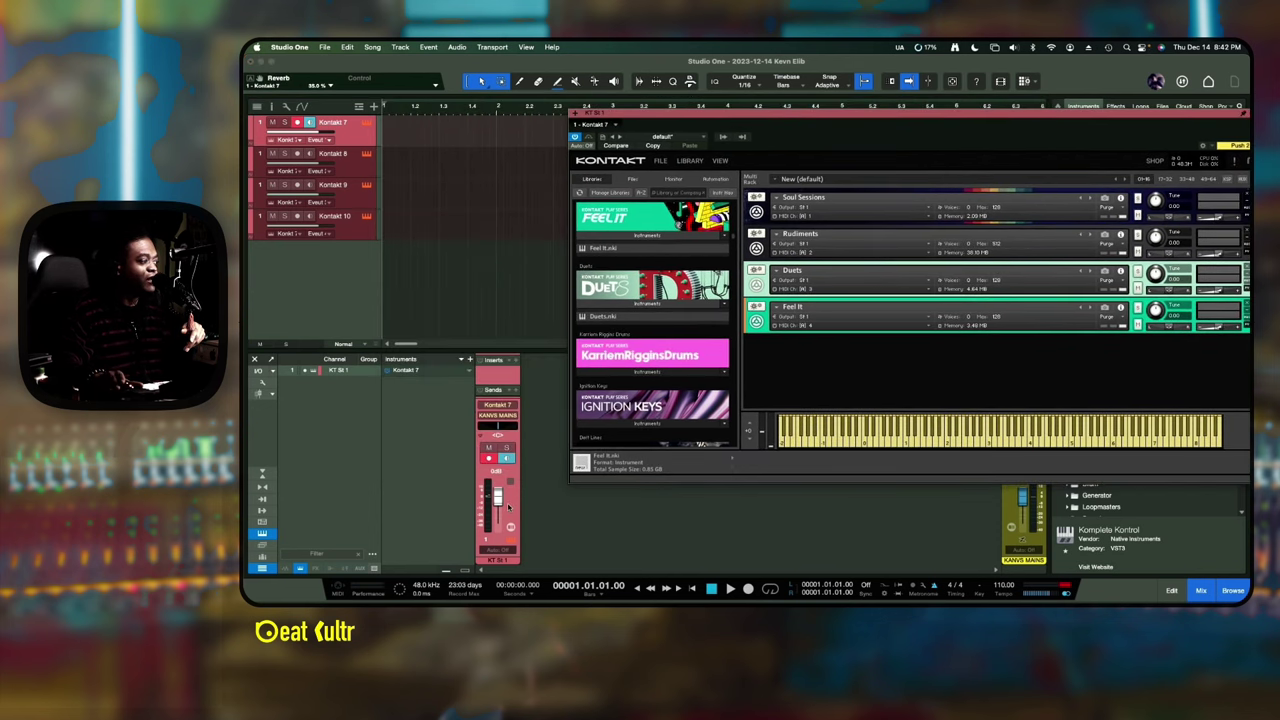
pyautogui.press('super+a')
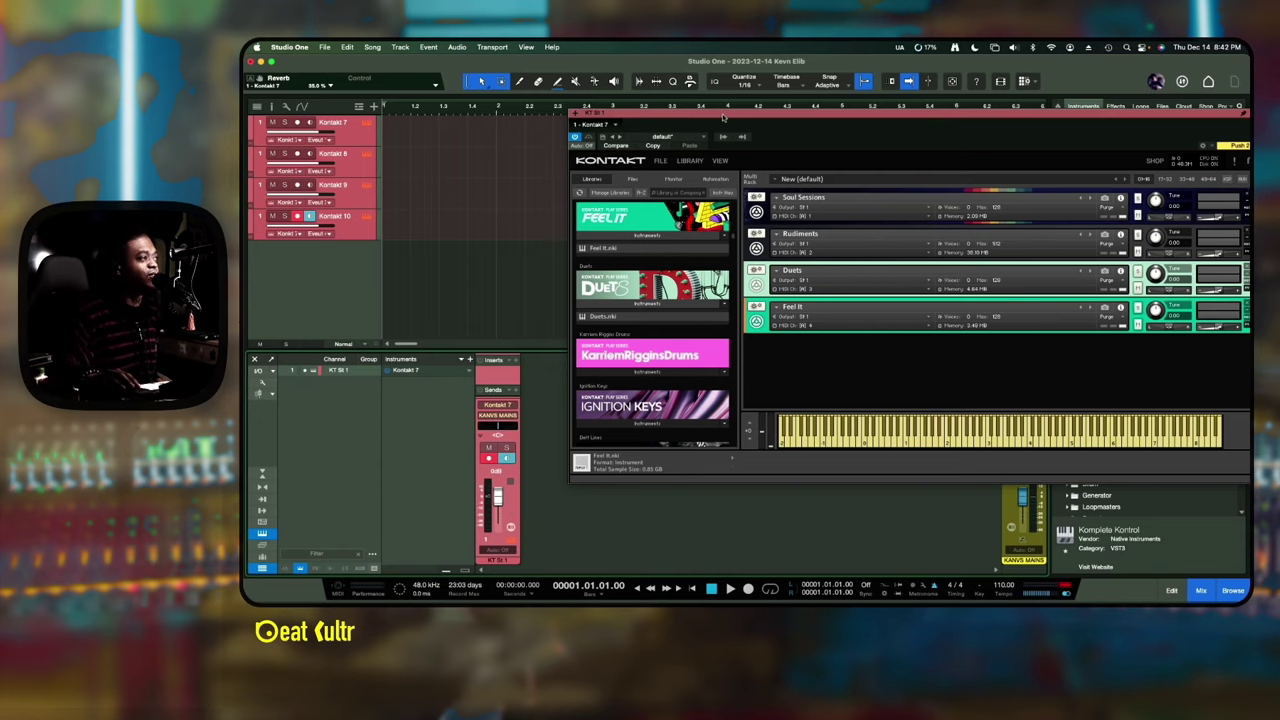
pyautogui.moveTo(699, 111); pyautogui.dragTo(607, 94)
# - Hide the on-screen keyboard and show the Outputs section in the Kontakt rack
pyautogui.click(598, 143)
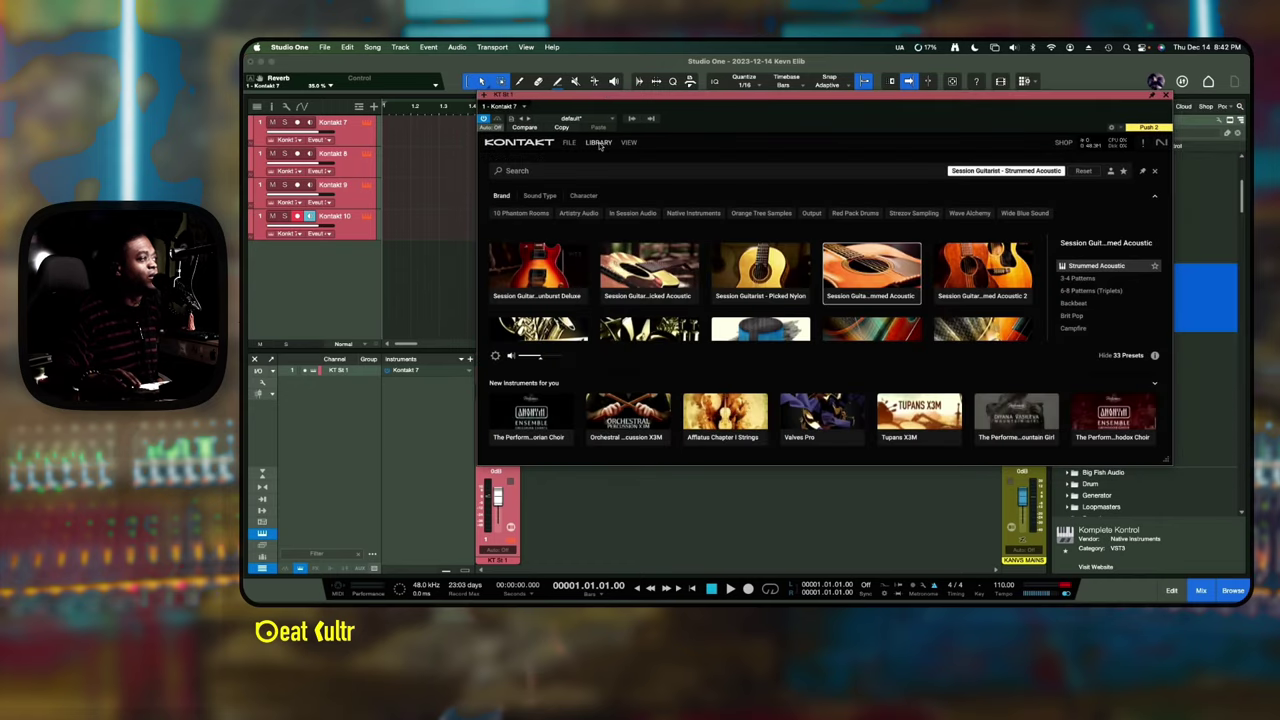
pyautogui.click(598, 143)
pyautogui.click(628, 143)
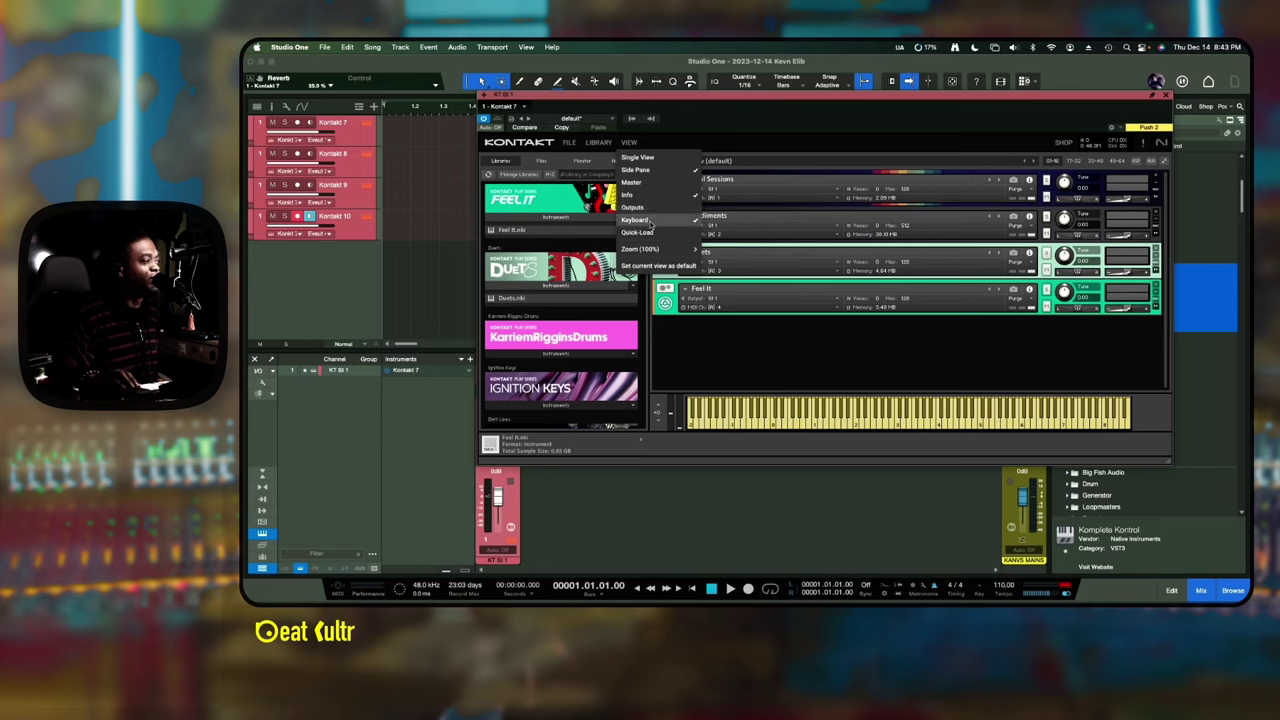
pyautogui.click(657, 226)
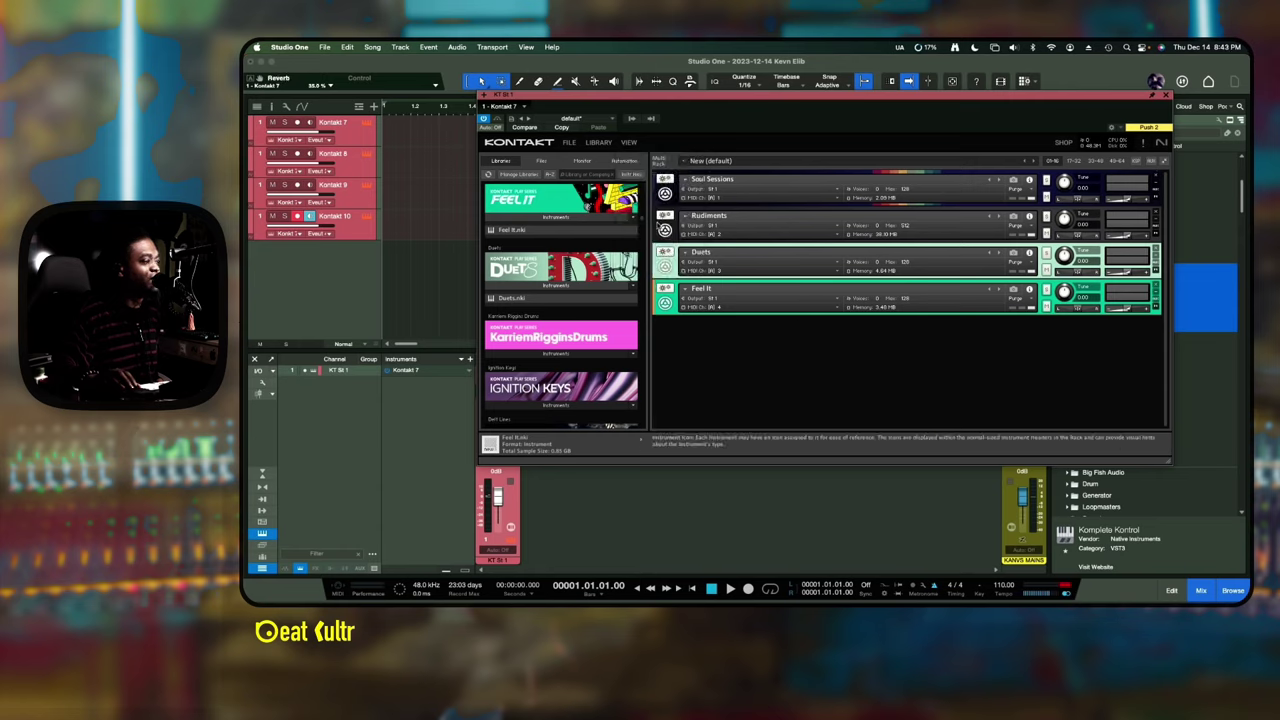
pyautogui.click(628, 143)
pyautogui.click(636, 207)
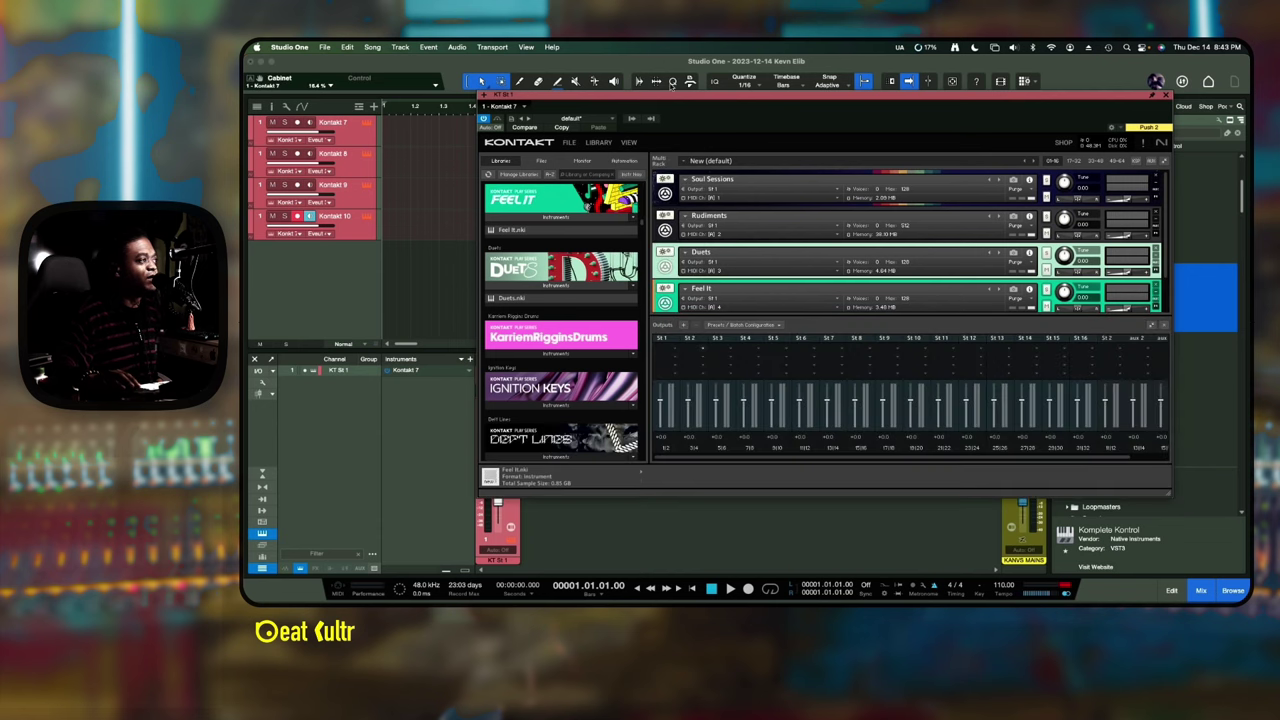
# - Switch Kontakt to Single View and back to Rack View to compare the two layouts
pyautogui.moveTo(675, 96); pyautogui.dragTo(617, 96)
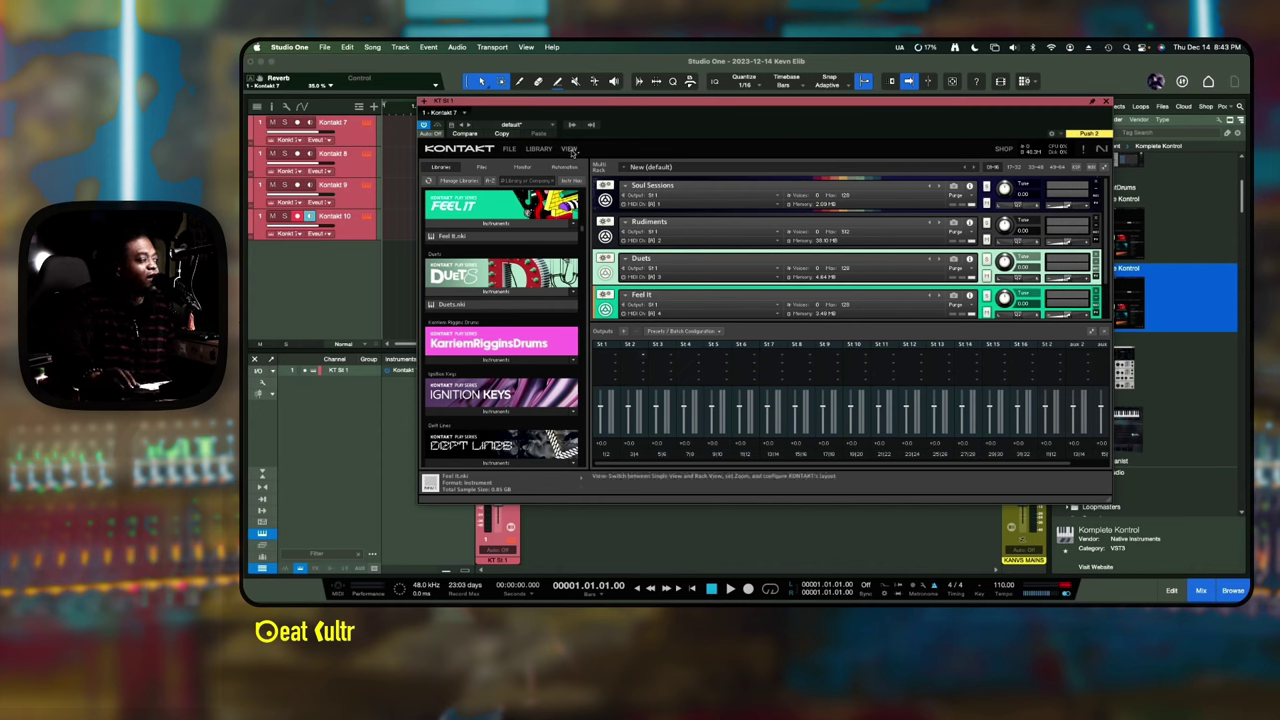
pyautogui.click(570, 149)
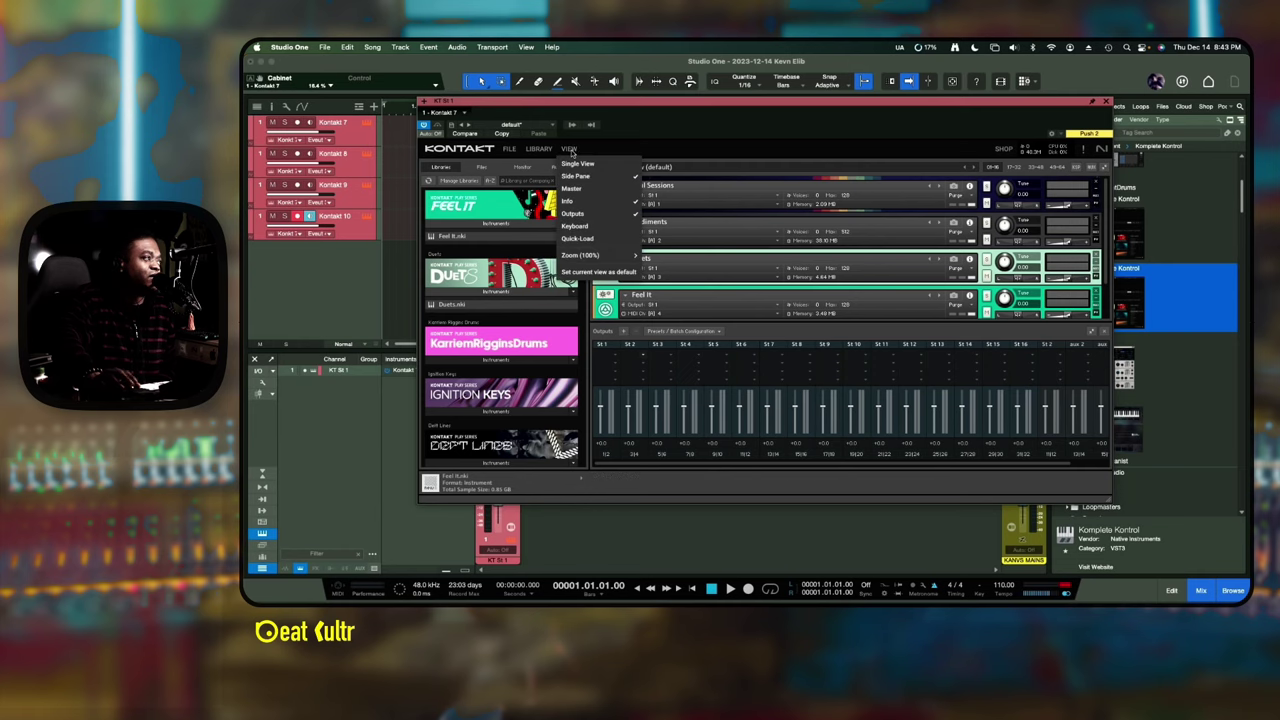
pyautogui.click(577, 165)
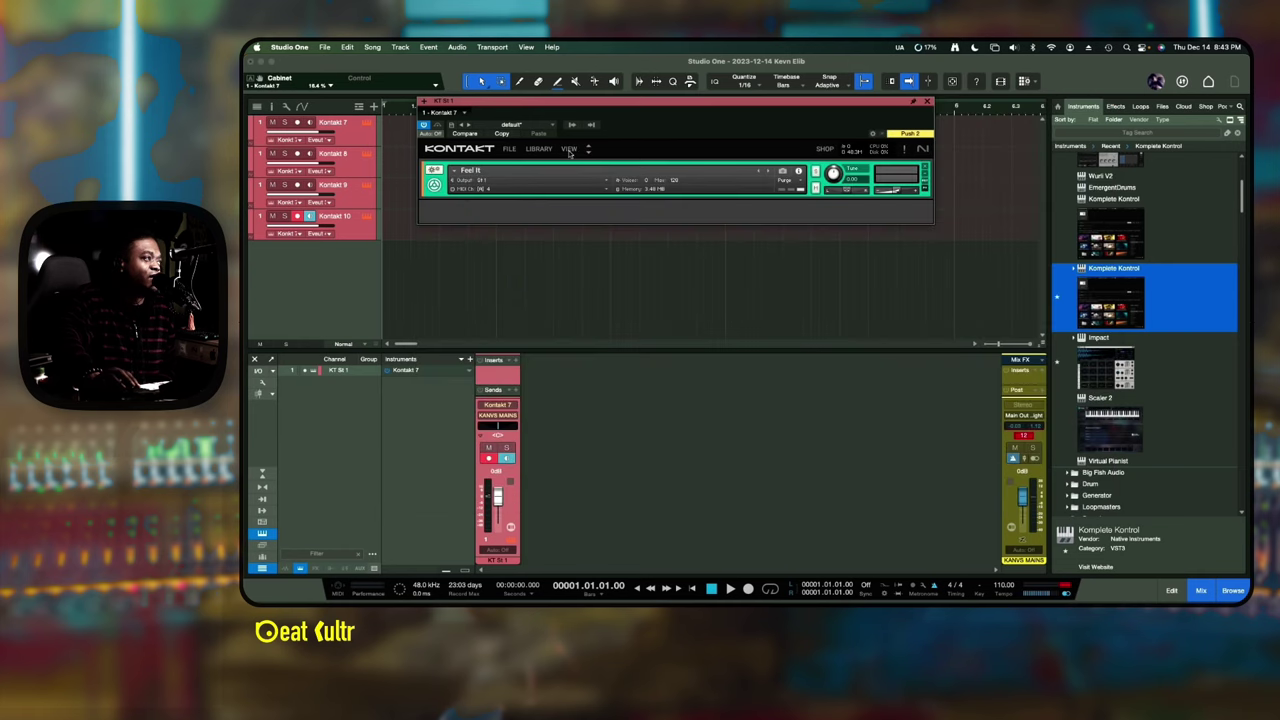
pyautogui.click(572, 149)
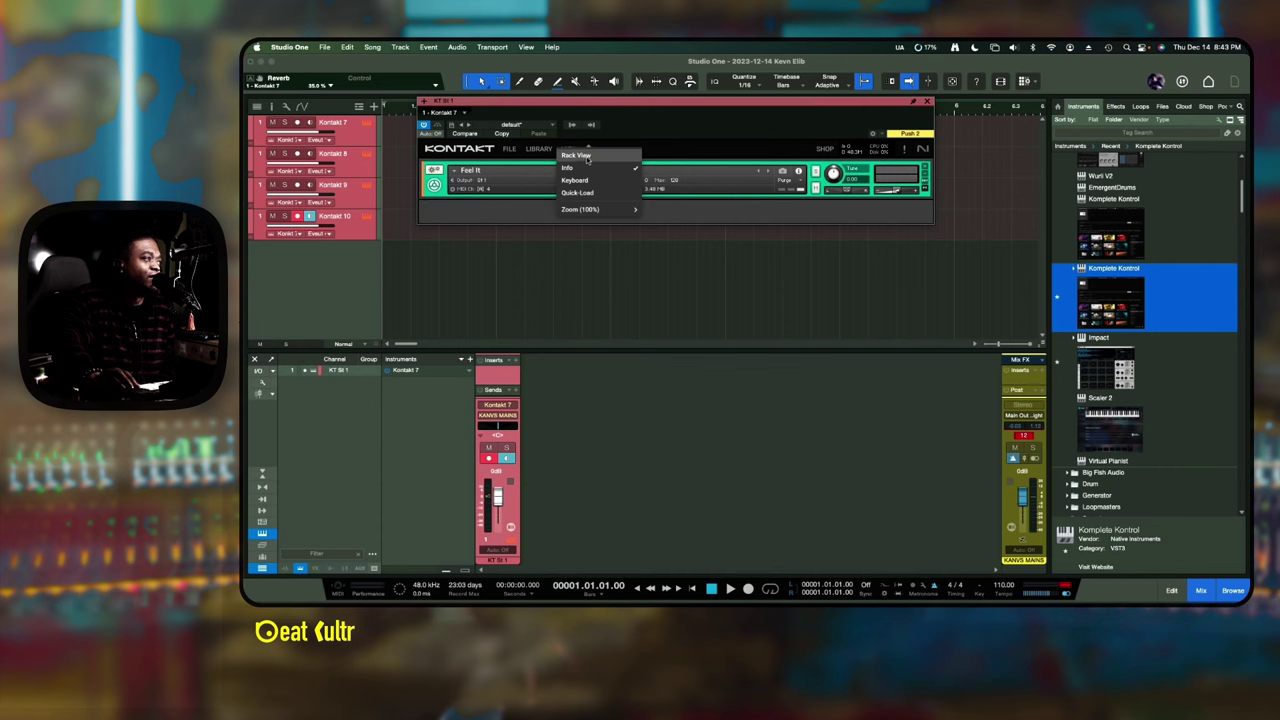
pyautogui.click(585, 156)
# - Display the Duets instrument in Single View, open the library browser, and return Kontakt to Rack View
pyautogui.click(574, 151)
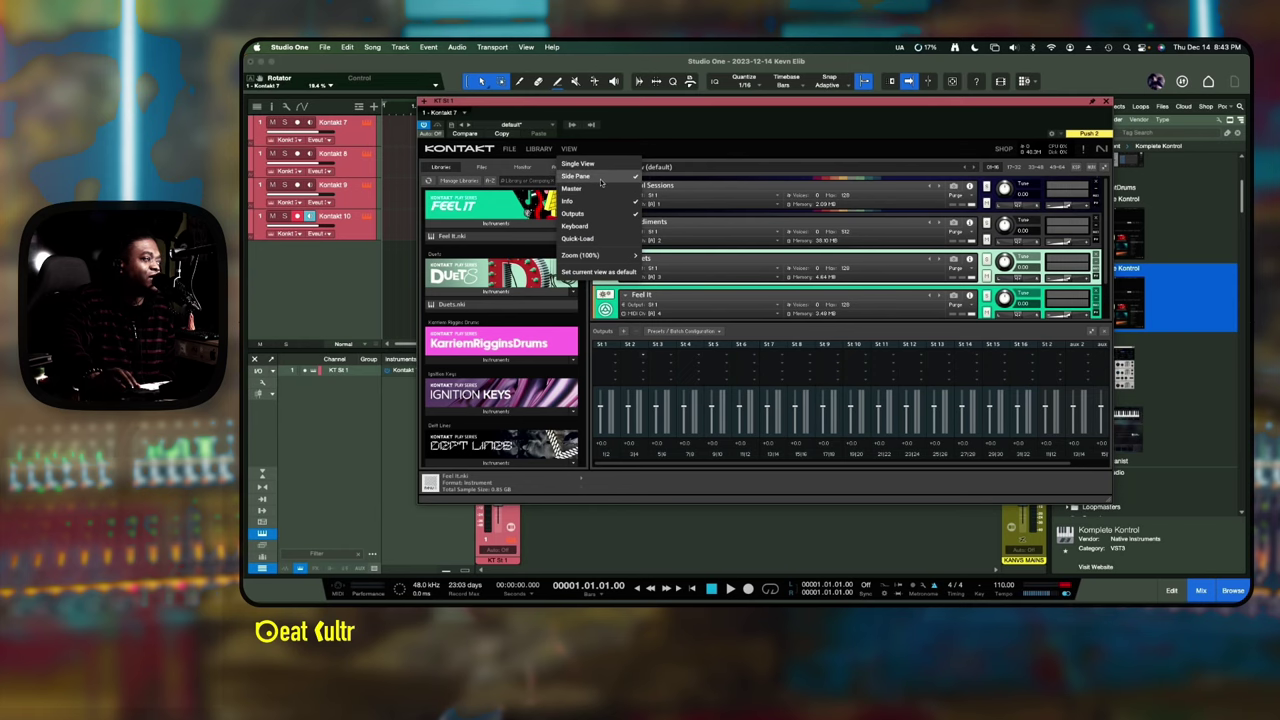
pyautogui.click(595, 163)
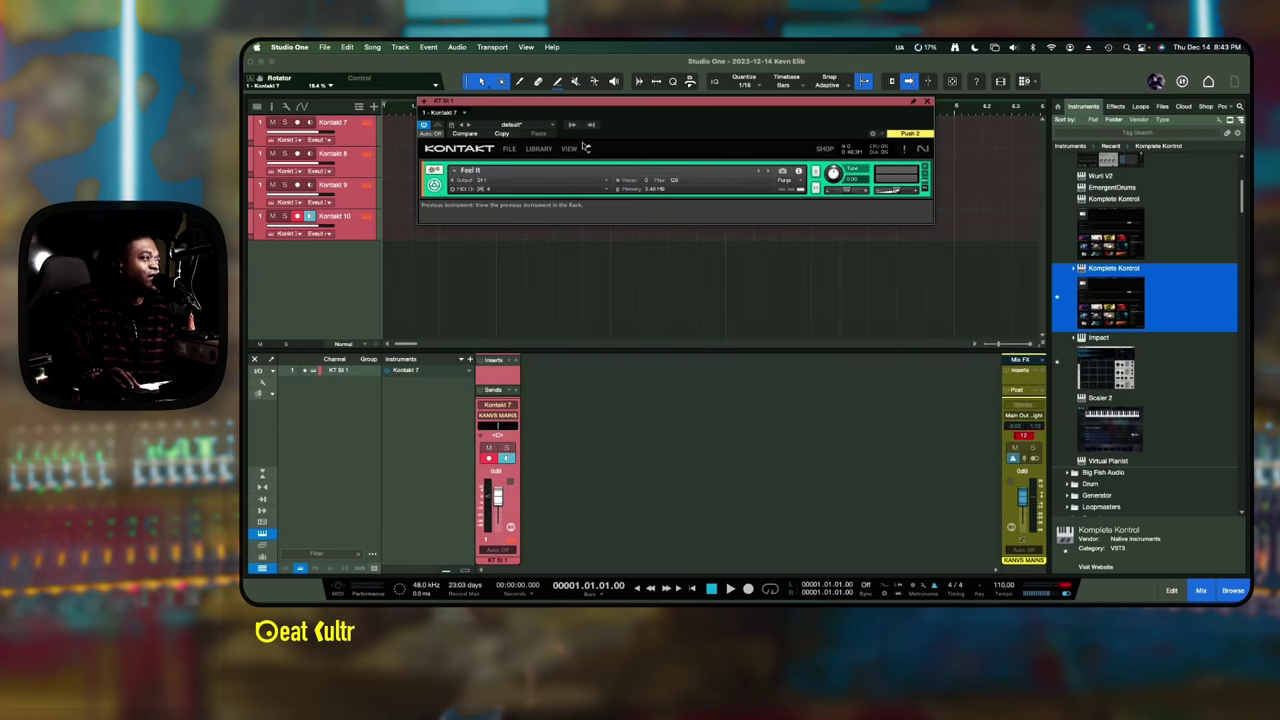
pyautogui.click(577, 150)
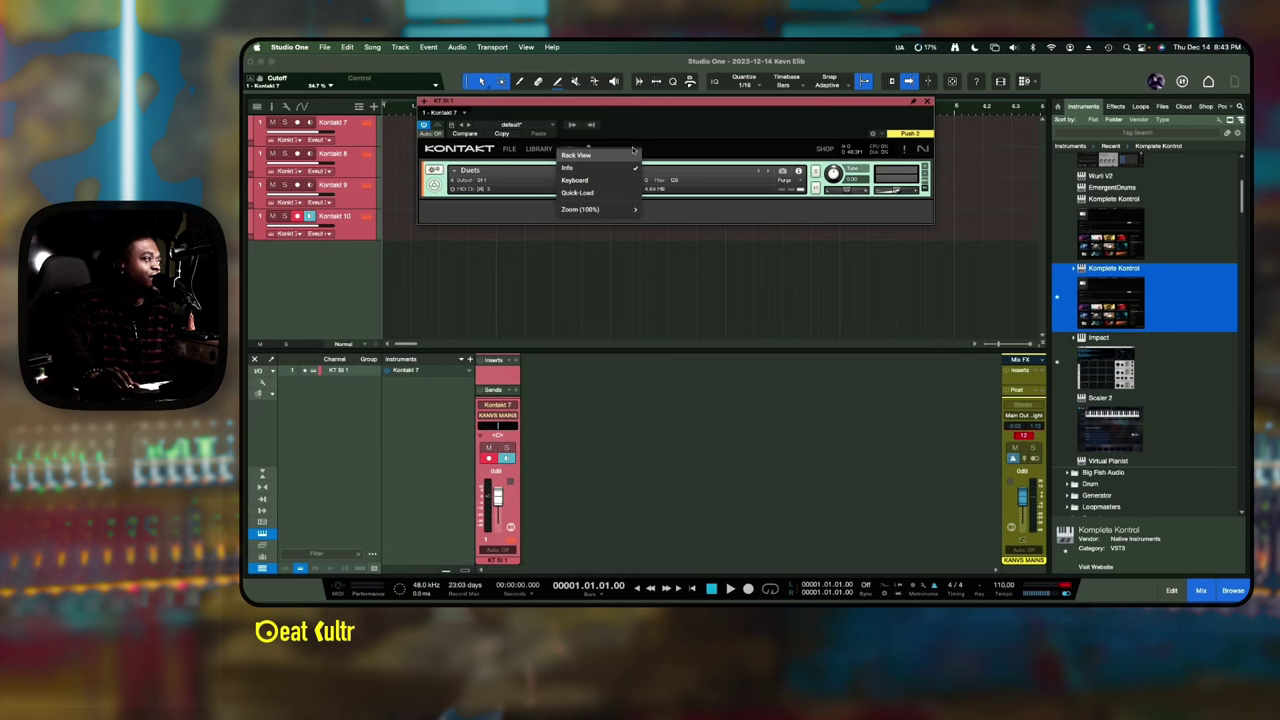
pyautogui.click(530, 150)
pyautogui.click(537, 149)
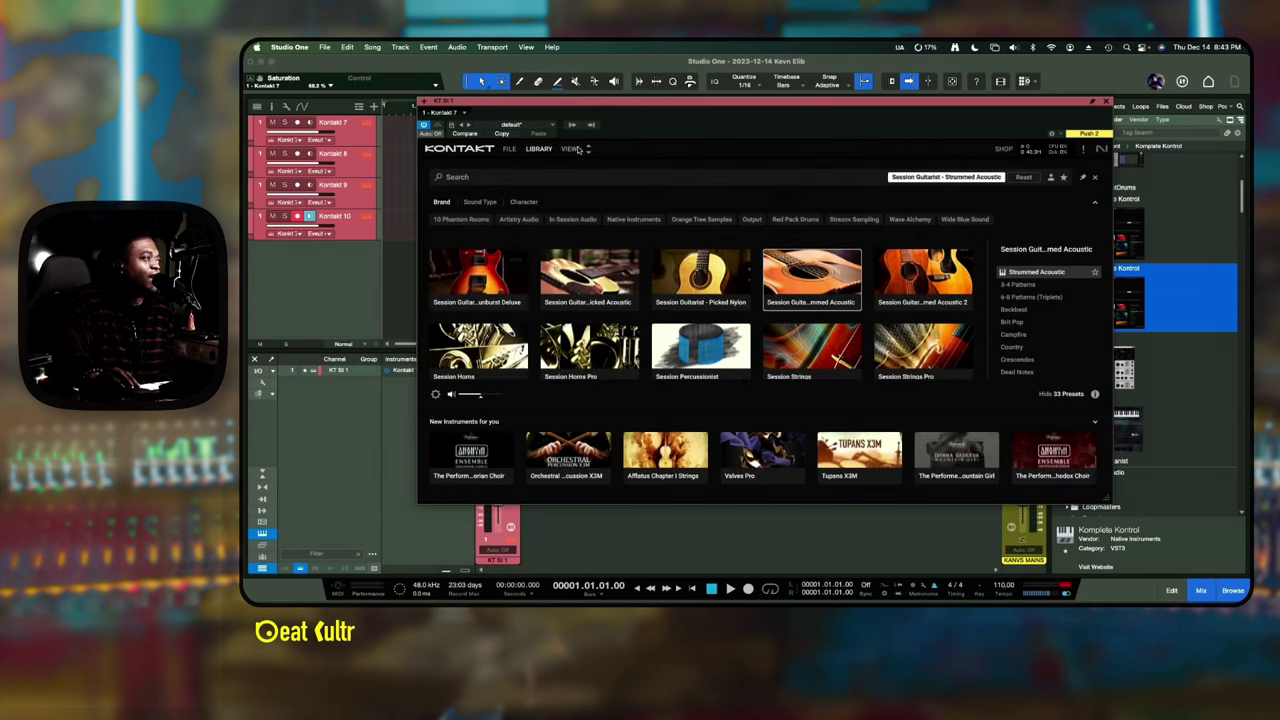
pyautogui.click(572, 150)
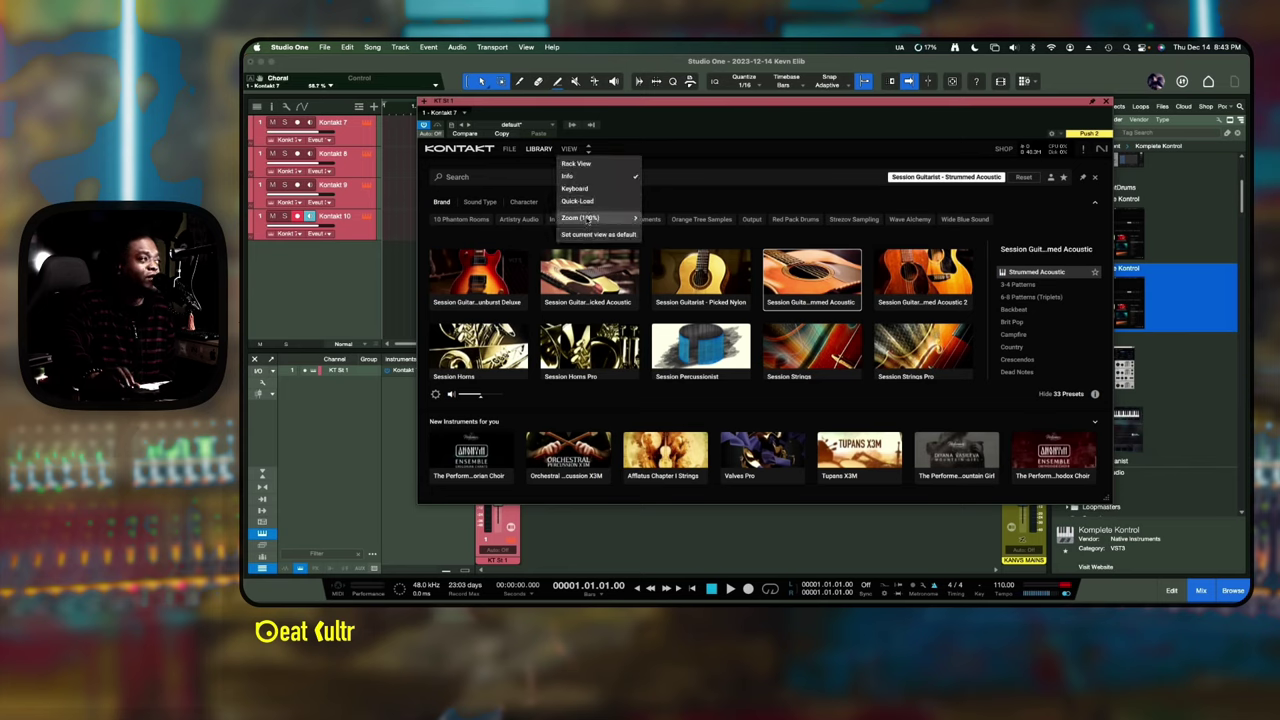
pyautogui.click(586, 165)
# - Enable the Master section in Kontakt and close the library browser to return to the instrument rack
pyautogui.click(572, 150)
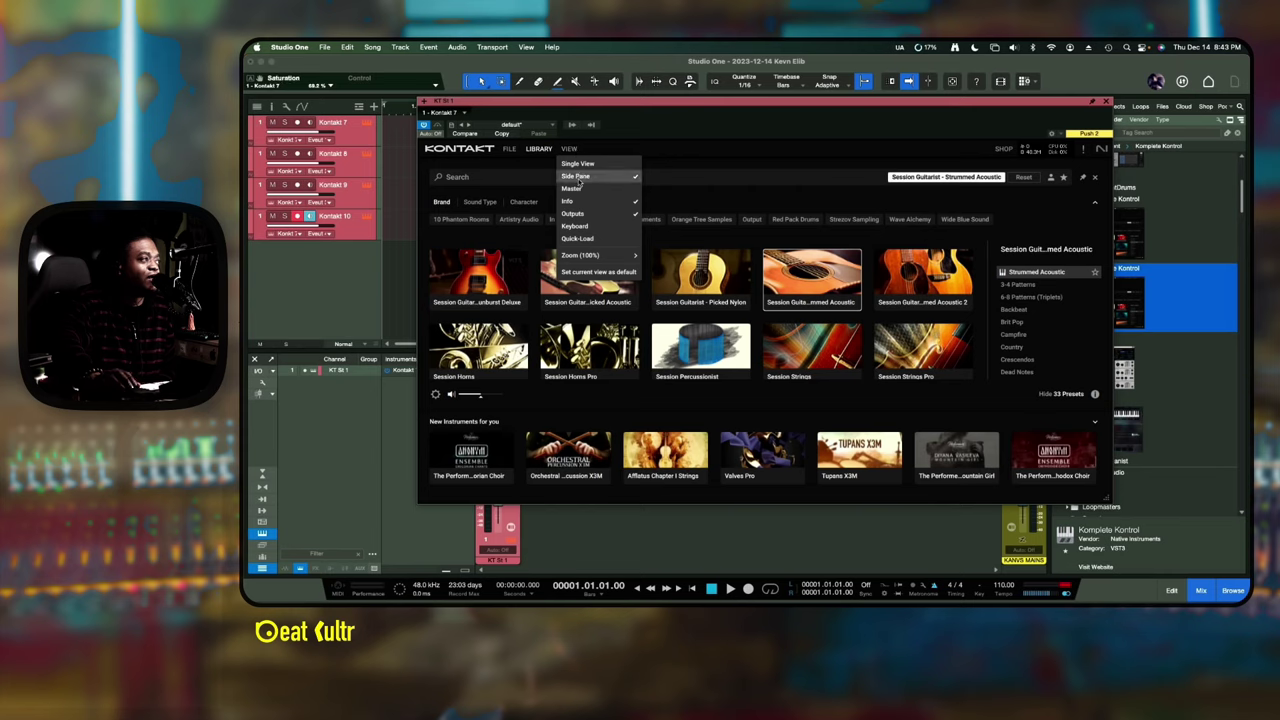
pyautogui.click(588, 190)
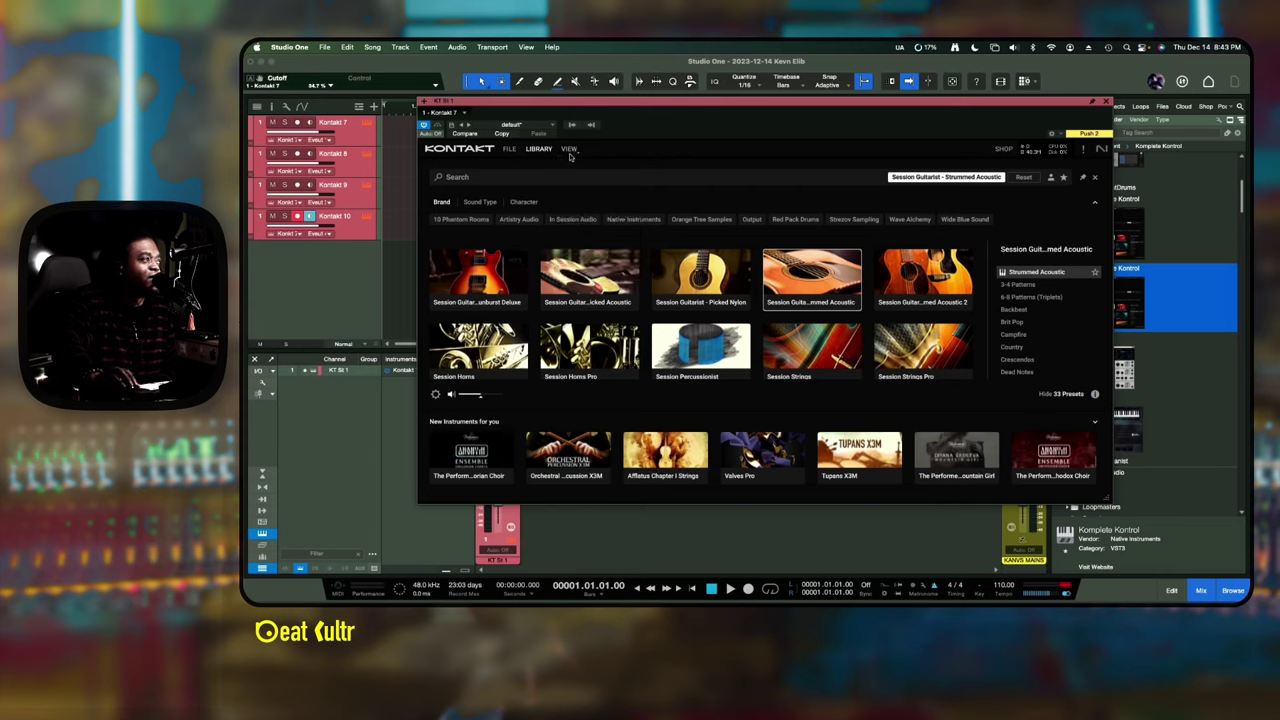
pyautogui.click(570, 150)
pyautogui.click(570, 150)
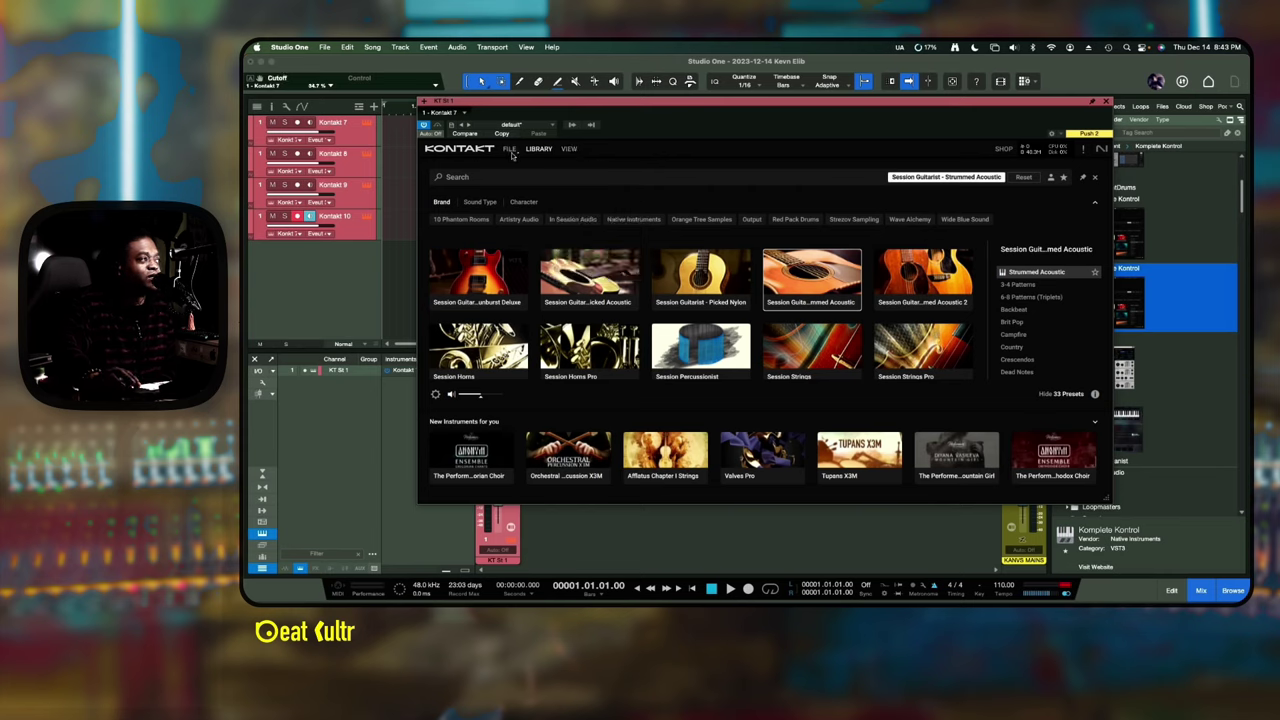
pyautogui.click(569, 148)
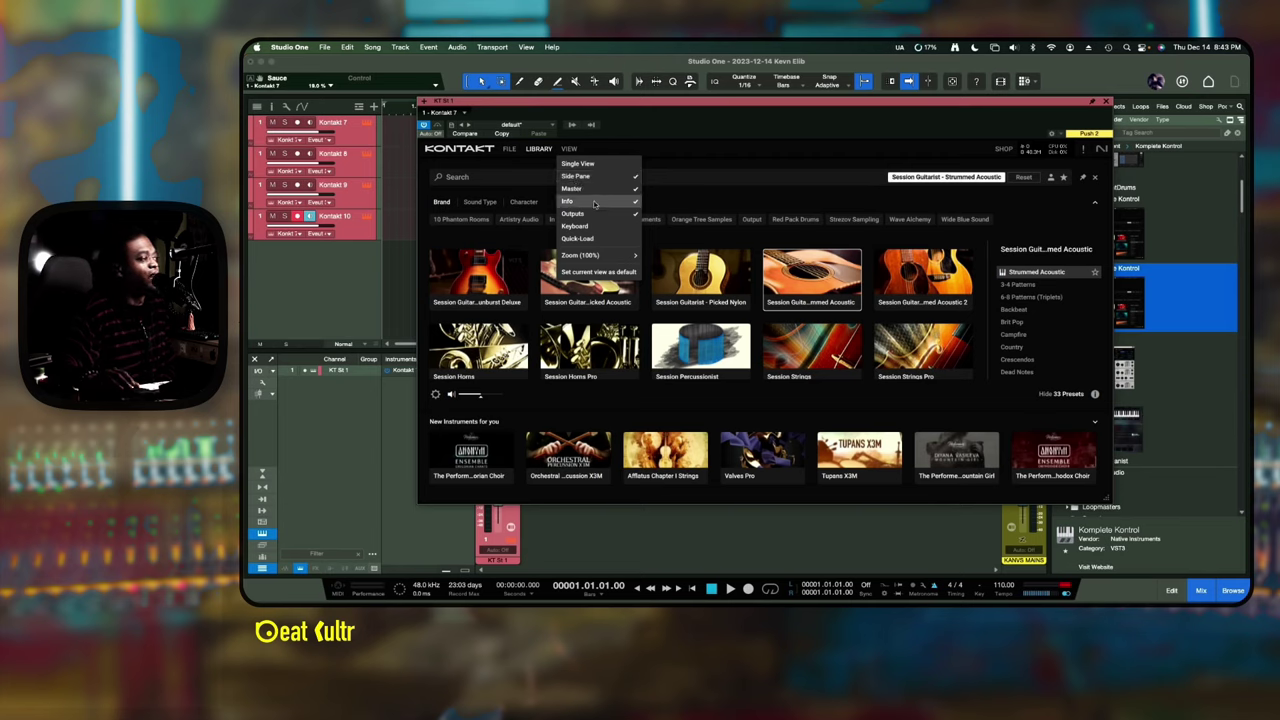
pyautogui.click(545, 151)
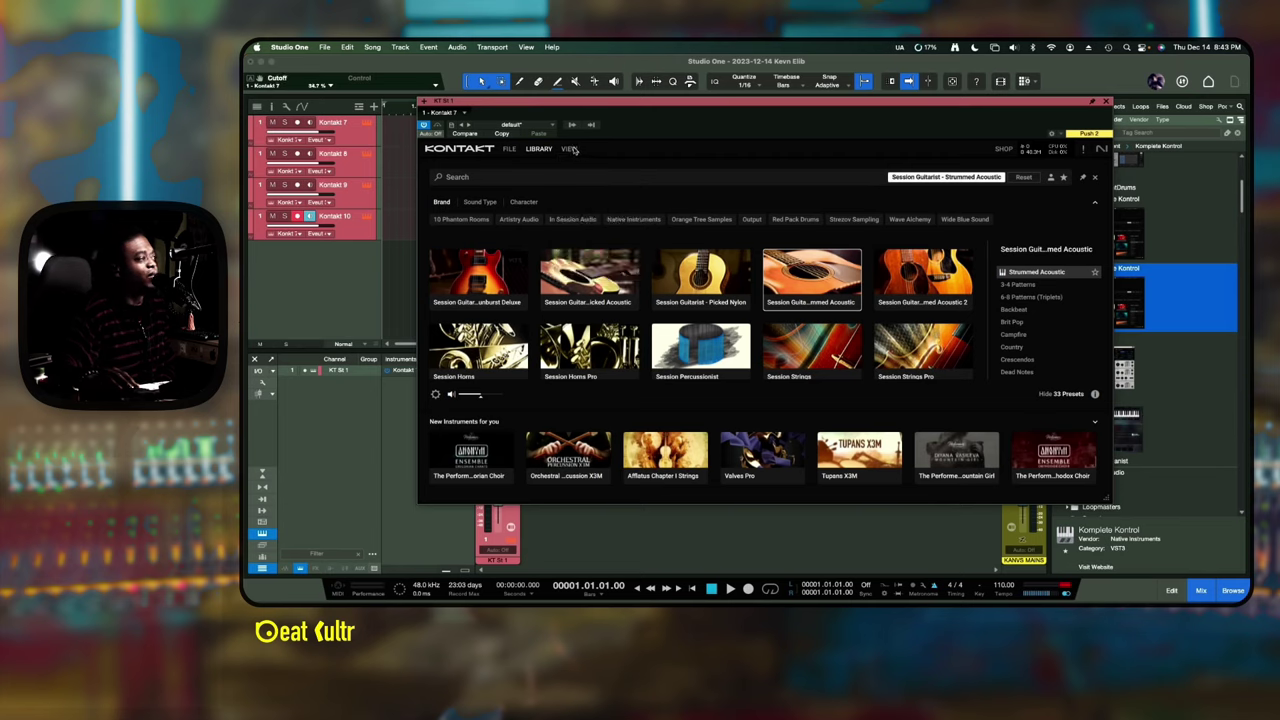
pyautogui.click(569, 149)
pyautogui.click(541, 150)
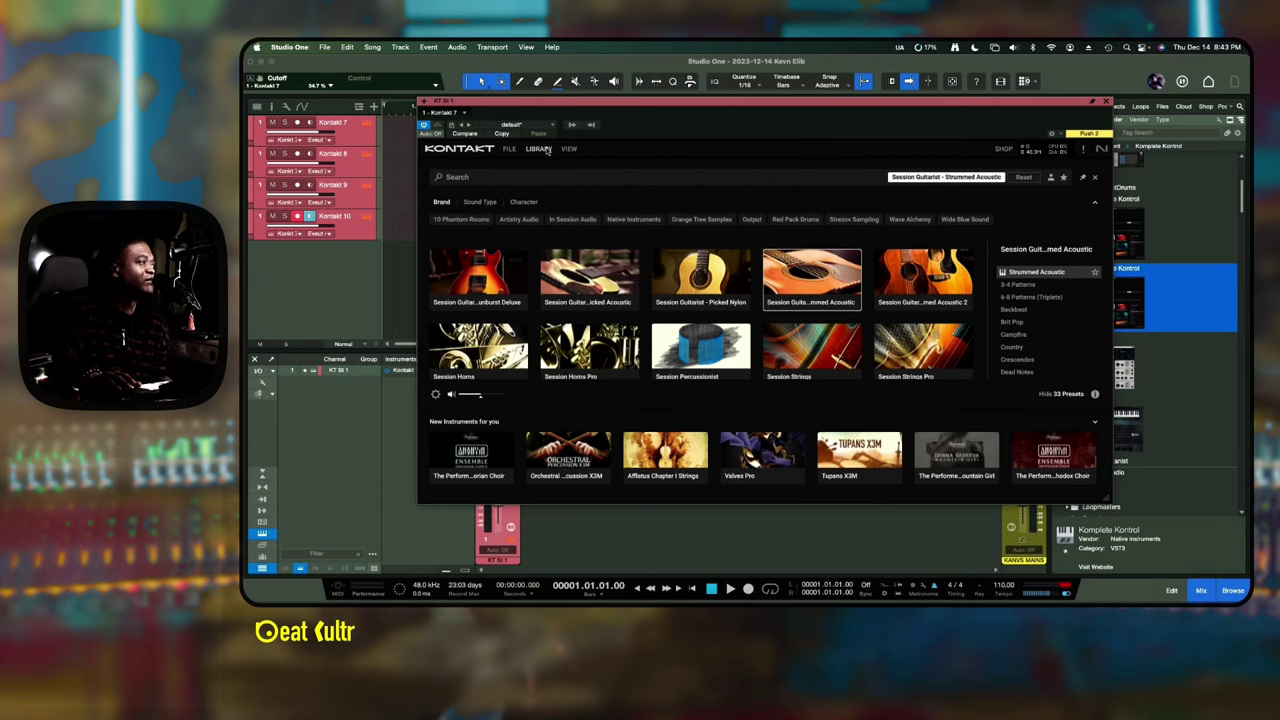
pyautogui.click(545, 150)
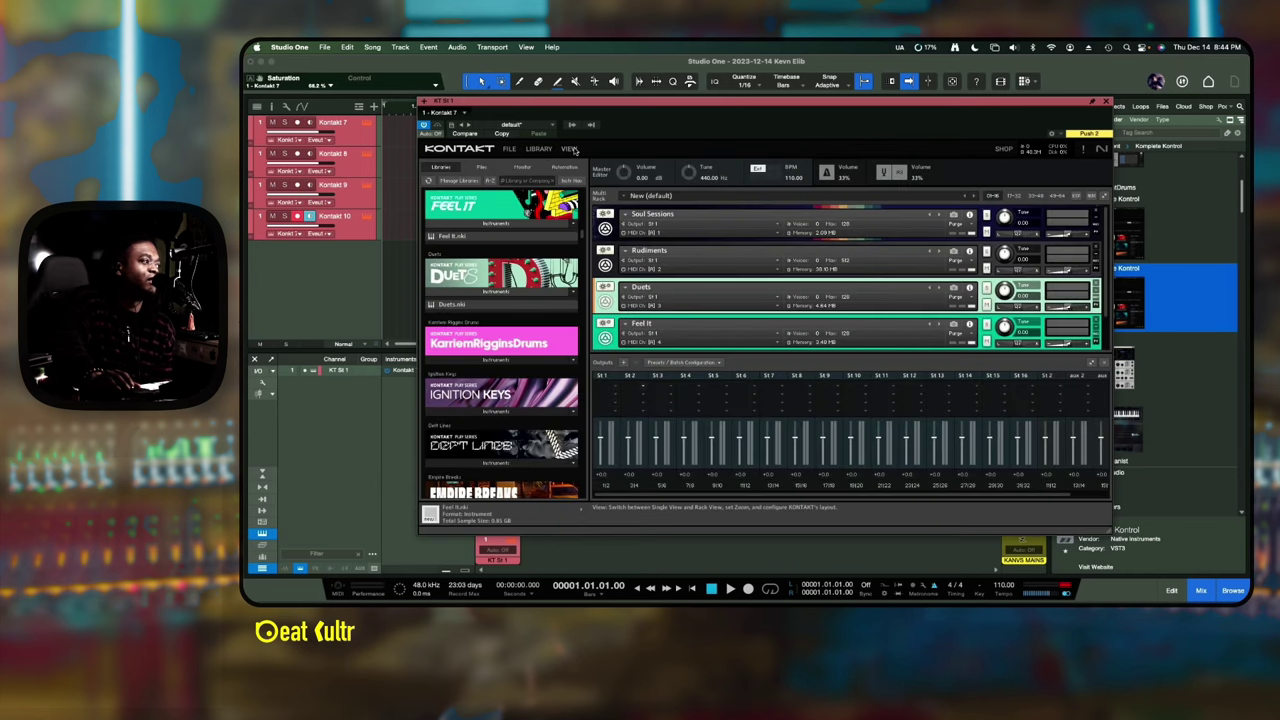
# - Turn Kontakt's Master section off and on again to demonstrate the volume, tuning and tempo controls it holds
pyautogui.click(571, 150)
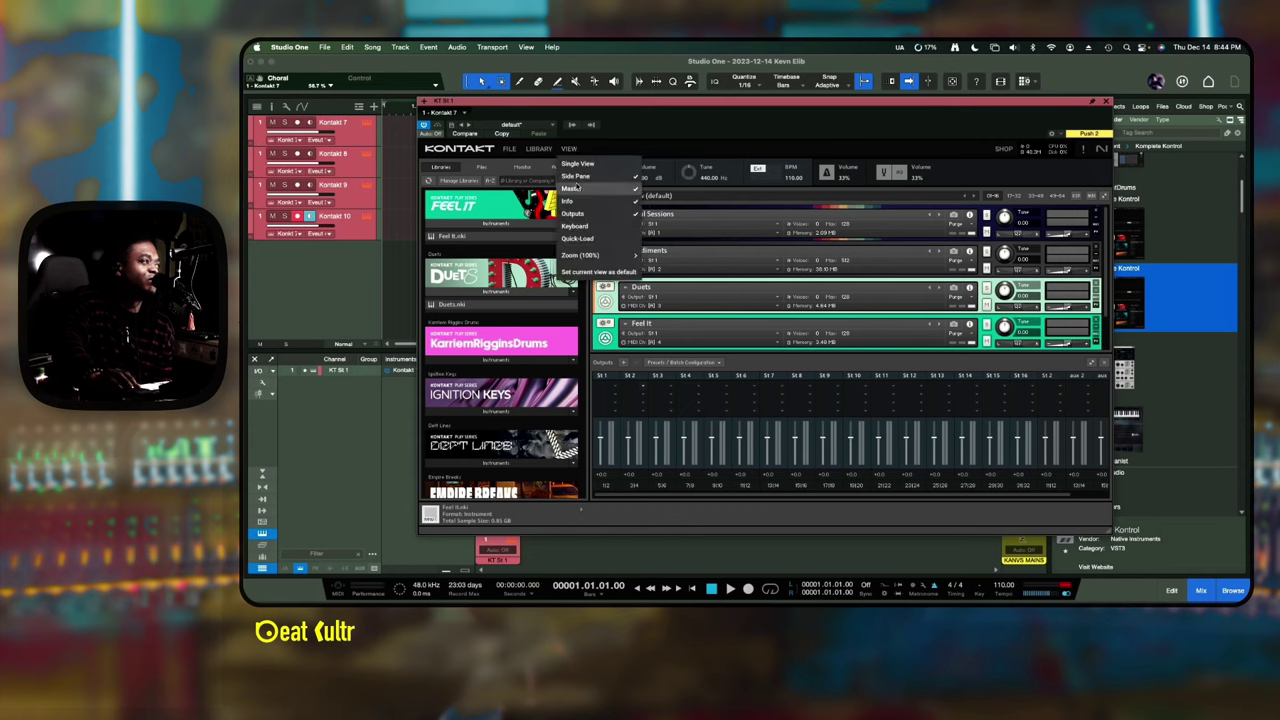
pyautogui.click(577, 188)
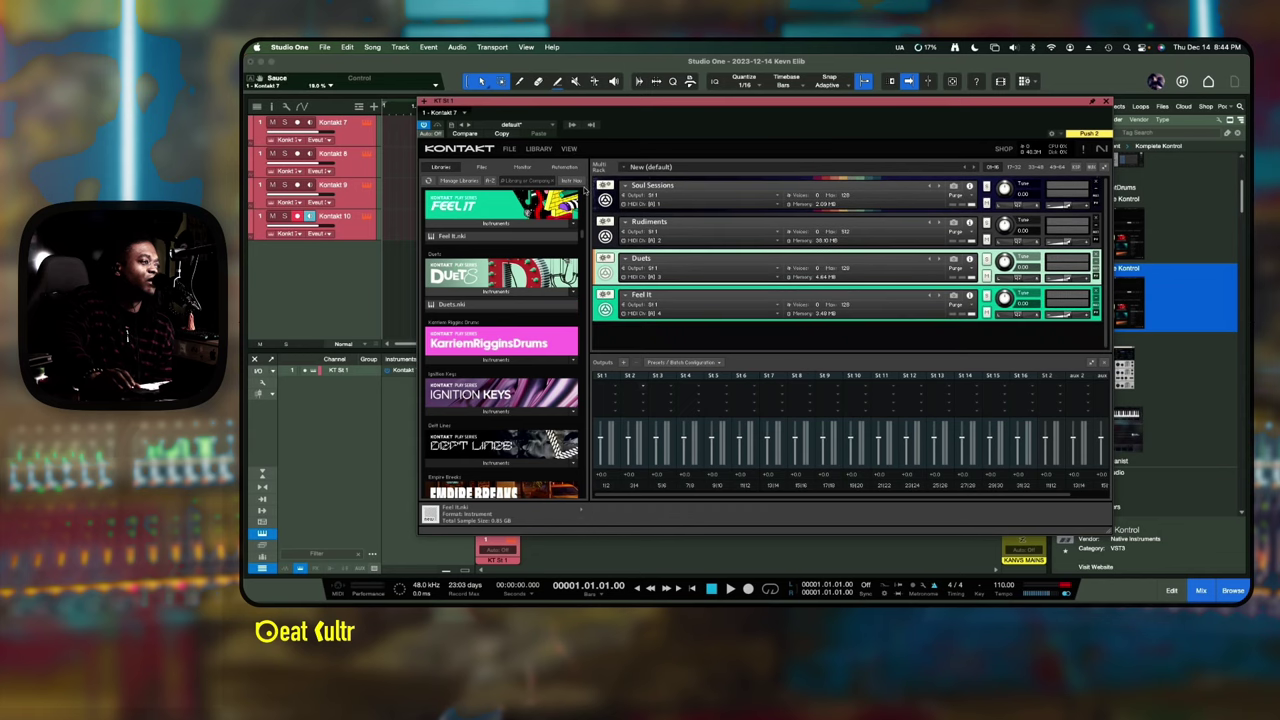
pyautogui.click(571, 150)
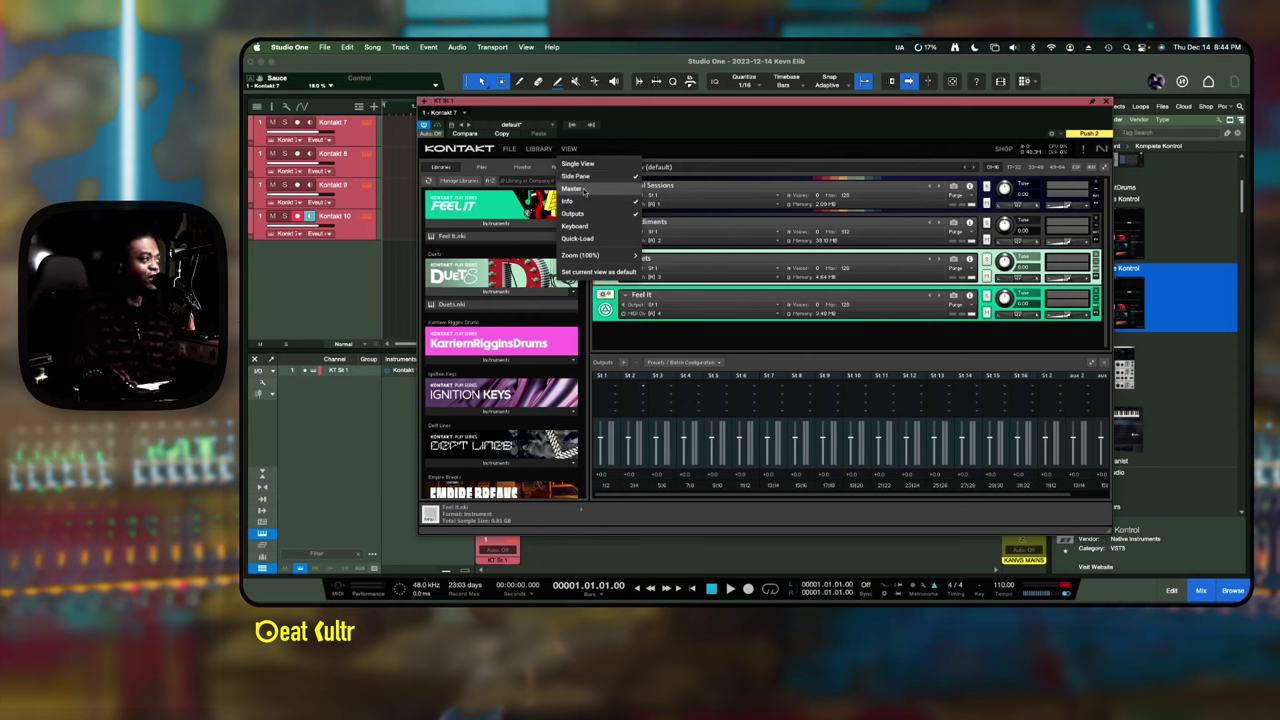
pyautogui.click(584, 190)
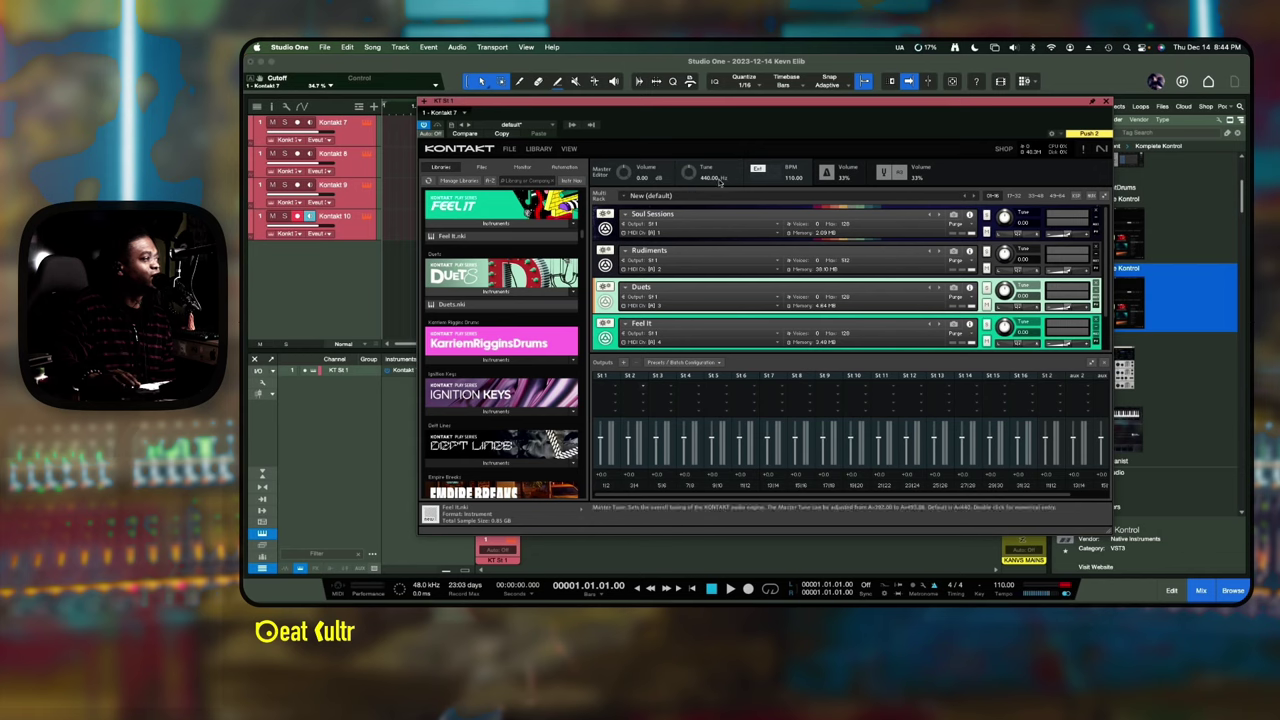
# - Show Kontakt's Quick-Load section and hide it again to bring back the Outputs section
pyautogui.click(568, 149)
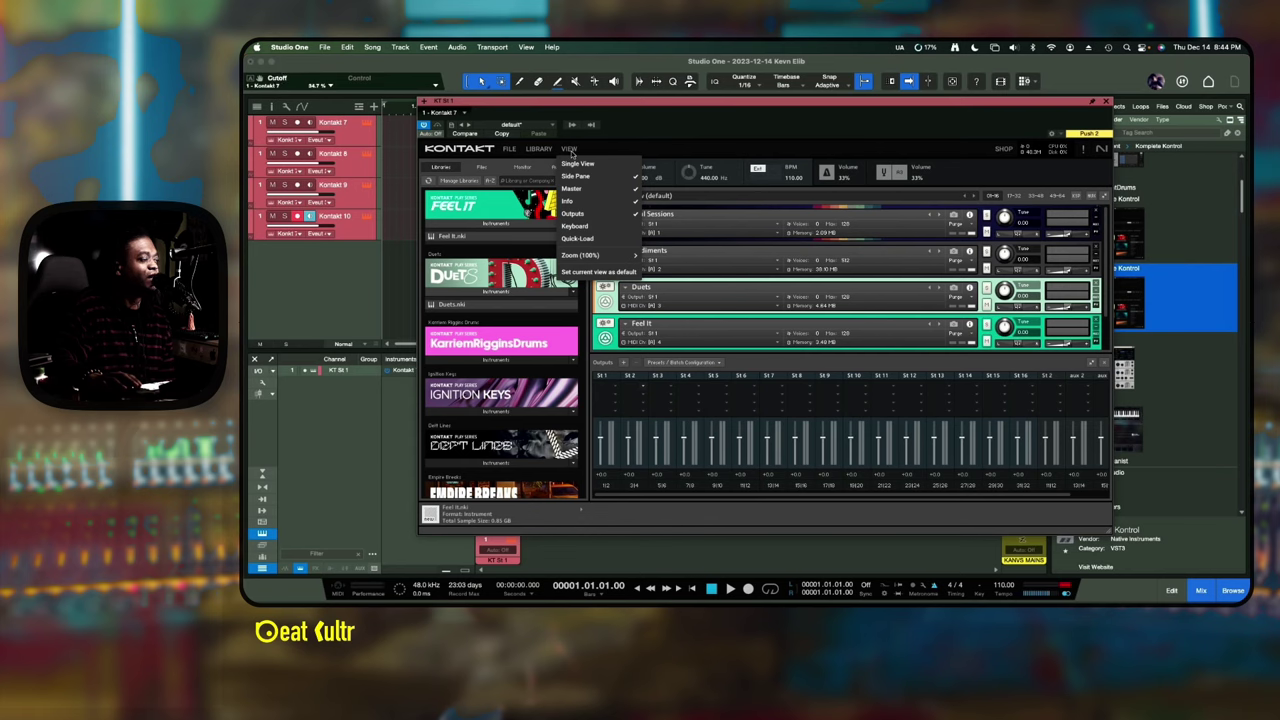
pyautogui.click(571, 188)
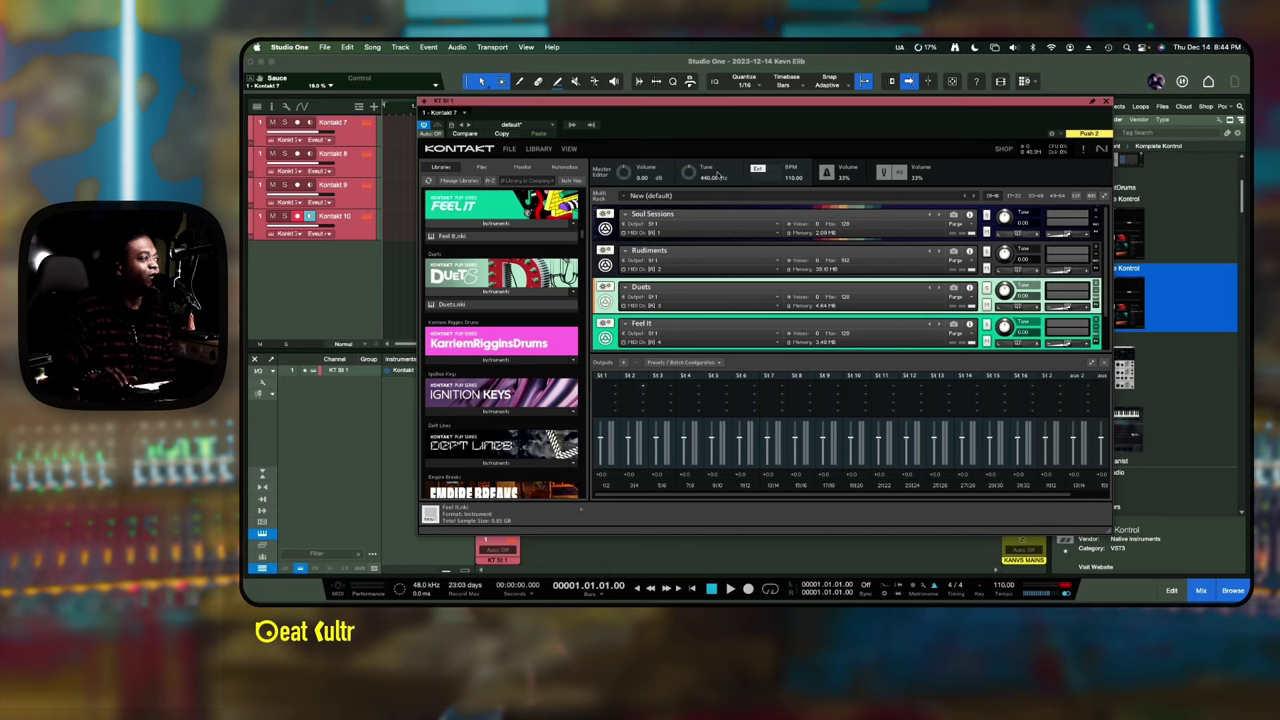
pyautogui.click(569, 149)
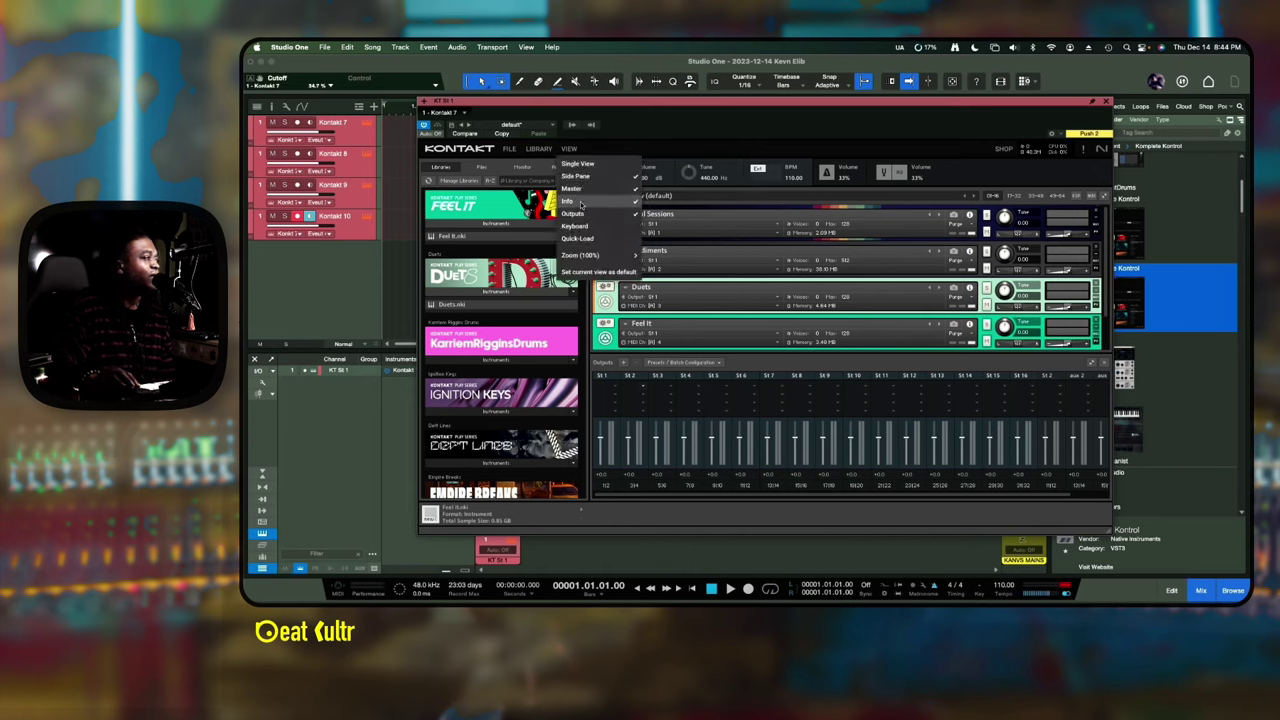
pyautogui.click(580, 239)
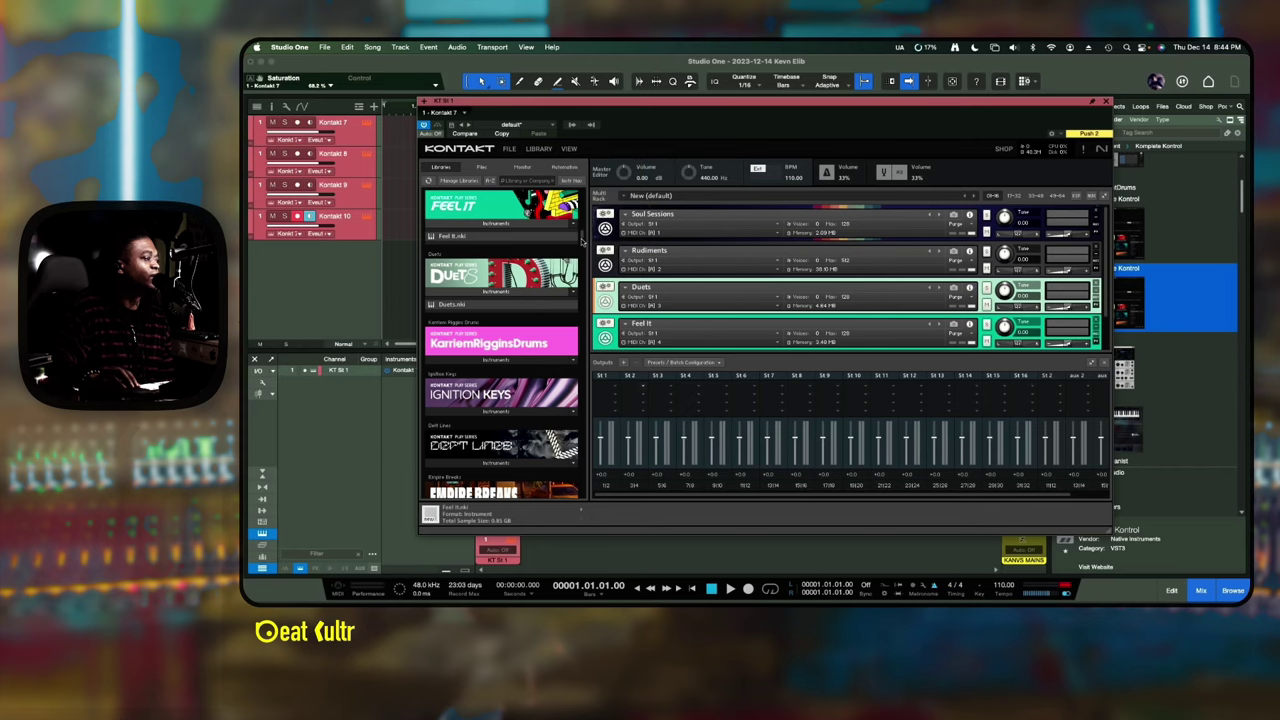
pyautogui.click(572, 149)
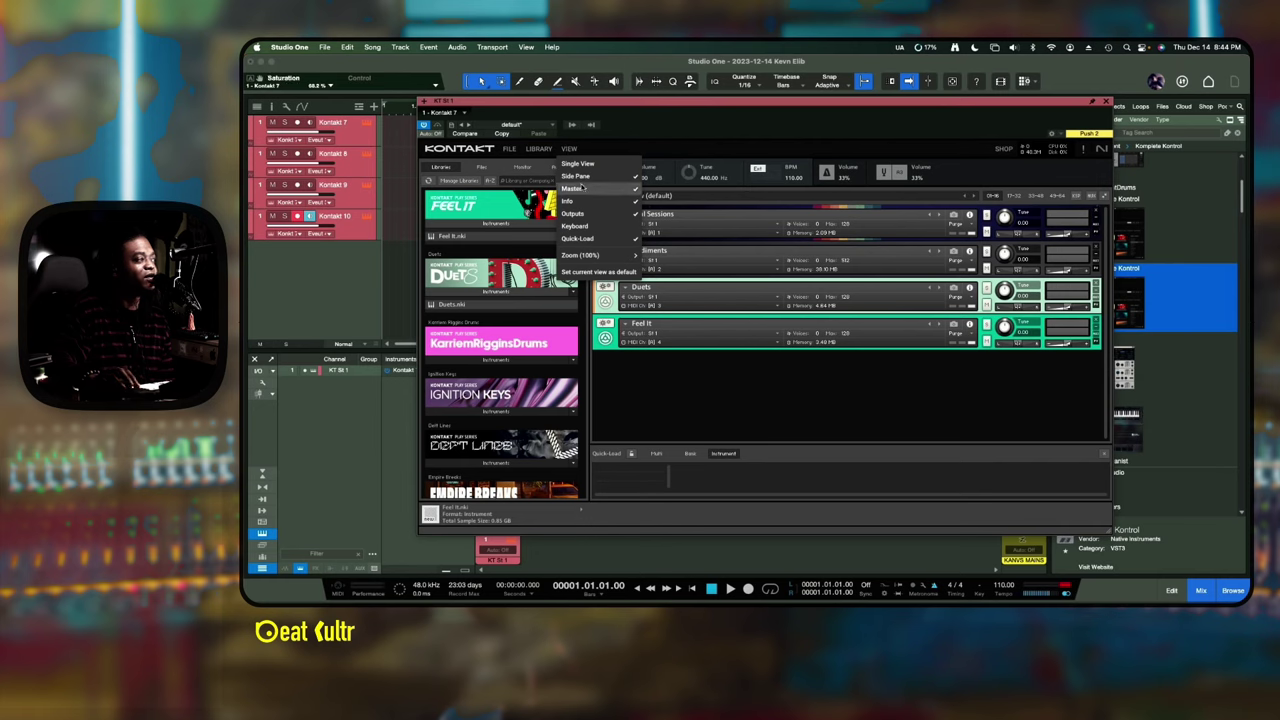
pyautogui.click(601, 240)
pyautogui.click(571, 149)
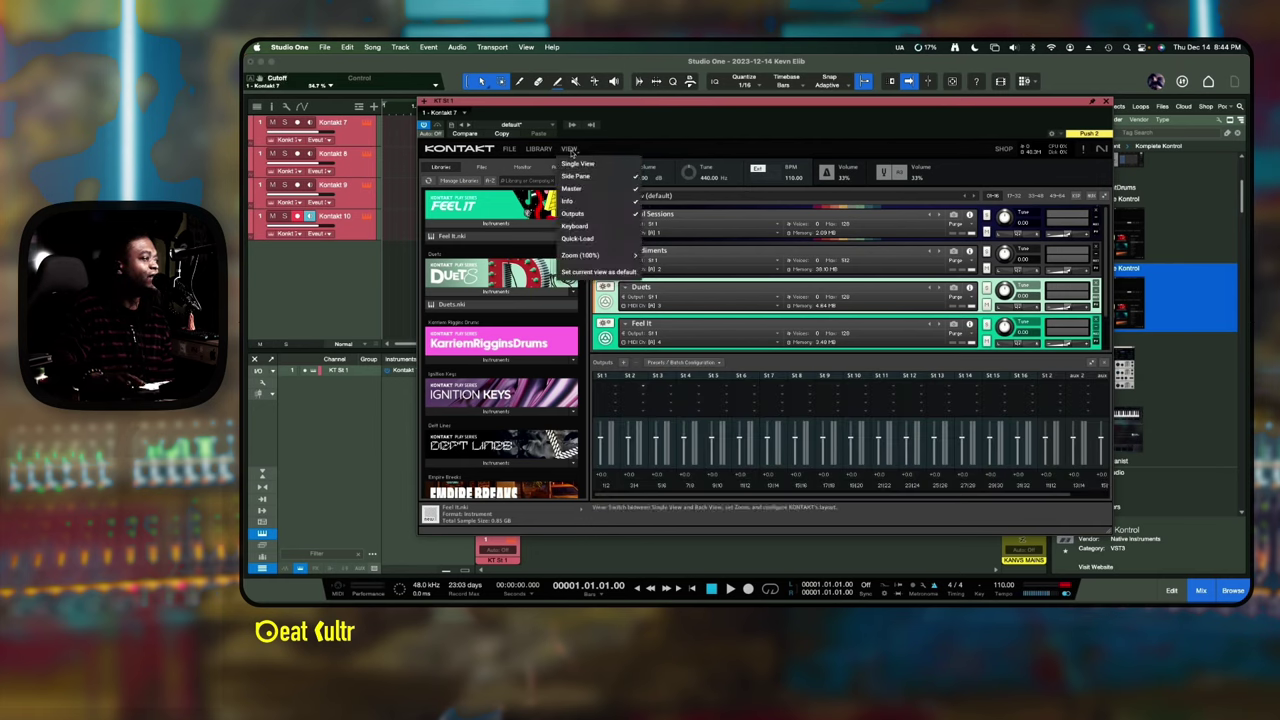
pyautogui.click(571, 150)
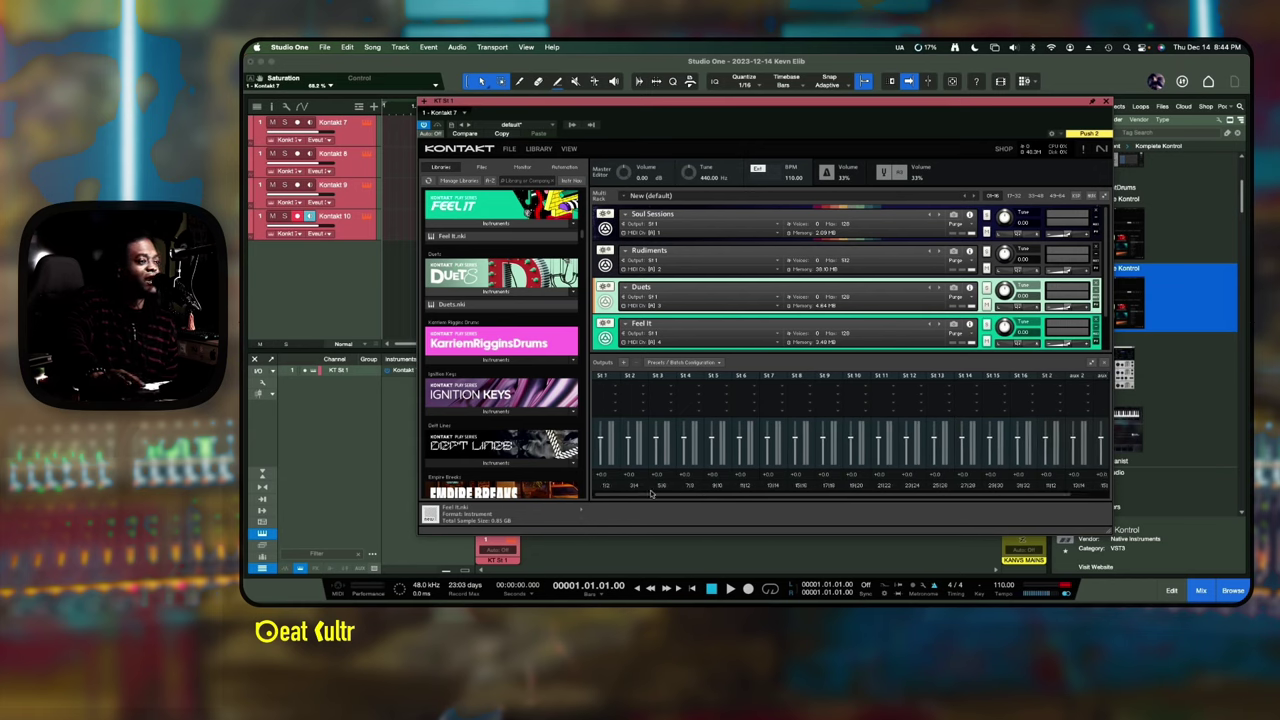
# - Look through the channels in the Outputs section and reset the output section for the VST3 plugin
pyautogui.hscroll(2, 655, 494)
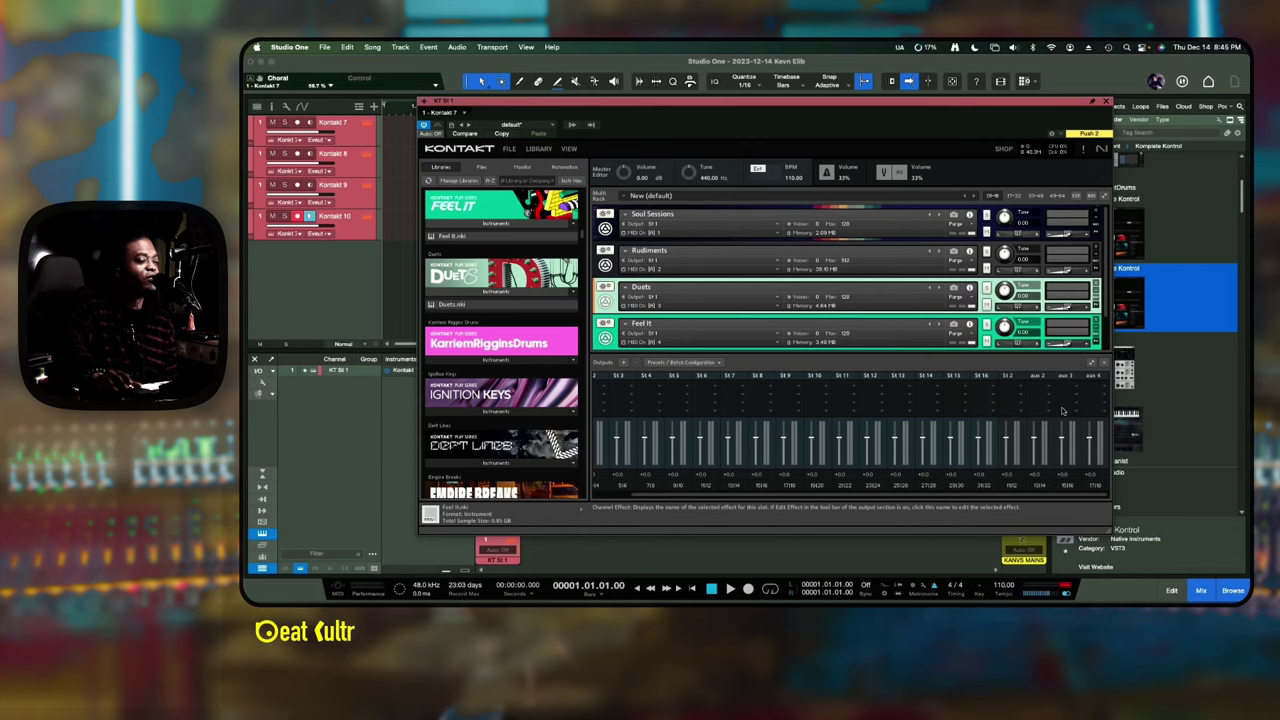
pyautogui.moveTo(975, 497); pyautogui.dragTo(898, 497)
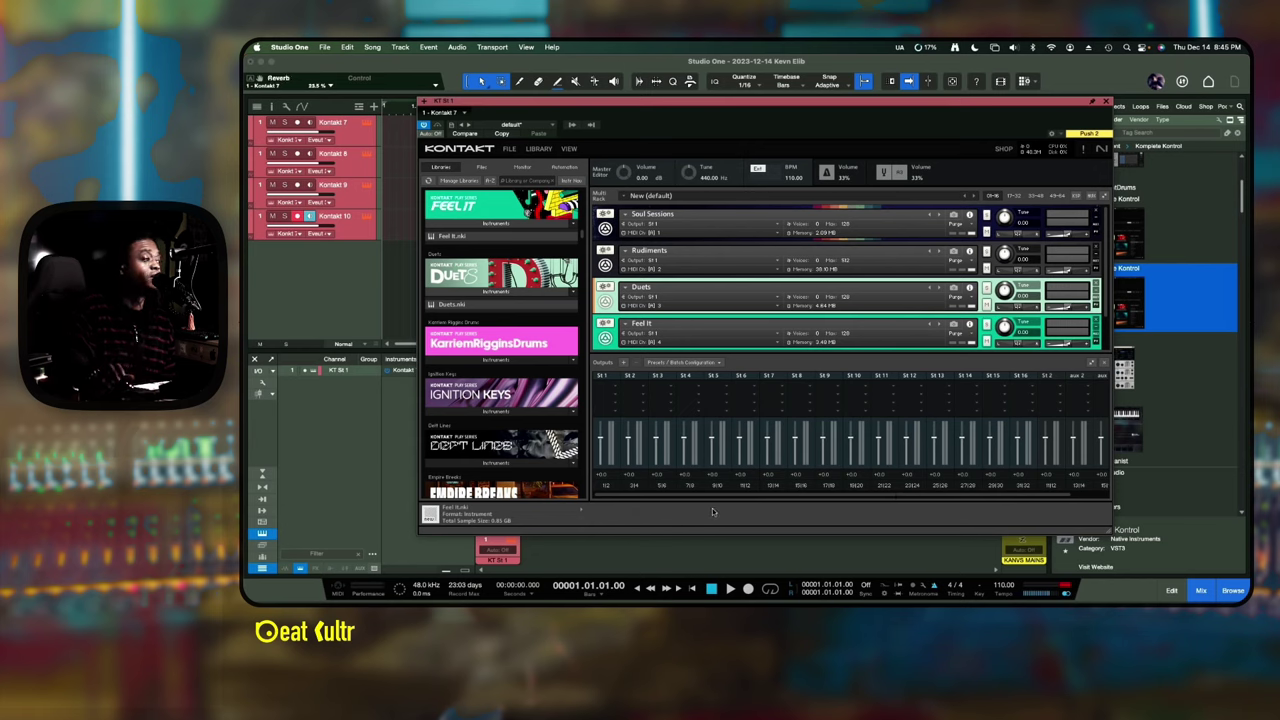
pyautogui.click(684, 362)
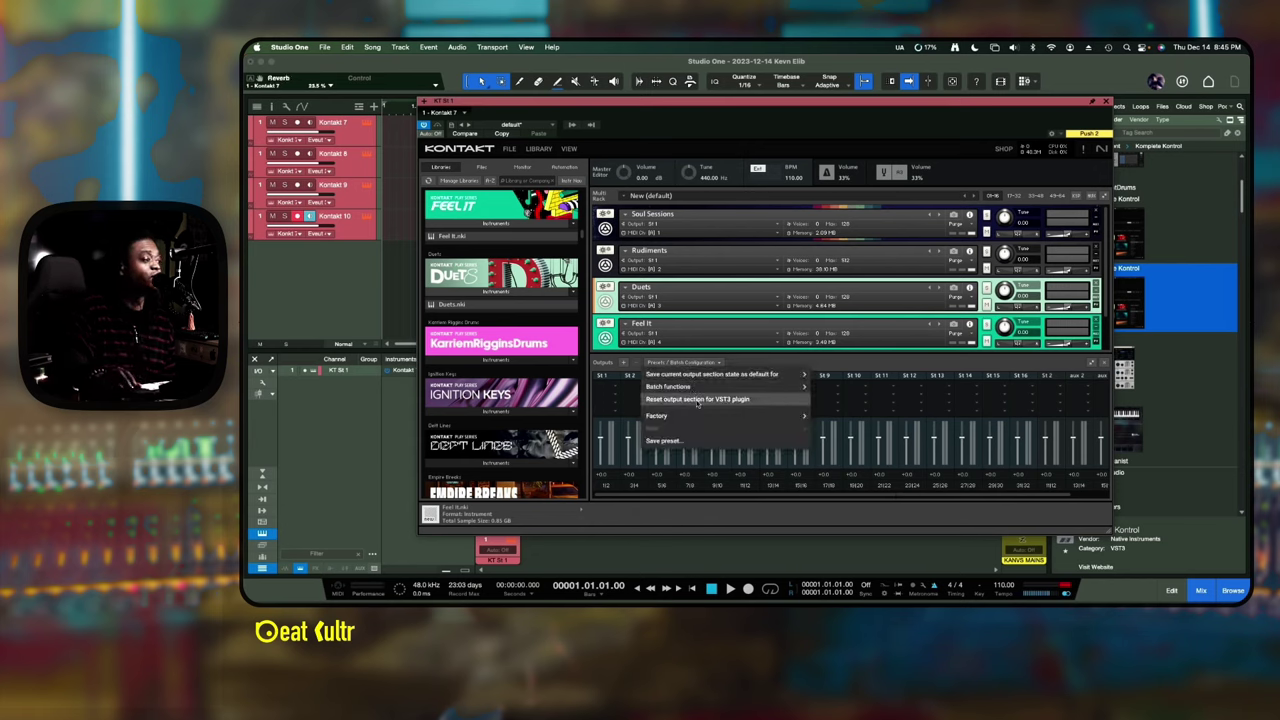
pyautogui.click(740, 400)
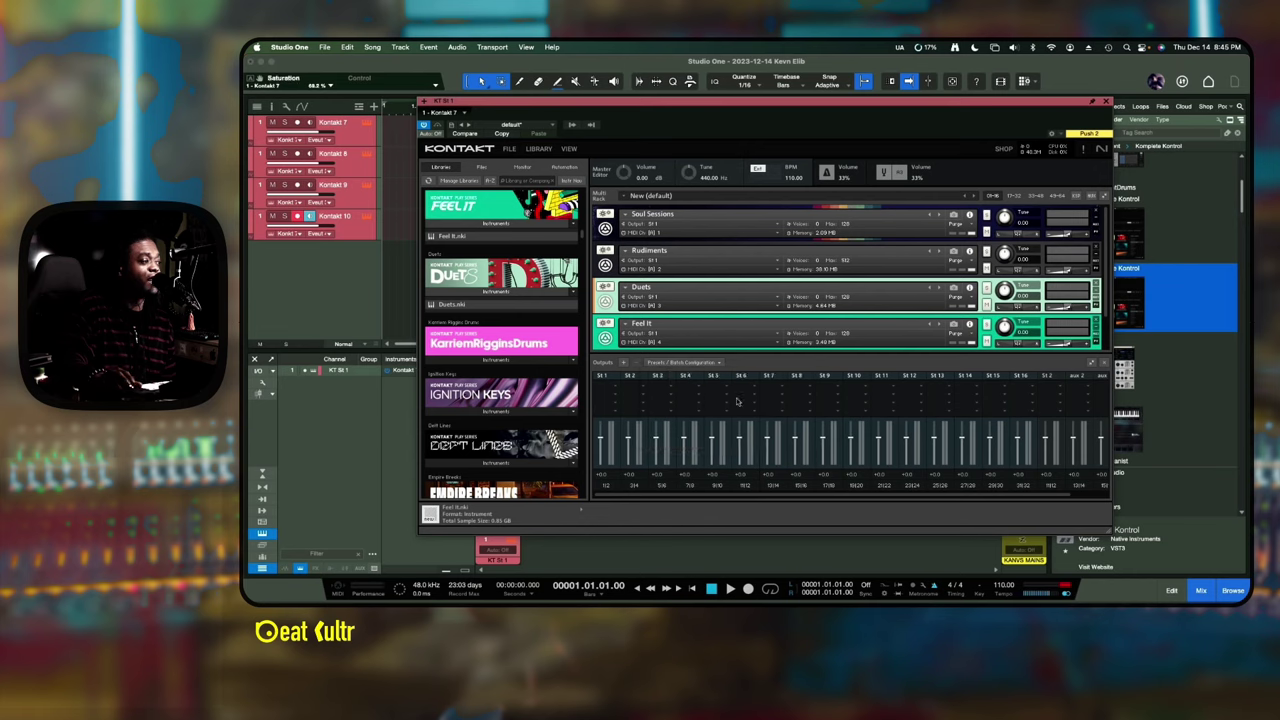
# - Clear the output section and create one individual channel for each loaded instrument, agreeing to merge the individual group outputs
pyautogui.click(703, 363)
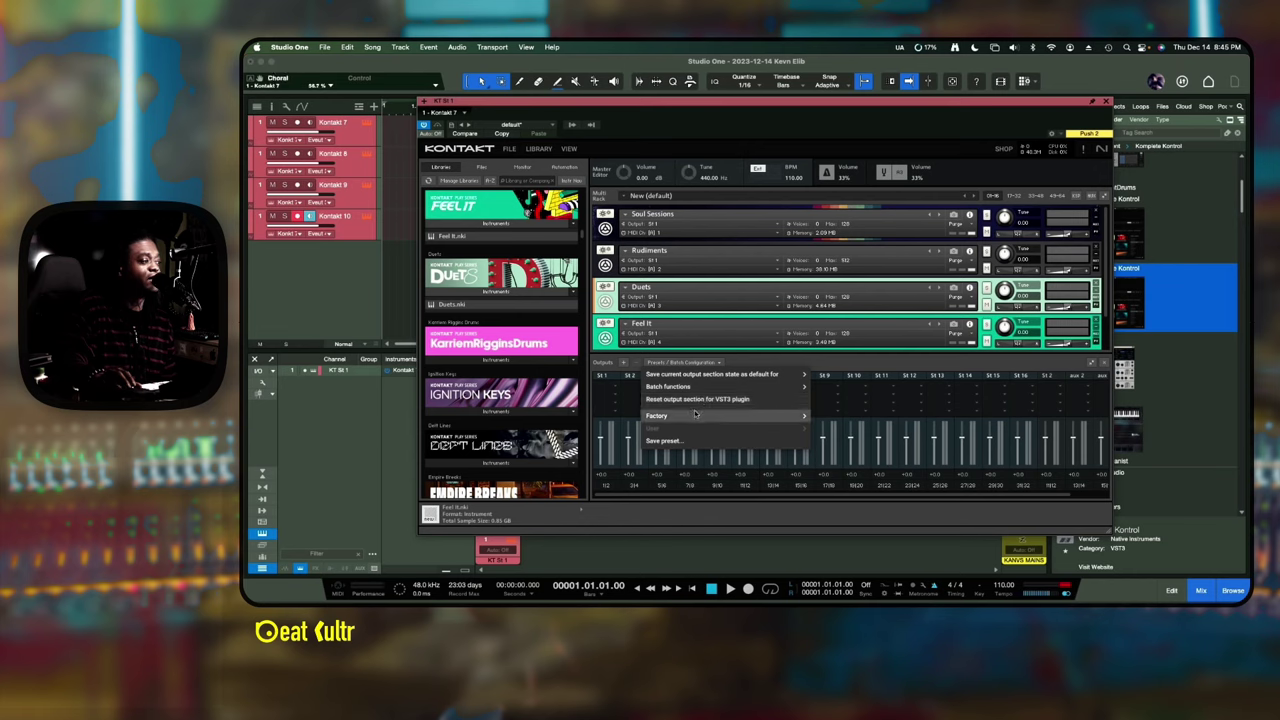
pyautogui.moveTo(696, 419)
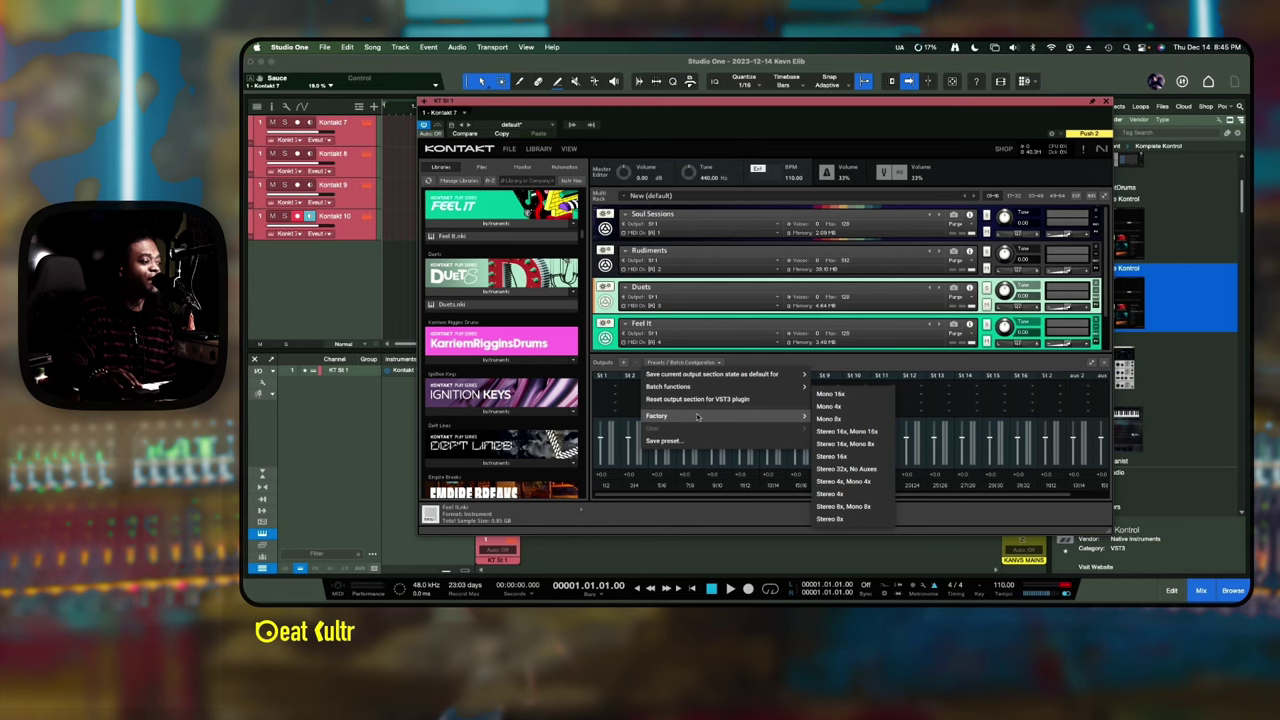
pyautogui.moveTo(706, 387)
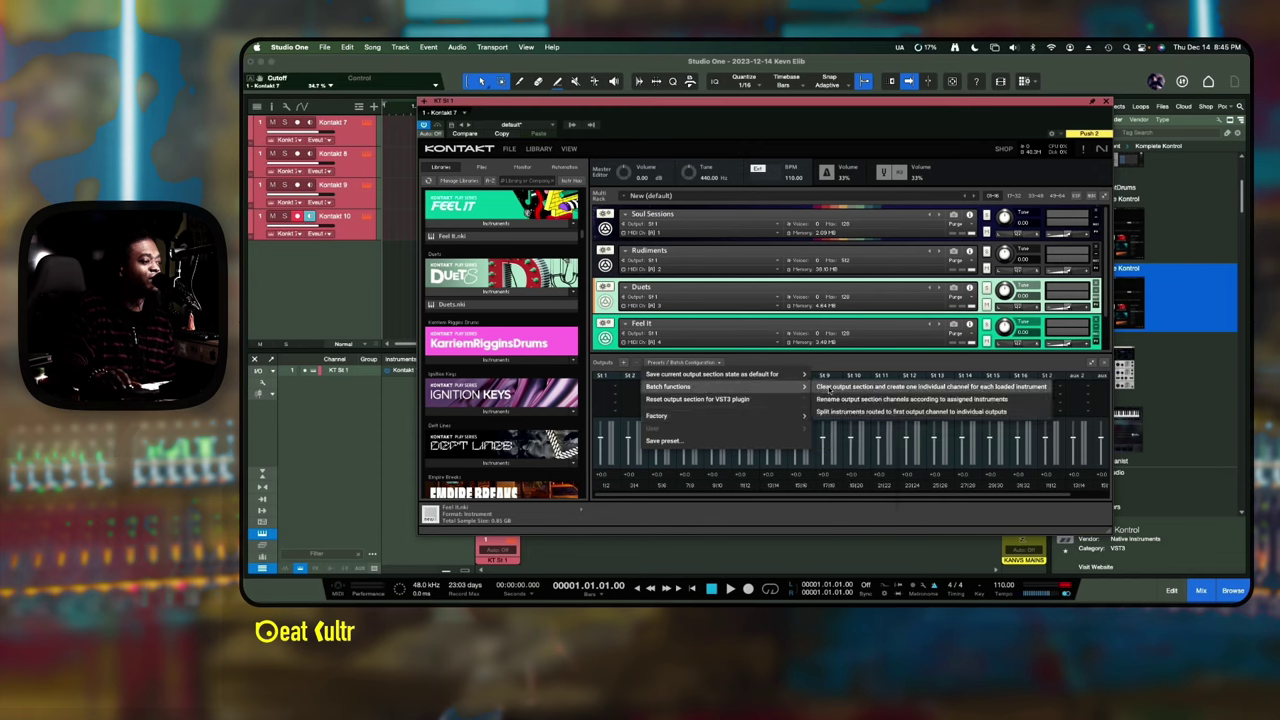
pyautogui.click(829, 388)
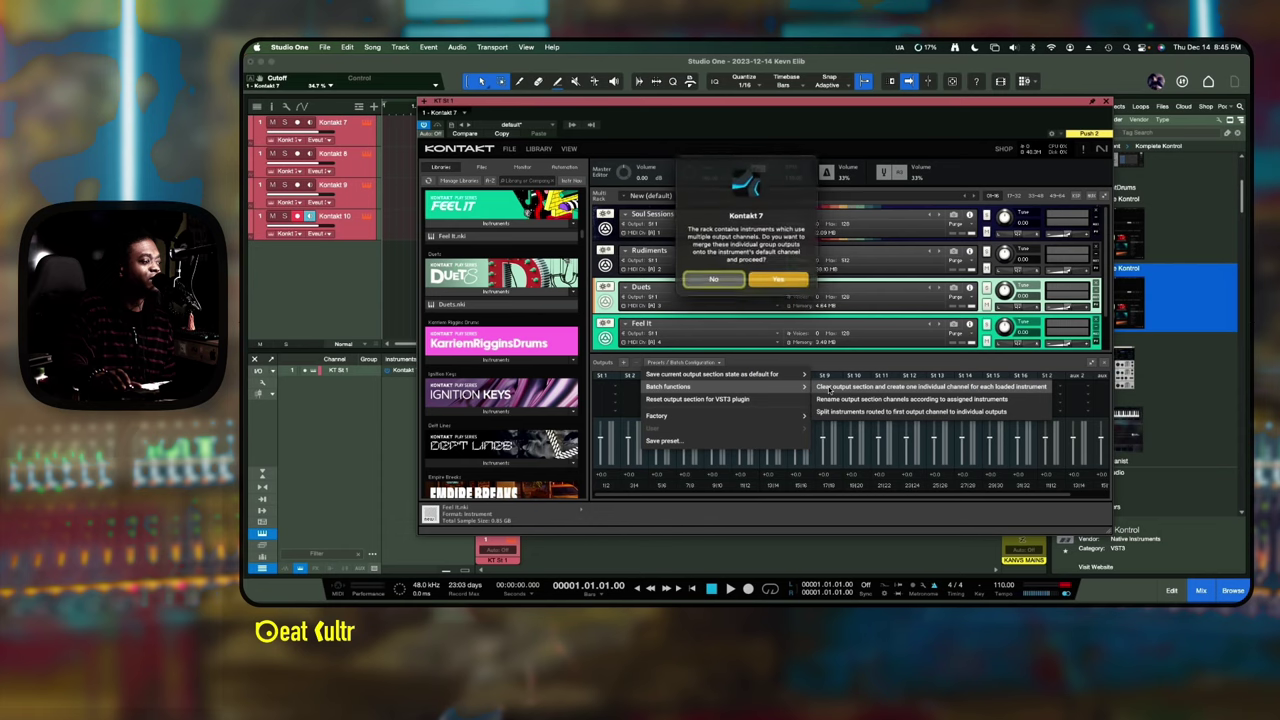
pyautogui.click(773, 278)
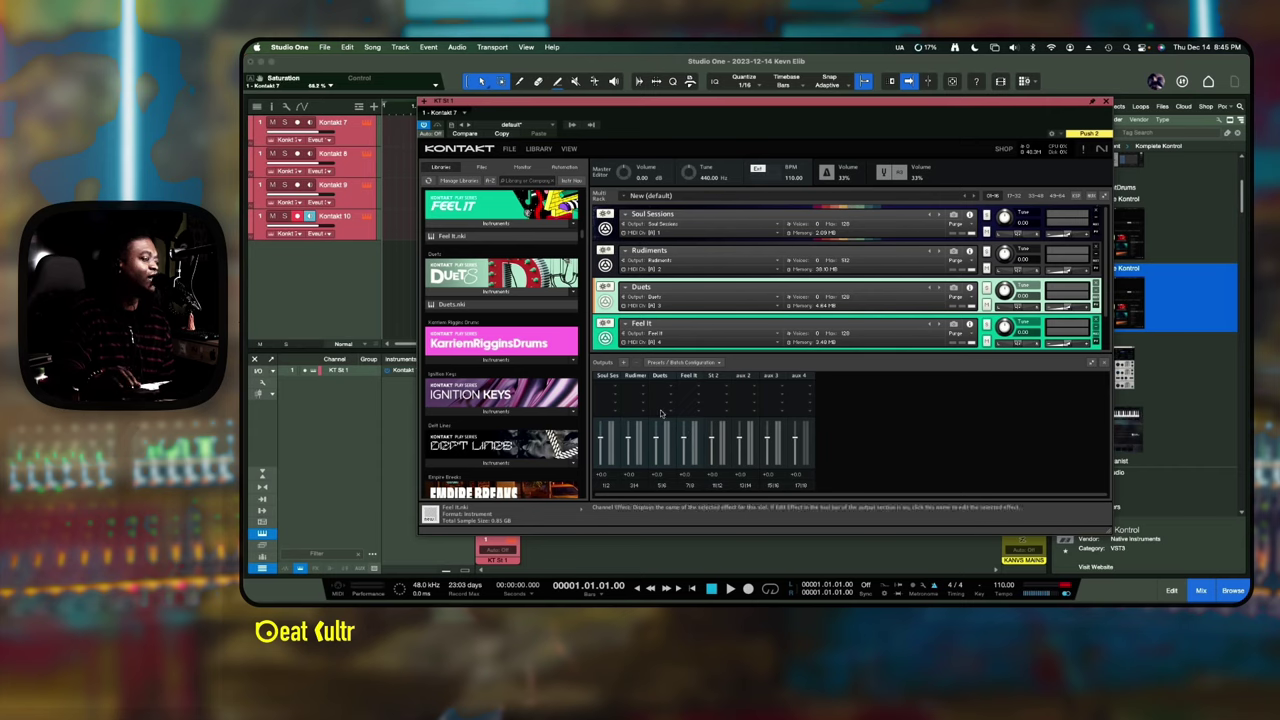
# - Reset the output section for the VST3 plugin twice, checking the formats offered for saving the output state as default
pyautogui.click(719, 363)
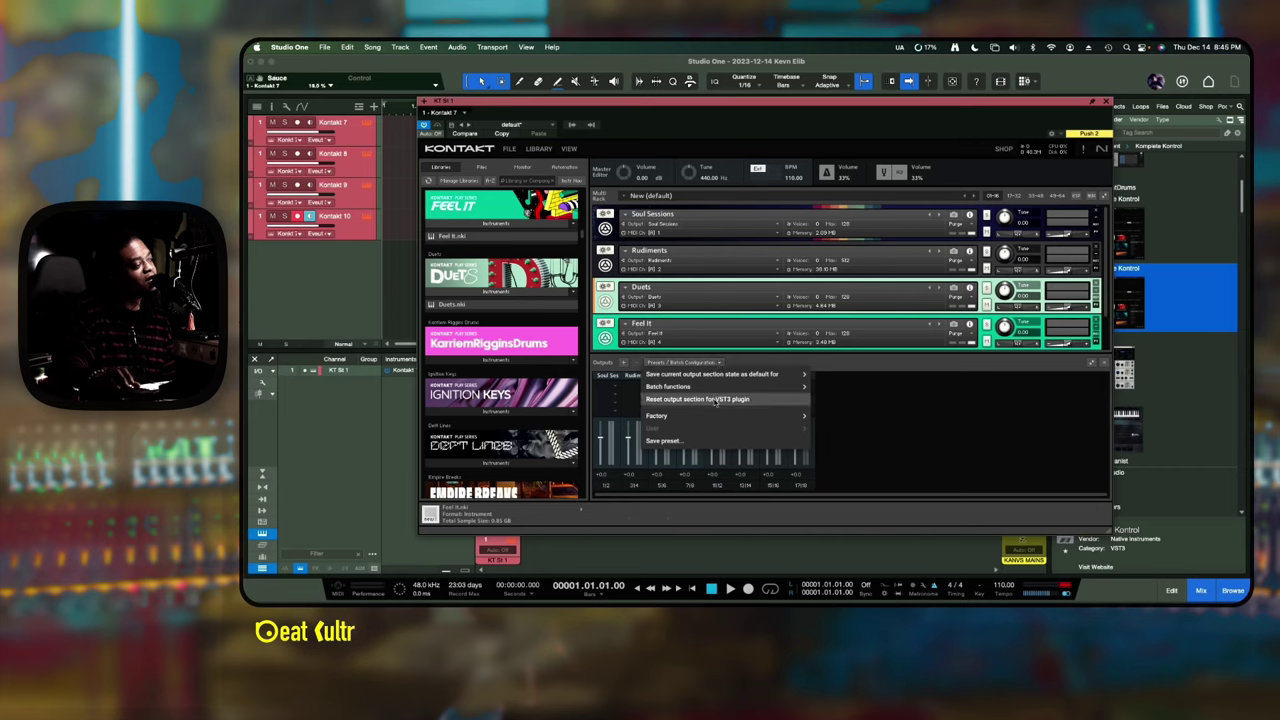
pyautogui.moveTo(719, 378)
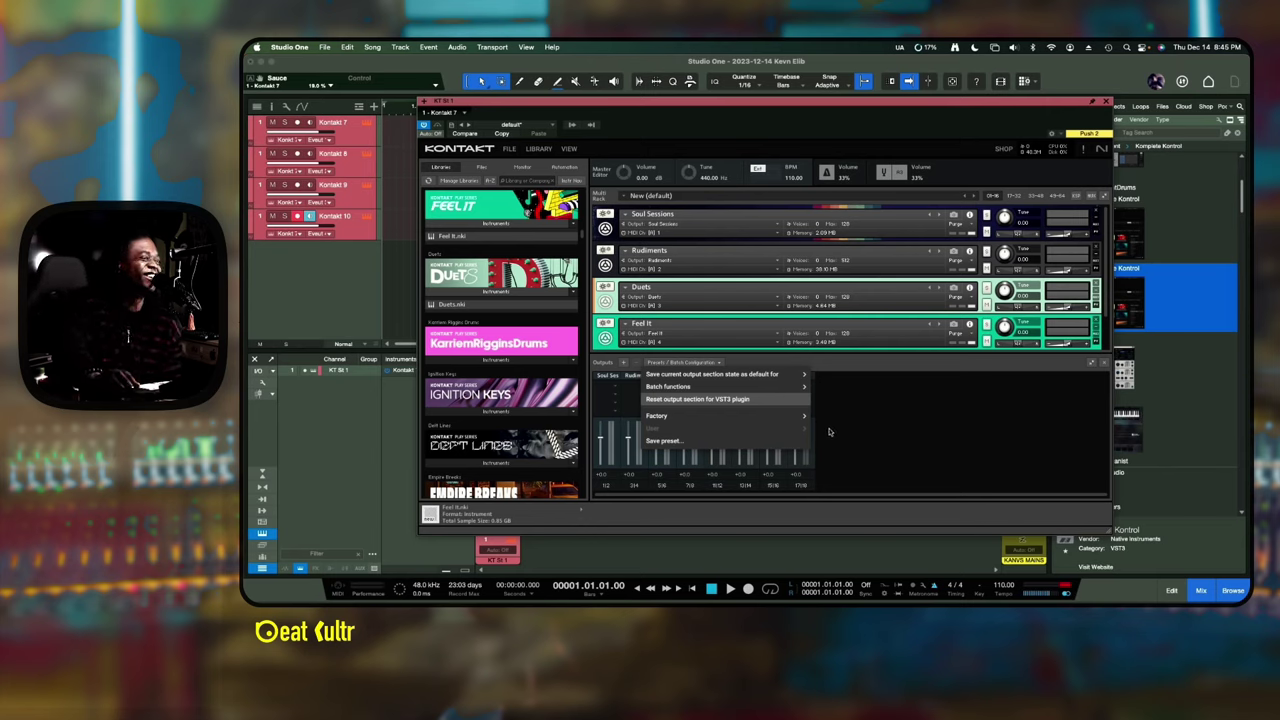
pyautogui.moveTo(767, 415)
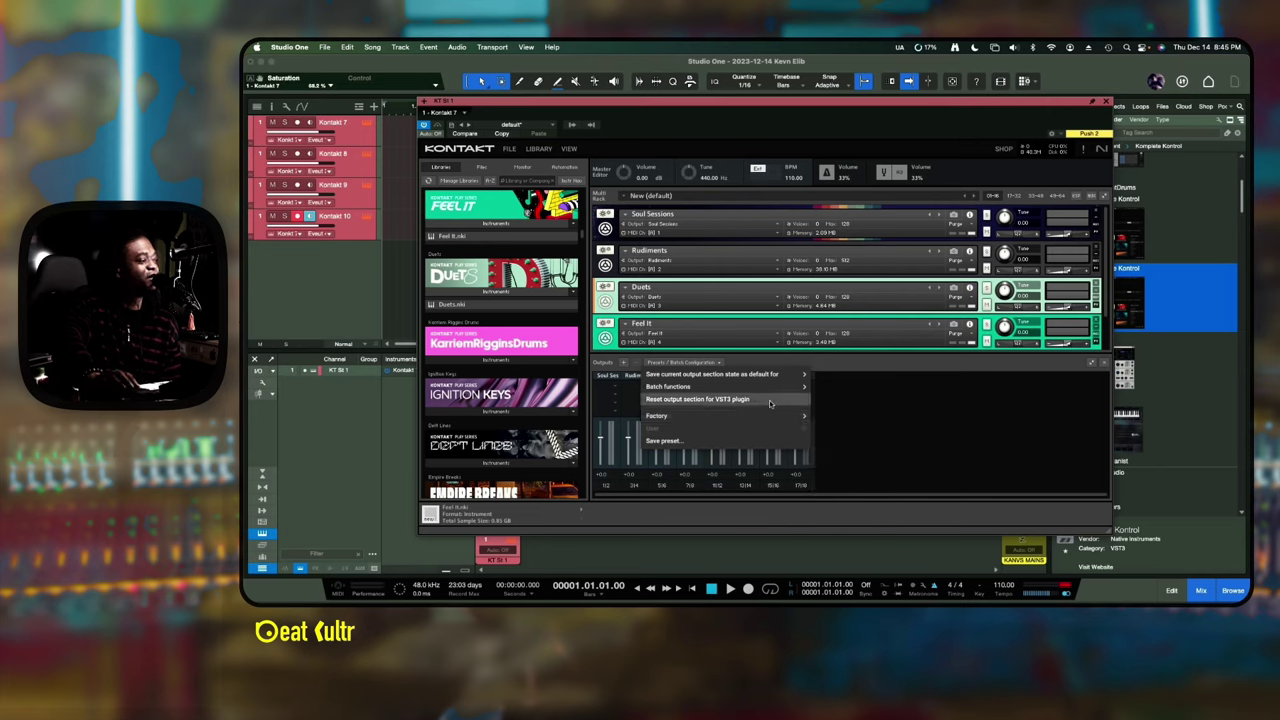
pyautogui.click(770, 400)
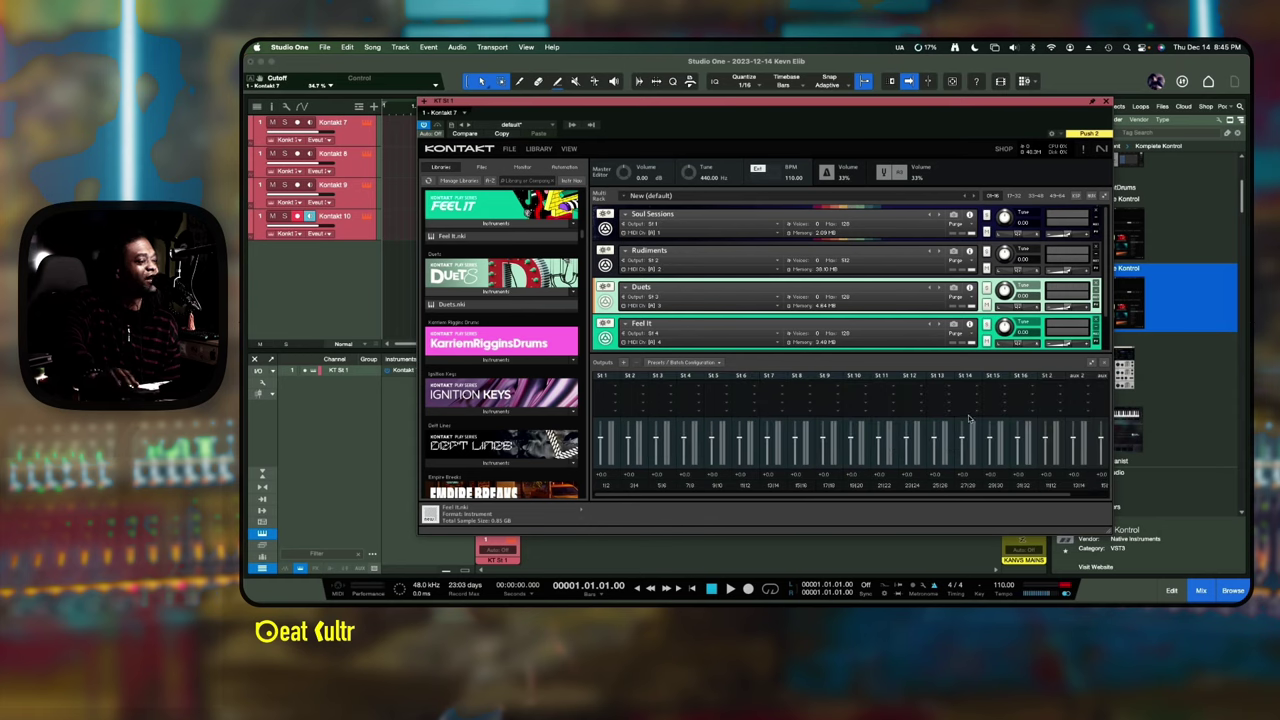
pyautogui.click(694, 363)
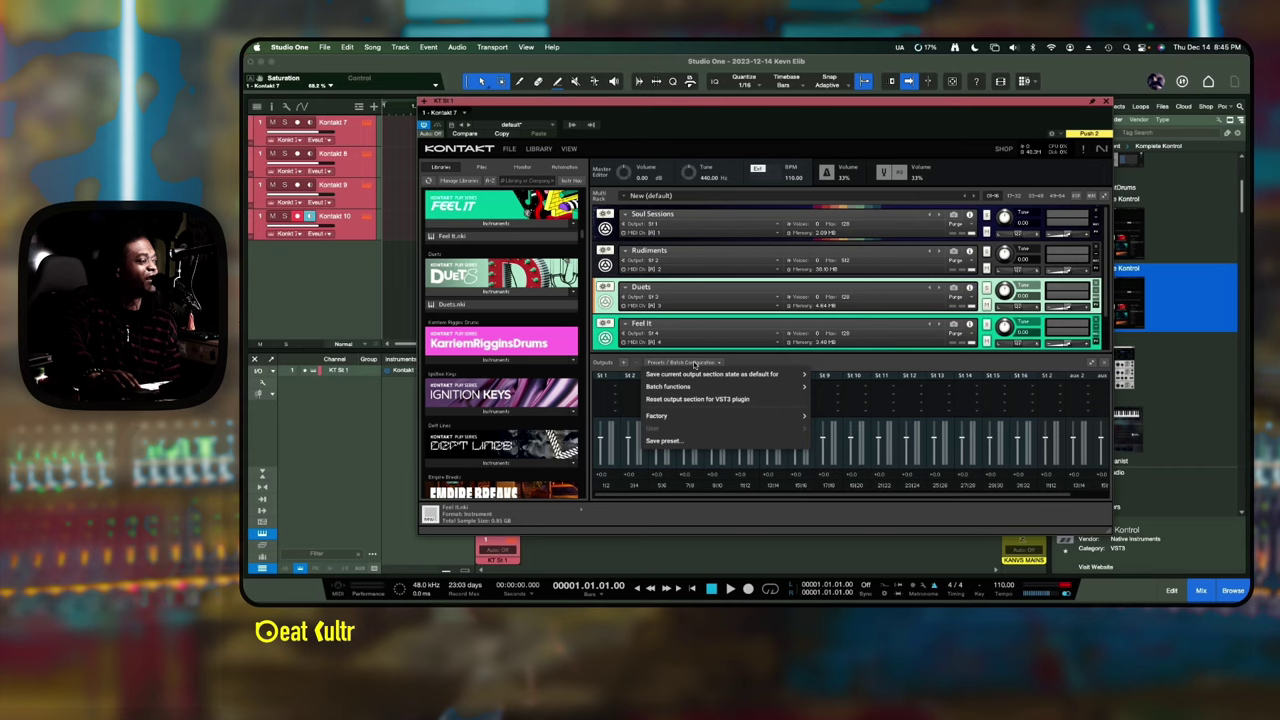
pyautogui.moveTo(697, 374)
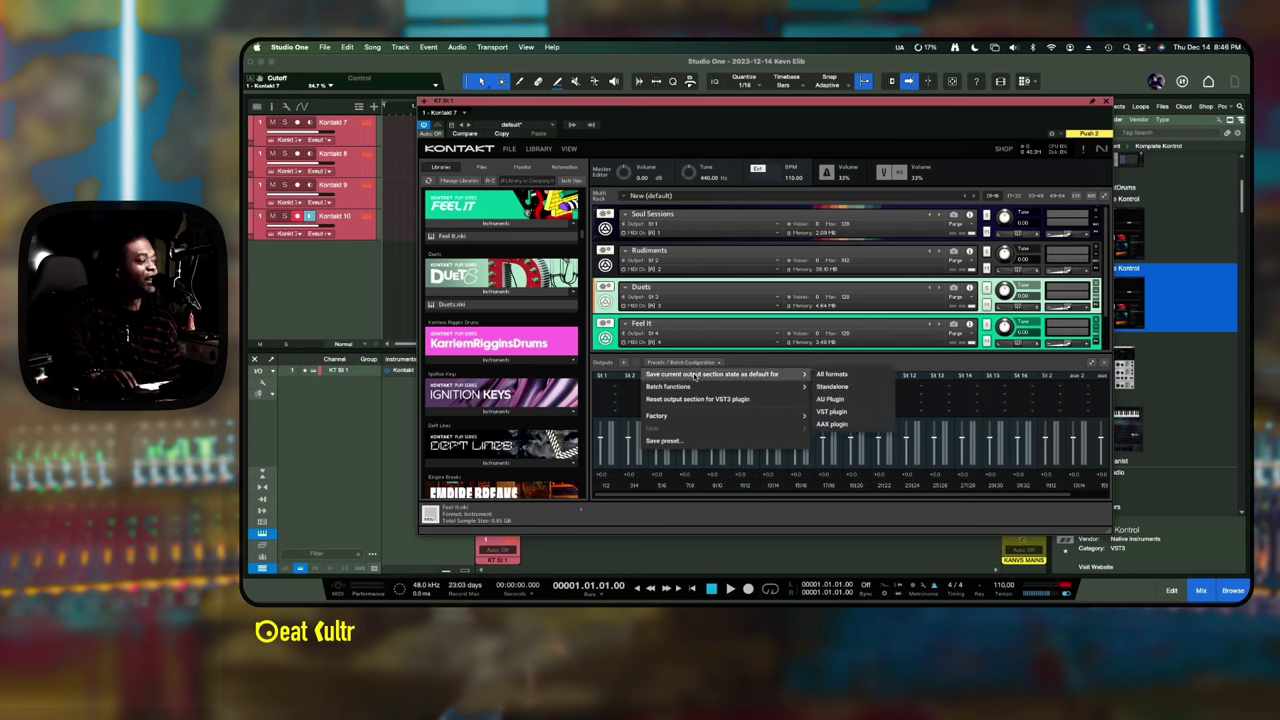
pyautogui.click(705, 402)
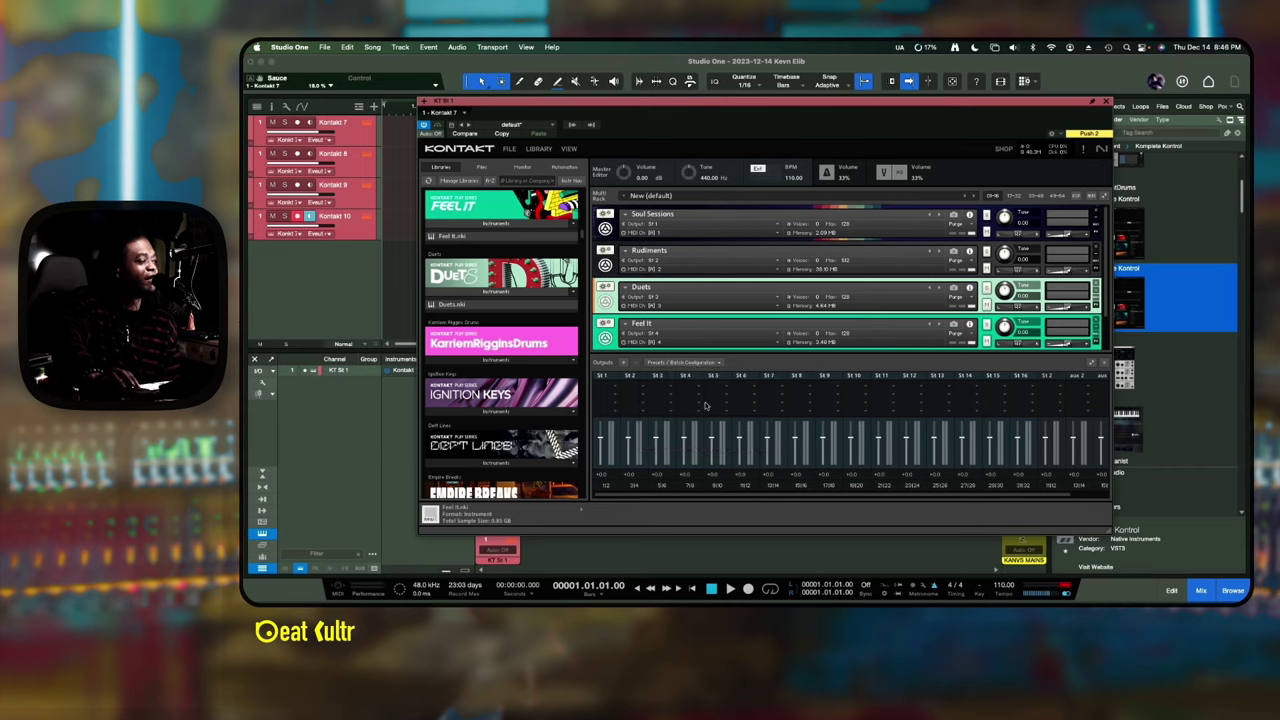
# - Load the factory output preset Stereo 8x
pyautogui.click(687, 363)
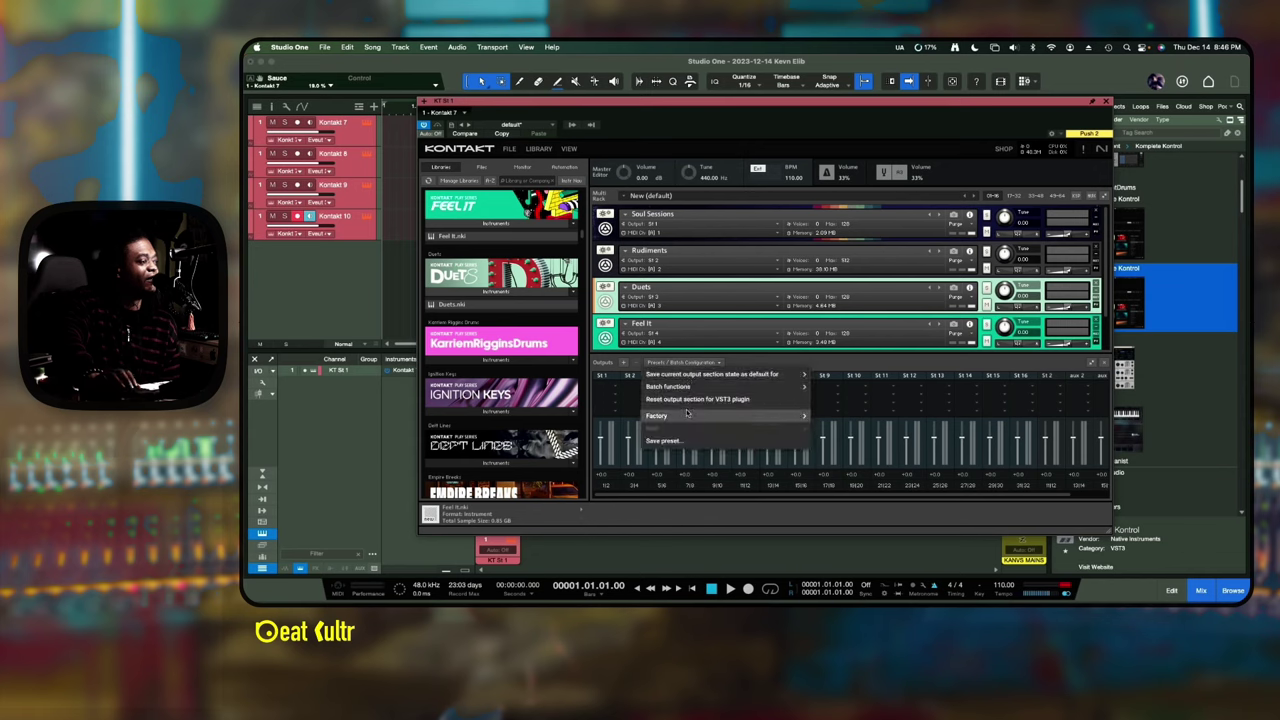
pyautogui.moveTo(688, 414)
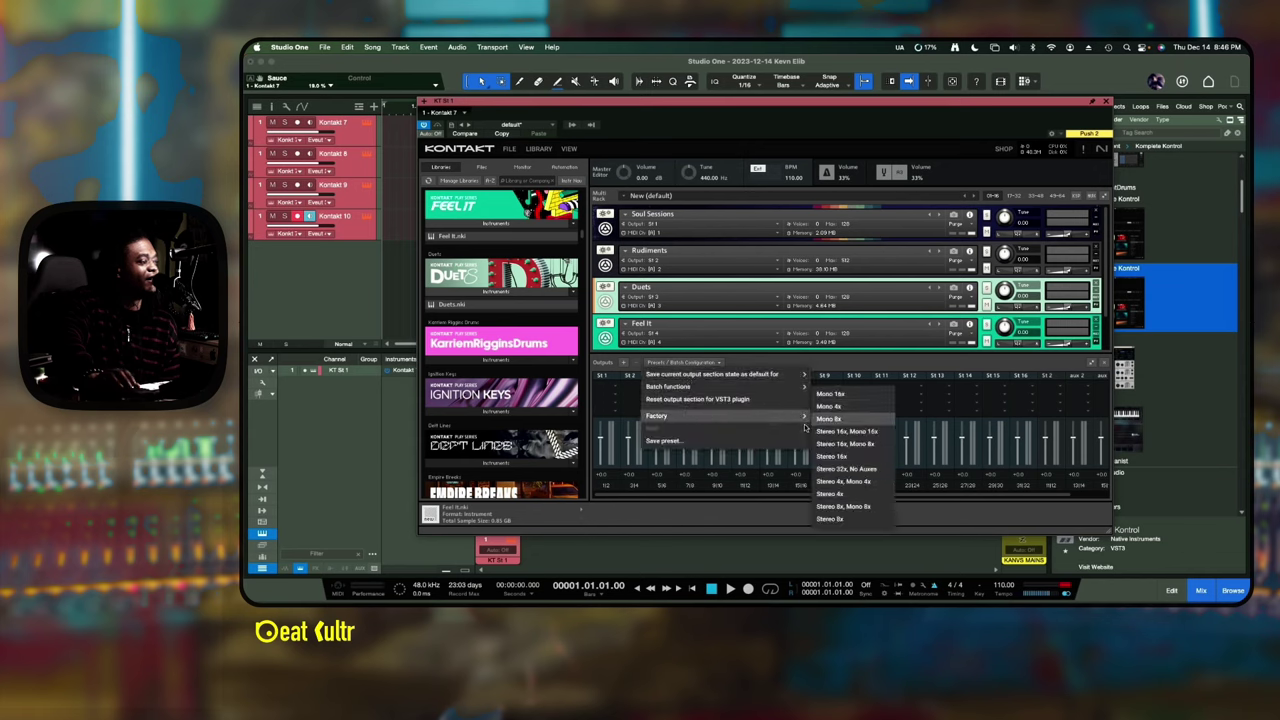
pyautogui.click(849, 519)
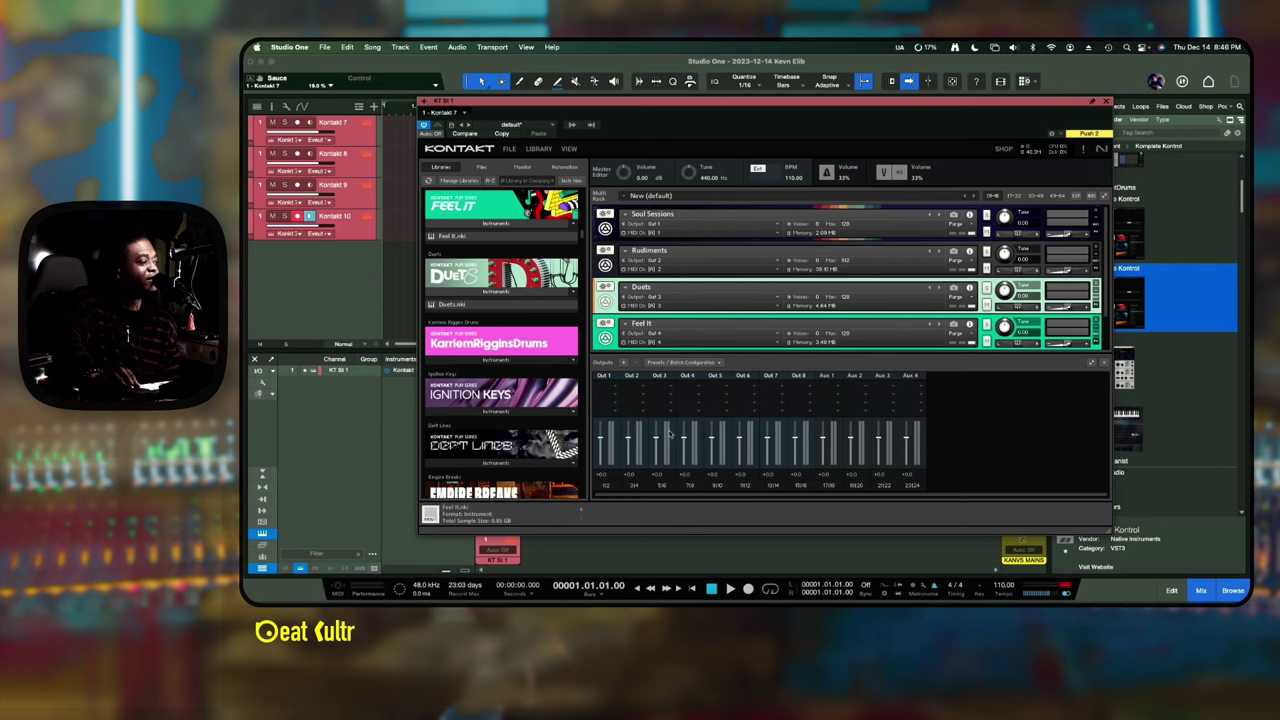
# - Load the factory output preset Stereo 16x, Mono 16x and look over its channel strips
pyautogui.click(689, 363)
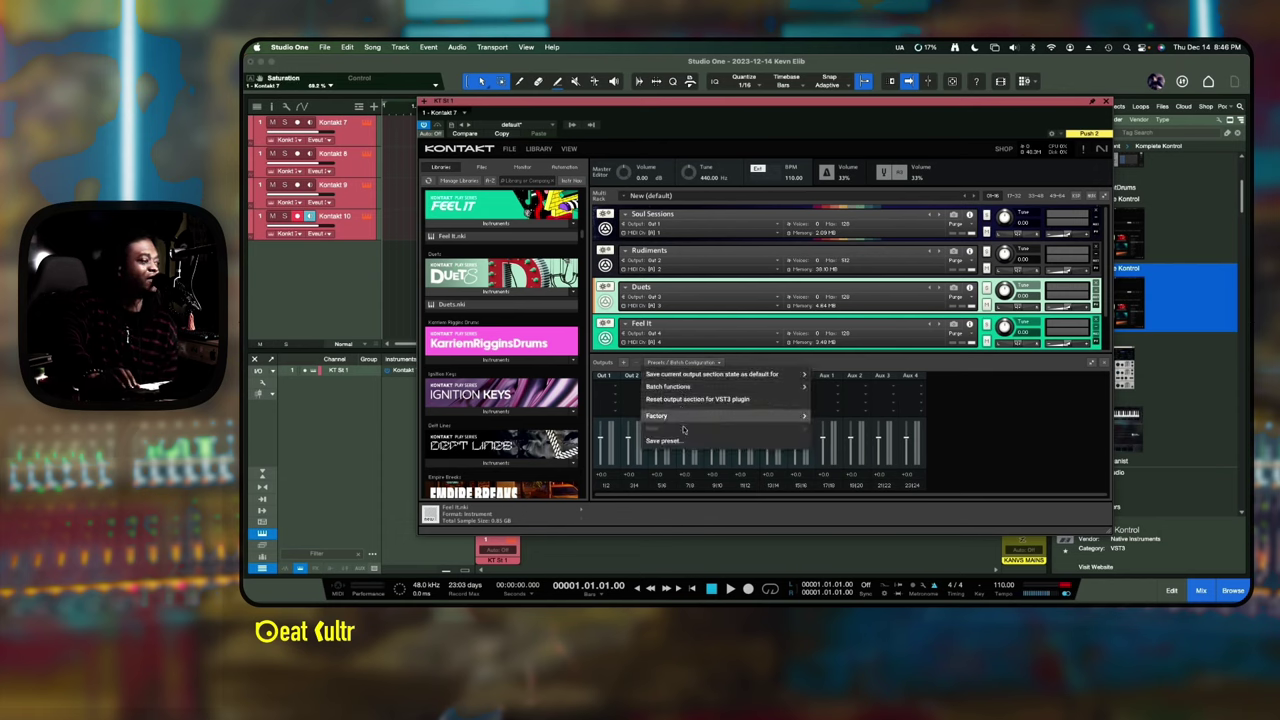
pyautogui.moveTo(686, 414)
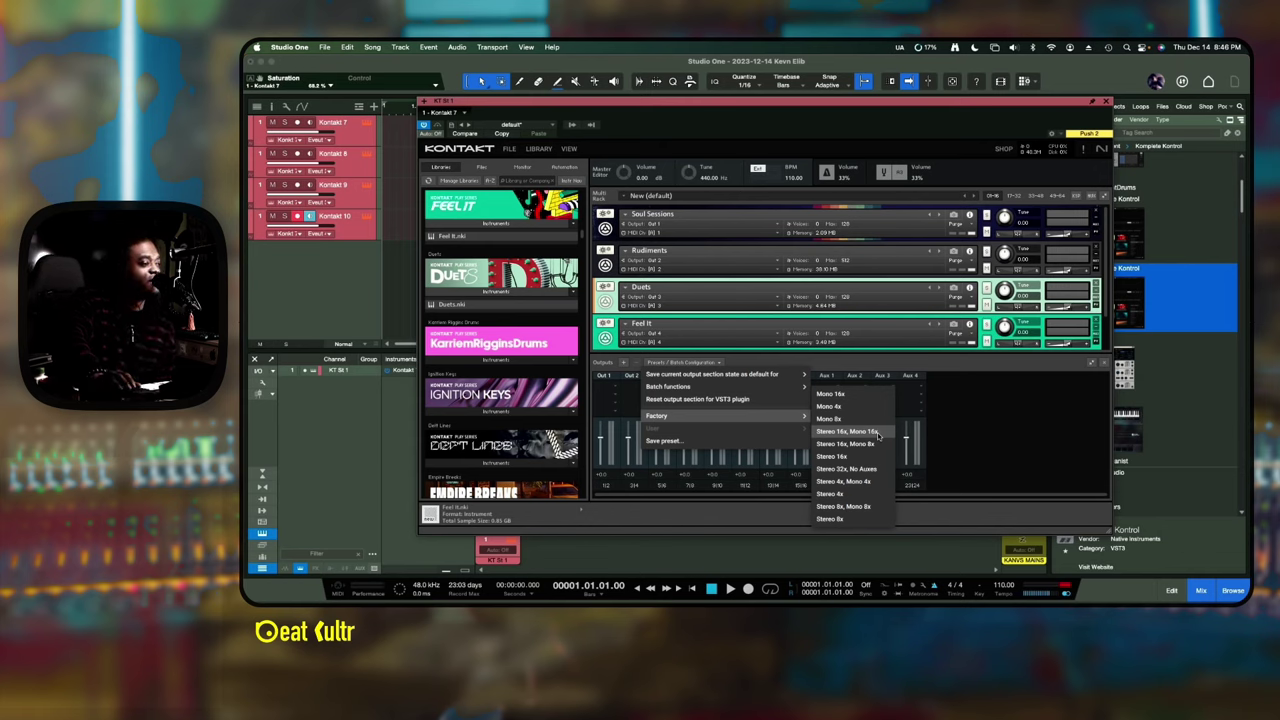
pyautogui.click(877, 433)
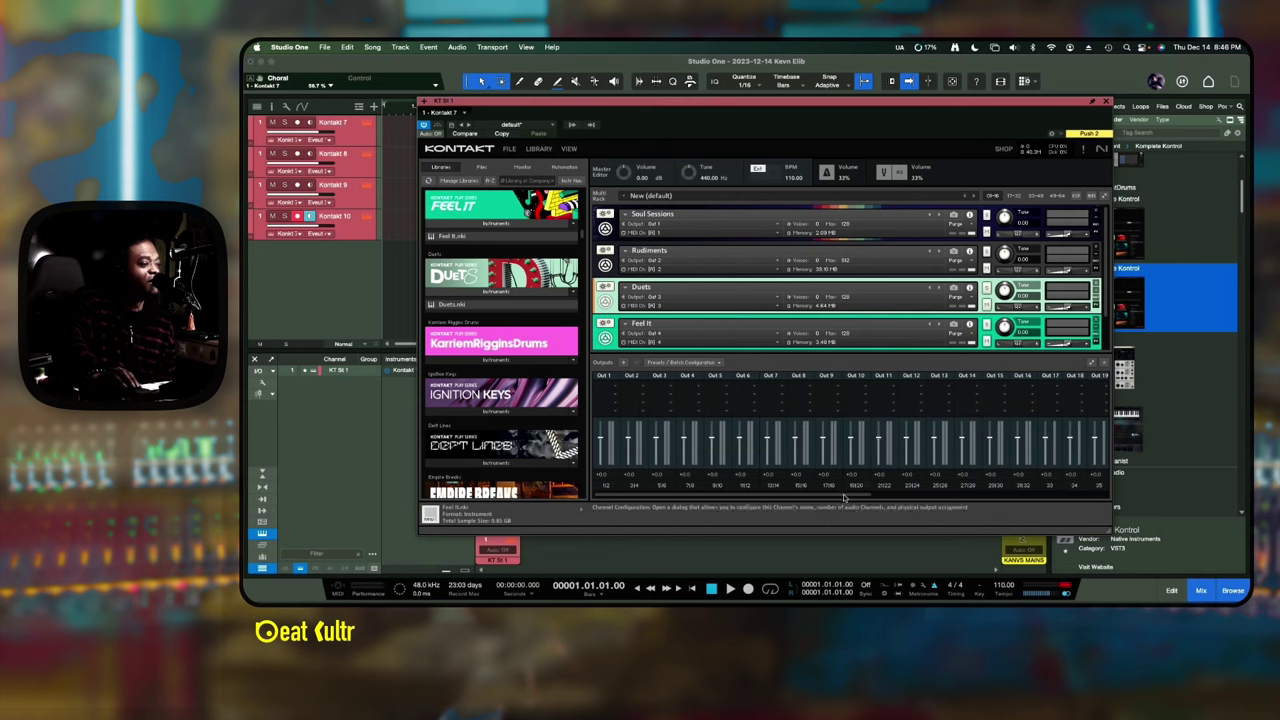
pyautogui.moveTo(843, 496); pyautogui.dragTo(718, 496)
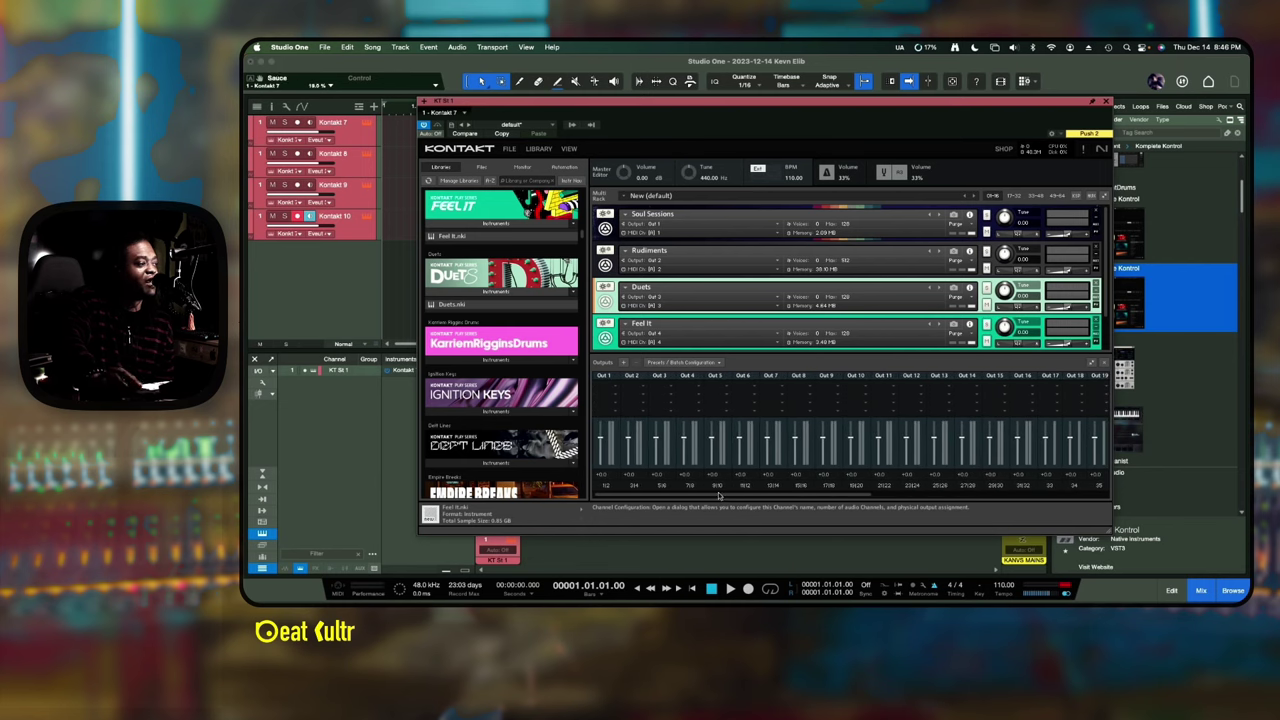
pyautogui.click(707, 364)
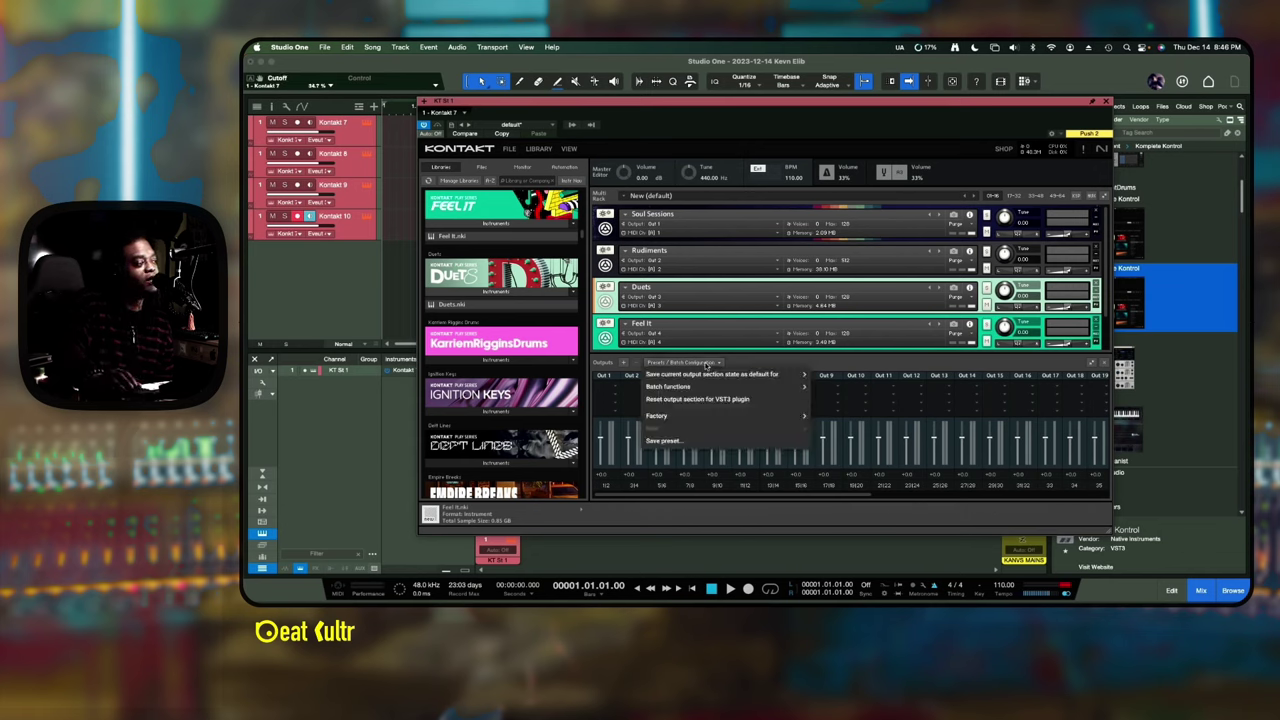
pyautogui.moveTo(707, 374)
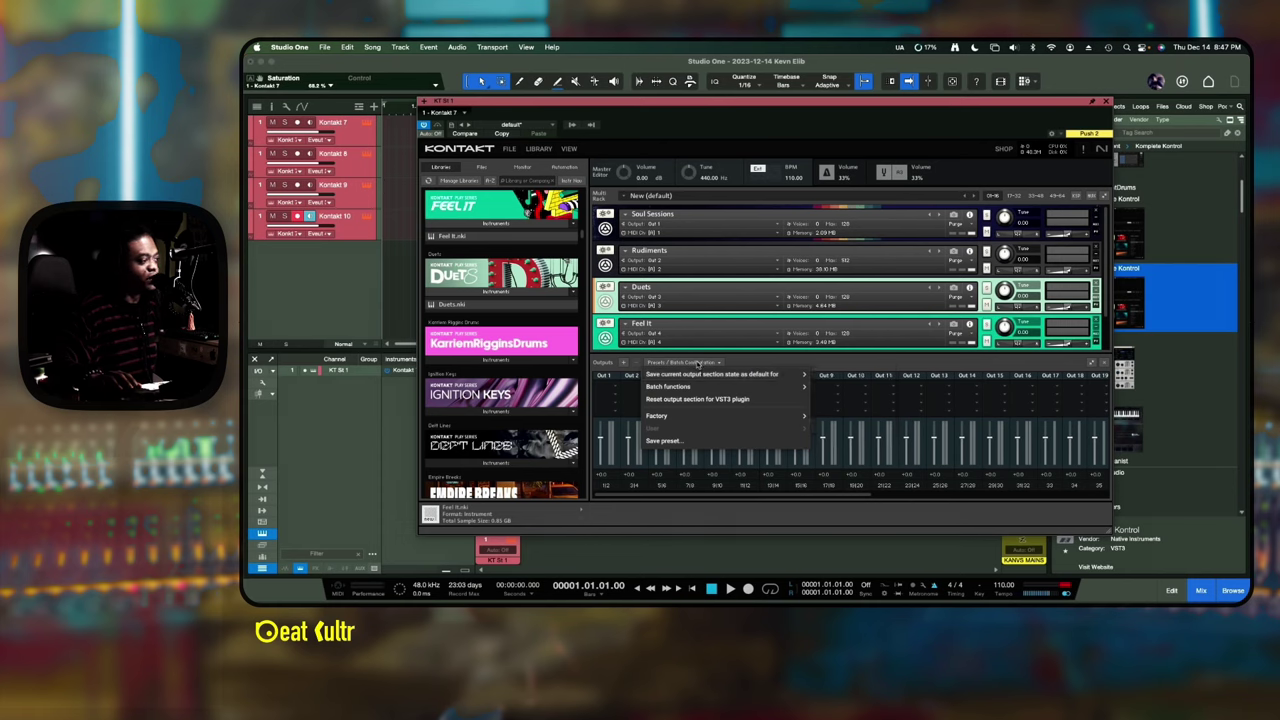
pyautogui.click(630, 366)
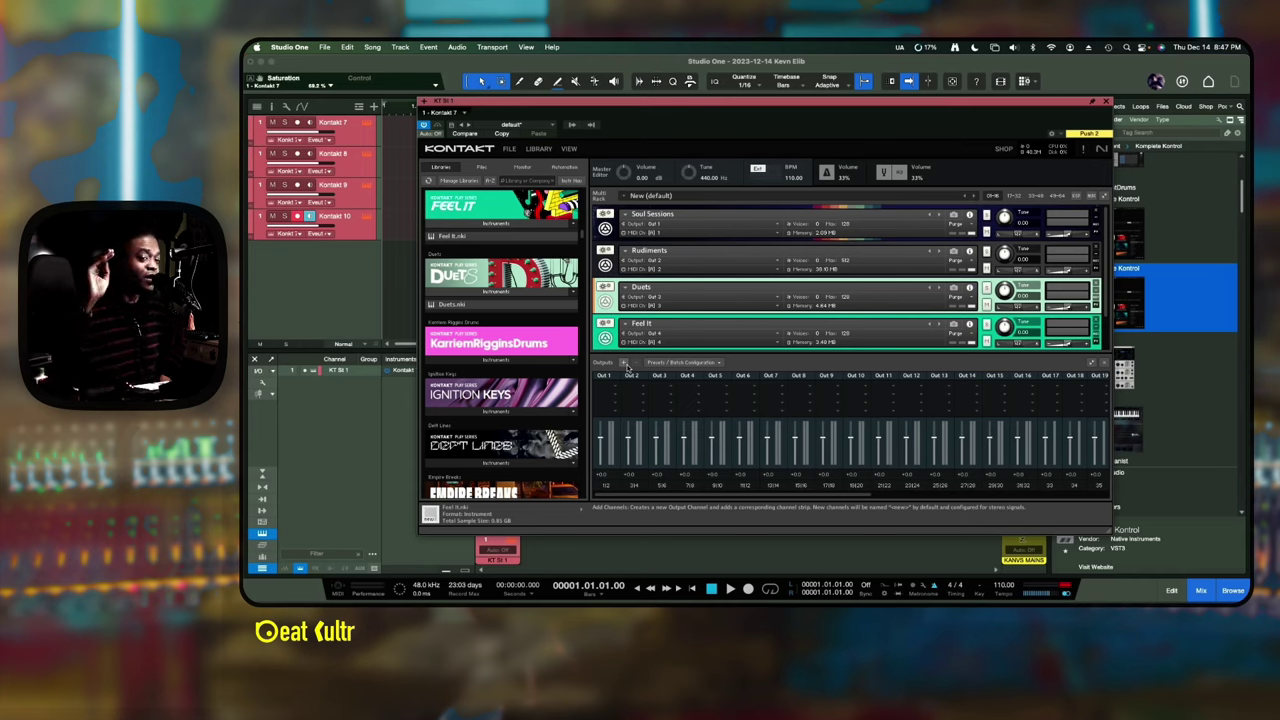
# - Set up a batch of 8 new output channels with 4 audio channels each, starting at host output KT St 1 [1]
pyautogui.click(623, 365)
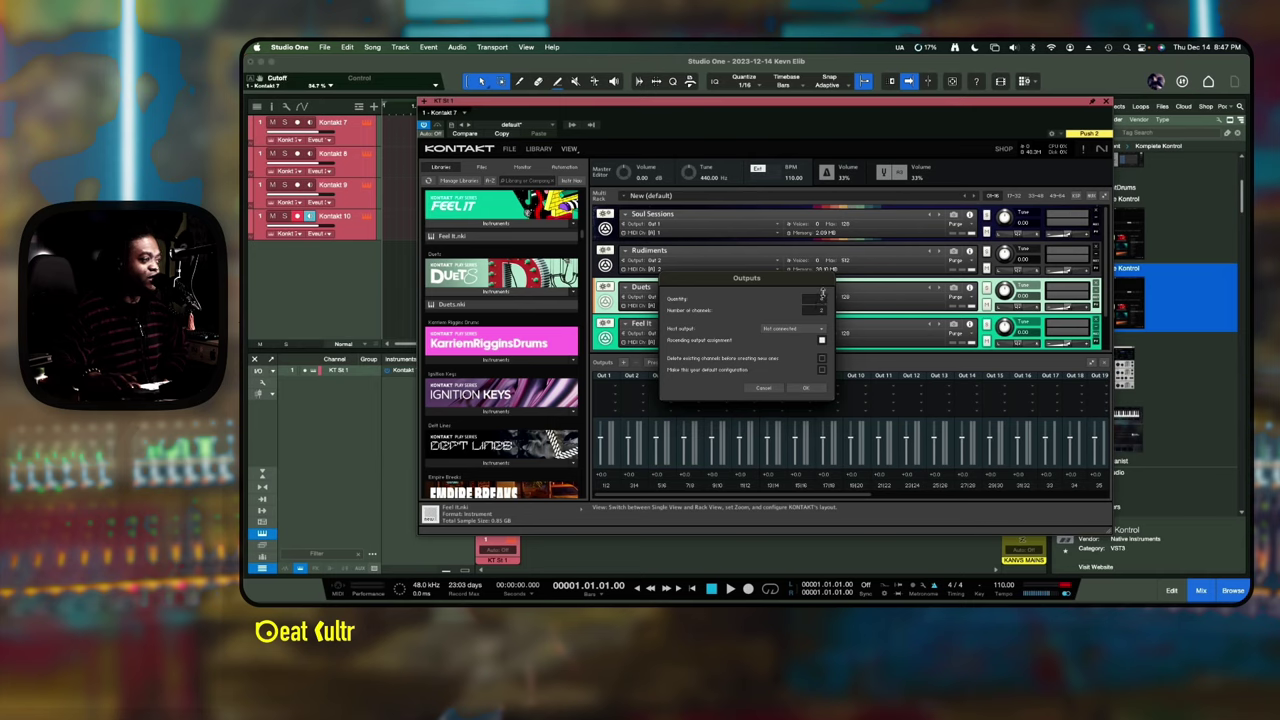
pyautogui.moveTo(820, 297); pyautogui.dragTo(824, 281)
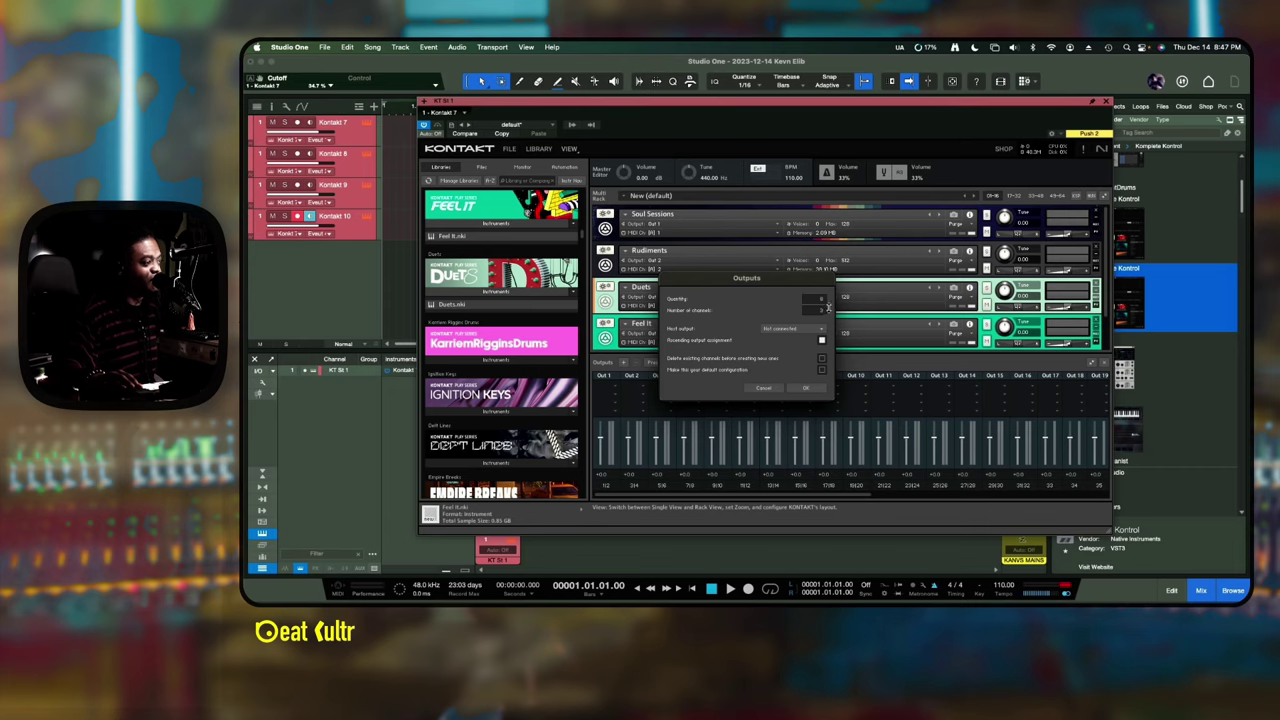
pyautogui.moveTo(828, 298); pyautogui.dragTo(828, 295)
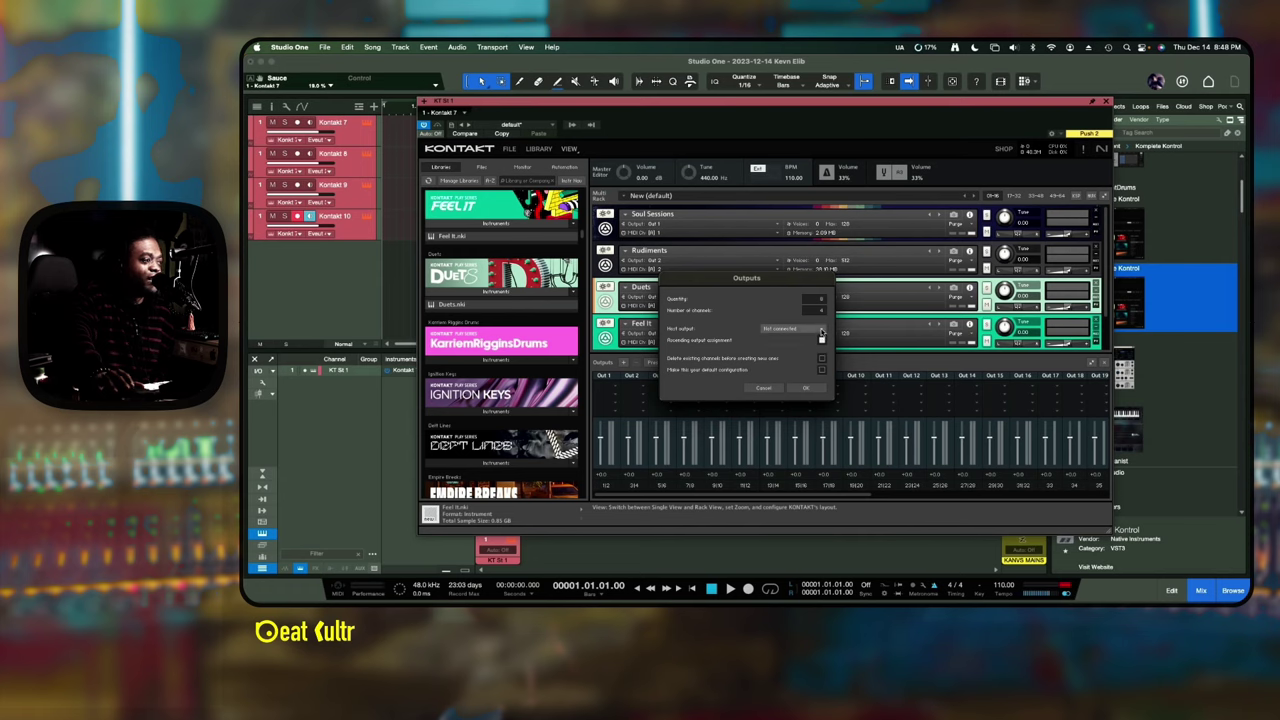
pyautogui.click(818, 329)
pyautogui.click(786, 310)
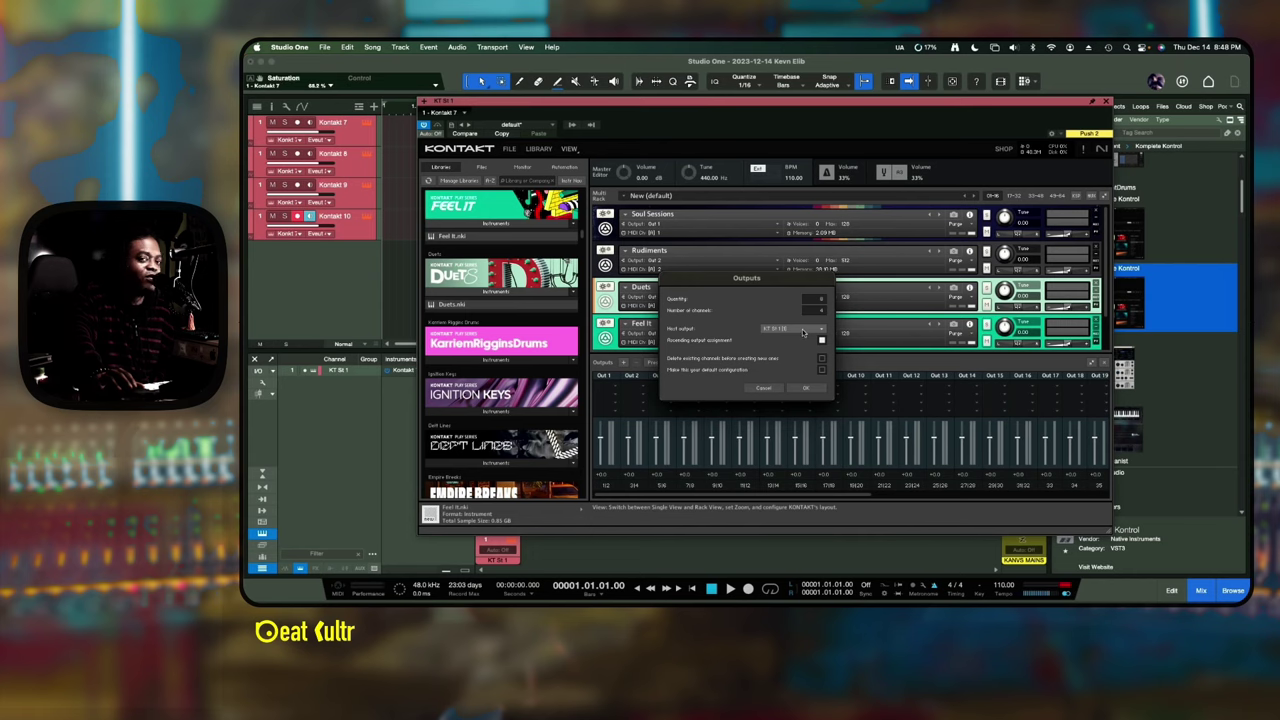
# - Look through the list of available host outputs, from the KT St pairs to the aux and unassigned ones
pyautogui.click(803, 331)
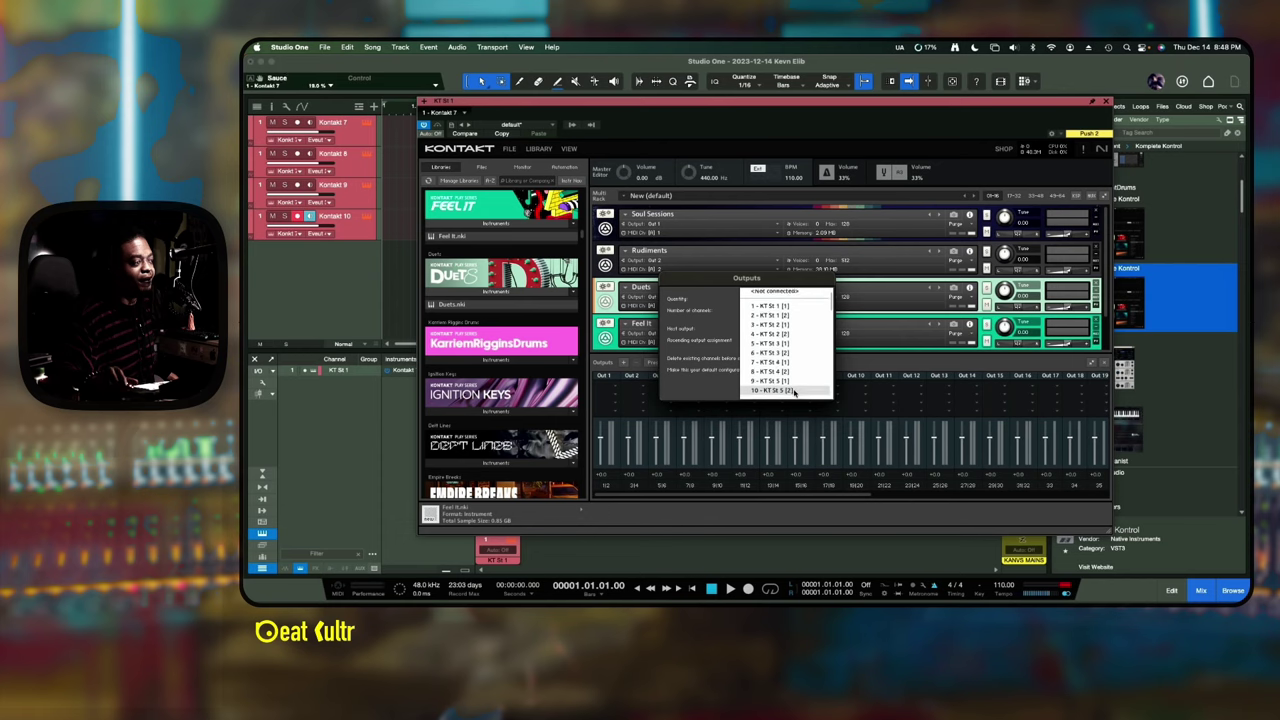
pyautogui.scroll(-2, 795, 393)
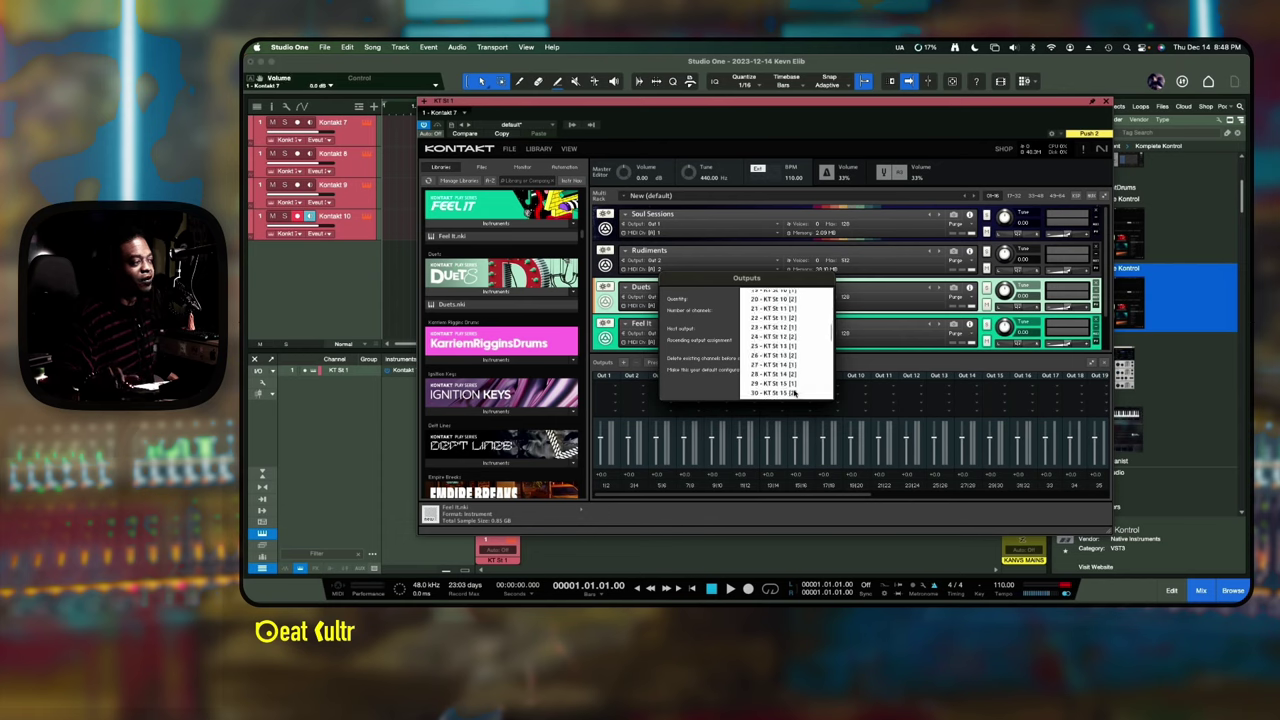
pyautogui.scroll(-10, 795, 393)
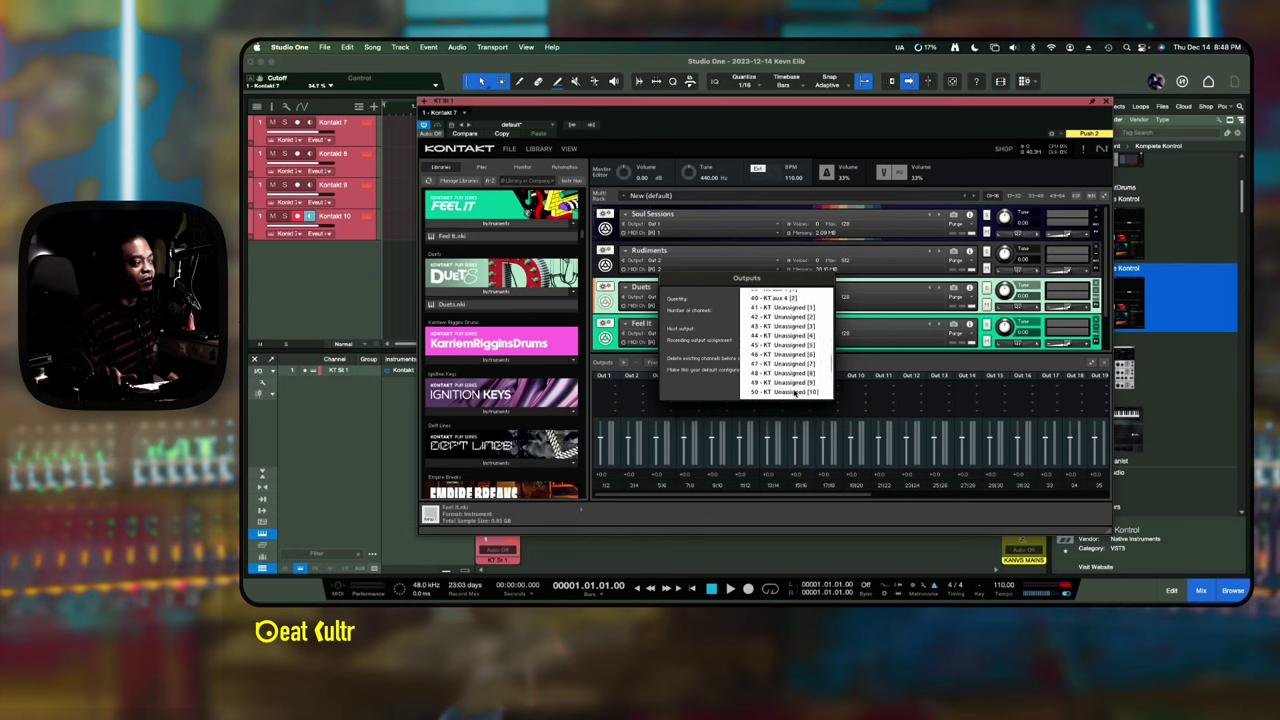
pyautogui.scroll(-5, 795, 393)
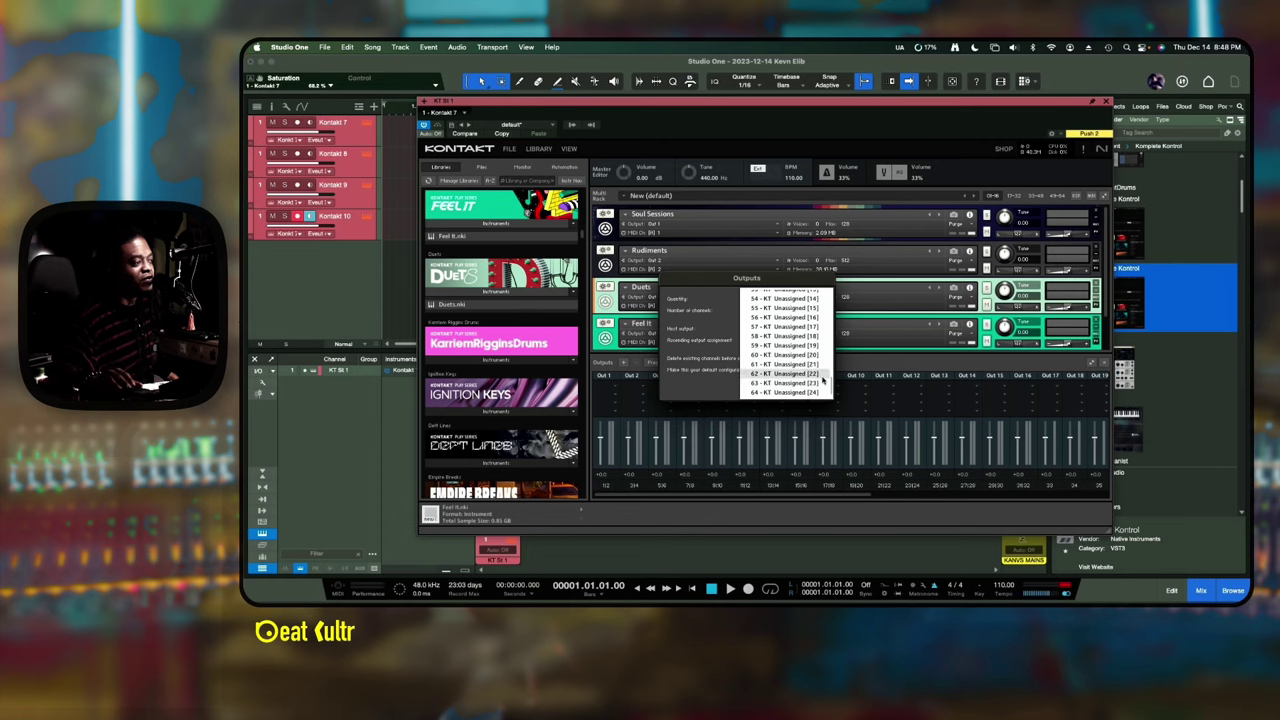
pyautogui.scroll(6, 815, 365)
pyautogui.scroll(20, 815, 365)
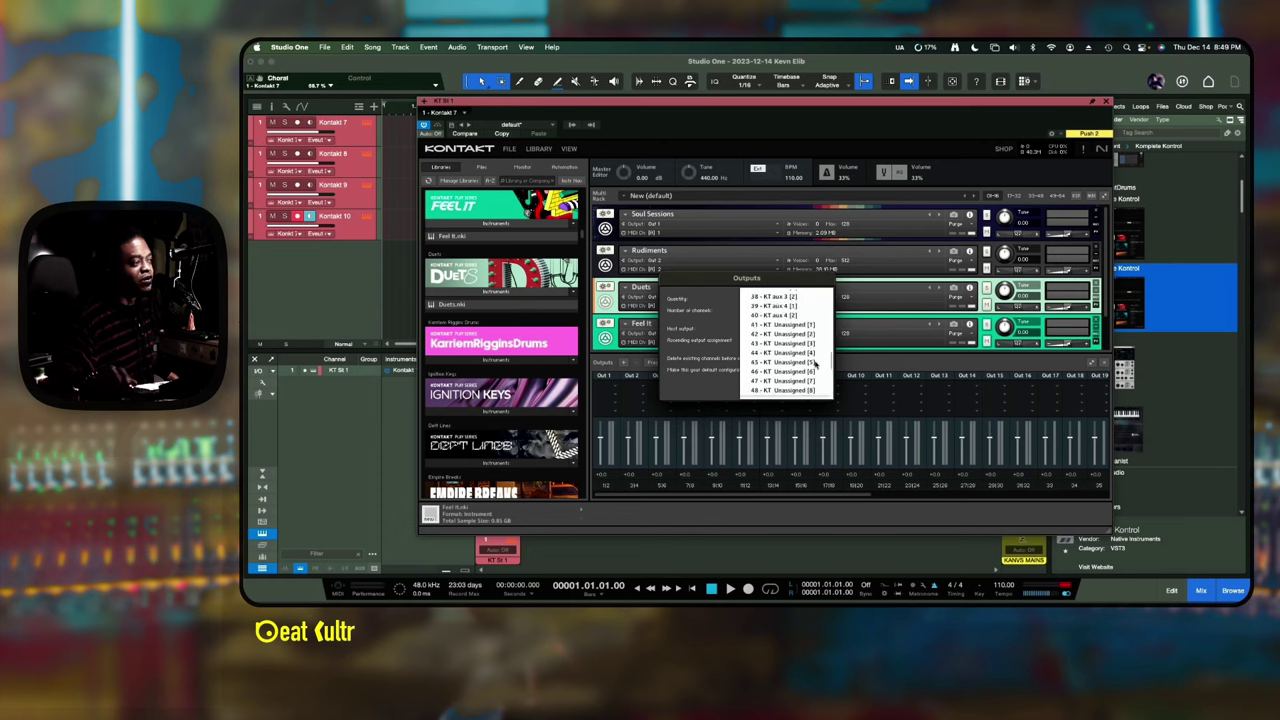
pyautogui.scroll(10, 815, 365)
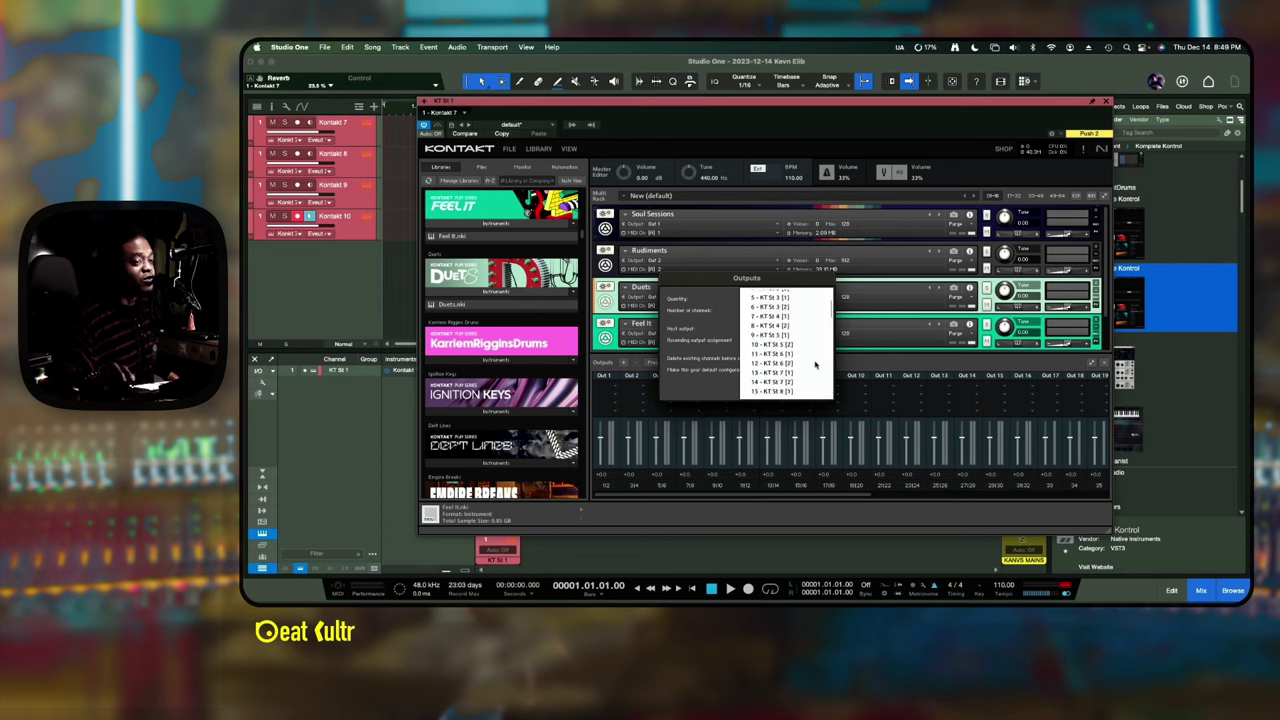
# - Keep KT St 1 [1] as the host output and create the new channels, deleting the existing ones first
pyautogui.click(781, 311)
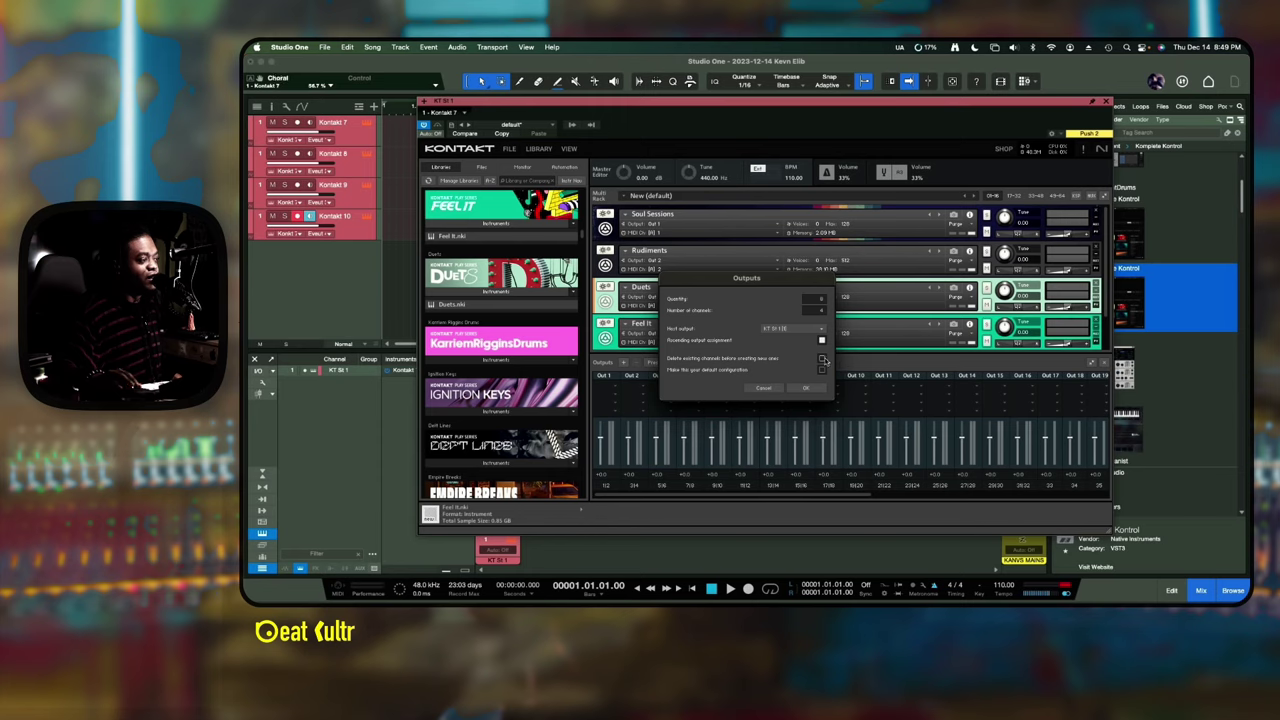
pyautogui.click(821, 358)
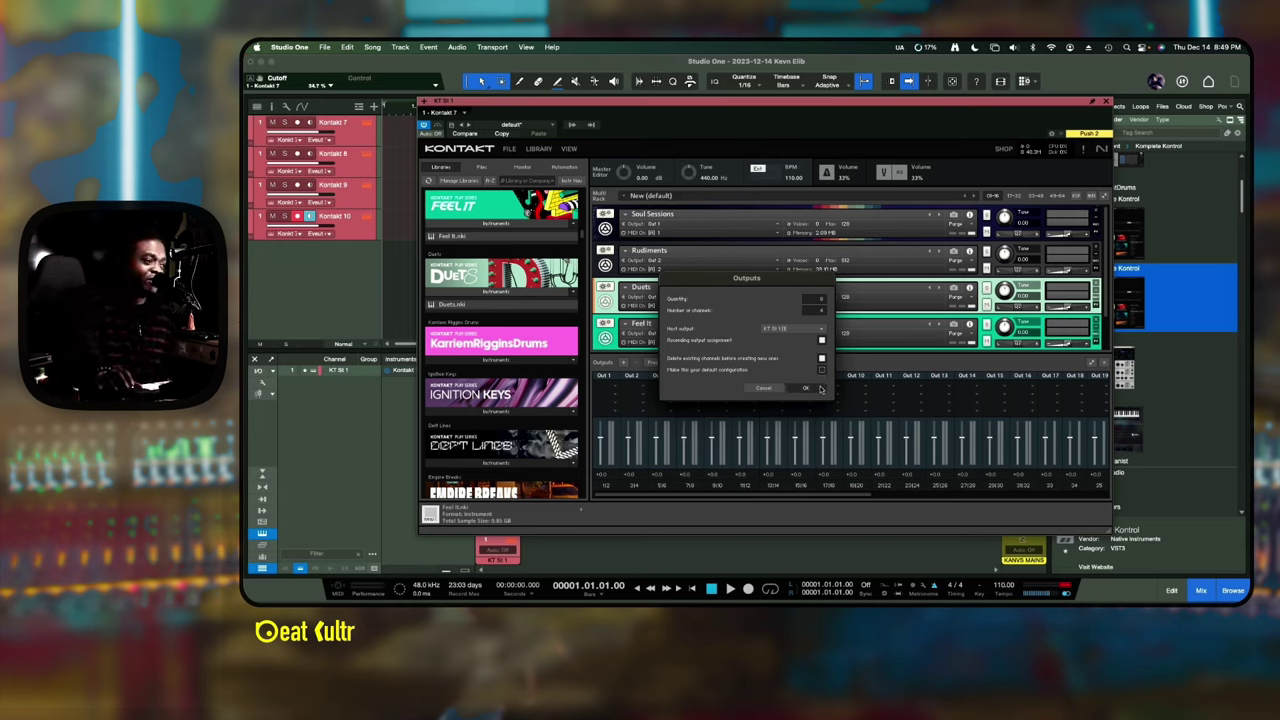
pyautogui.click(819, 388)
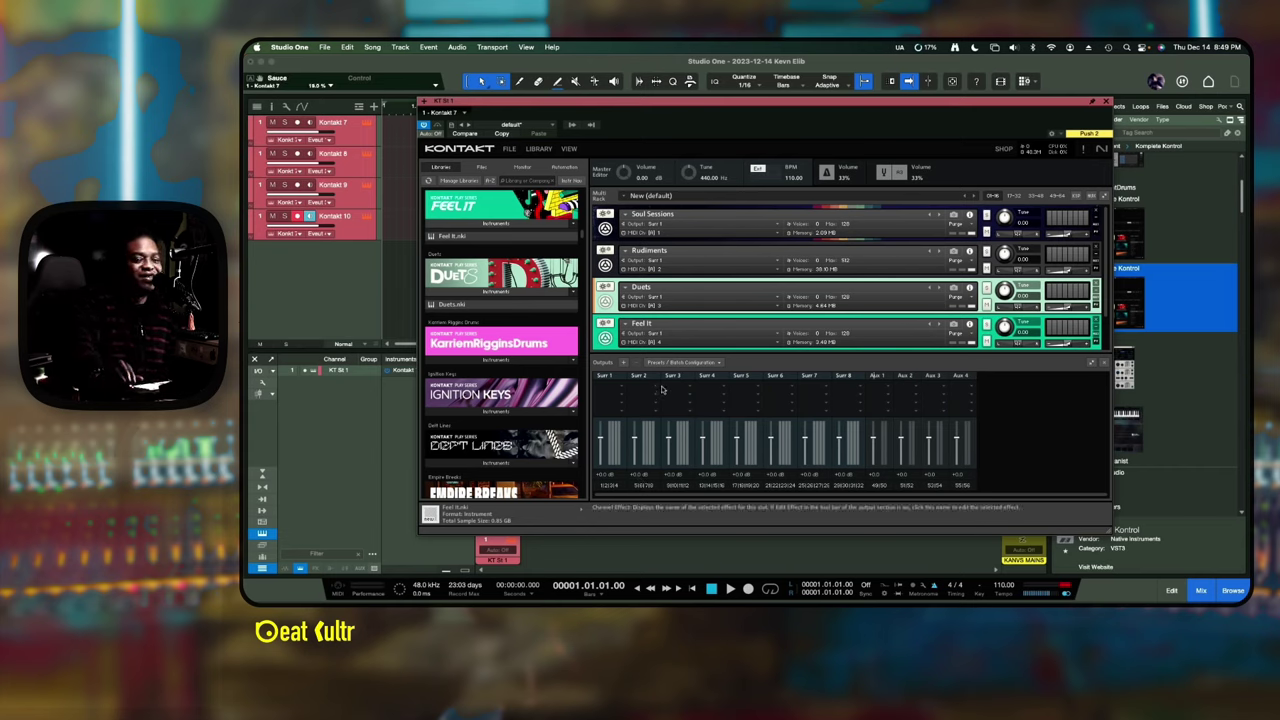
pyautogui.click(625, 363)
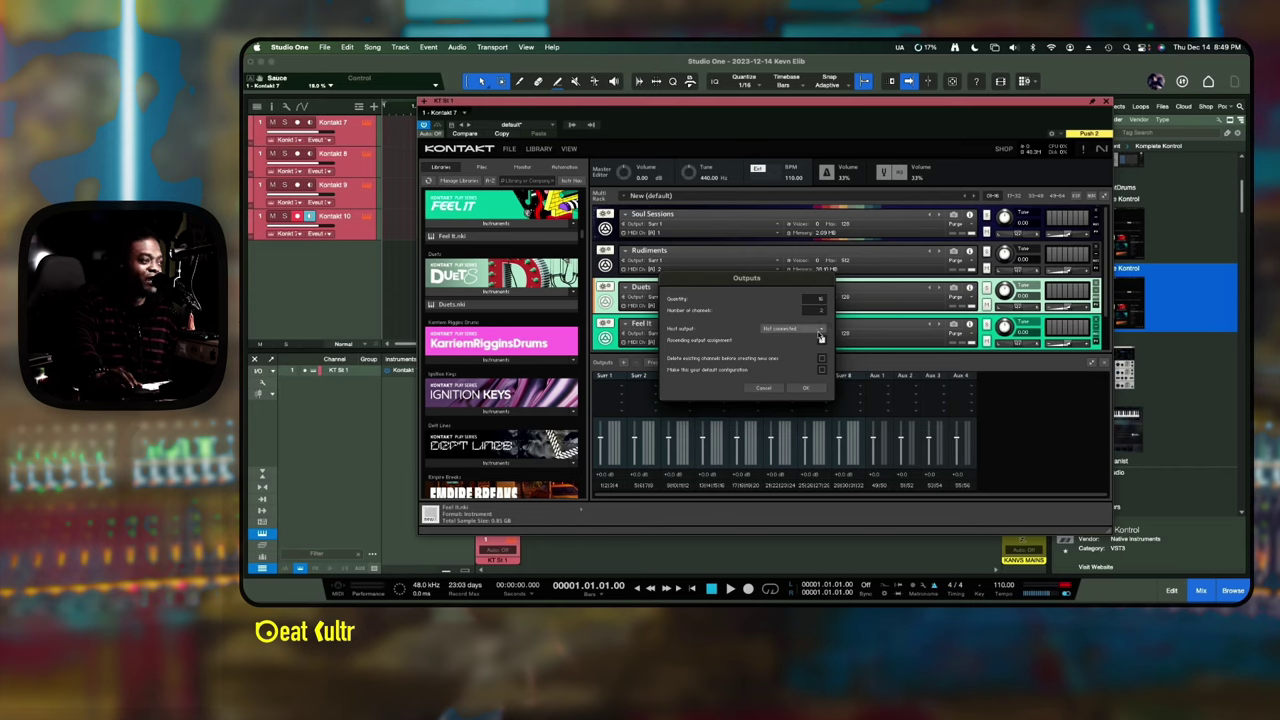
pyautogui.click(810, 329)
pyautogui.click(795, 309)
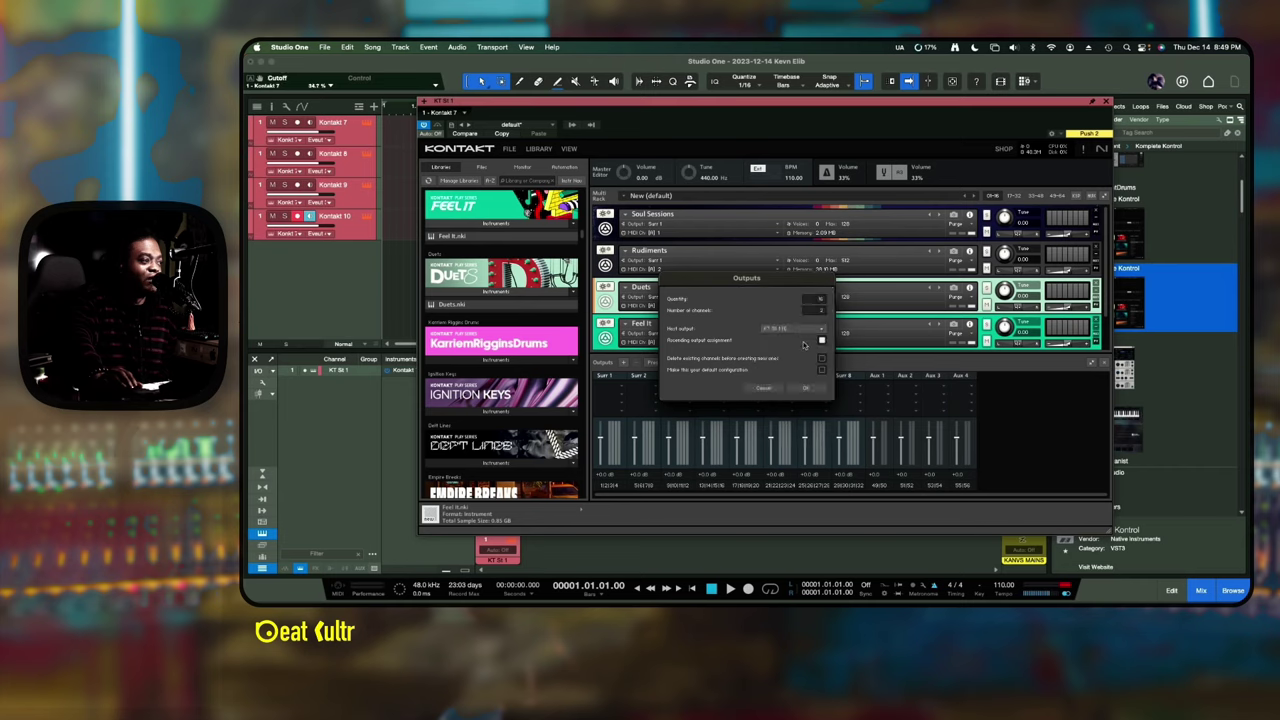
pyautogui.click(822, 358)
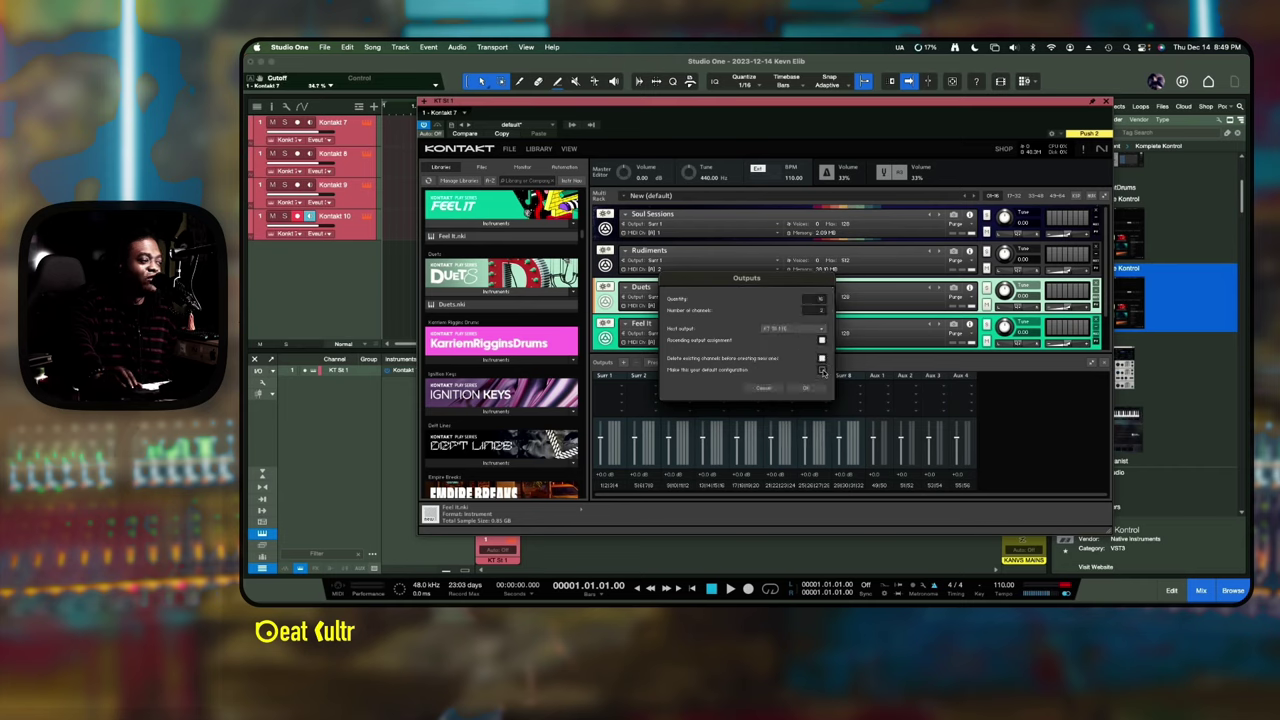
pyautogui.click(822, 370)
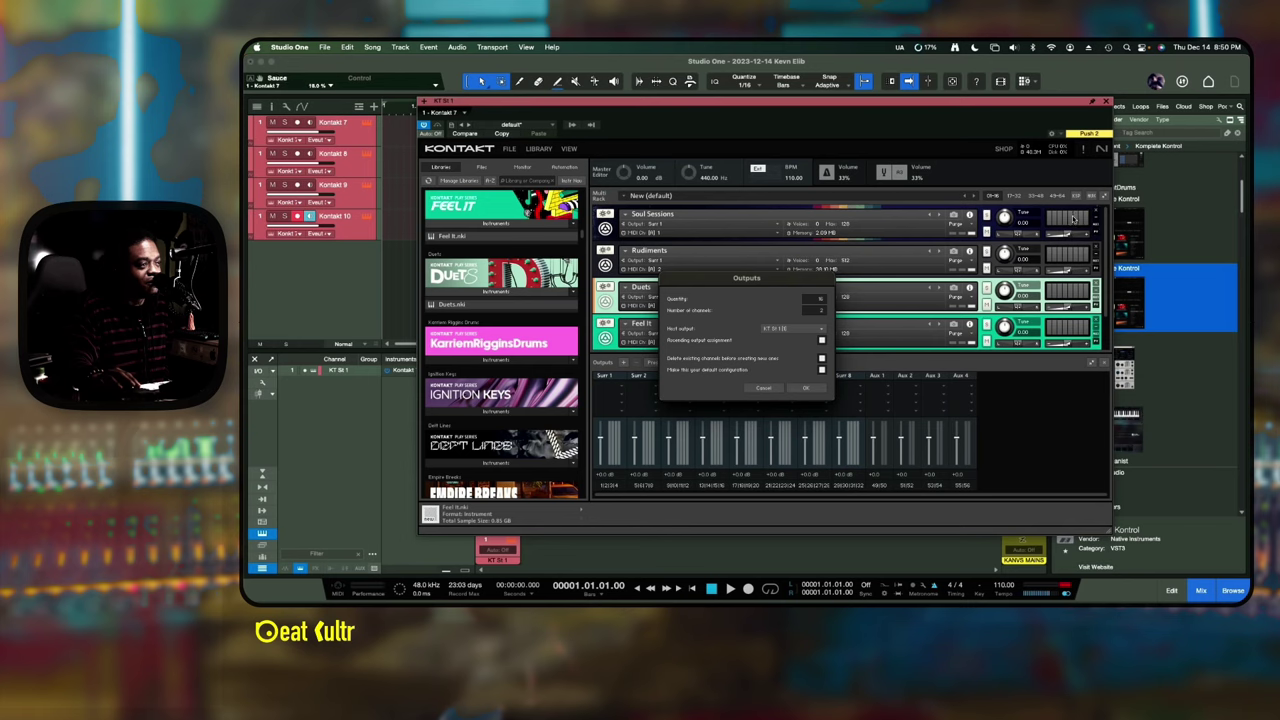
pyautogui.click(767, 390)
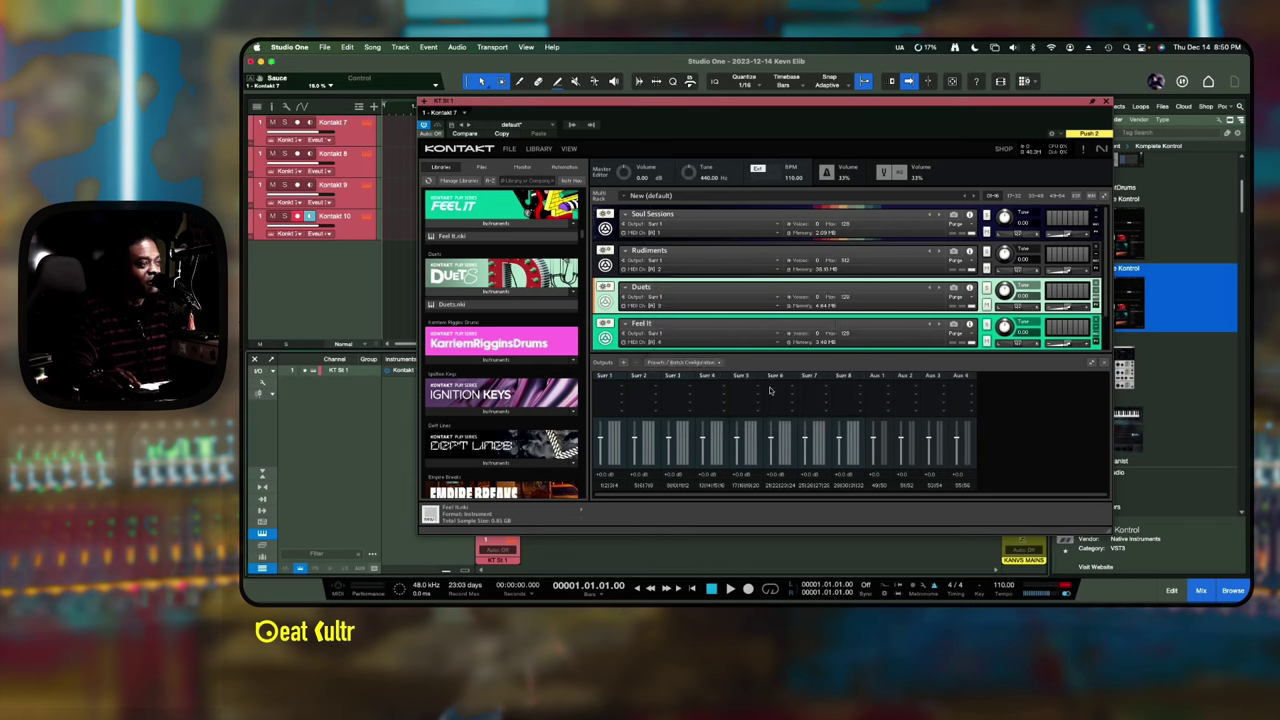
# - Select the Kontakt 7 track to check the Soul Sessions level meters, and view that instrument's interface before returning to the compact rack
pyautogui.click(337, 134)
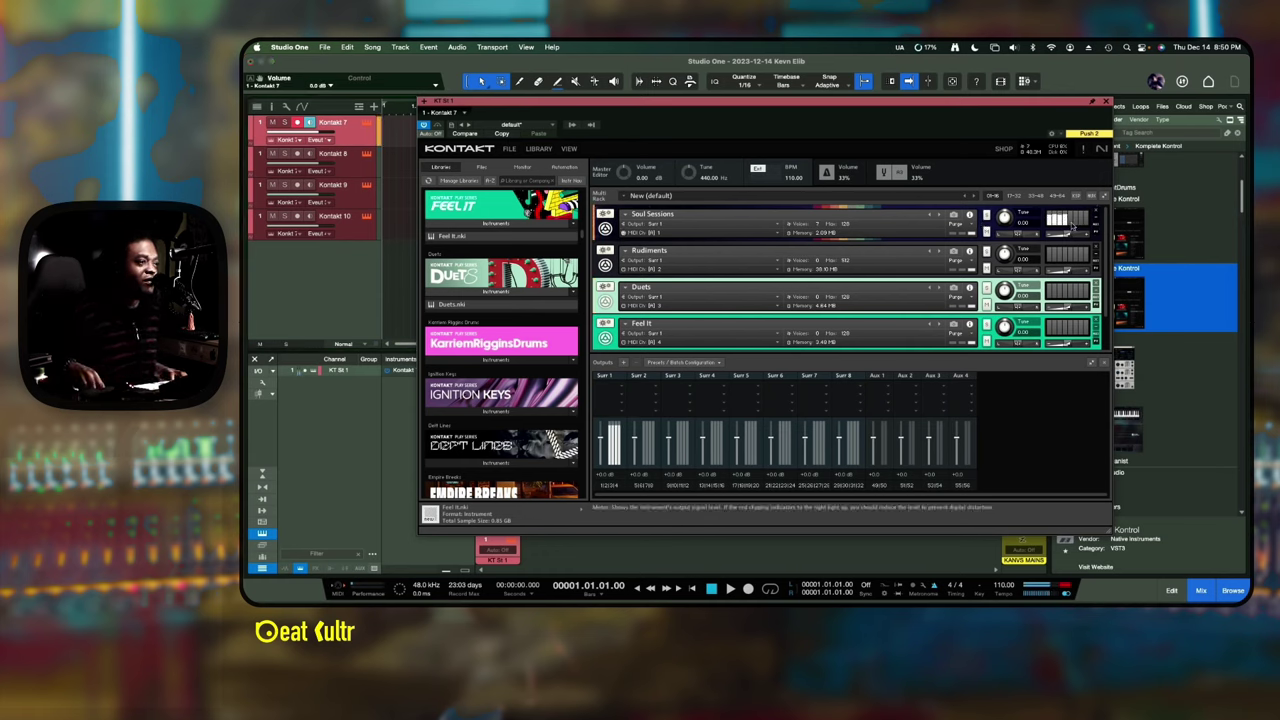
pyautogui.click(605, 229)
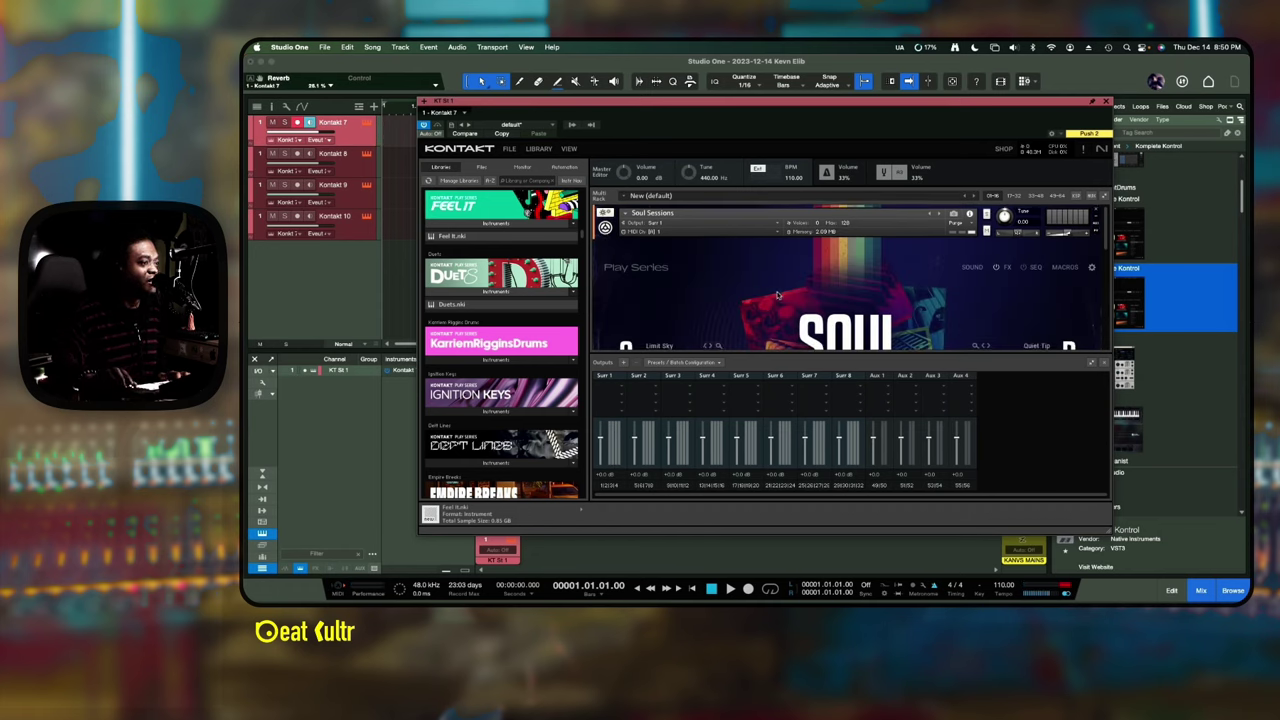
pyautogui.scroll(-3, 778, 295)
pyautogui.scroll(2, 778, 293)
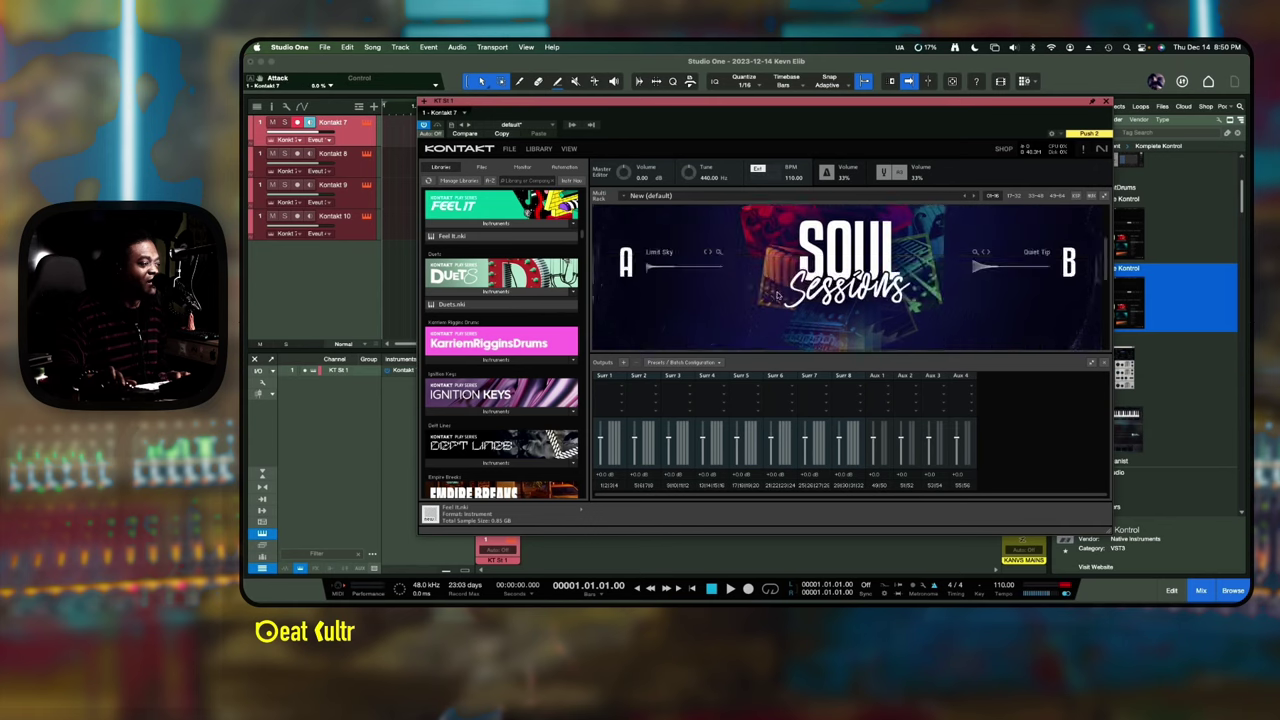
pyautogui.scroll(2, 740, 283)
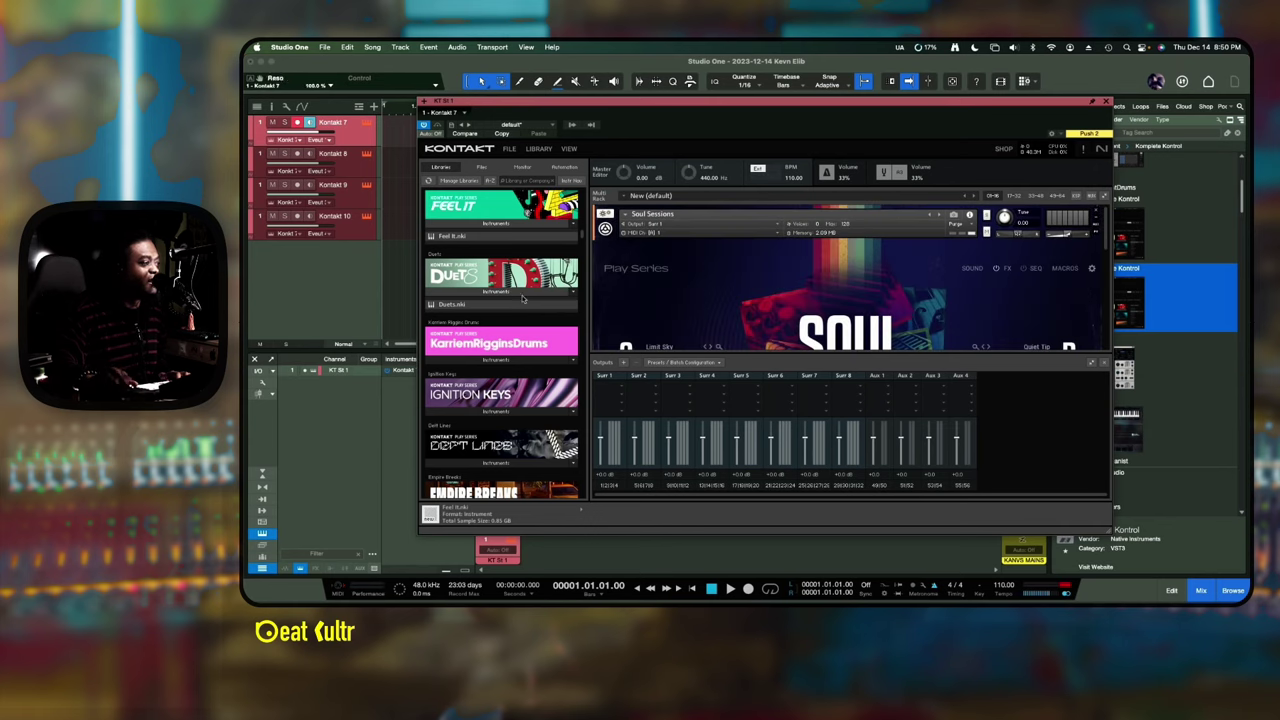
pyautogui.scroll(-2, 985, 212)
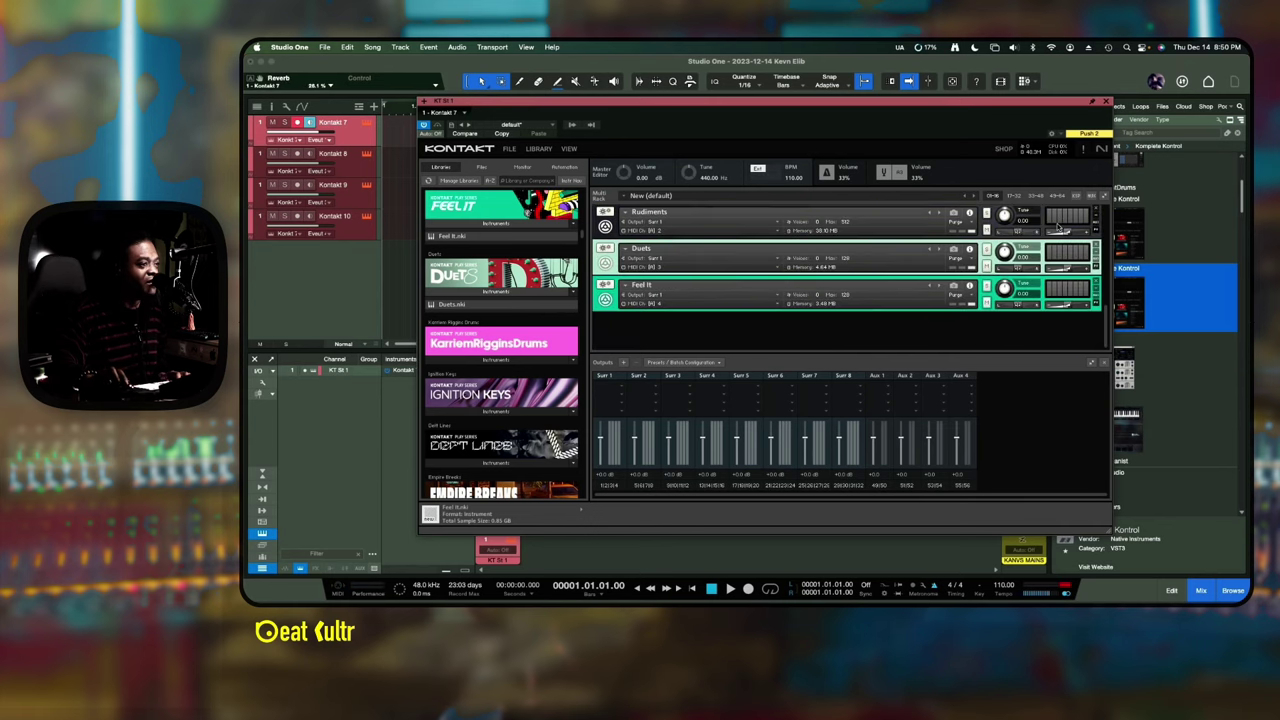
pyautogui.scroll(2, 1058, 228)
pyautogui.click(605, 236)
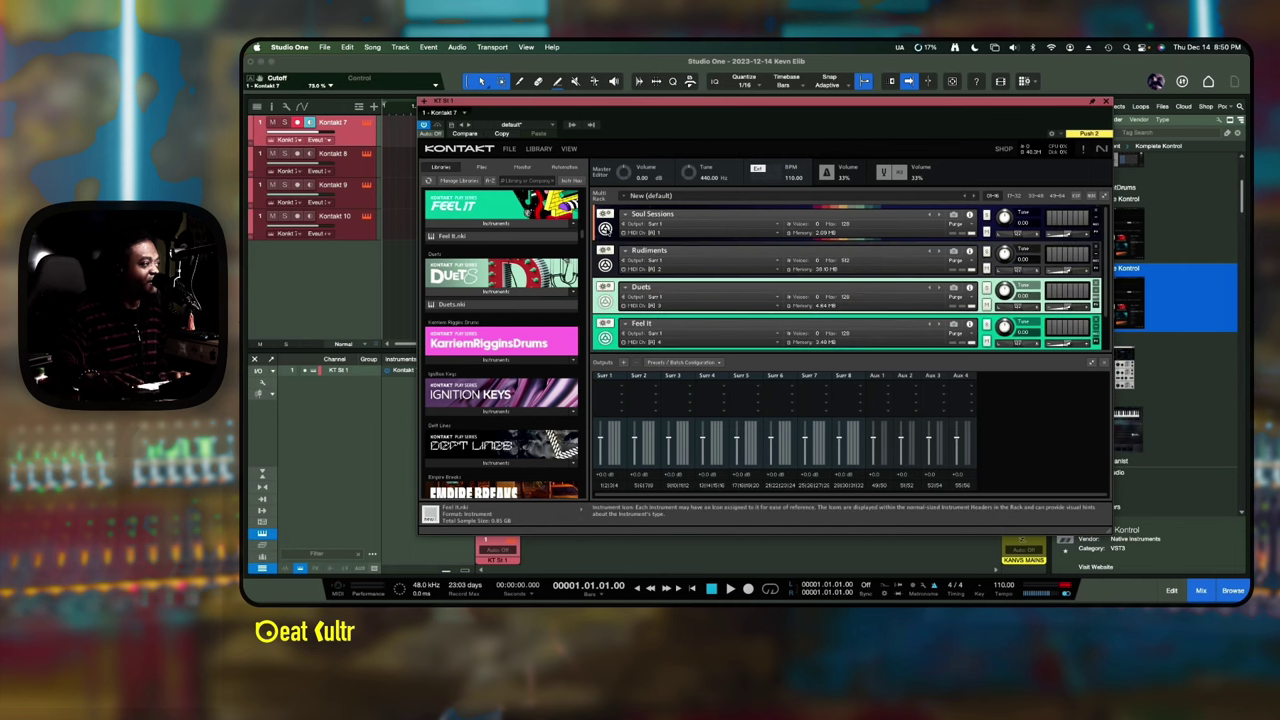
# - Create 16 stereo output channels from host output KT St 1 [1], deleting existing channels and making this the default configuration
pyautogui.click(624, 362)
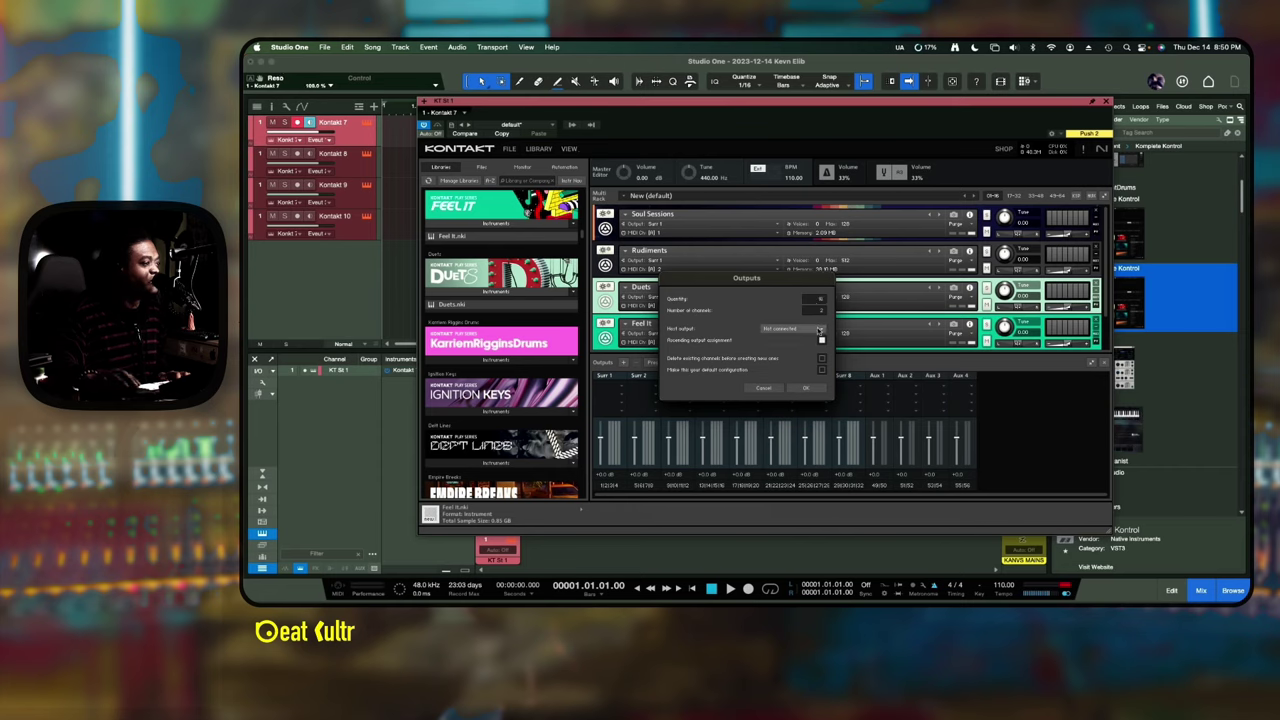
pyautogui.click(792, 329)
pyautogui.click(760, 310)
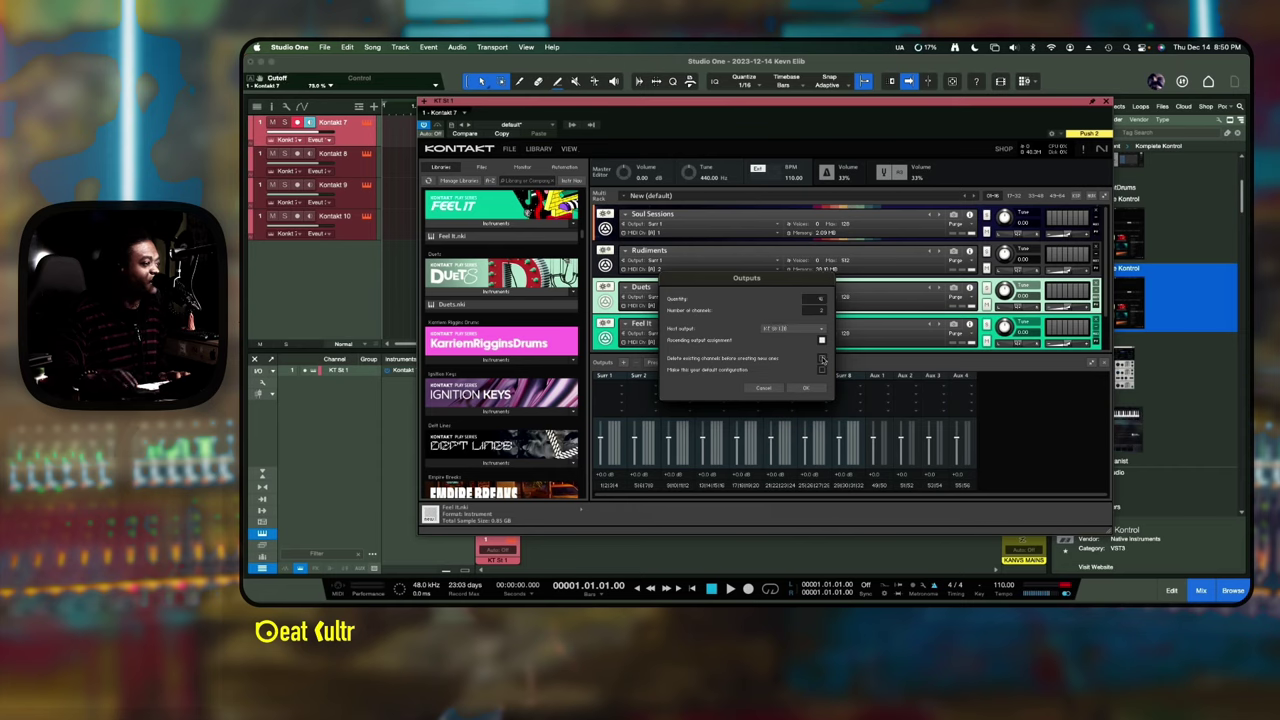
pyautogui.click(822, 359)
pyautogui.click(804, 388)
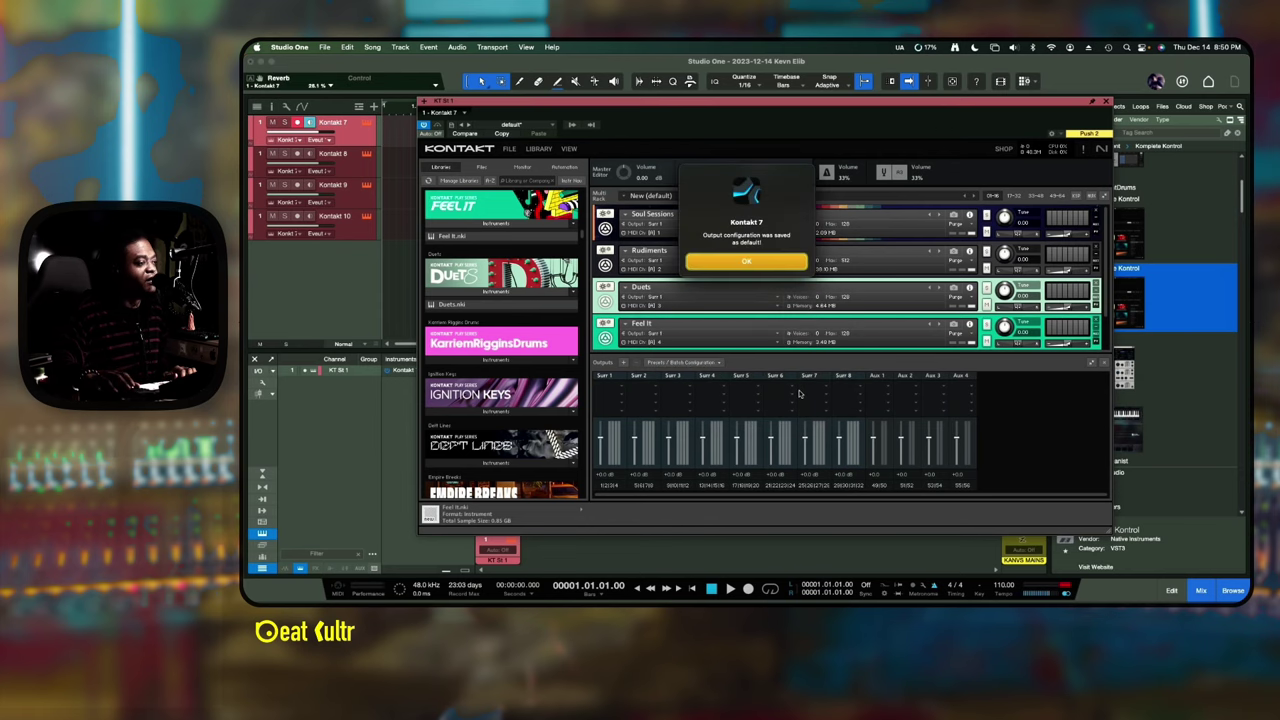
pyautogui.click(767, 262)
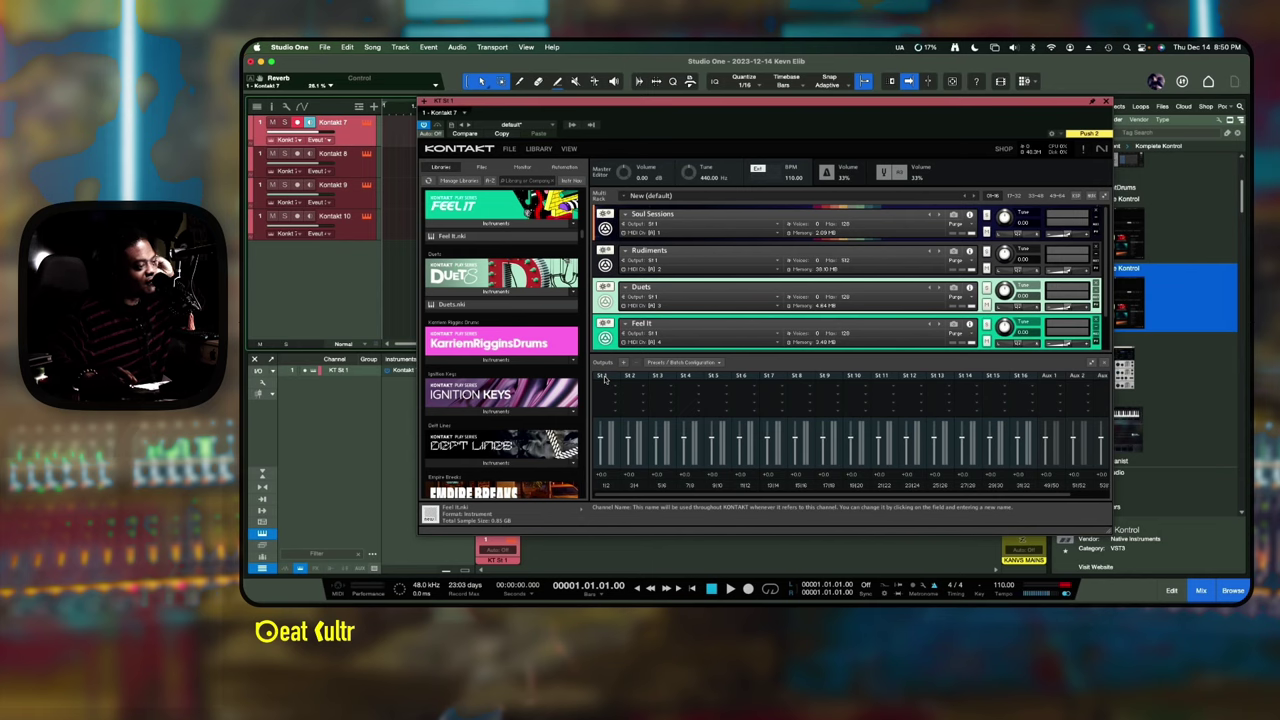
# - Run the batch function that clears the output section and creates one individual channel for each loaded instrument
pyautogui.click(710, 363)
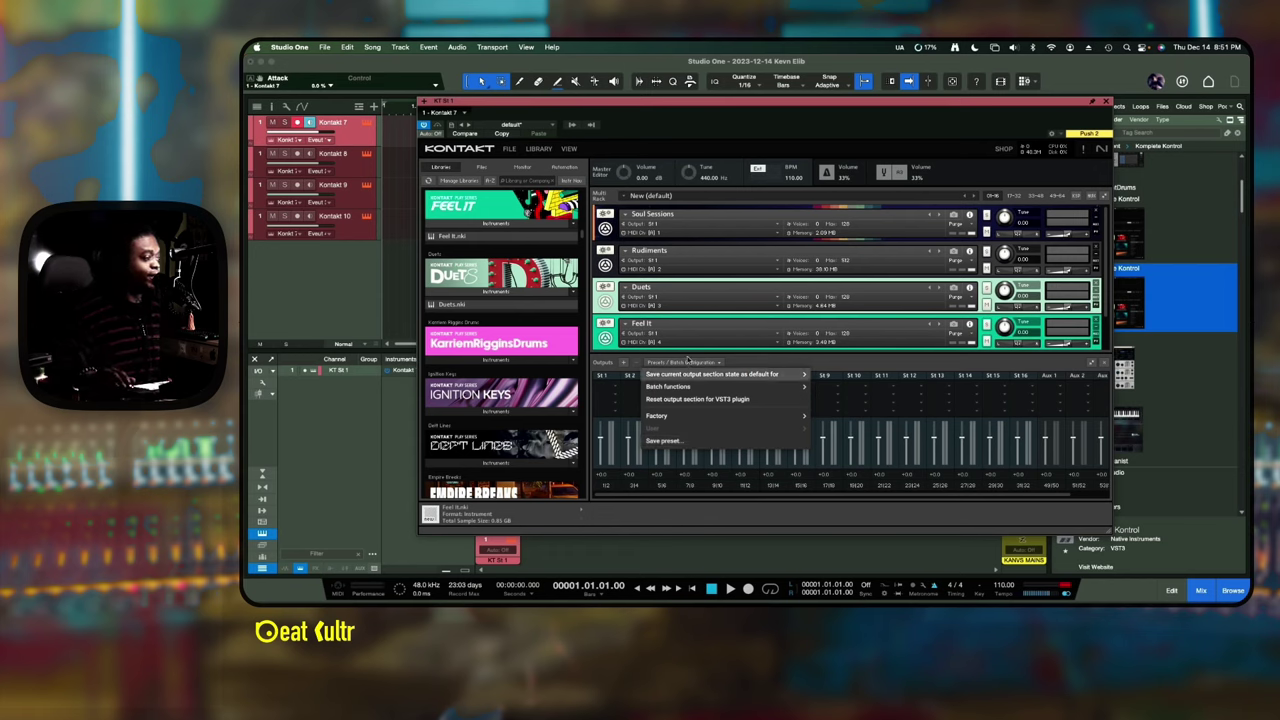
pyautogui.moveTo(723, 391)
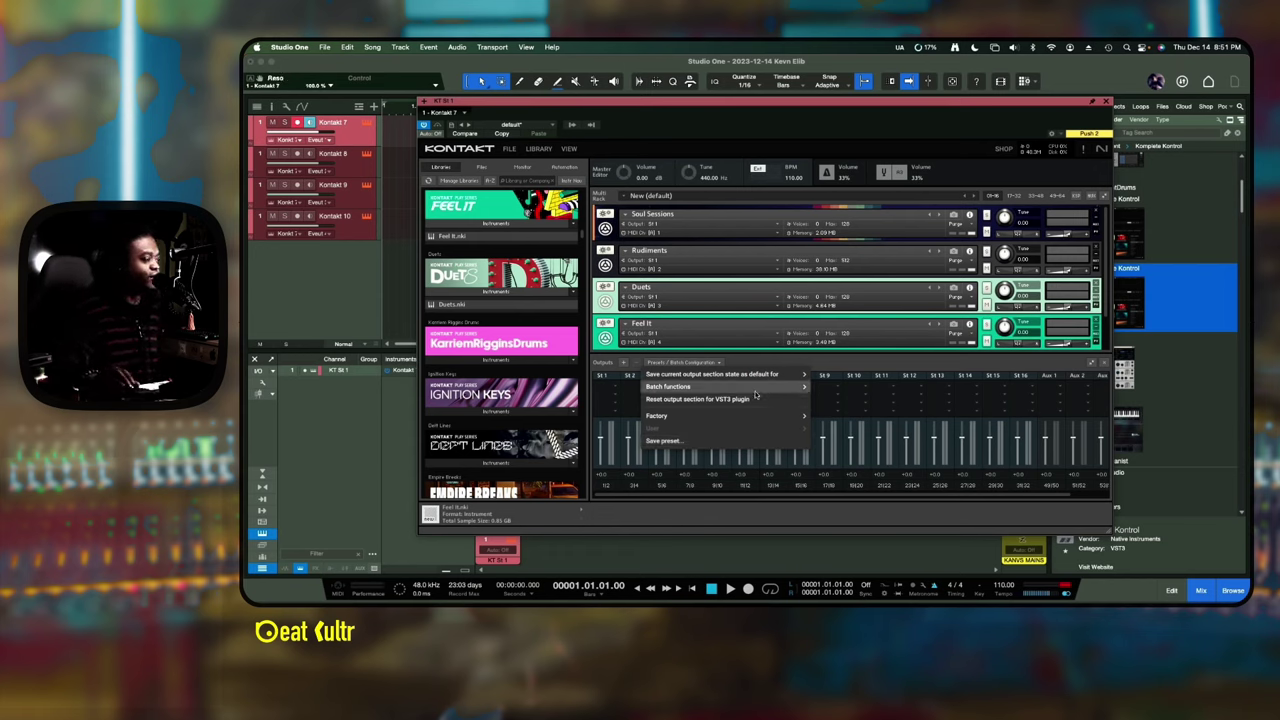
pyautogui.moveTo(776, 416)
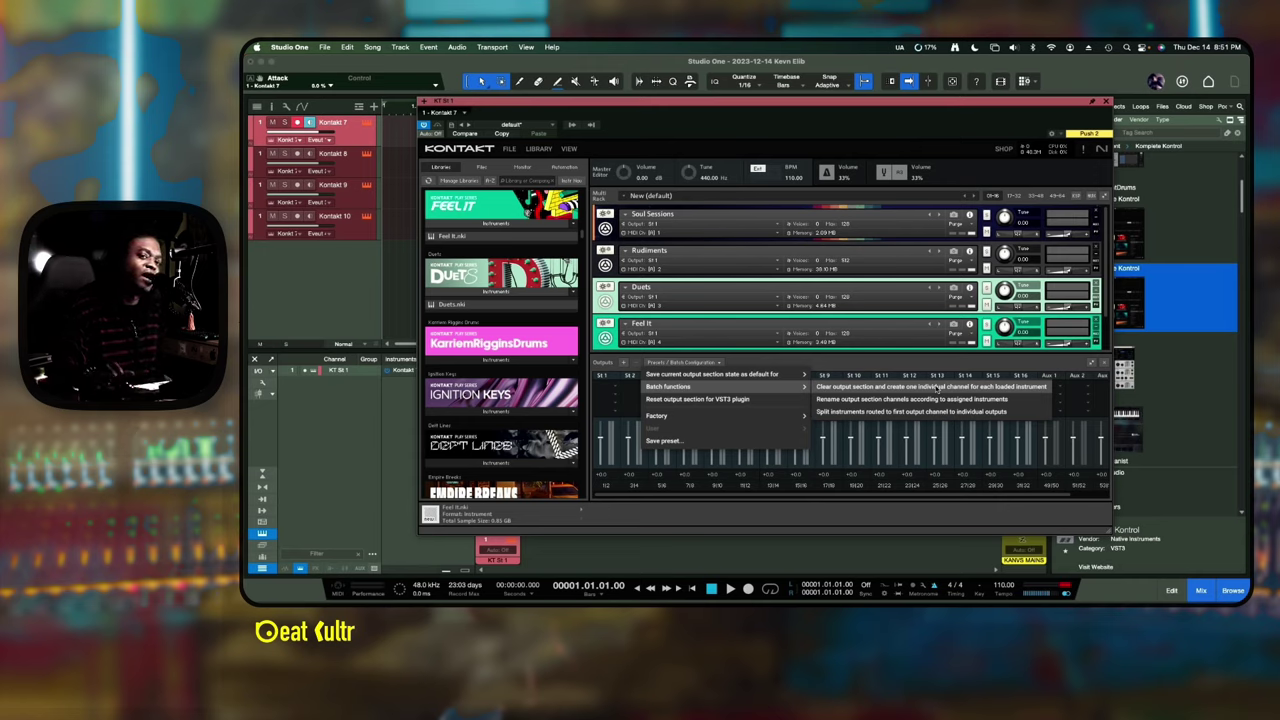
pyautogui.click(934, 387)
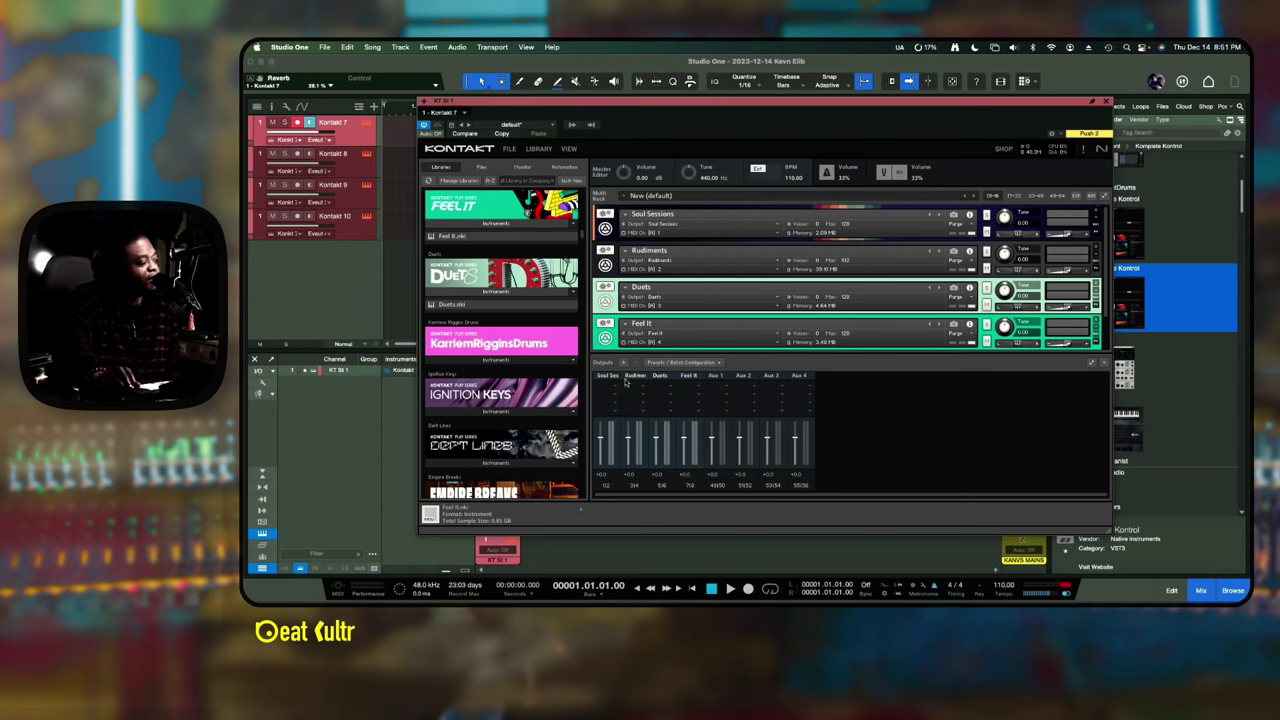
# - Load Ignition Keys from the library into the Kontakt rack beneath Feel It
pyautogui.moveTo(575, 102); pyautogui.dragTo(708, 88)
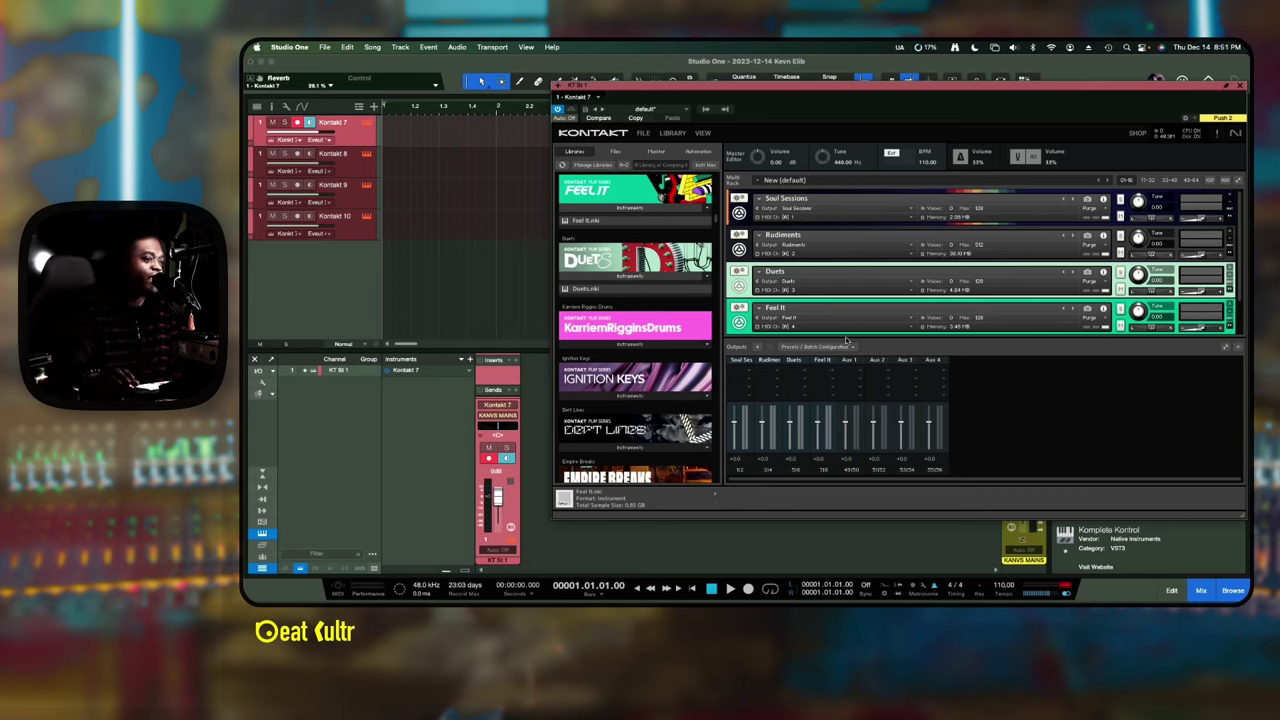
pyautogui.scroll(-2, 845, 290)
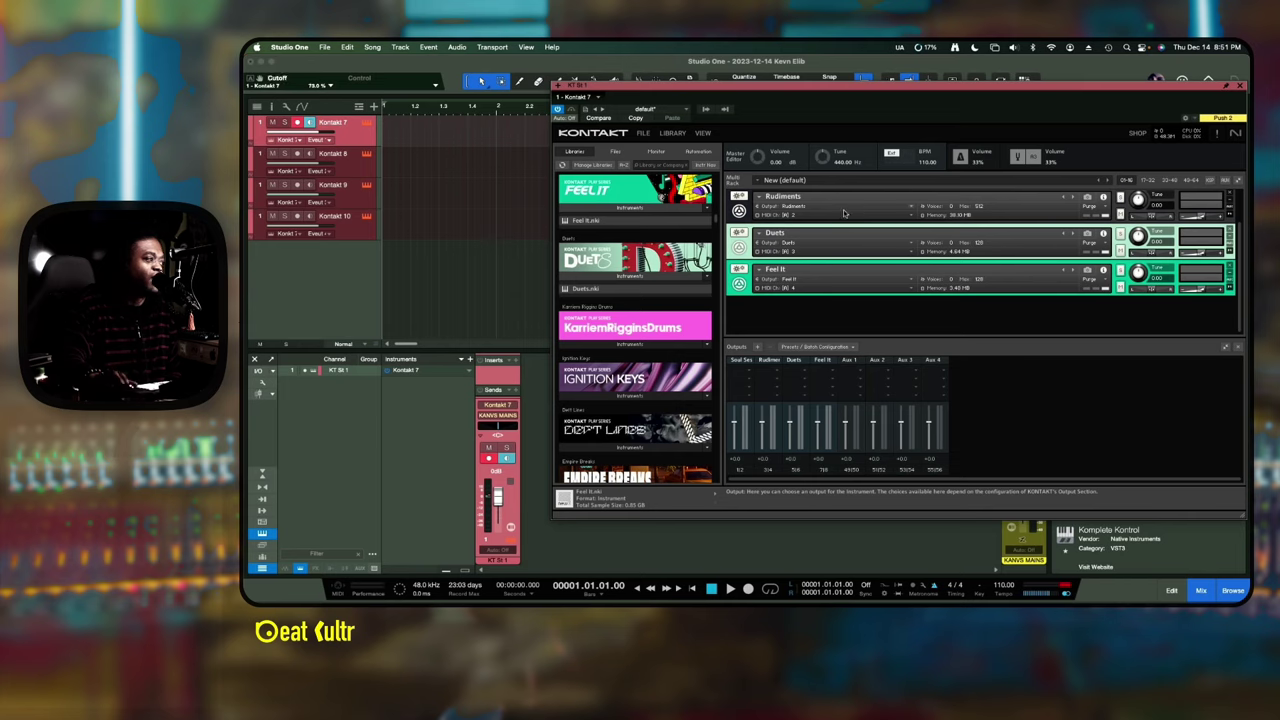
pyautogui.click(653, 397)
pyautogui.moveTo(620, 408); pyautogui.dragTo(757, 320)
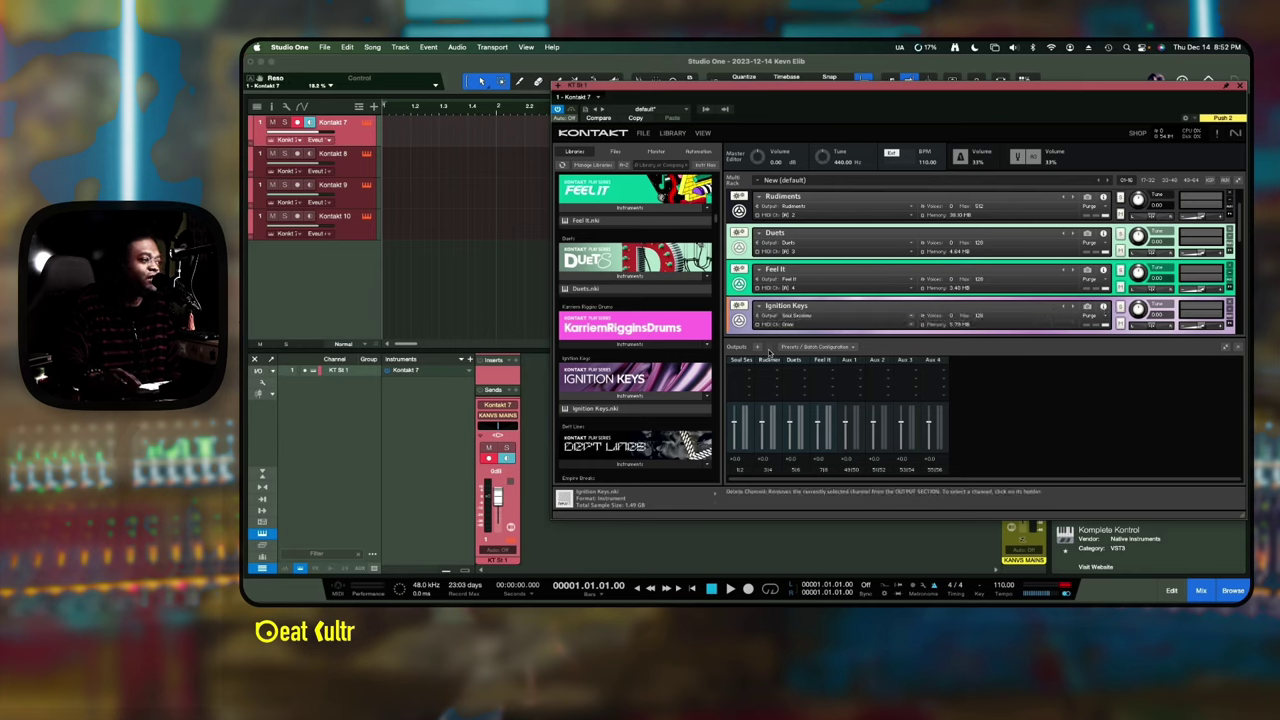
# - Rebuild the output section with the batch function that clears it and creates one individual channel per loaded instrument
pyautogui.click(797, 350)
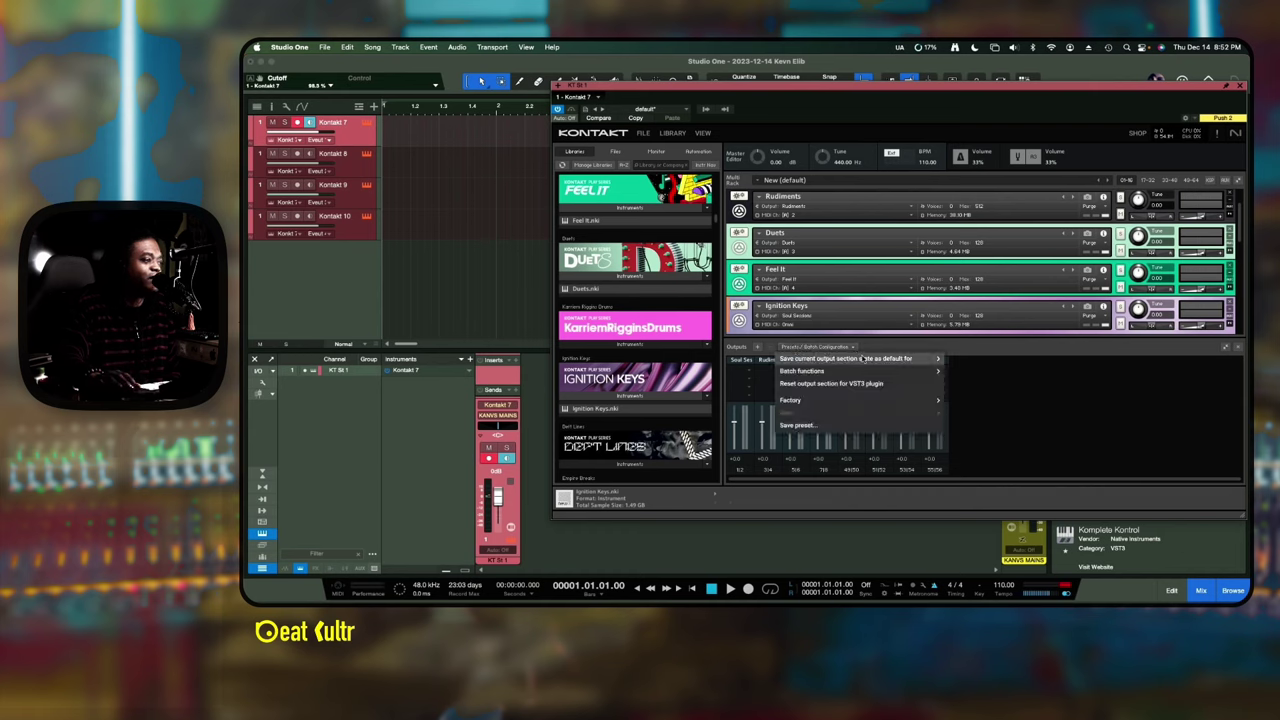
pyautogui.moveTo(863, 372)
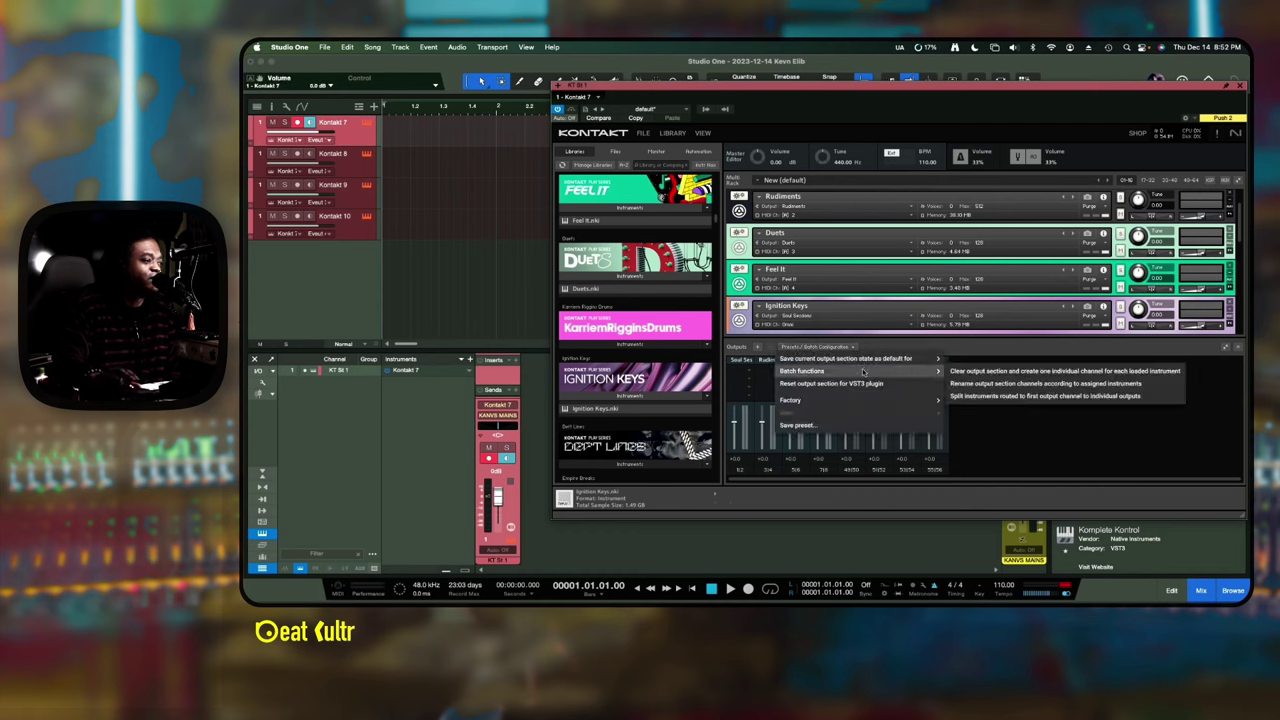
pyautogui.click(980, 374)
pyautogui.click(770, 279)
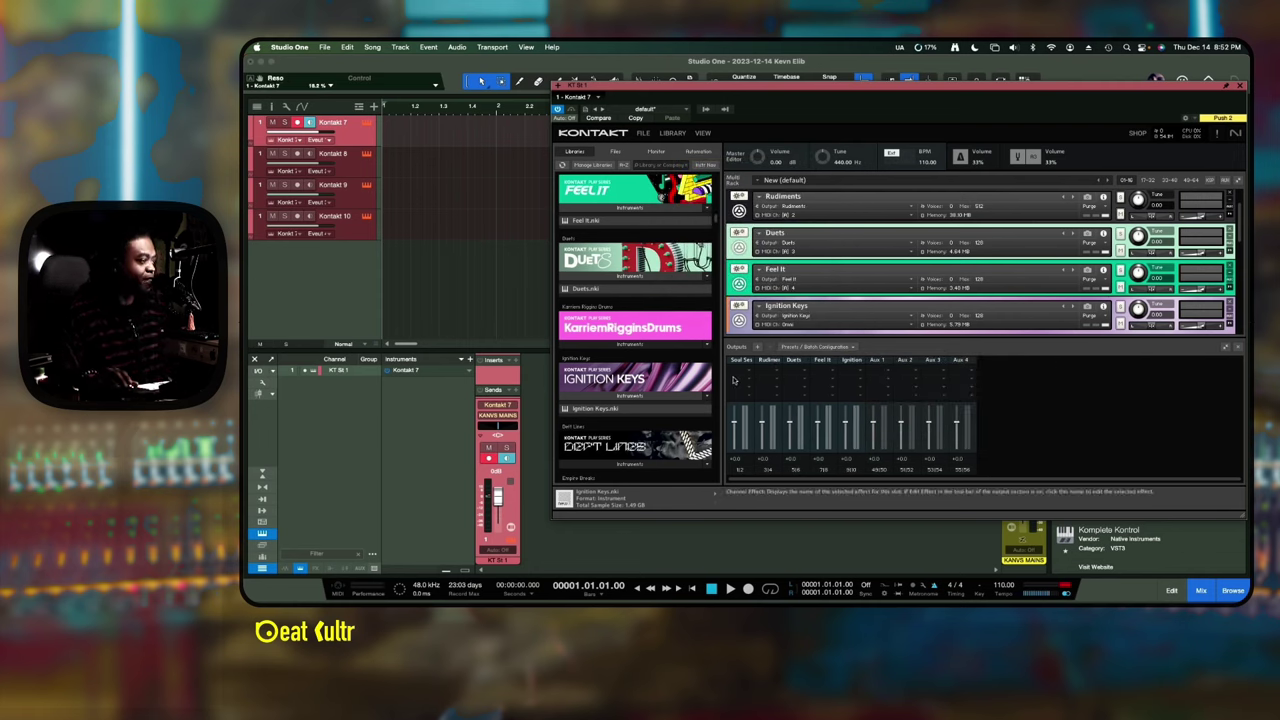
# - Set the MIDI channel of Ignition Keys in the rack to Port A, channel 5
pyautogui.scroll(1, 793, 243)
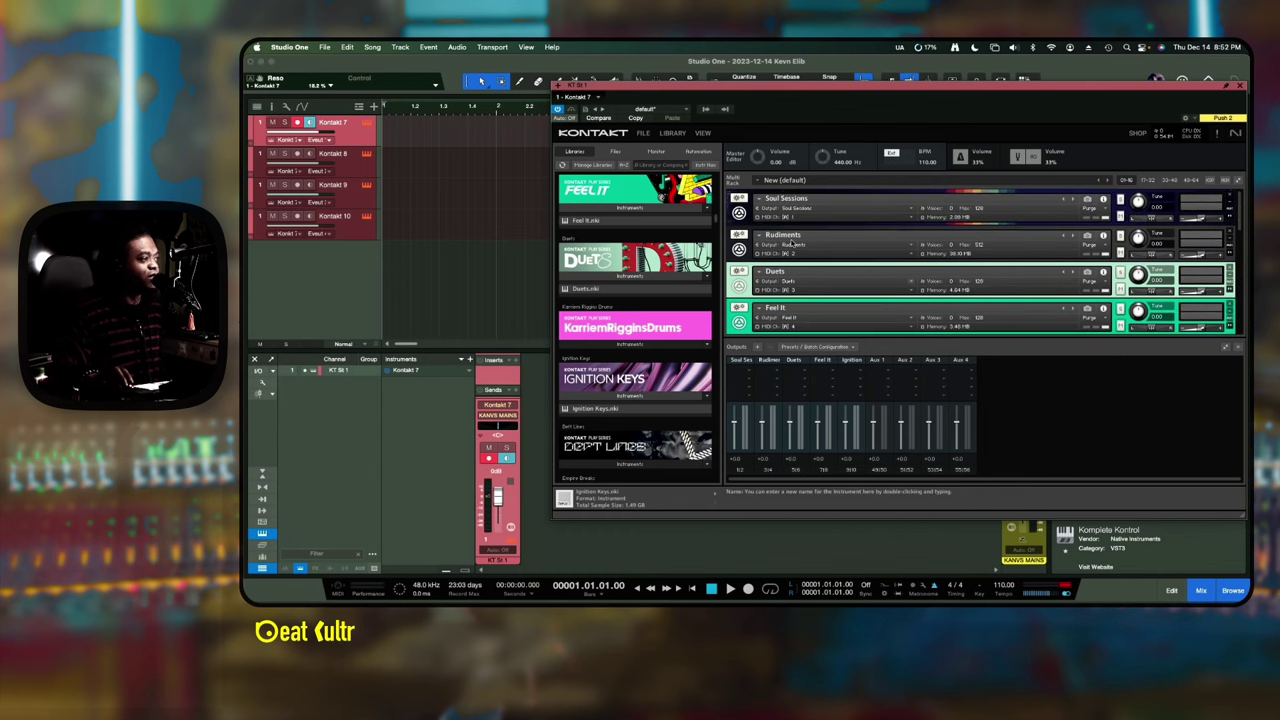
pyautogui.scroll(-1, 793, 243)
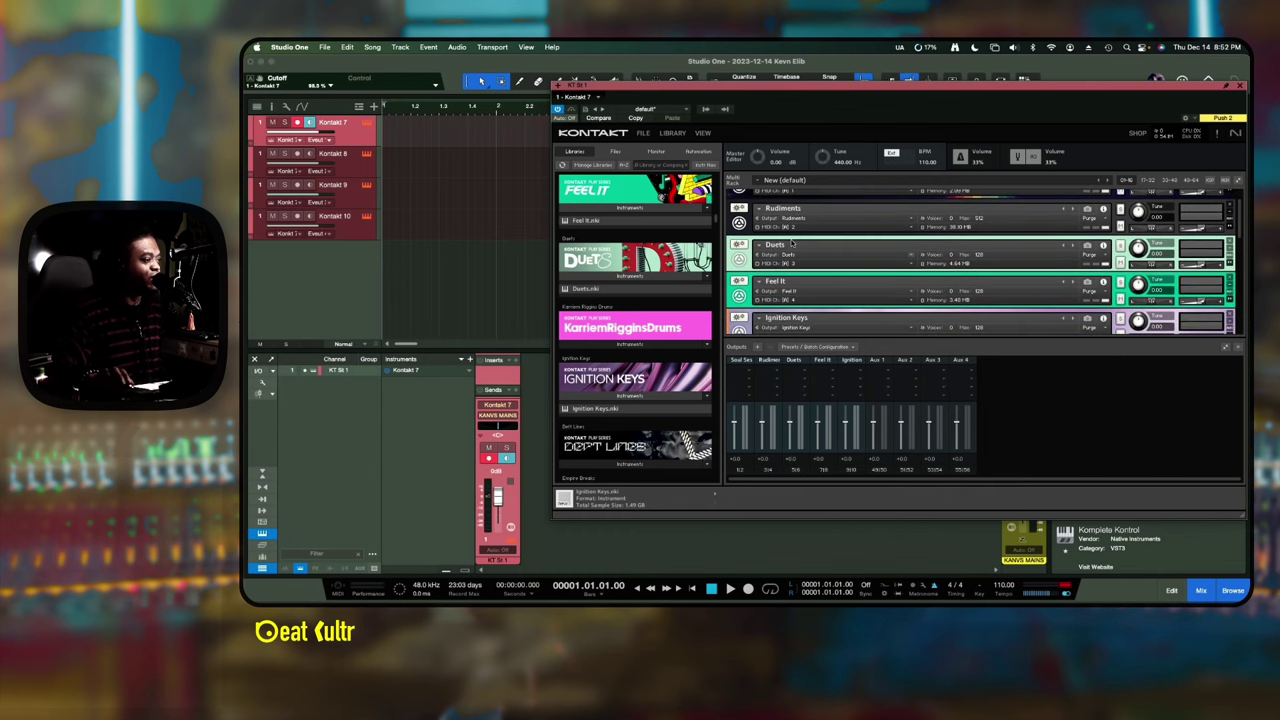
pyautogui.scroll(-3, 859, 220)
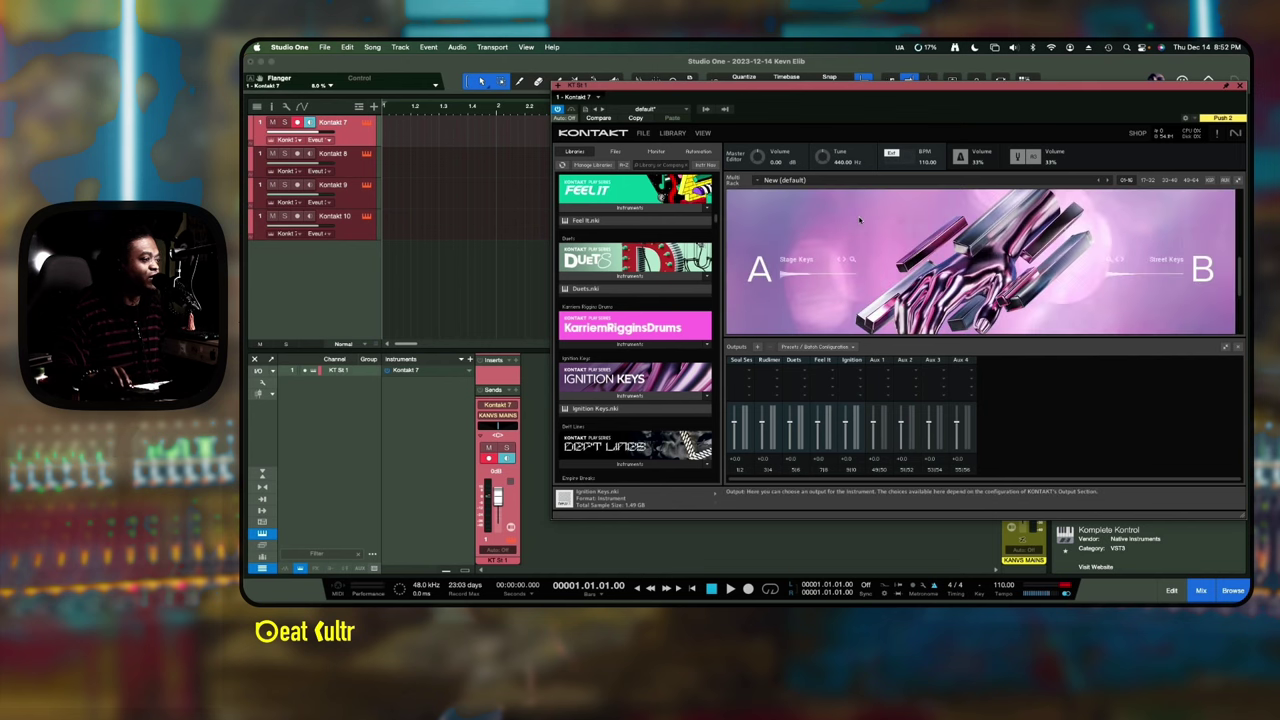
pyautogui.scroll(3, 859, 220)
pyautogui.scroll(-1, 859, 220)
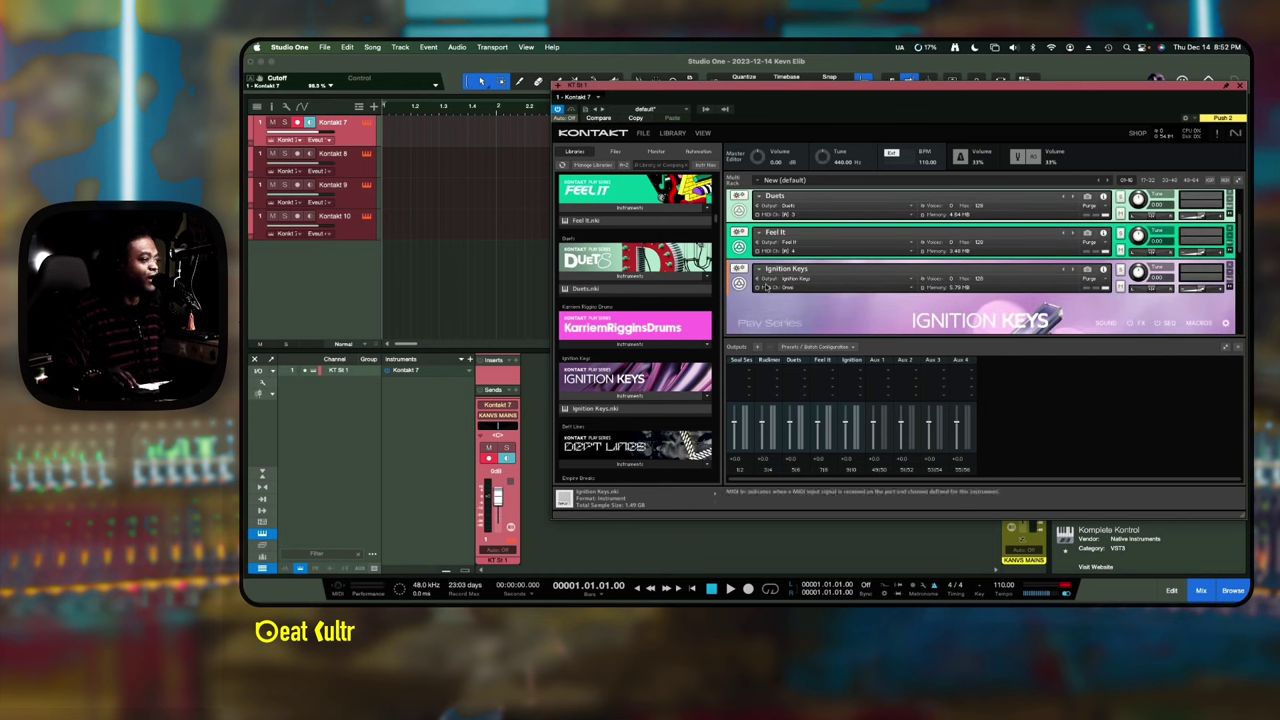
pyautogui.click(814, 289)
pyautogui.moveTo(831, 311)
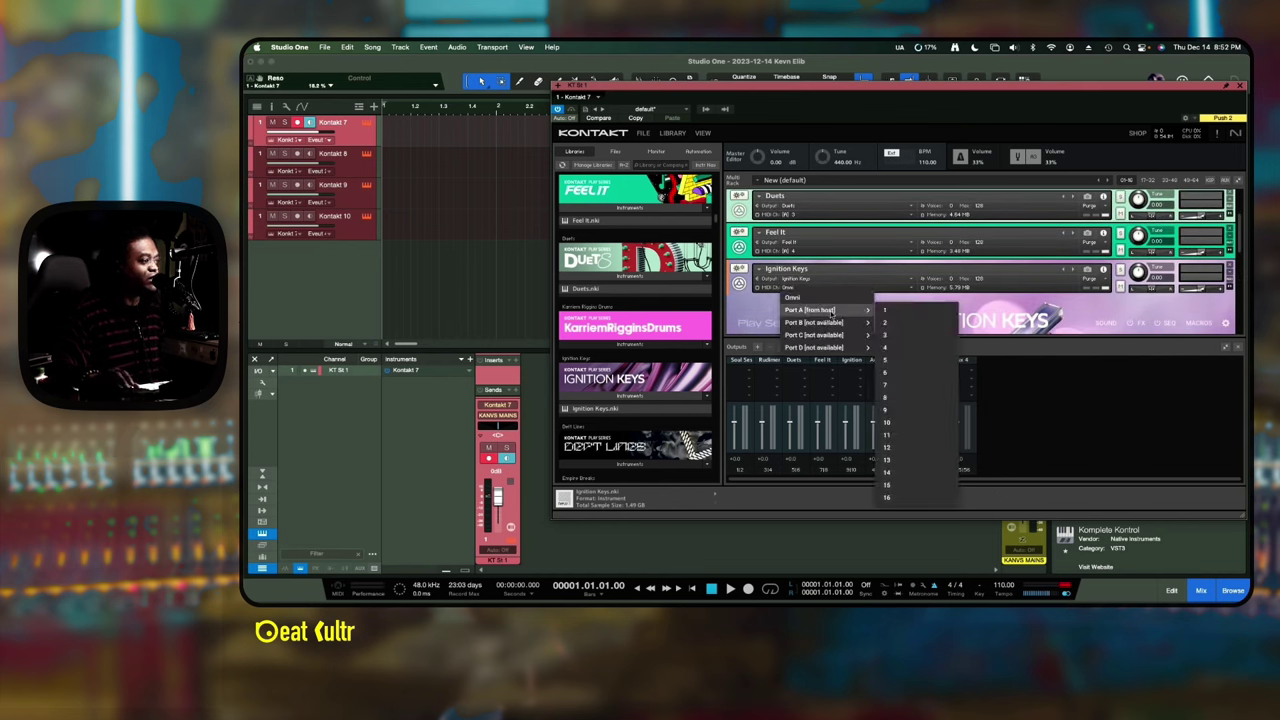
pyautogui.click(918, 360)
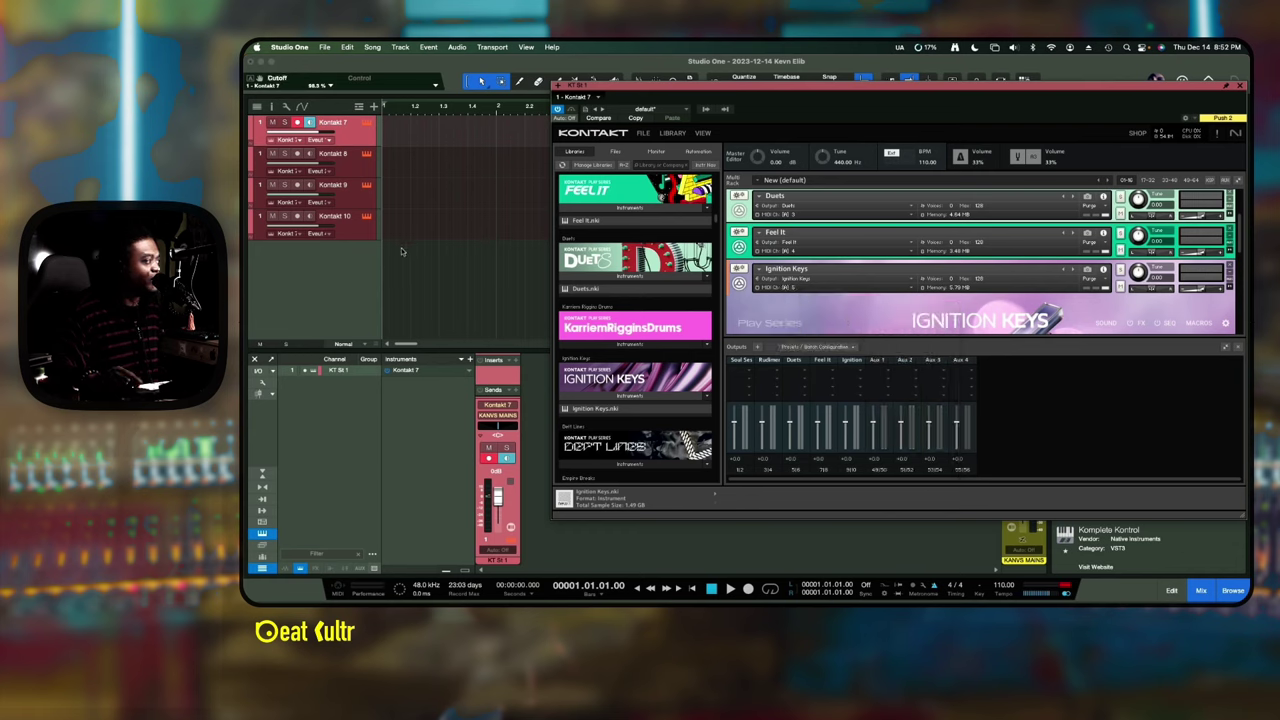
# - Duplicate the Kontakt 10 track and set the new Kontakt 11 track to Event Input 5
pyautogui.click(354, 233)
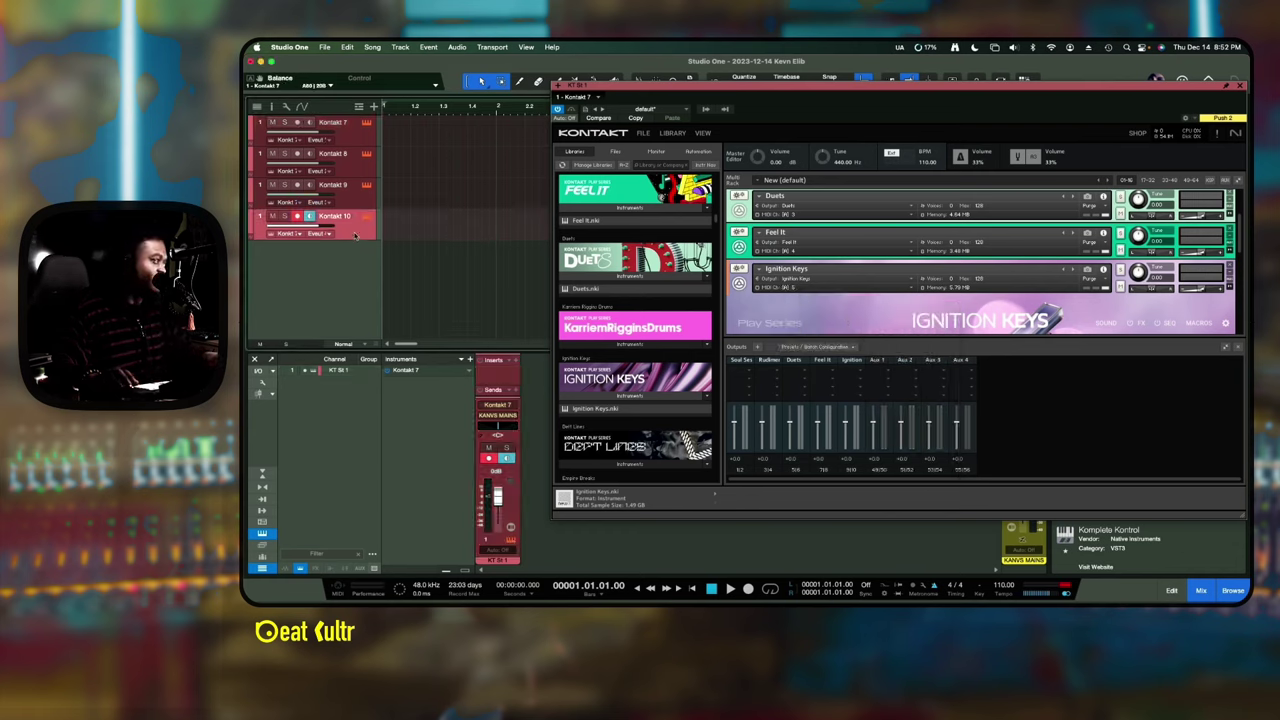
pyautogui.hotkey('shift', 'd')
pyautogui.click(333, 266)
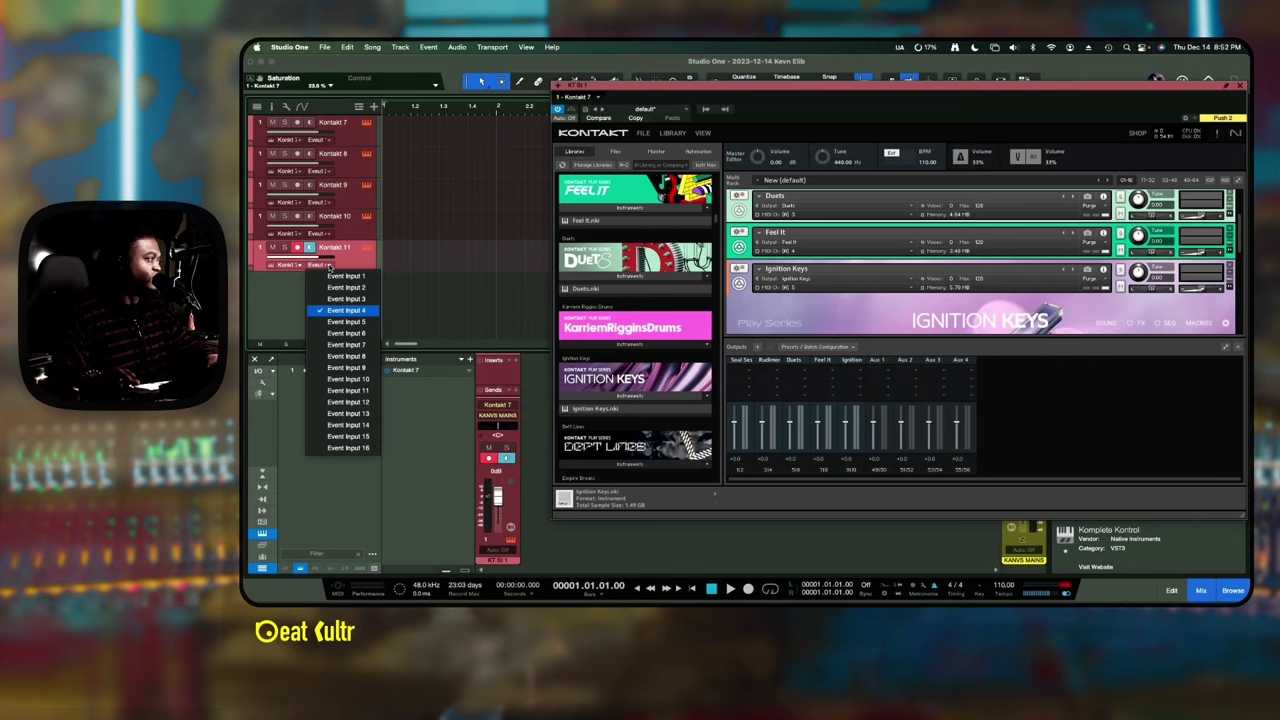
pyautogui.click(340, 322)
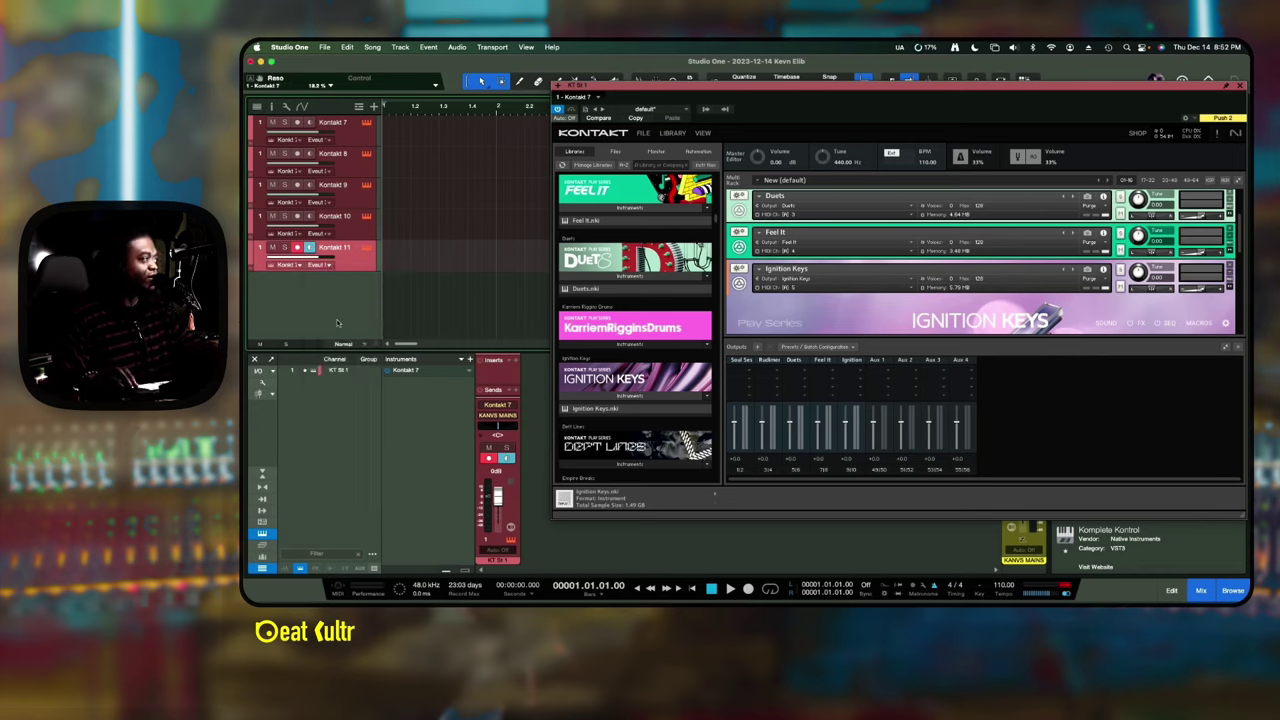
# - Collapse the Ignition Keys interface and run the batch function that splits instruments routed to the first output channel to individual outputs
pyautogui.click(740, 283)
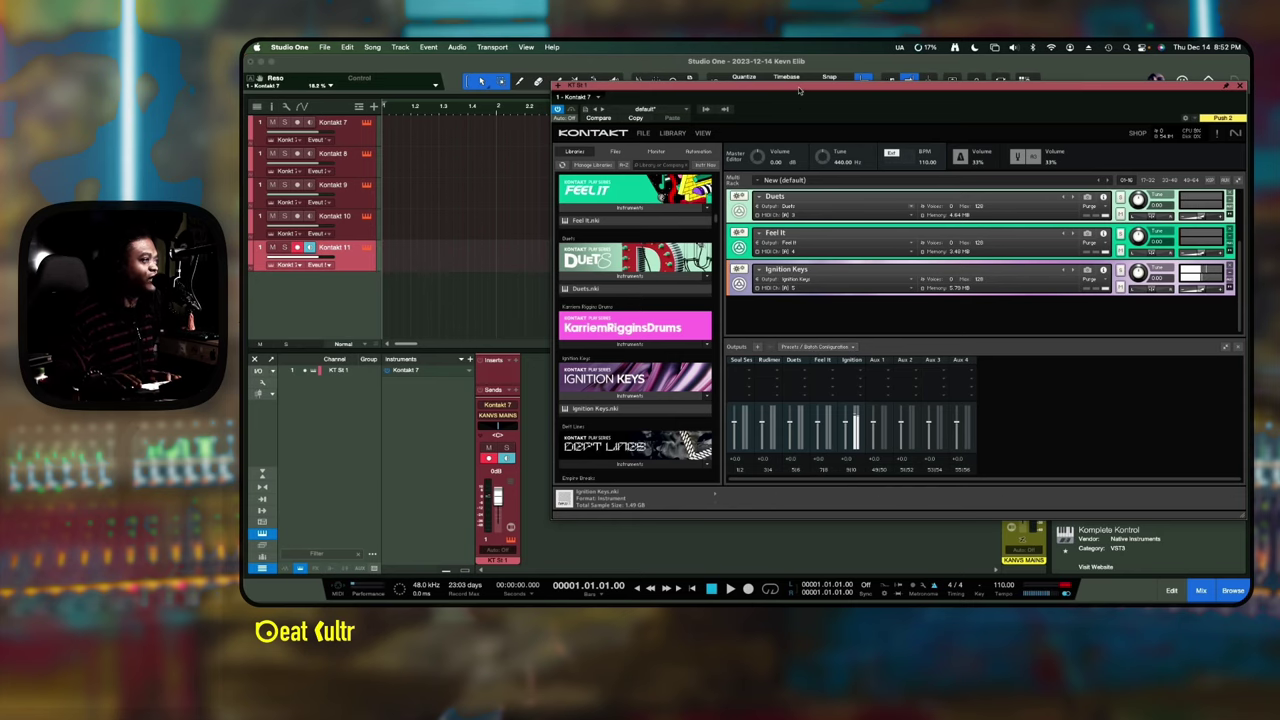
pyautogui.moveTo(798, 100); pyautogui.dragTo(700, 95)
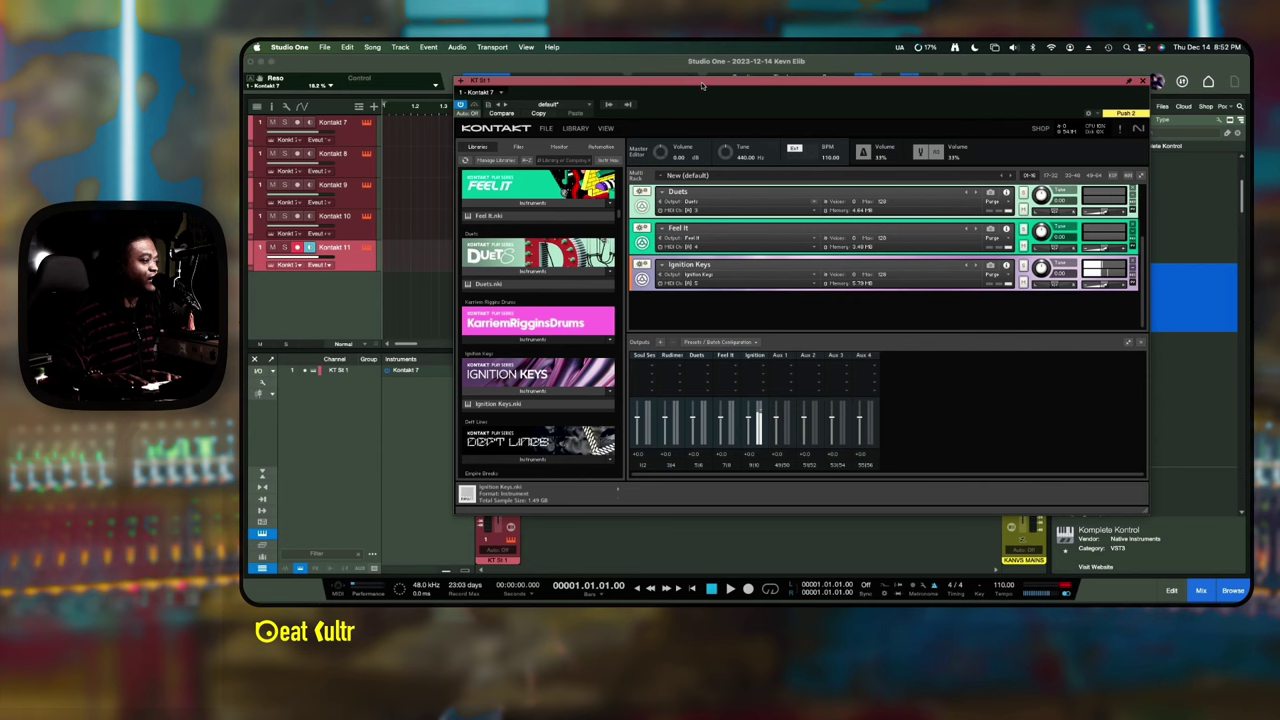
pyautogui.click(743, 343)
pyautogui.moveTo(744, 366)
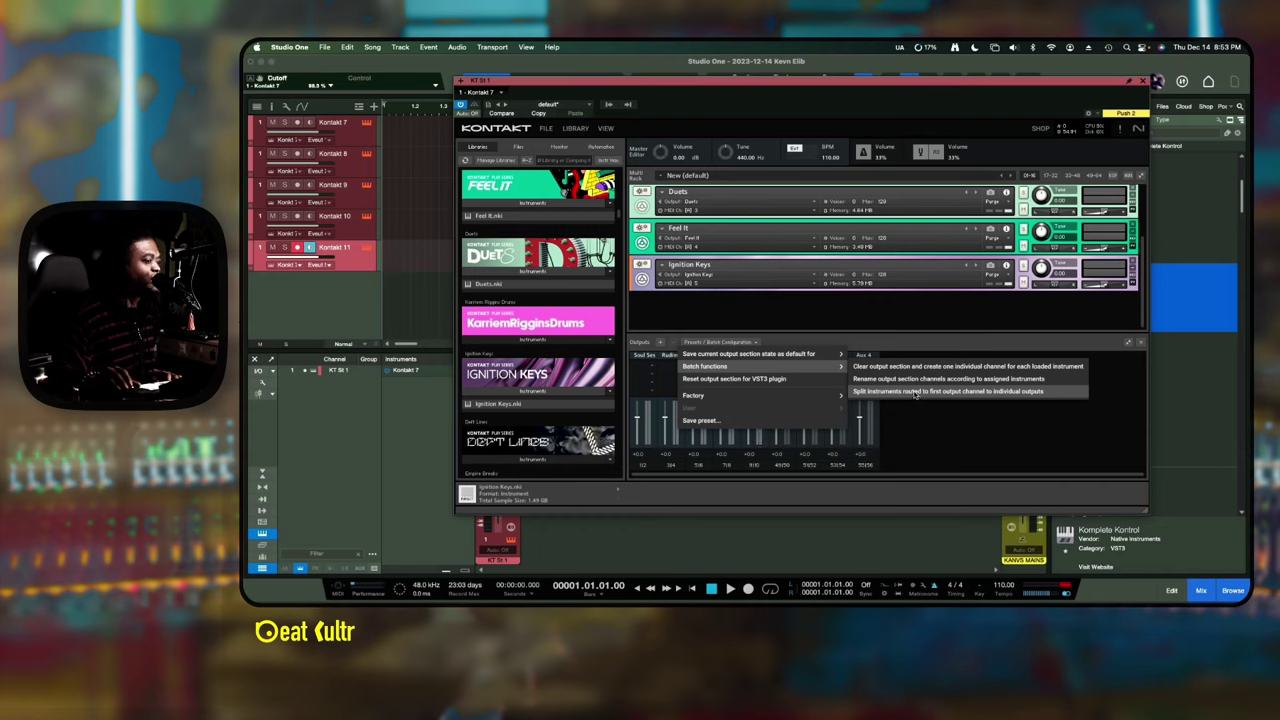
pyautogui.click(914, 392)
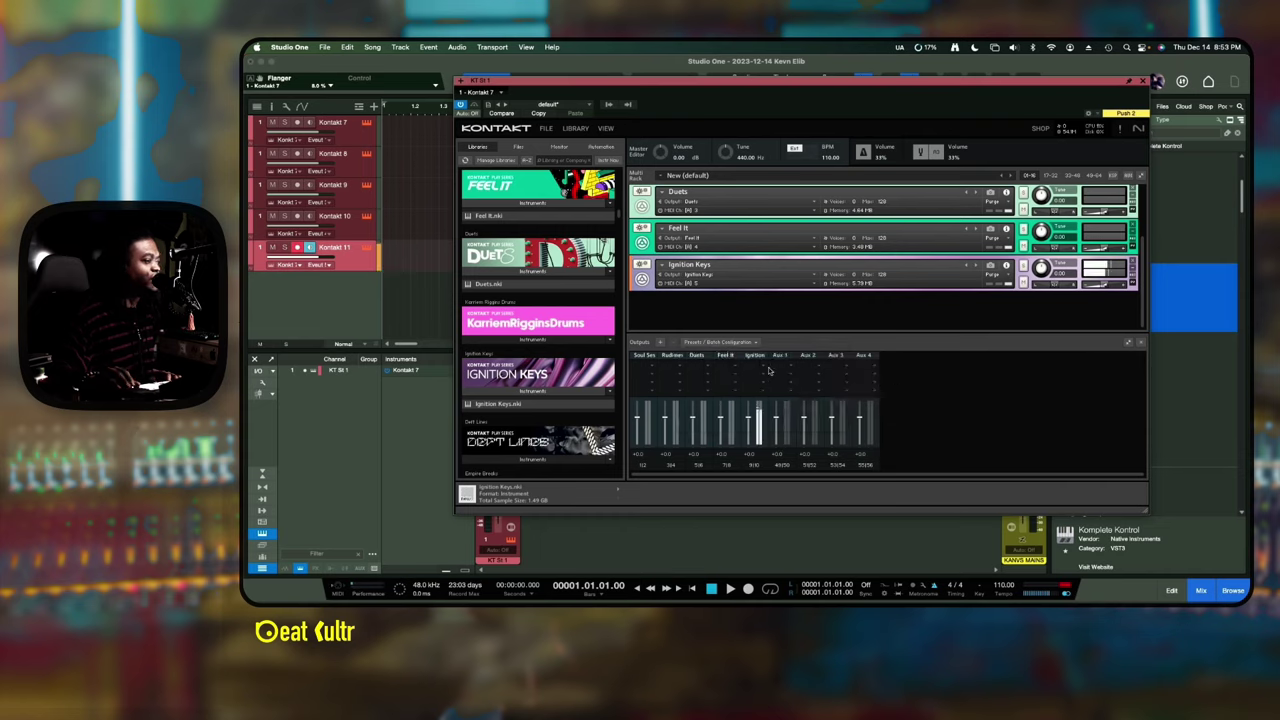
# - Select the Kontakt 7 and Kontakt 8 tracks in turn to check their level meters in Kontakt's output section
pyautogui.click(353, 136)
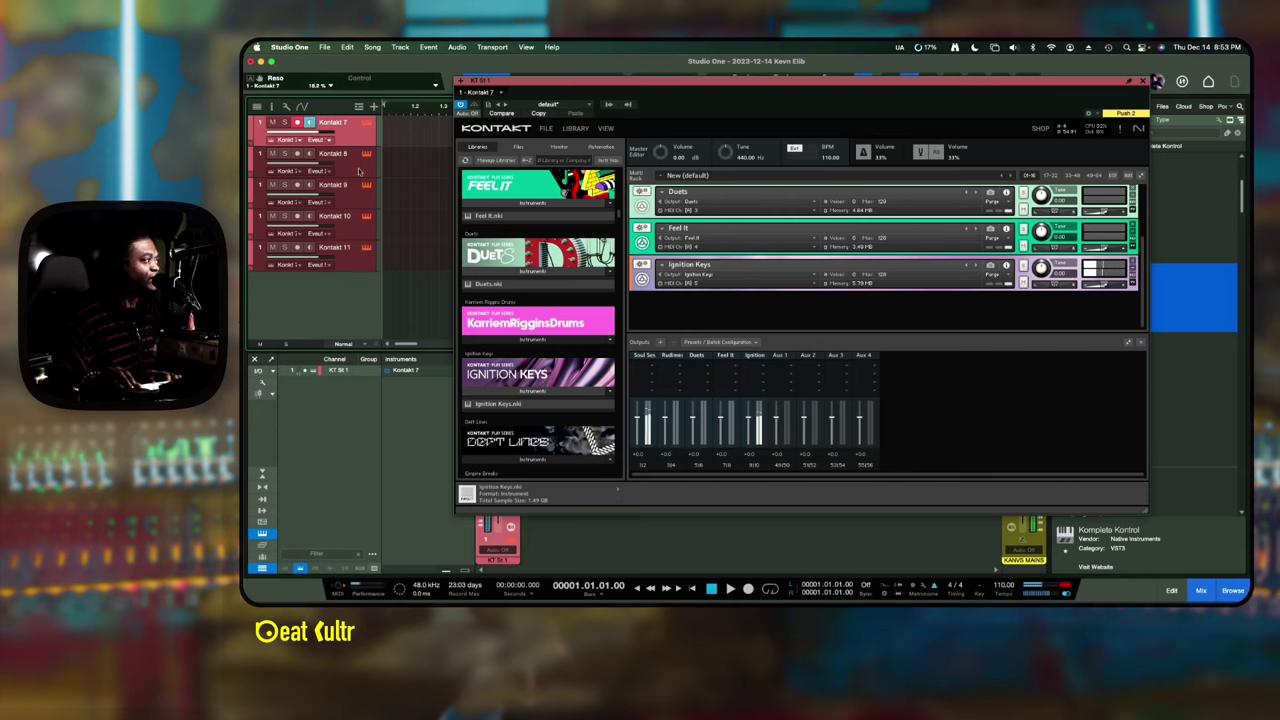
pyautogui.click(359, 172)
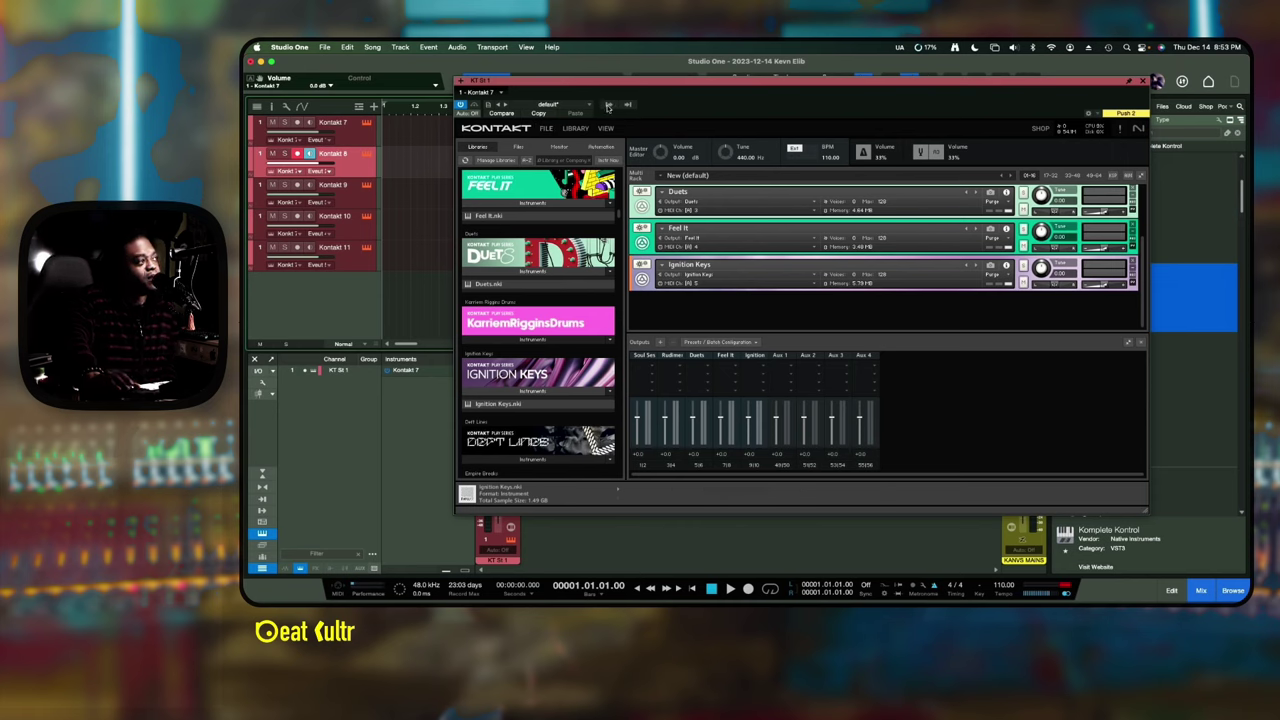
# - Activate the Kontakt plug-in outputs KT St 2 through KT St 8 as channels in the Studio One mixer
pyautogui.click(608, 107)
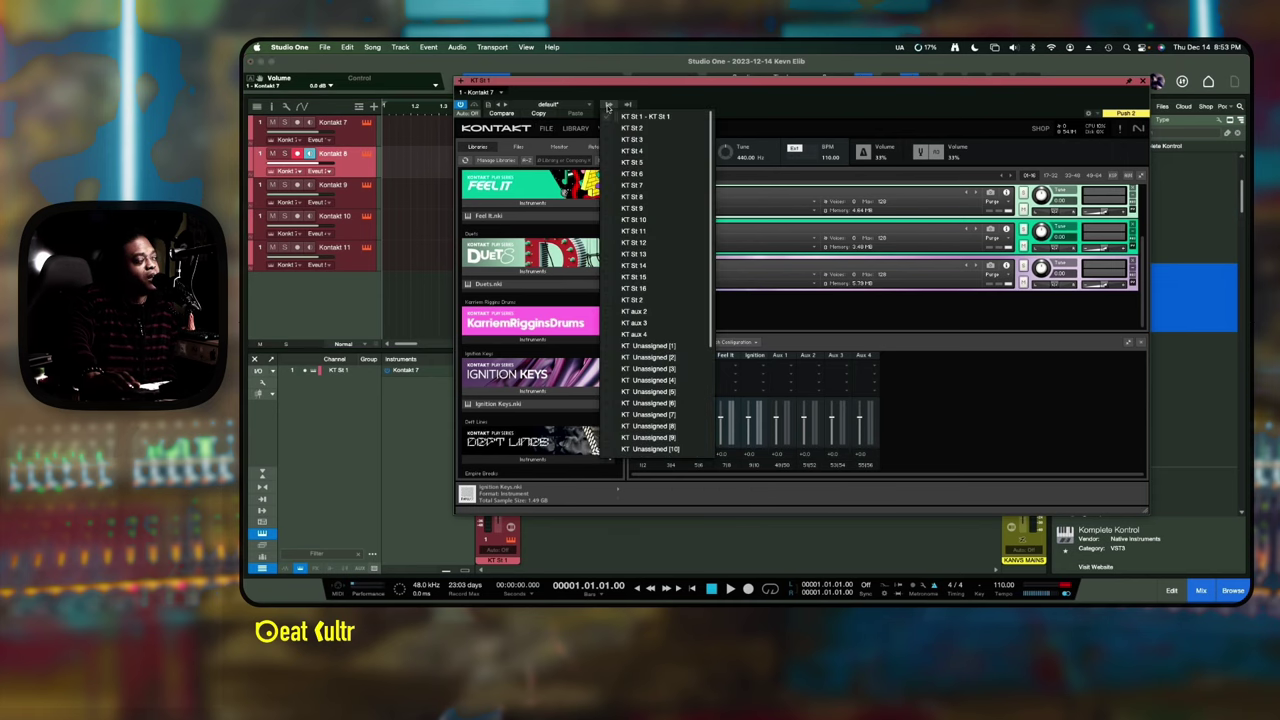
pyautogui.click(606, 162)
pyautogui.click(606, 173)
pyautogui.click(606, 185)
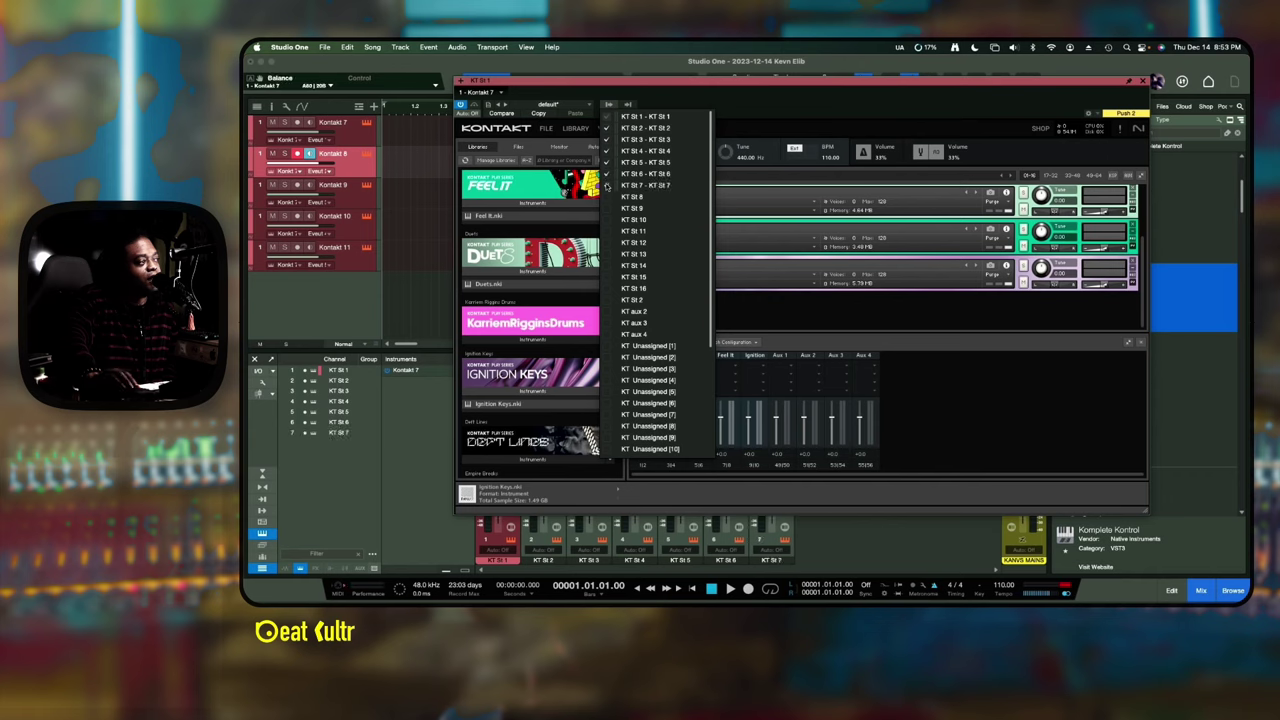
pyautogui.click(606, 196)
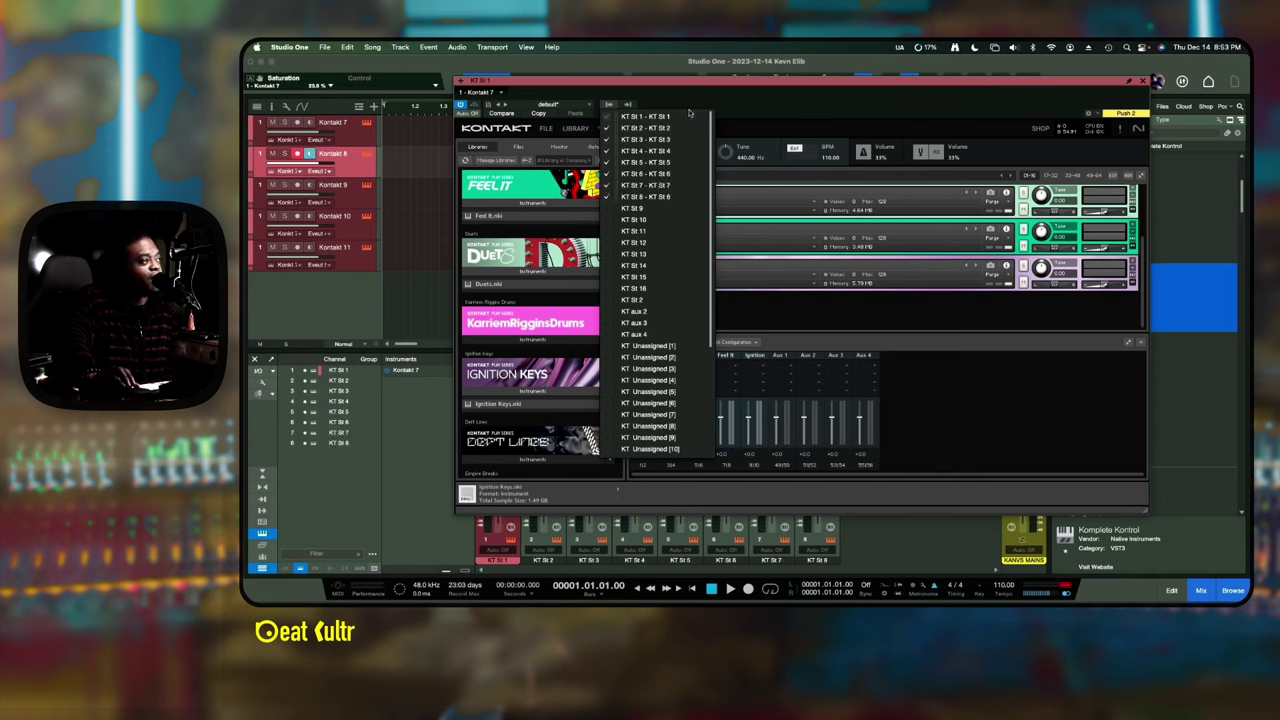
pyautogui.click(690, 102)
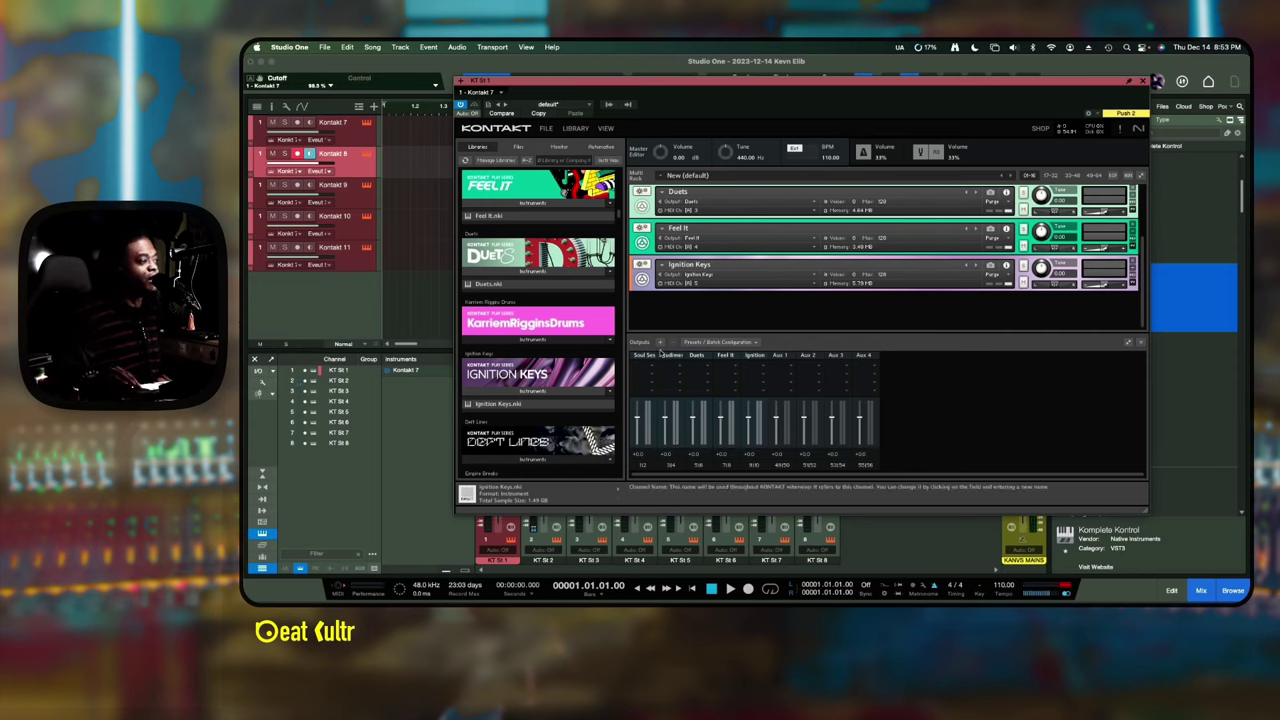
# - Examine the host output choices in Kontakt's new output channel settings, and cancel without adding a channel
pyautogui.click(661, 344)
pyautogui.click(793, 329)
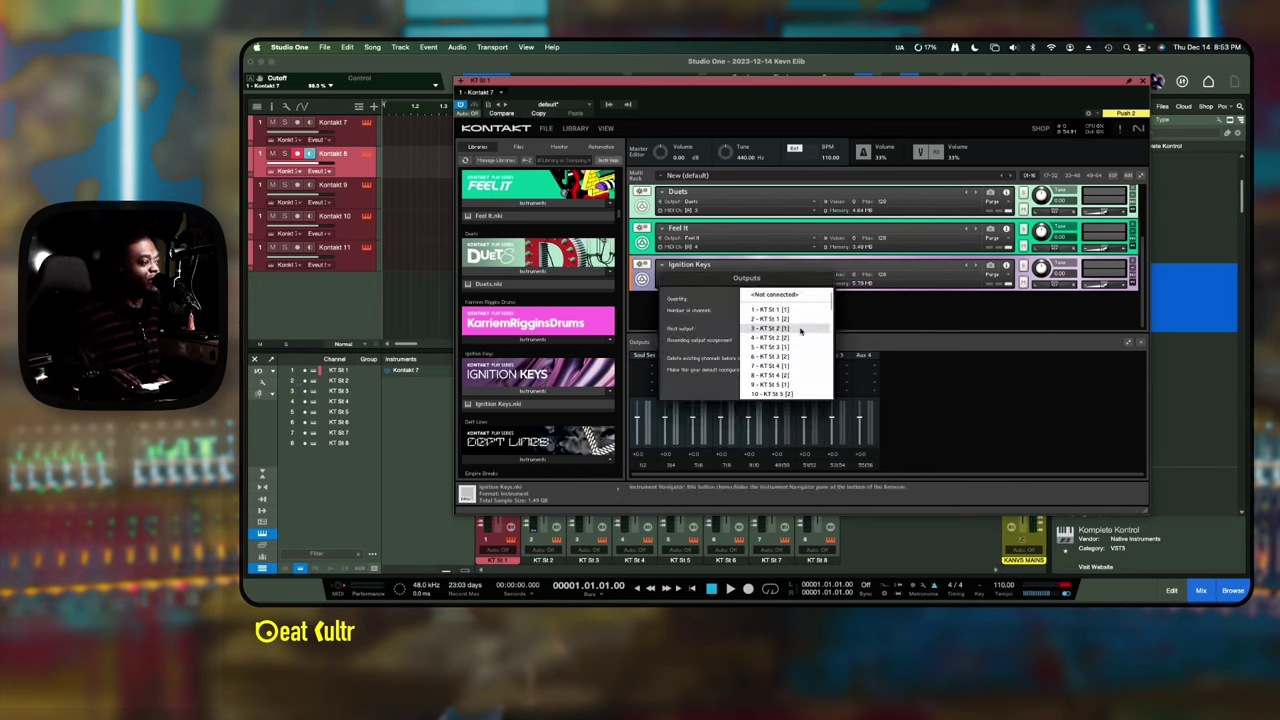
pyautogui.click(728, 294)
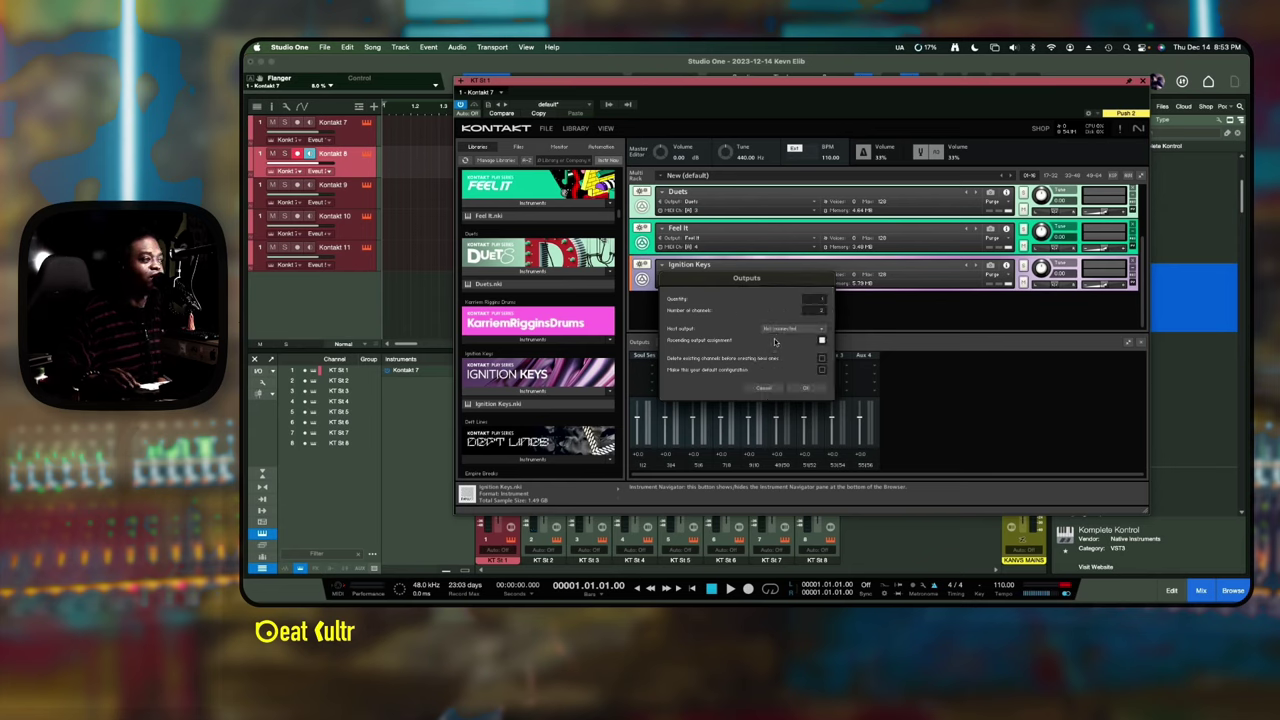
pyautogui.click(785, 329)
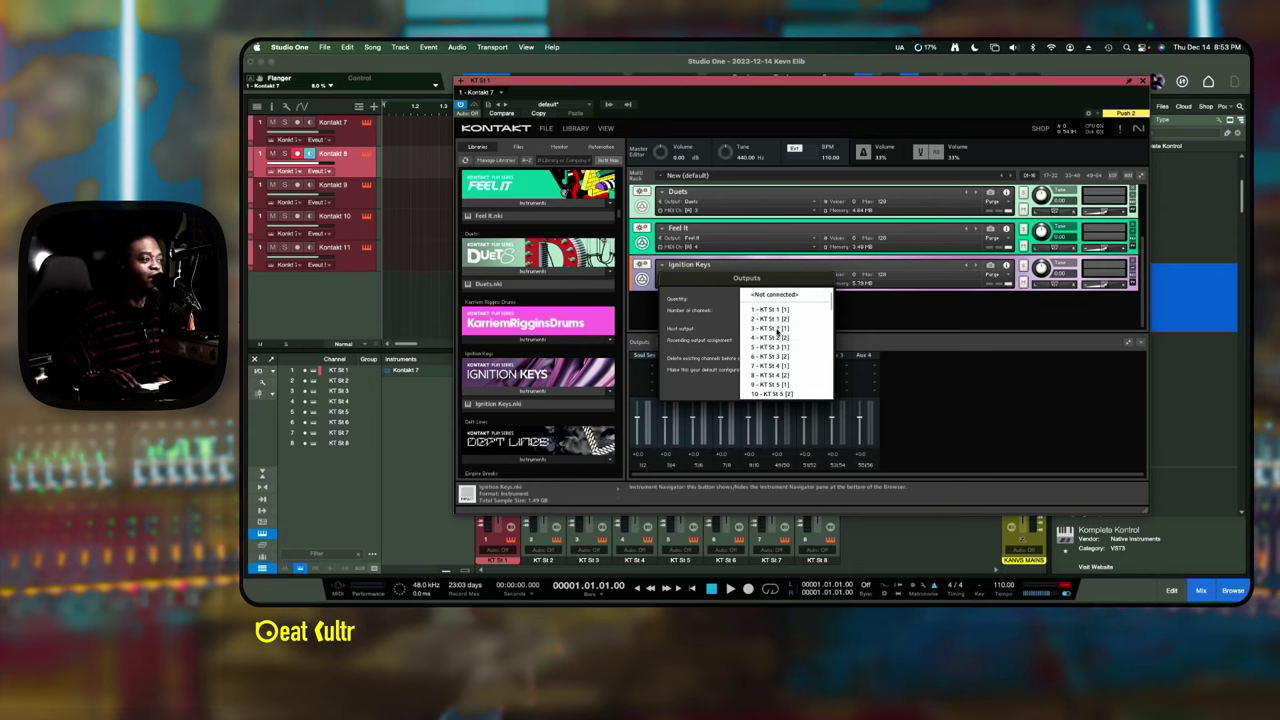
pyautogui.click(701, 366)
pyautogui.click(760, 390)
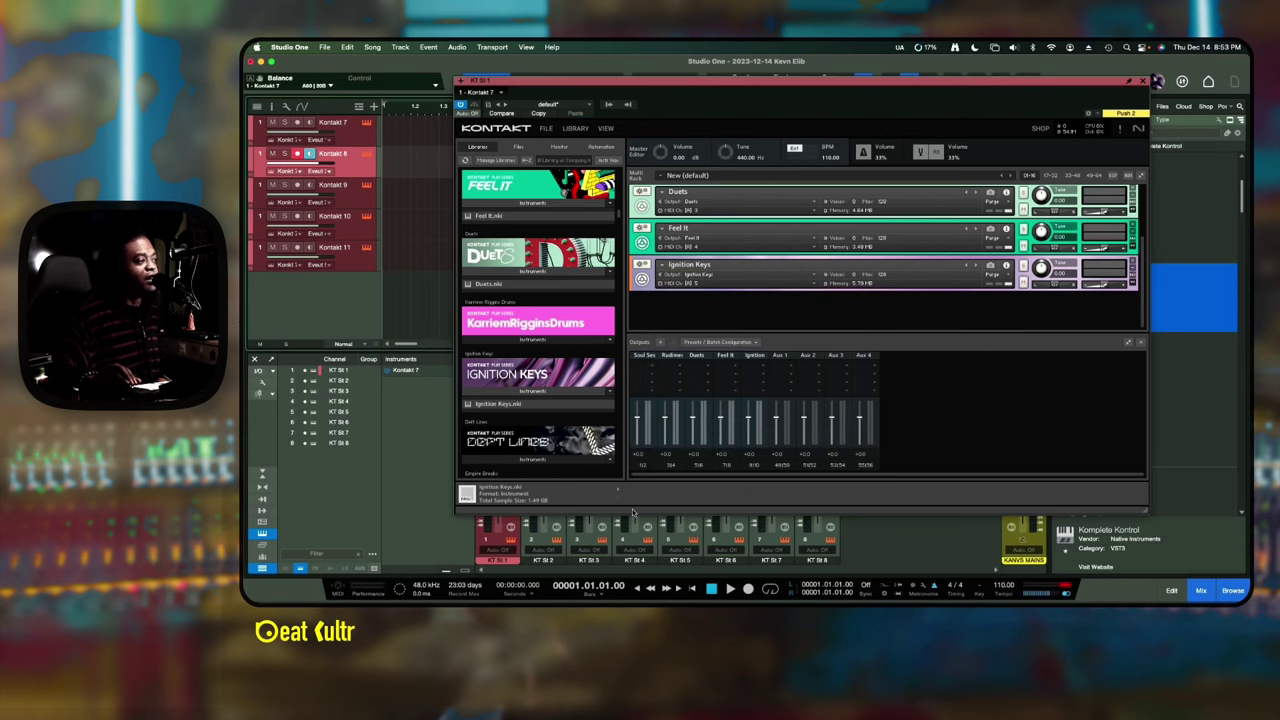
# - Uncover the mixer and select the Kontakt 9, 10 and 11 tracks in turn to check their separate channel meters
pyautogui.moveTo(647, 82); pyautogui.dragTo(793, 63)
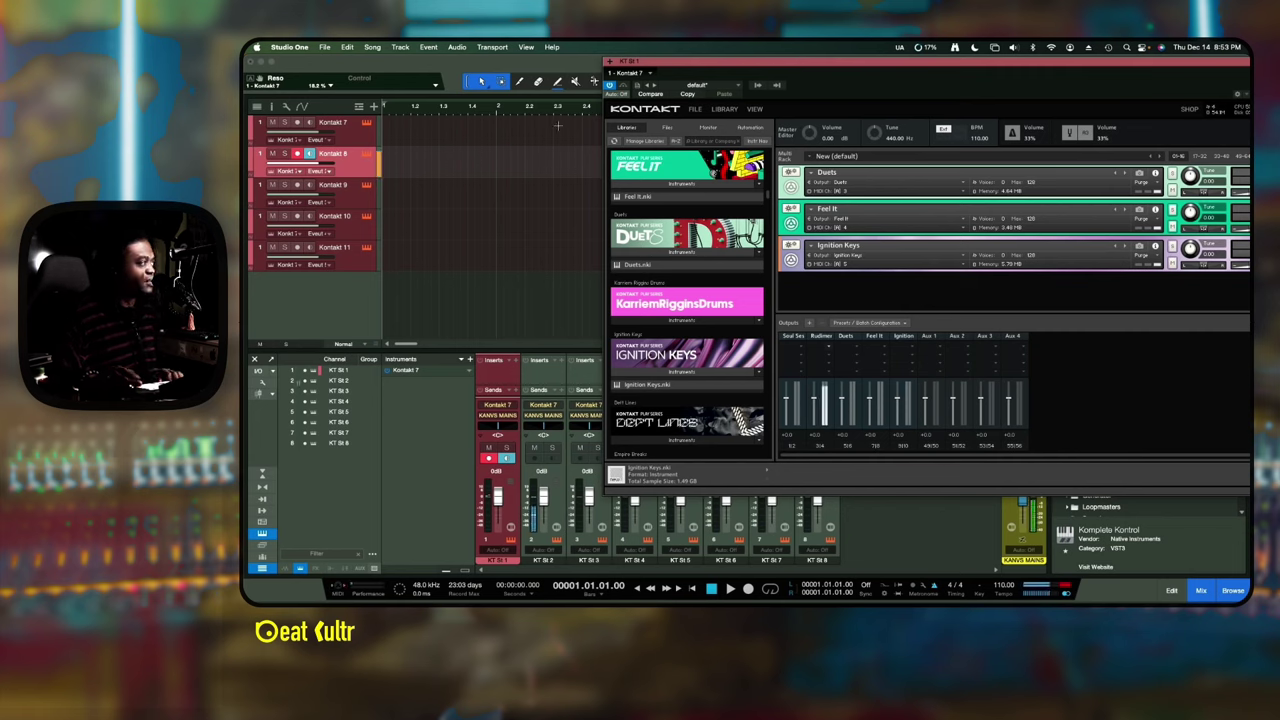
pyautogui.click(369, 203)
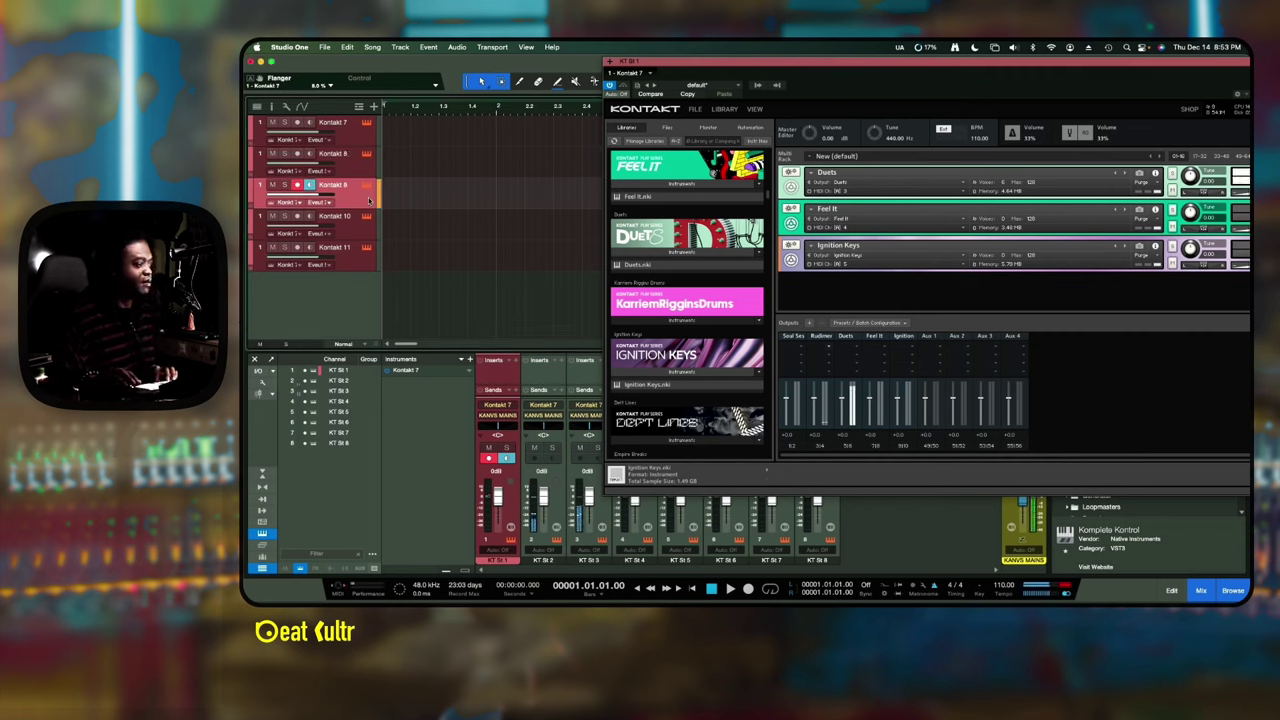
pyautogui.click(359, 232)
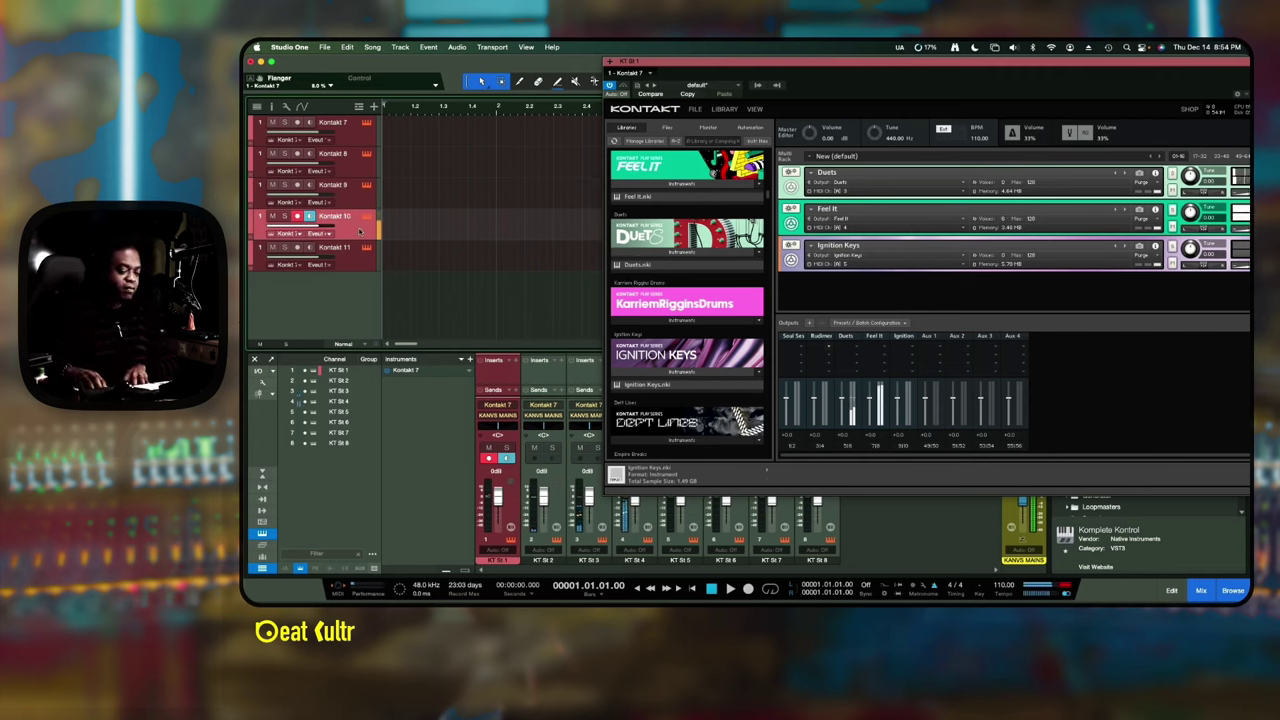
pyautogui.click(361, 260)
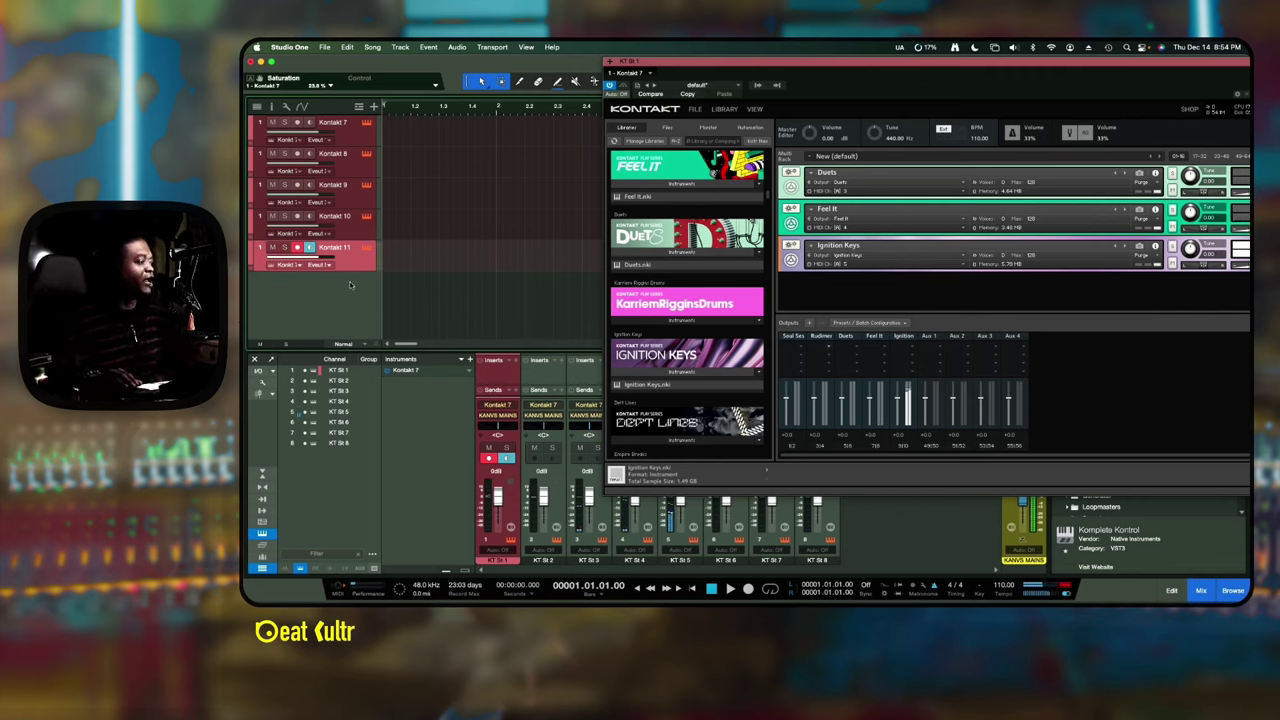
# - Move the Kontakt window aside, look over the individual KT St mixer channels, and bring the window back over the mixer
pyautogui.moveTo(643, 73); pyautogui.dragTo(695, 60)
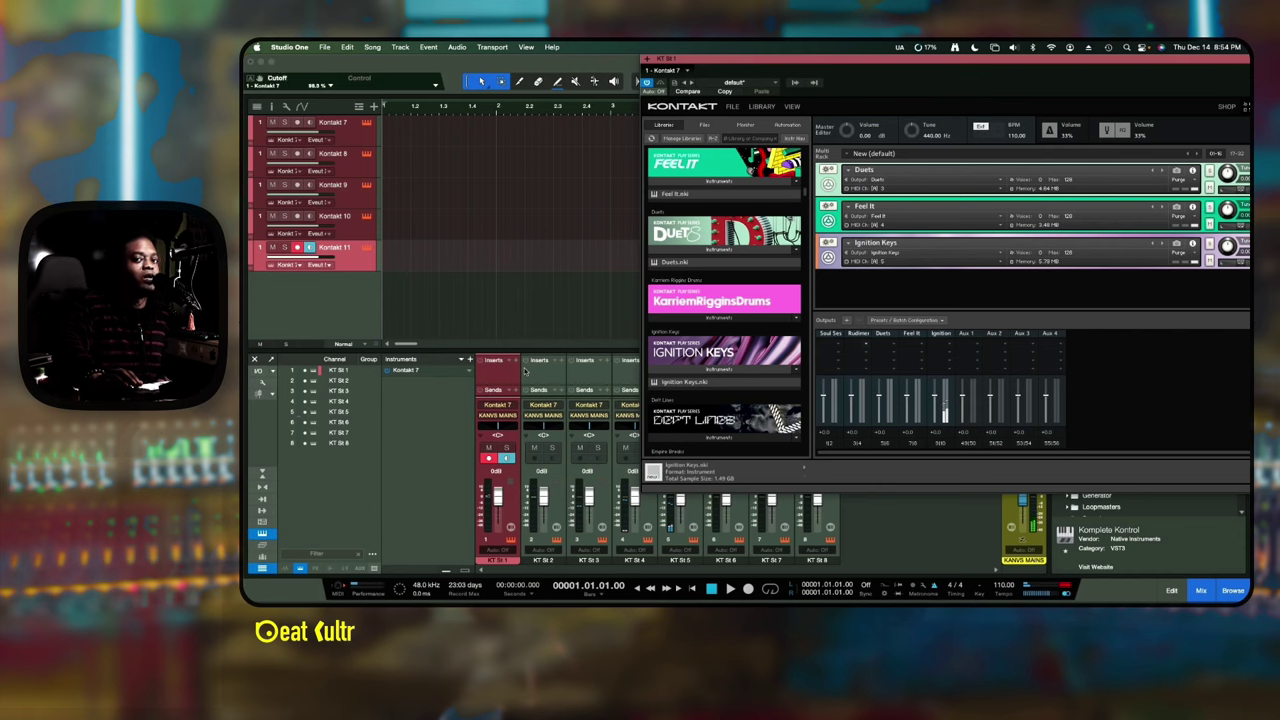
pyautogui.click(580, 372)
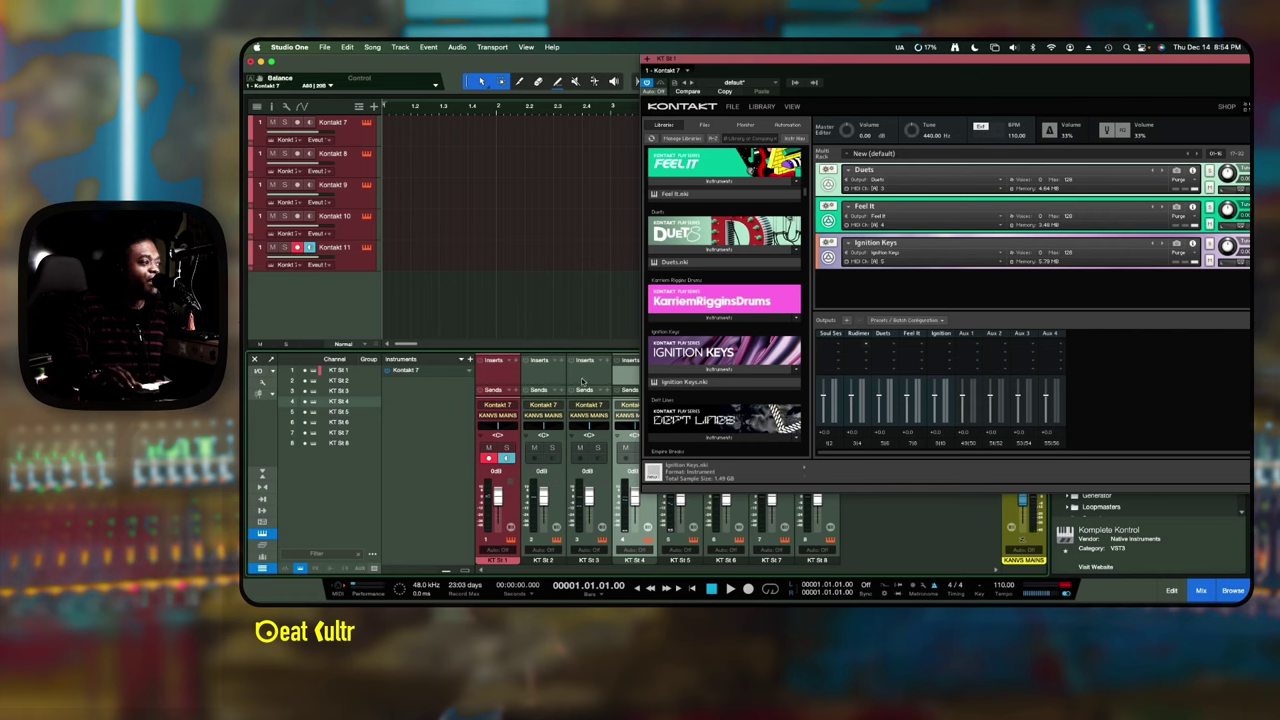
pyautogui.click(544, 382)
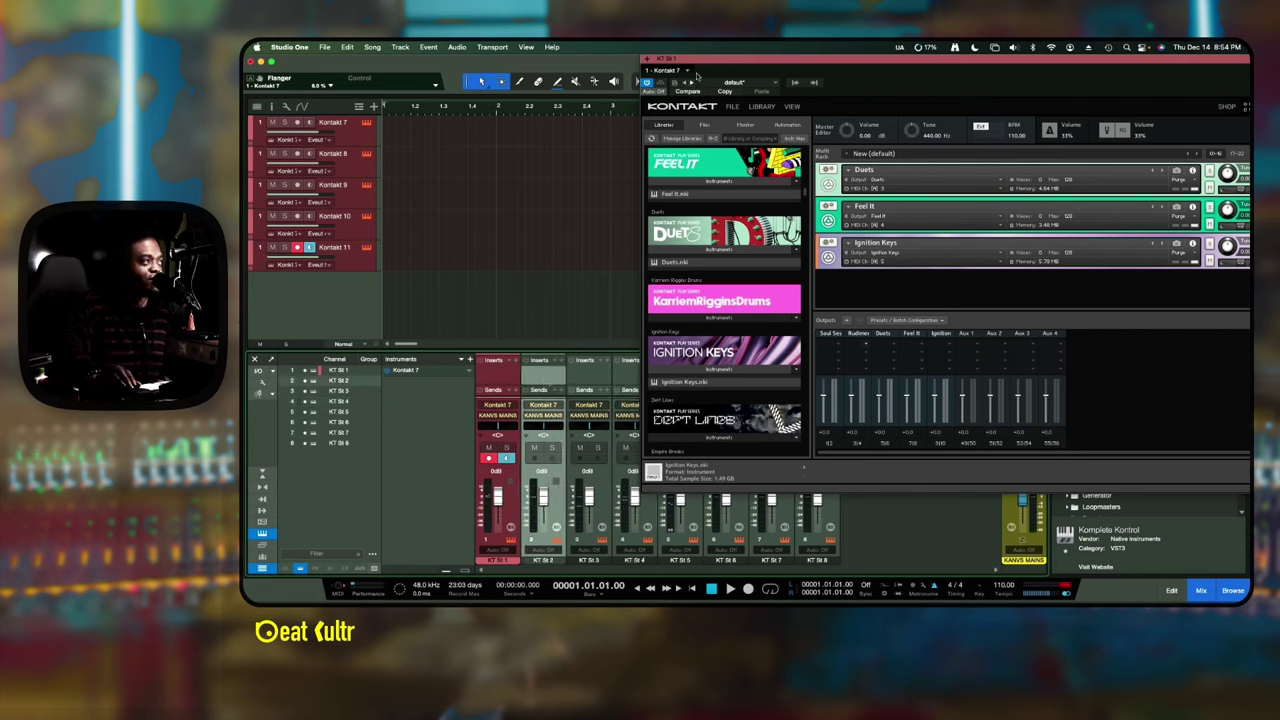
pyautogui.moveTo(688, 60); pyautogui.dragTo(563, 93)
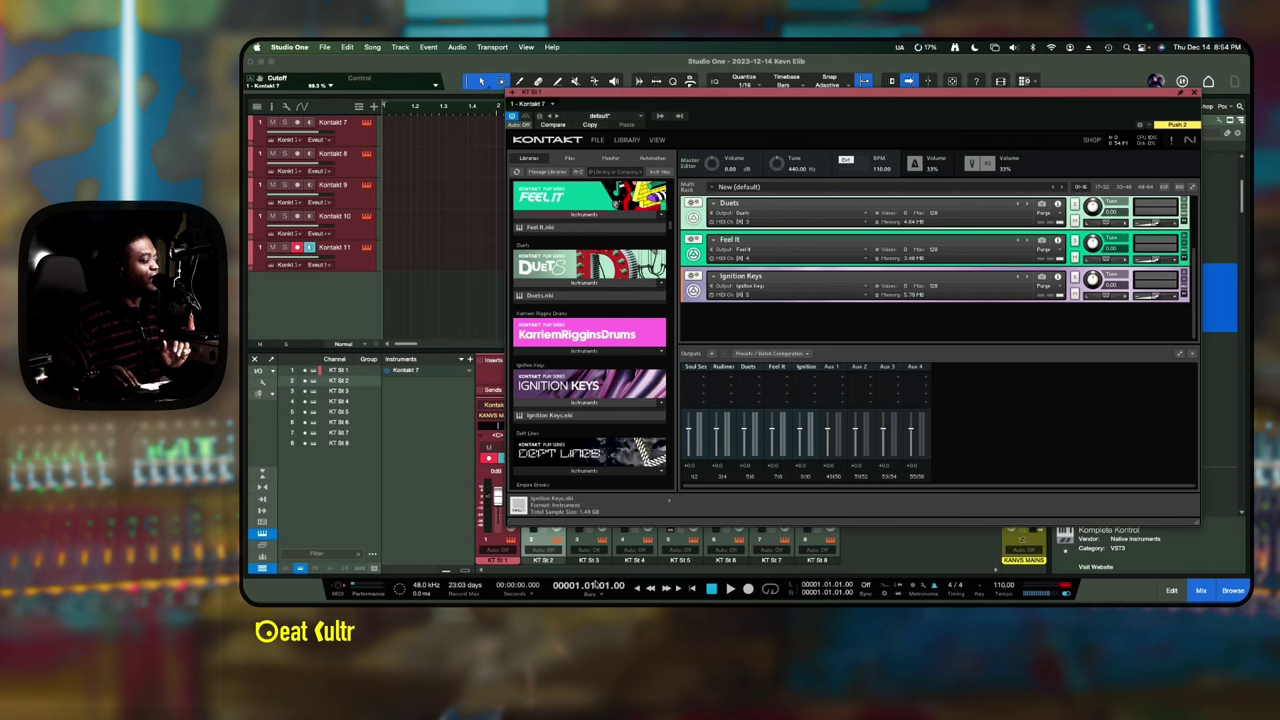
pyautogui.click(504, 562)
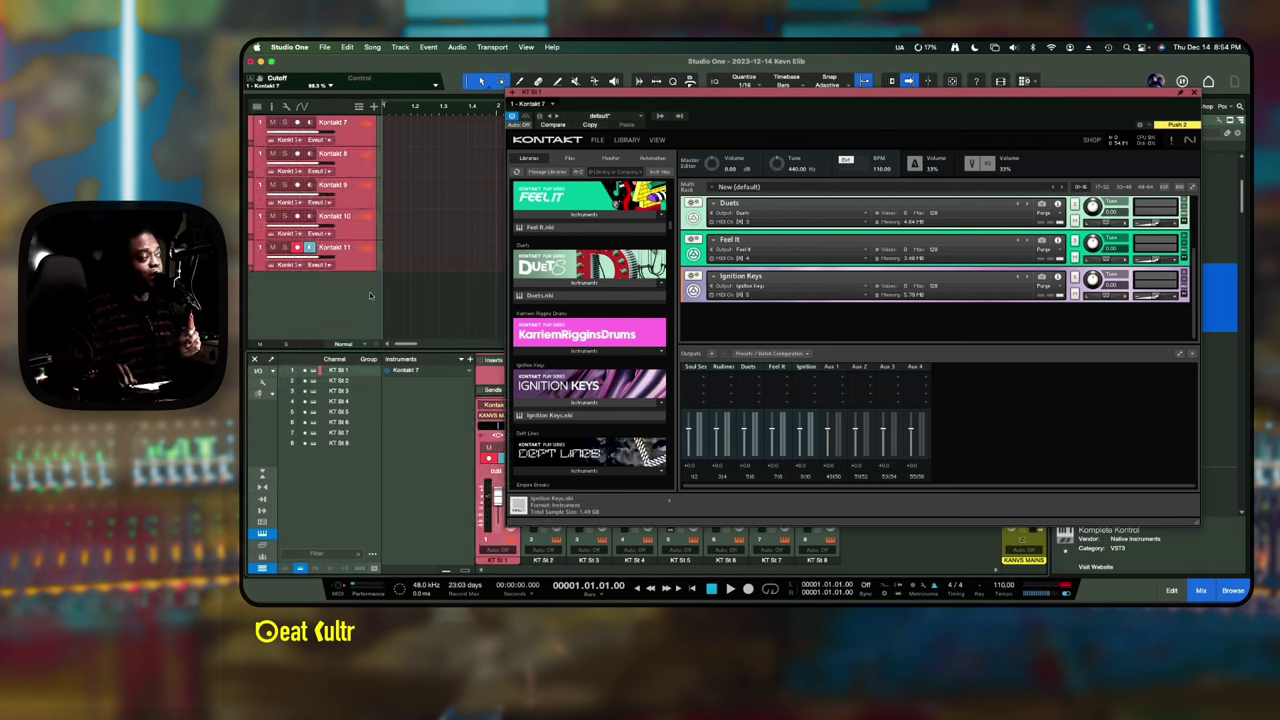
# - Rename the Kontakt 7 track as soul and the Kontakt 8 track as rudiments
pyautogui.click(350, 137)
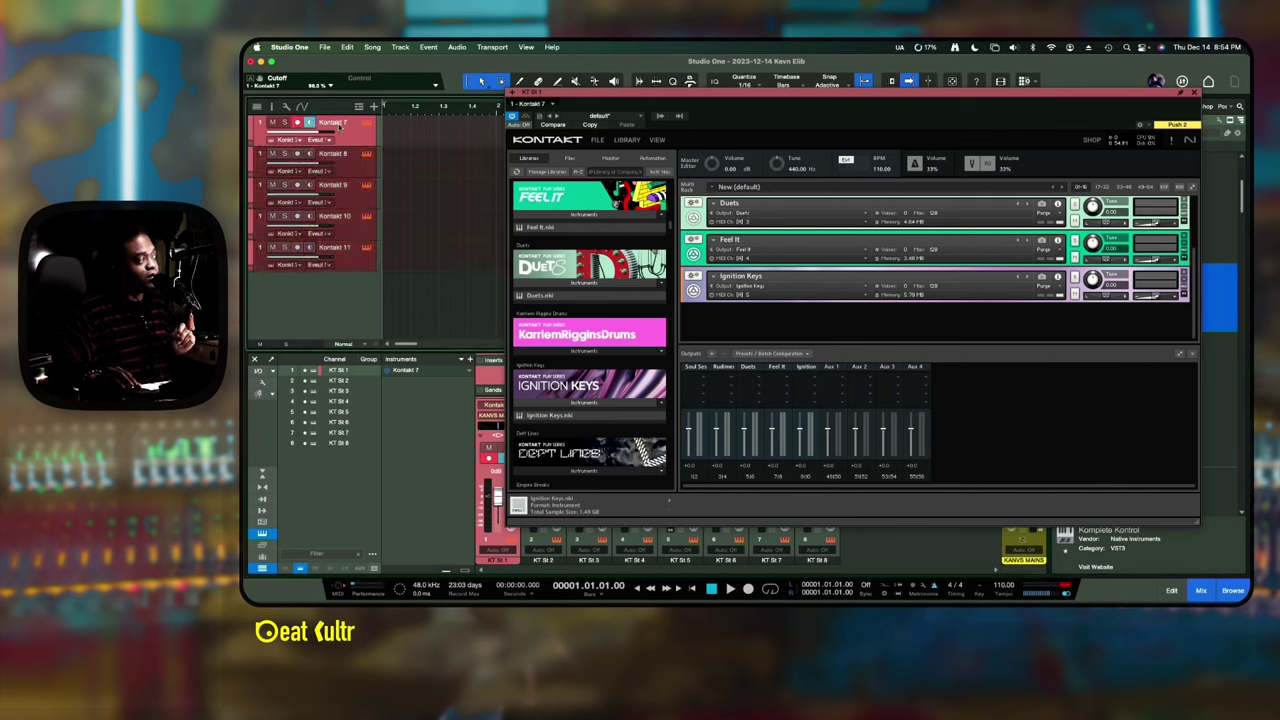
pyautogui.doubleClick(334, 122)
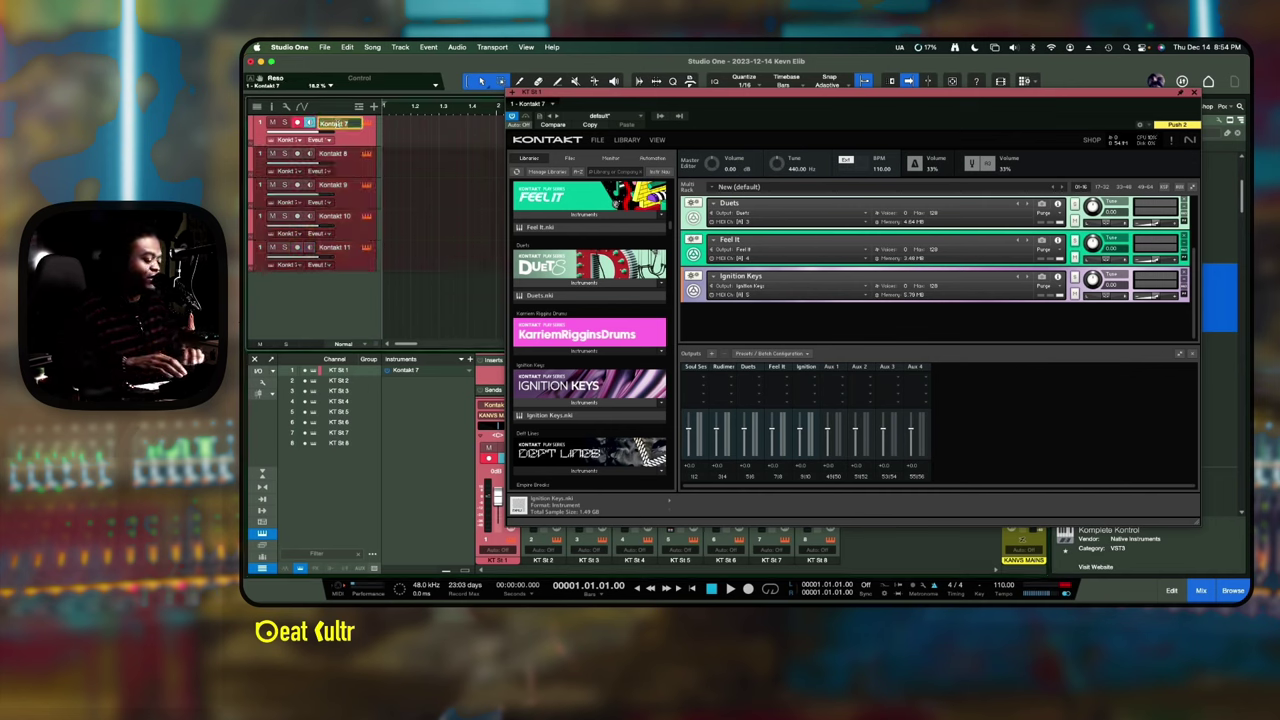
pyautogui.write('soul')
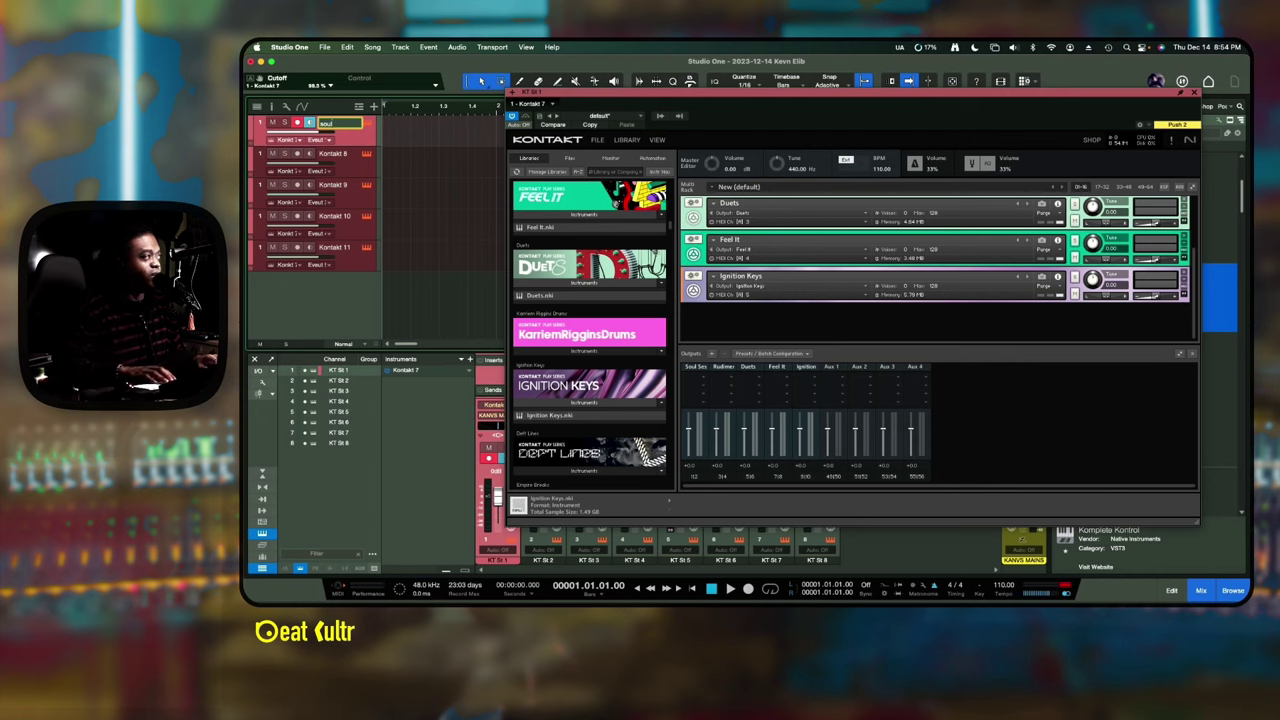
pyautogui.press('Return')
pyautogui.click(345, 153)
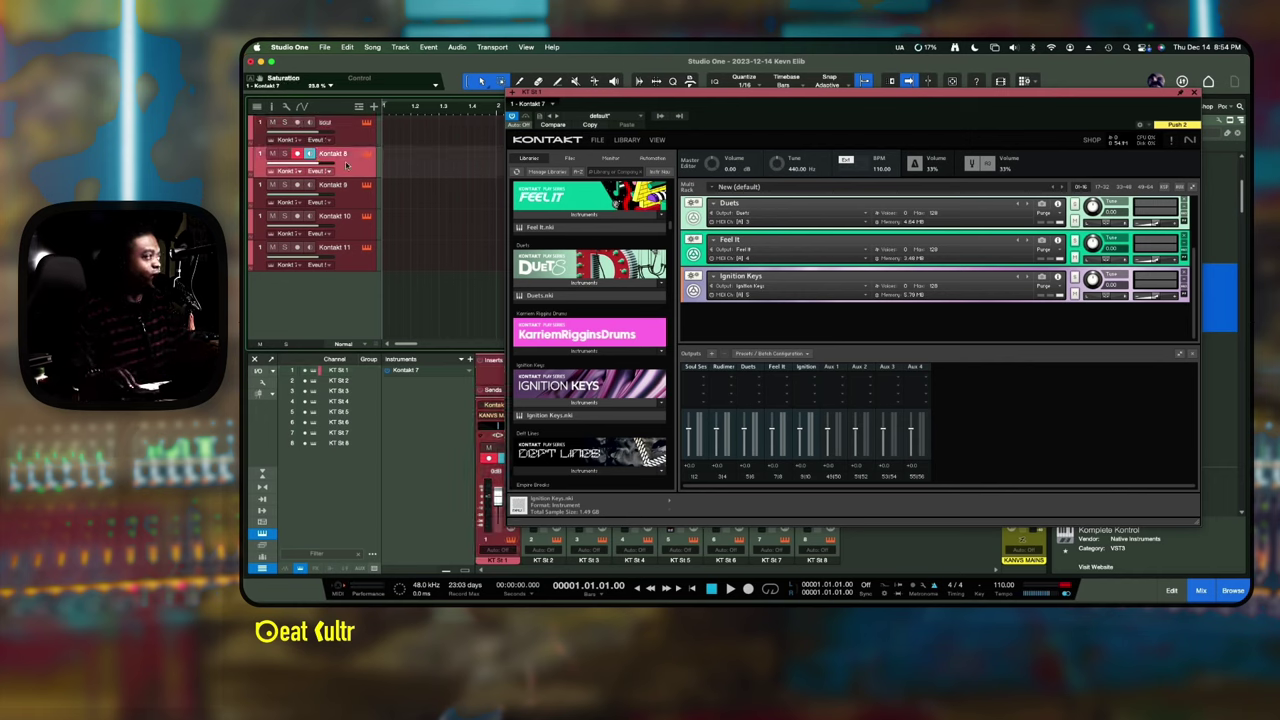
pyautogui.doubleClick(341, 153)
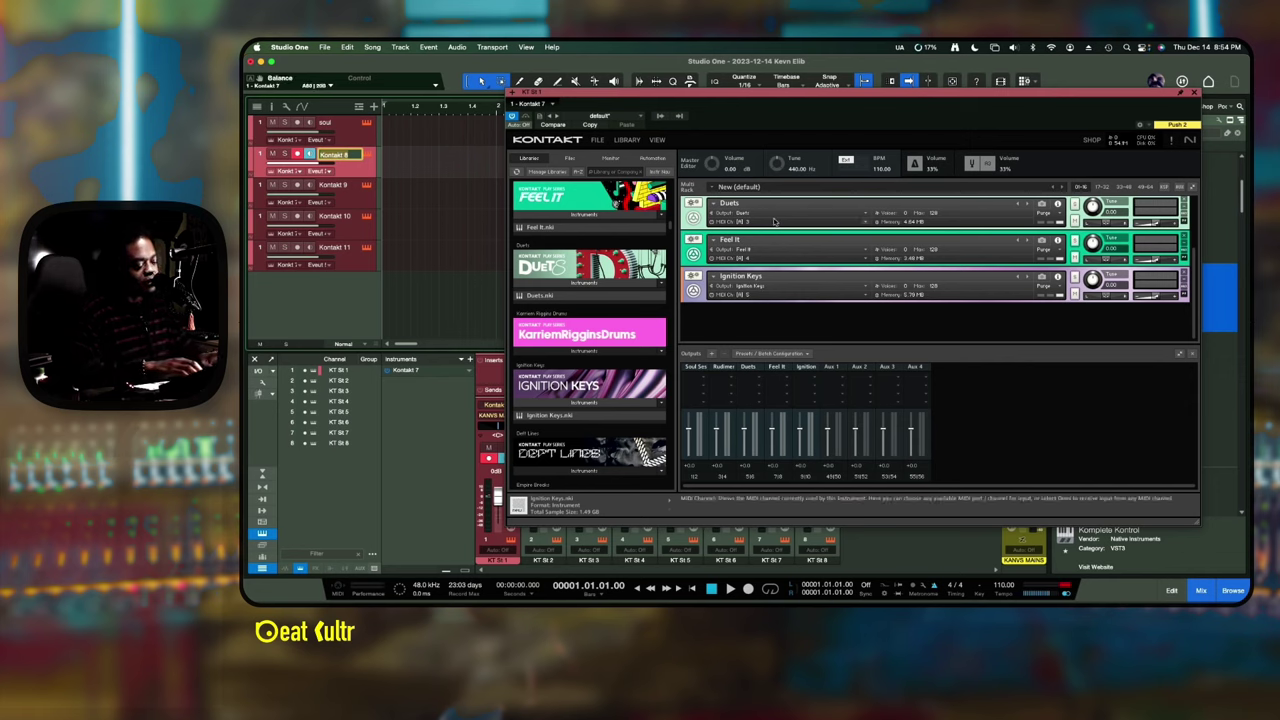
pyautogui.write('Key')
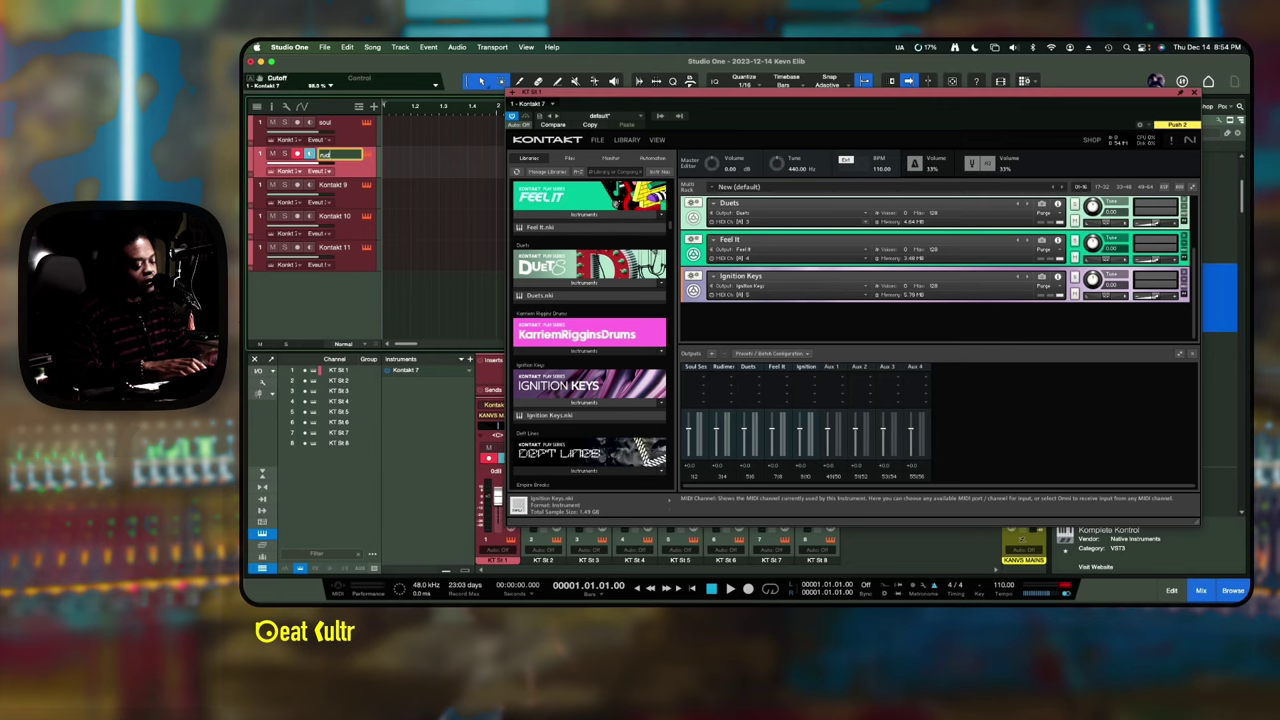
pyautogui.write('iments')
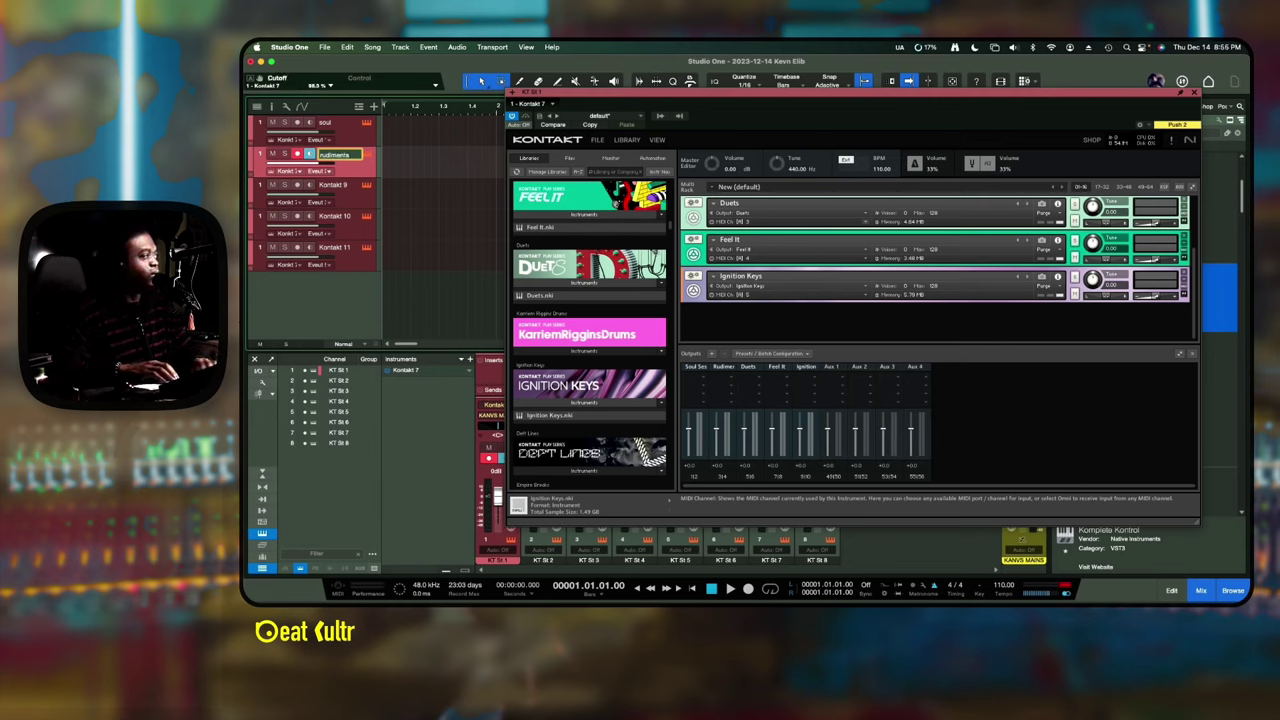
# - Rename the Kontakt 9 track as duet and the Kontakt 10 track as feel it
pyautogui.press('Tab')
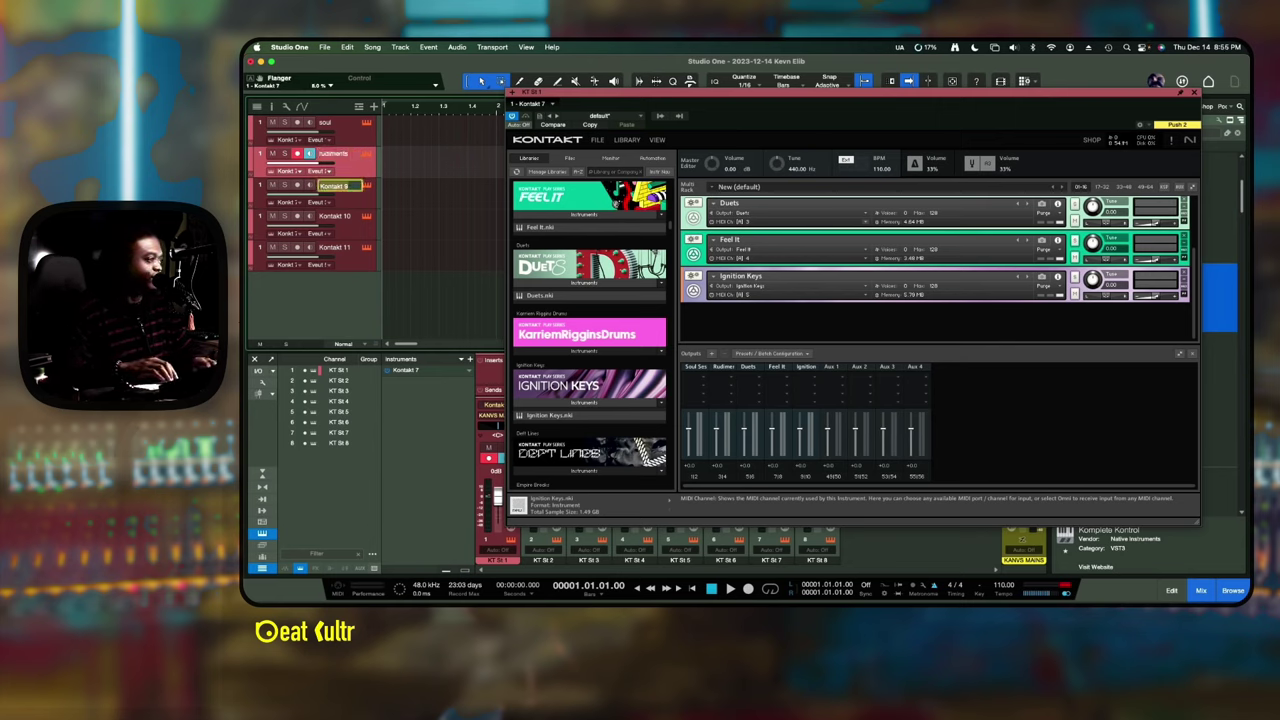
pyautogui.write('de')
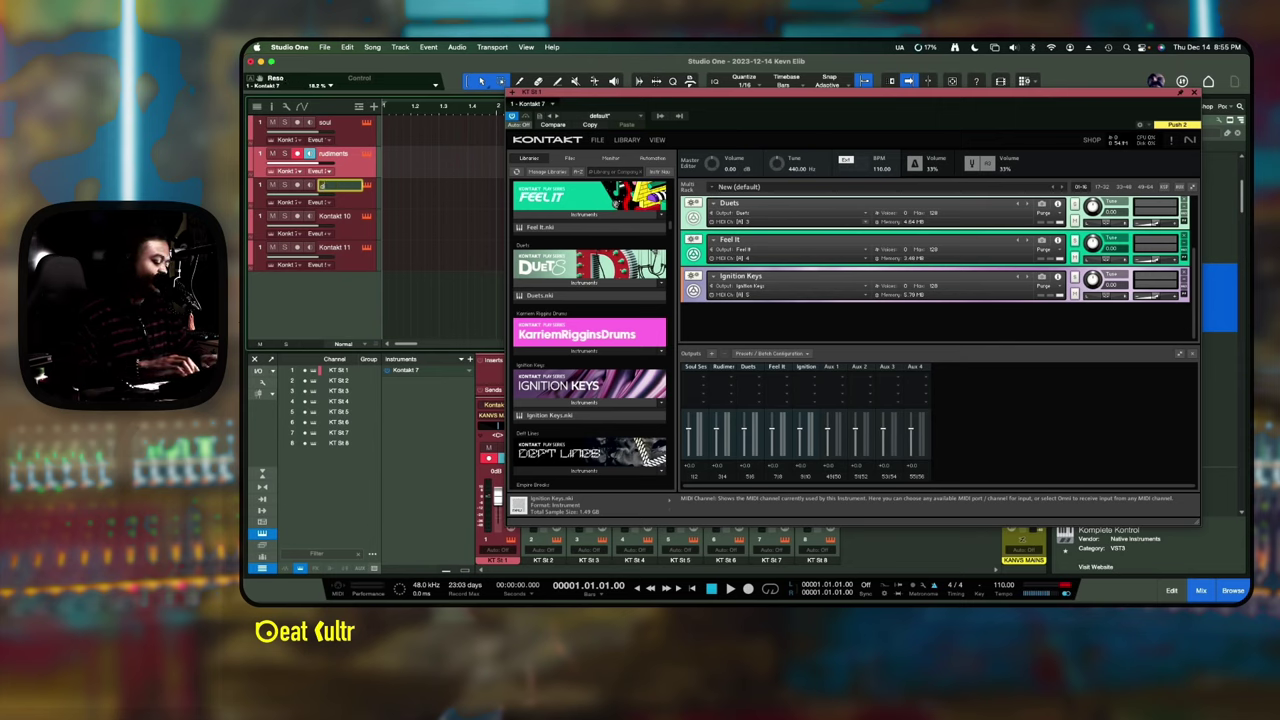
pyautogui.write('usty')
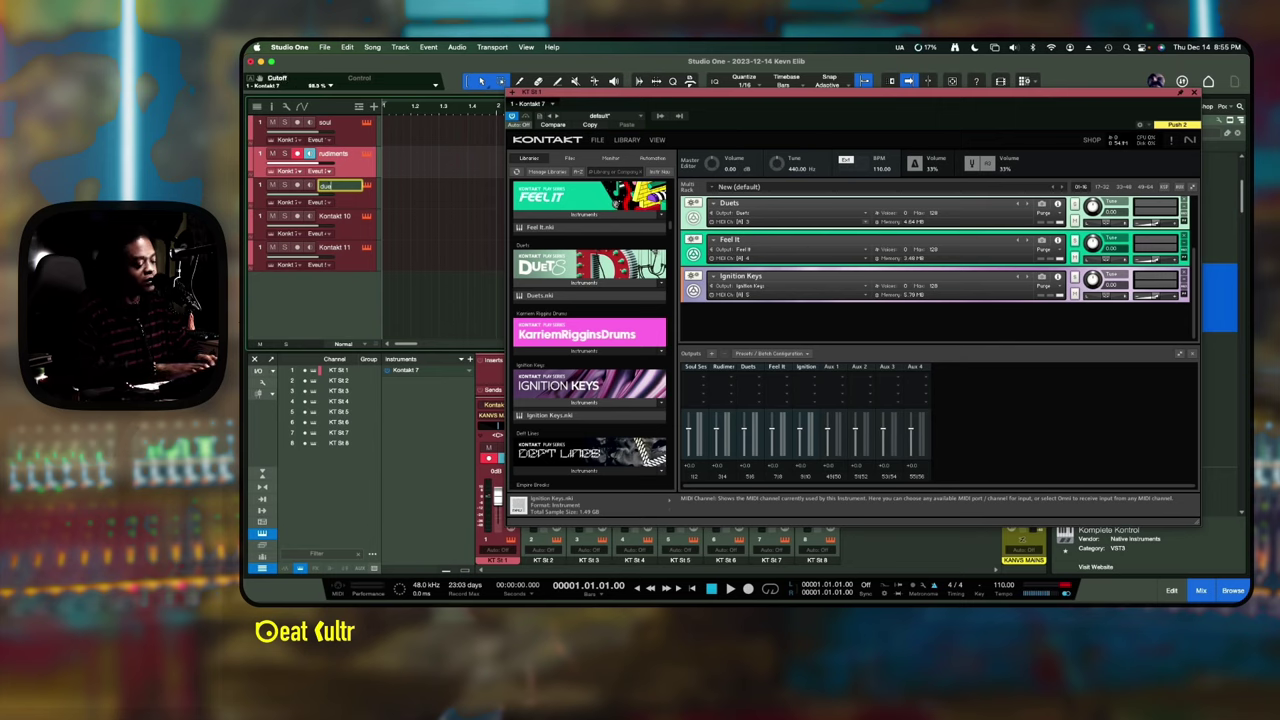
pyautogui.write('t')
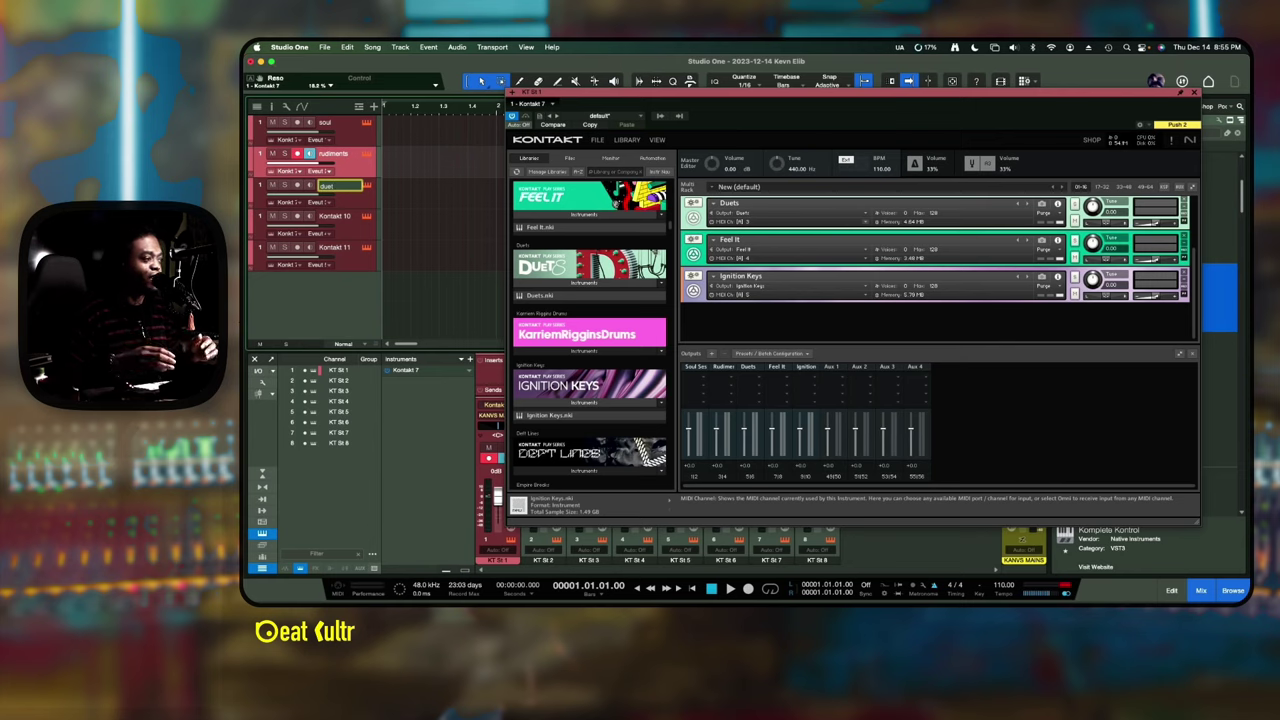
pyautogui.press('Tab')
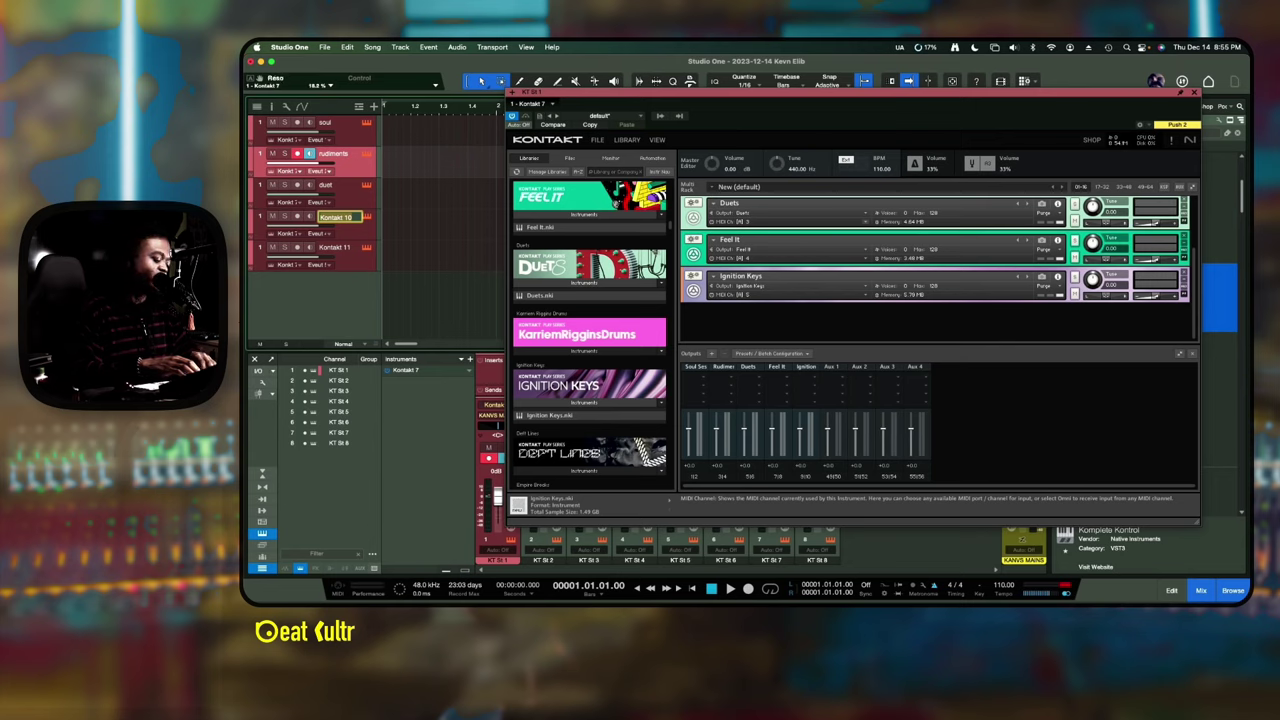
pyautogui.write('feel')
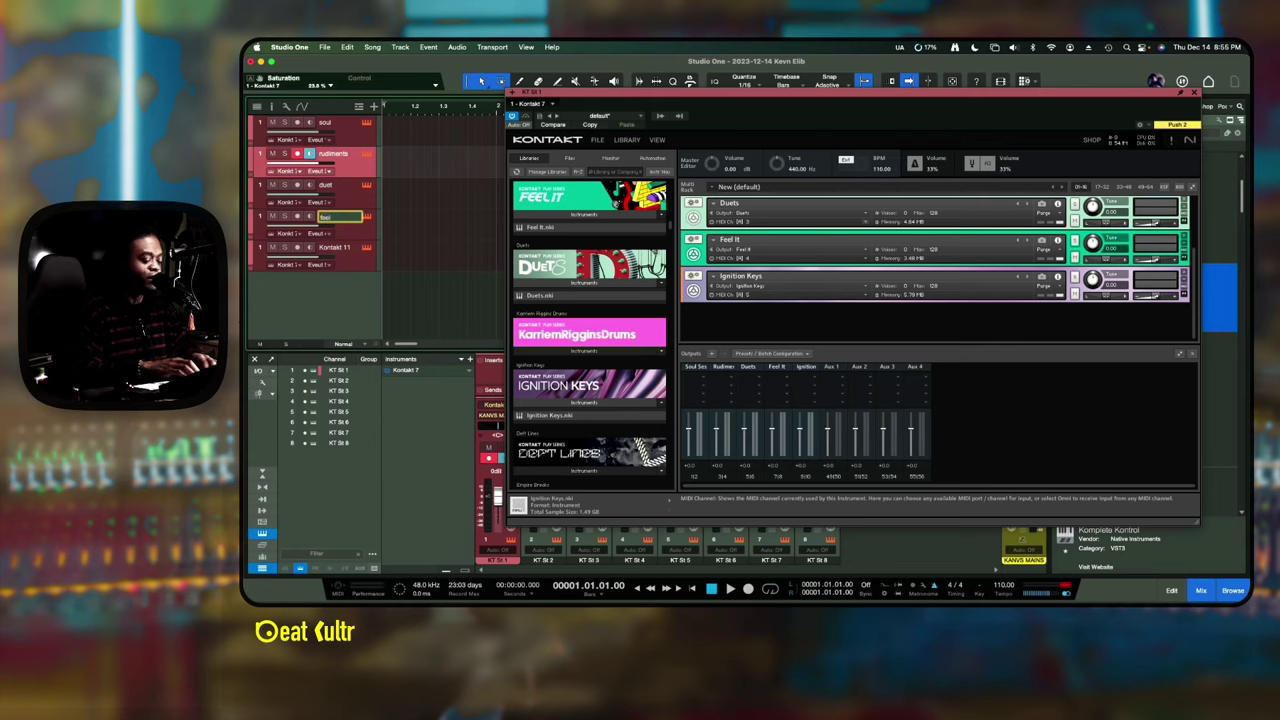
pyautogui.write(' it')
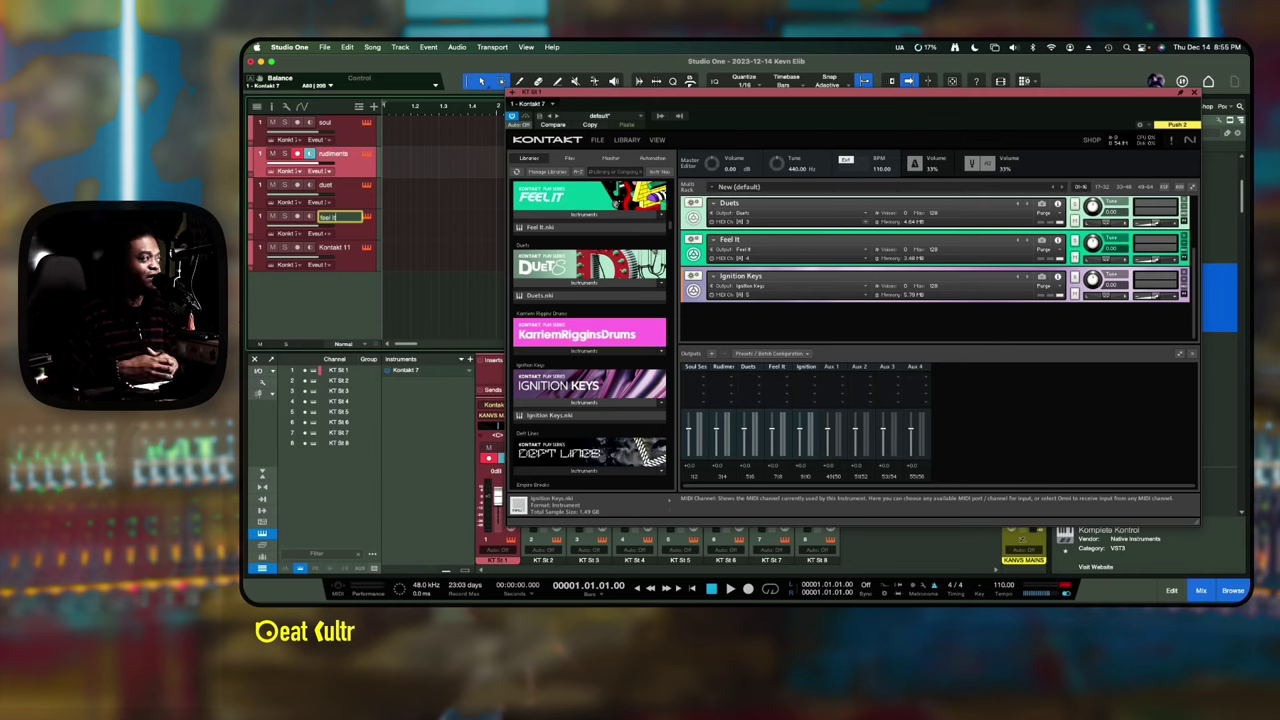
pyautogui.press('Return')
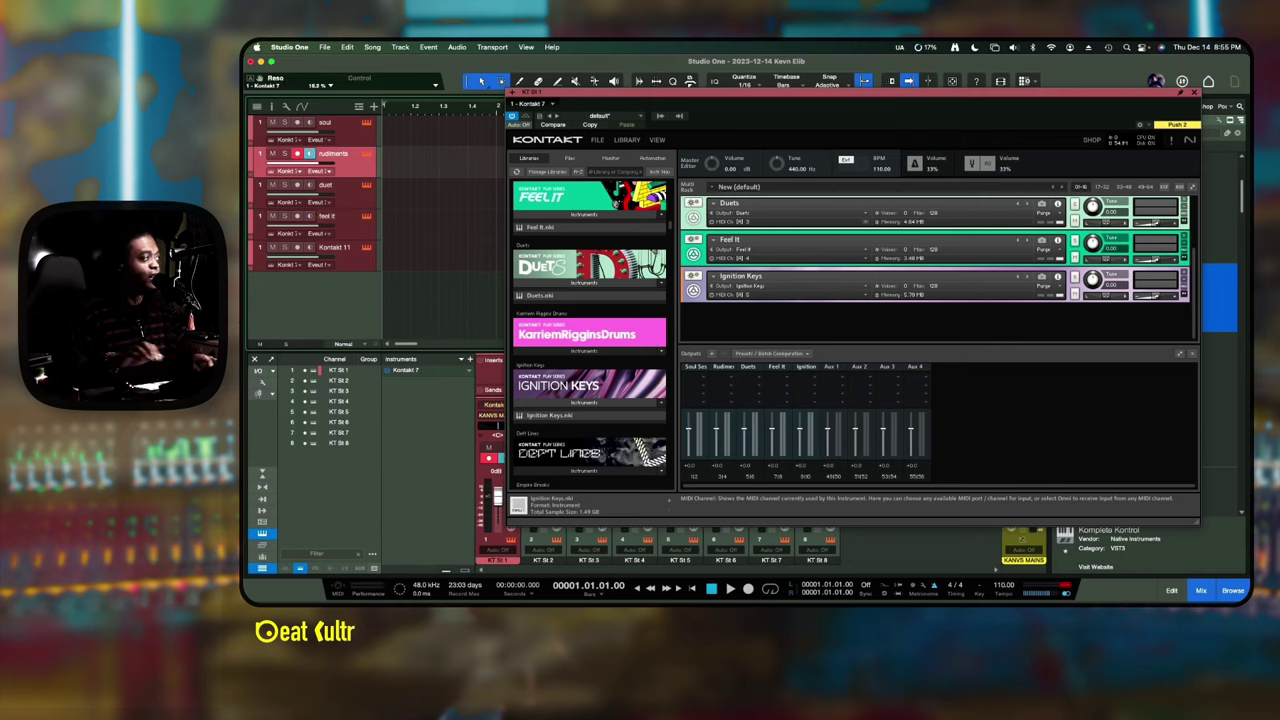
# - Extend the feel it track's name to feel it- organ
pyautogui.click(360, 224)
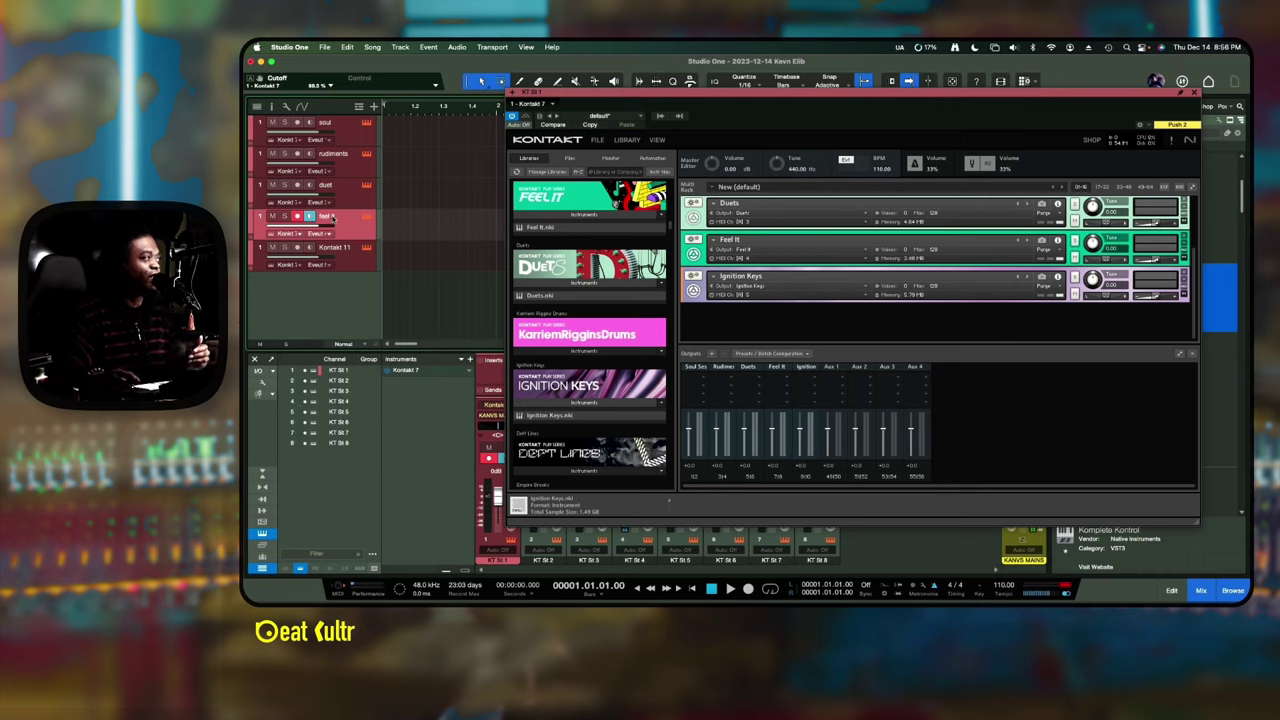
pyautogui.doubleClick(328, 216)
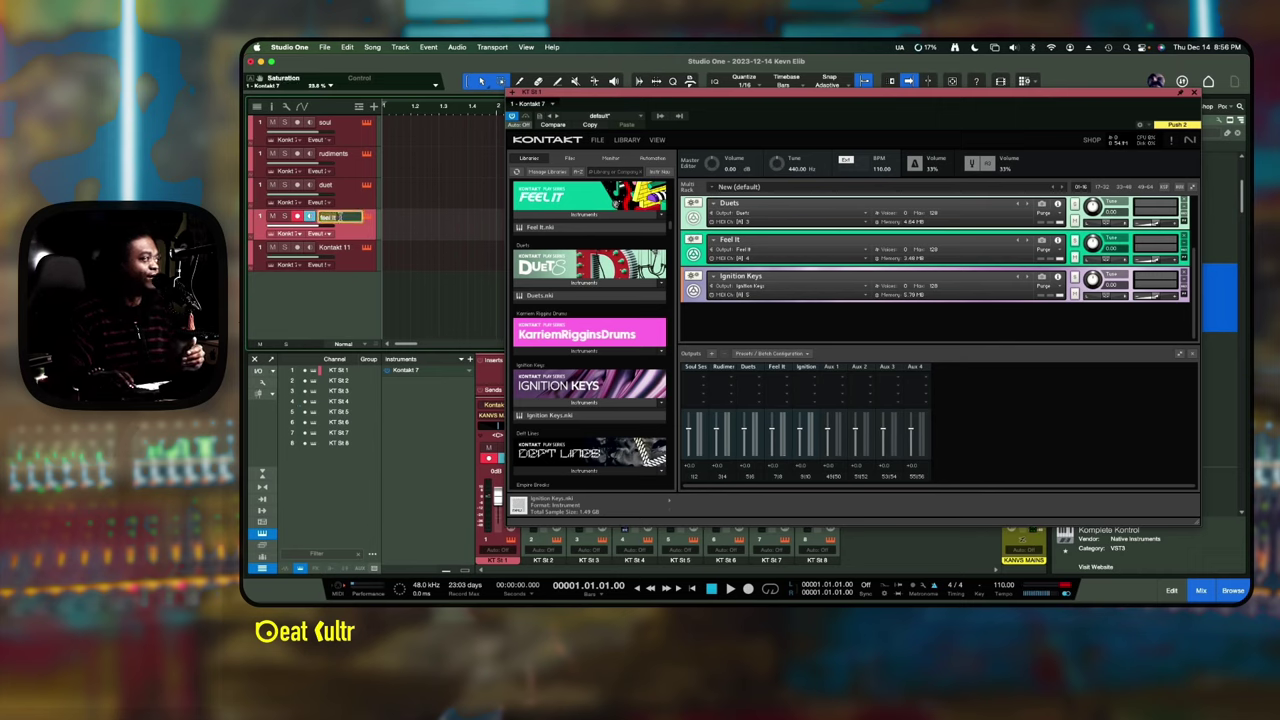
pyautogui.press('Right')
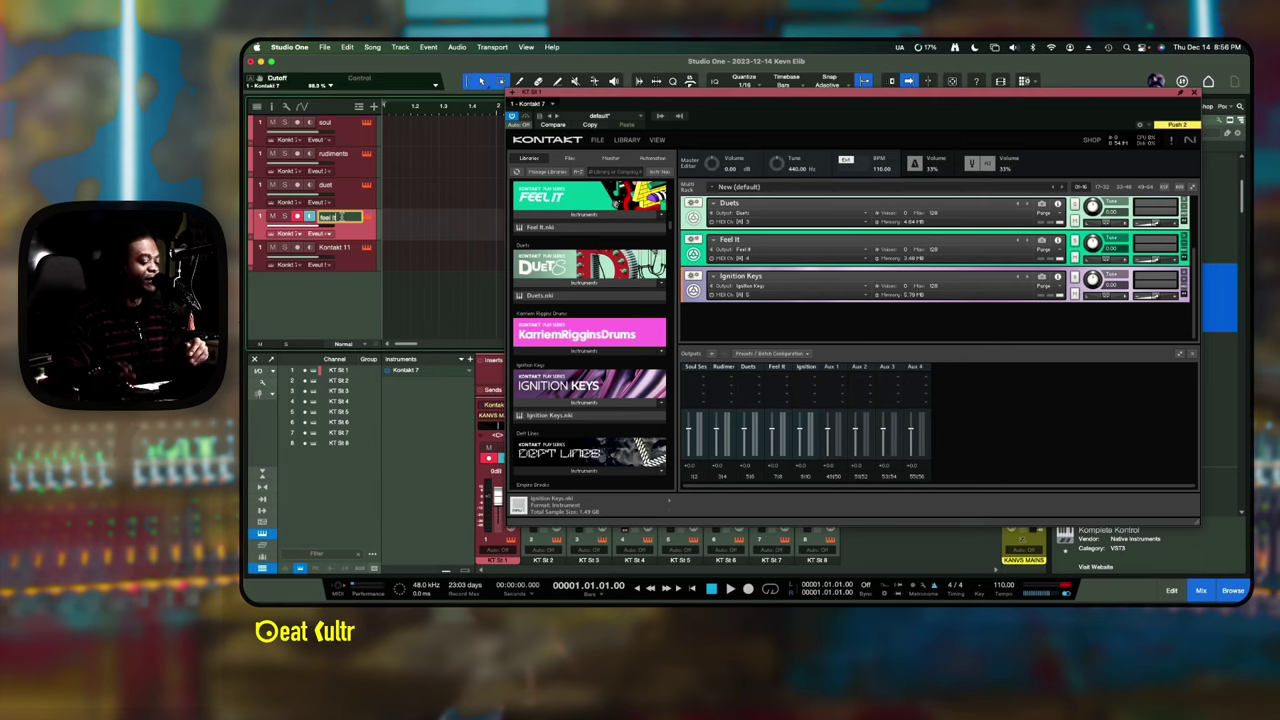
pyautogui.write('- o')
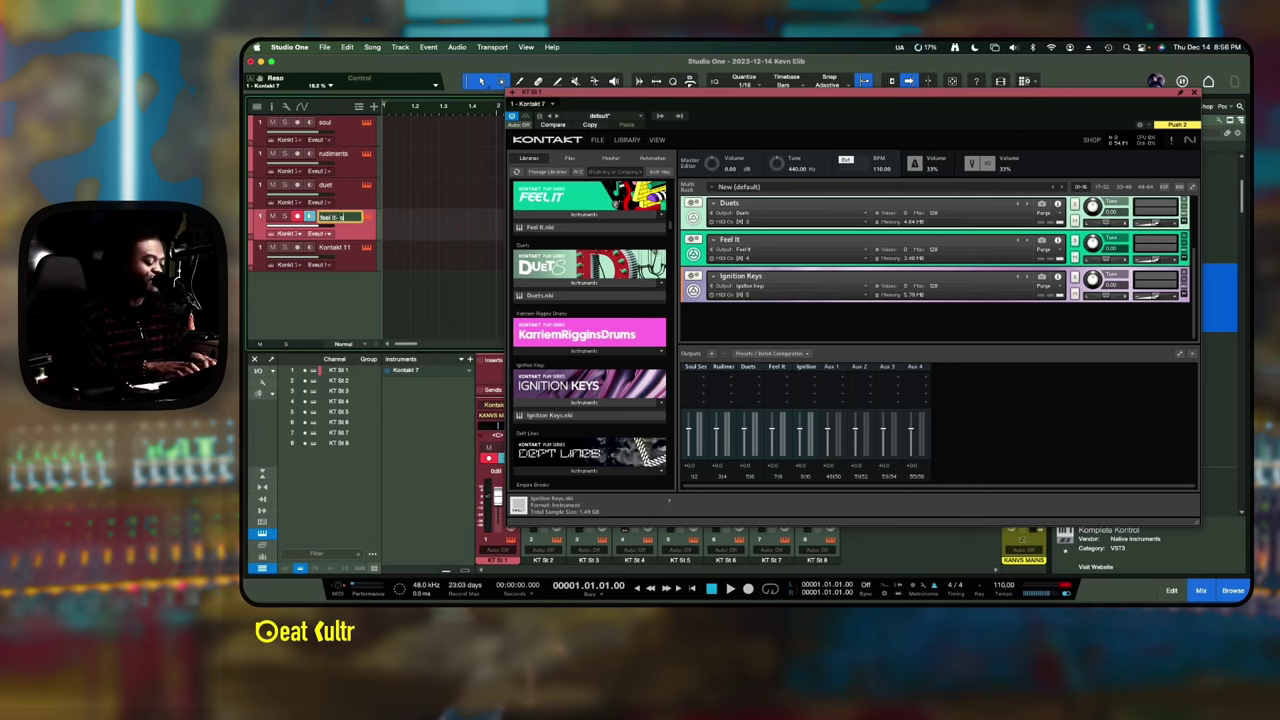
pyautogui.write('rgan')
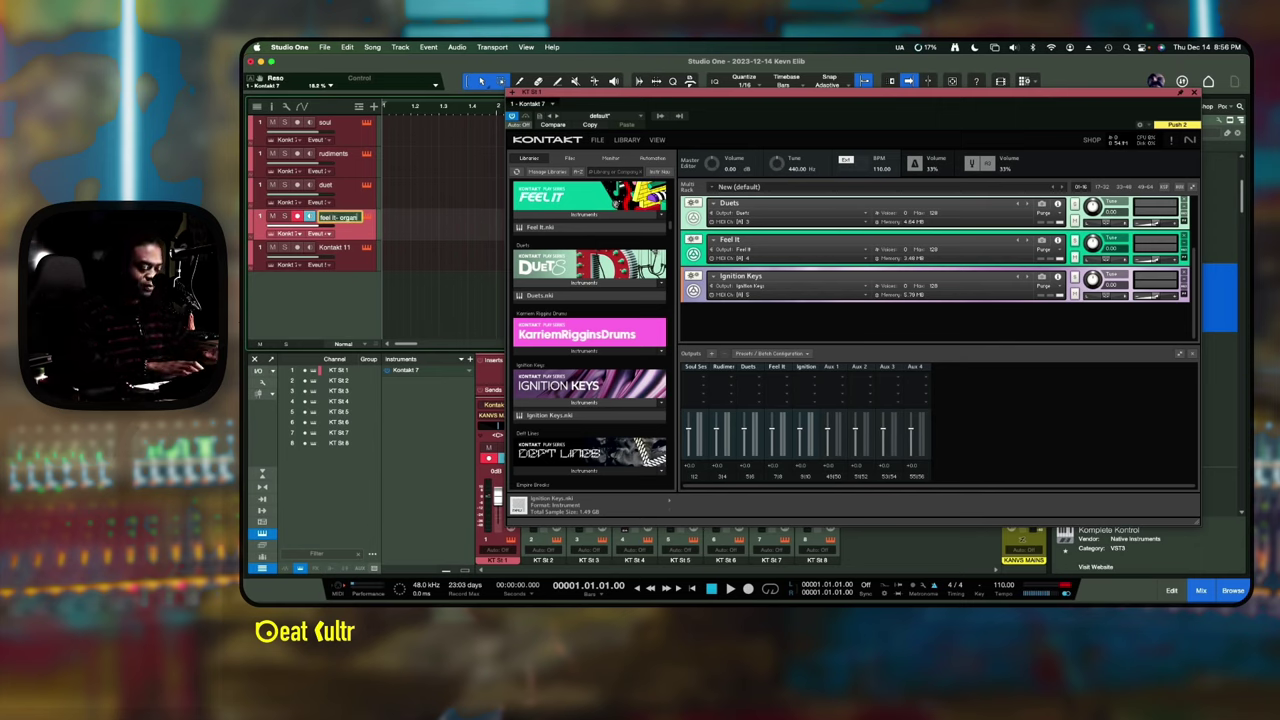
pyautogui.press('Return')
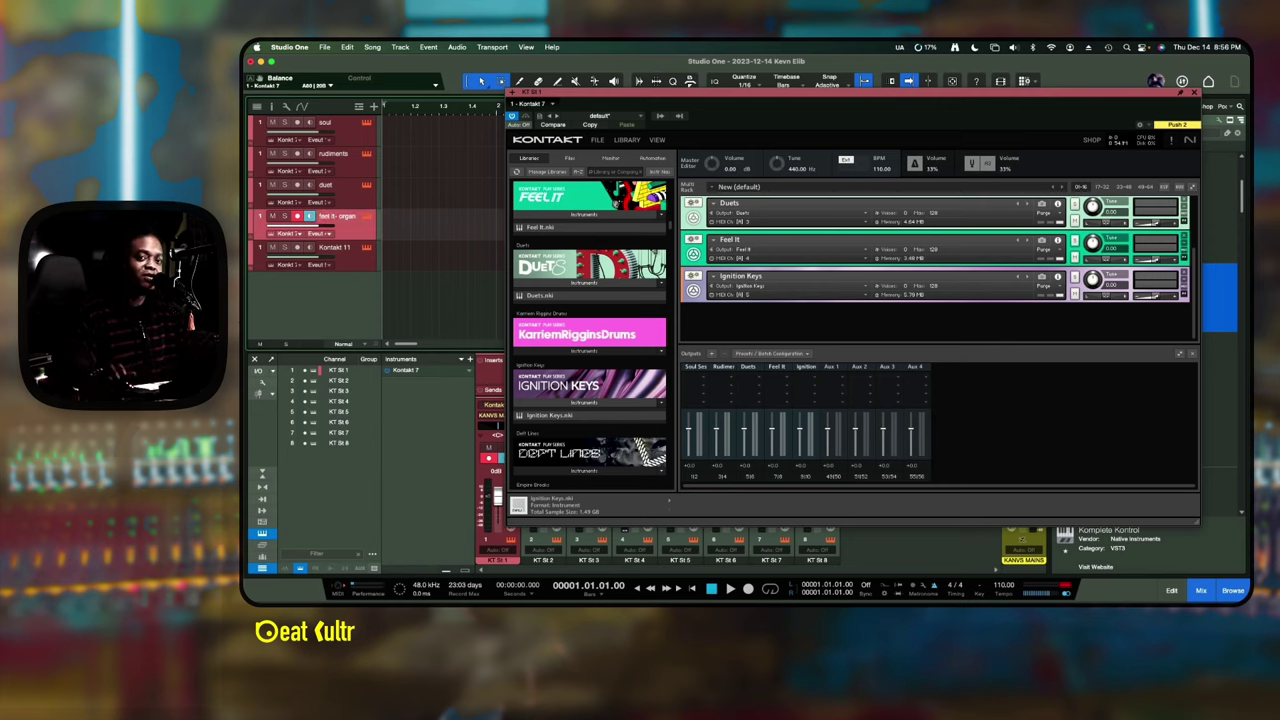
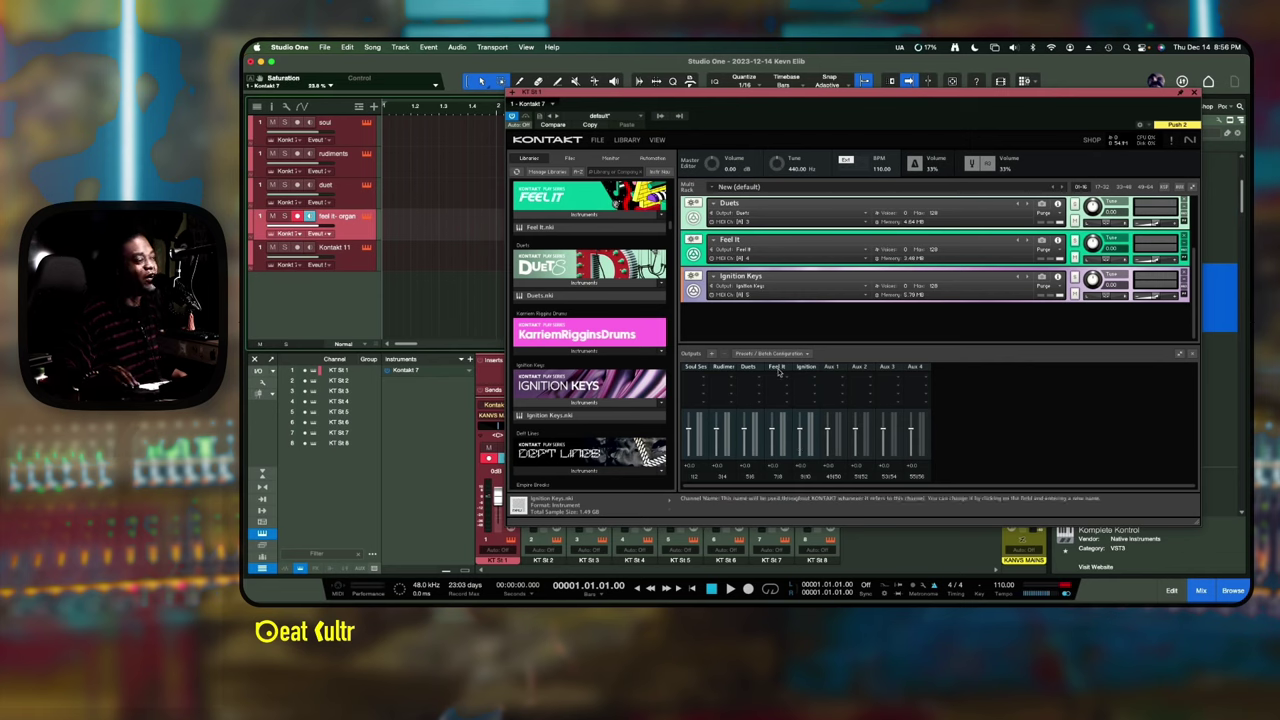
# - Run Kontakt's batch function that clears the output section and creates one individual channel for each loaded instrument
pyautogui.click(781, 354)
pyautogui.moveTo(783, 378)
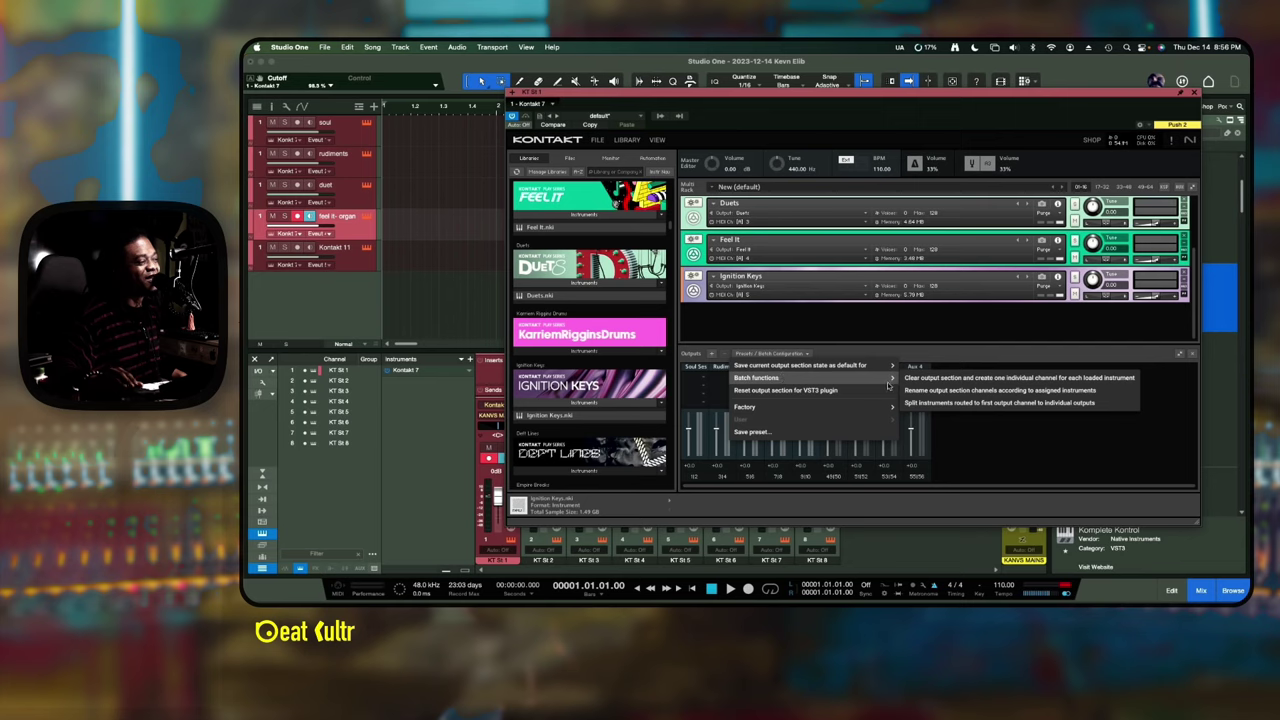
pyautogui.click(967, 380)
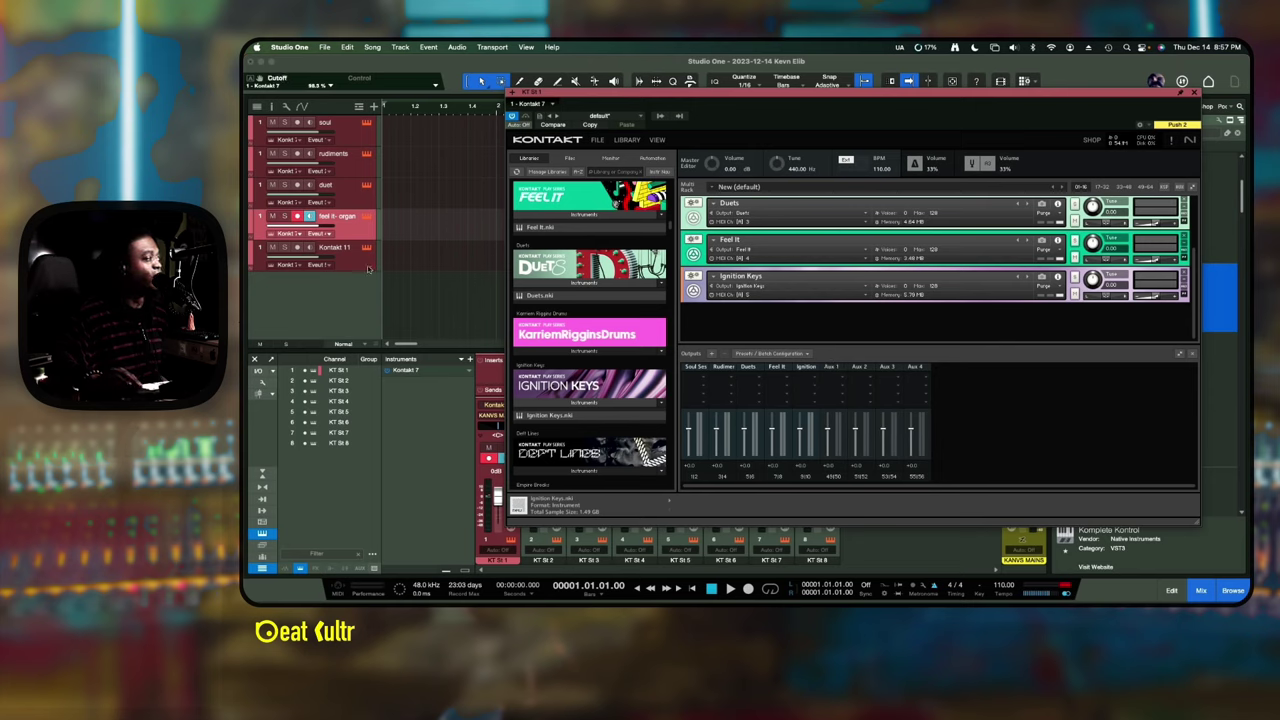
# - Uncover the mixer and rename channel KT St 1 as soul and channel KT St 2 as rud
pyautogui.click(368, 262)
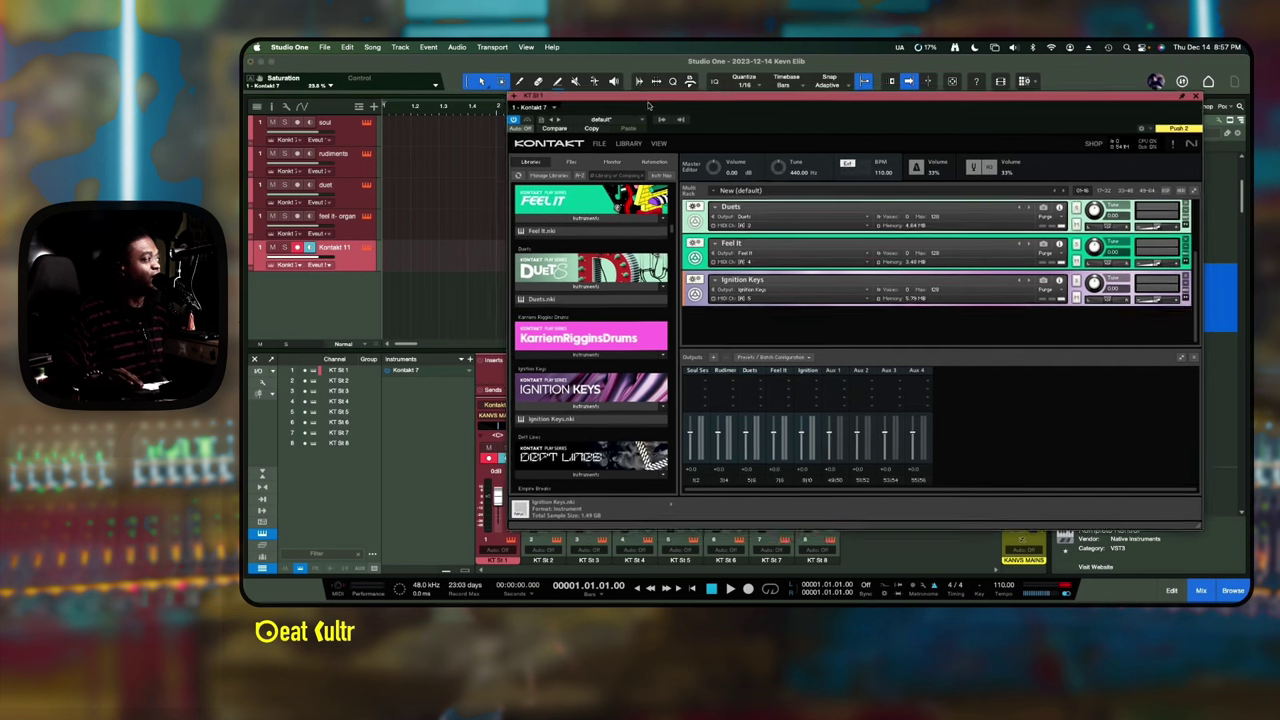
pyautogui.moveTo(648, 104); pyautogui.dragTo(830, 84)
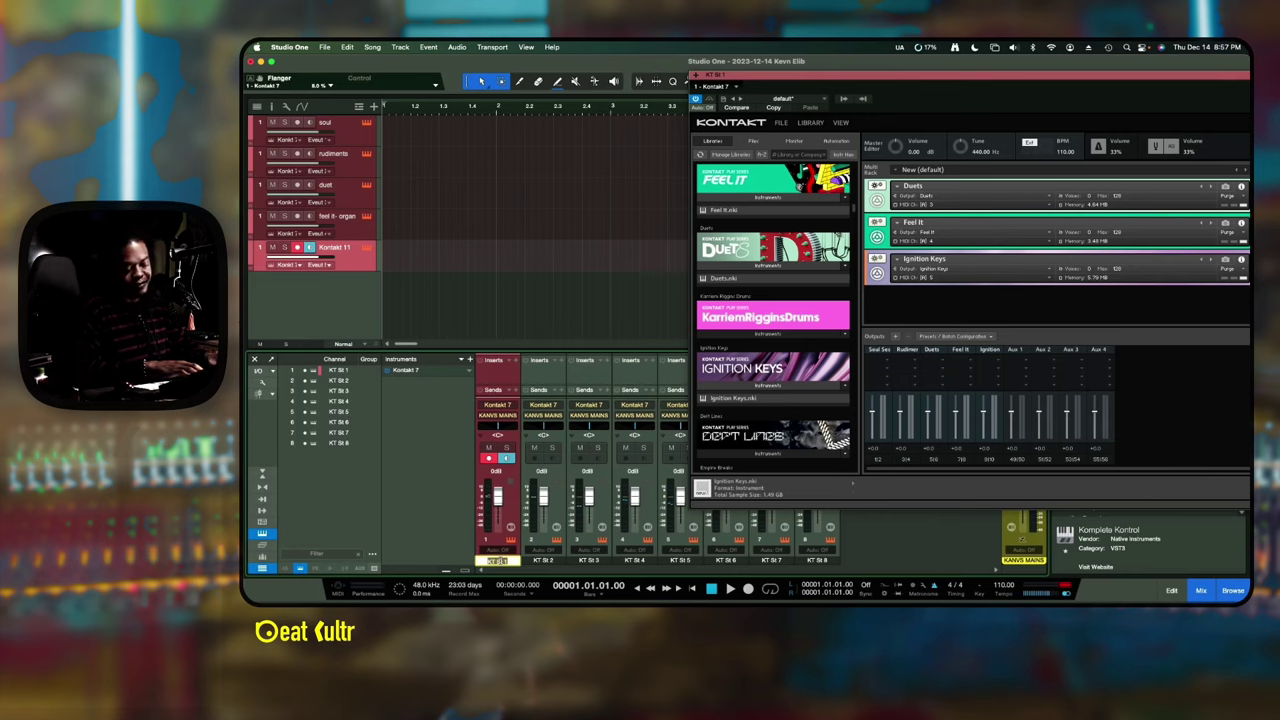
pyautogui.write('soul')
pyautogui.press('Tab')
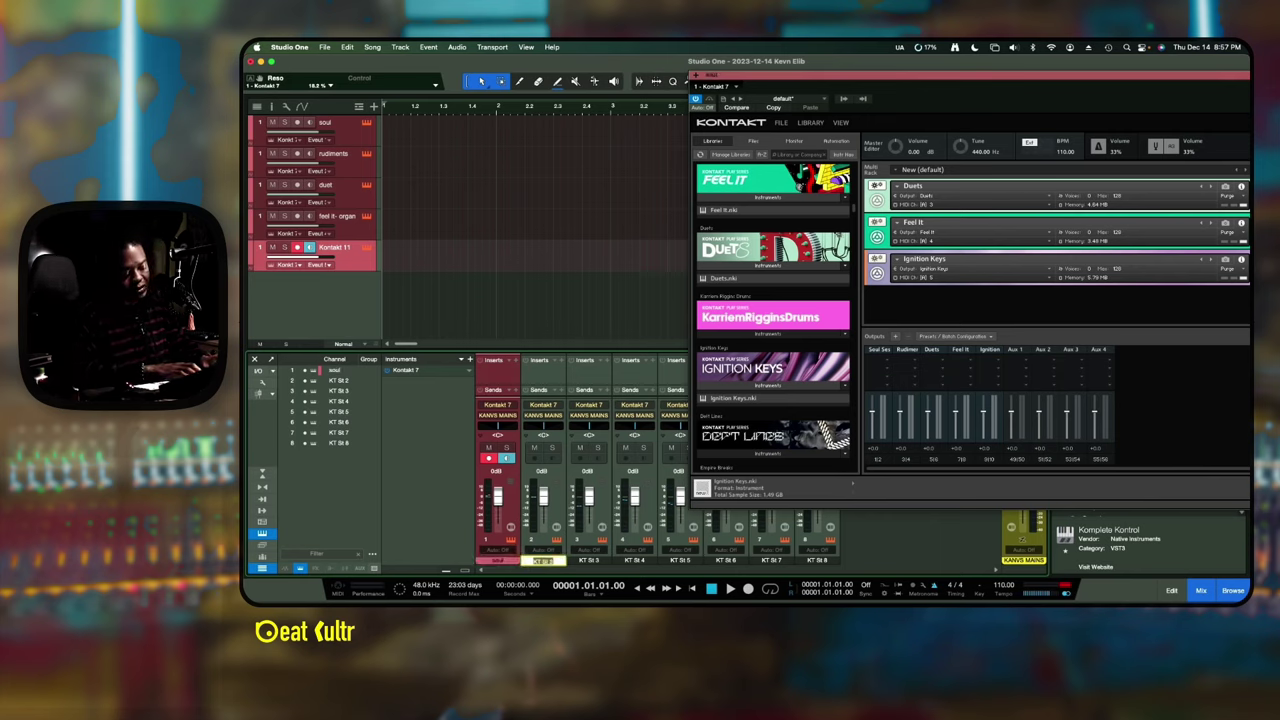
pyautogui.write('rud')
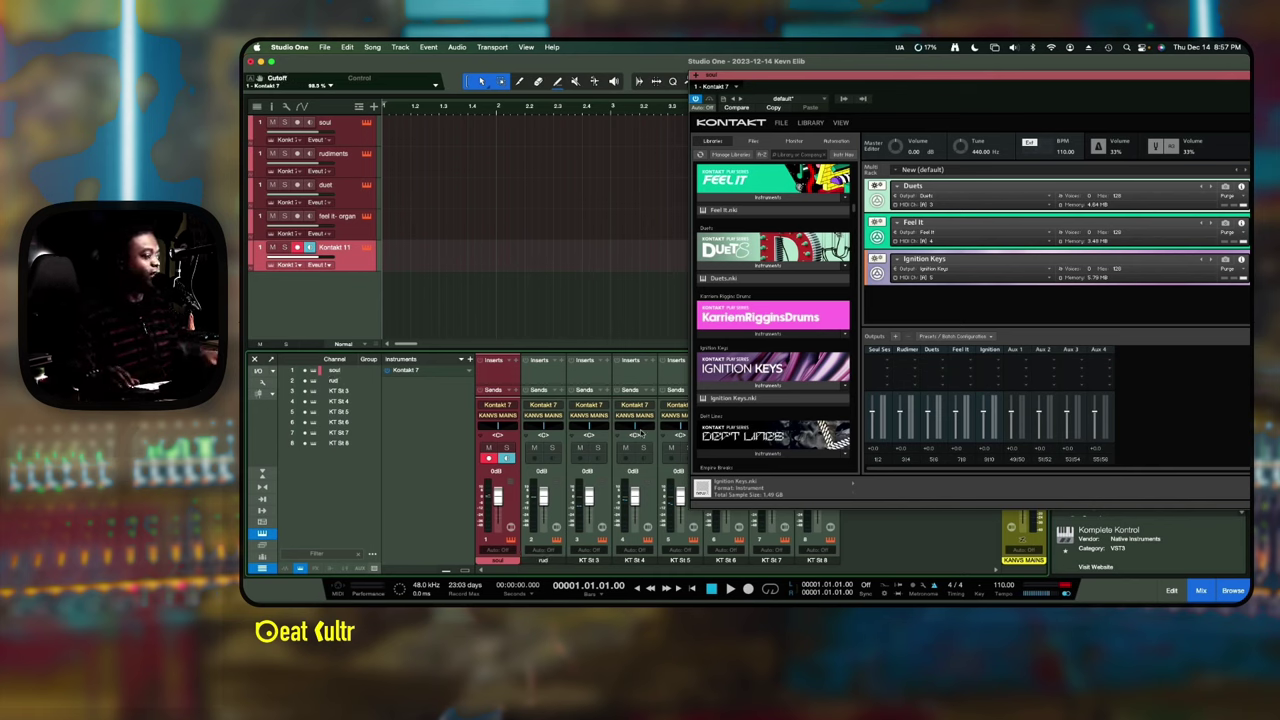
# - Colour the rud and KT St 3 mixer channels bright green together
pyautogui.click(558, 505)
pyautogui.keyDown('shift'); pyautogui.click(600, 498); pyautogui.keyUp('shift')
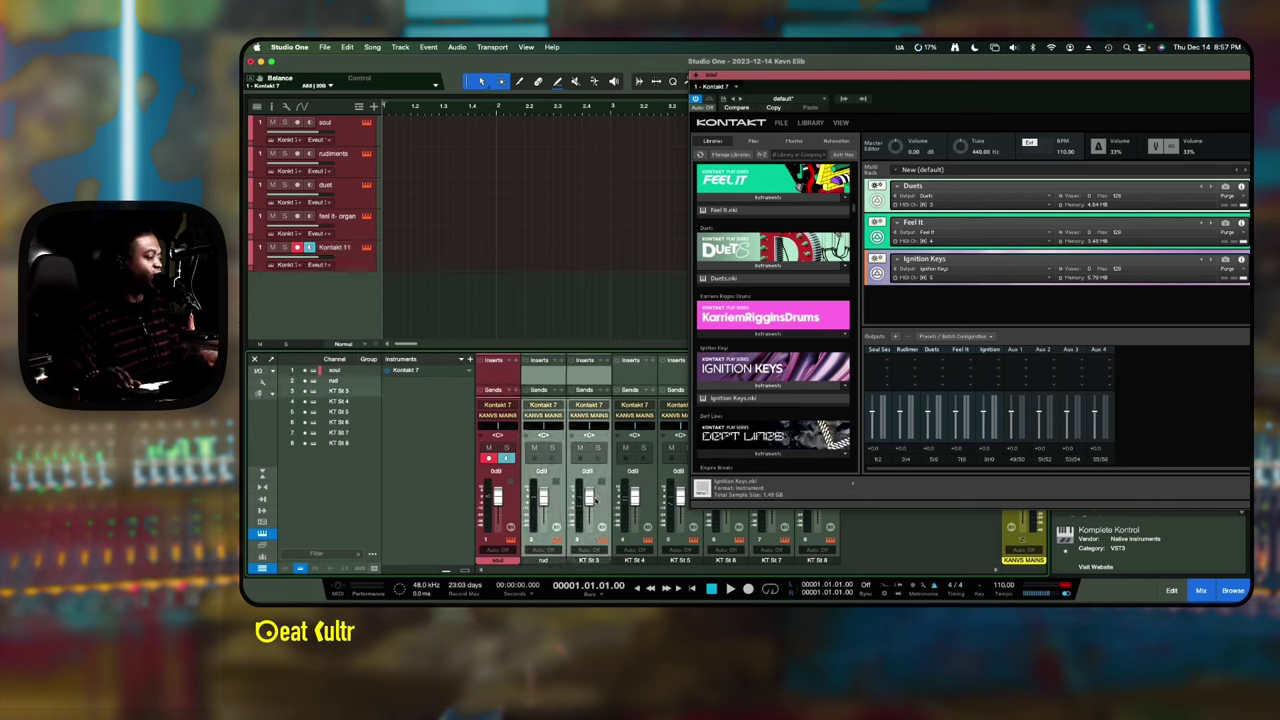
pyautogui.click(565, 563)
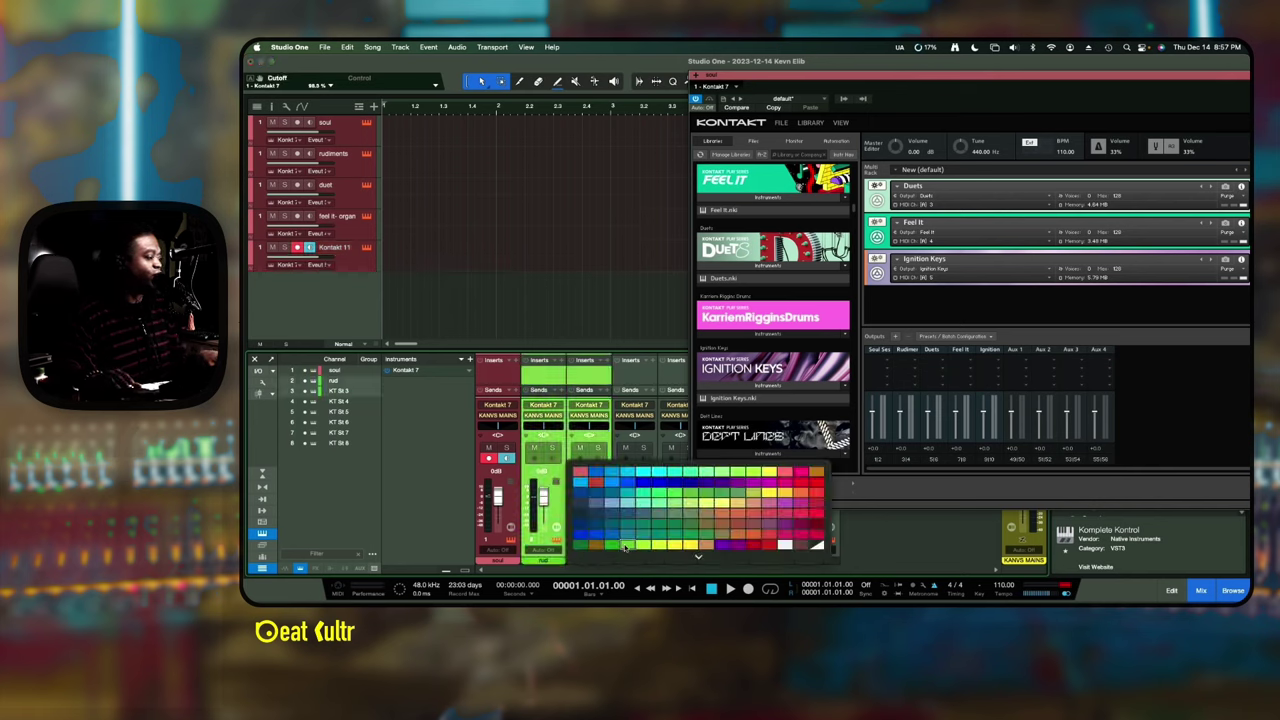
pyautogui.click(628, 546)
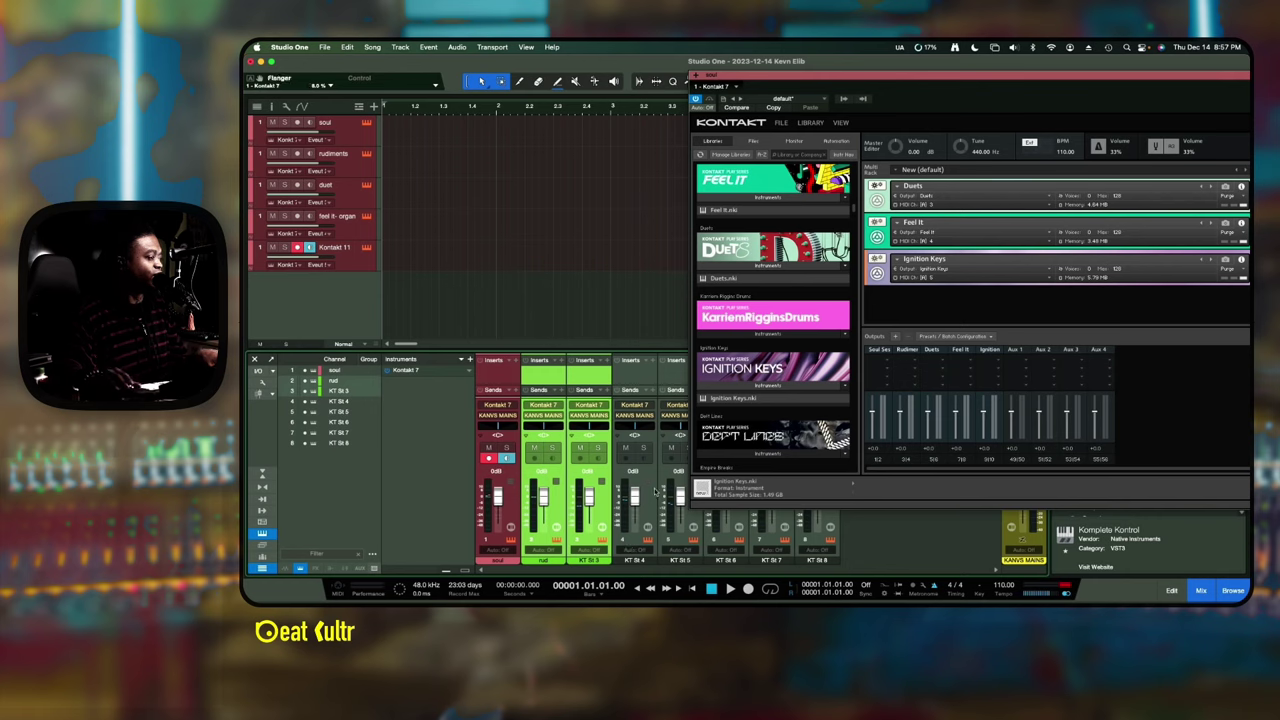
# - Colour the rudiments and duet tracks mint green together
pyautogui.click(350, 125)
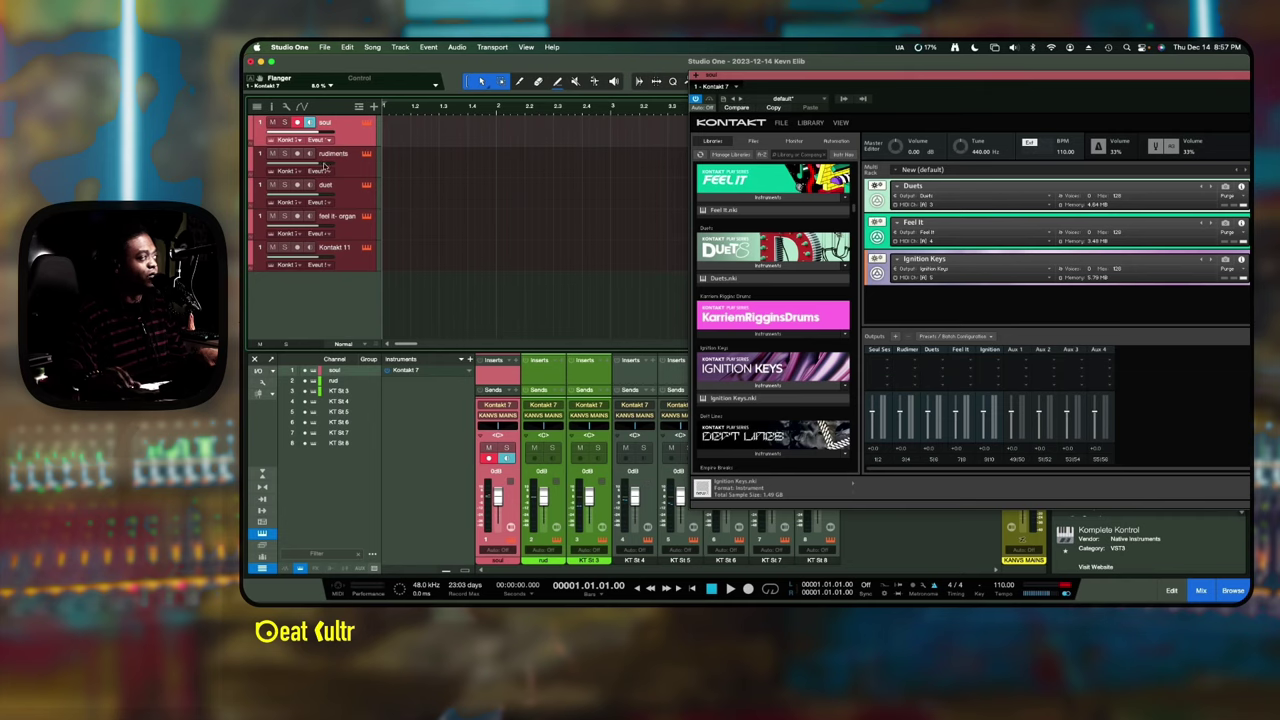
pyautogui.click(347, 178)
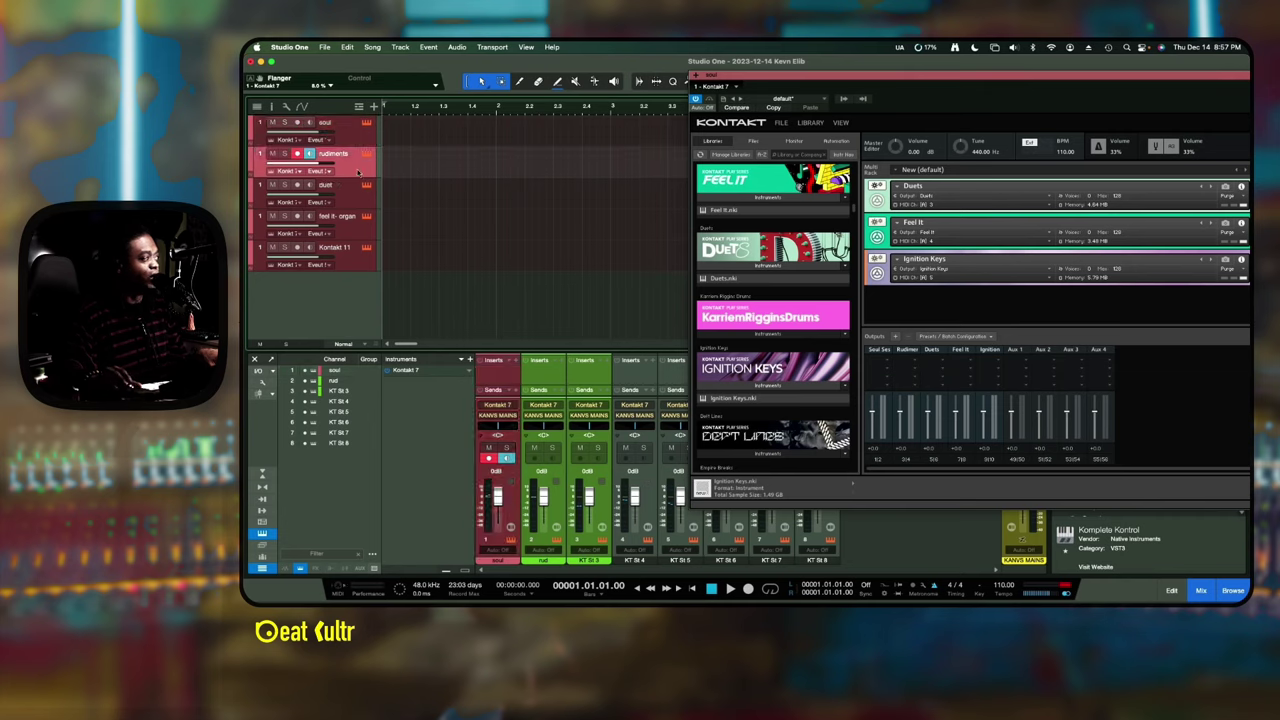
pyautogui.keyDown('shift'); pyautogui.click(347, 205); pyautogui.keyUp('shift')
pyautogui.click(256, 163)
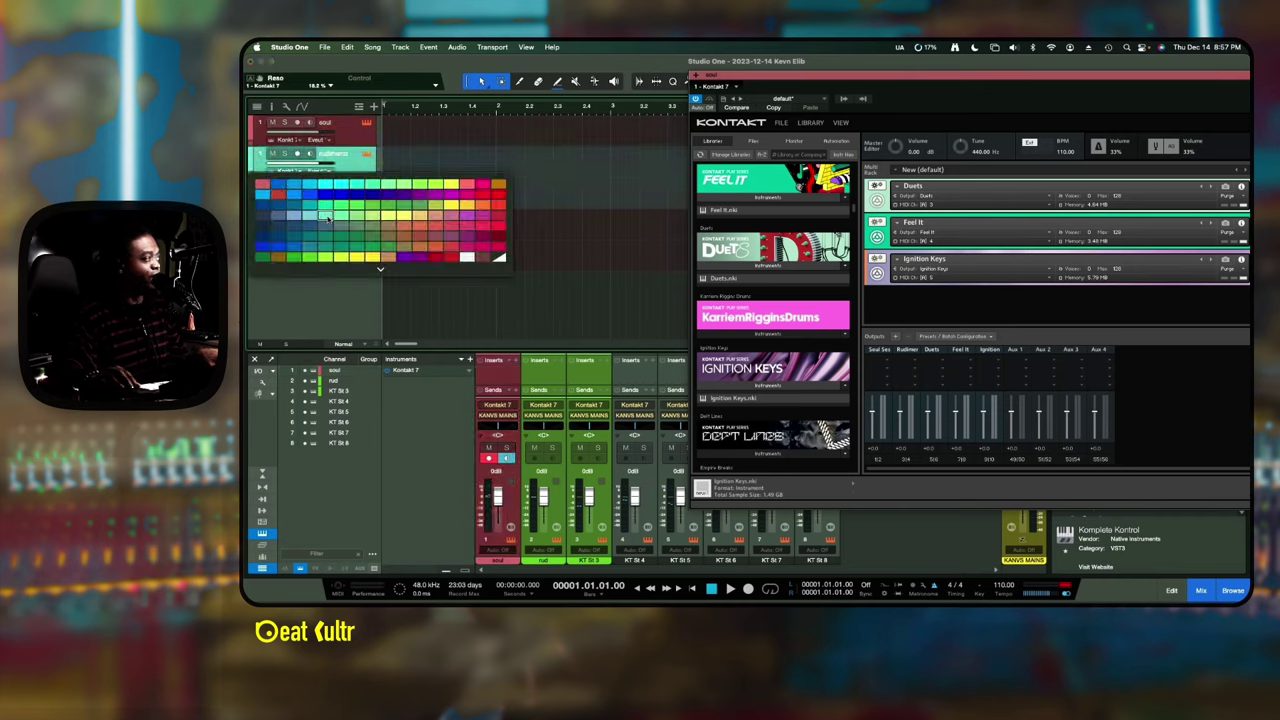
pyautogui.click(326, 217)
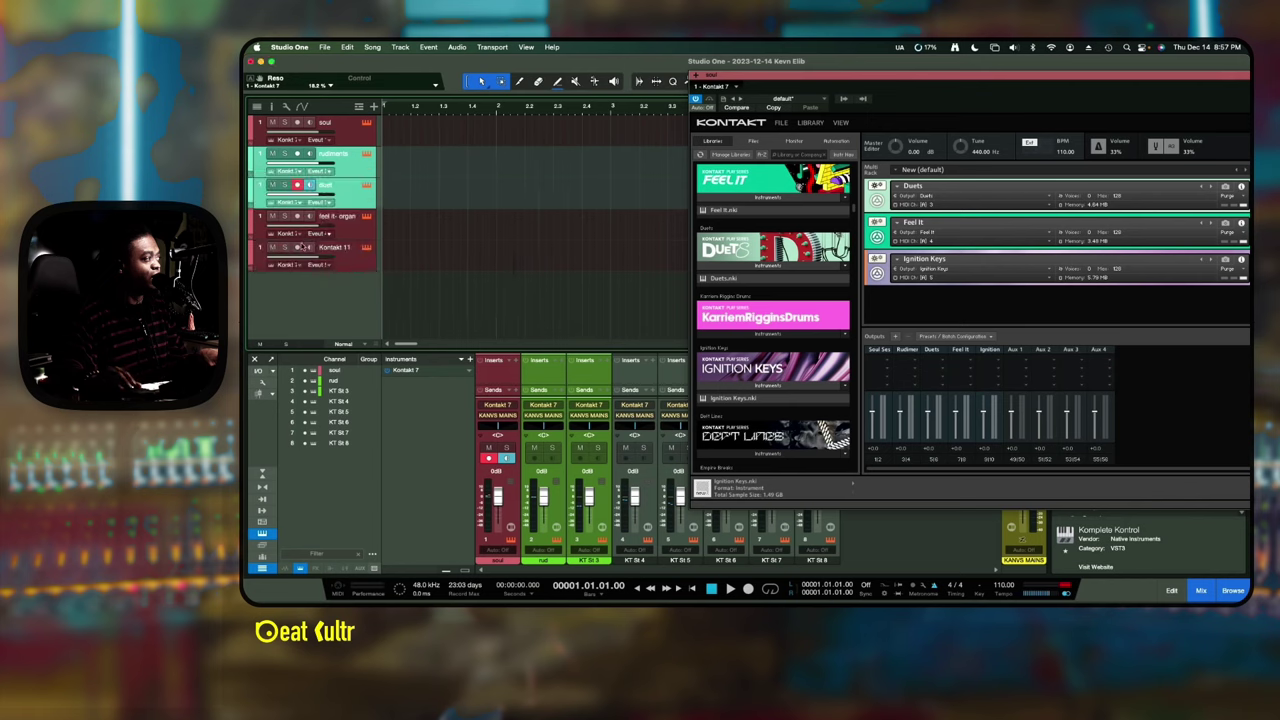
# - Colour the feel it- organ track and the KT St 4 mixer channel the same crimson
pyautogui.click(364, 238)
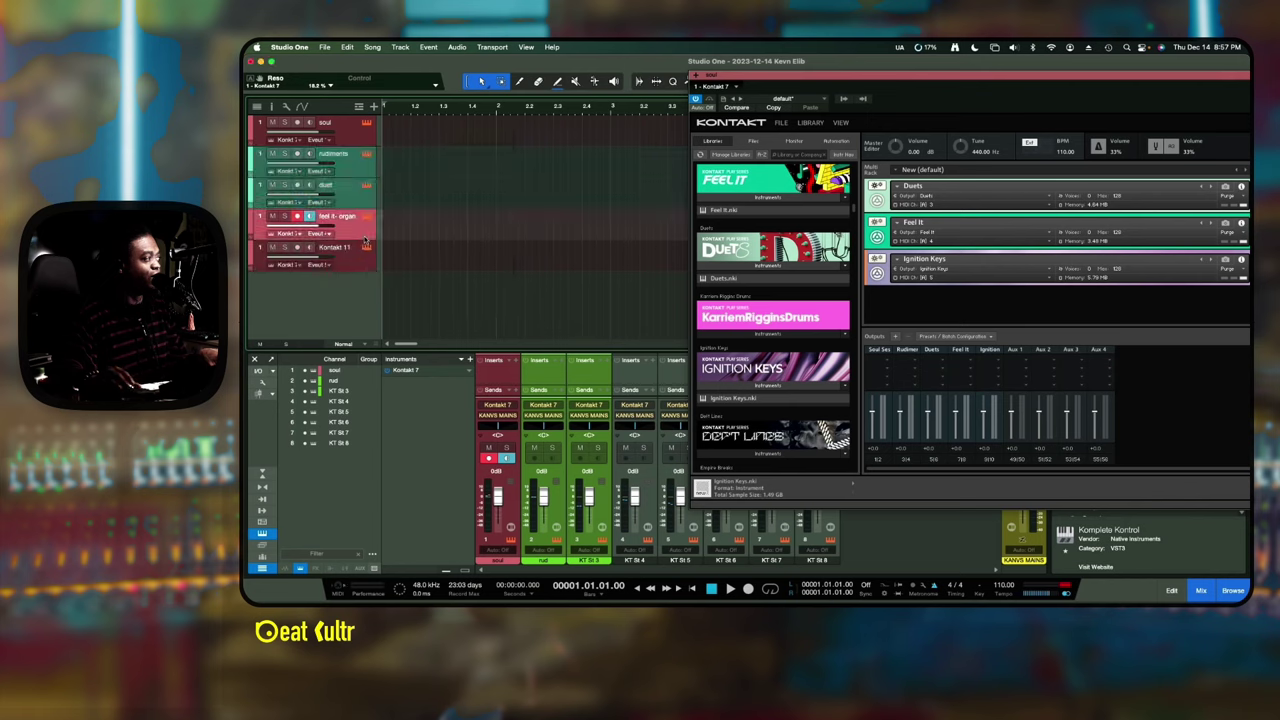
pyautogui.click(262, 236)
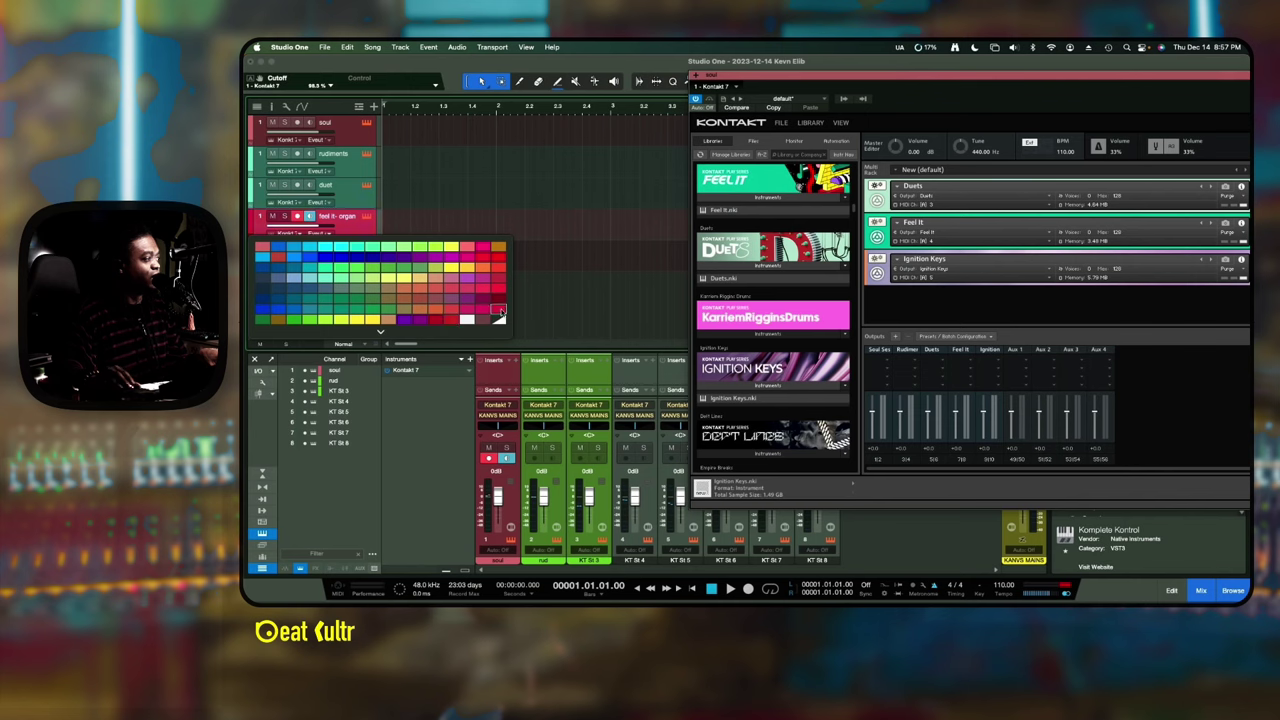
pyautogui.click(502, 311)
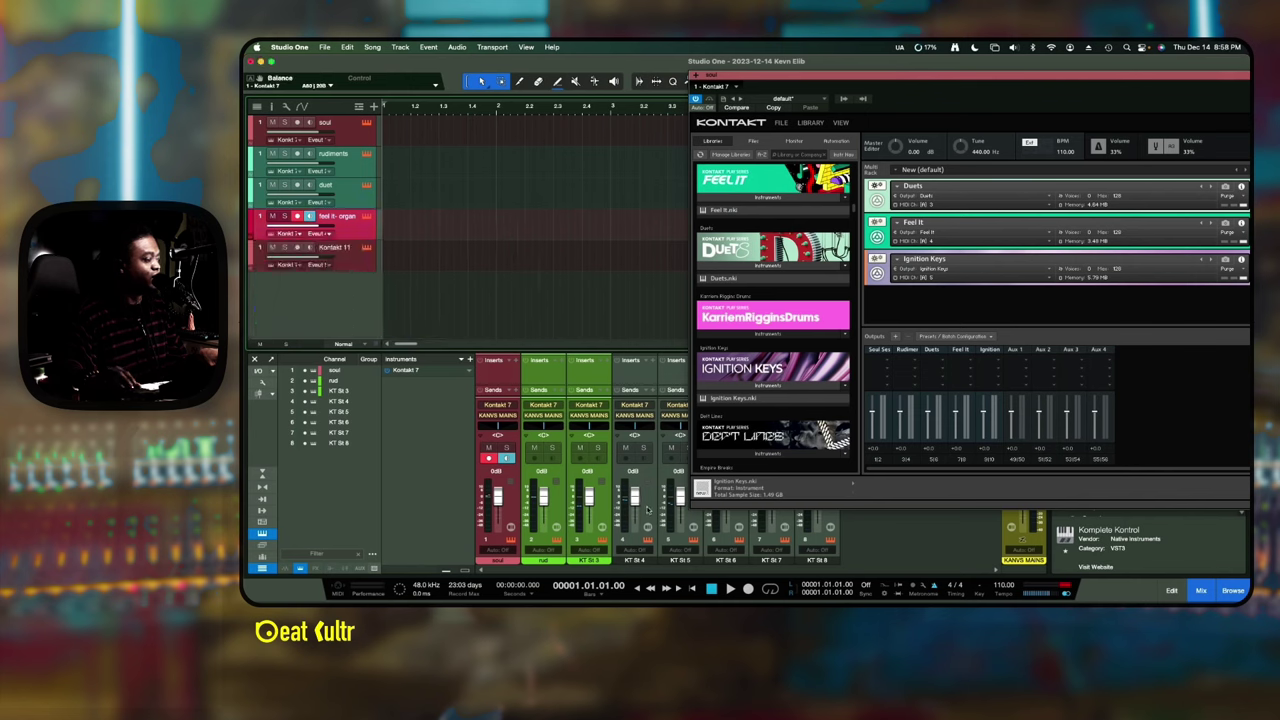
pyautogui.click(636, 545)
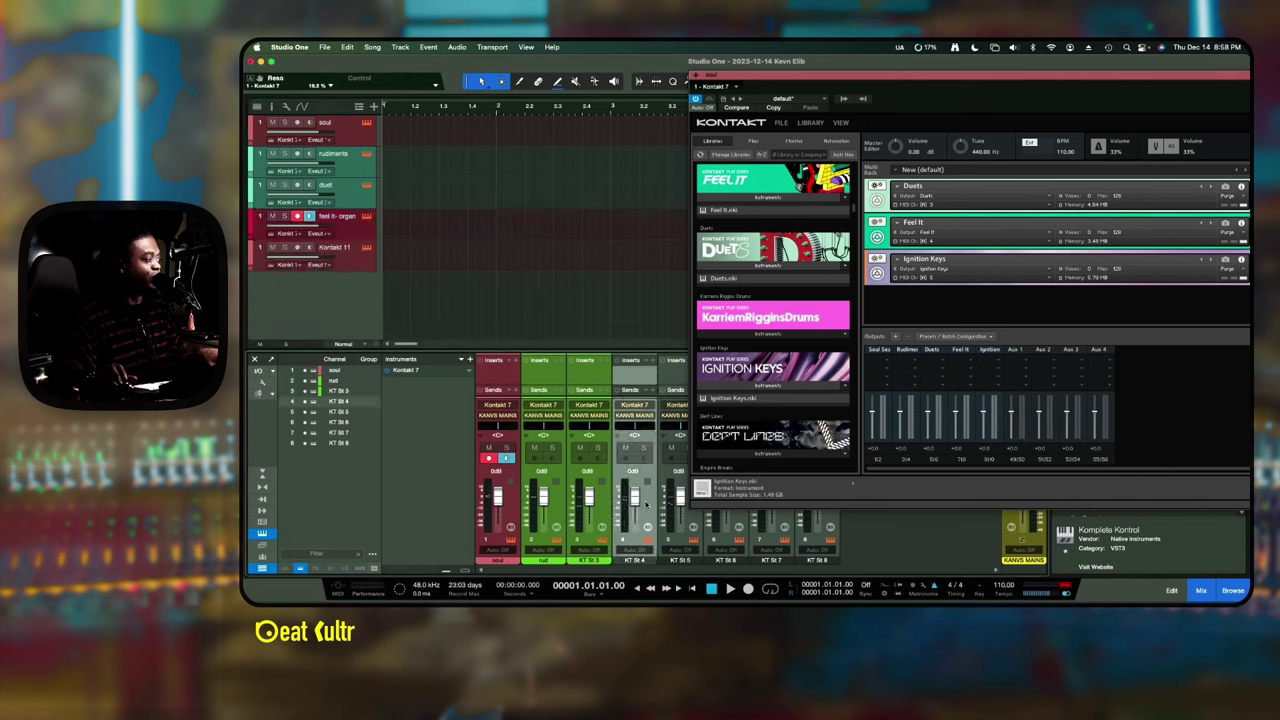
pyautogui.click(634, 557)
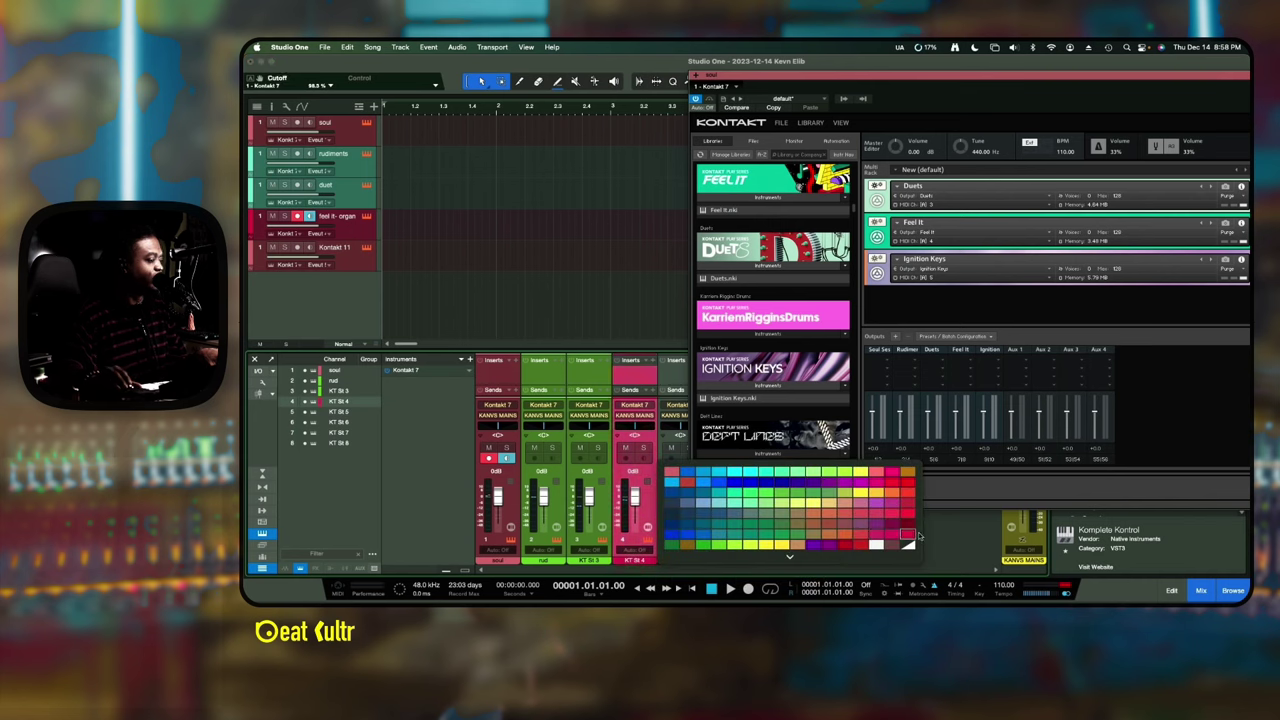
pyautogui.click(910, 535)
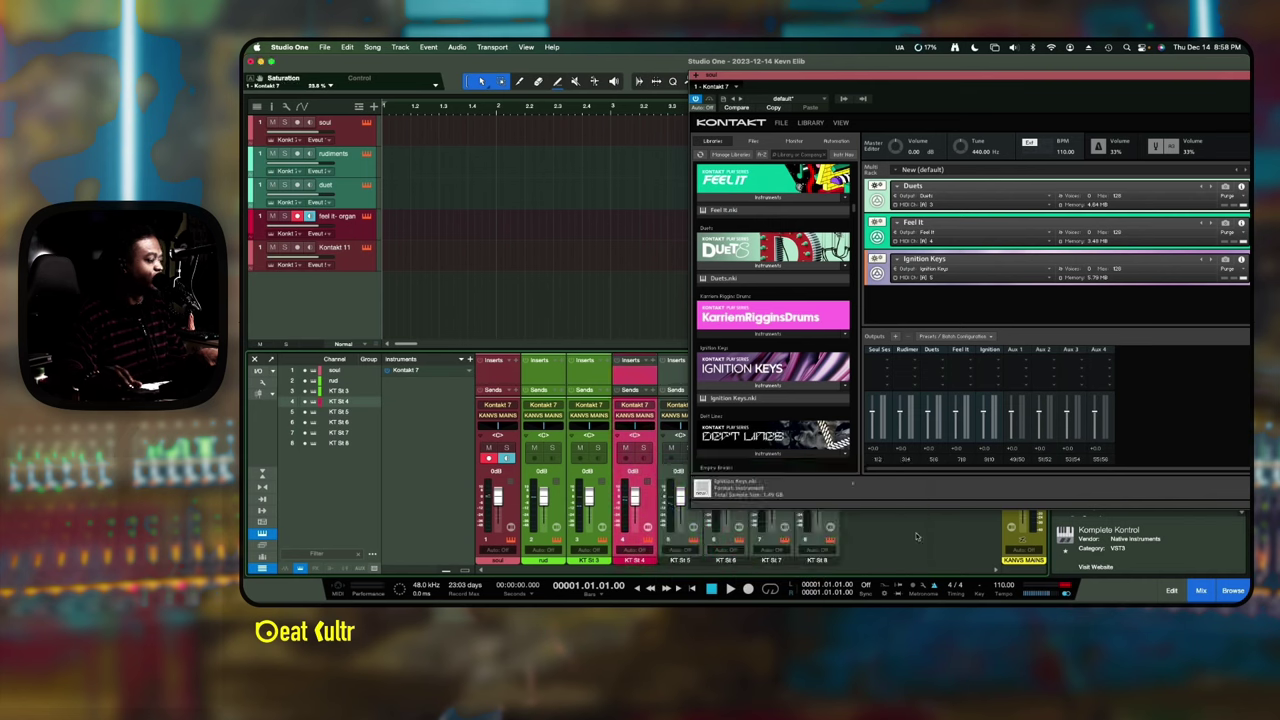
# - Examine the soul, rud, KT St 3 and KT St 4 mixer channels alongside the Kontakt tracks
pyautogui.click(372, 259)
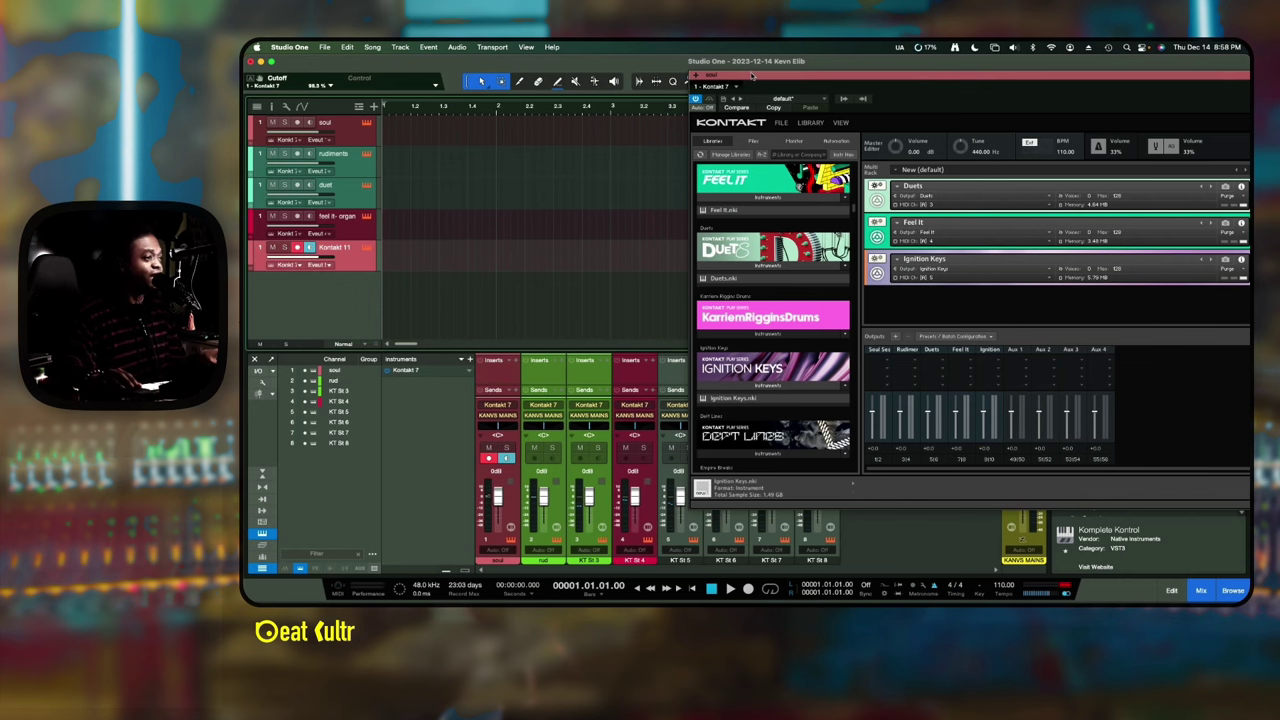
pyautogui.moveTo(752, 75); pyautogui.dragTo(484, 90)
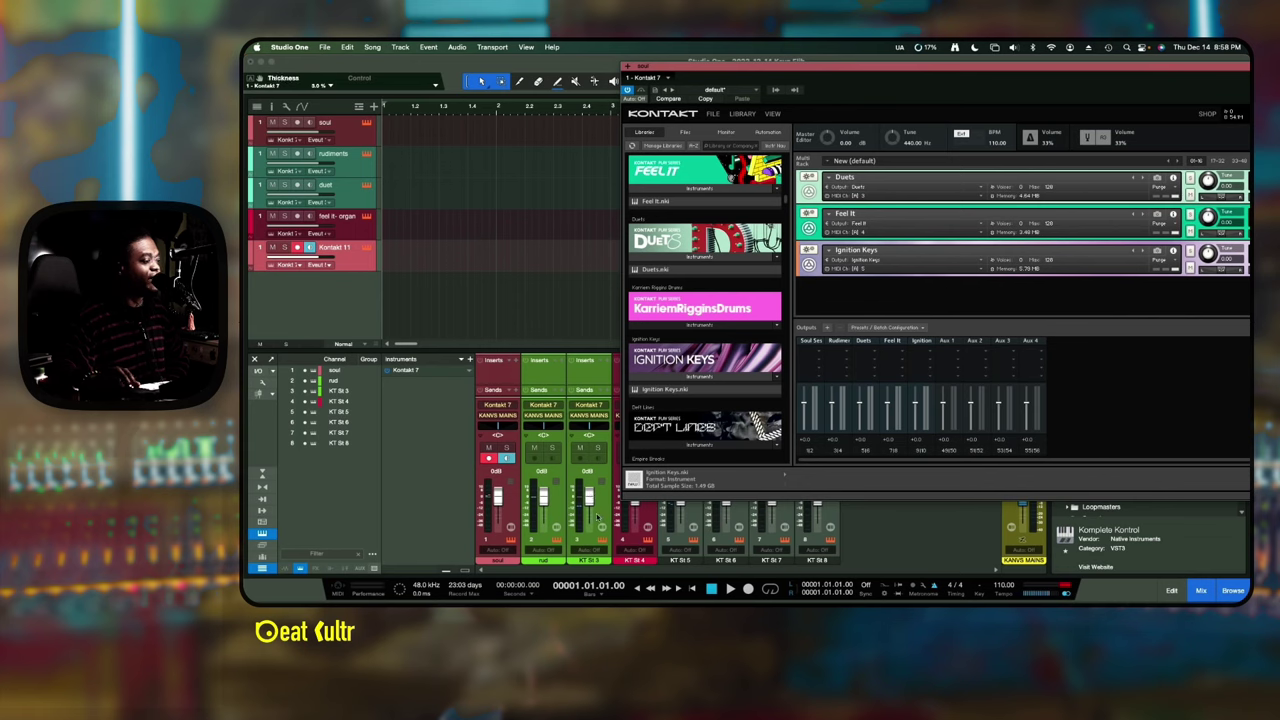
pyautogui.click(514, 505)
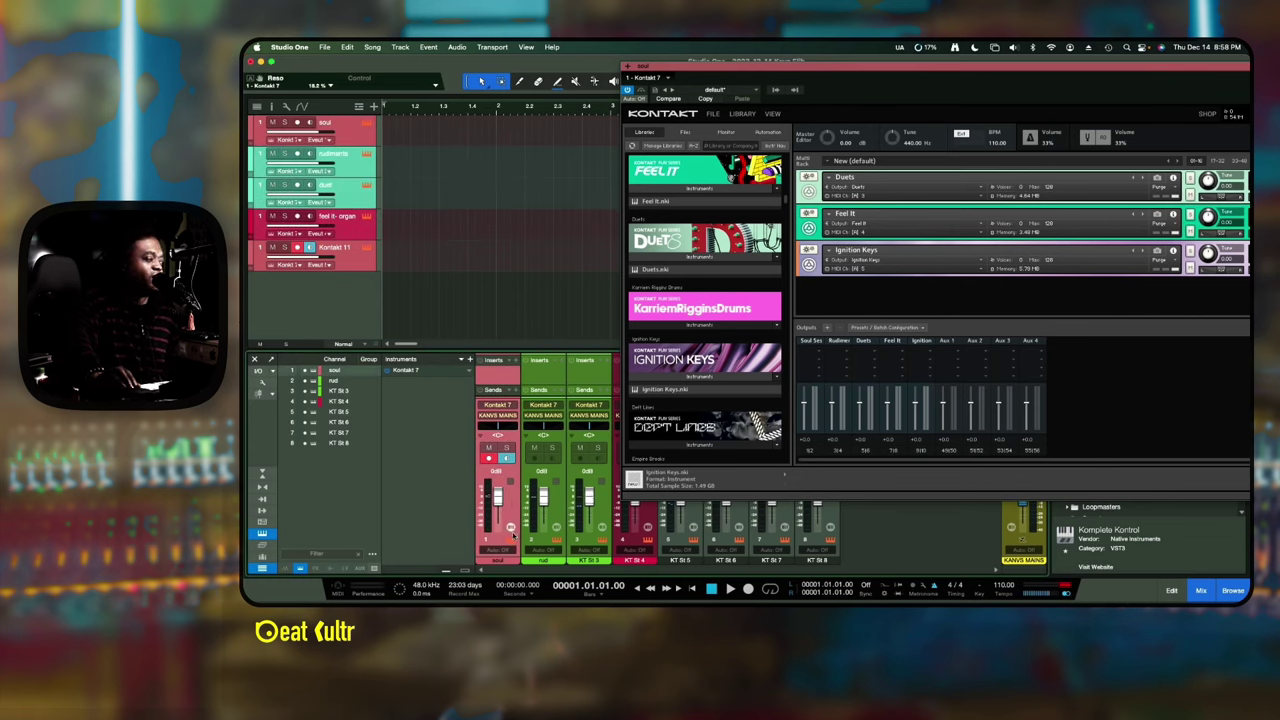
pyautogui.doubleClick(510, 527)
pyautogui.doubleClick(510, 527)
pyautogui.click(358, 264)
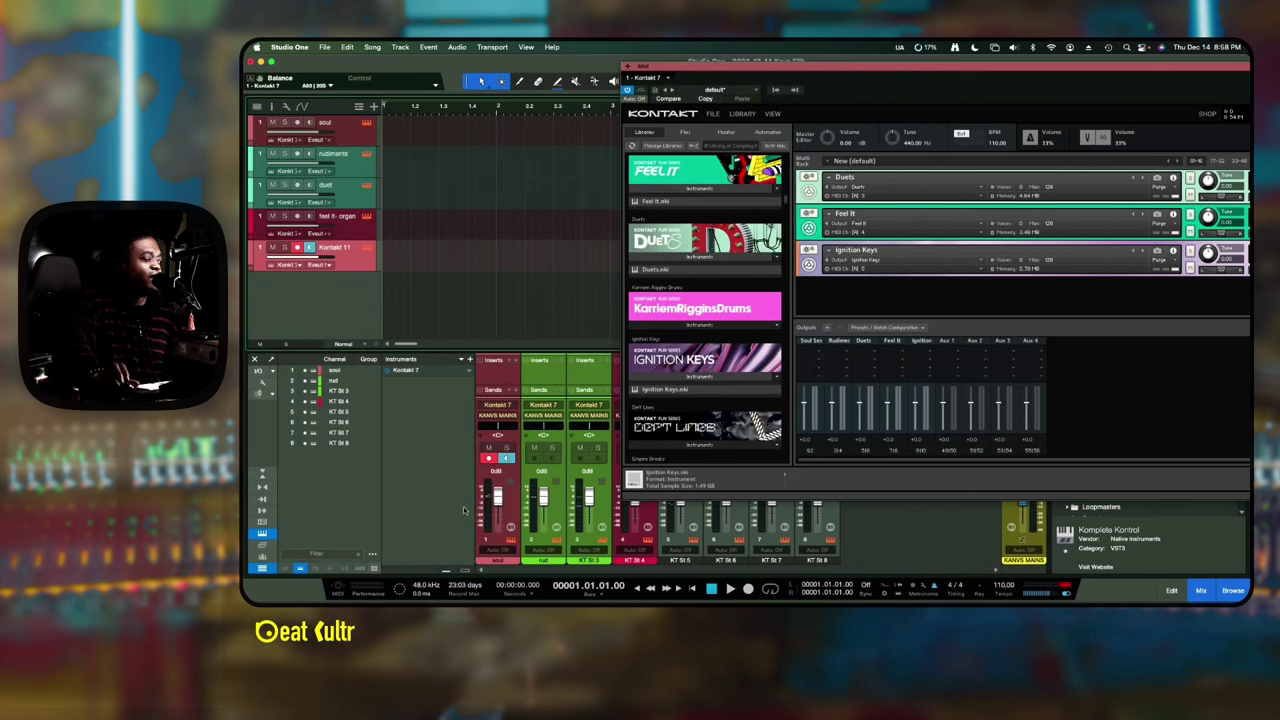
pyautogui.click(547, 518)
pyautogui.click(590, 518)
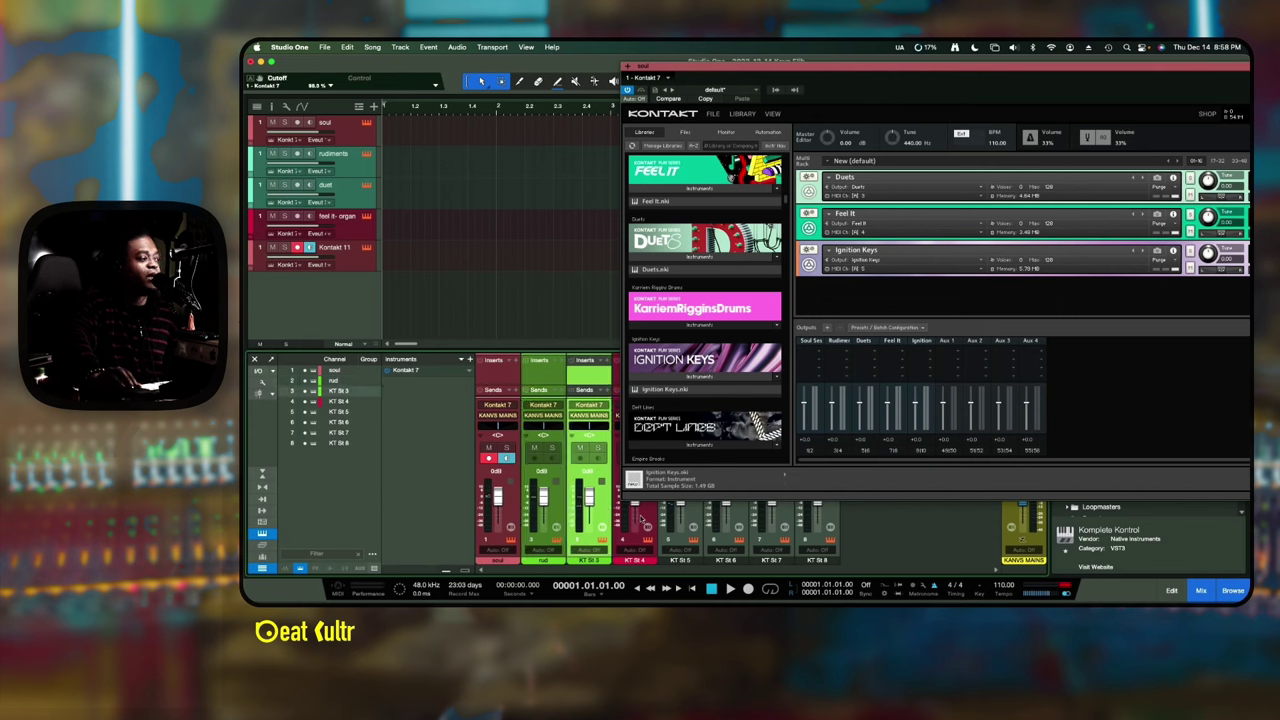
pyautogui.click(645, 518)
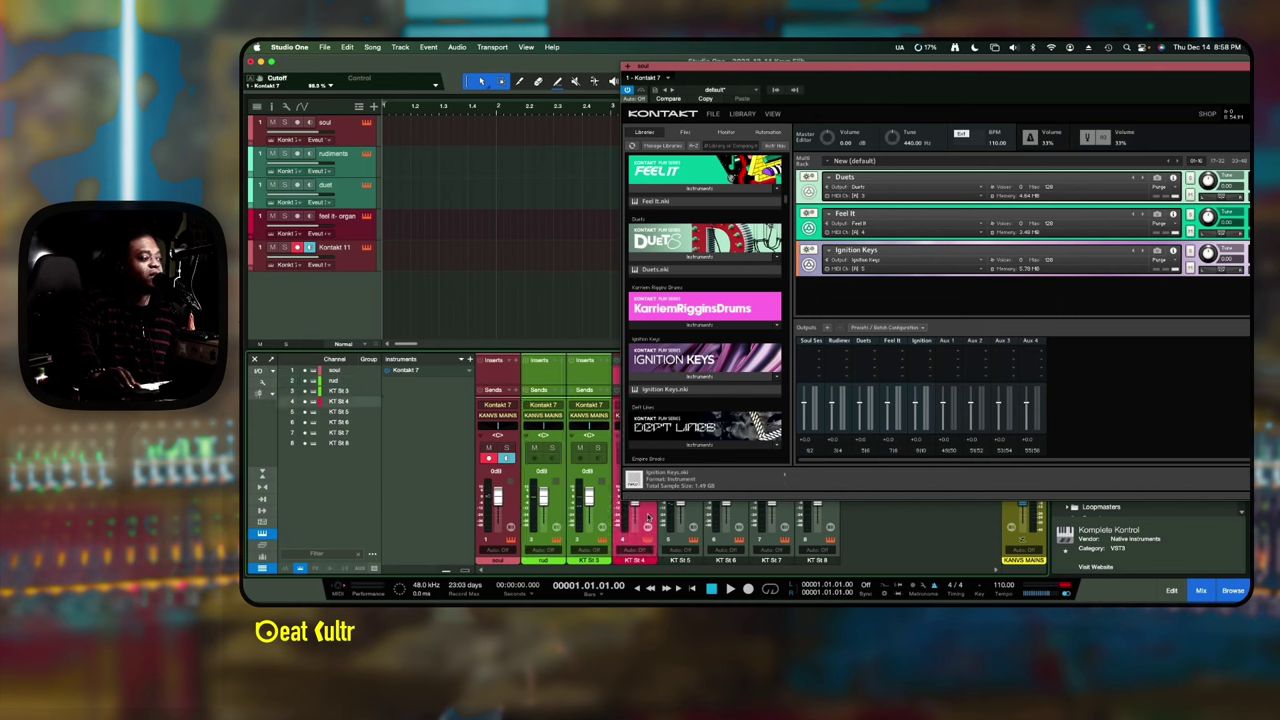
# - Disable Kontakt's unused outputs KT St 8, KT St 7 and KT St 6
pyautogui.click(776, 89)
pyautogui.click(778, 183)
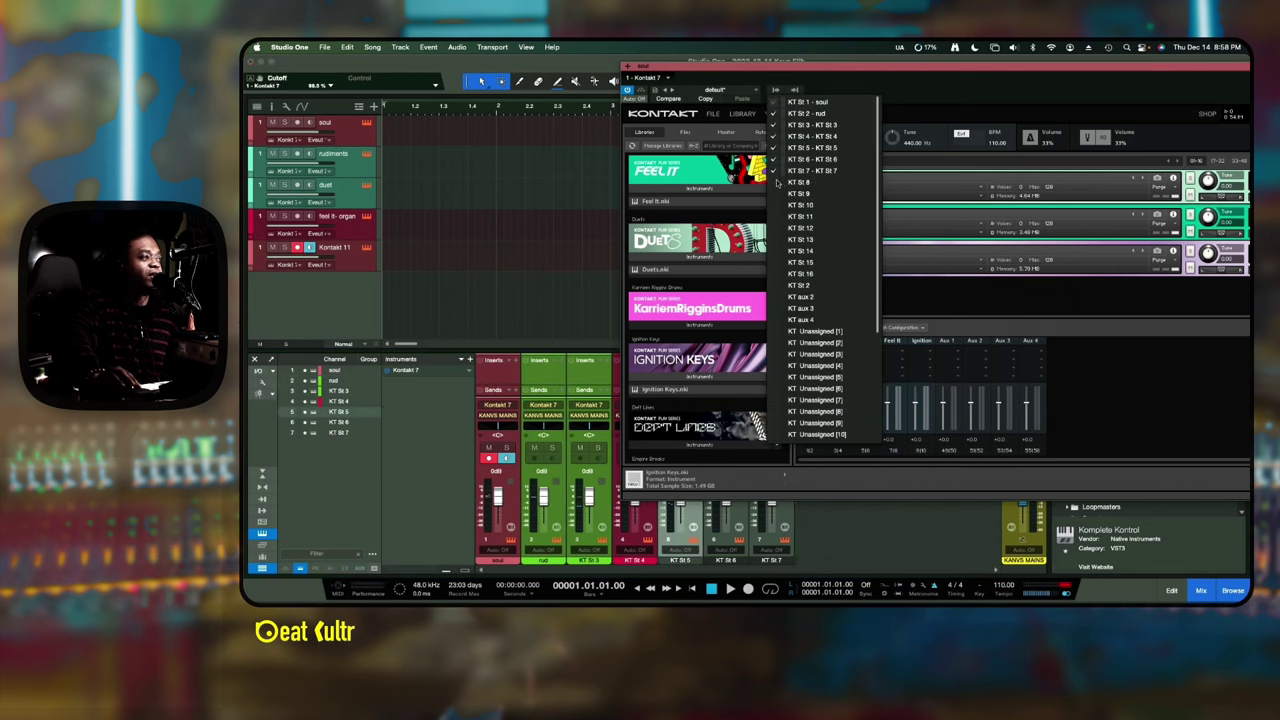
pyautogui.click(778, 172)
pyautogui.click(778, 160)
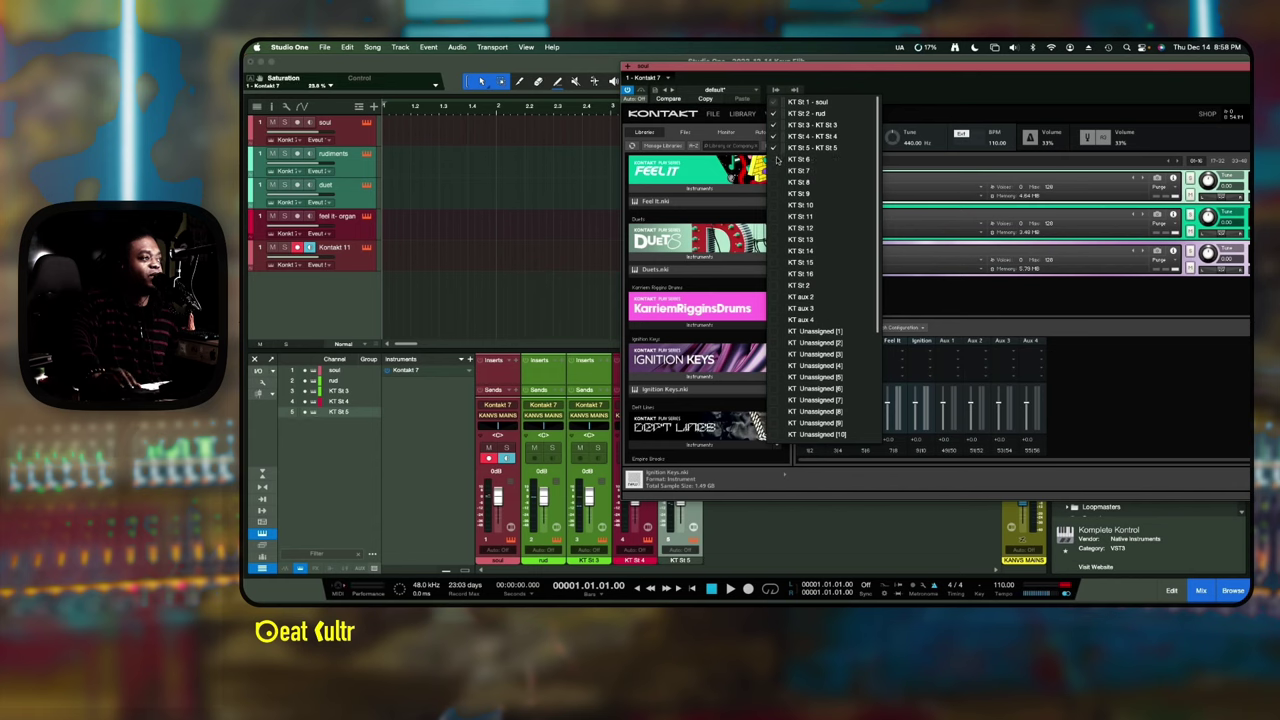
pyautogui.click(777, 90)
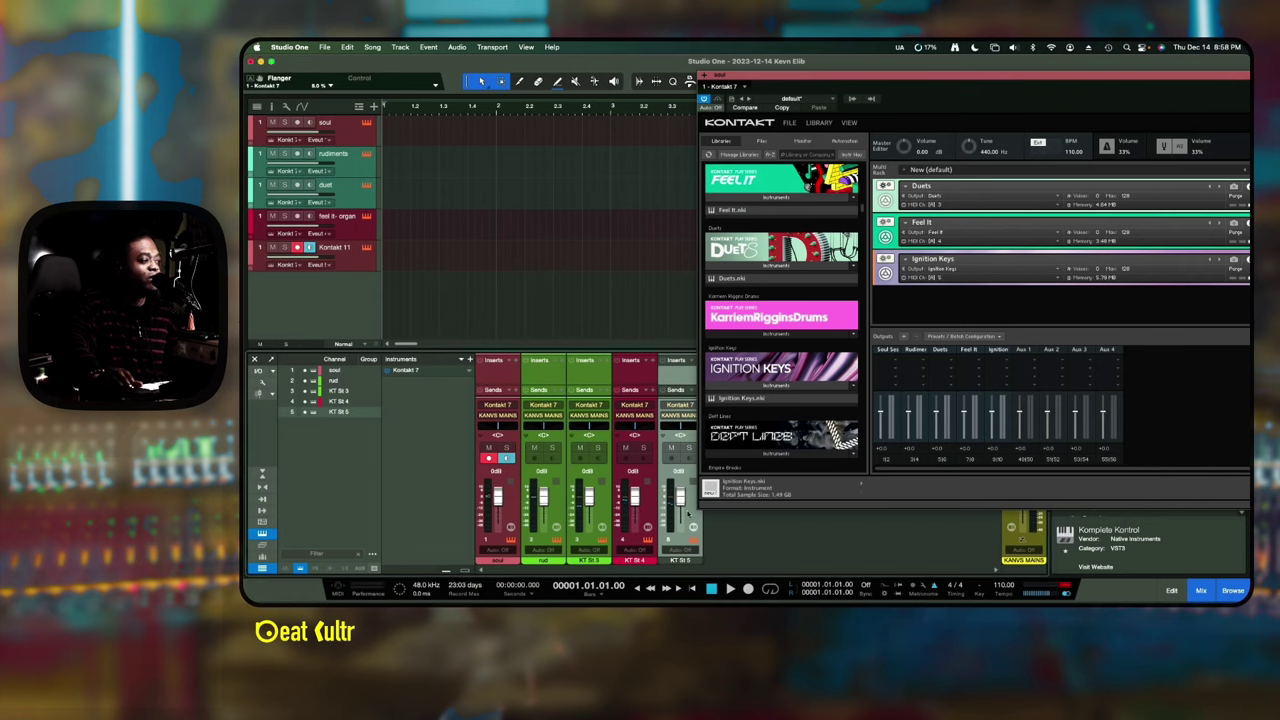
# - Select the channels from soul through KT St 5, pack the Kontakt tracks into a folder track and expand it
pyautogui.click(692, 561)
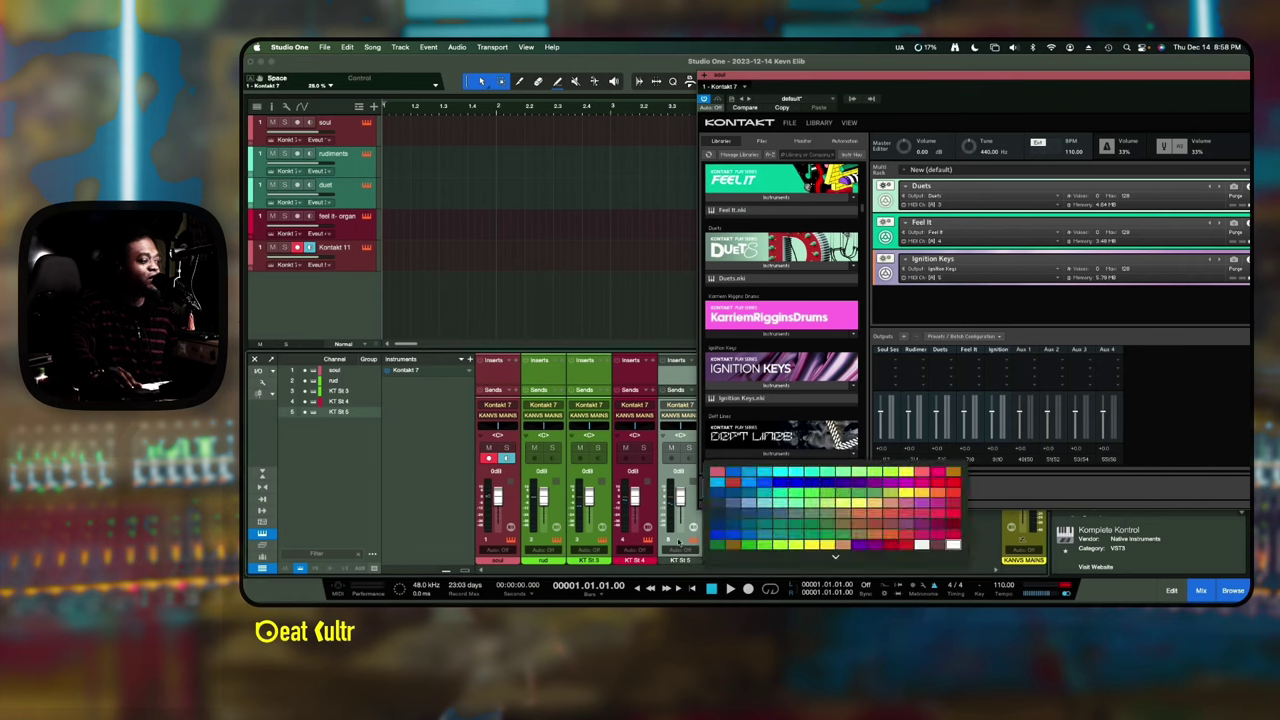
pyautogui.click(680, 545)
pyautogui.click(510, 500)
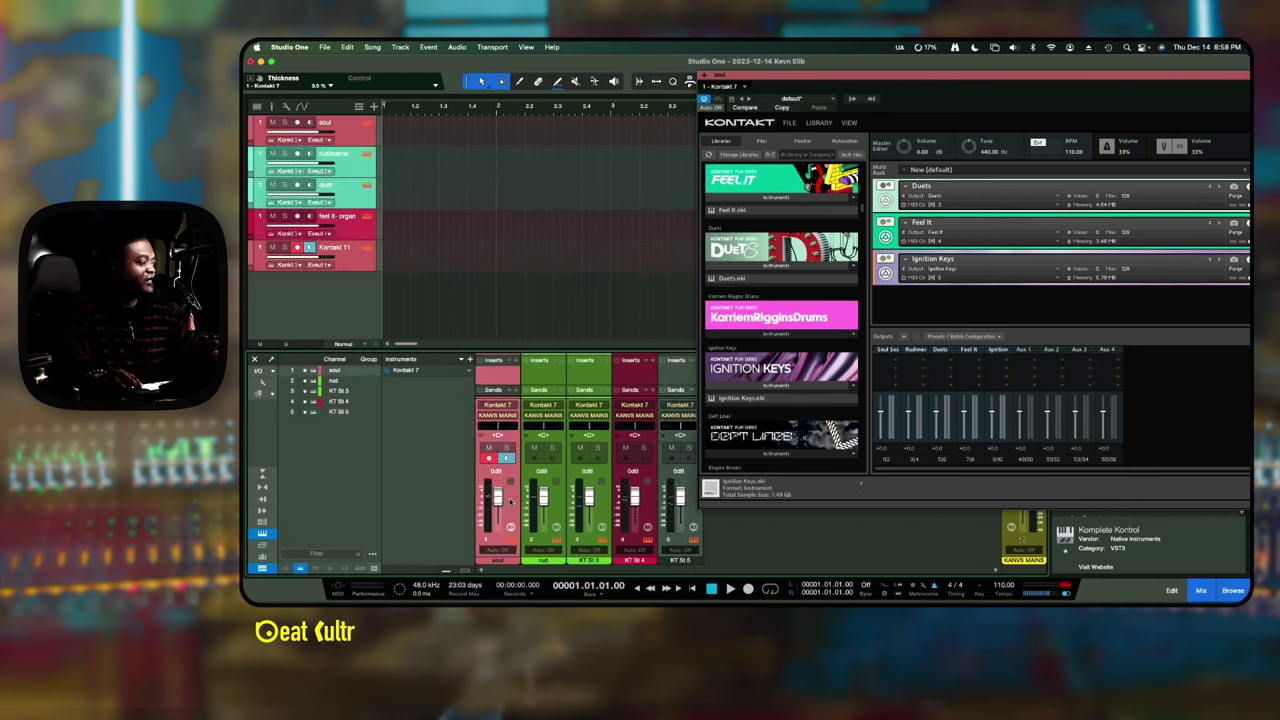
pyautogui.keyDown('shift'); pyautogui.click(692, 519); pyautogui.keyUp('shift')
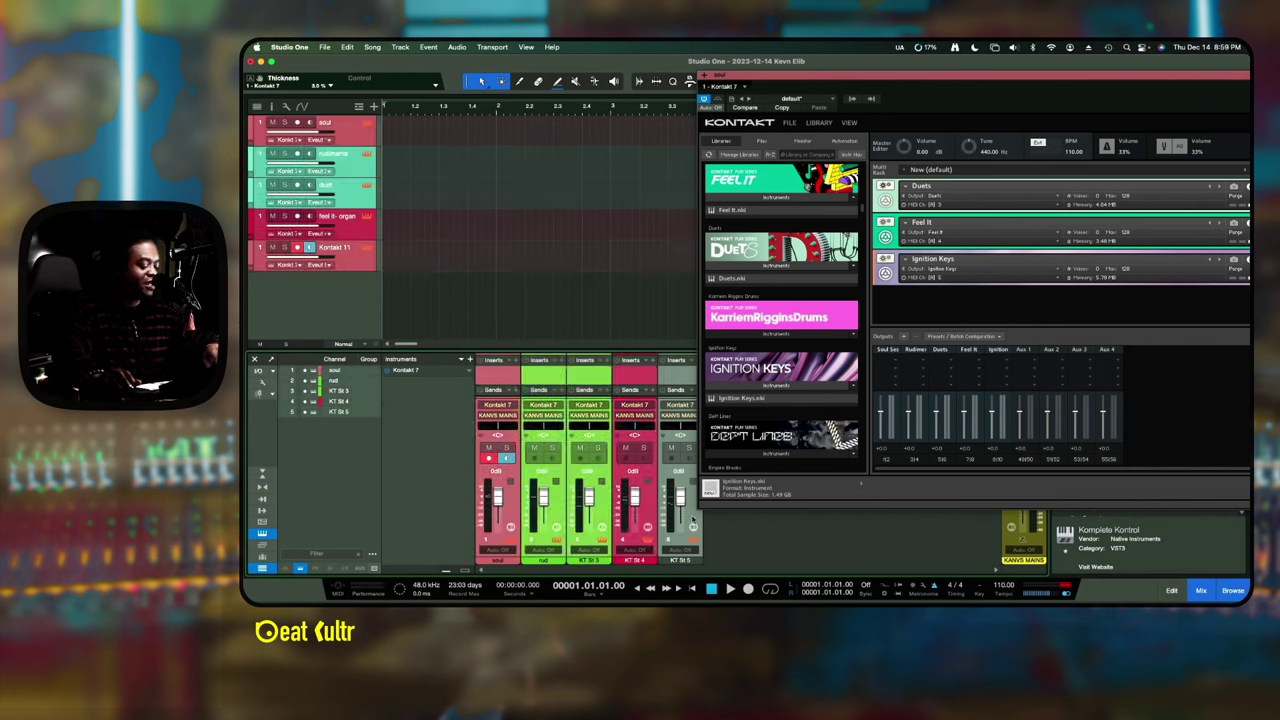
pyautogui.press('Delete')
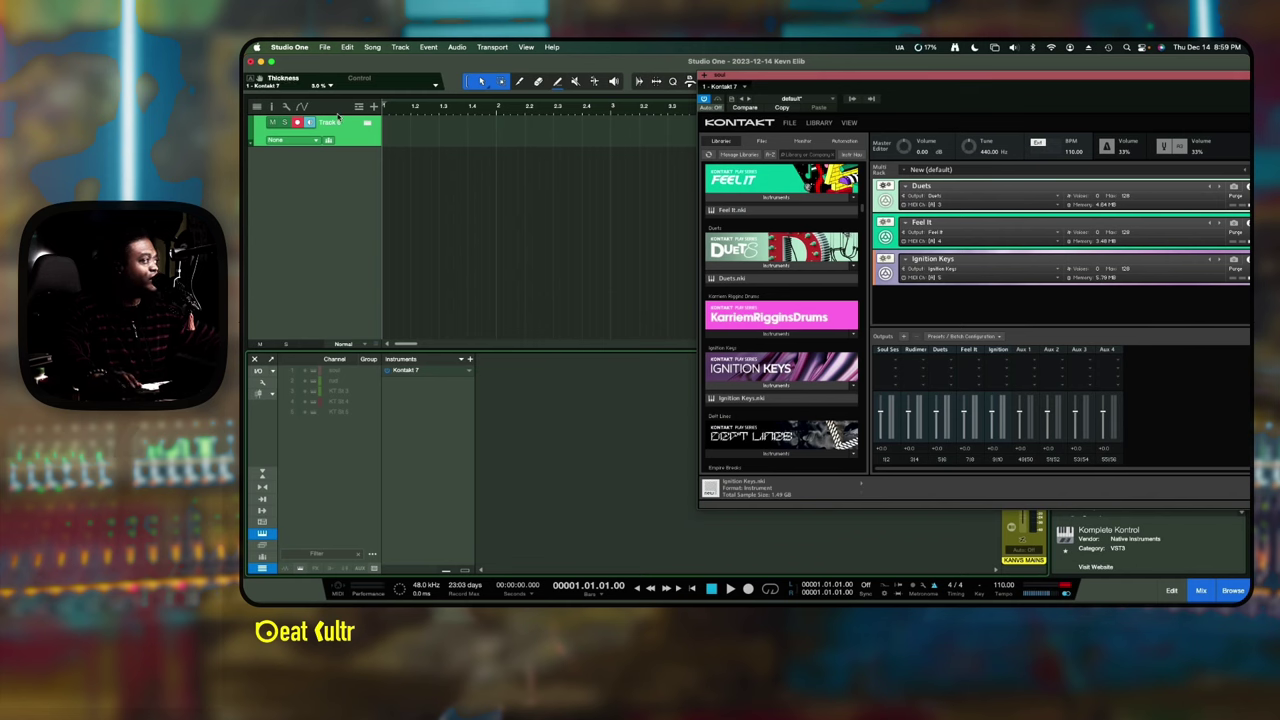
pyautogui.hotkey('ctrl', 'z')
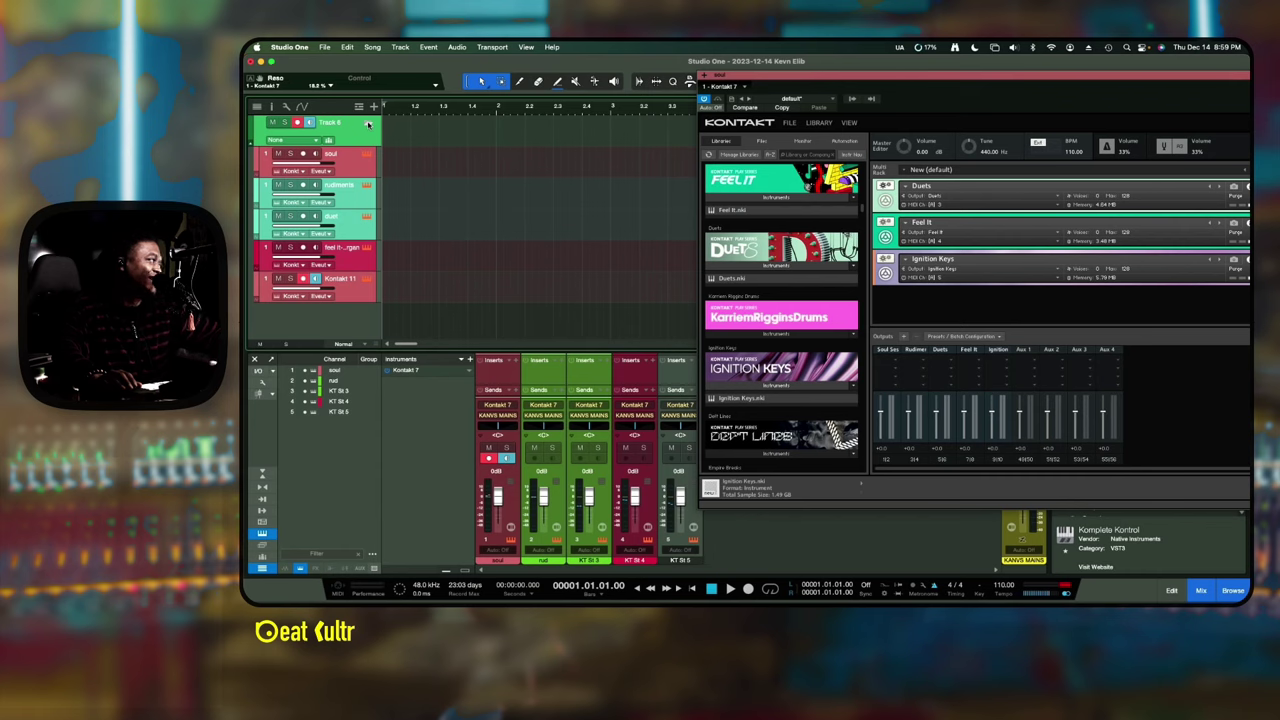
# - Add a bus channel for the folder track, and collapse and expand the folder to inspect its tracks
pyautogui.click(320, 141)
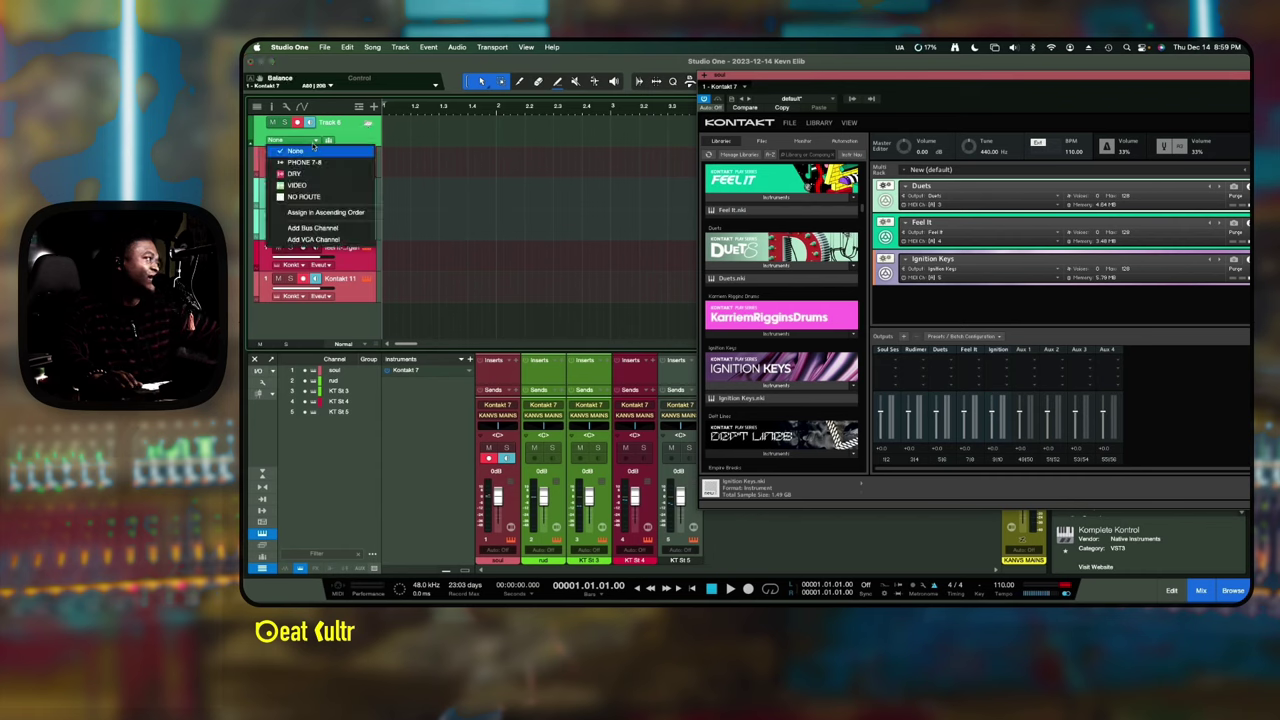
pyautogui.click(313, 227)
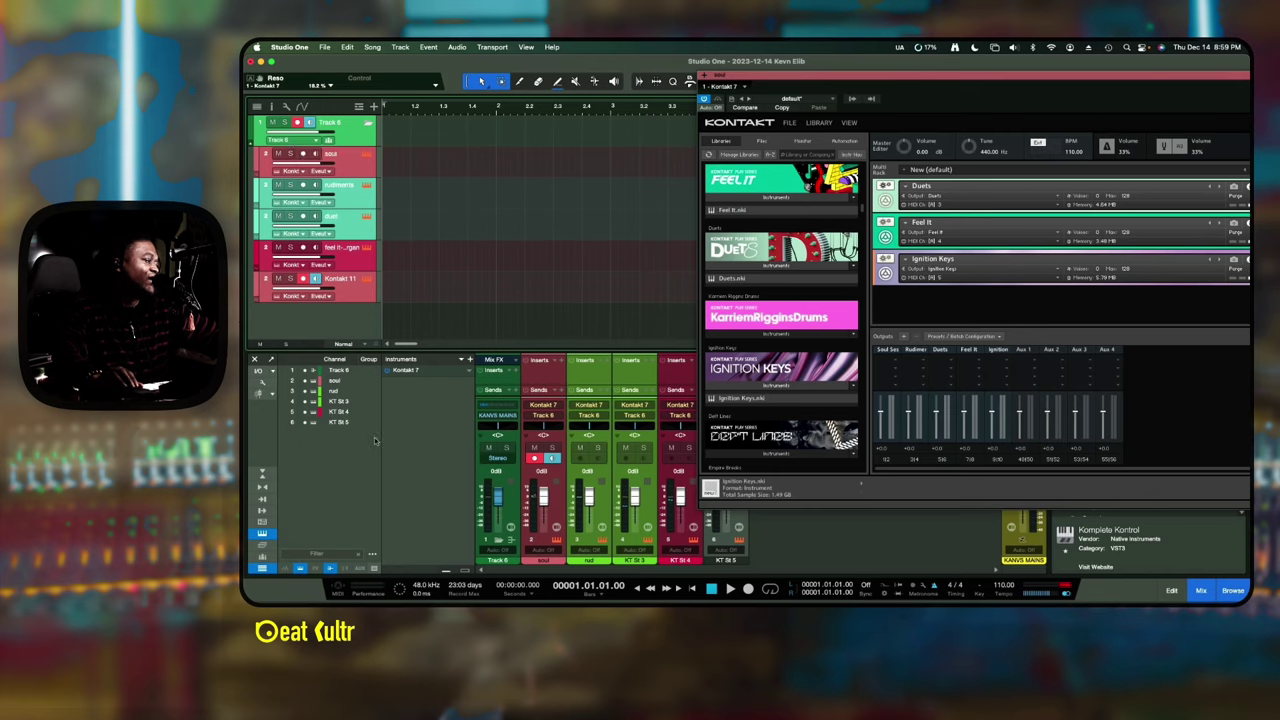
pyautogui.click(367, 125)
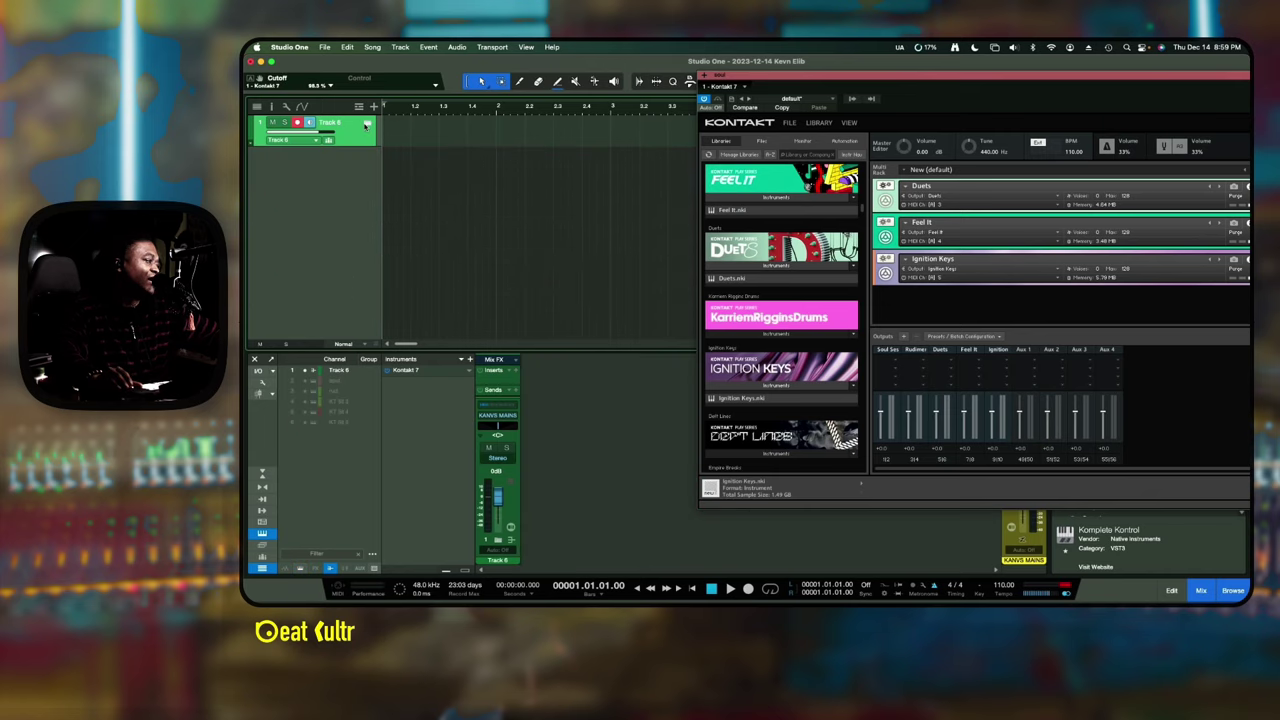
pyautogui.click(367, 125)
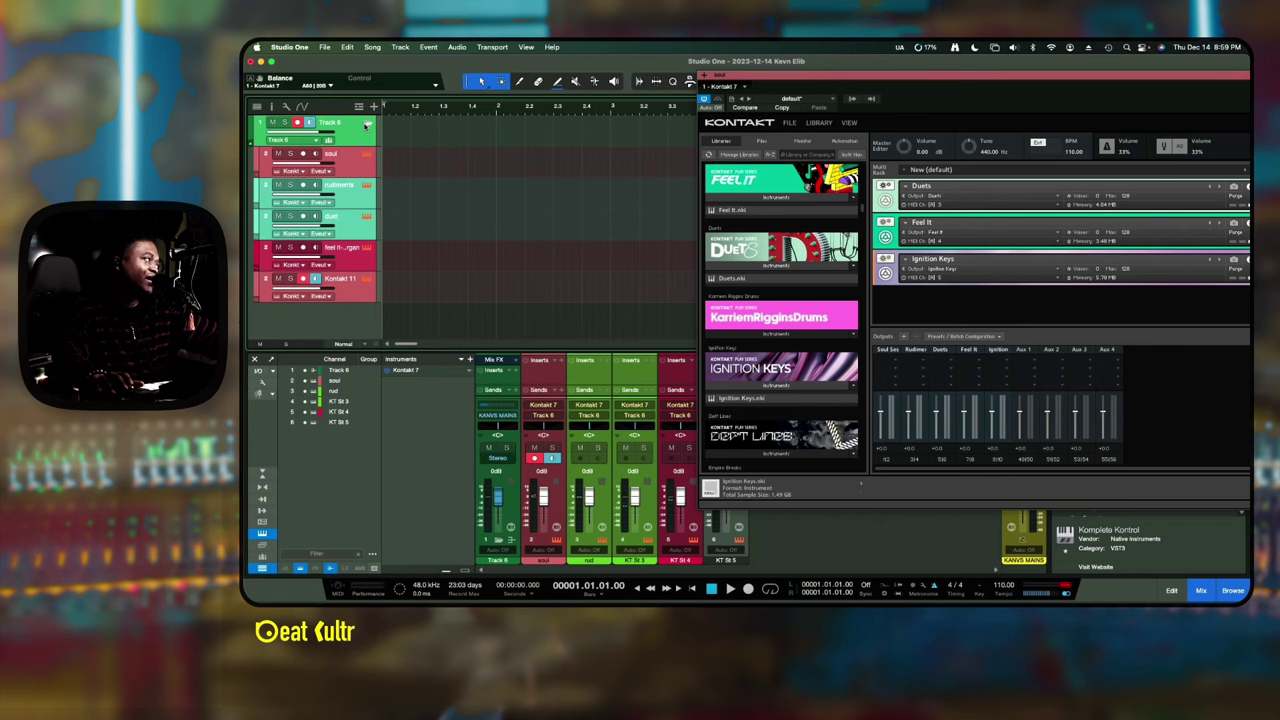
pyautogui.click(357, 163)
pyautogui.click(355, 193)
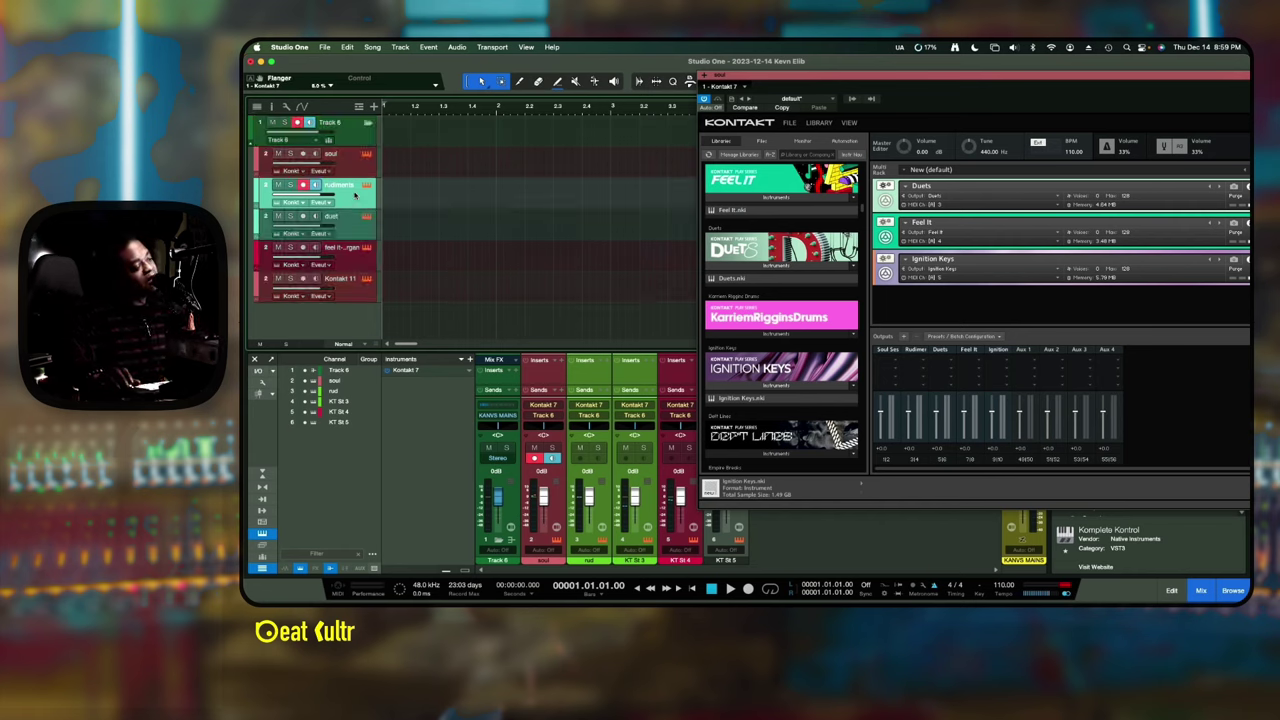
pyautogui.click(367, 123)
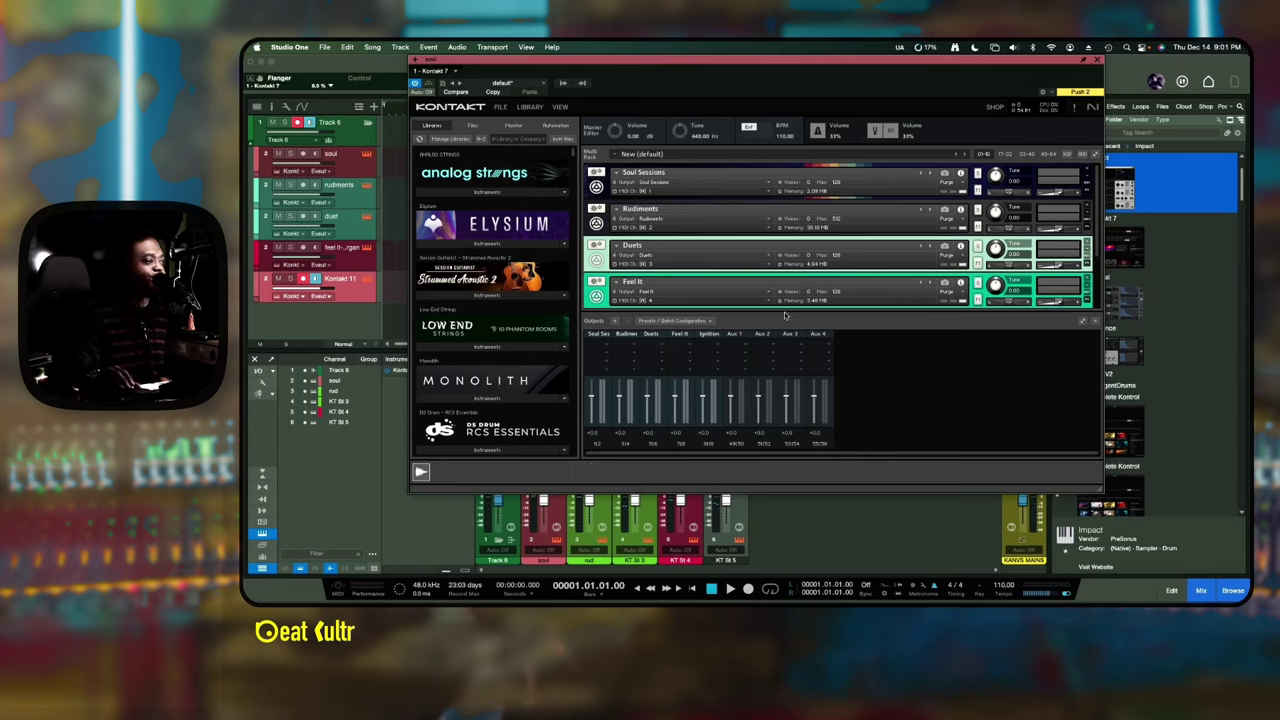
# - Hide the Outputs section in Kontakt's rack and show it again
pyautogui.click(1096, 322)
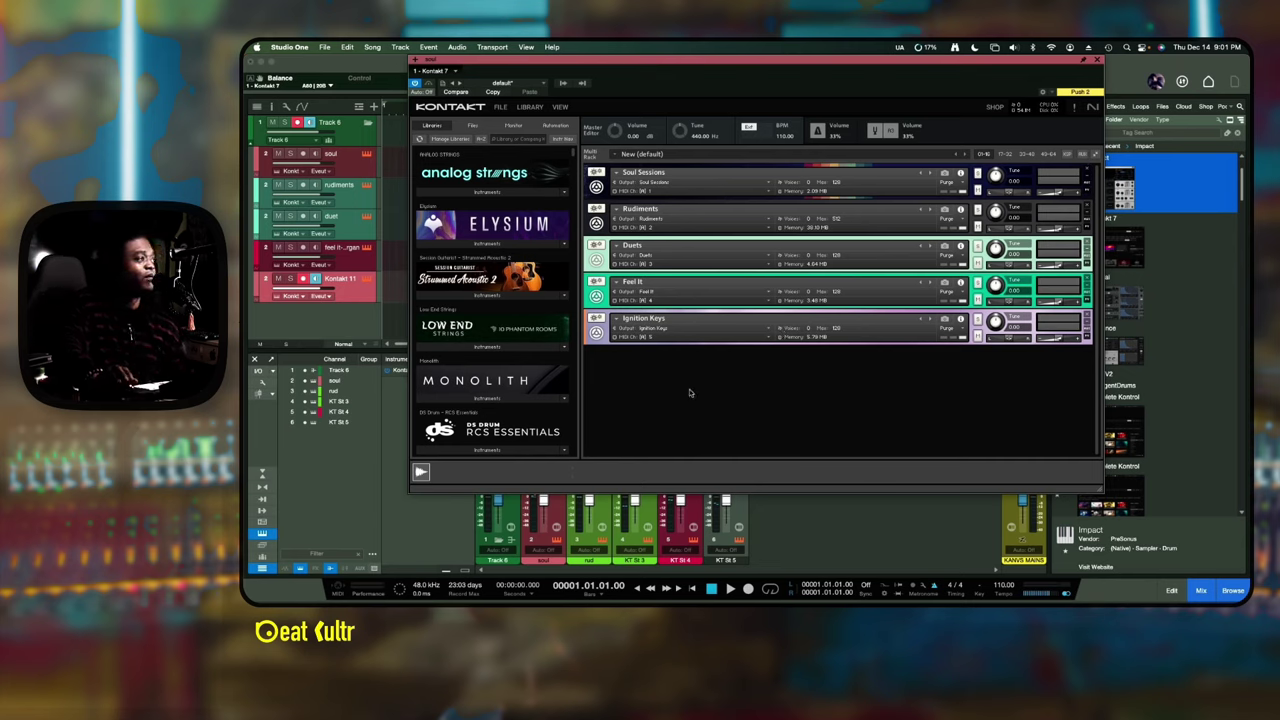
pyautogui.click(560, 107)
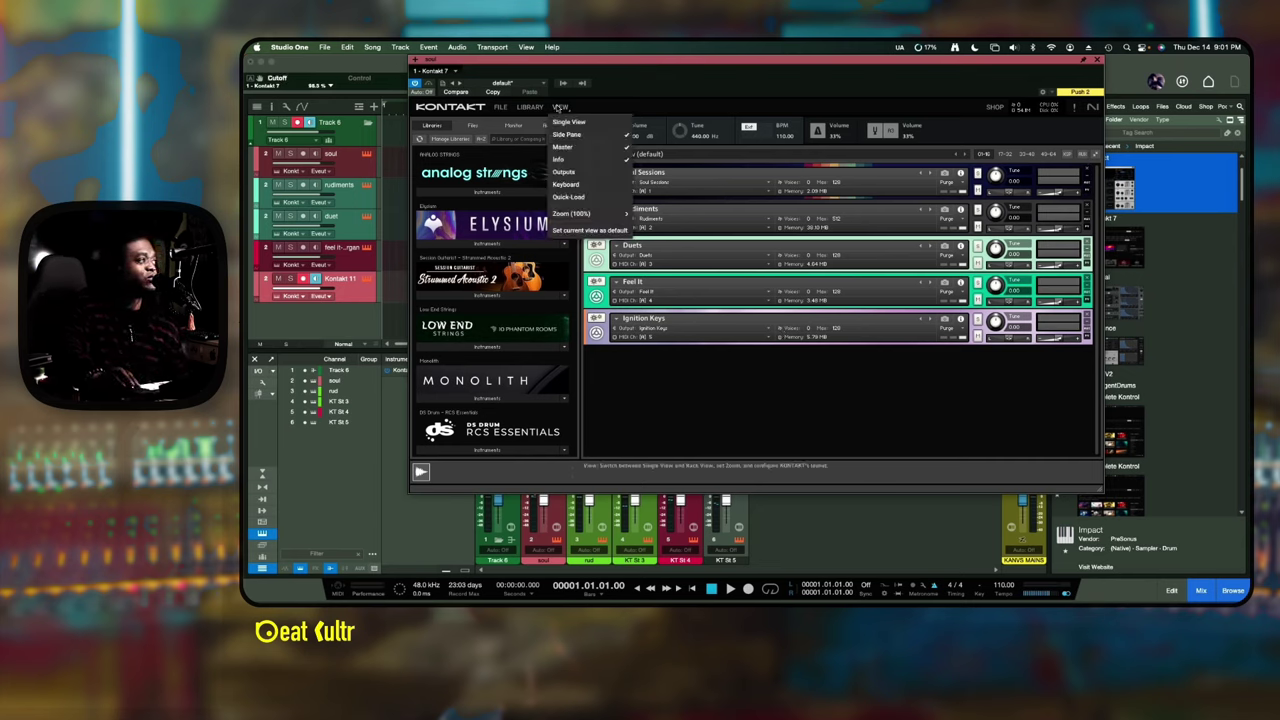
pyautogui.click(565, 173)
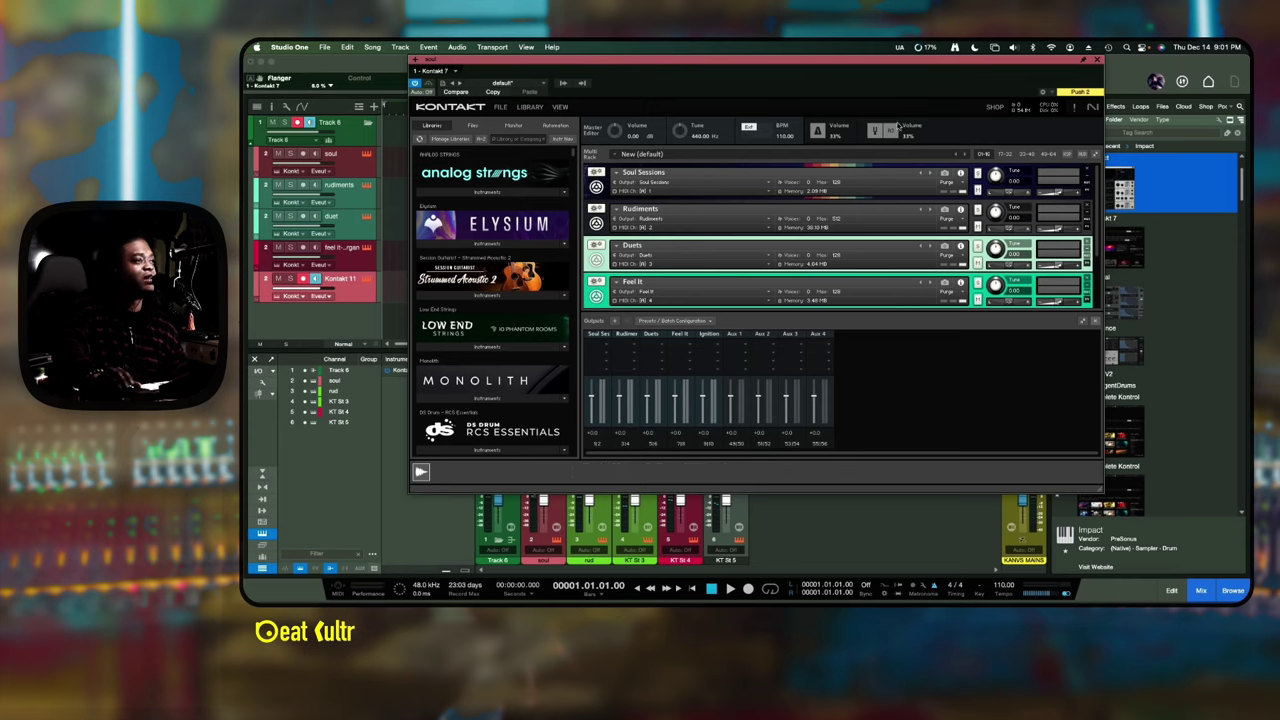
# - Switch Kontakt to Single View and look through its view and zoom options
pyautogui.click(560, 106)
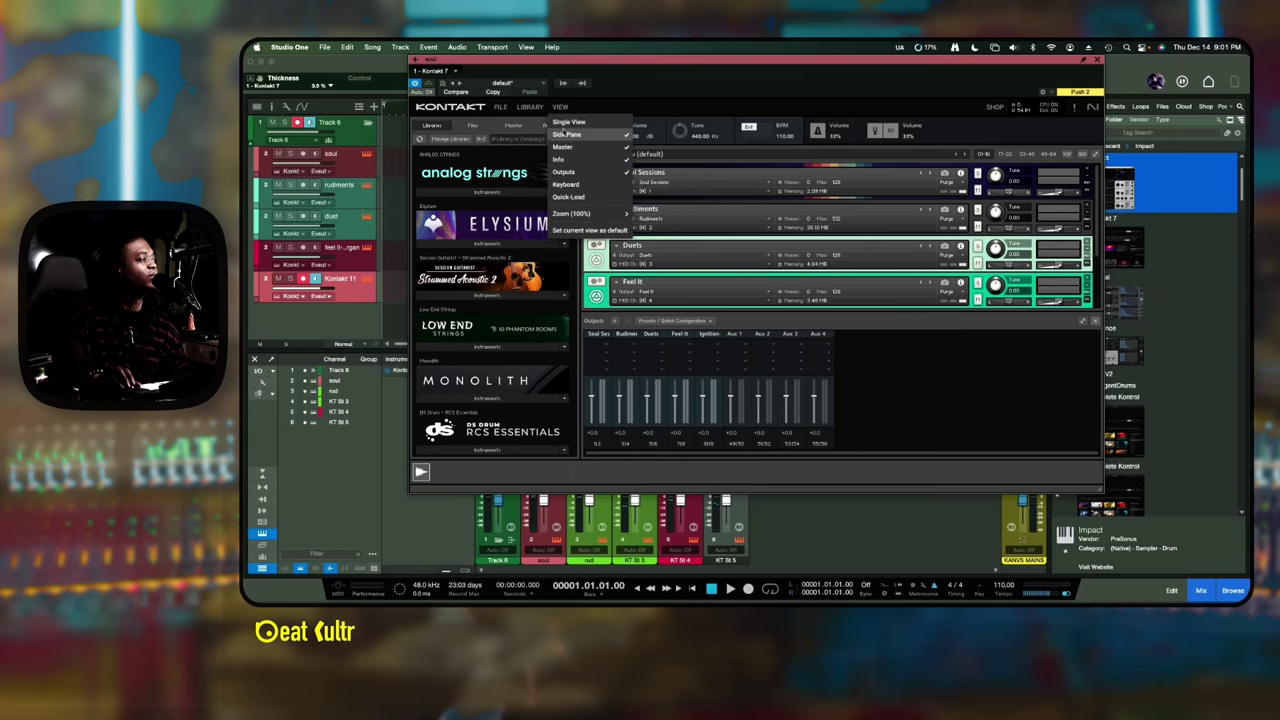
pyautogui.click(560, 107)
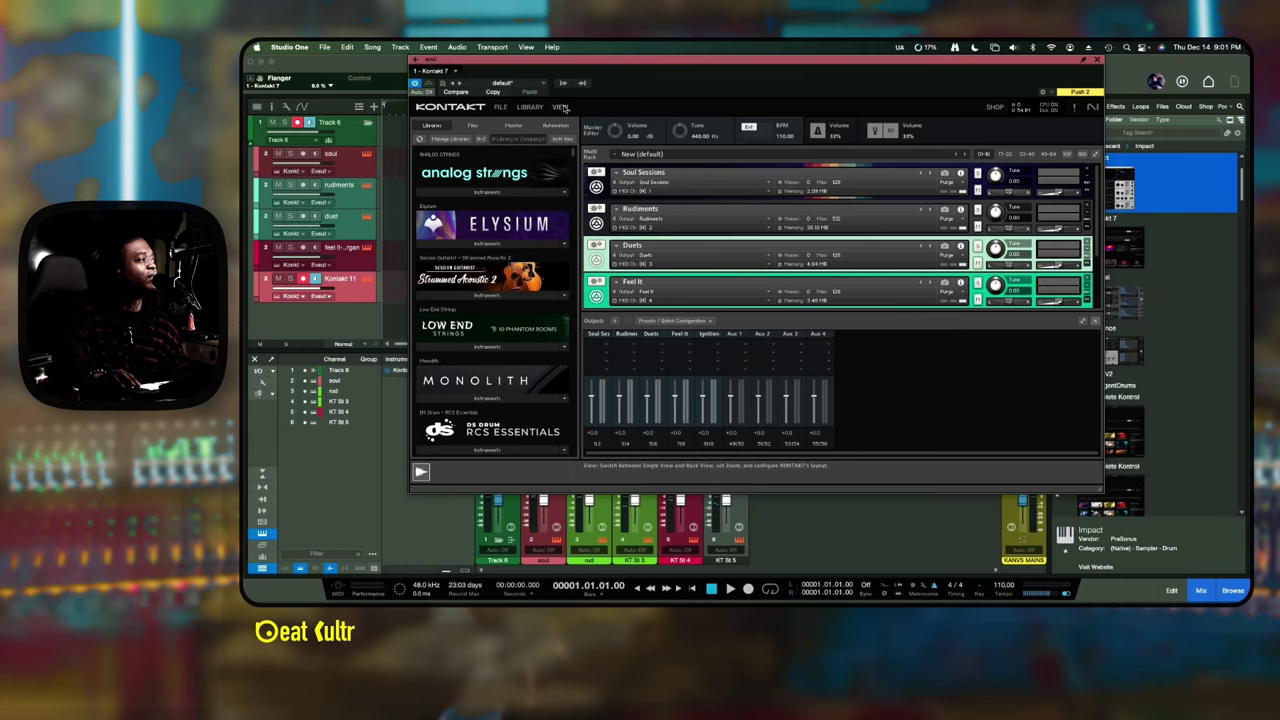
pyautogui.click(561, 107)
pyautogui.click(568, 121)
pyautogui.click(561, 107)
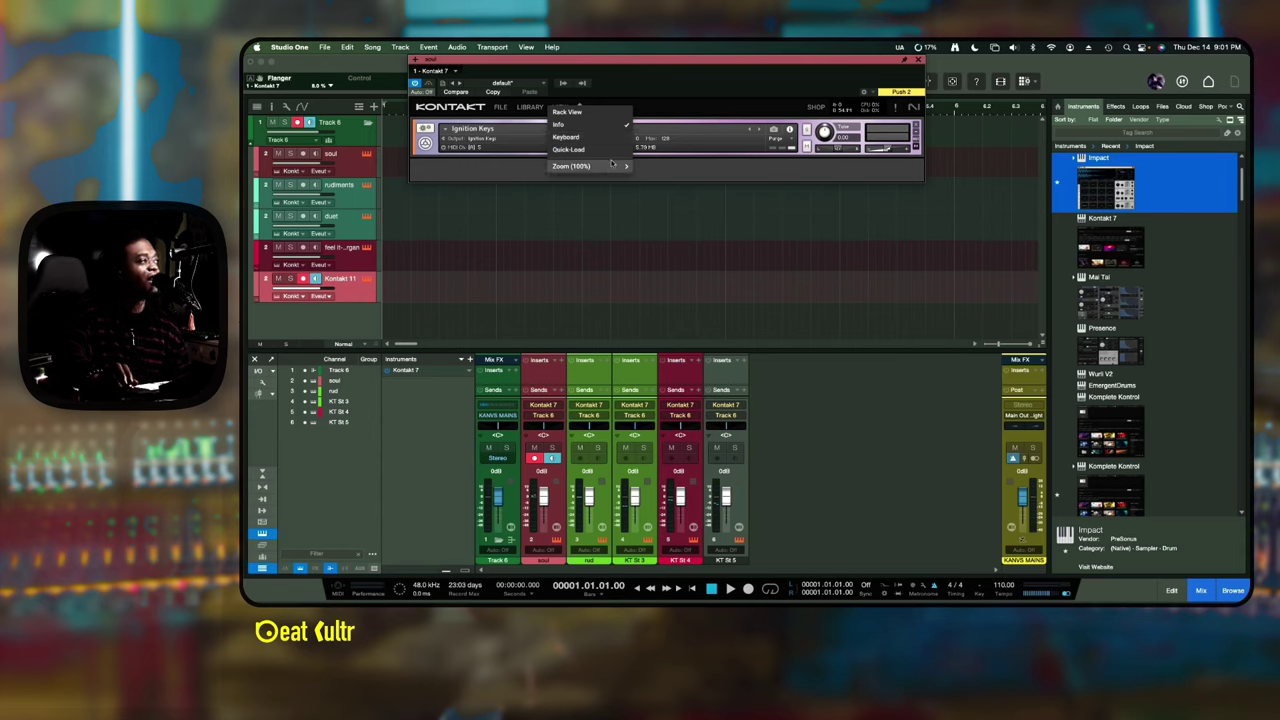
pyautogui.click(563, 108)
pyautogui.click(564, 110)
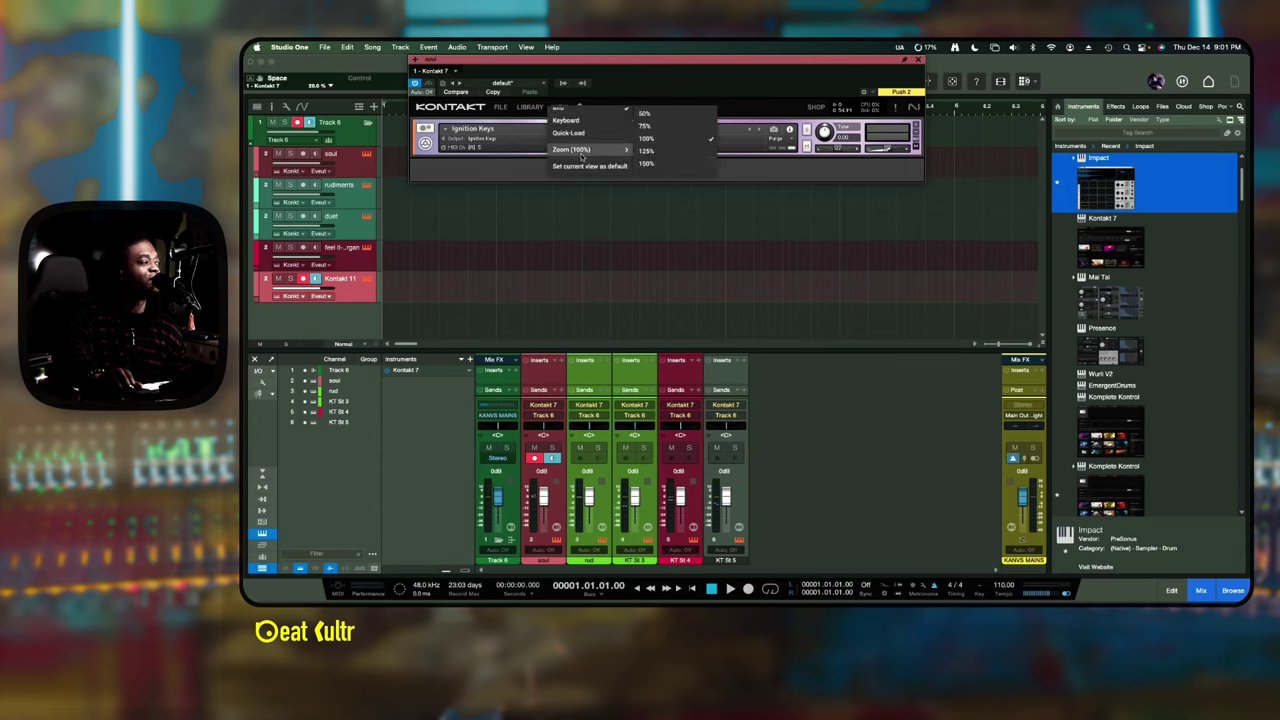
pyautogui.click(560, 107)
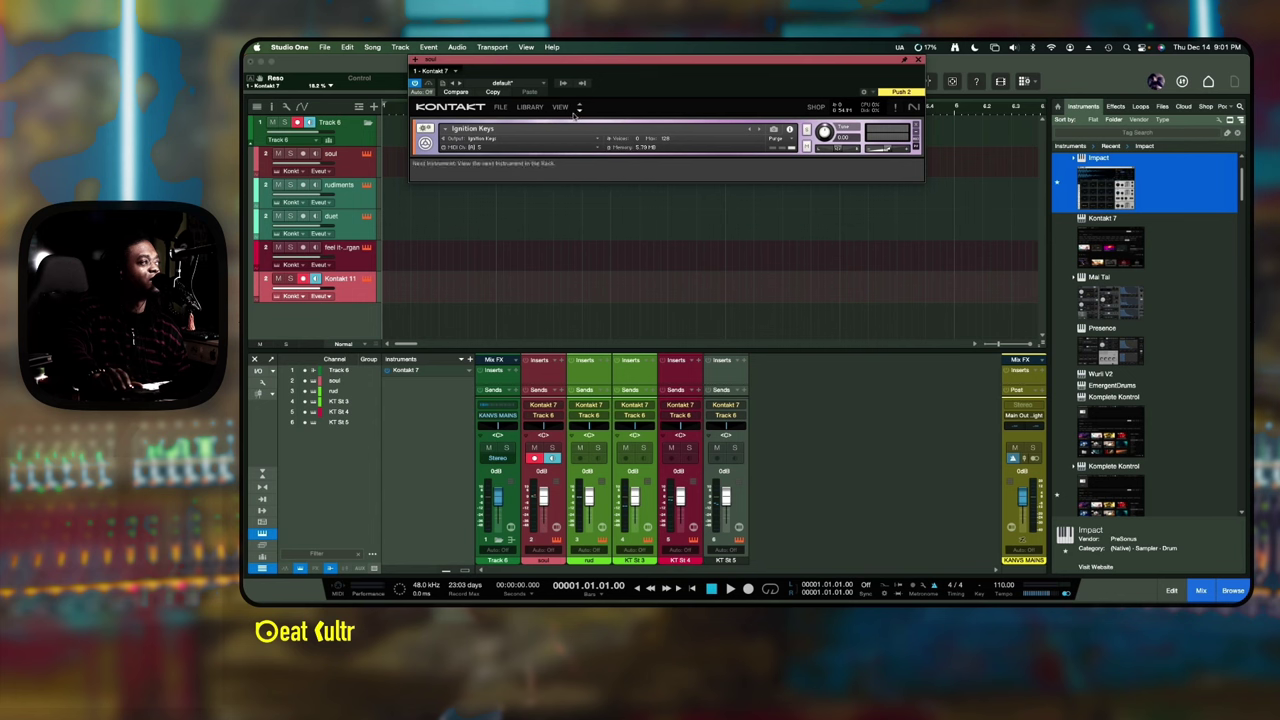
# - Open Kontakt's library browser, restore the Rack View and close the browser to return to the rack
pyautogui.click(533, 113)
pyautogui.click(565, 108)
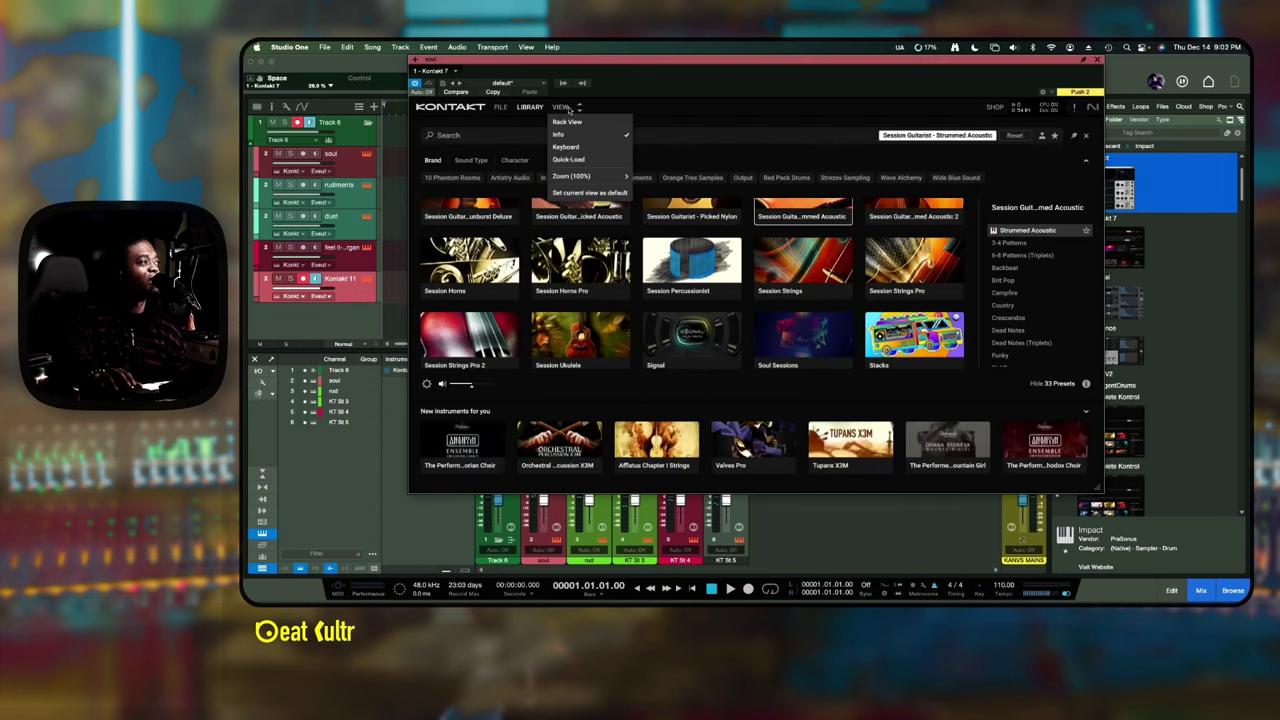
pyautogui.click(565, 109)
pyautogui.click(565, 109)
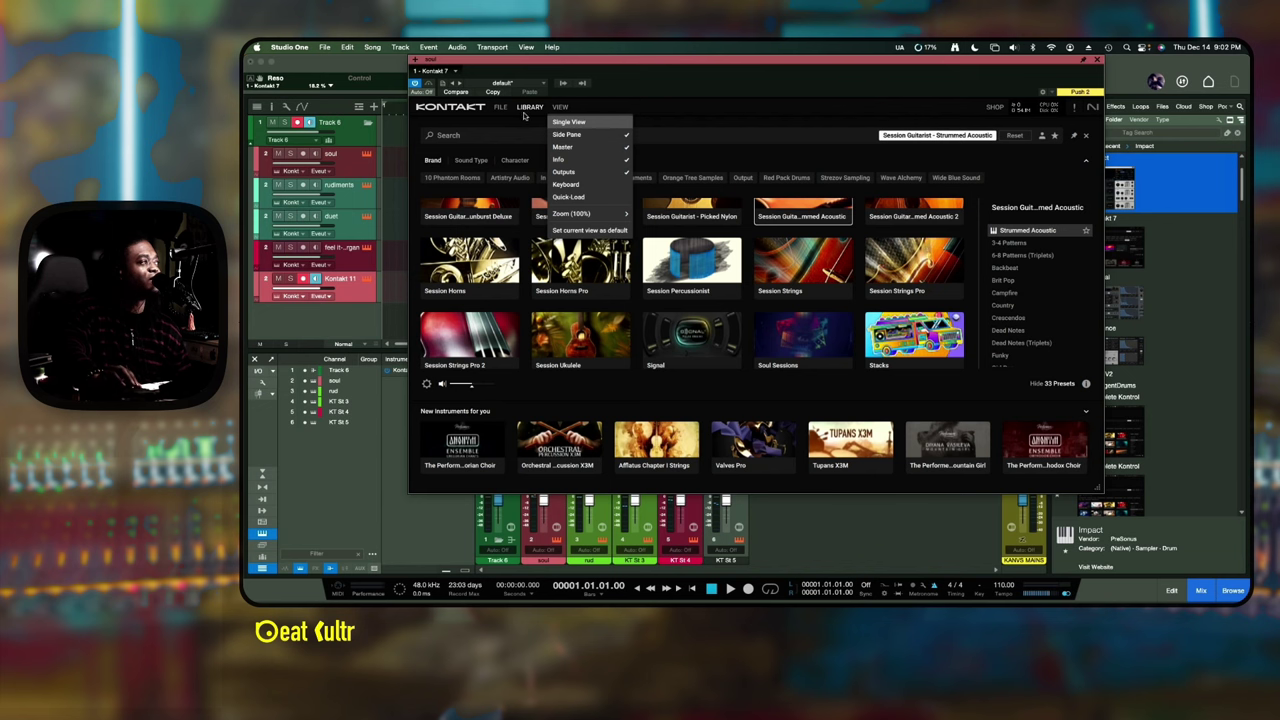
pyautogui.click(529, 110)
pyautogui.click(531, 109)
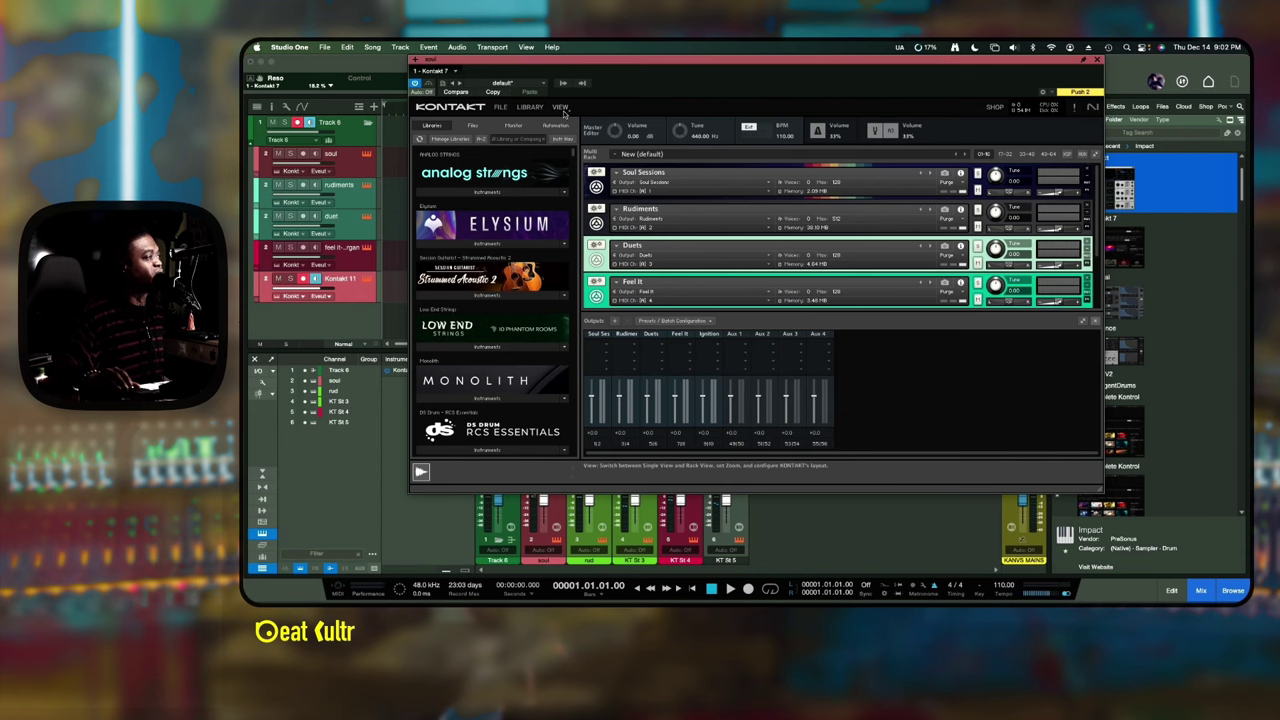
# - Hide Kontakt's Side Pane and look through the remaining view options
pyautogui.click(562, 108)
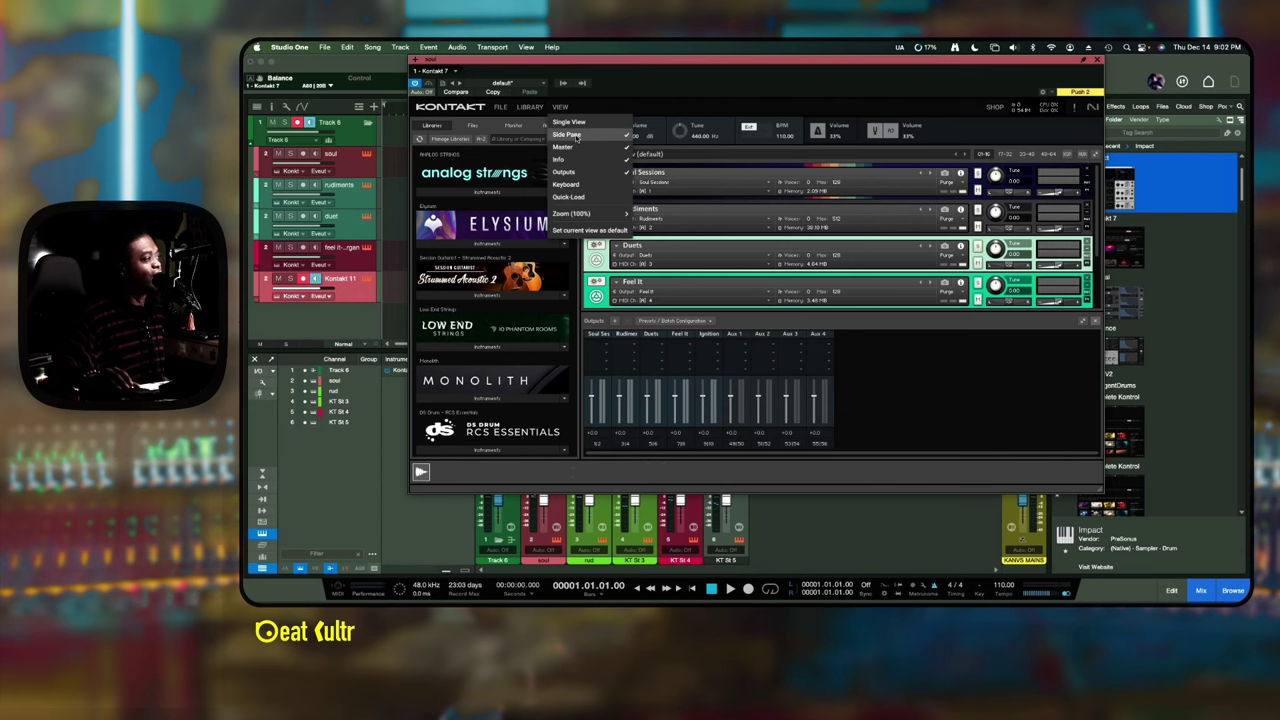
pyautogui.click(566, 134)
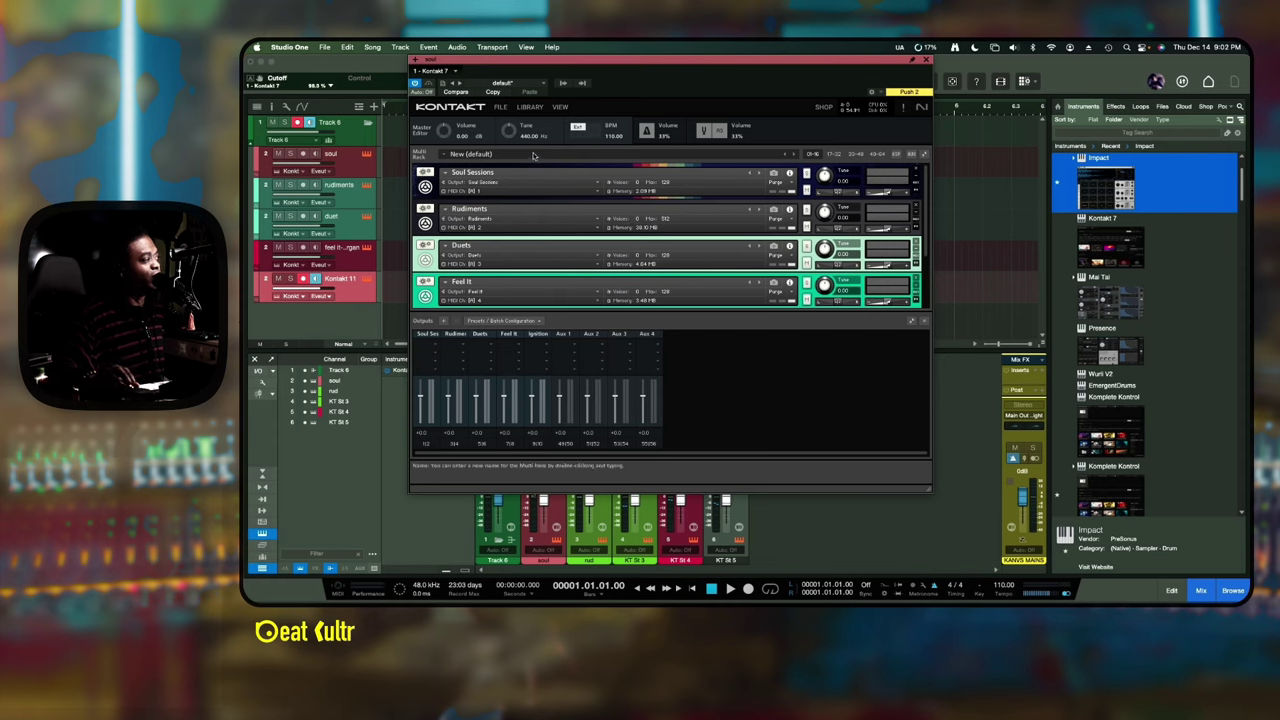
pyautogui.click(554, 108)
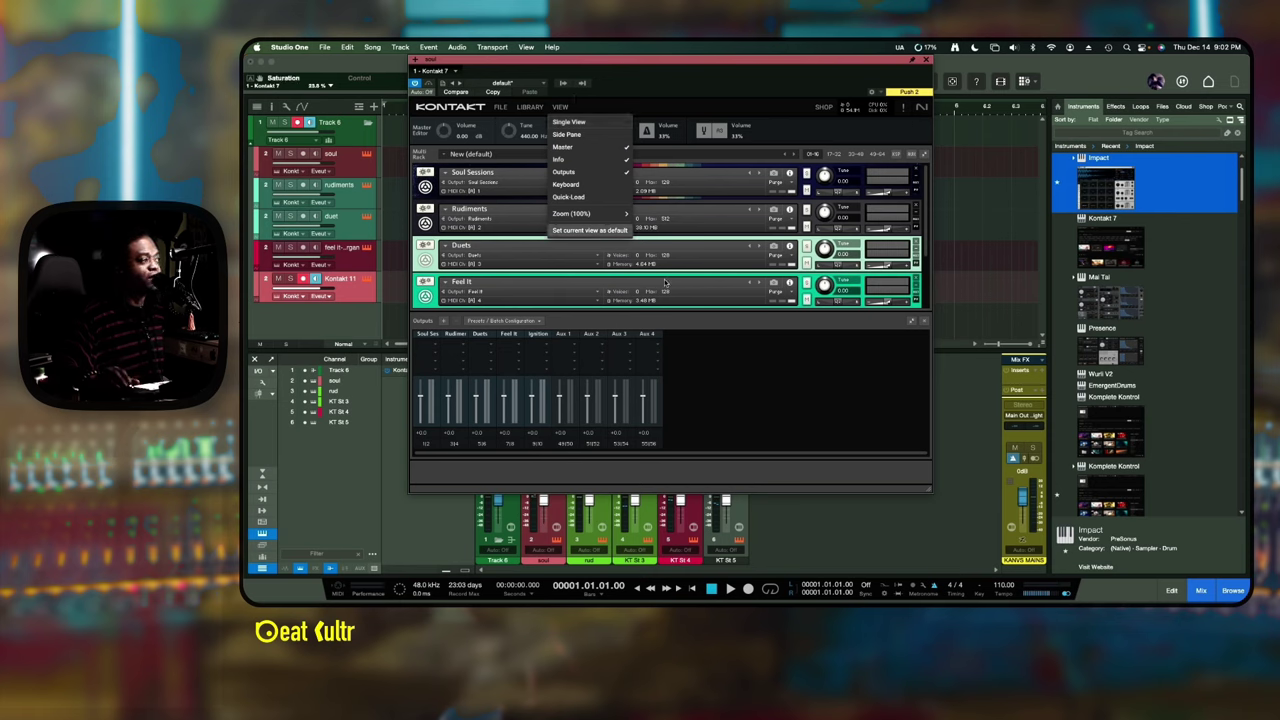
pyautogui.click(735, 153)
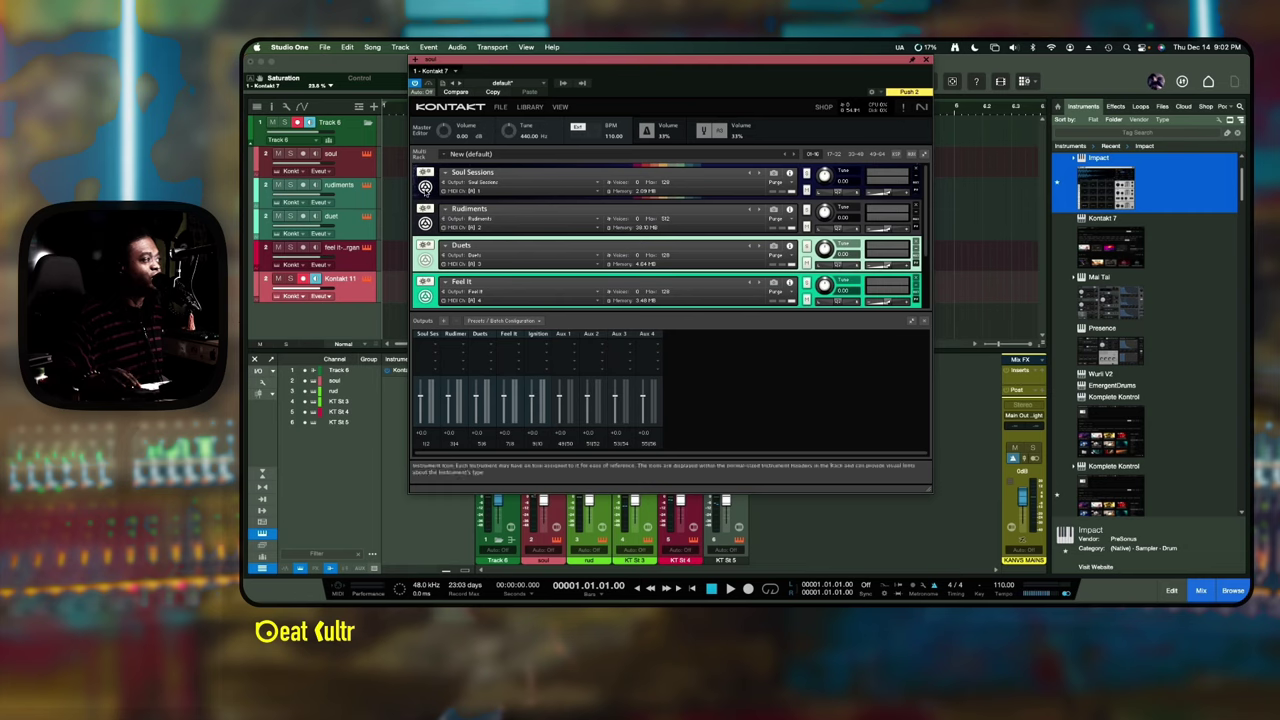
pyautogui.click(757, 284)
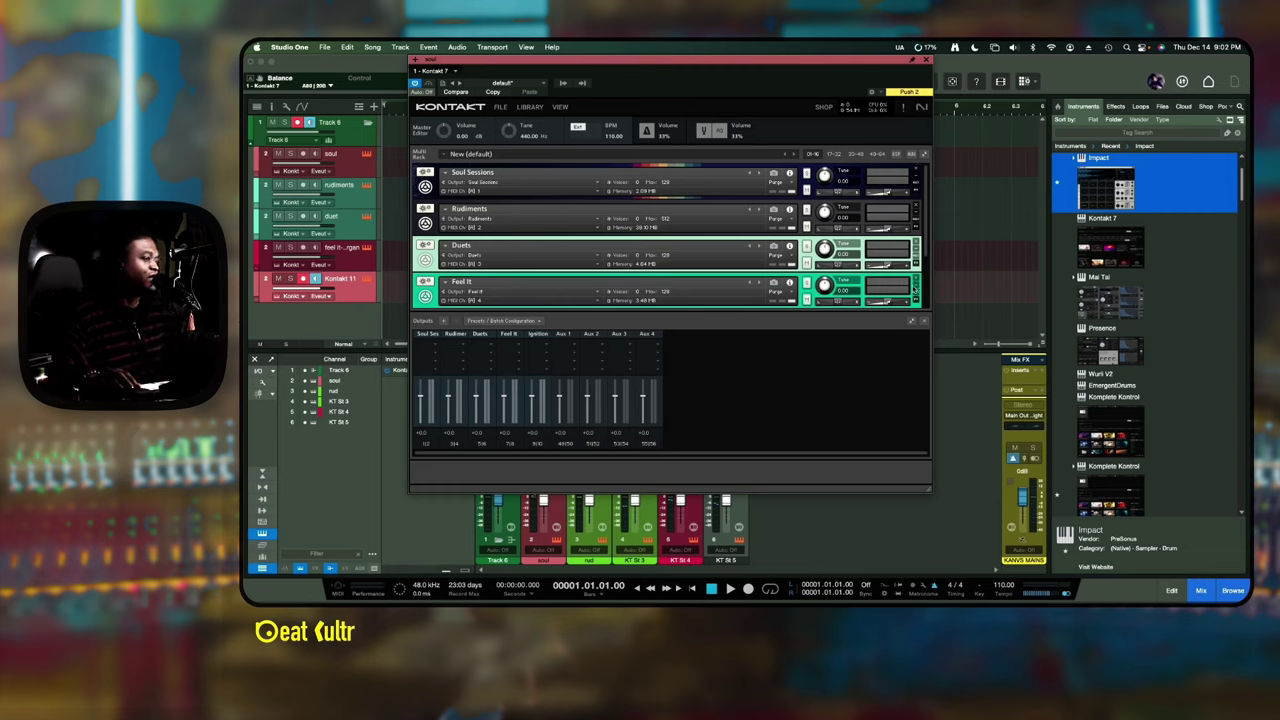
# - Remove all the instruments, from Feel It and Duets through Soul Sessions, from the Kontakt rack
pyautogui.click(916, 242)
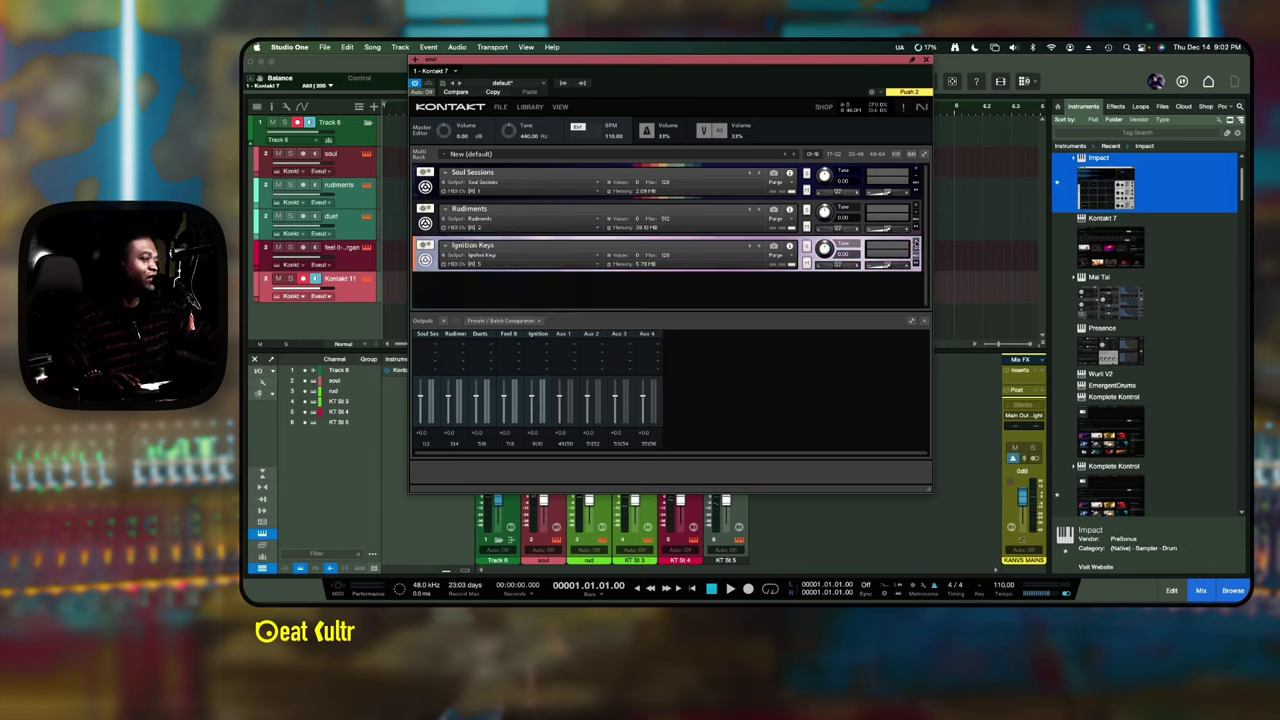
pyautogui.click(916, 242)
pyautogui.click(916, 208)
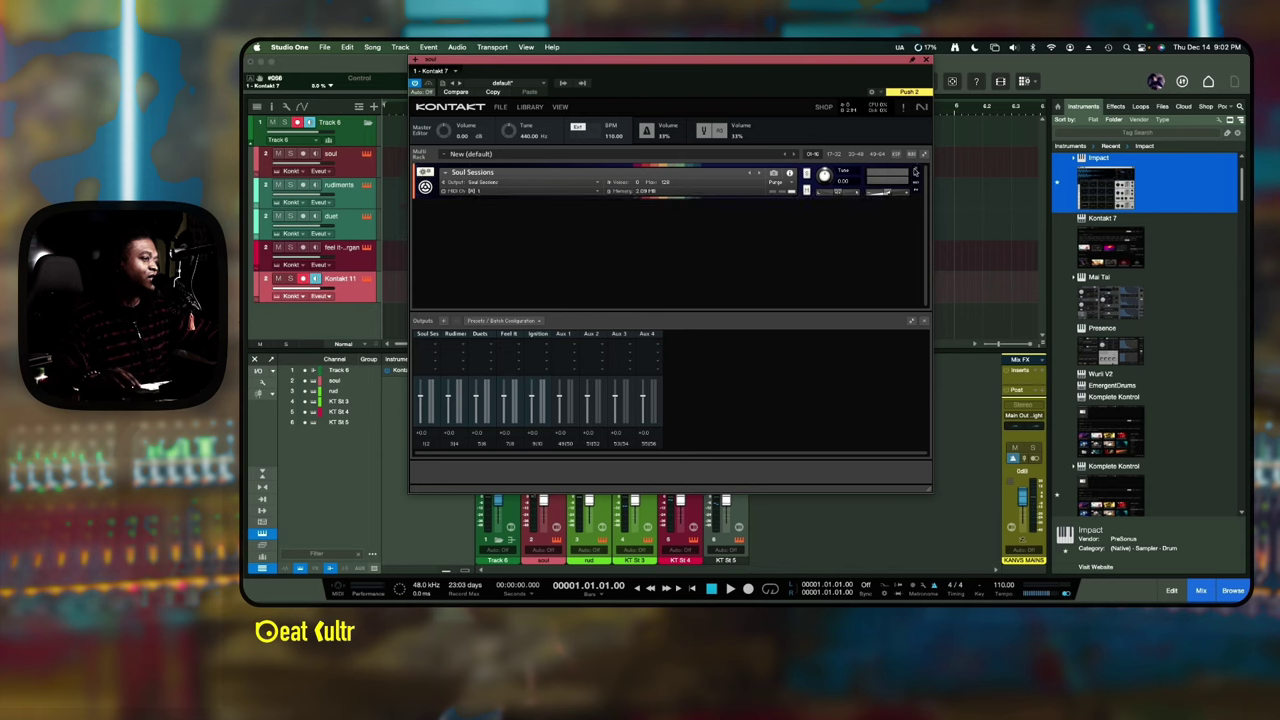
pyautogui.click(918, 172)
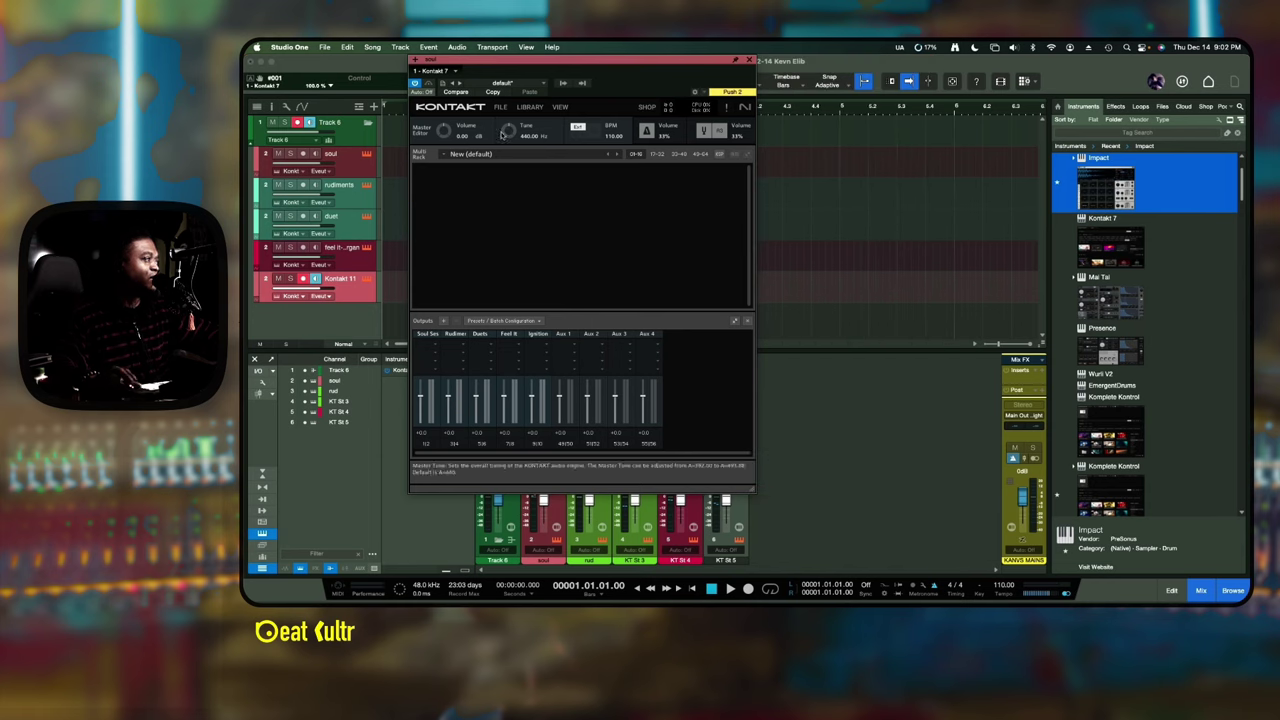
# - Load the Ebony Bebop - Hardbop preset of Abbey Road Vintage Drummer from Kontakt's library
pyautogui.click(530, 107)
pyautogui.scroll(5, 562, 279)
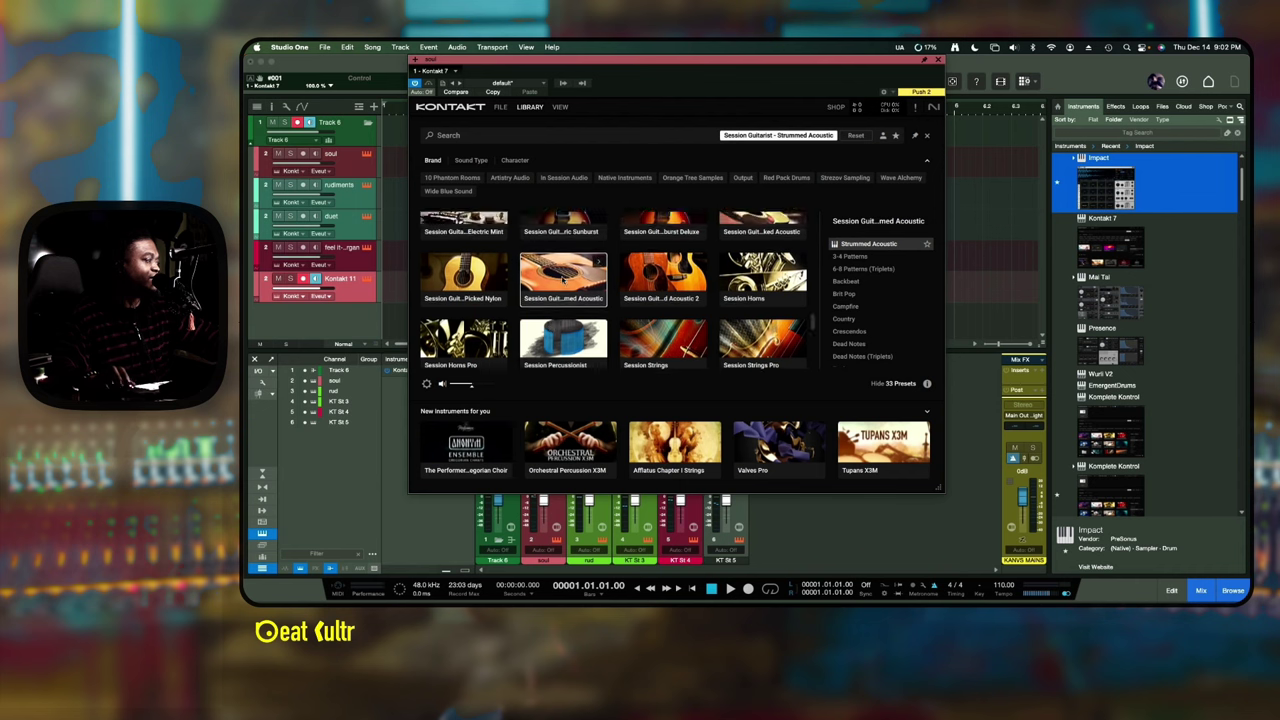
pyautogui.scroll(5, 563, 280)
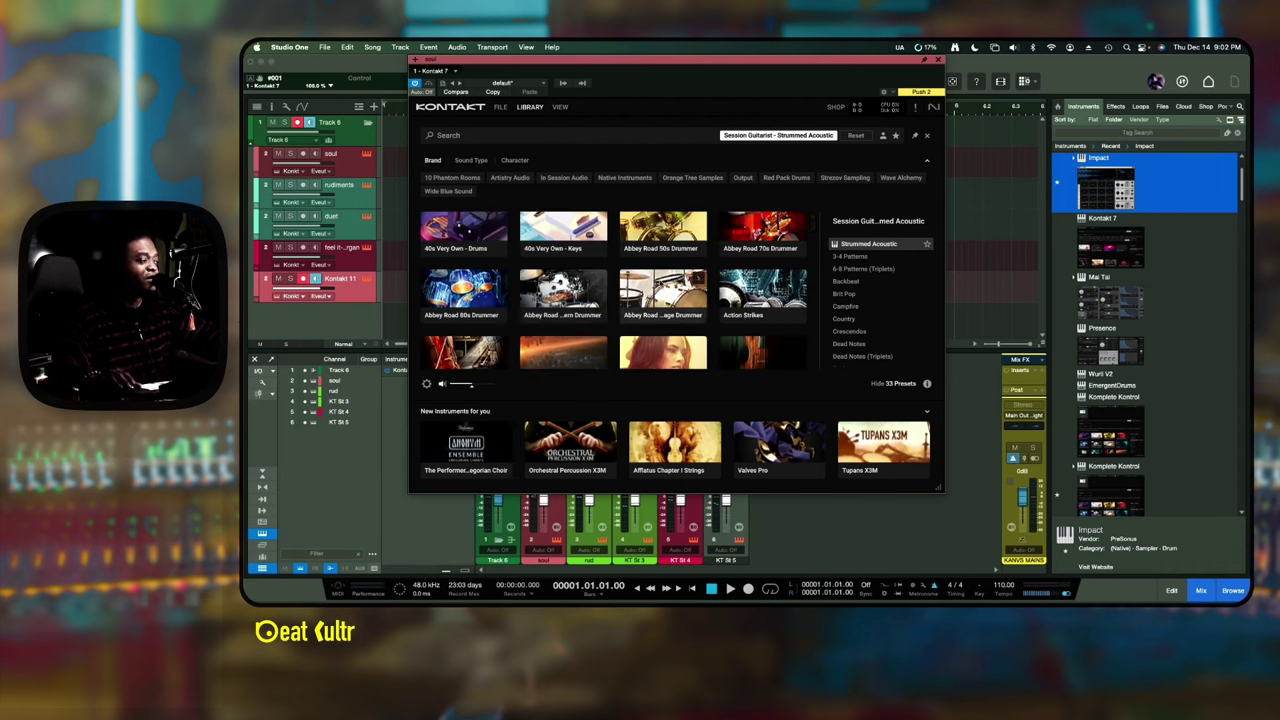
pyautogui.click(662, 292)
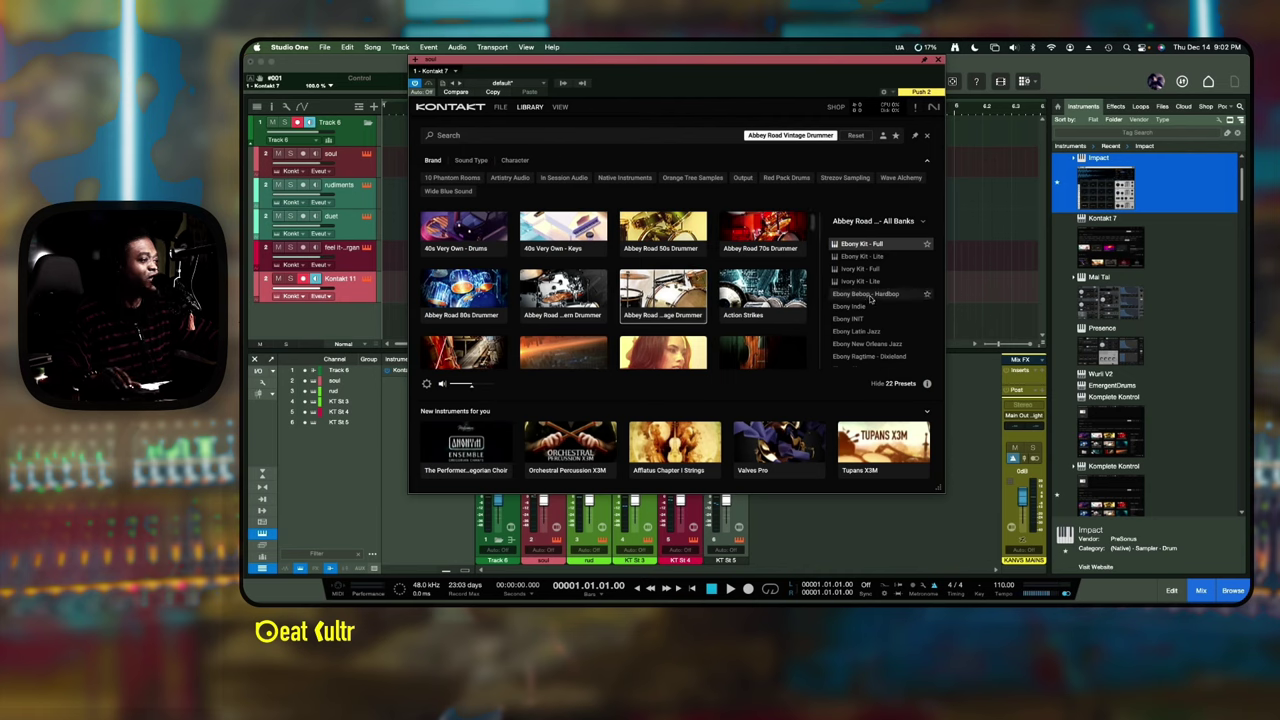
pyautogui.click(868, 295)
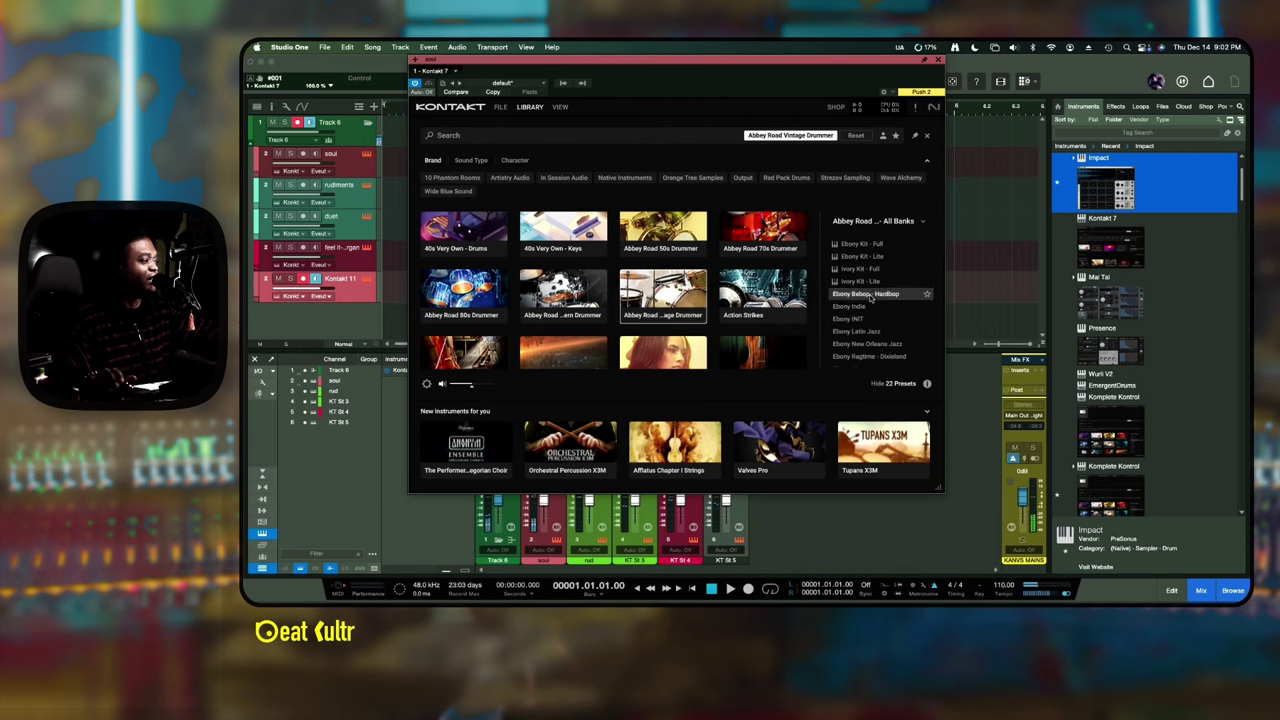
pyautogui.doubleClick(862, 295)
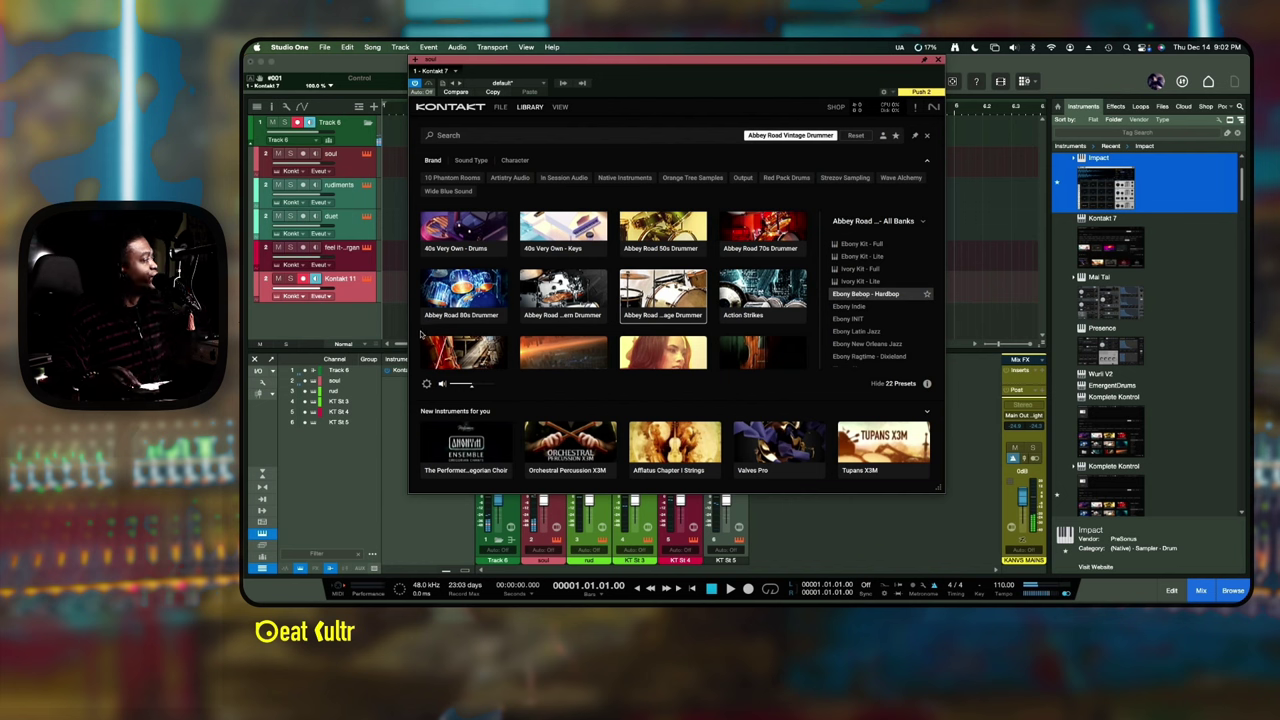
# - Select the soul, rudiments, duet and feel it organ tracks in turn to test the drum kit, and return to the soul track
pyautogui.click(356, 167)
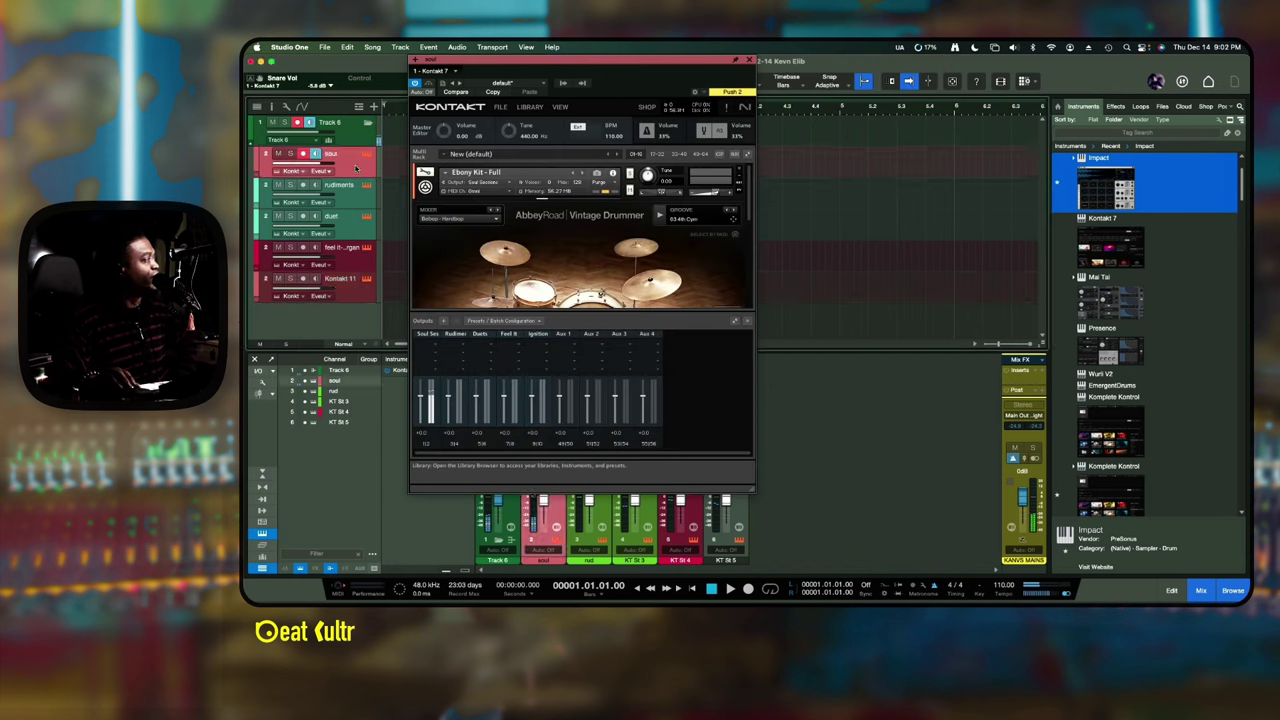
pyautogui.click(355, 200)
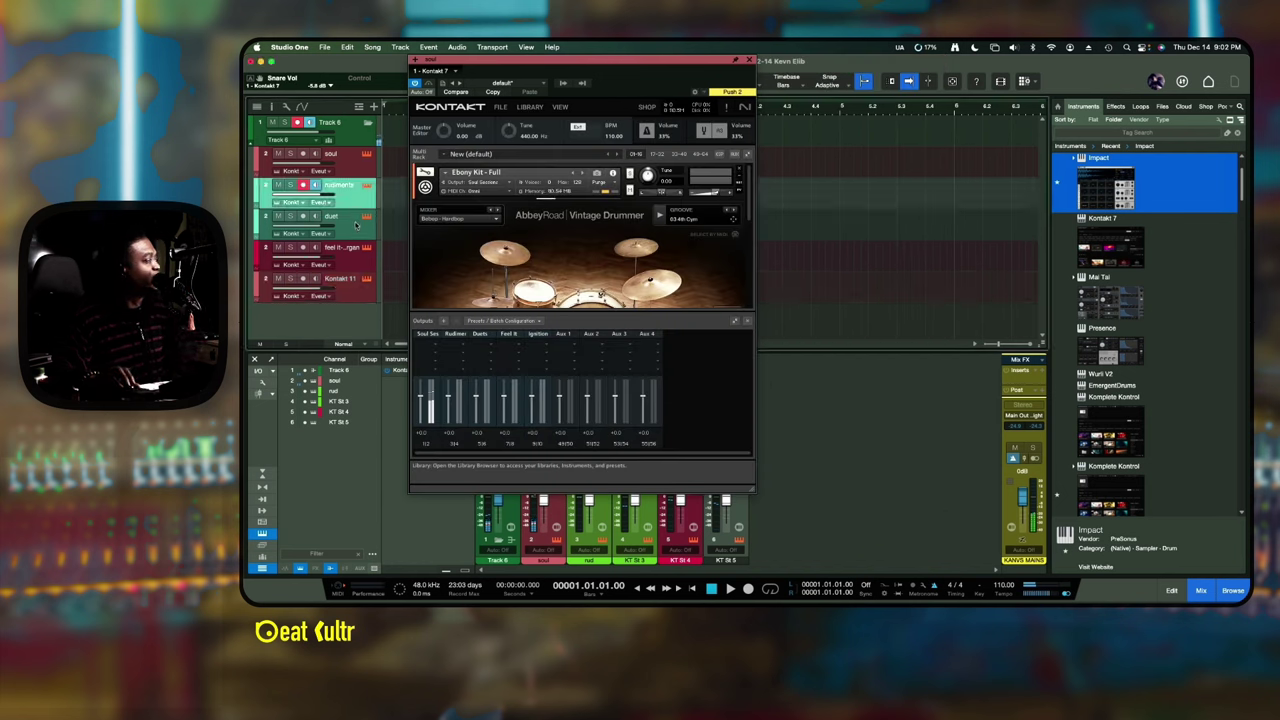
pyautogui.click(350, 228)
pyautogui.click(347, 265)
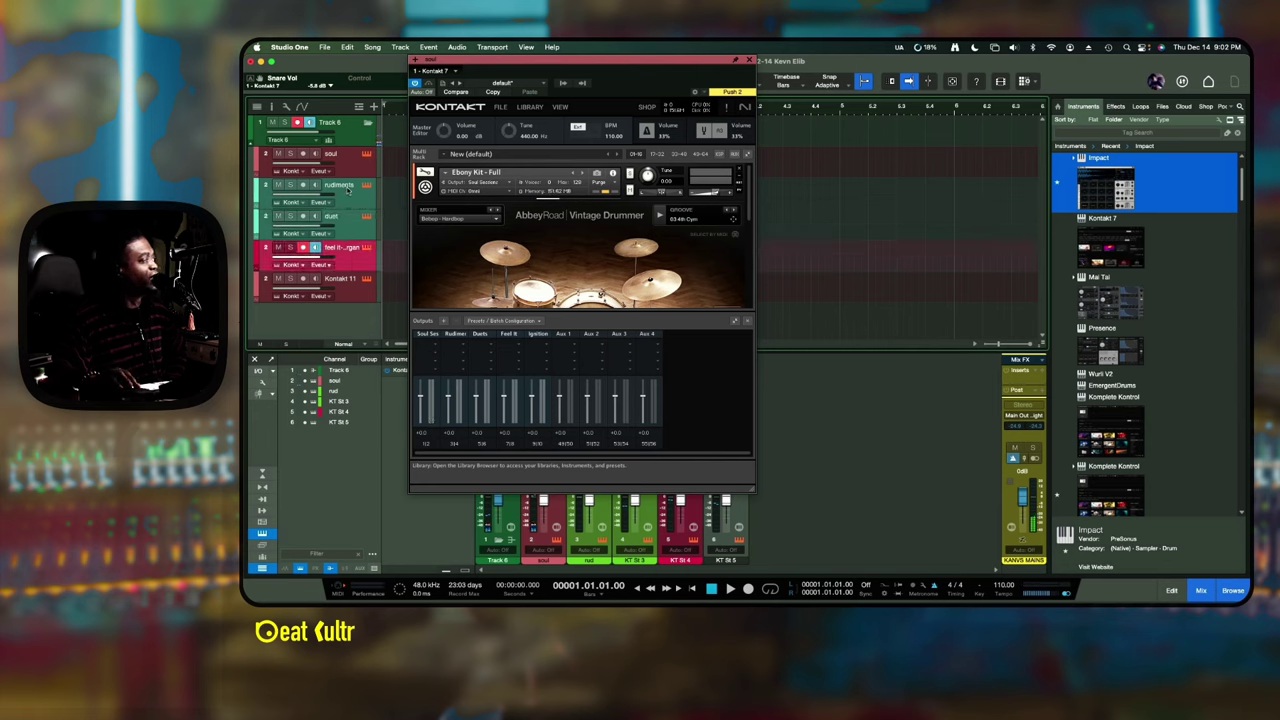
pyautogui.click(348, 167)
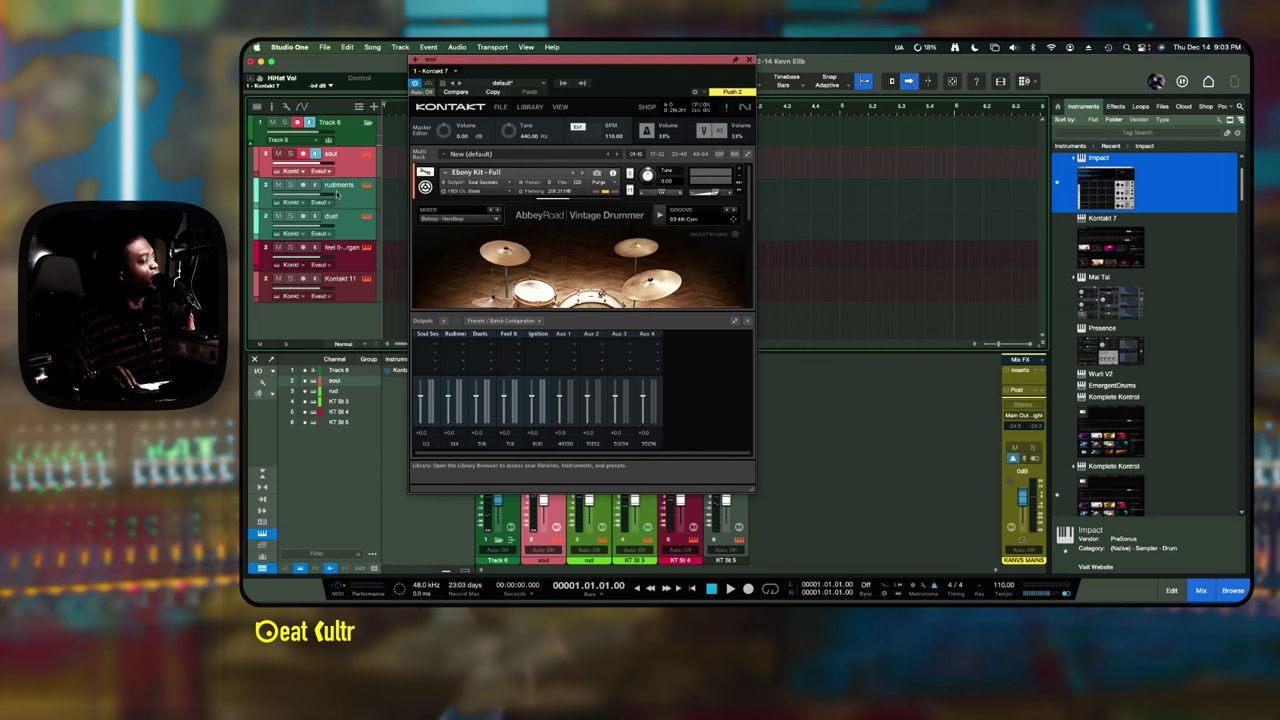
# - Move the Kontakt window clear of the track list and enlarge it to show the whole drum kit above the outputs
pyautogui.moveTo(542, 62); pyautogui.dragTo(814, 79)
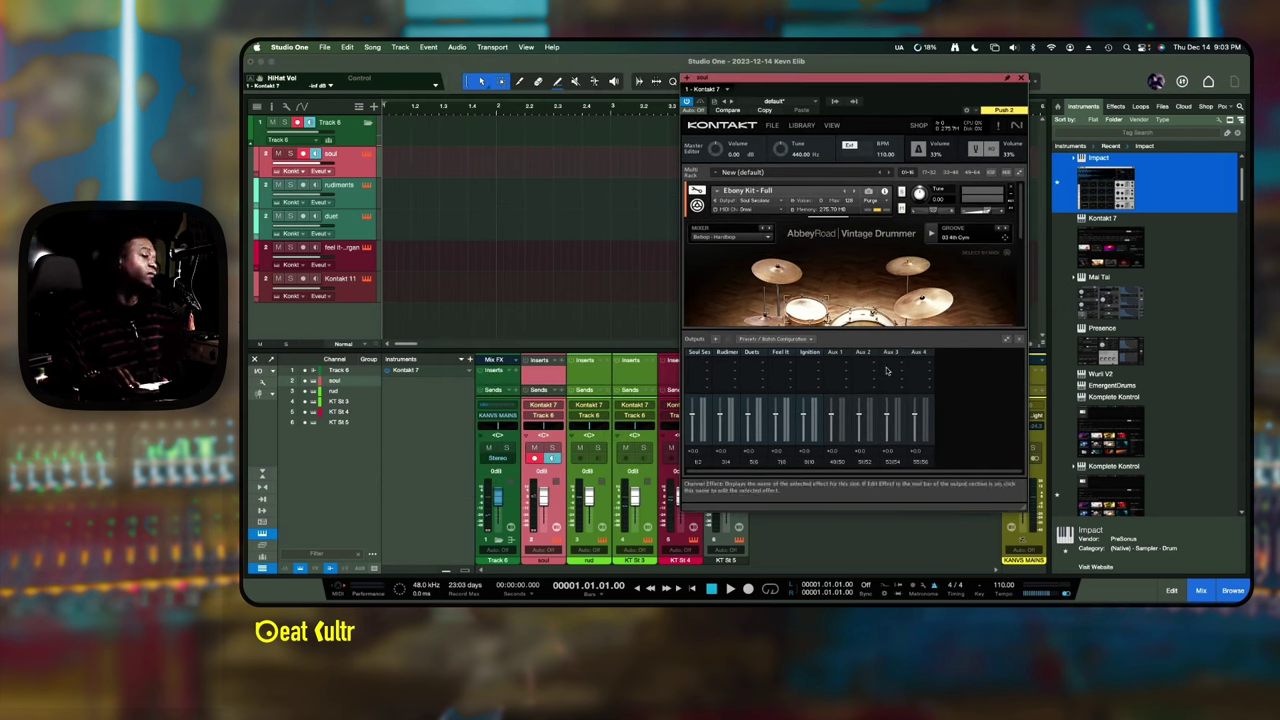
pyautogui.moveTo(1026, 512); pyautogui.dragTo(1107, 537)
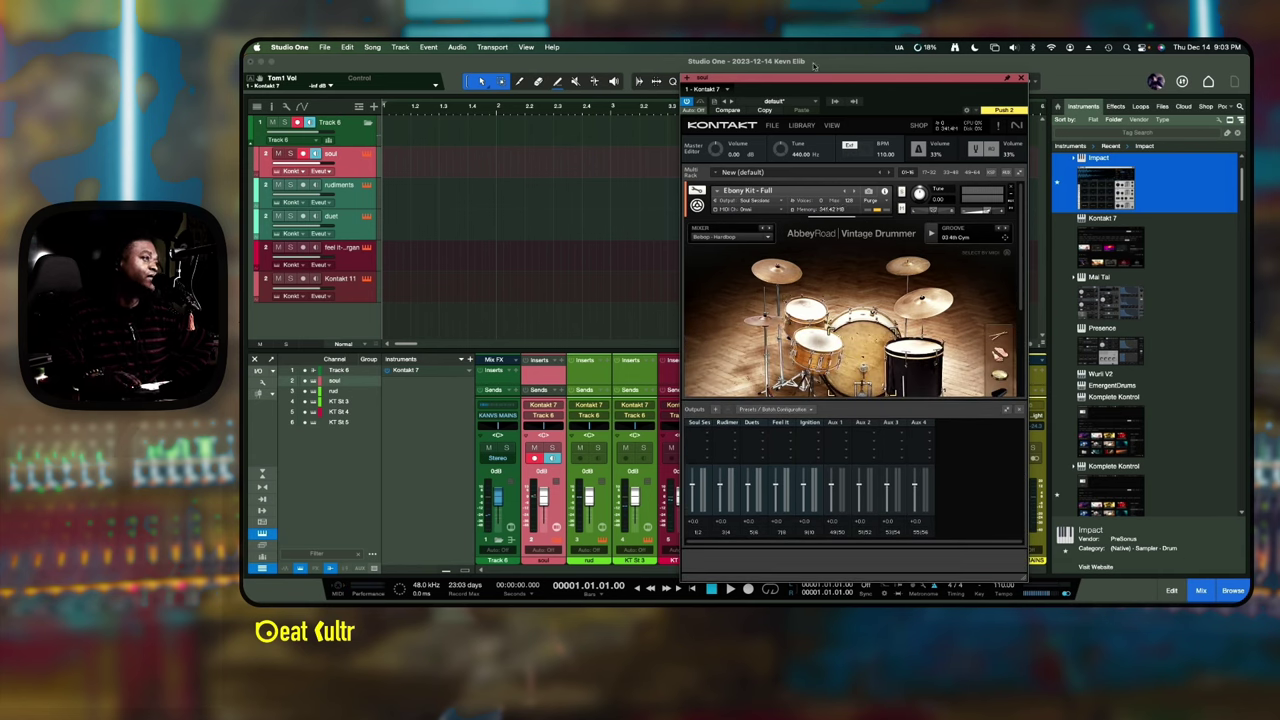
pyautogui.moveTo(820, 80); pyautogui.dragTo(718, 61)
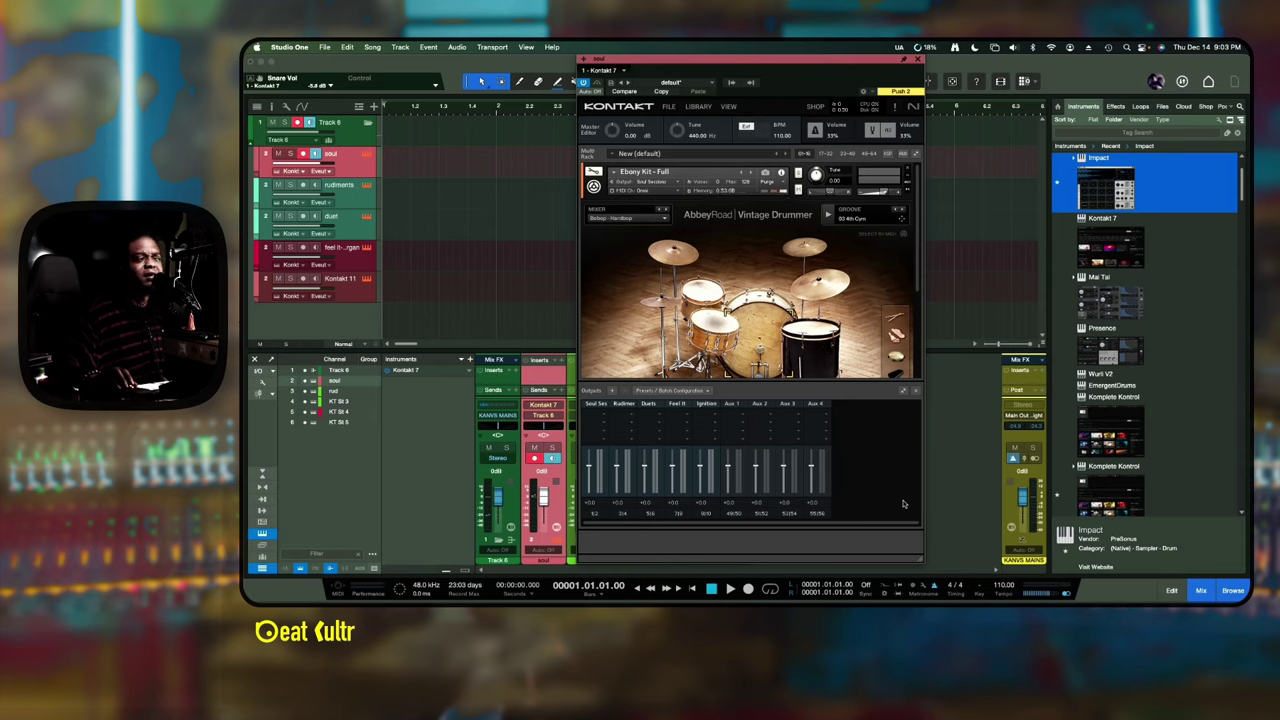
# - Browse the instruments in Kontakt's library, from the Abbey Road drummers down past Feel It, and close the library
pyautogui.click(698, 106)
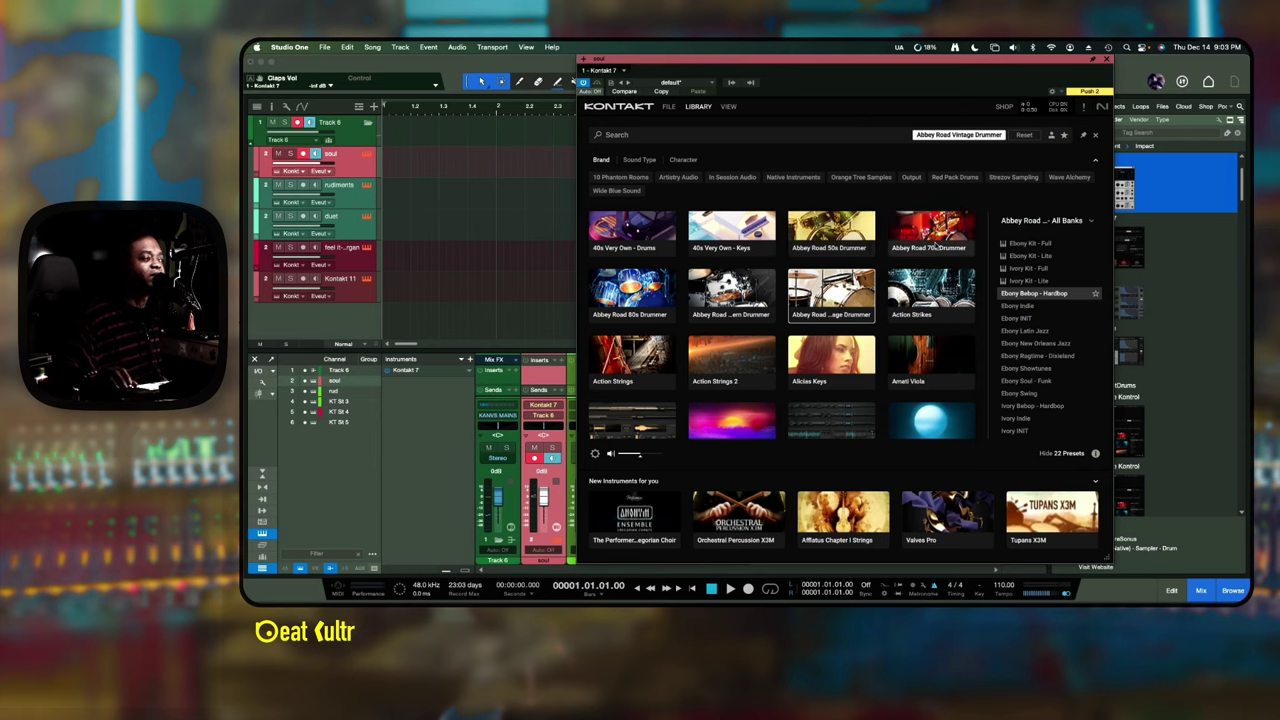
pyautogui.scroll(-1, 940, 248)
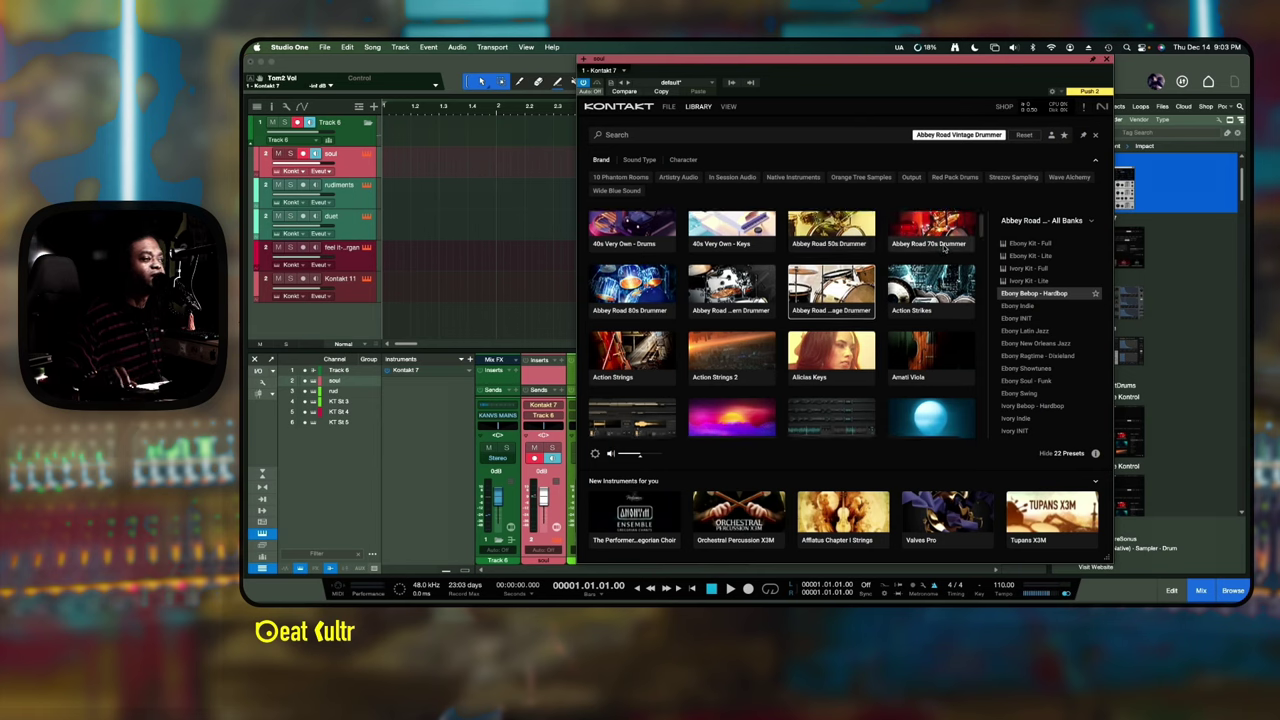
pyautogui.scroll(-3, 944, 247)
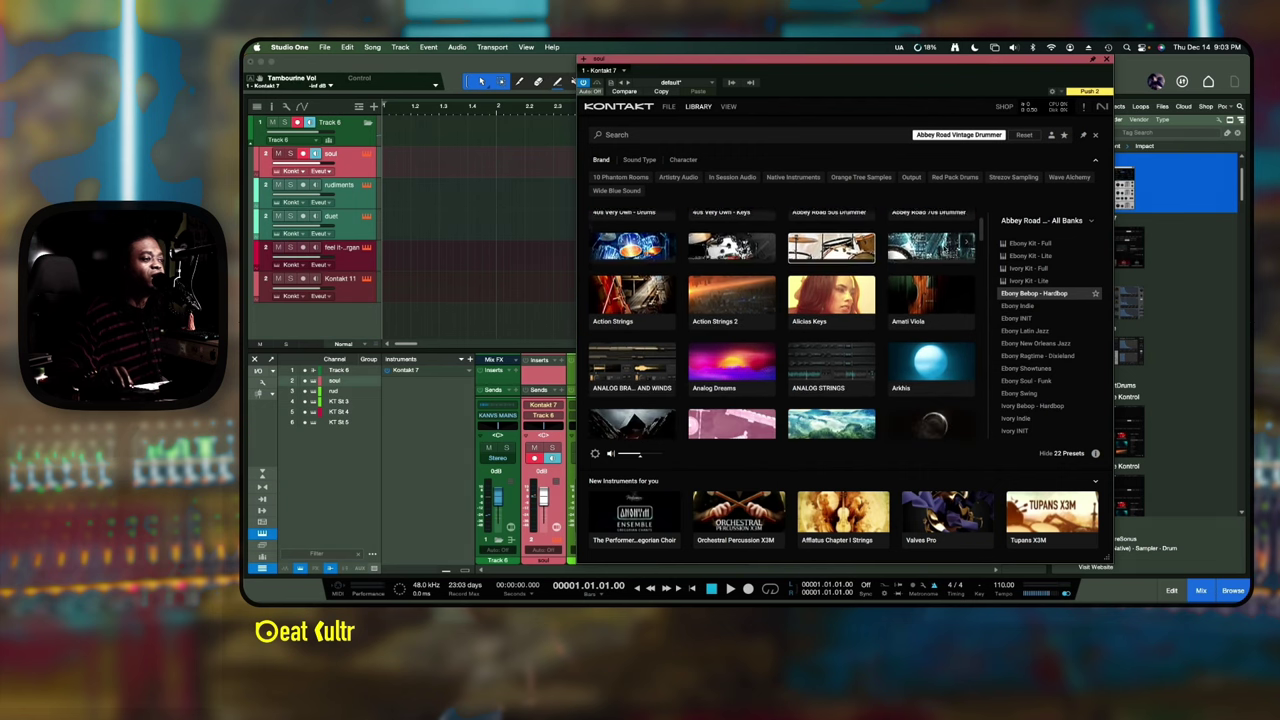
pyautogui.scroll(-10, 944, 249)
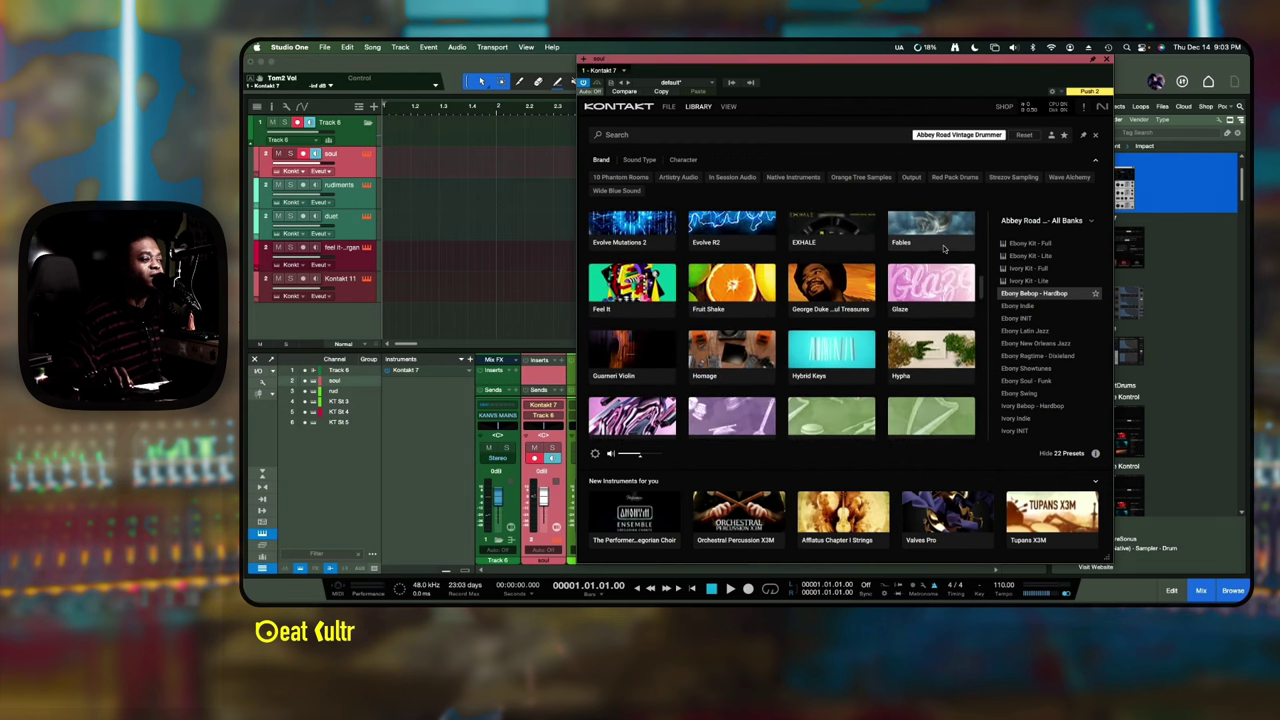
pyautogui.scroll(10, 942, 249)
pyautogui.scroll(2, 782, 326)
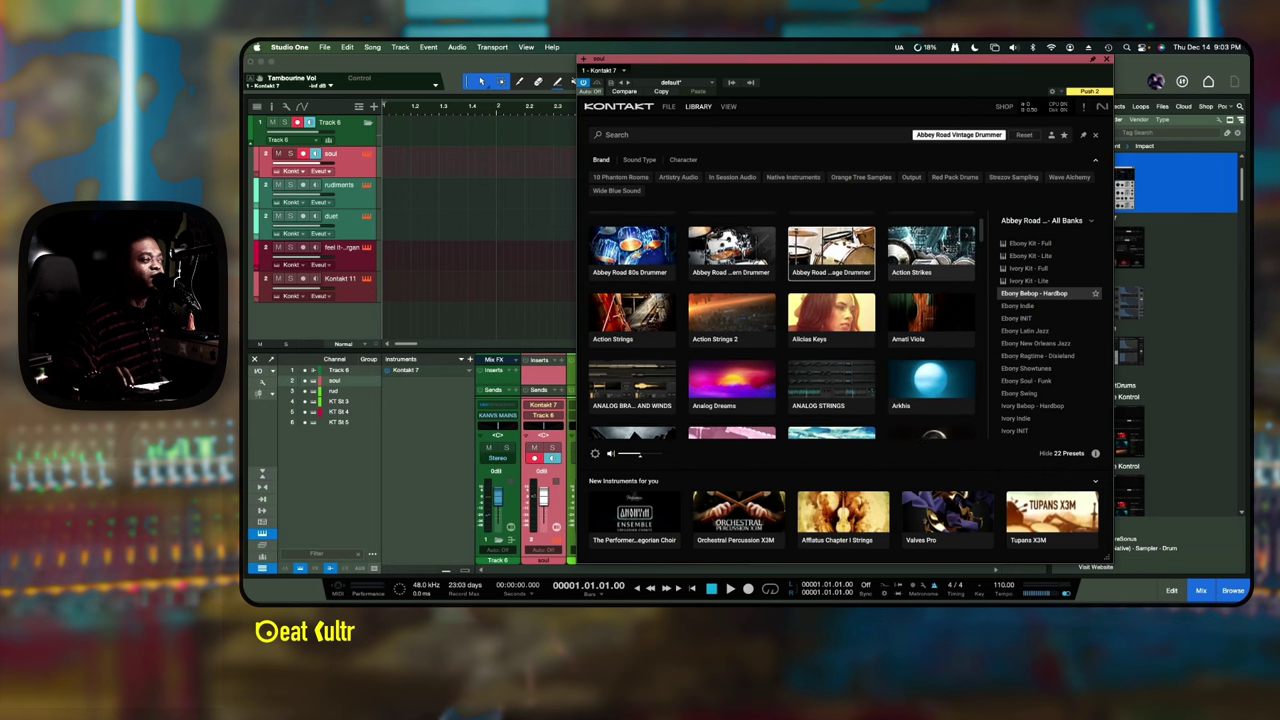
pyautogui.scroll(1, 943, 244)
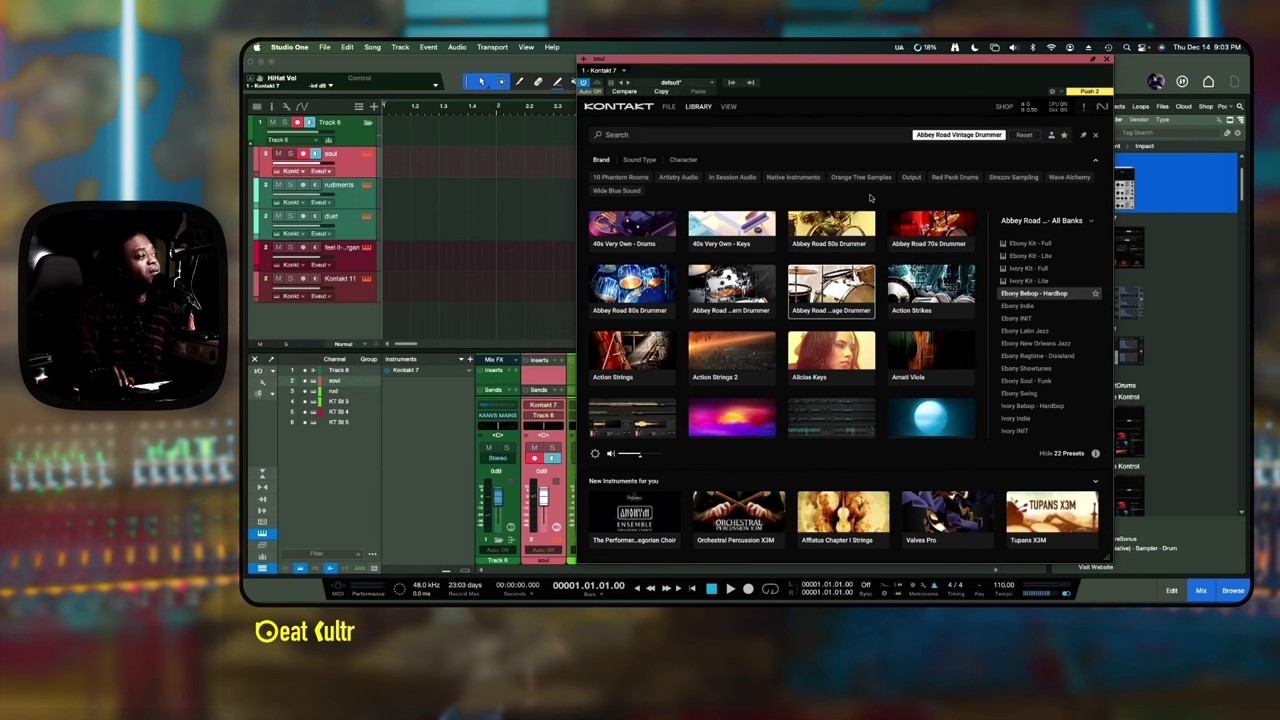
pyautogui.click(699, 107)
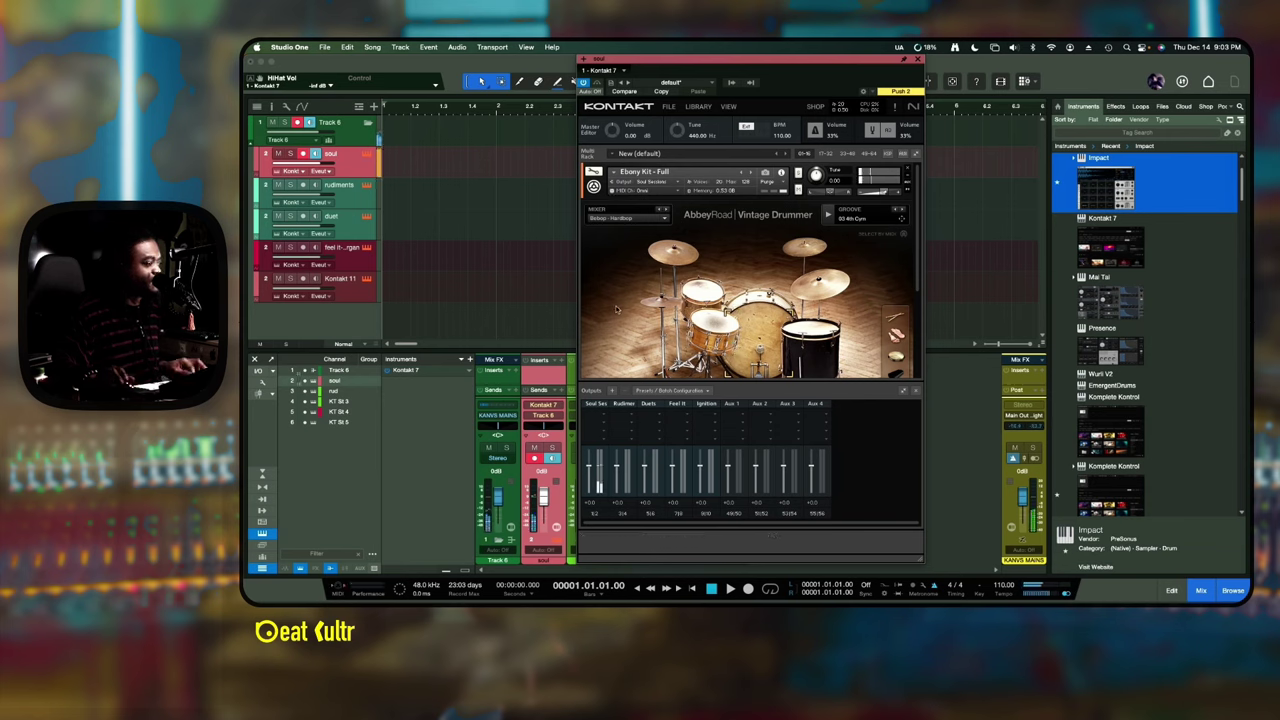
# - Move the Kontakt window clear of the console channels, hide its outputs section, and show the drum kit's Mixer page
pyautogui.moveTo(668, 57); pyautogui.dragTo(788, 55)
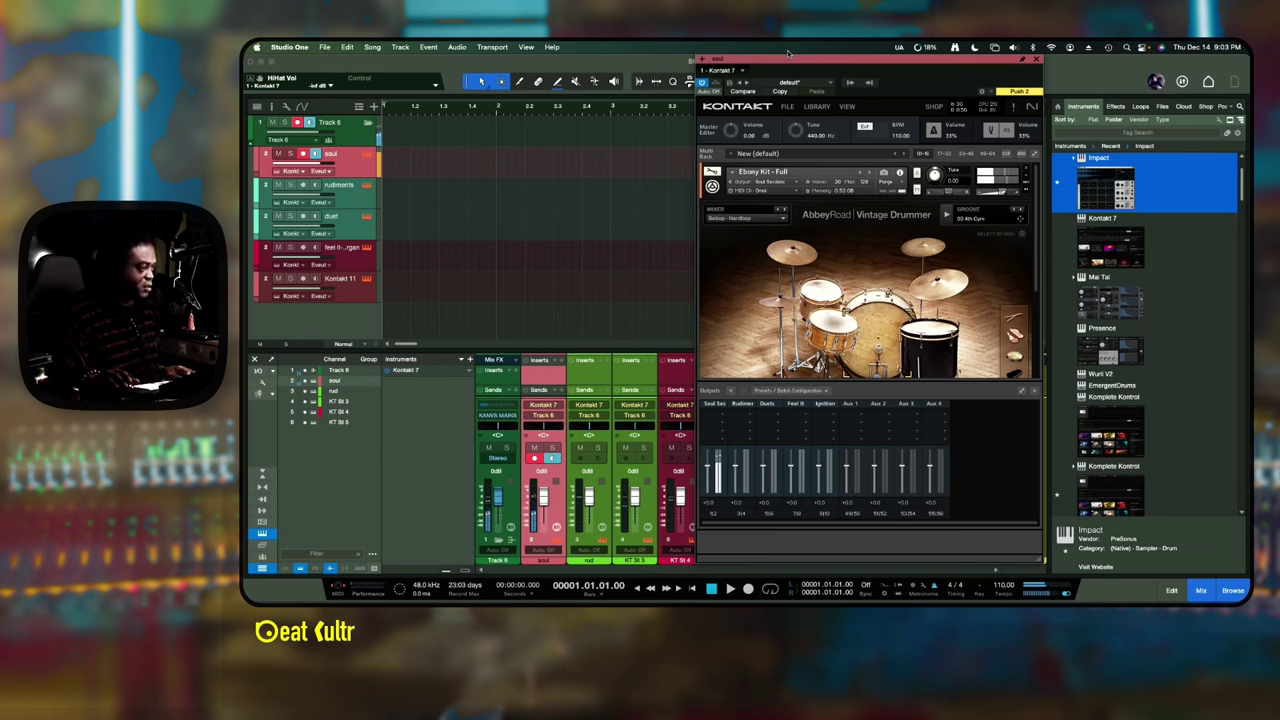
pyautogui.click(1033, 393)
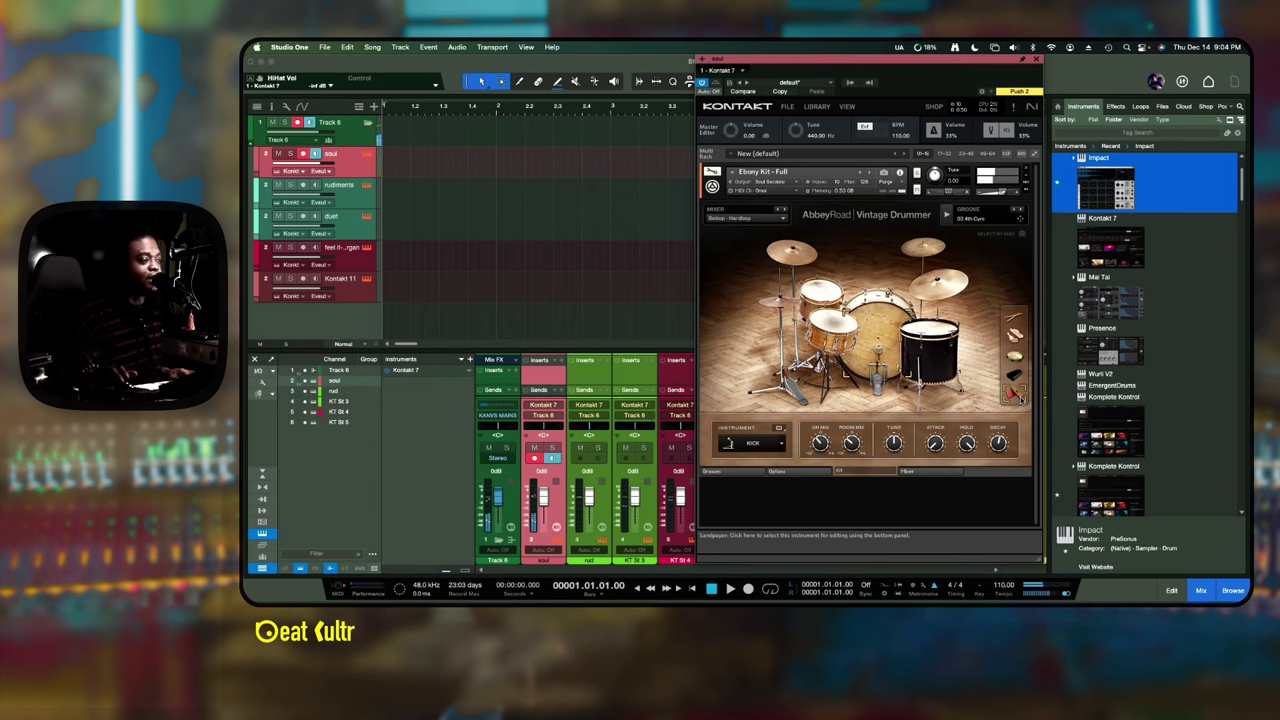
pyautogui.click(927, 472)
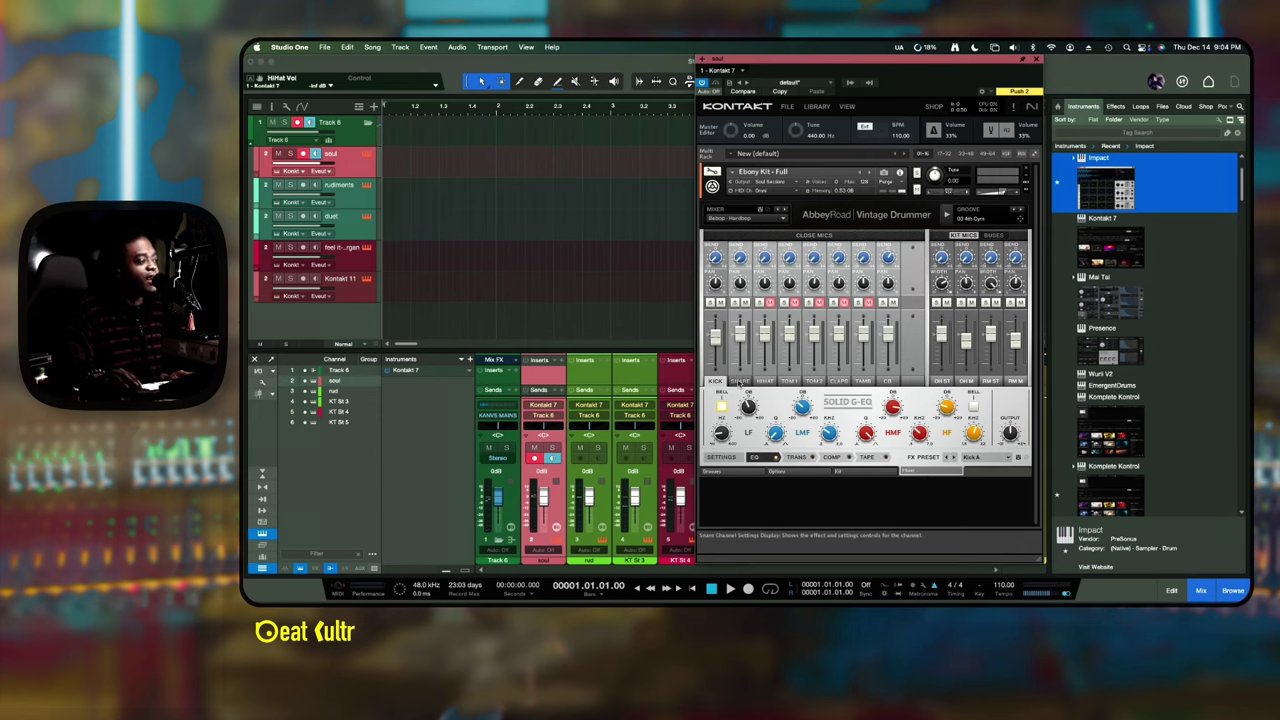
# - View the channel settings of the snare, hi-hat, Tom 1 and Tom 2 close mics in turn
pyautogui.click(739, 381)
pyautogui.click(765, 381)
pyautogui.click(790, 381)
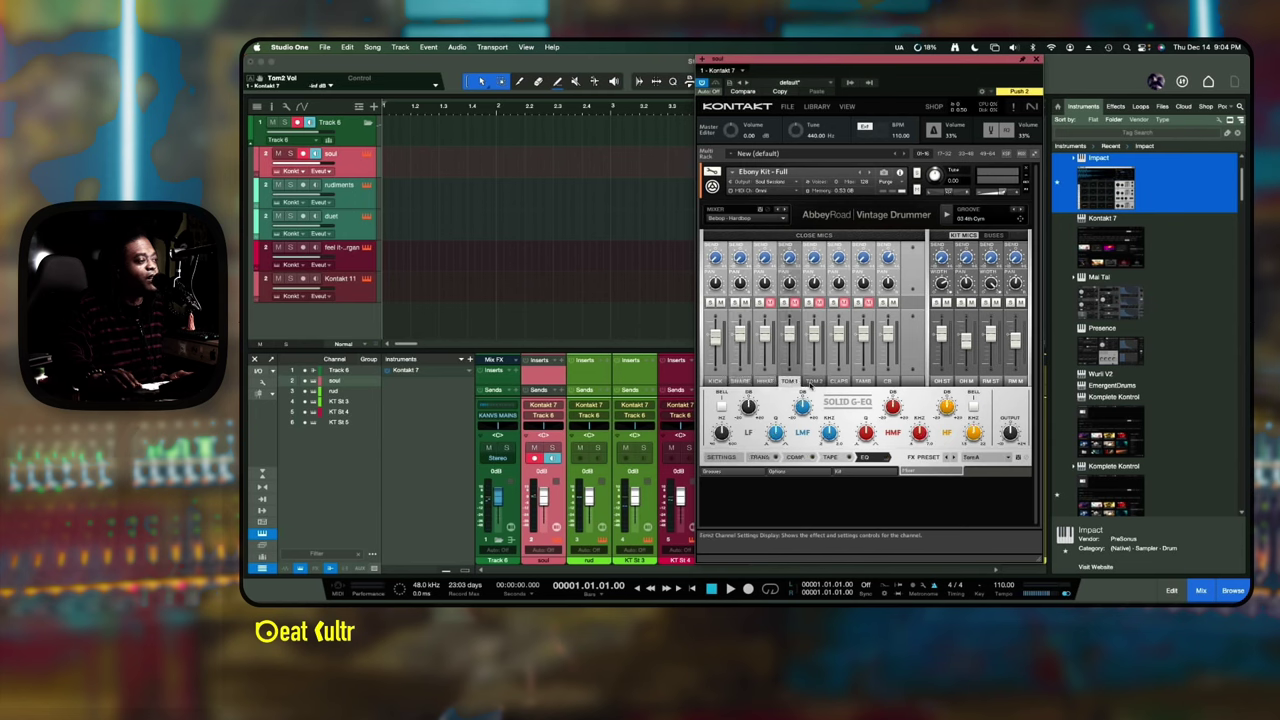
pyautogui.click(813, 381)
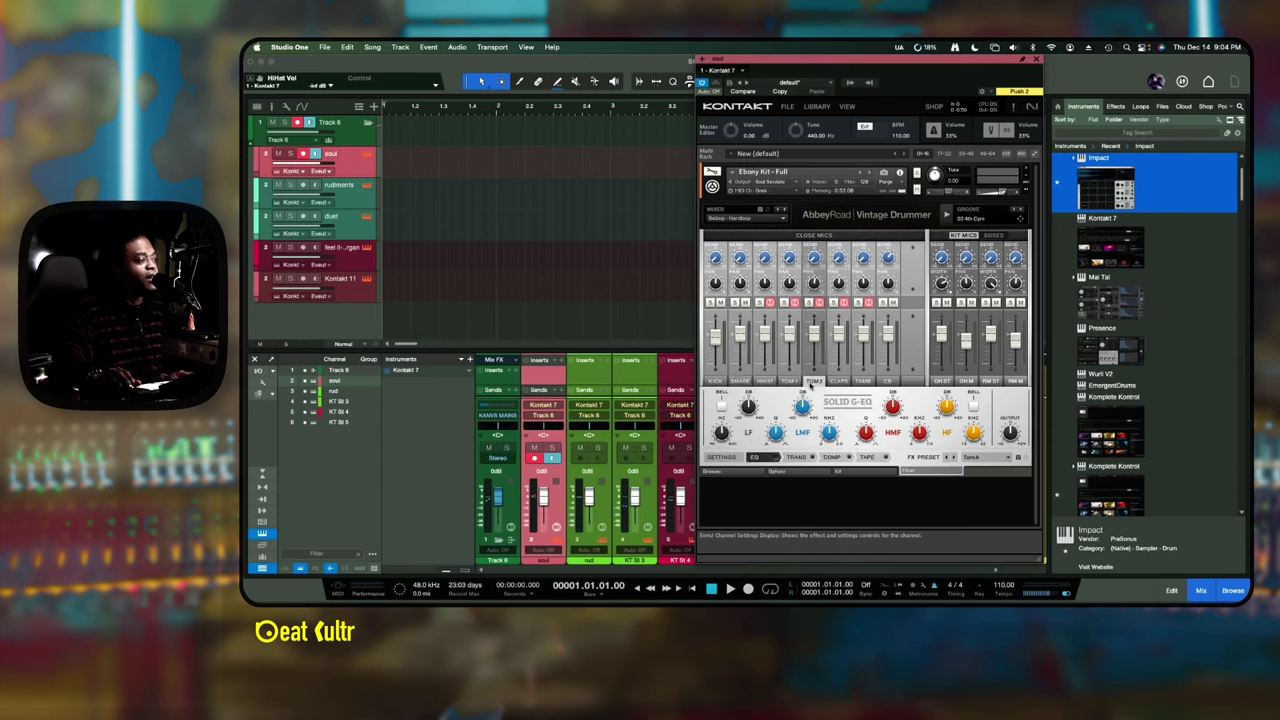
# - Unmute the hi-hat, Tom 1, Tom 2, claps and tambourine close mic channels in the drum kit's mixer
pyautogui.click(771, 302)
pyautogui.click(796, 302)
pyautogui.click(821, 302)
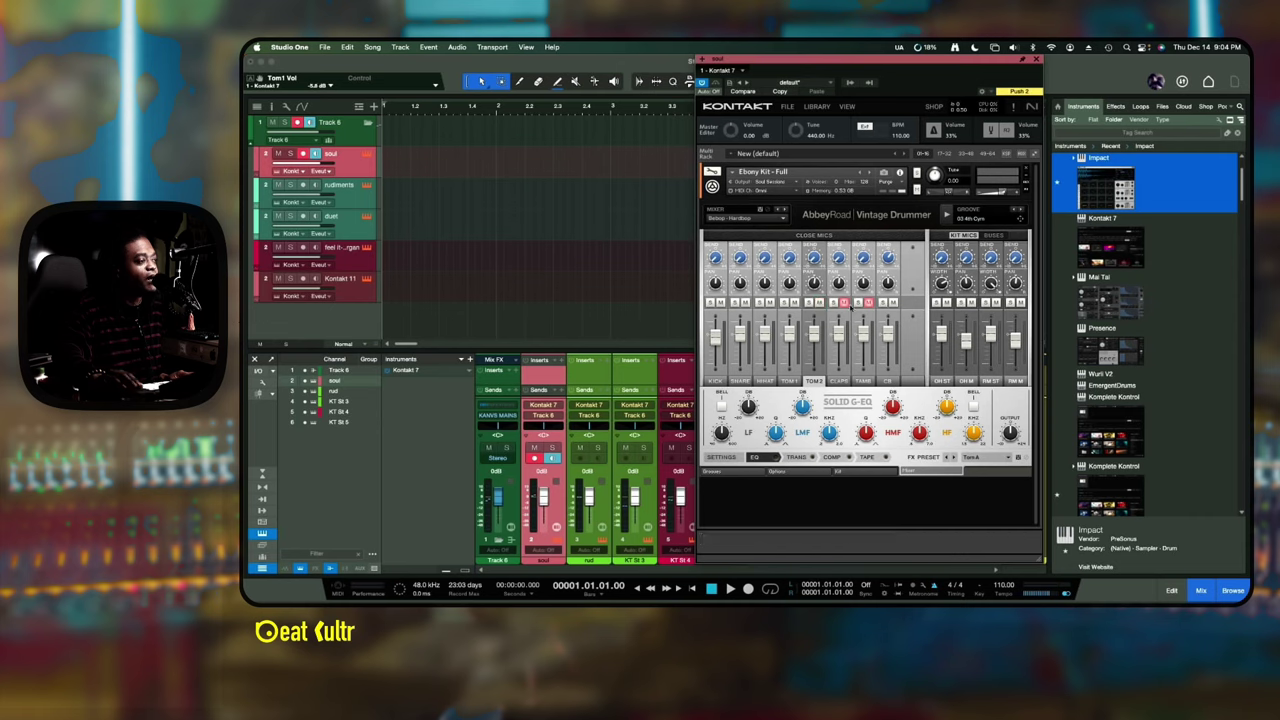
pyautogui.click(846, 302)
pyautogui.click(869, 302)
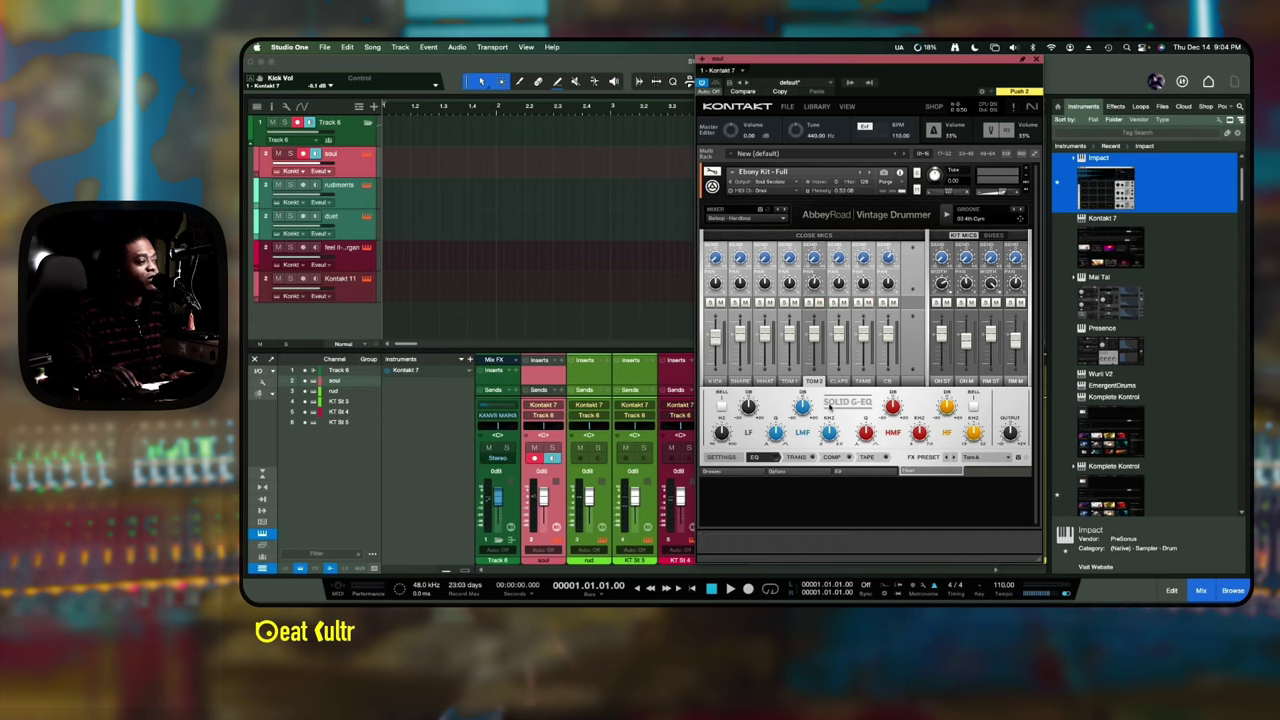
# - View the claps, tambourine and cowbell channel settings, and go back through claps, snare and hi-hat to the kick
pyautogui.click(838, 381)
pyautogui.click(862, 381)
pyautogui.click(887, 381)
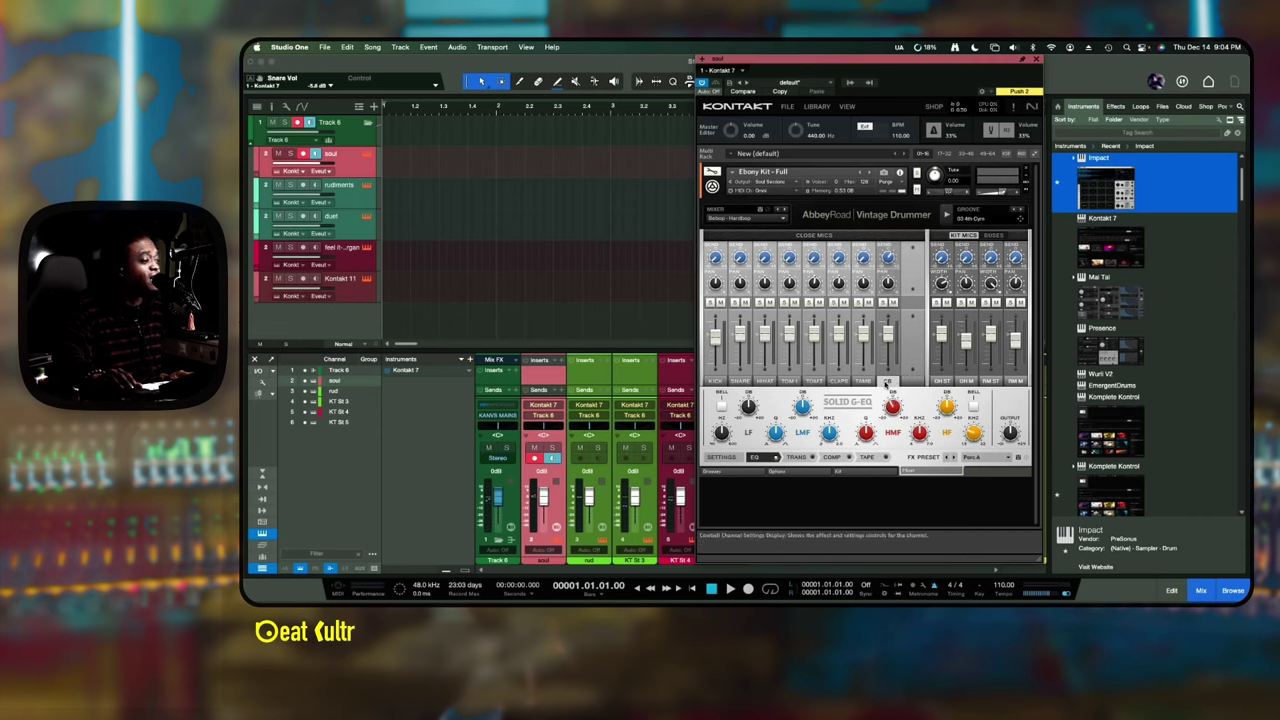
pyautogui.click(838, 381)
pyautogui.click(740, 381)
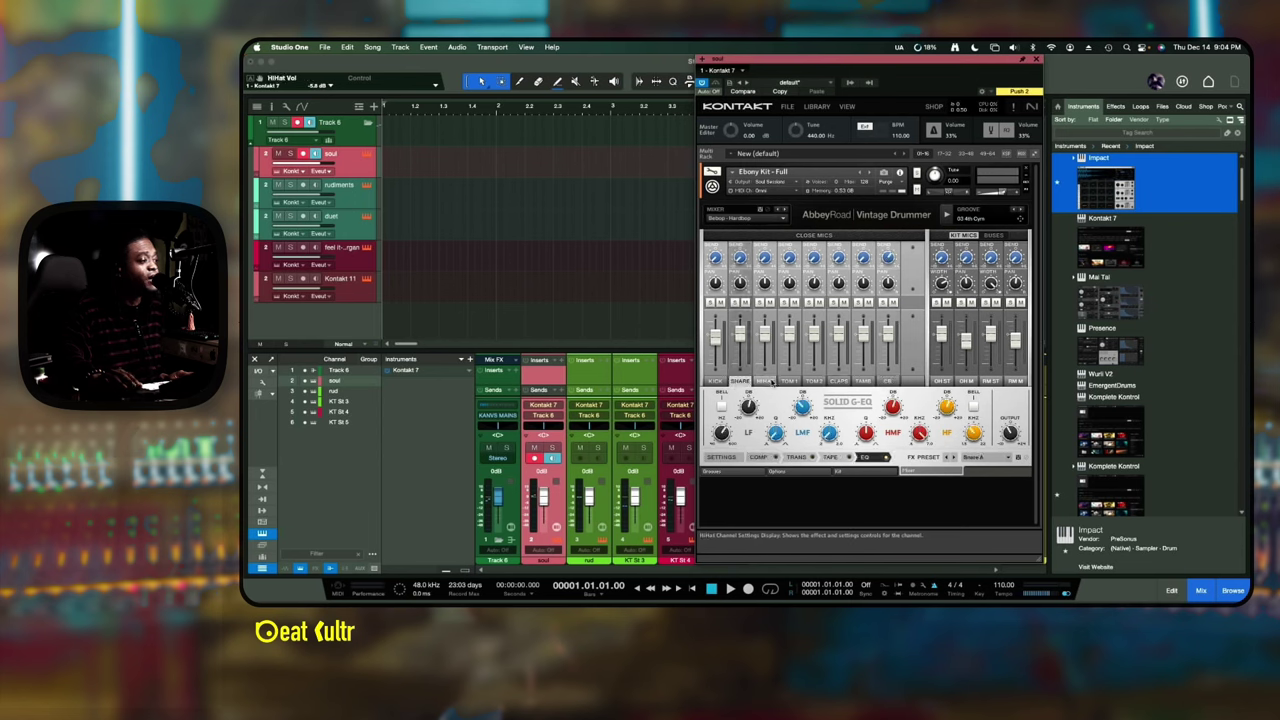
pyautogui.click(772, 381)
pyautogui.click(715, 381)
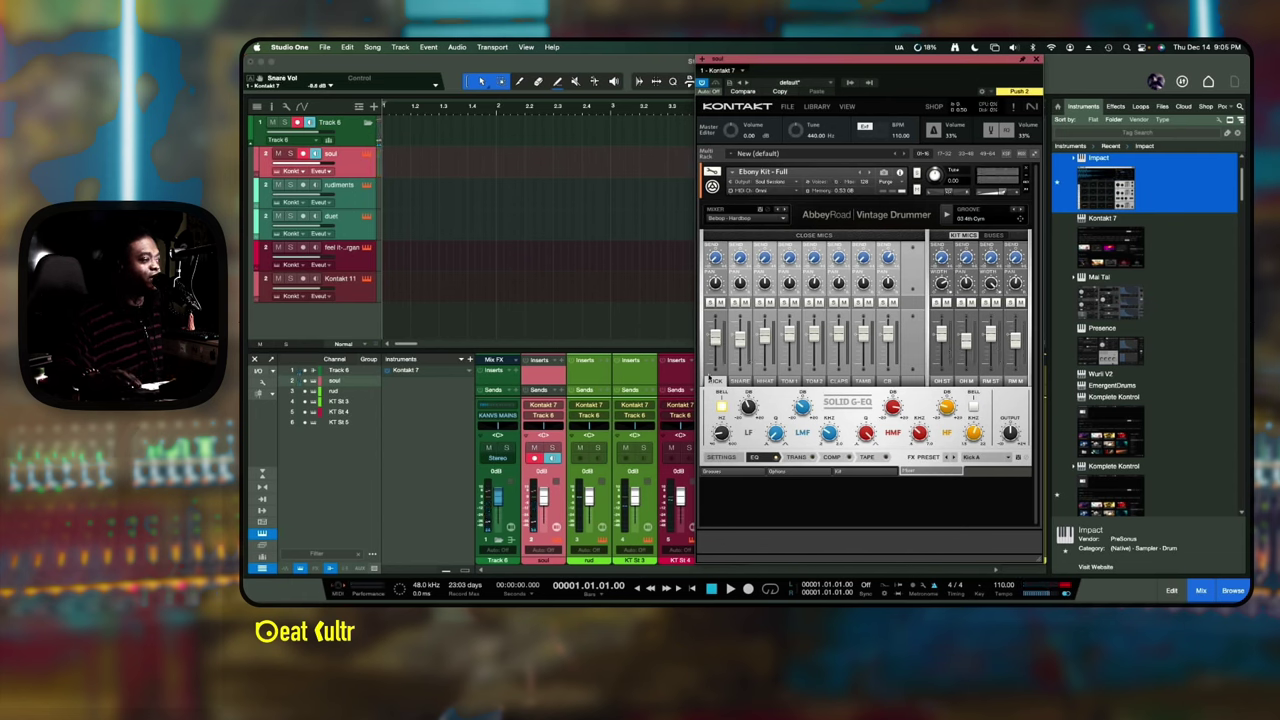
# - Step through the close mic channel settings in order, from the snare to the cowbell
pyautogui.click(740, 381)
pyautogui.click(764, 381)
pyautogui.click(789, 381)
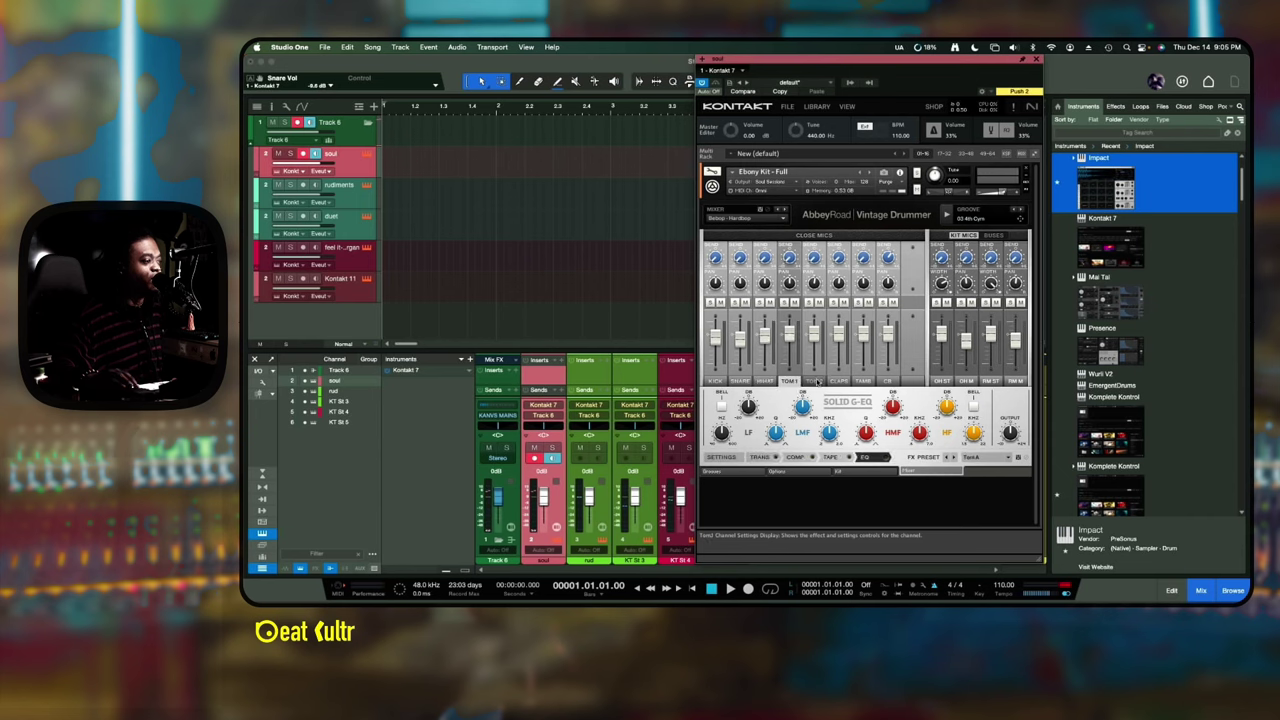
pyautogui.click(816, 381)
pyautogui.click(839, 381)
pyautogui.click(863, 381)
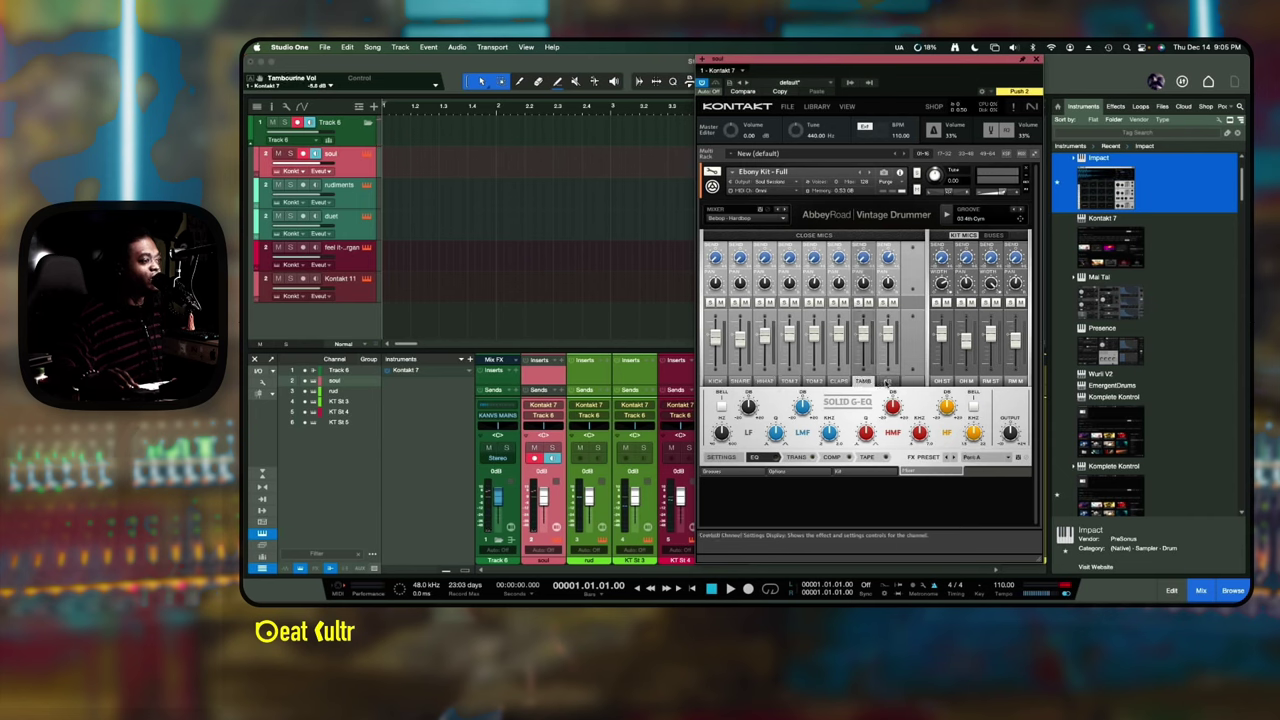
pyautogui.click(888, 381)
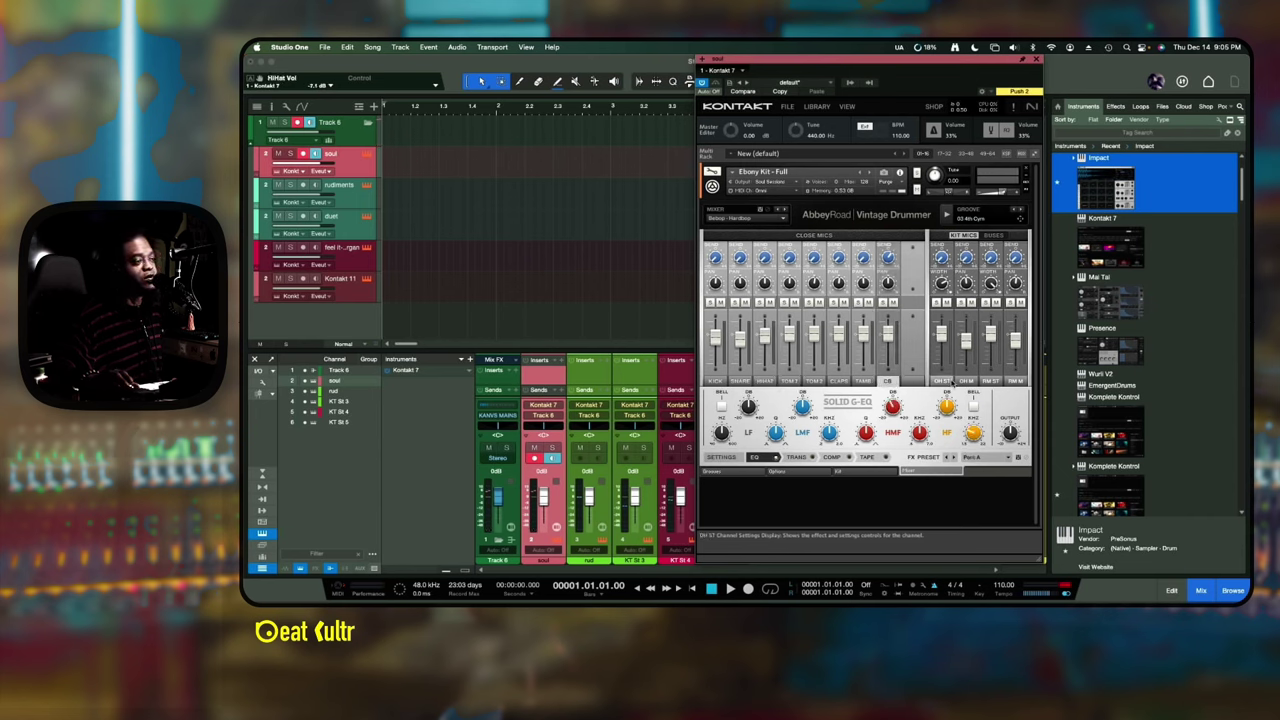
# - View the settings of the overhead and room kit mics, OH ST through RM M, and return to the kick channel
pyautogui.click(945, 381)
pyautogui.click(966, 381)
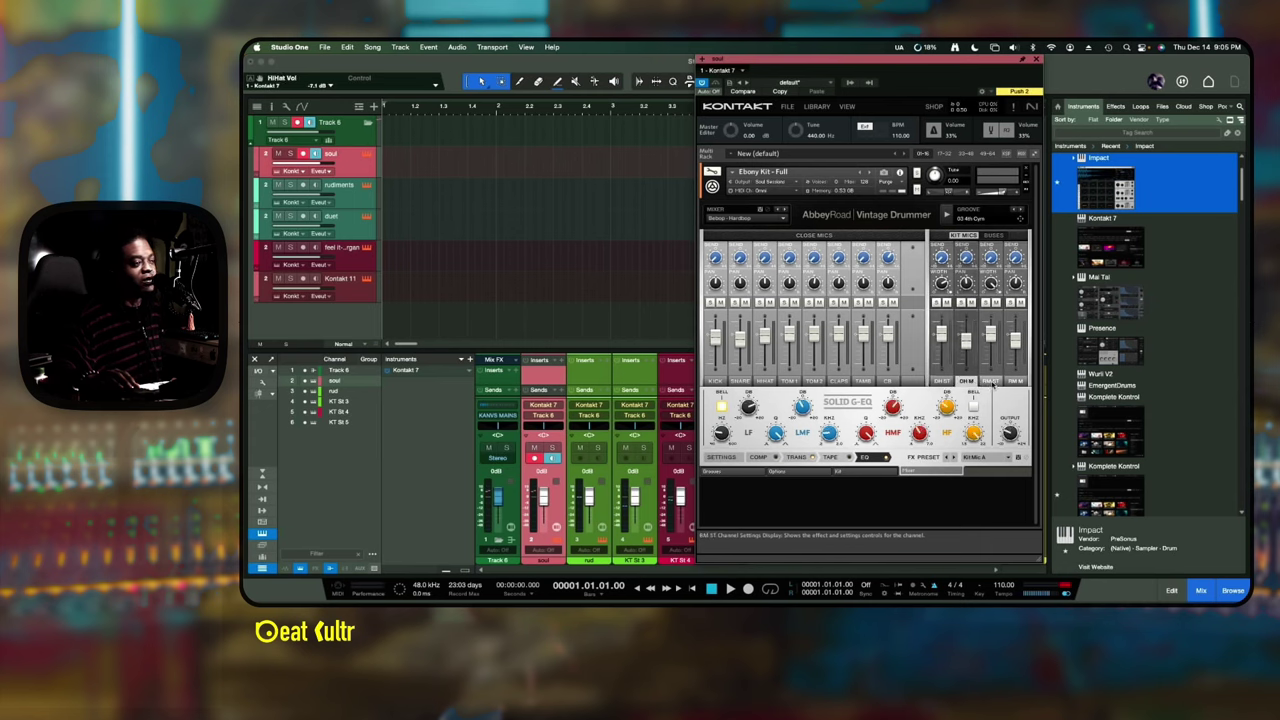
pyautogui.click(990, 381)
pyautogui.click(1015, 381)
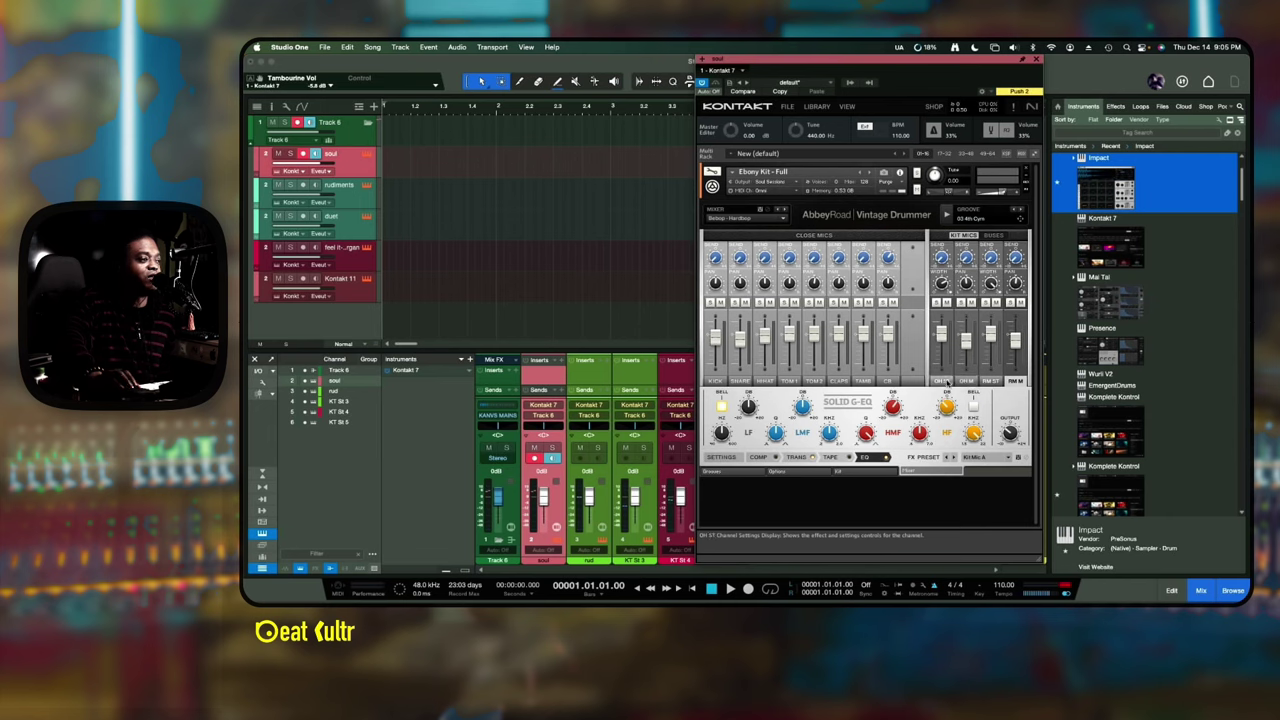
pyautogui.click(965, 381)
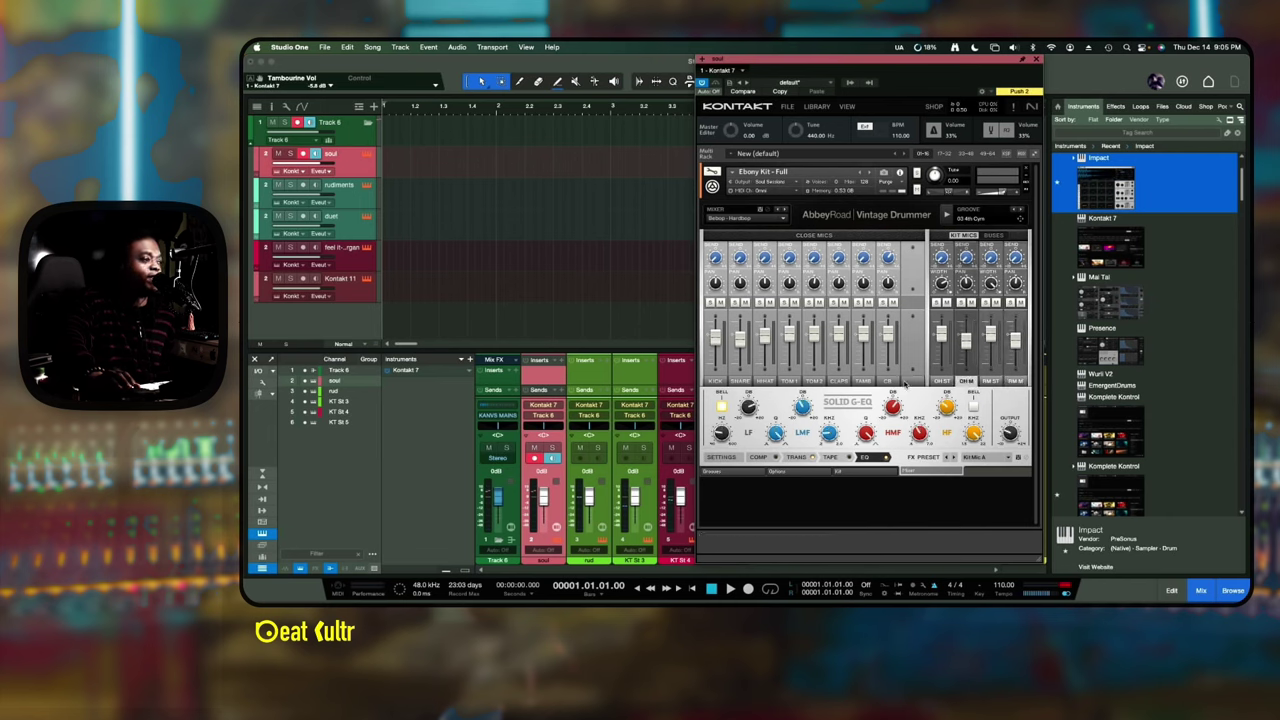
pyautogui.click(714, 381)
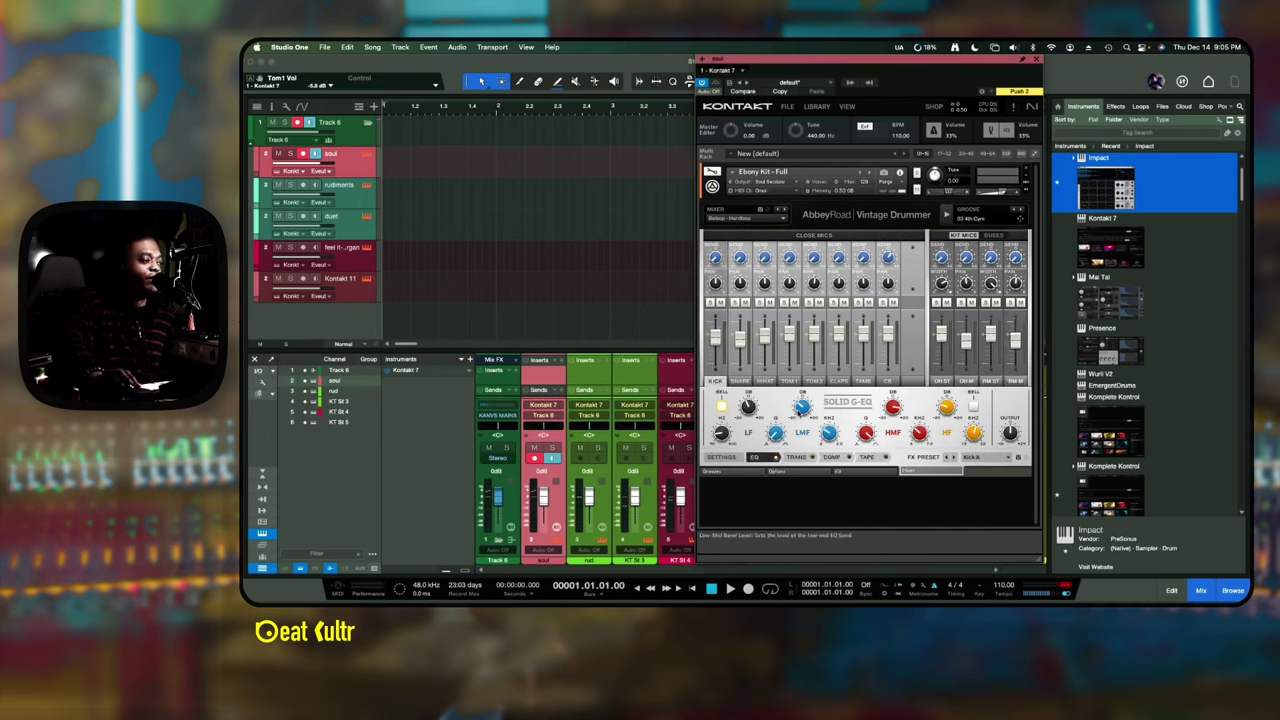
# - Show the kick channel's settings and review its available output destinations, keeping Master selected
pyautogui.click(725, 458)
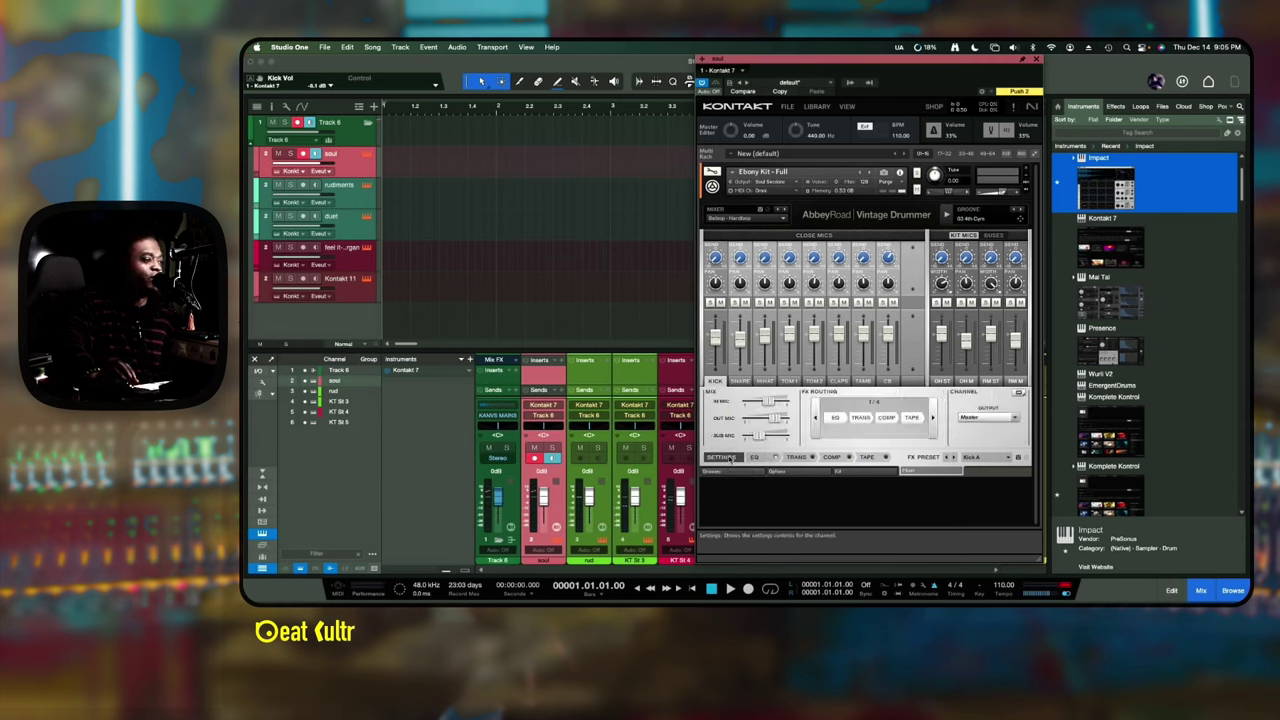
pyautogui.click(1016, 417)
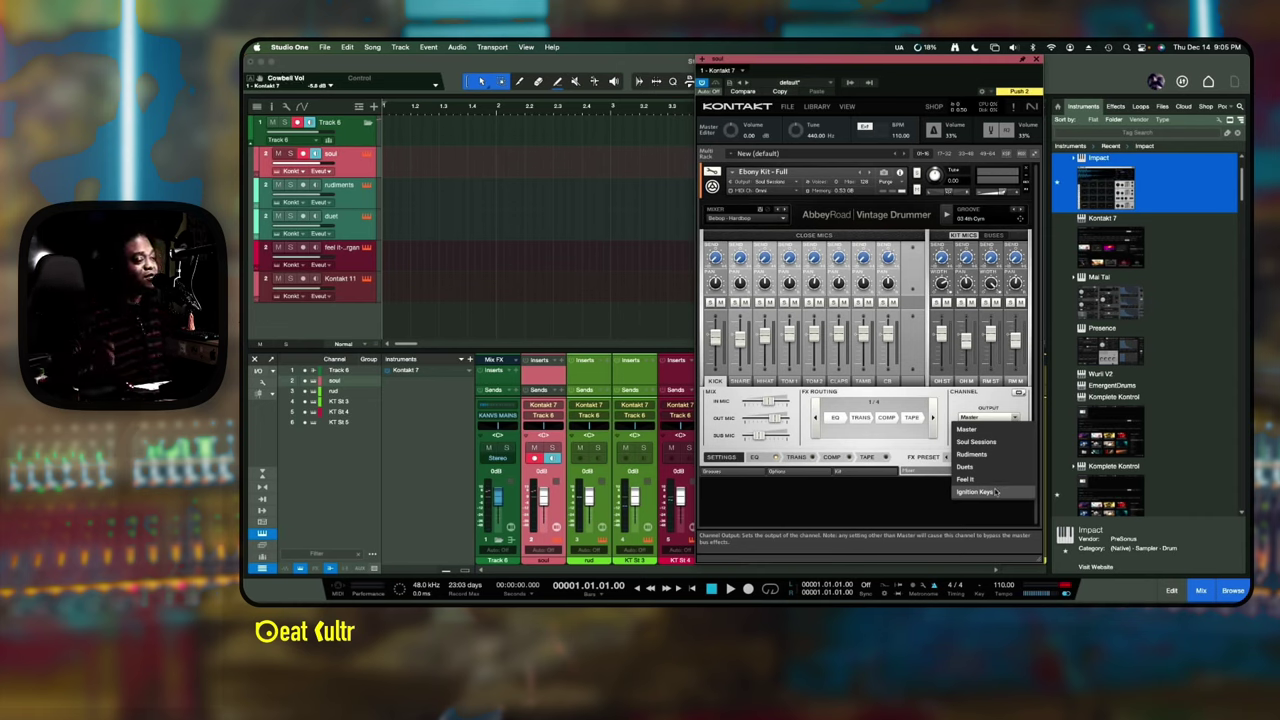
pyautogui.click(970, 429)
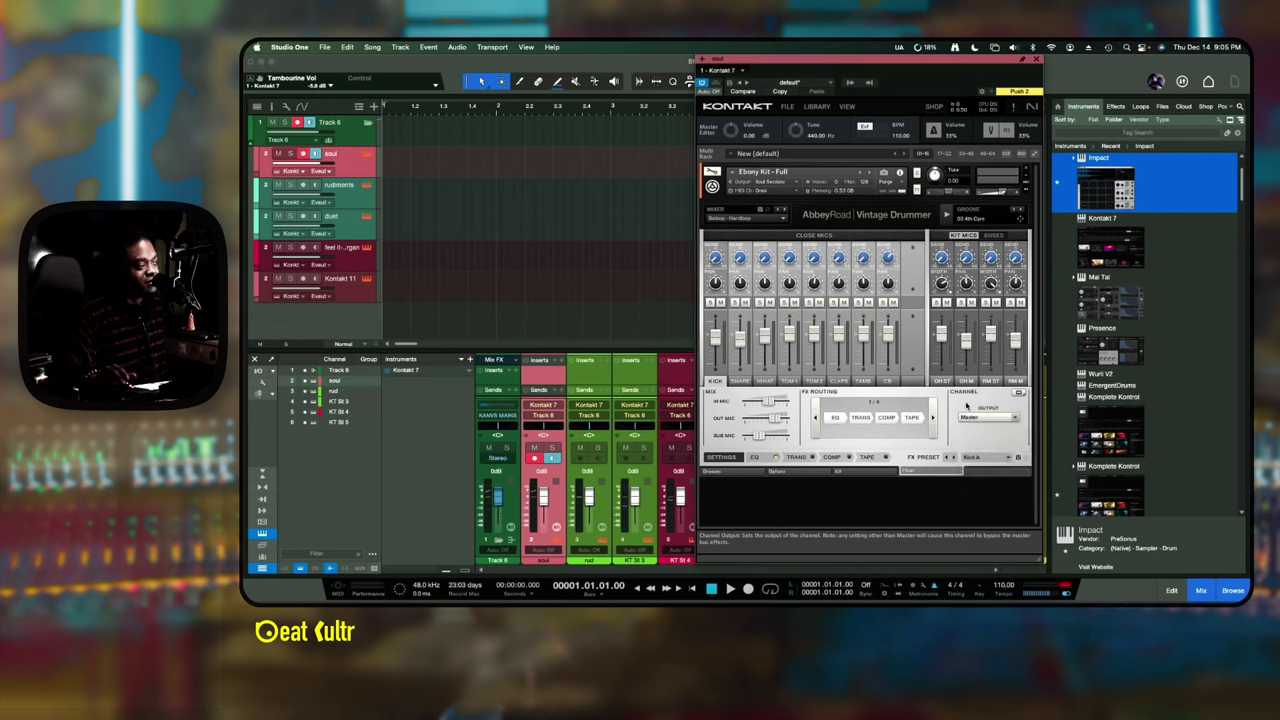
# - Show Kontakt's Outputs section and reposition the plug-in window over the arrangement
pyautogui.click(841, 107)
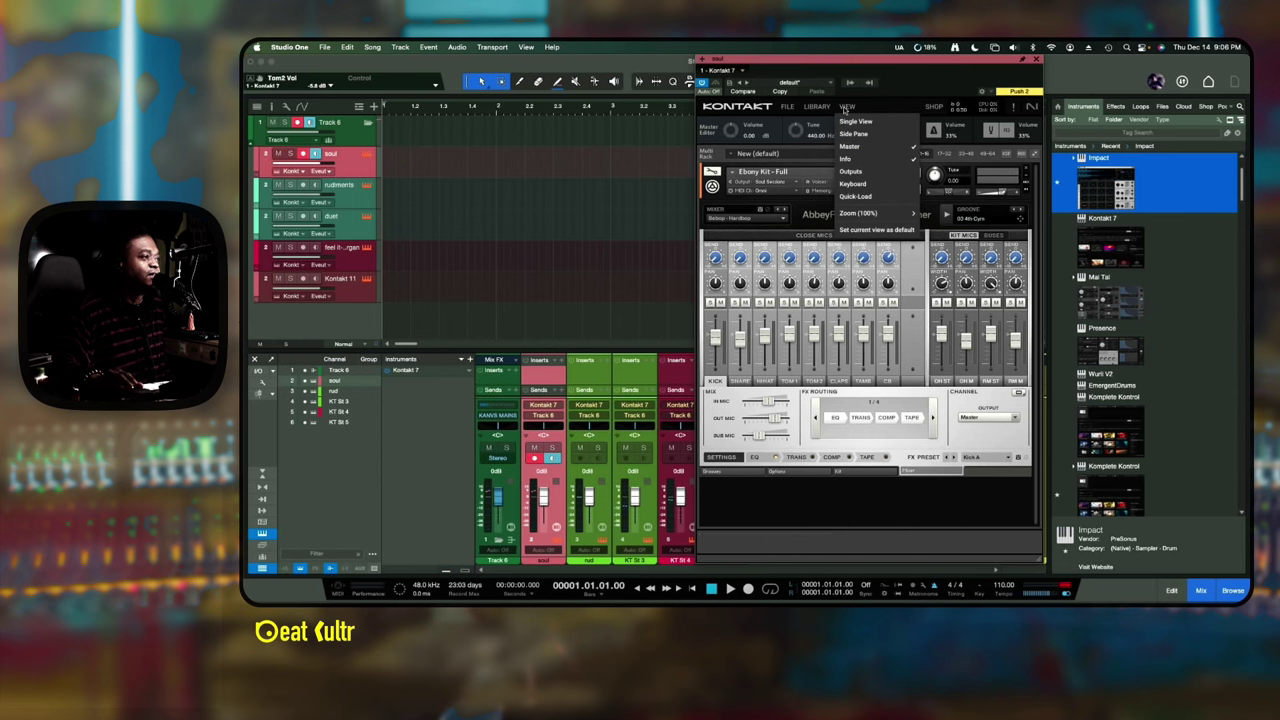
pyautogui.click(849, 172)
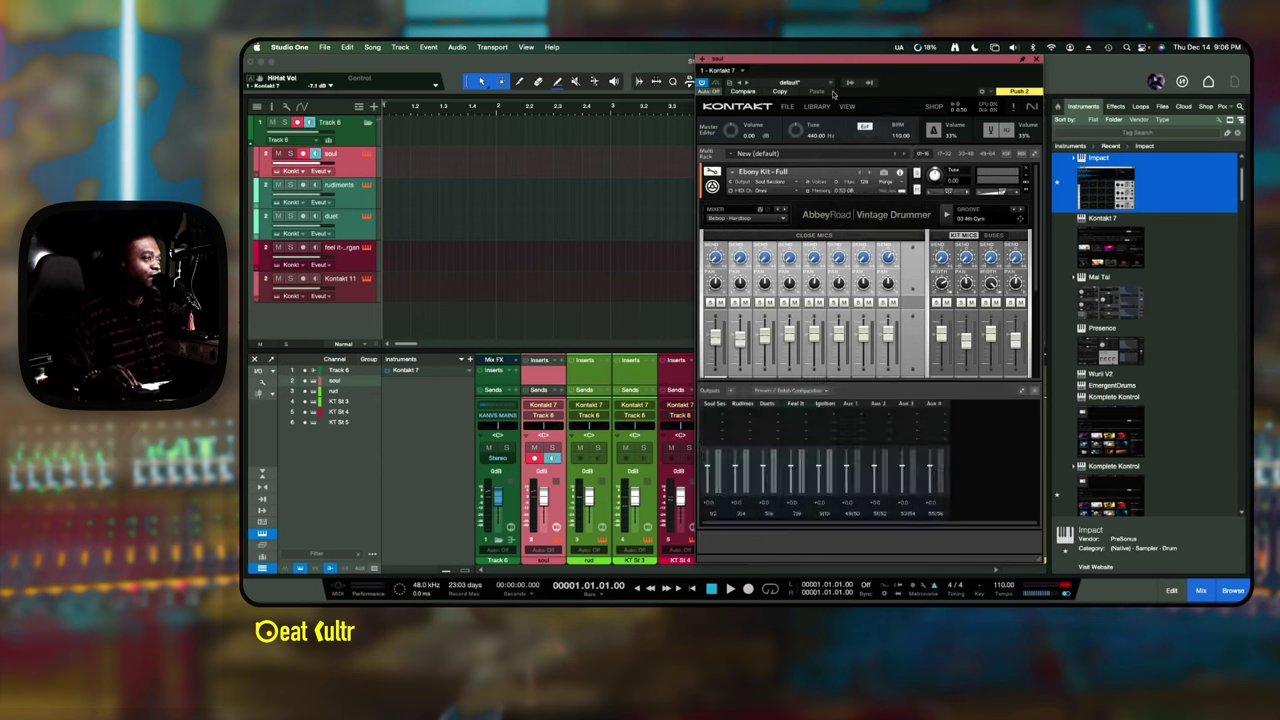
pyautogui.moveTo(832, 65); pyautogui.dragTo(724, 45)
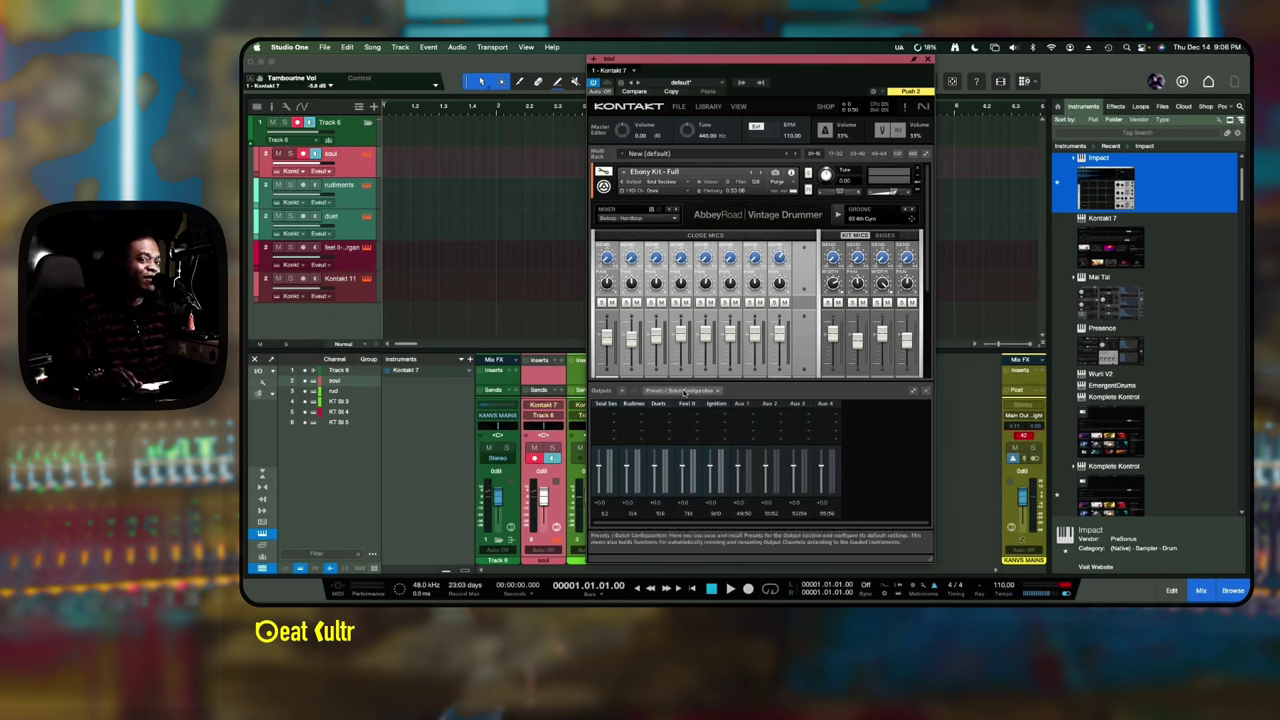
# - Batch-create stereo Kontakt outputs starting at host output KT St 1 [1], deleting the existing channels and making this the default configuration
pyautogui.click(622, 390)
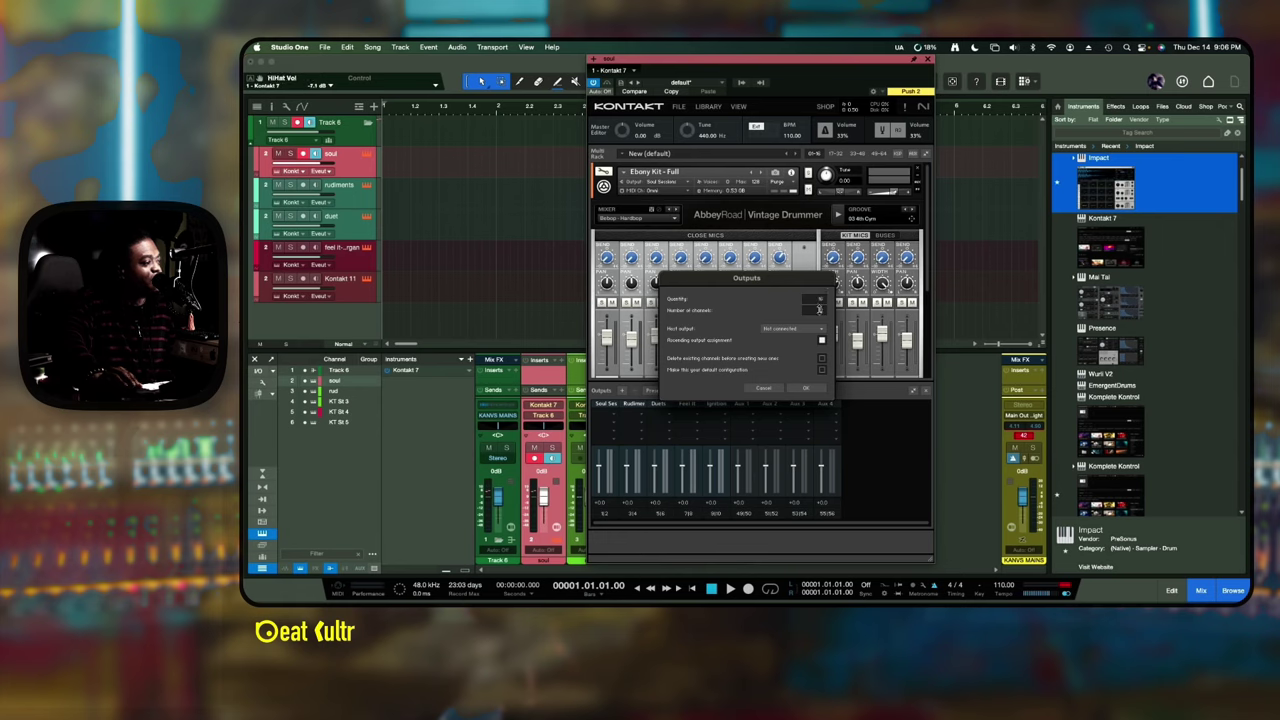
pyautogui.click(792, 328)
pyautogui.click(805, 345)
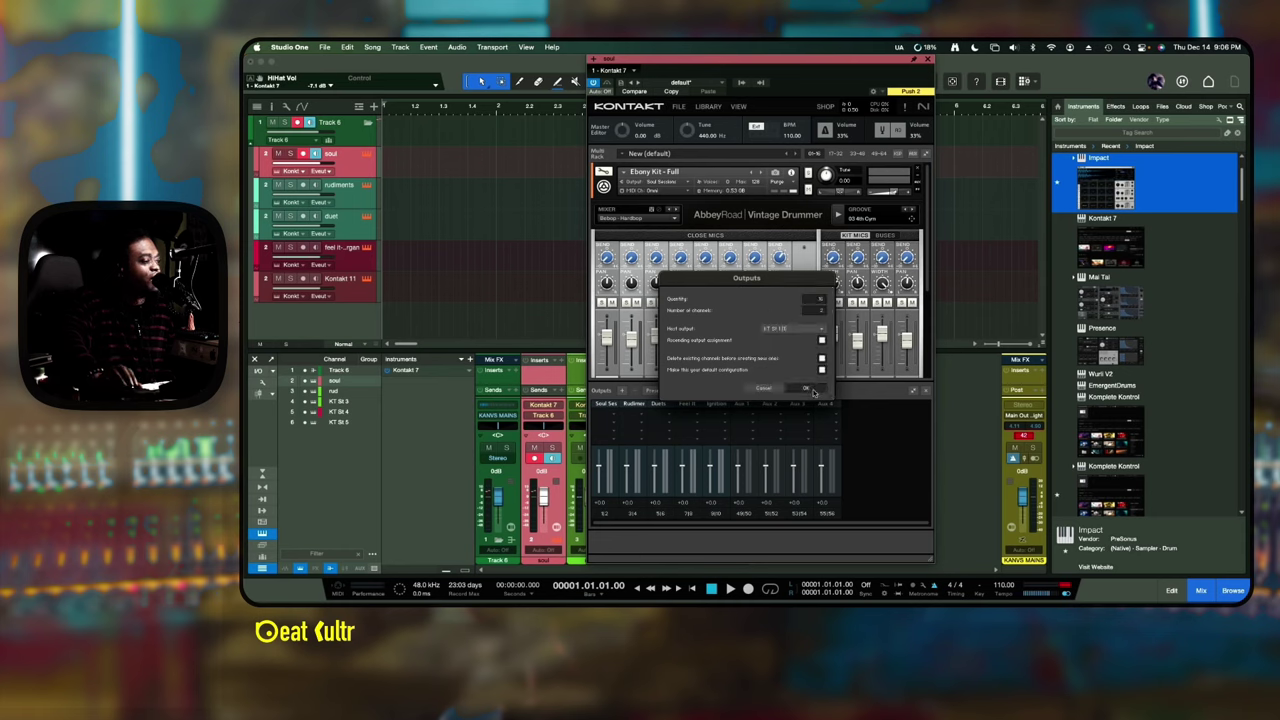
pyautogui.click(813, 390)
pyautogui.click(795, 263)
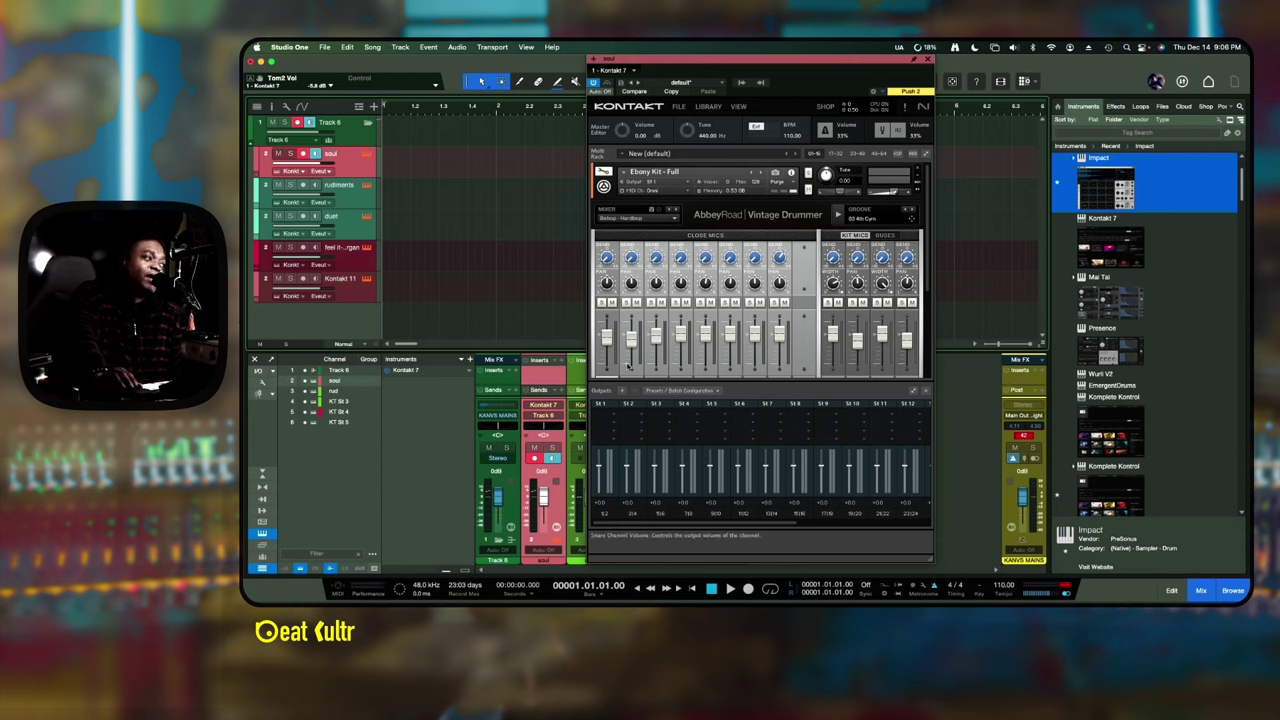
# - Replace the existing Kontakt outputs with 5 mono outputs, assigned in ascending order from host output KT St 1 [1]
pyautogui.scroll(-1, 645, 368)
pyautogui.scroll(-1, 648, 368)
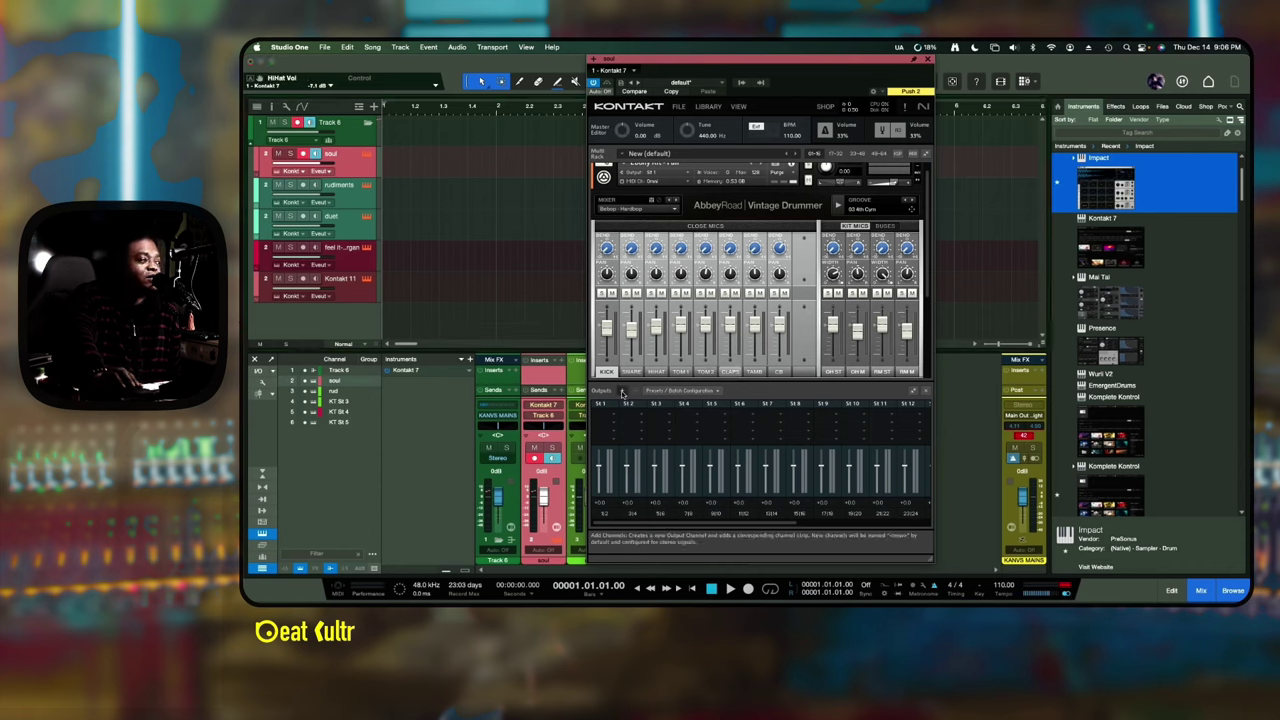
pyautogui.click(622, 393)
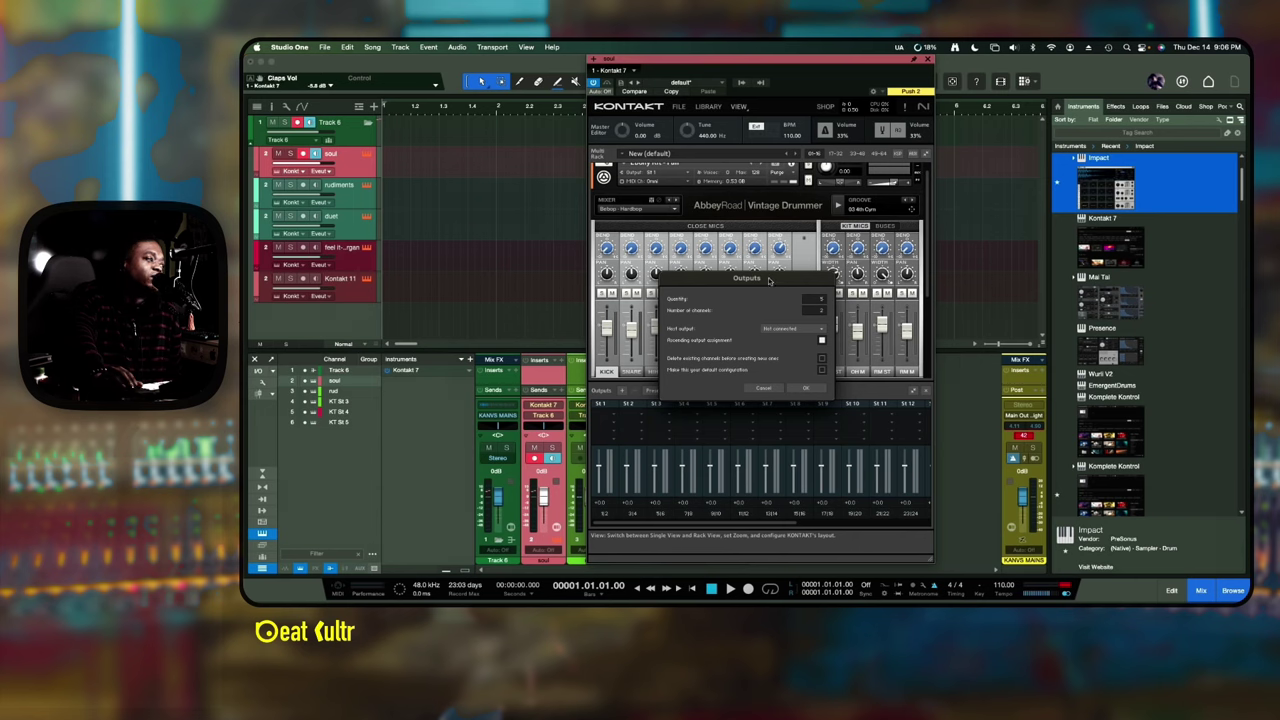
pyautogui.moveTo(770, 281); pyautogui.dragTo(829, 404)
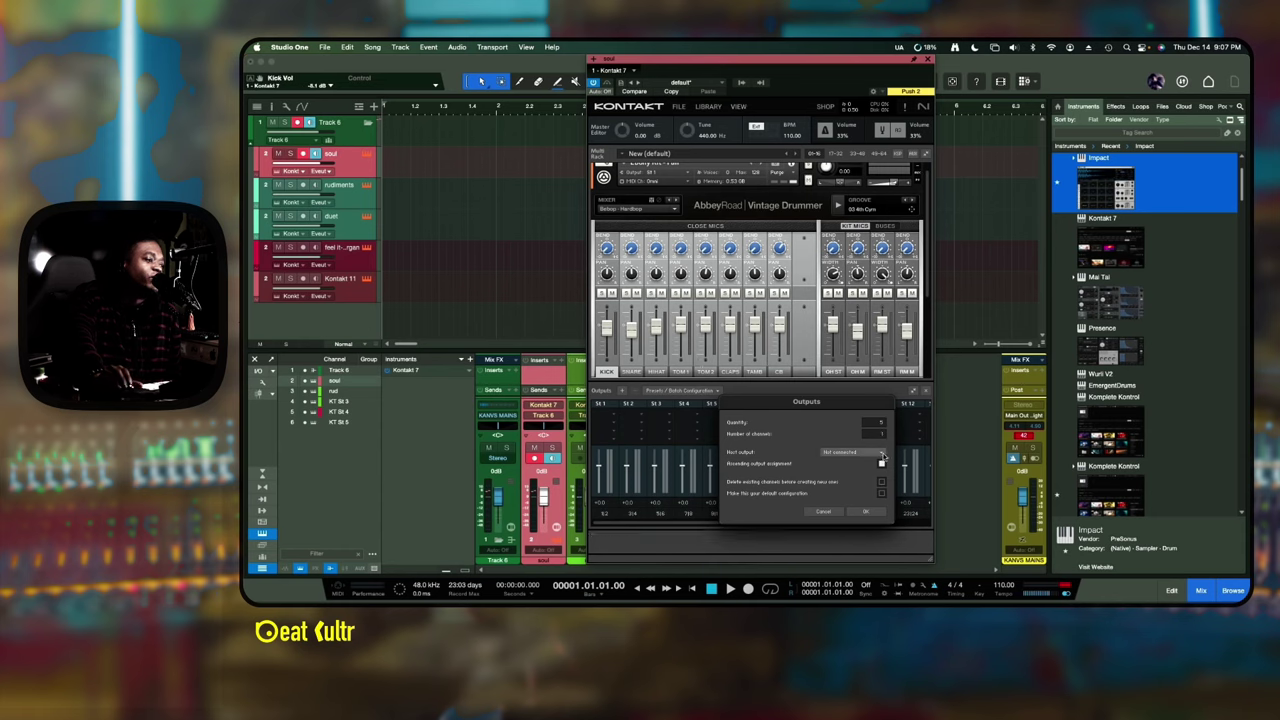
pyautogui.click(855, 452)
pyautogui.click(843, 434)
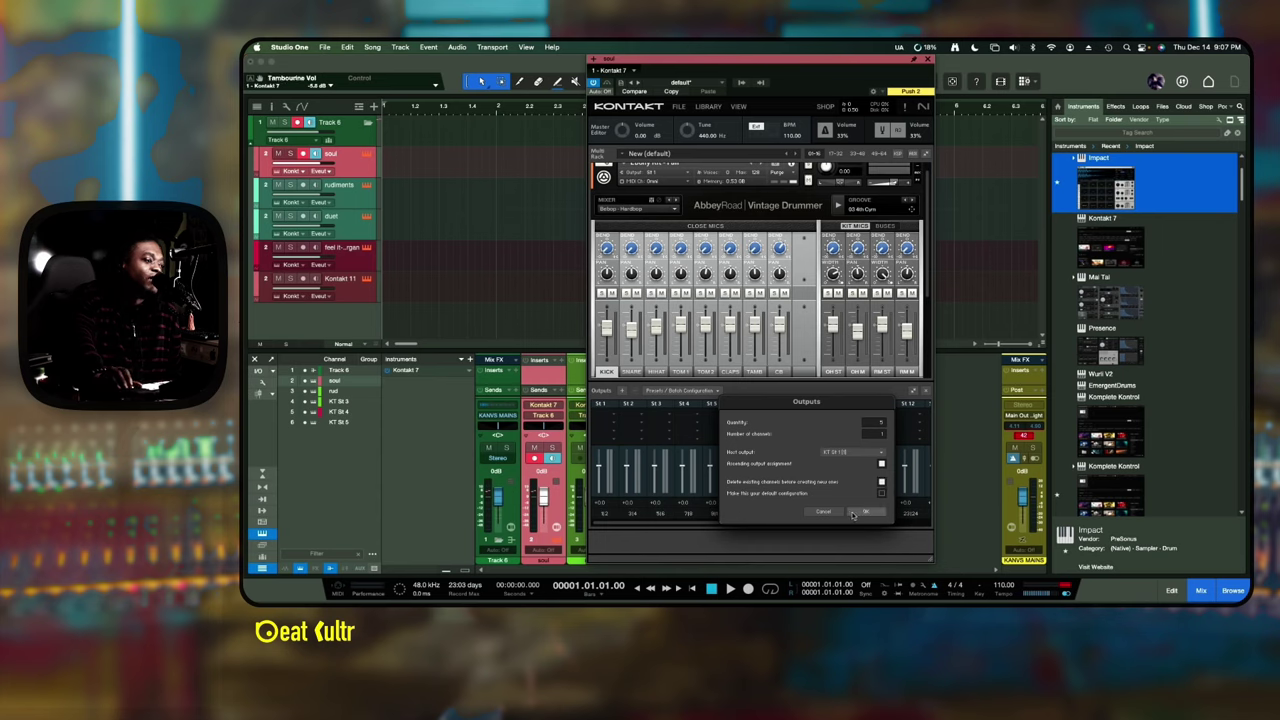
pyautogui.click(864, 512)
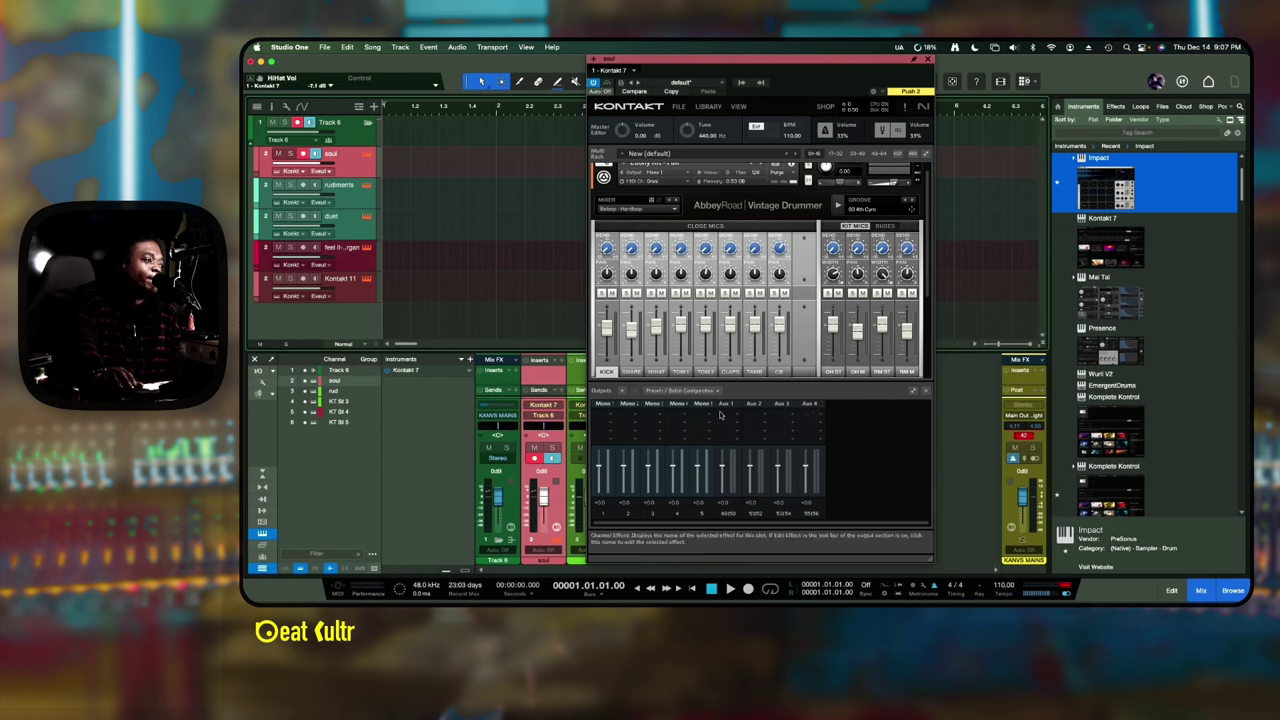
# - Add 7 two-channel outputs in ascending order from host output KT St 3 [2], without deleting the existing channels
pyautogui.click(622, 391)
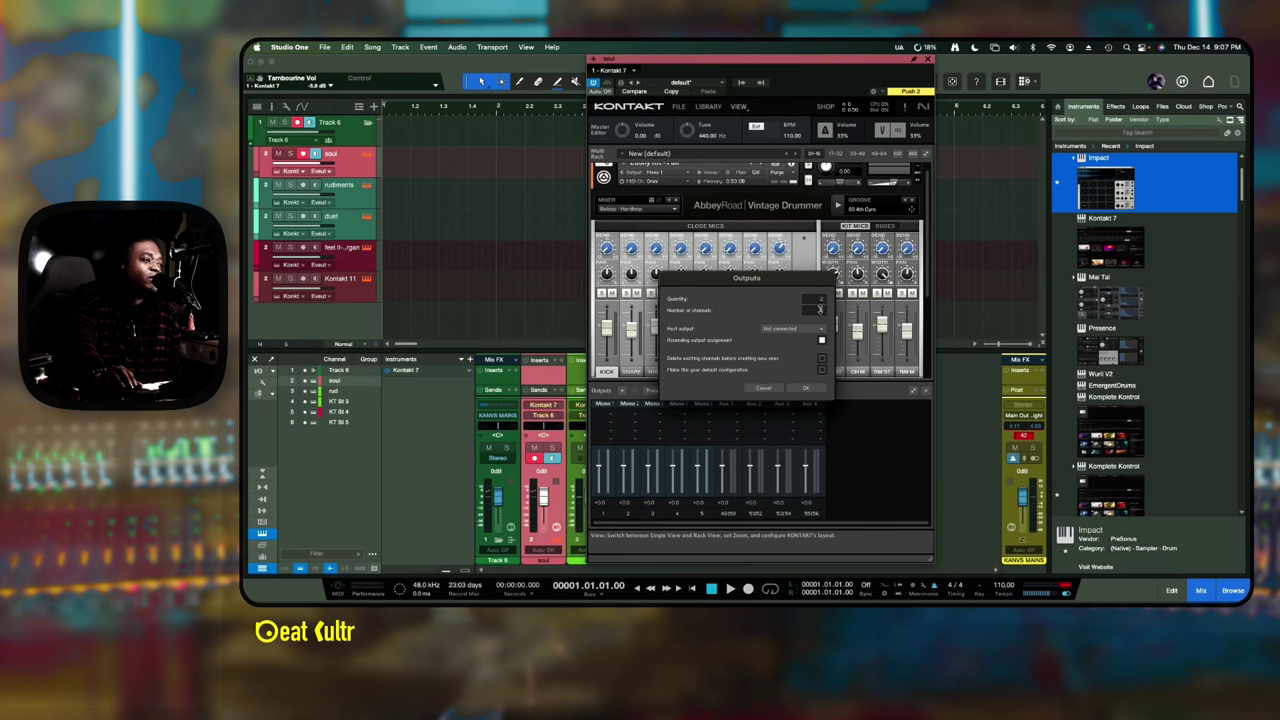
pyautogui.moveTo(813, 288); pyautogui.dragTo(824, 412)
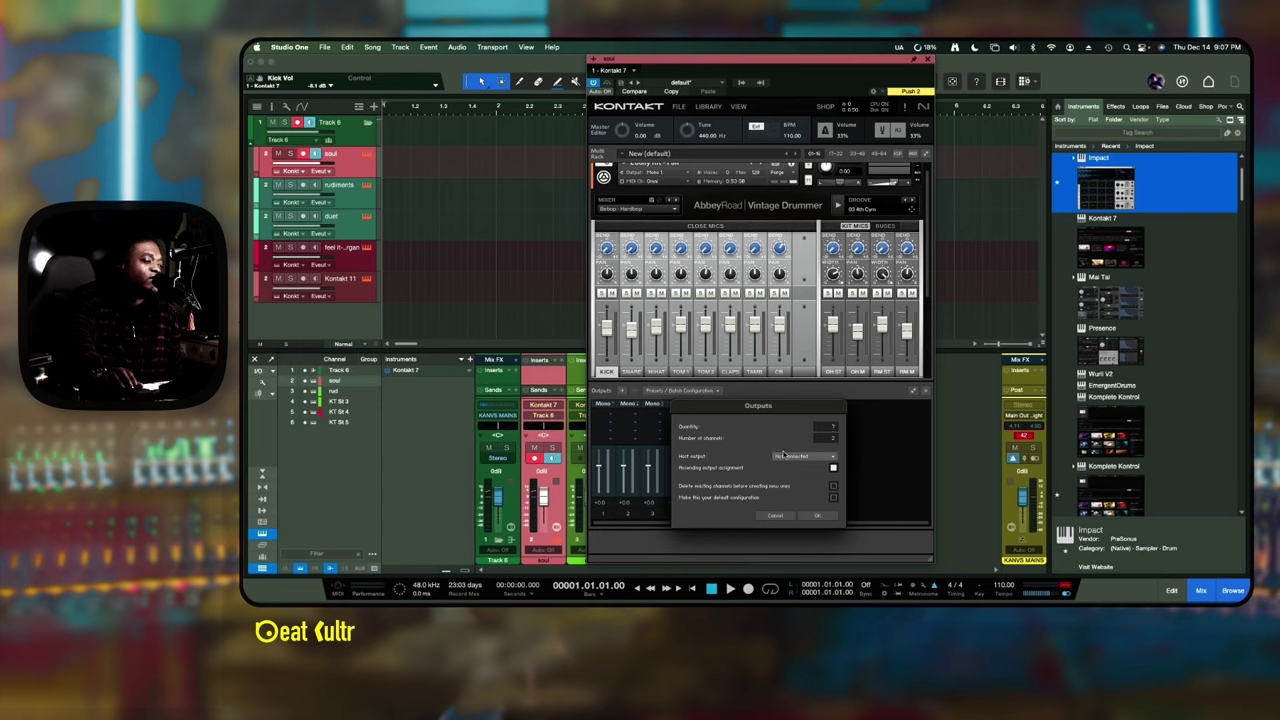
pyautogui.click(805, 458)
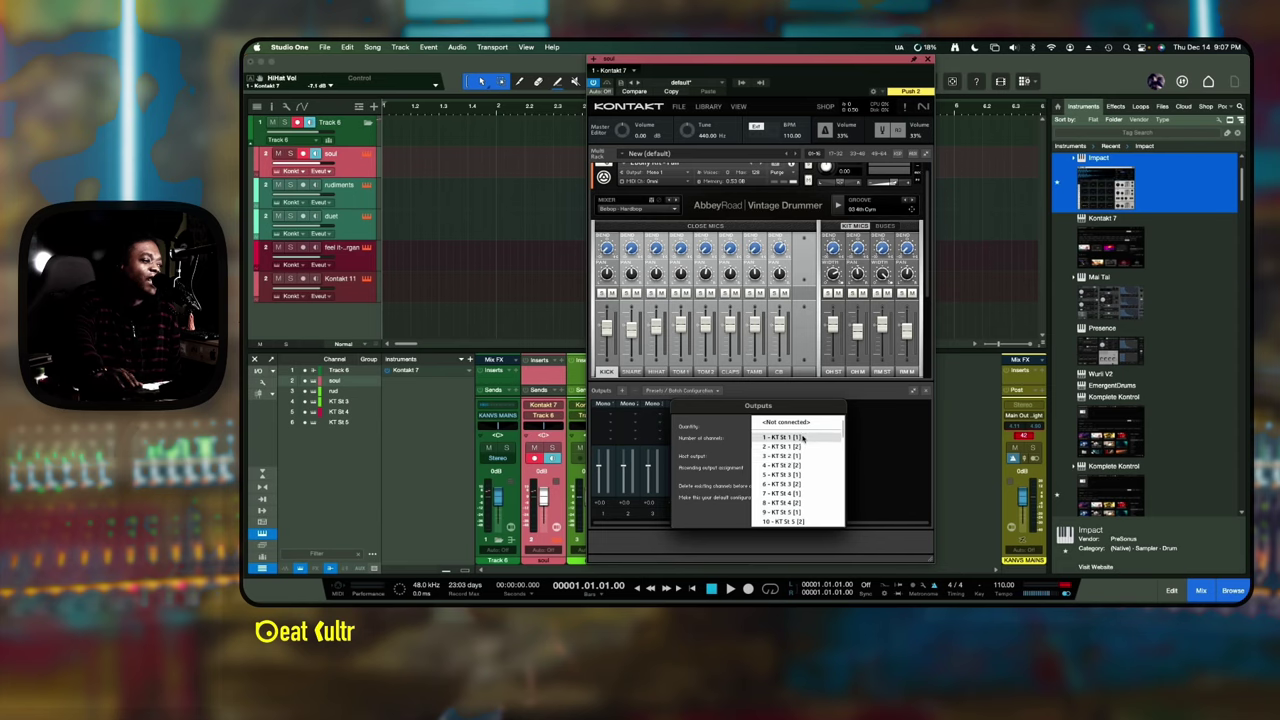
pyautogui.click(802, 438)
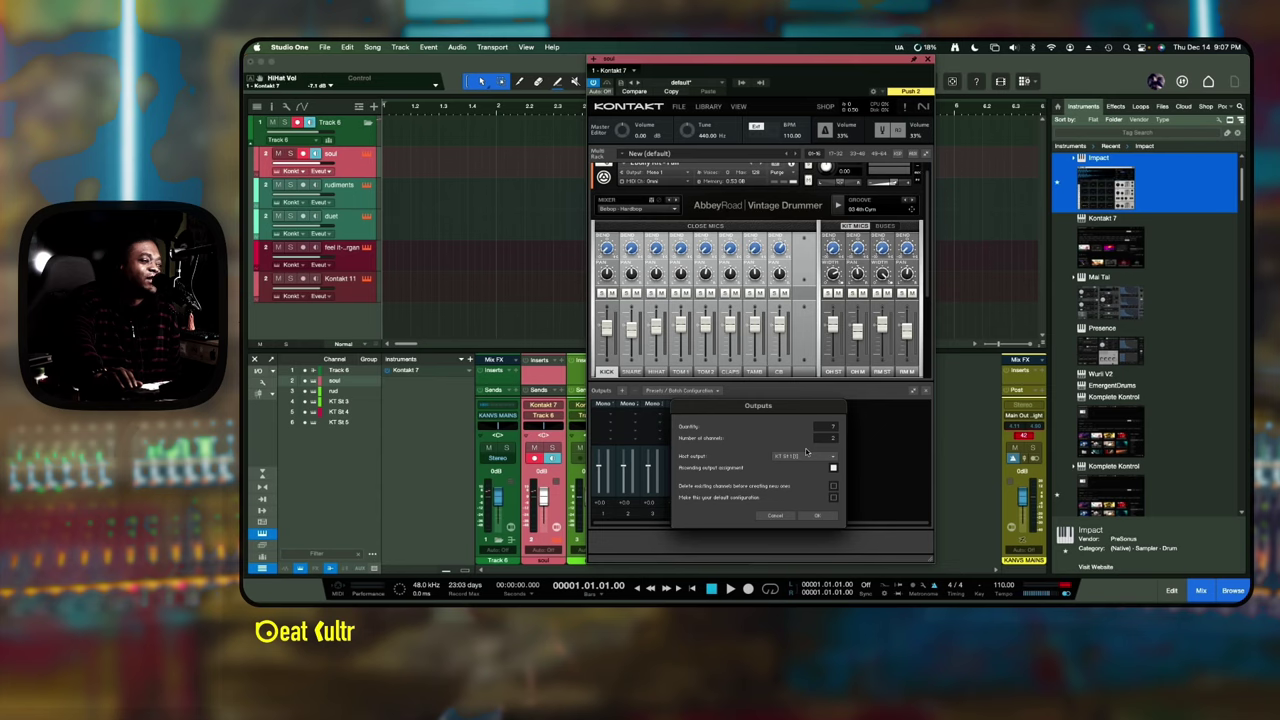
pyautogui.click(808, 459)
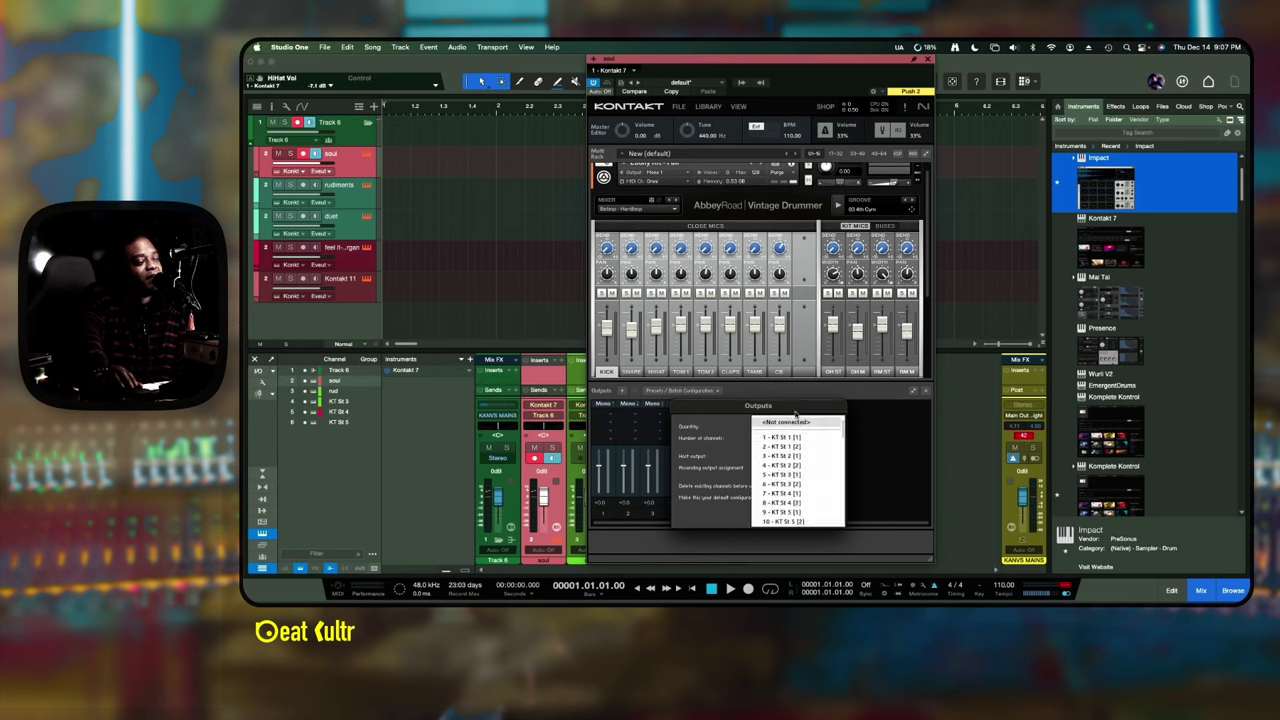
pyautogui.click(806, 484)
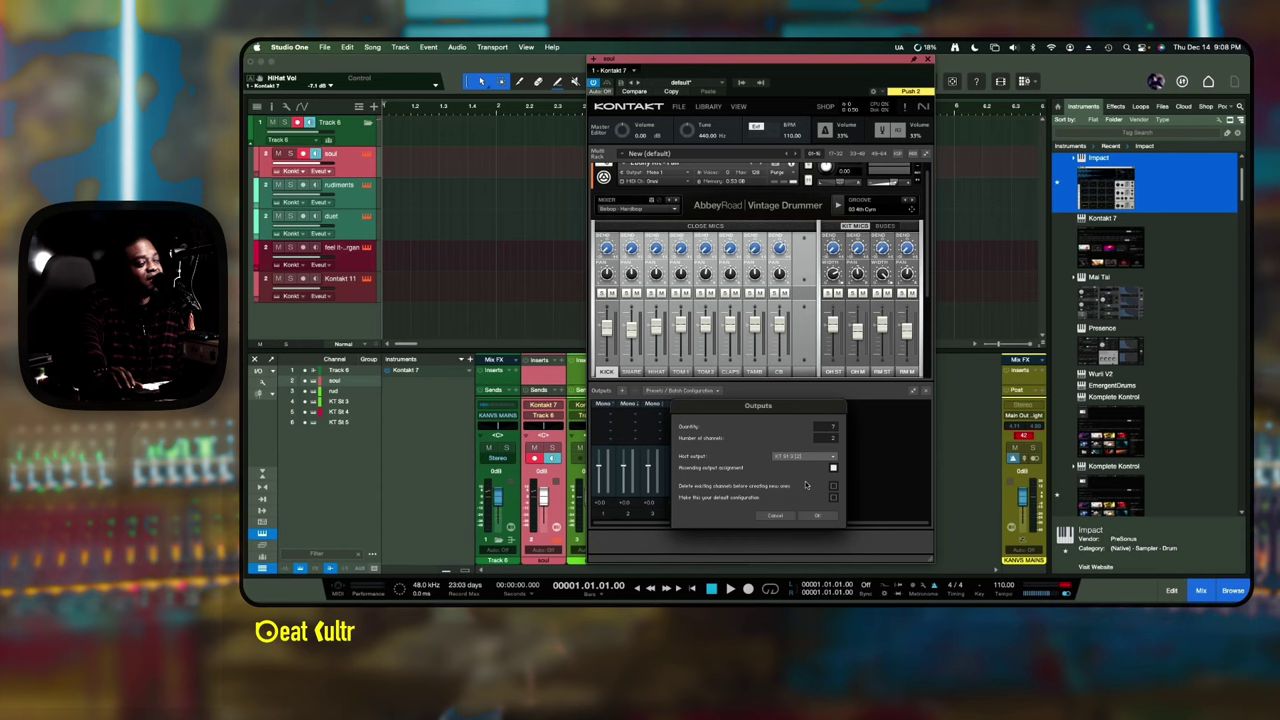
pyautogui.click(806, 457)
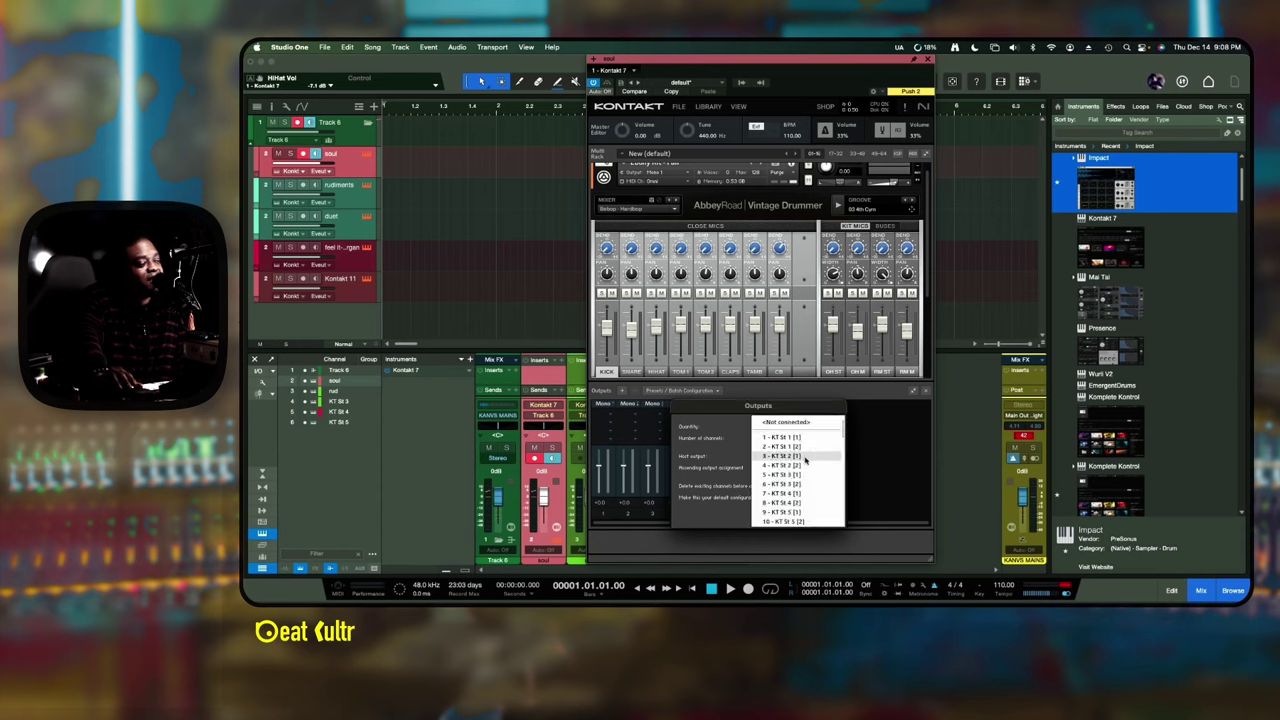
pyautogui.click(804, 485)
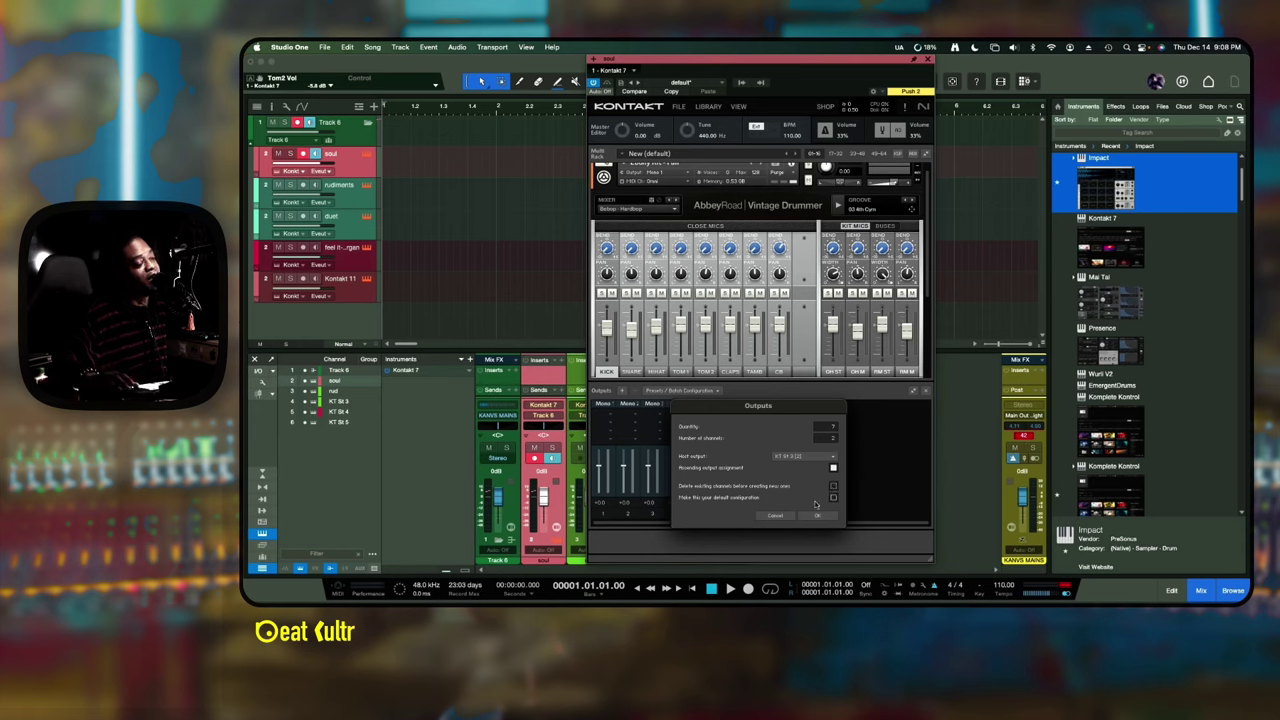
pyautogui.click(816, 515)
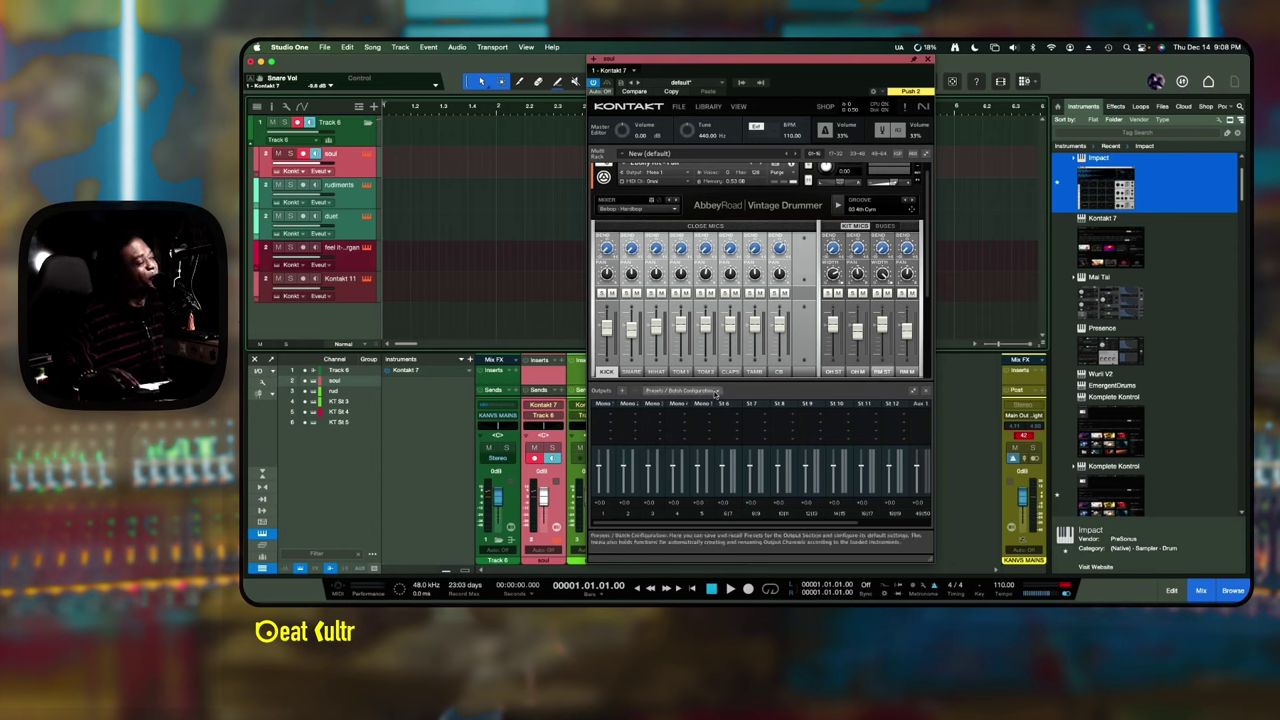
# - Save the current output section as a preset named "5mono7st"
pyautogui.click(716, 391)
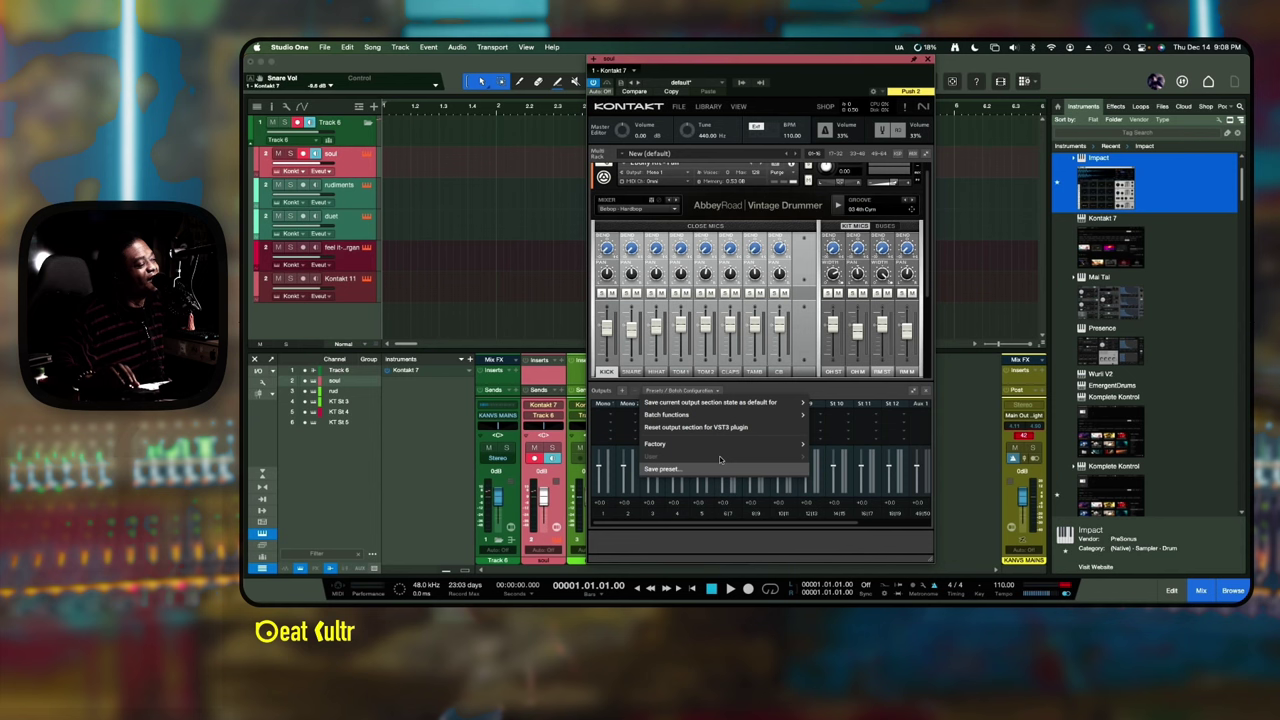
pyautogui.click(719, 466)
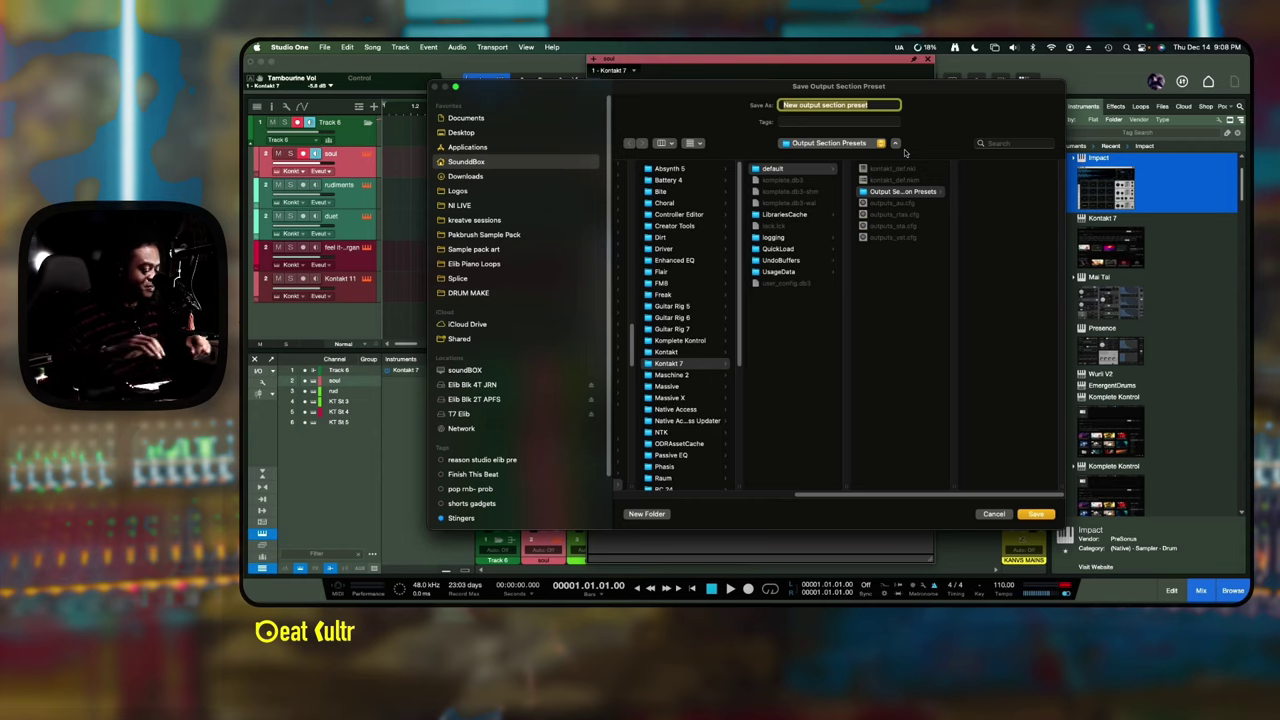
pyautogui.write('Bri')
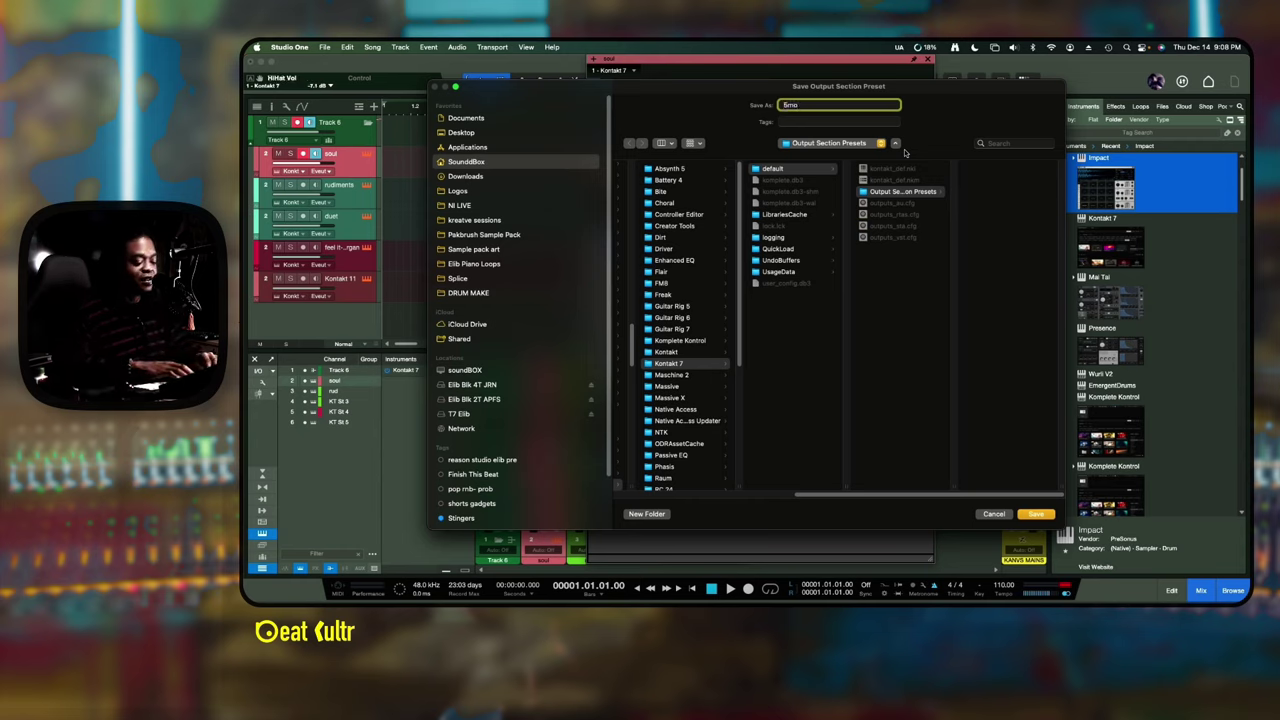
pyautogui.write('no')
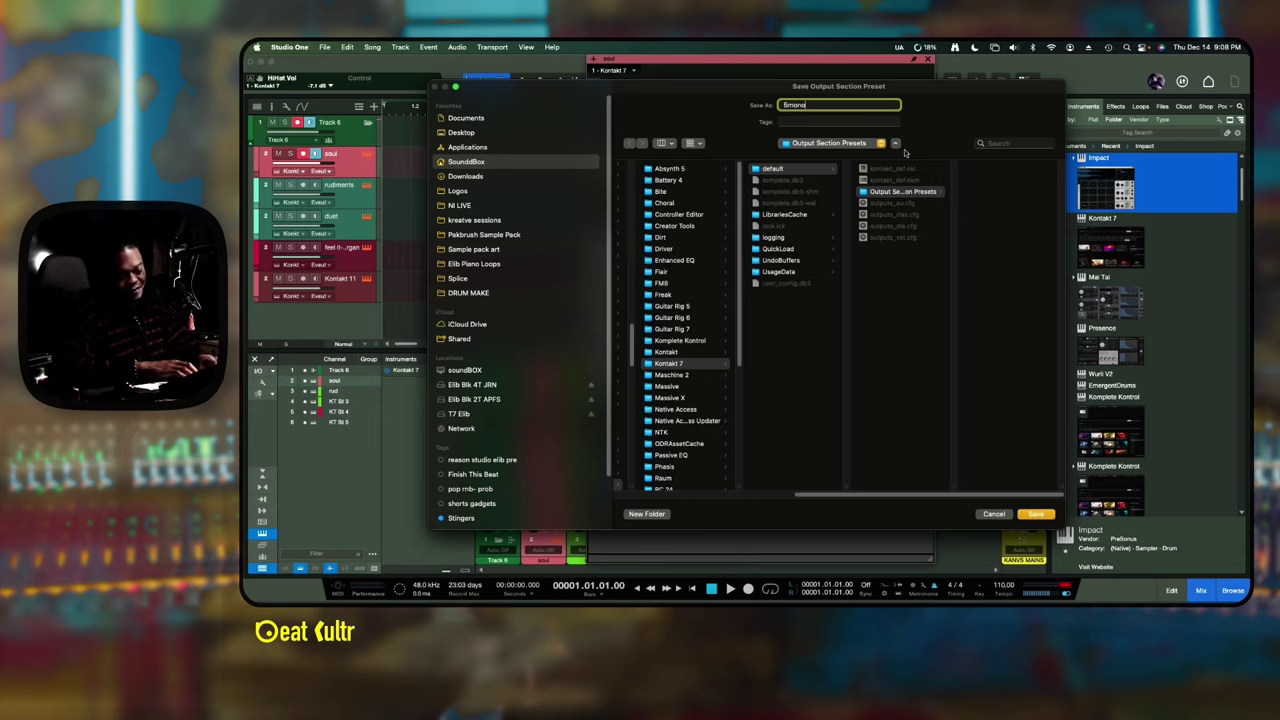
pyautogui.write('7s')
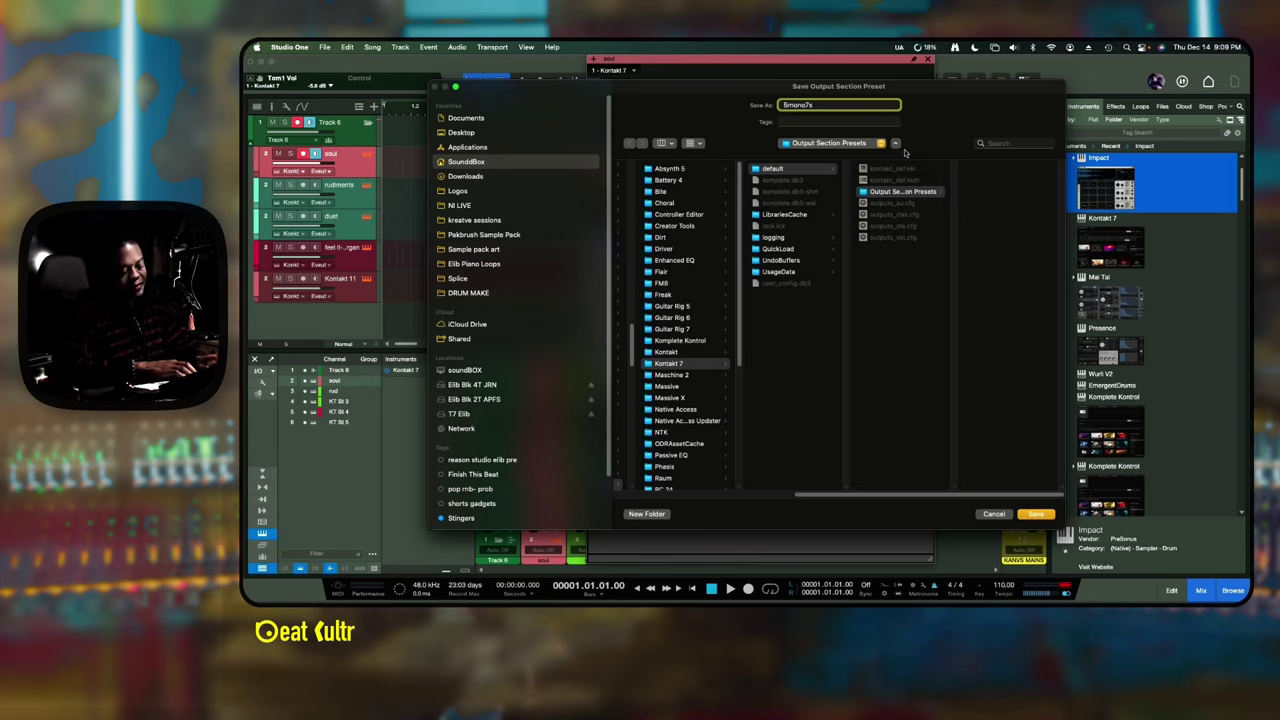
pyautogui.write('t')
pyautogui.press('Return')
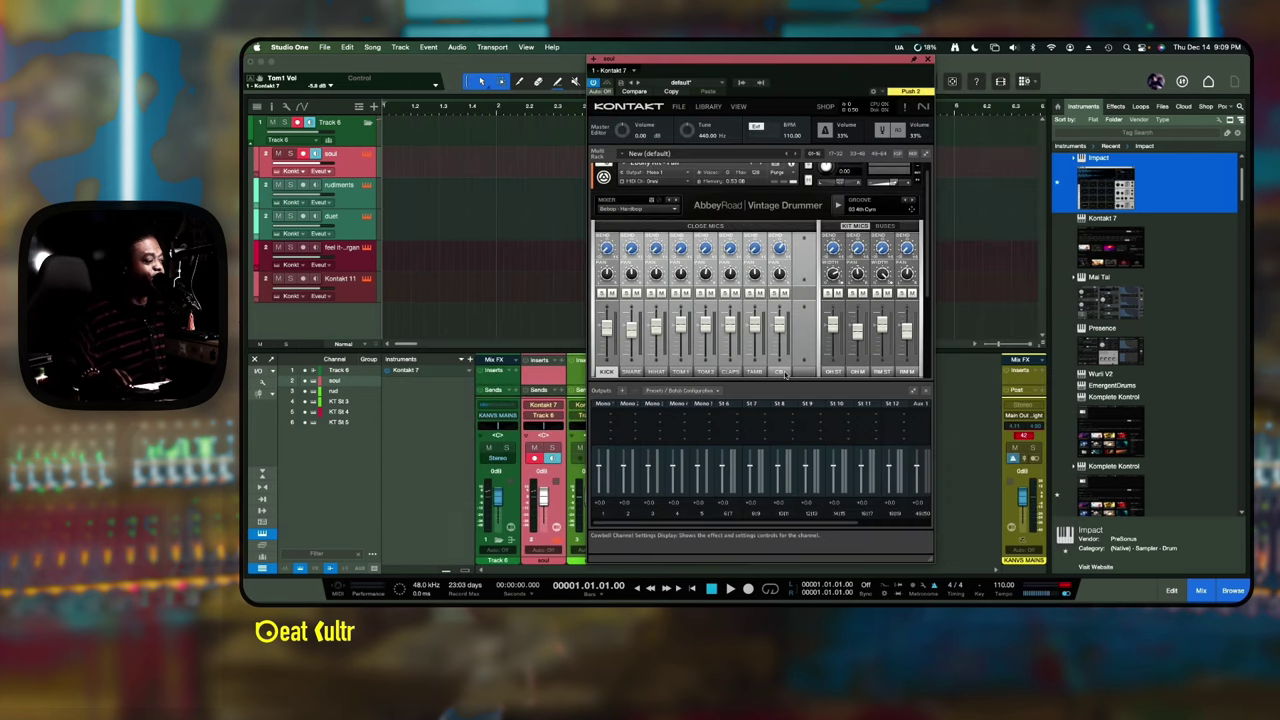
# - Unload the kick channel's samples in the drum mixer and load them again
pyautogui.scroll(-3, 796, 345)
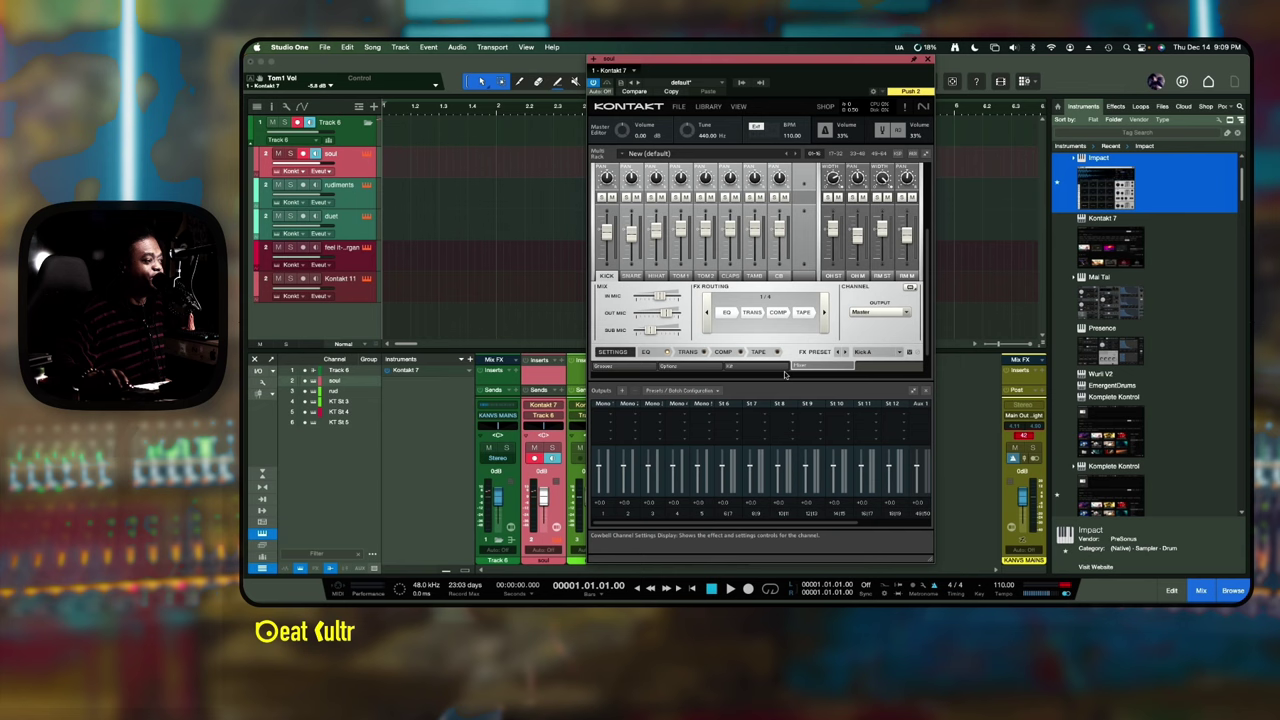
pyautogui.click(877, 281)
pyautogui.click(877, 281)
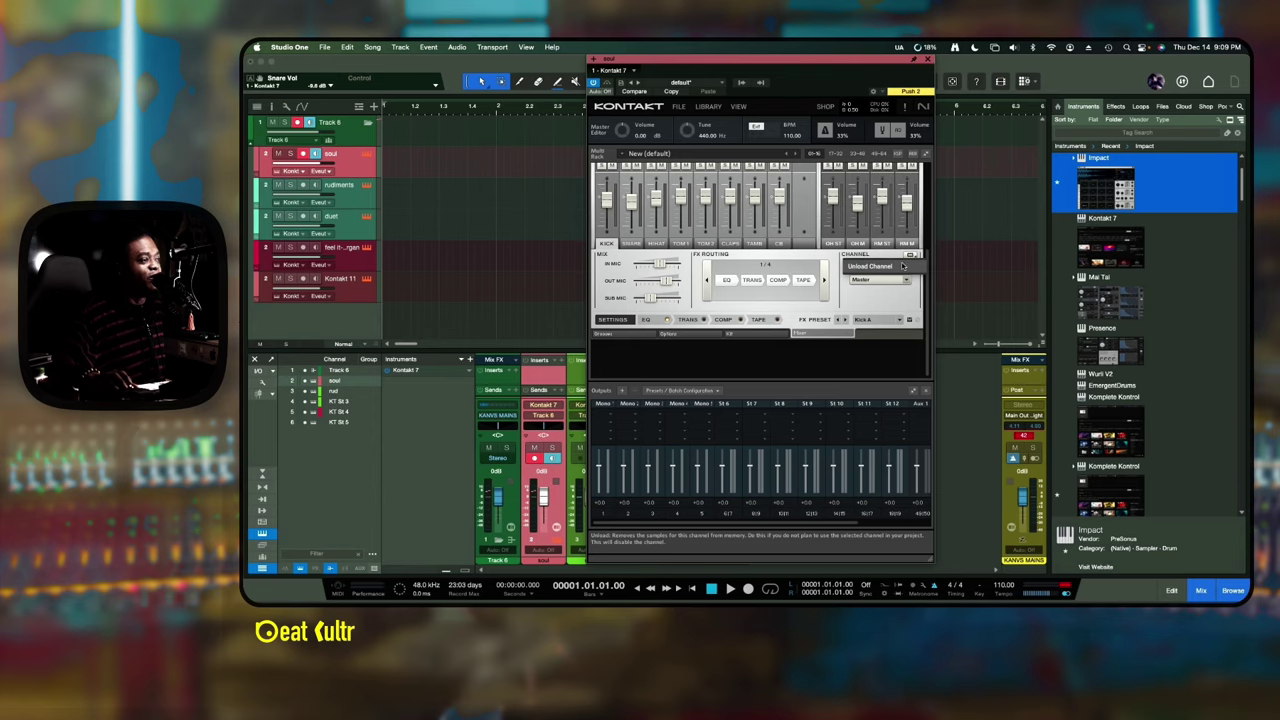
pyautogui.click(910, 256)
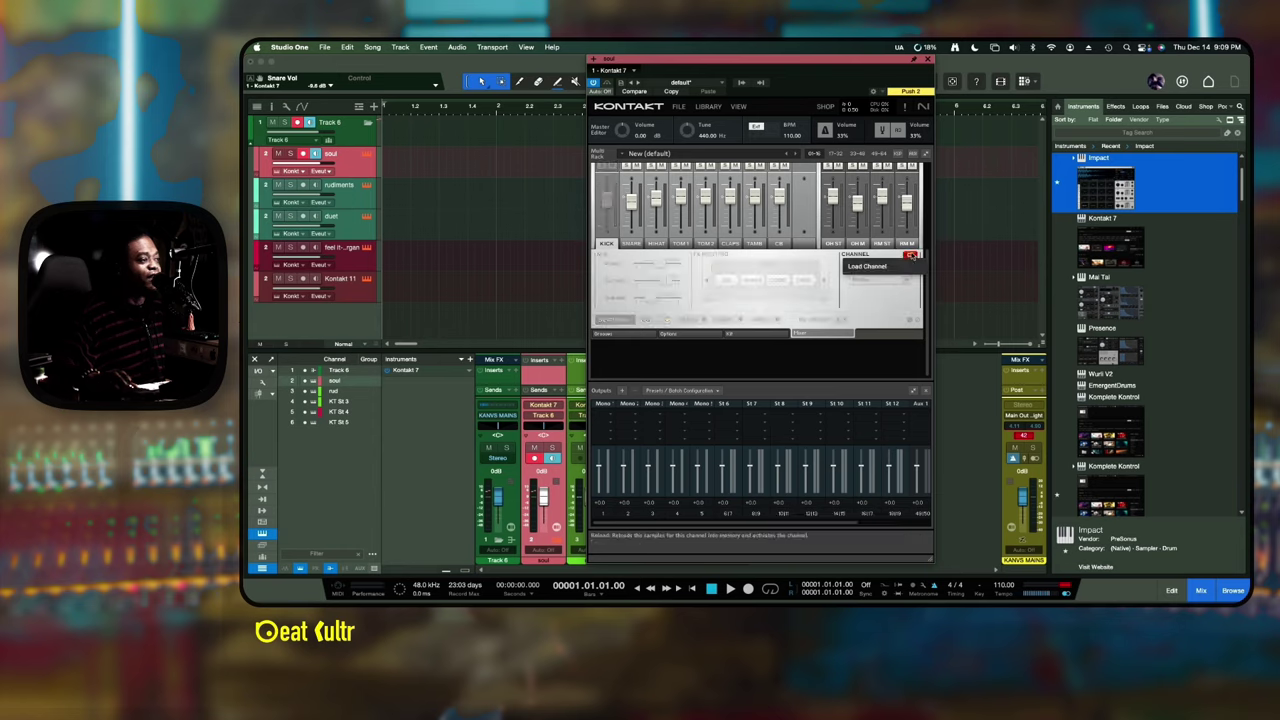
pyautogui.click(910, 256)
# - Examine the kick channel's output destinations and its available FX presets without changing either
pyautogui.click(893, 279)
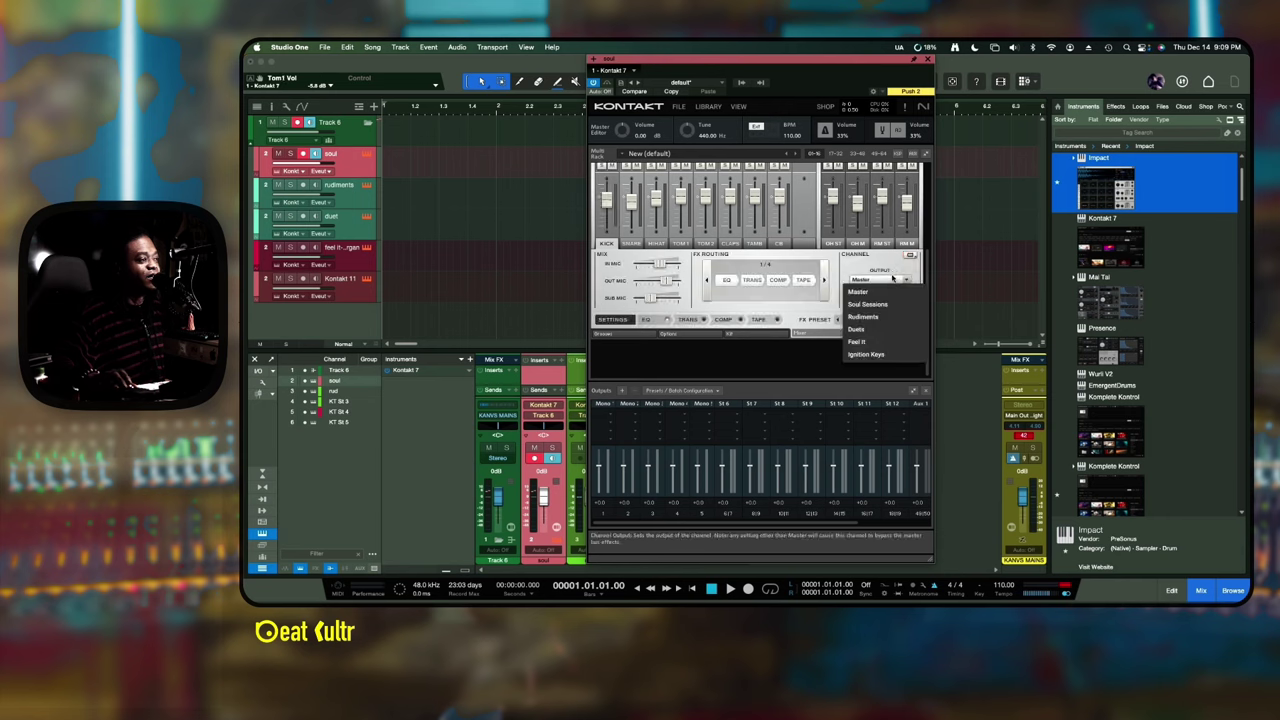
pyautogui.click(894, 274)
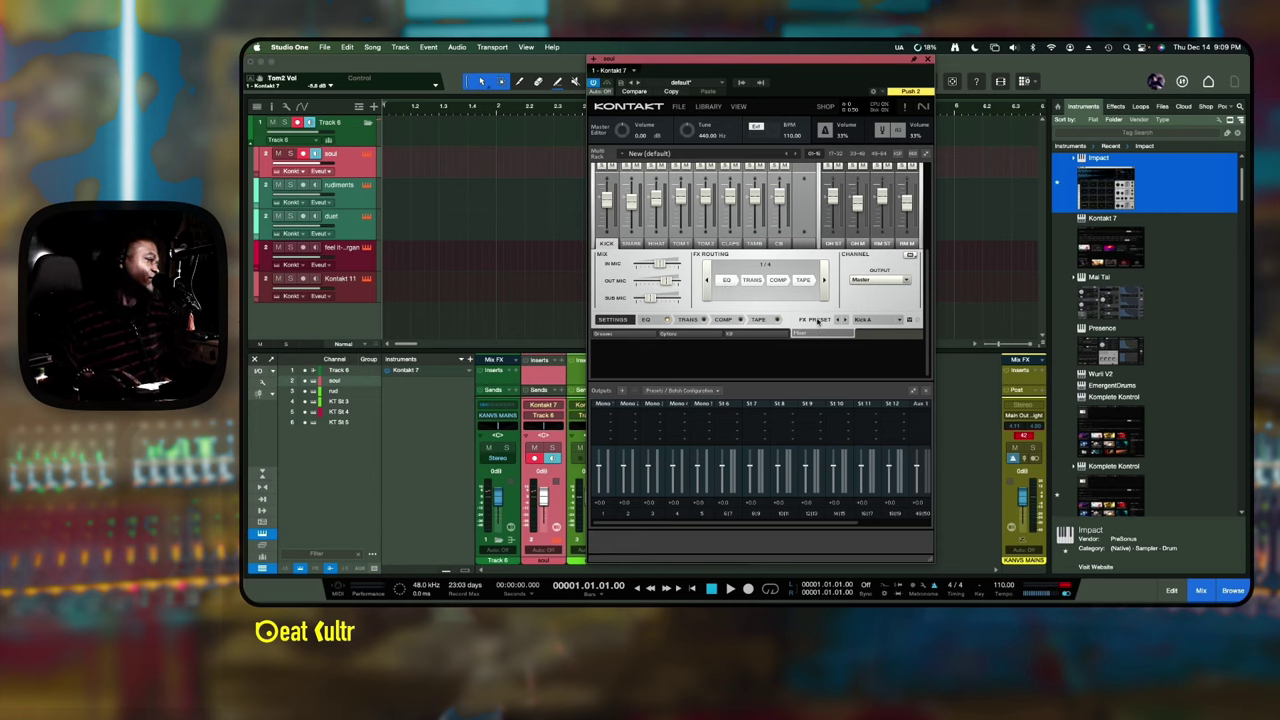
pyautogui.click(899, 319)
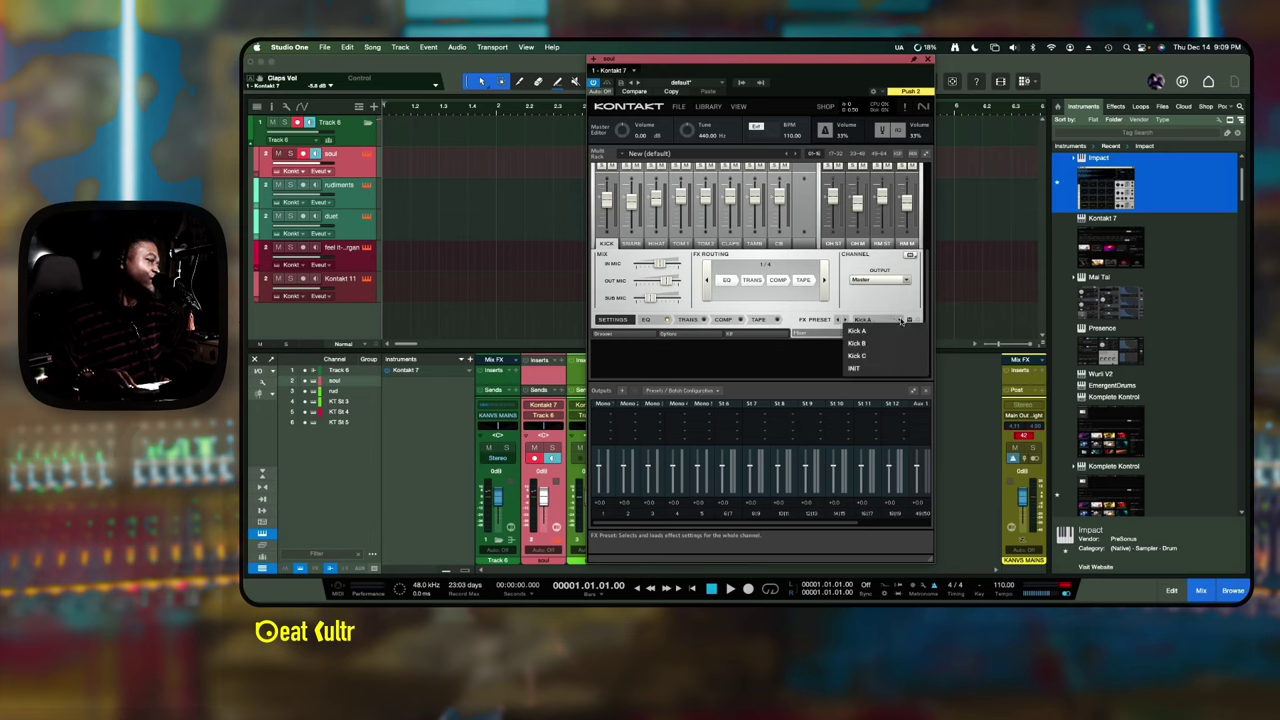
pyautogui.click(908, 320)
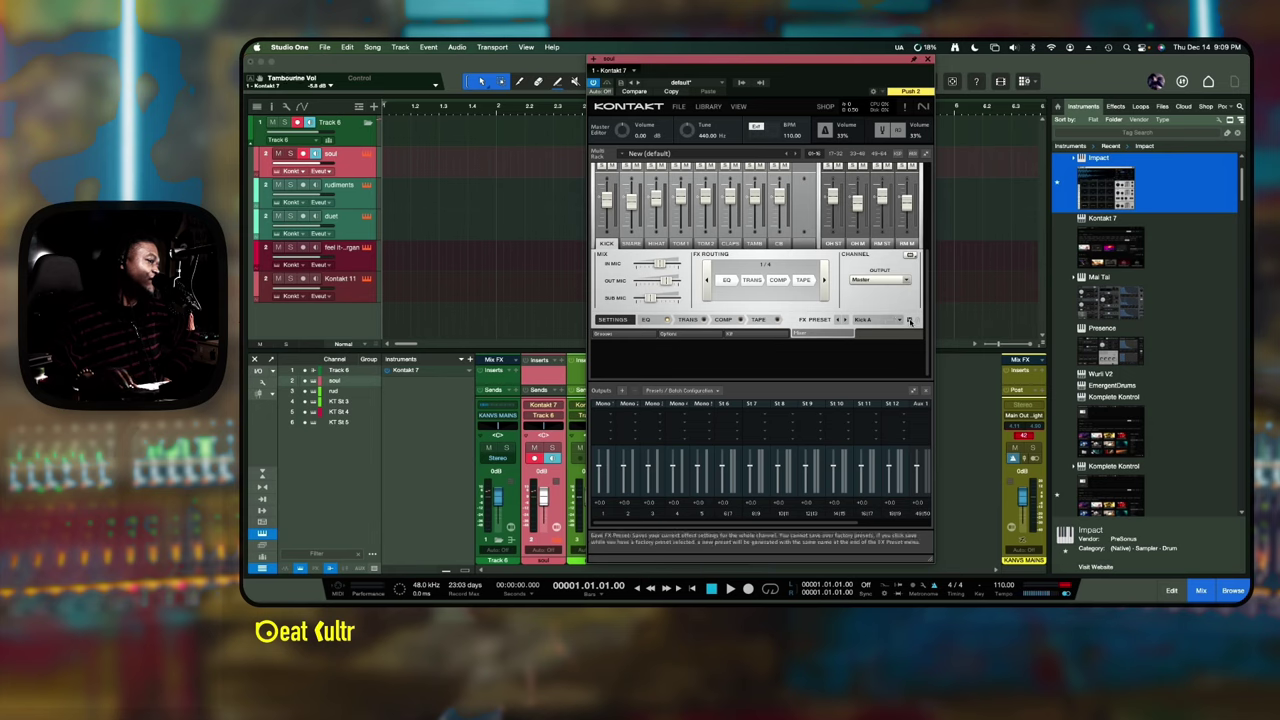
pyautogui.click(839, 320)
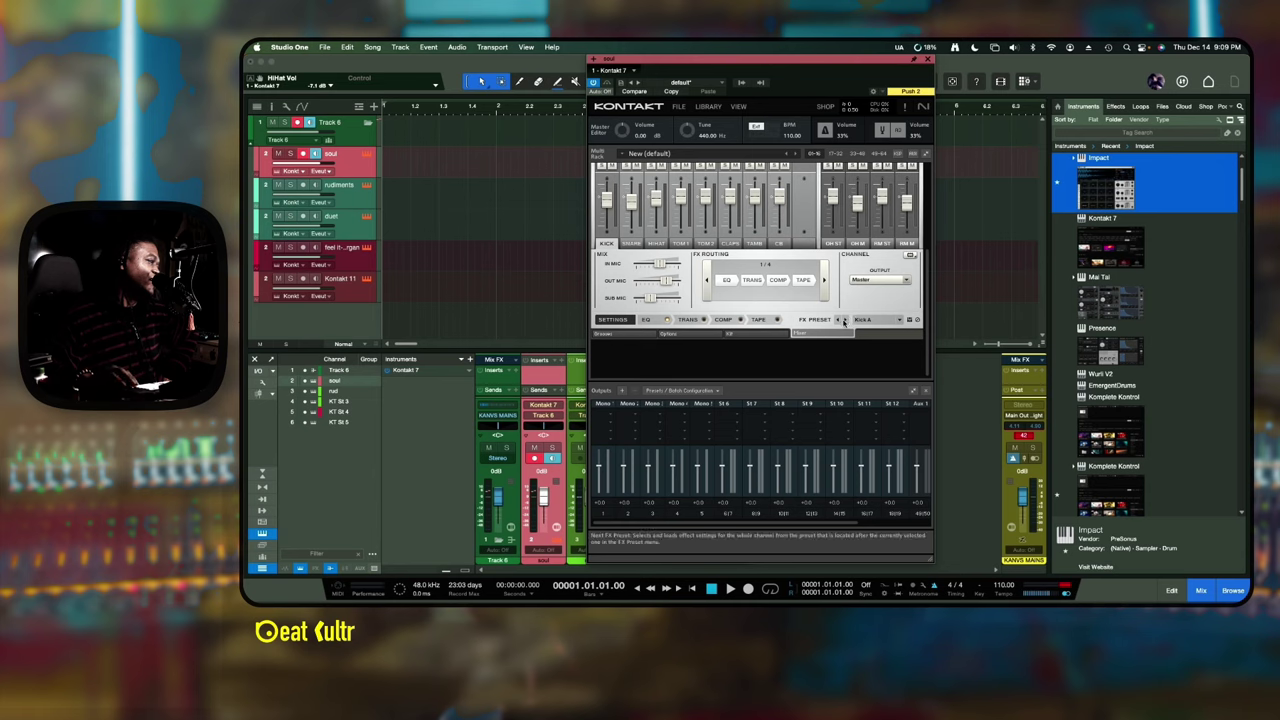
pyautogui.click(838, 320)
pyautogui.click(878, 281)
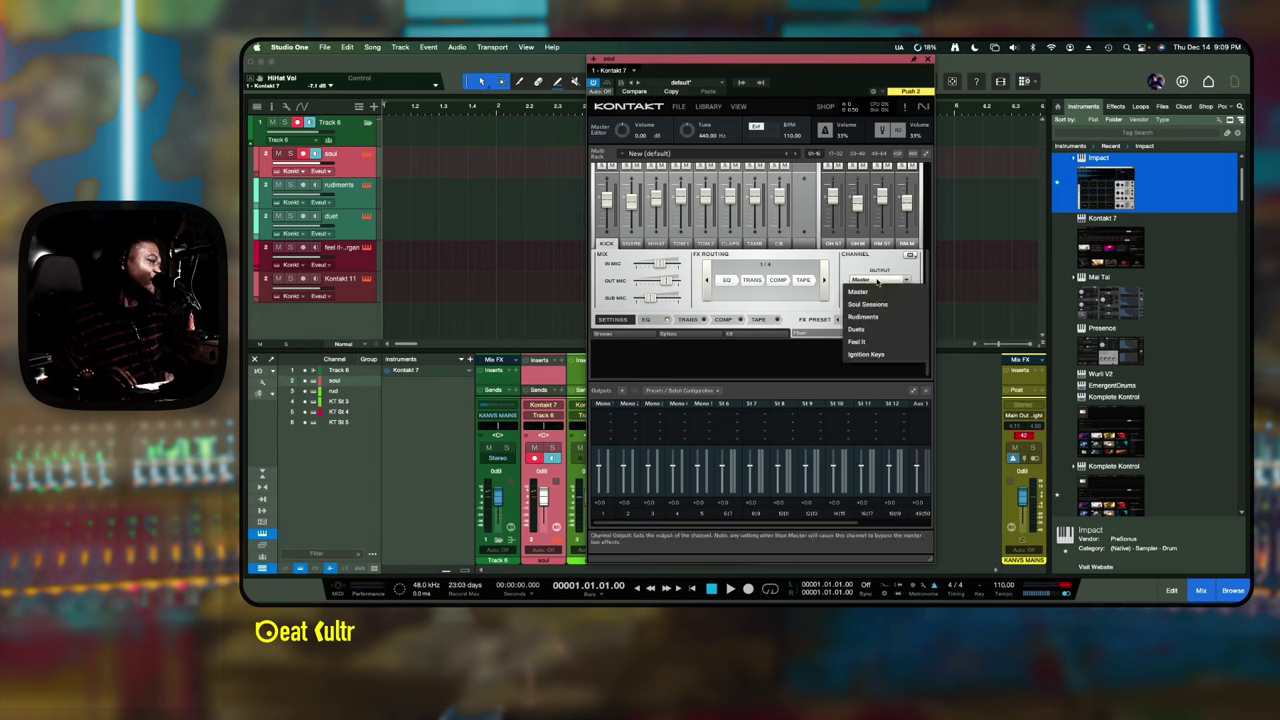
pyautogui.click(878, 281)
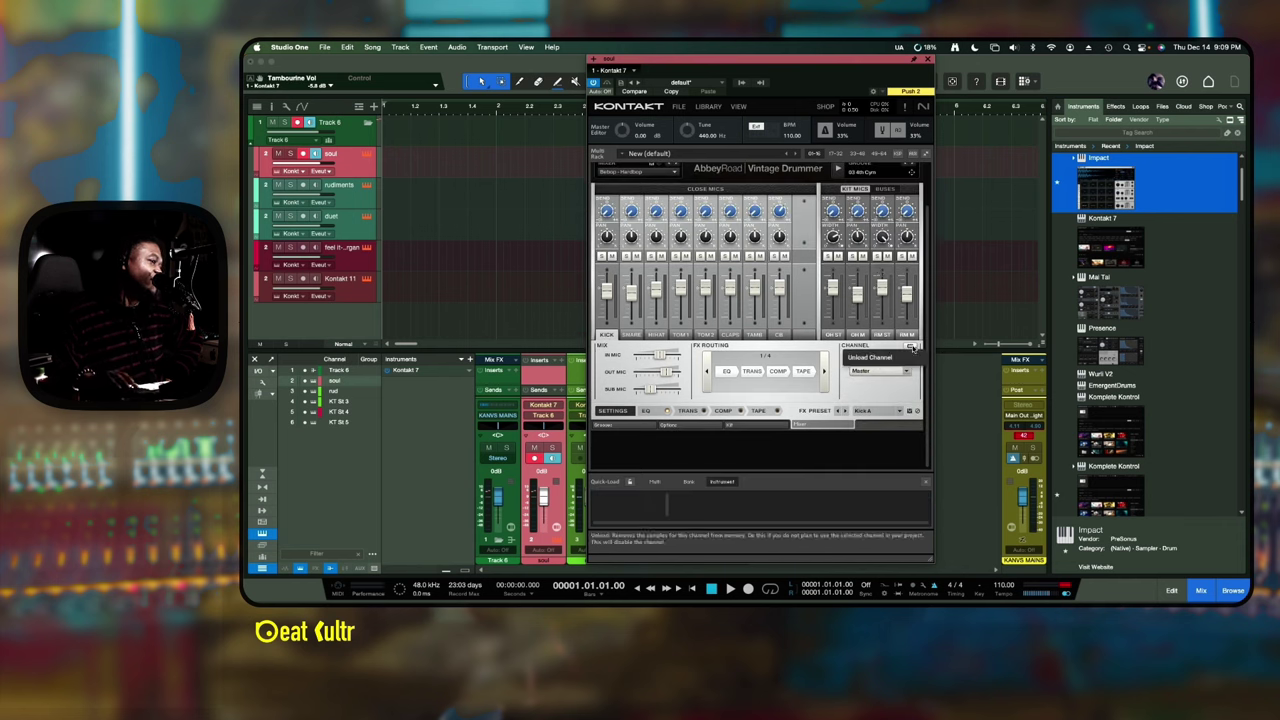
# - Check Kontakt's view options and whether the kick channel's output list offers the new mono and stereo outputs
pyautogui.scroll(2, 832, 287)
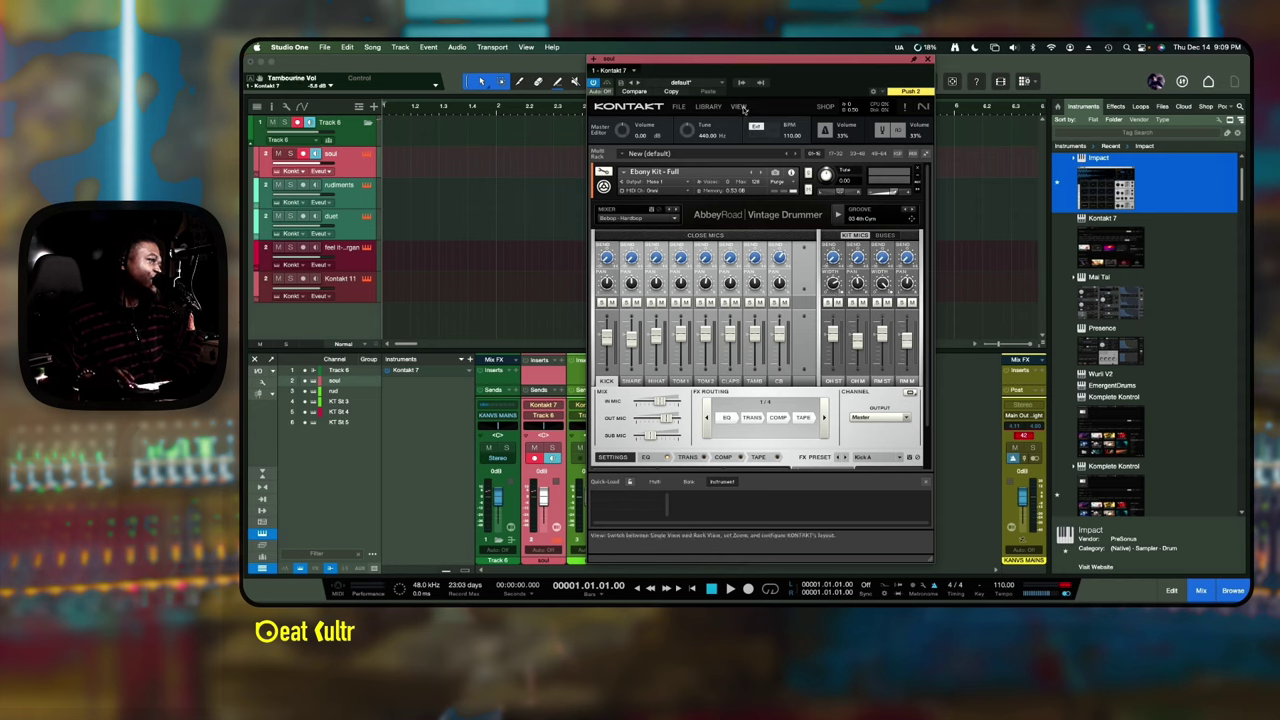
pyautogui.click(740, 107)
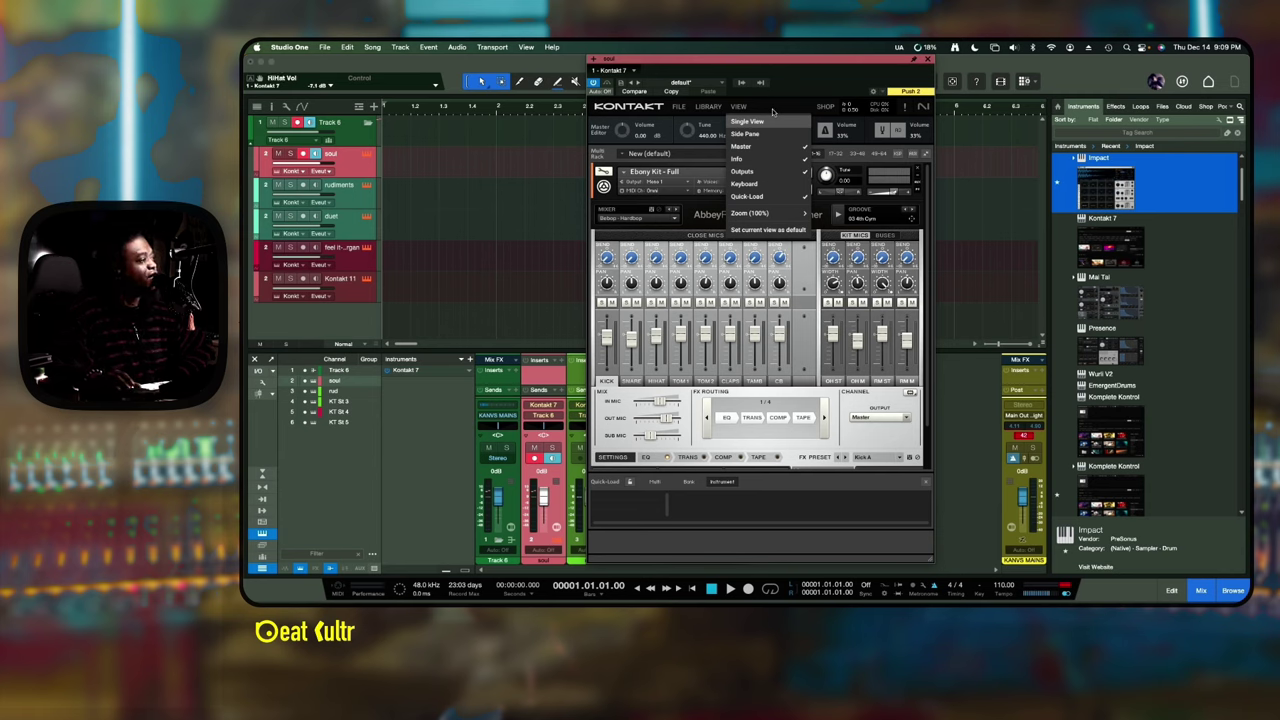
pyautogui.click(772, 112)
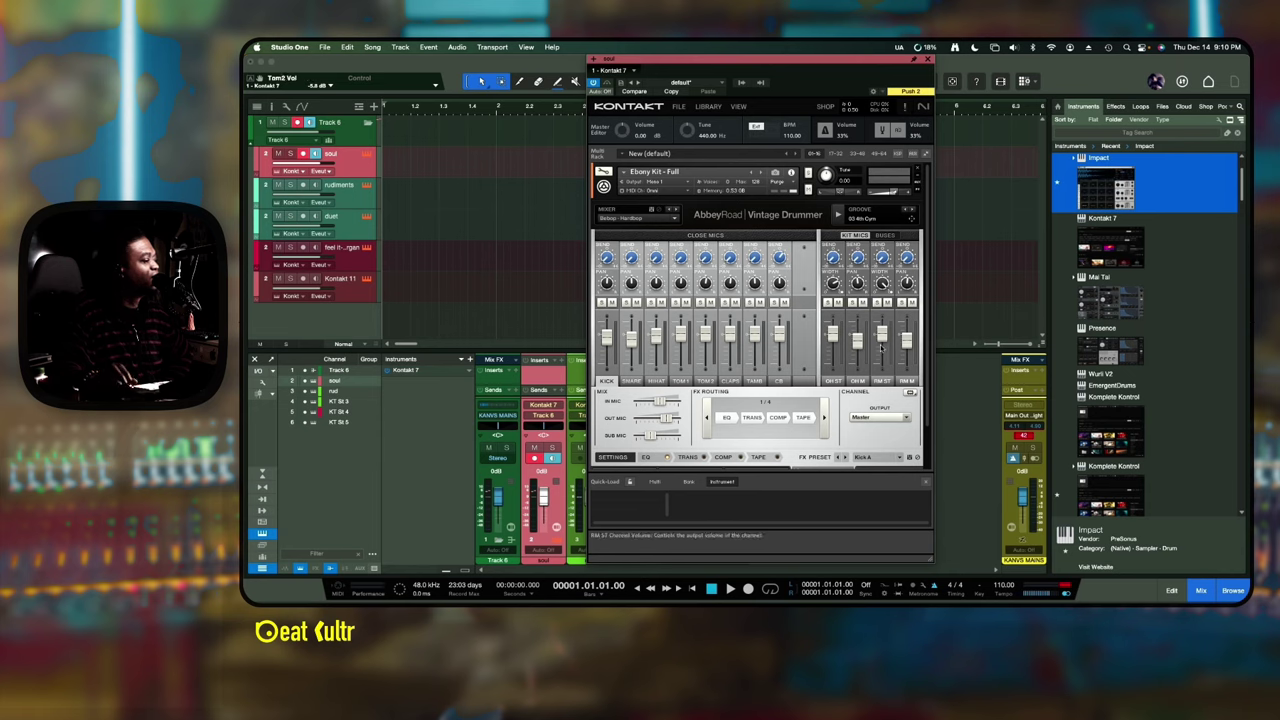
pyautogui.click(890, 418)
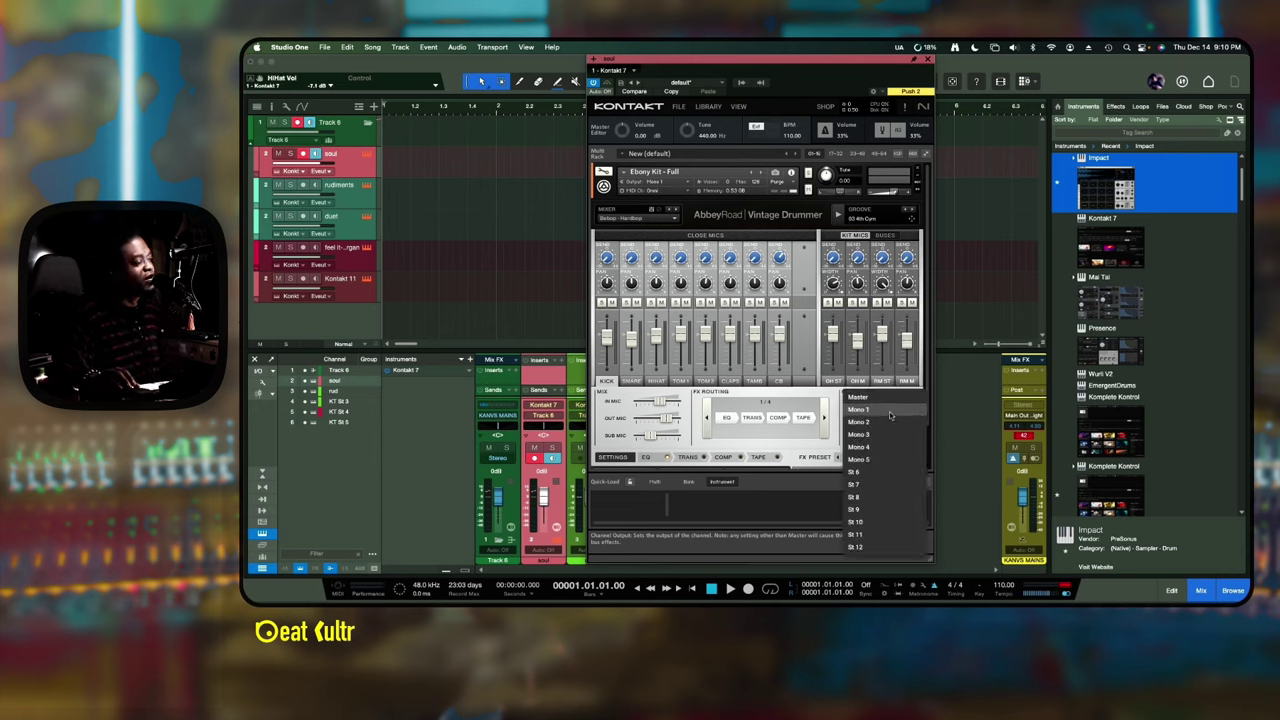
pyautogui.click(845, 397)
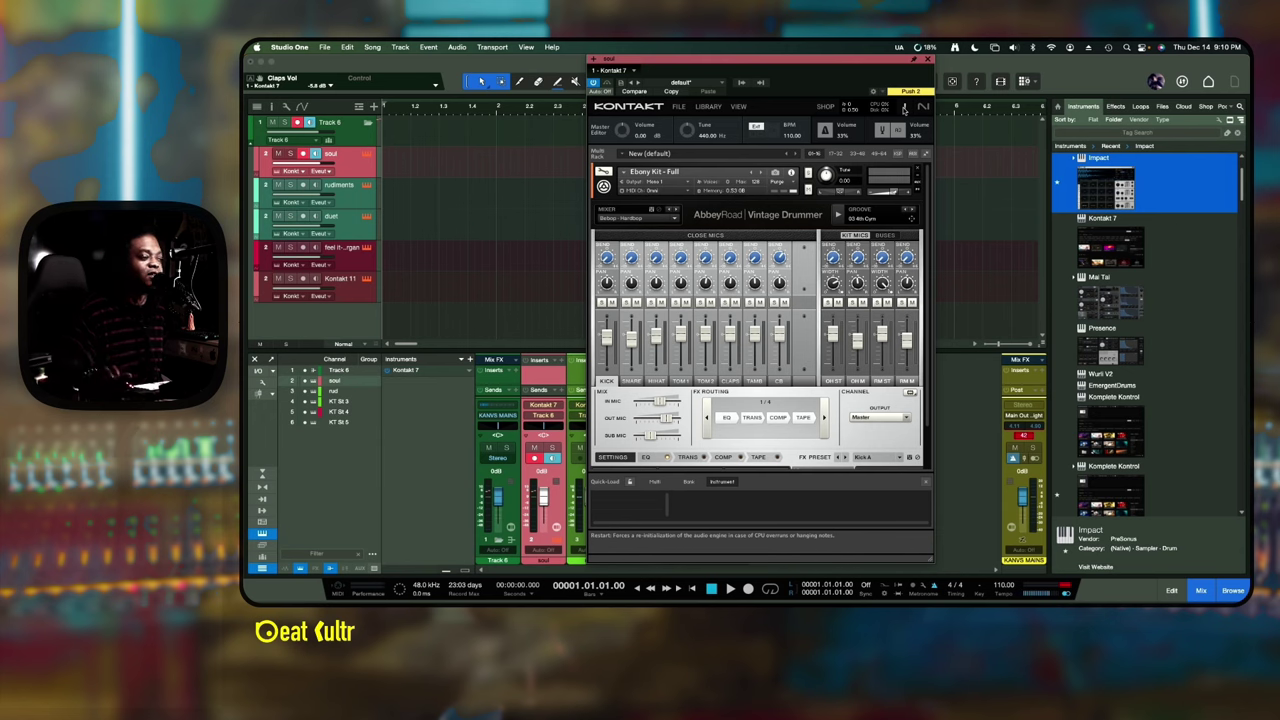
# - Show Kontakt's Outputs section beneath the Vintage Drummer mixer
pyautogui.scroll(-2, 885, 425)
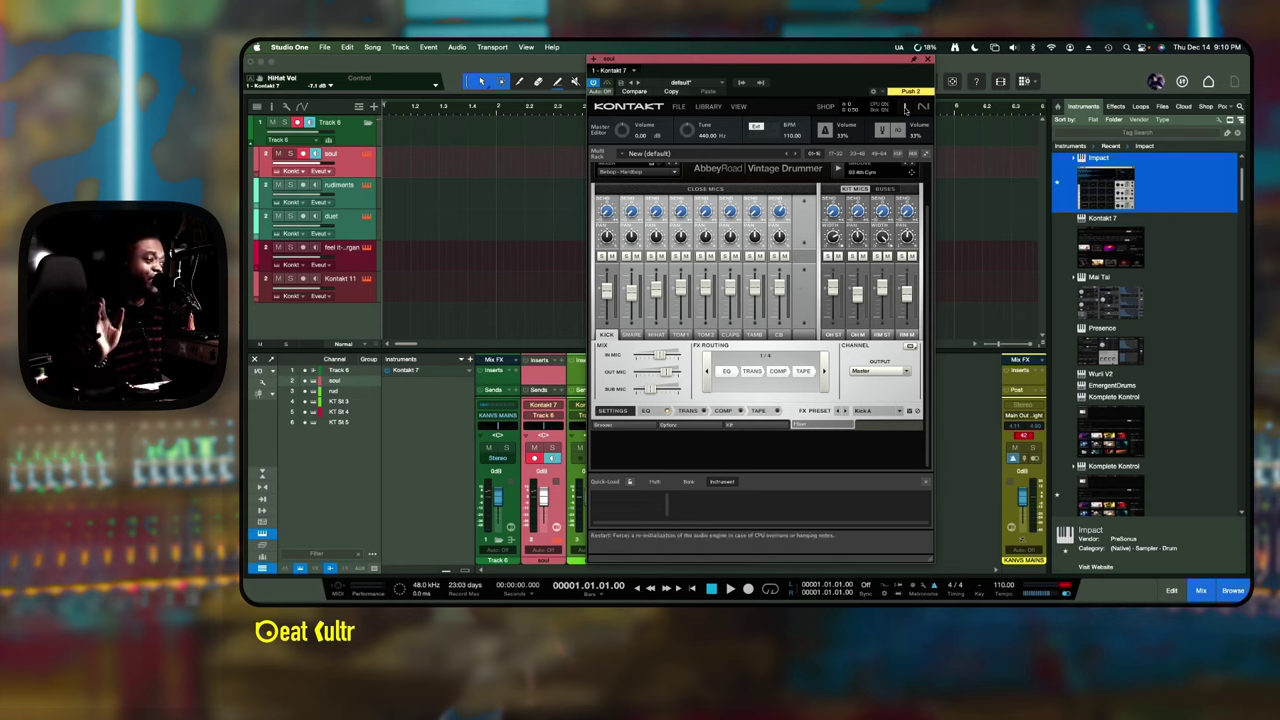
pyautogui.click(738, 107)
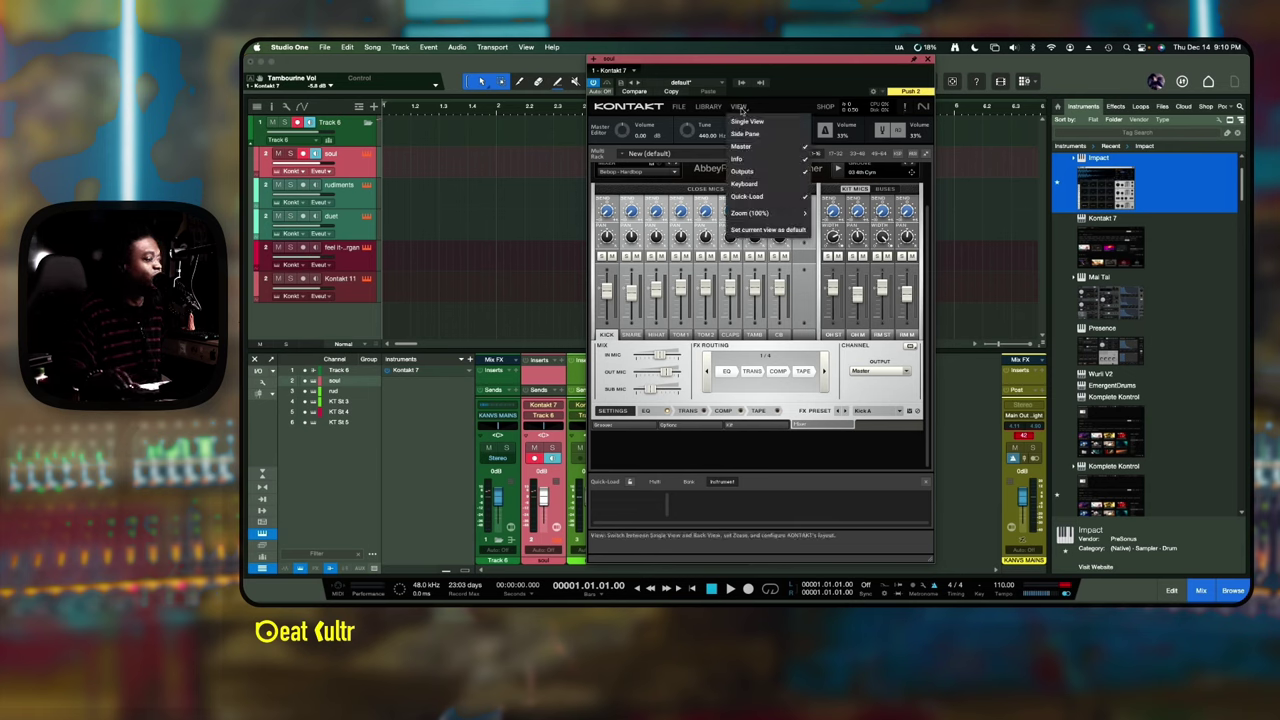
pyautogui.click(745, 173)
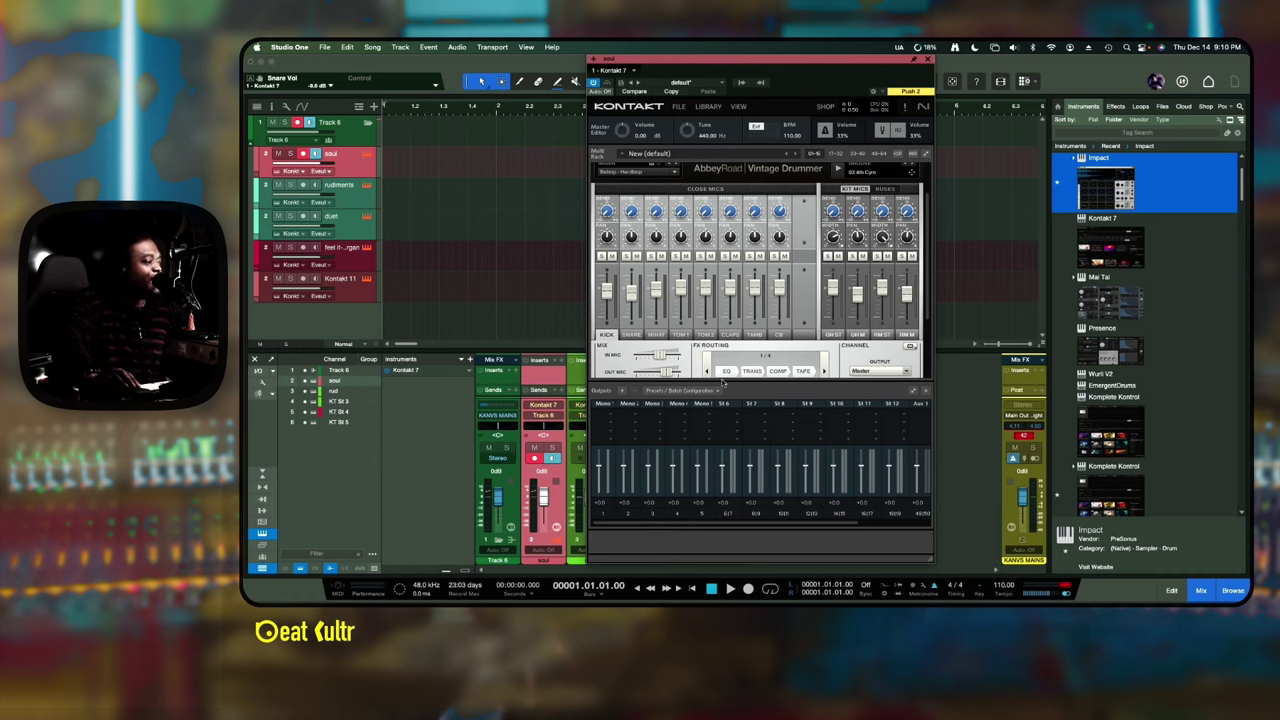
# - Route the kick channel to output Mono 1 and the snare channel to Mono 2
pyautogui.scroll(-3, 628, 362)
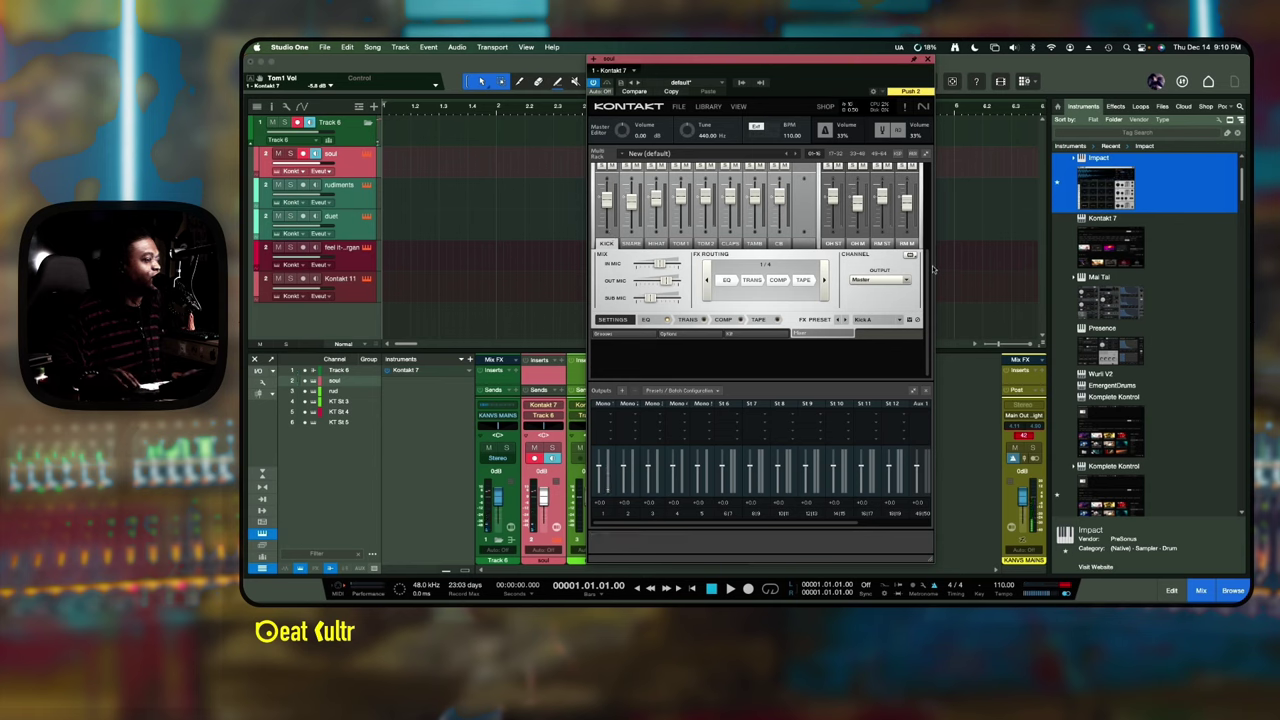
pyautogui.click(878, 280)
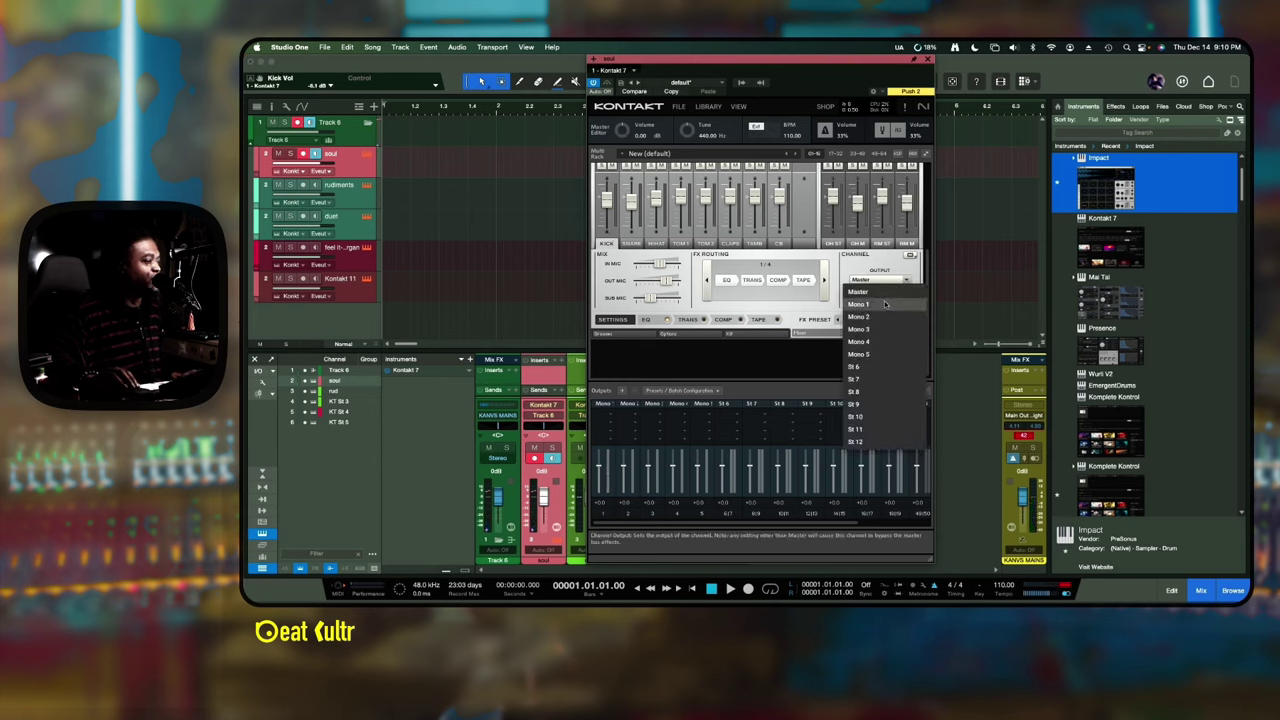
pyautogui.click(885, 304)
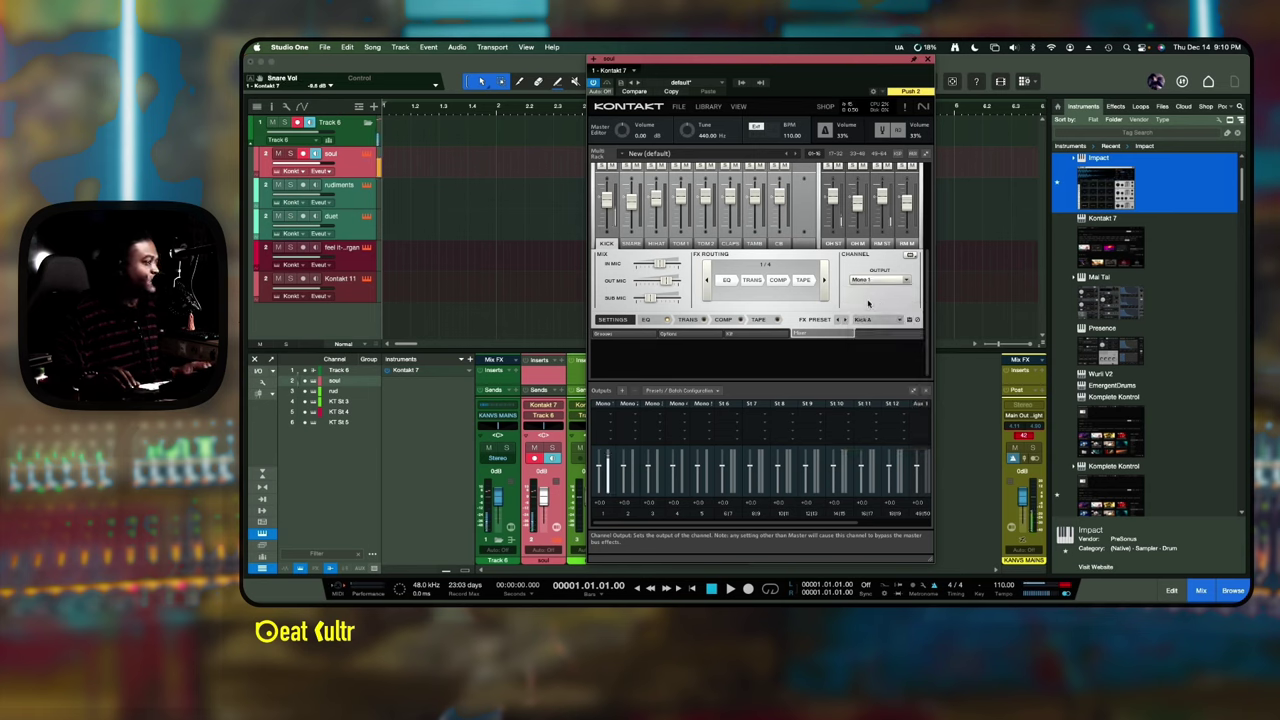
pyautogui.click(631, 243)
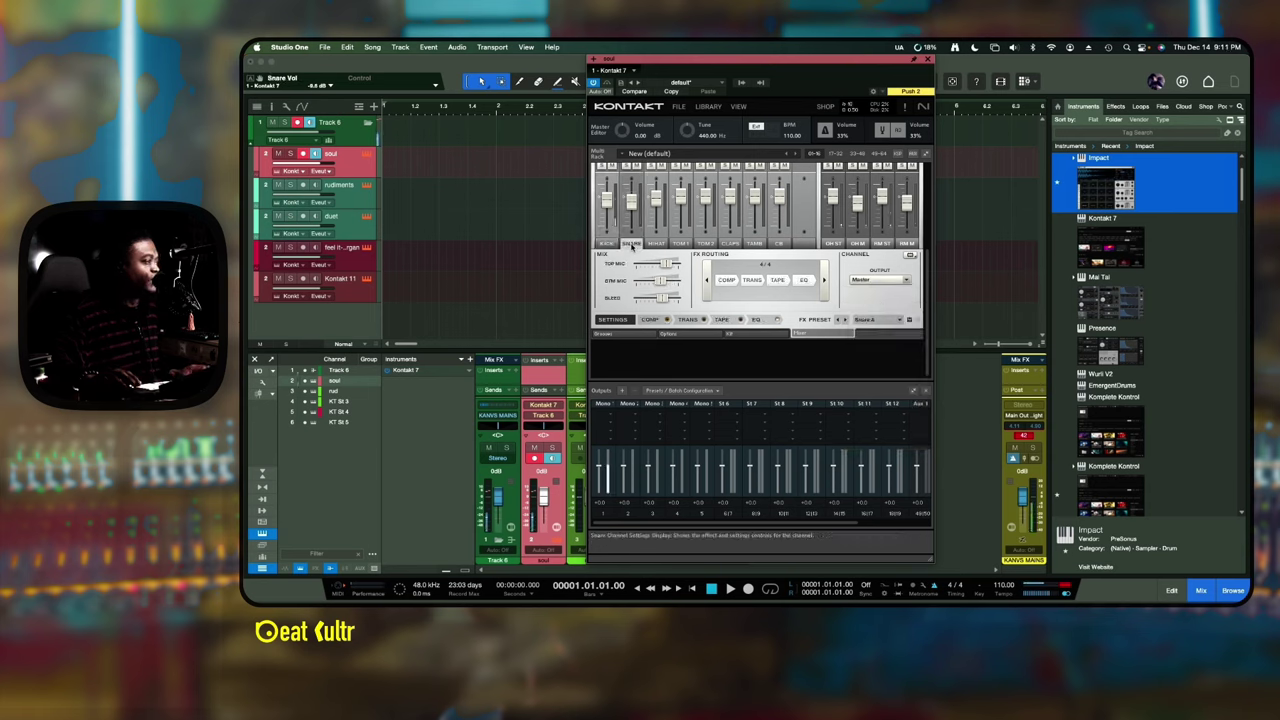
pyautogui.click(882, 282)
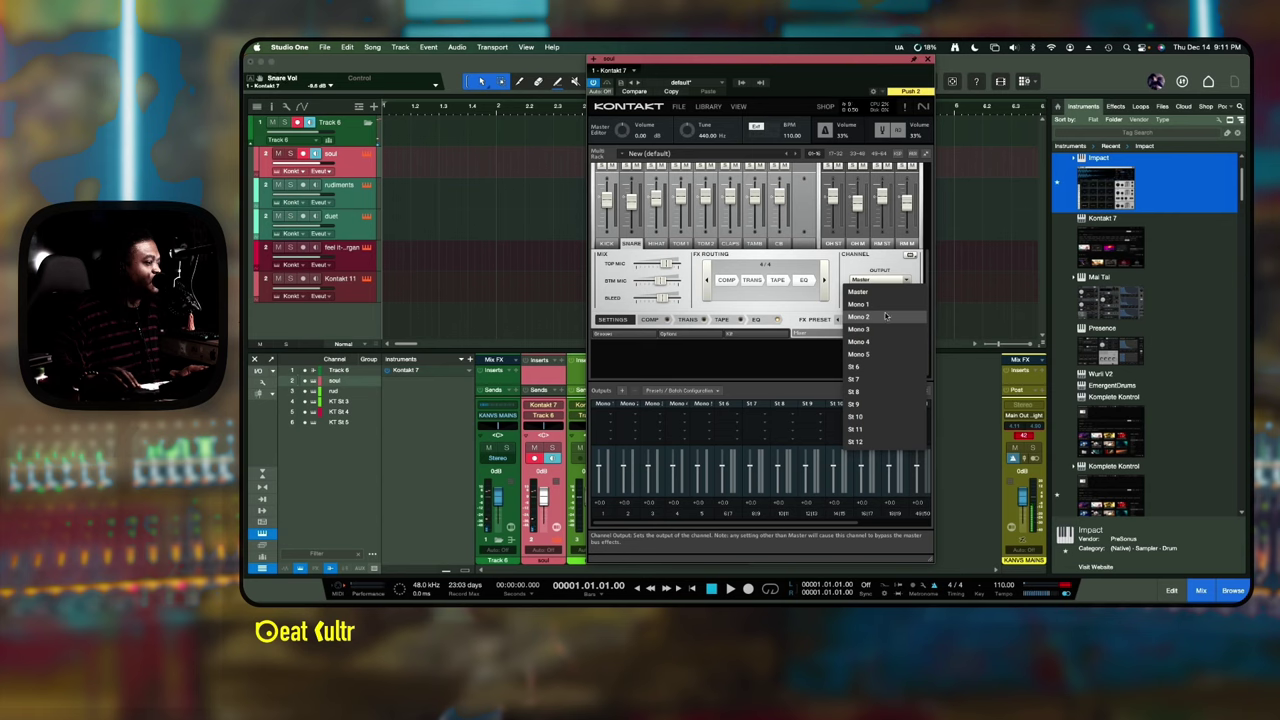
pyautogui.click(885, 316)
# - Route the hi-hat channel to output Mono 3 and the Tom 1 channel to Mono 4
pyautogui.click(652, 243)
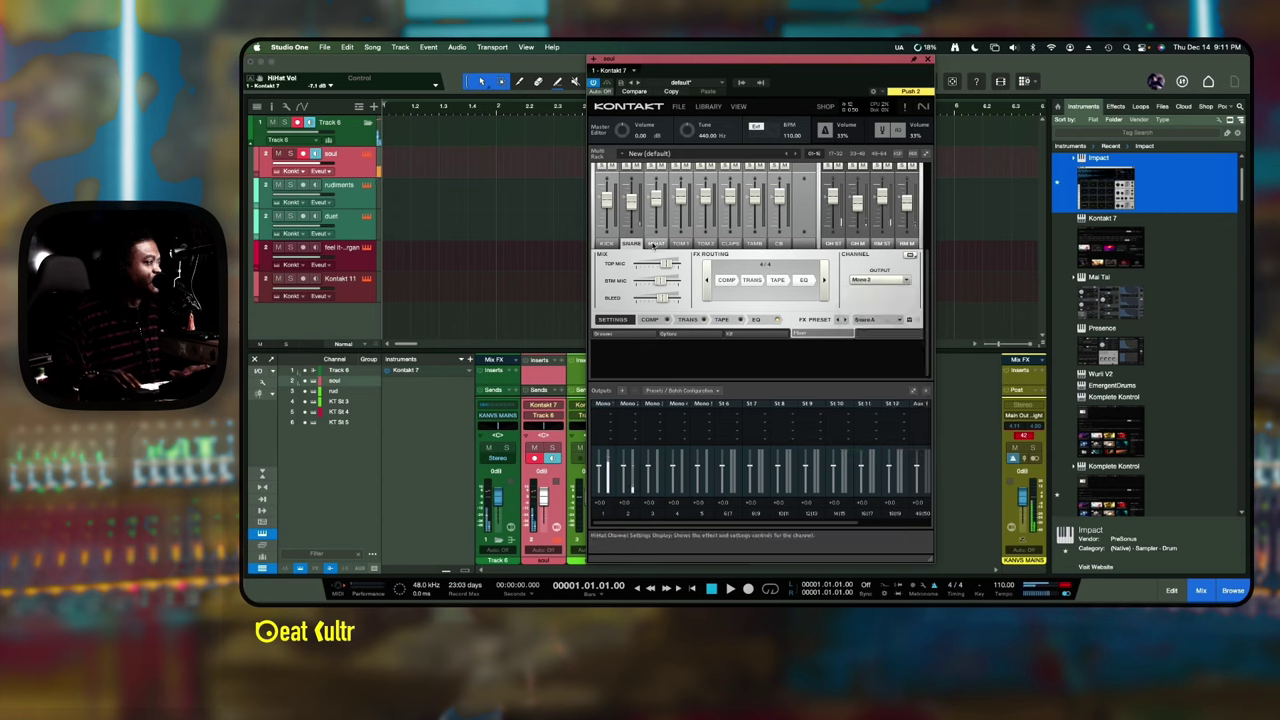
pyautogui.click(882, 280)
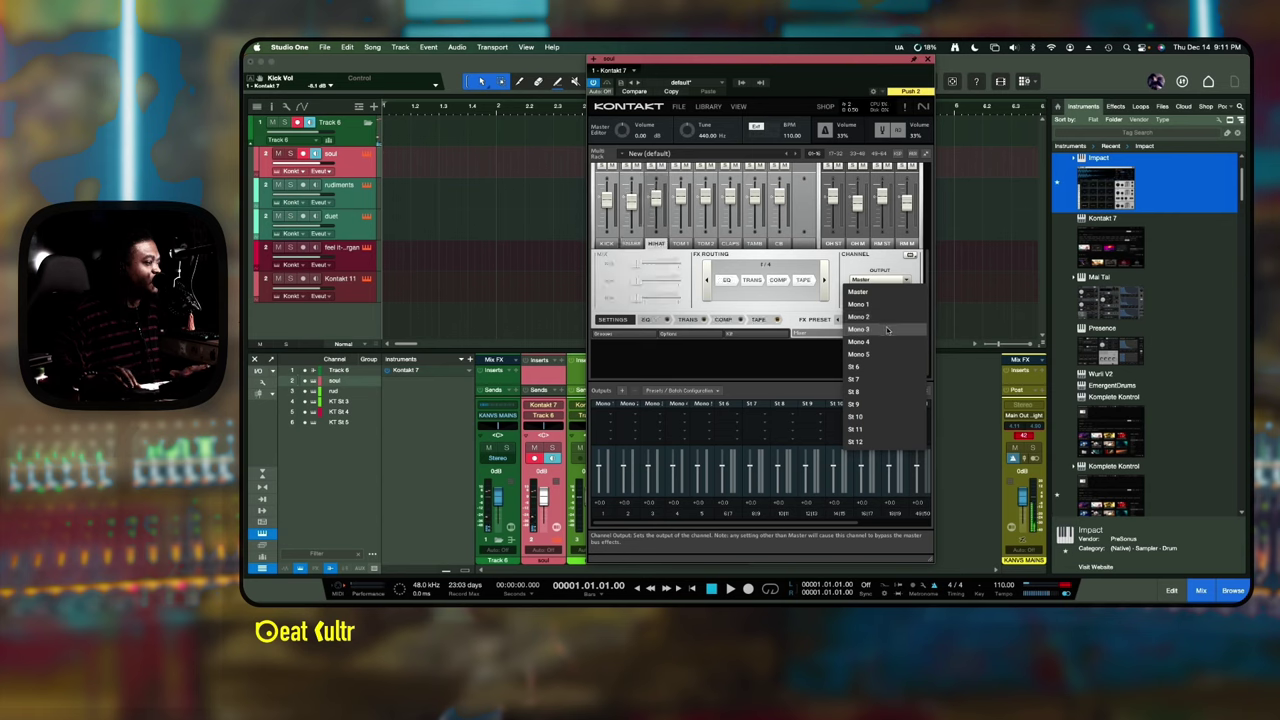
pyautogui.click(886, 329)
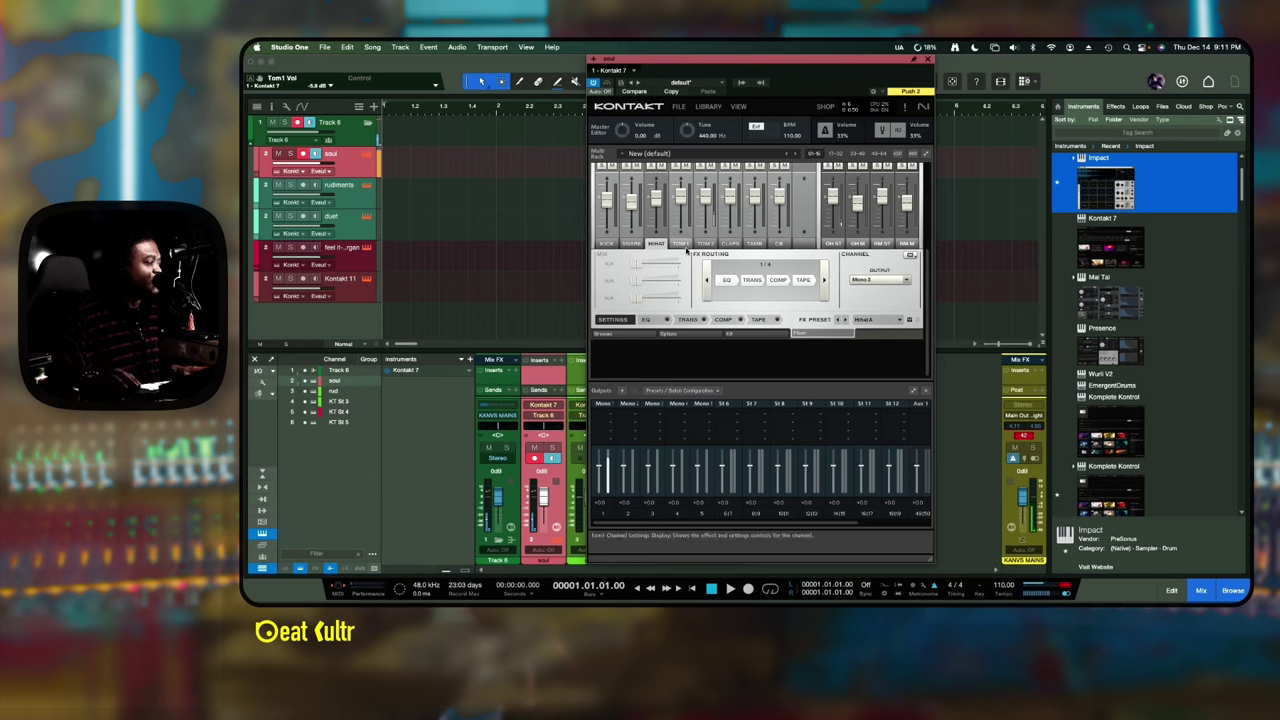
pyautogui.click(683, 246)
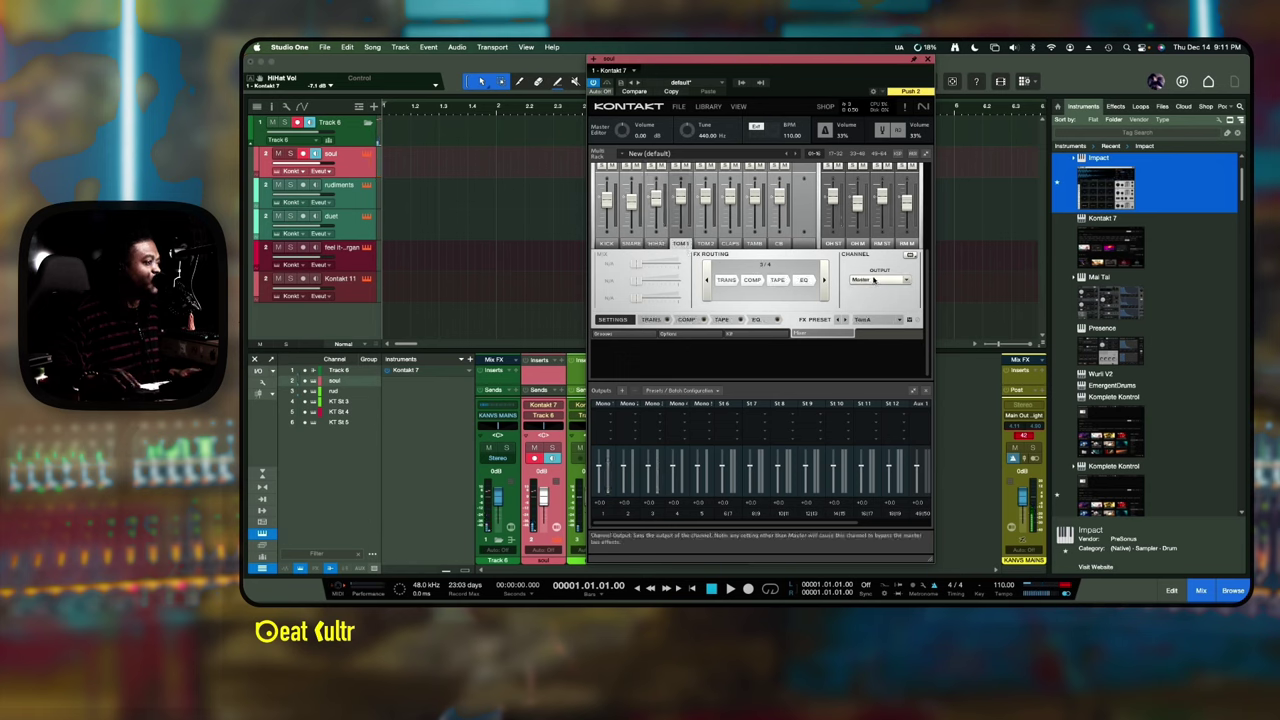
pyautogui.click(876, 280)
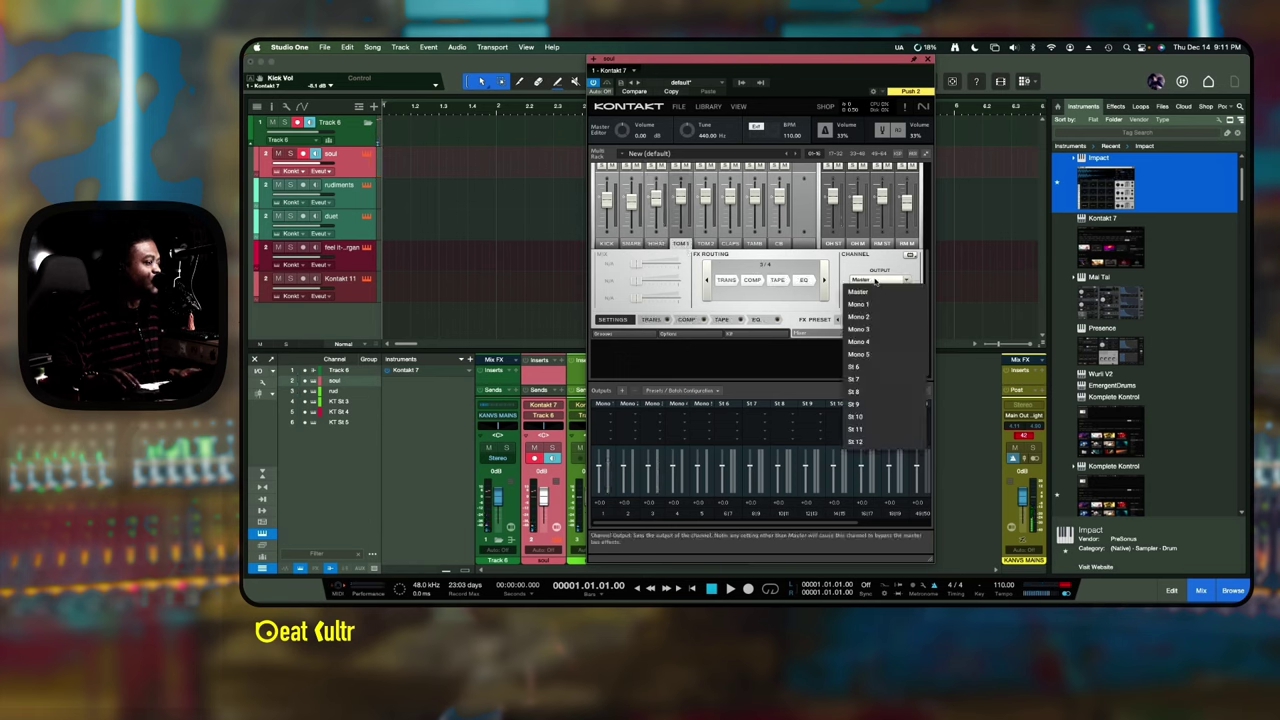
pyautogui.click(880, 338)
# - Route the Tom 2 channel to output Mono 5 and the claps channel to St 6
pyautogui.click(706, 246)
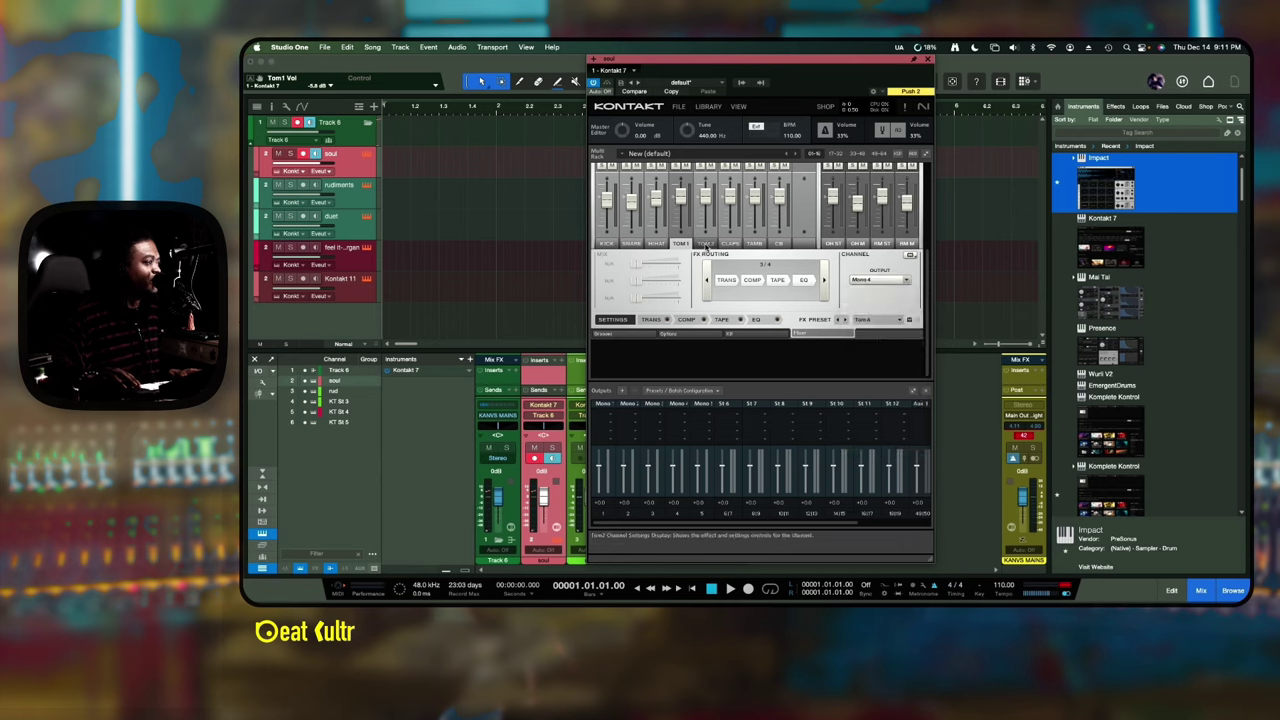
pyautogui.click(880, 280)
pyautogui.click(880, 356)
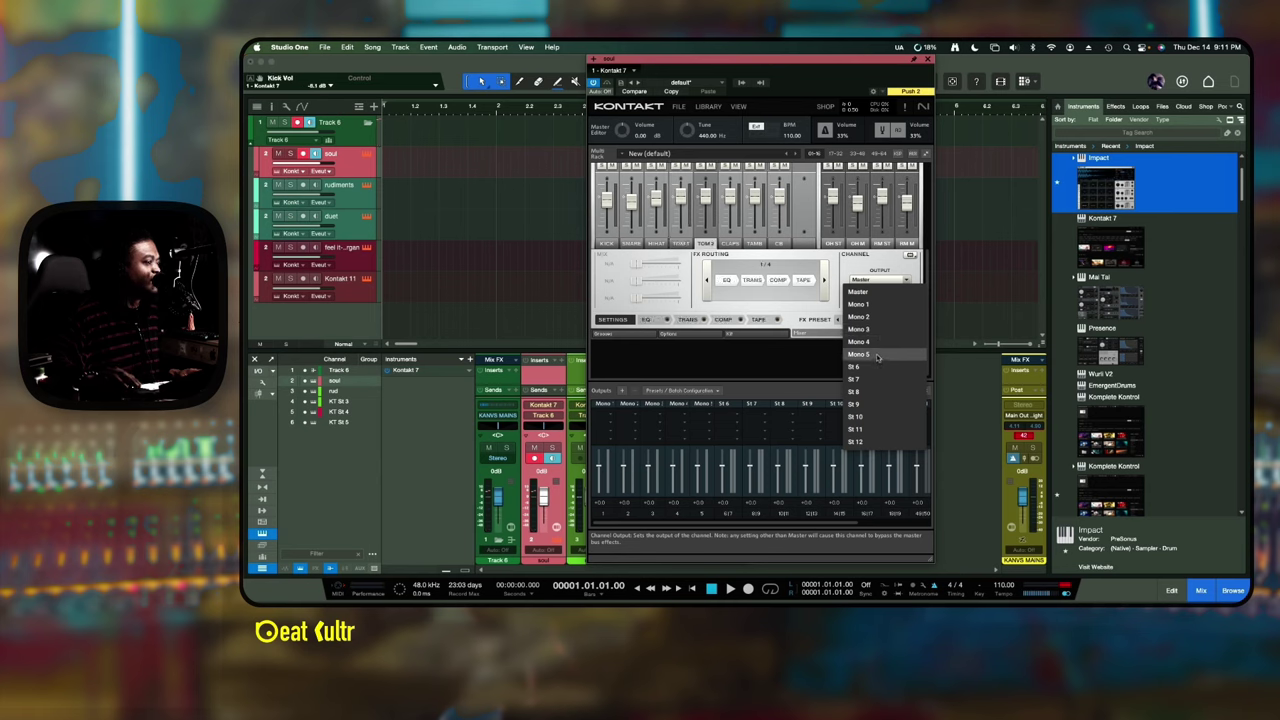
pyautogui.click(730, 245)
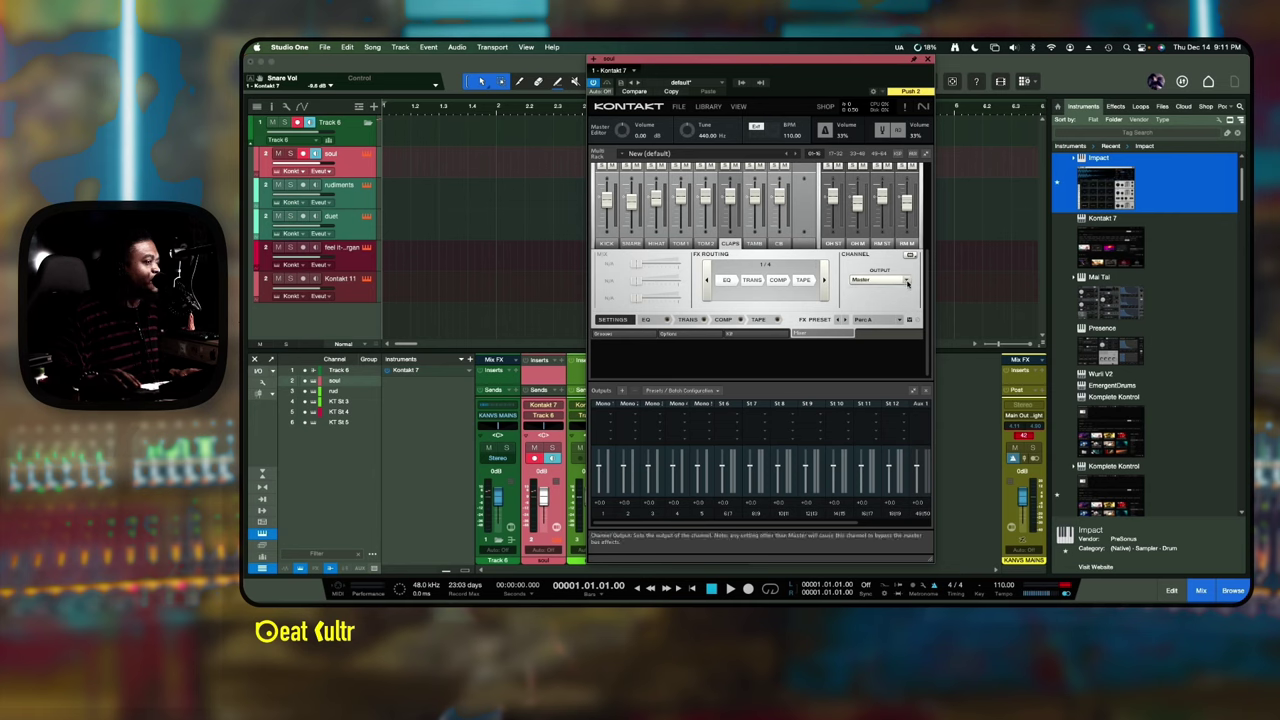
pyautogui.click(906, 281)
pyautogui.click(888, 374)
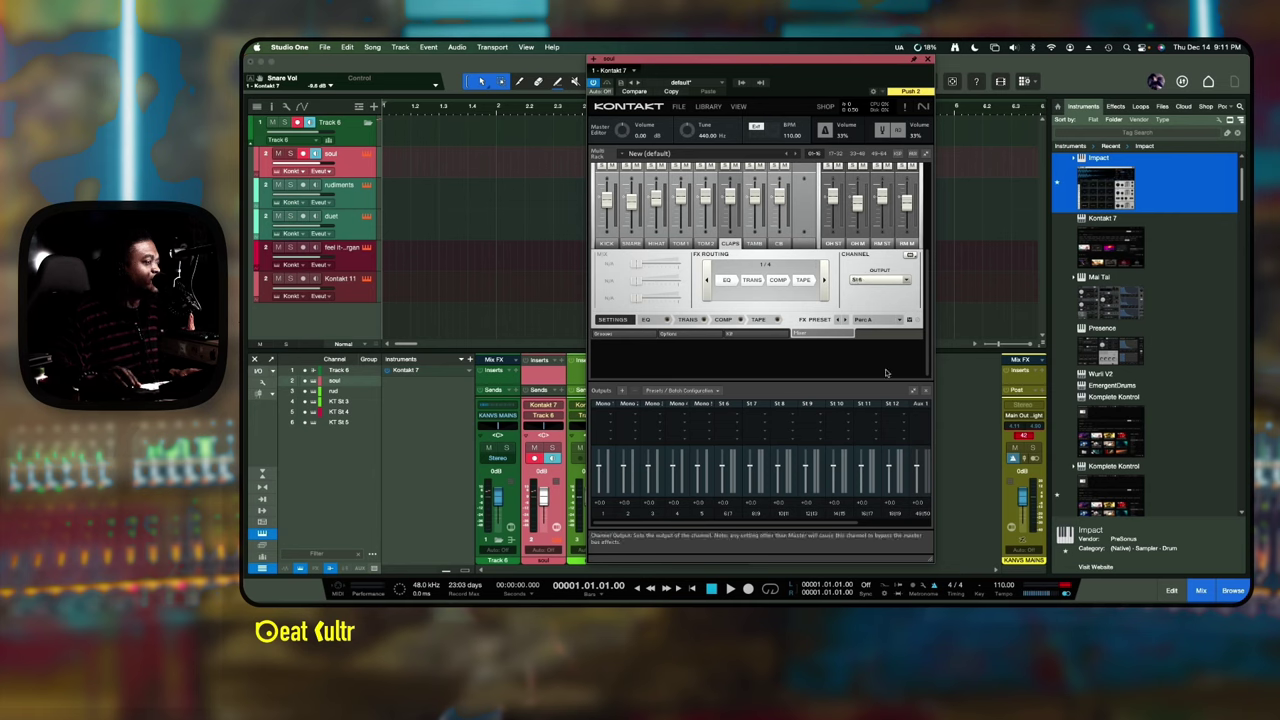
# - Route the tambourine channel to output St 7 and the cowbell channel to St 8
pyautogui.click(755, 245)
pyautogui.click(880, 280)
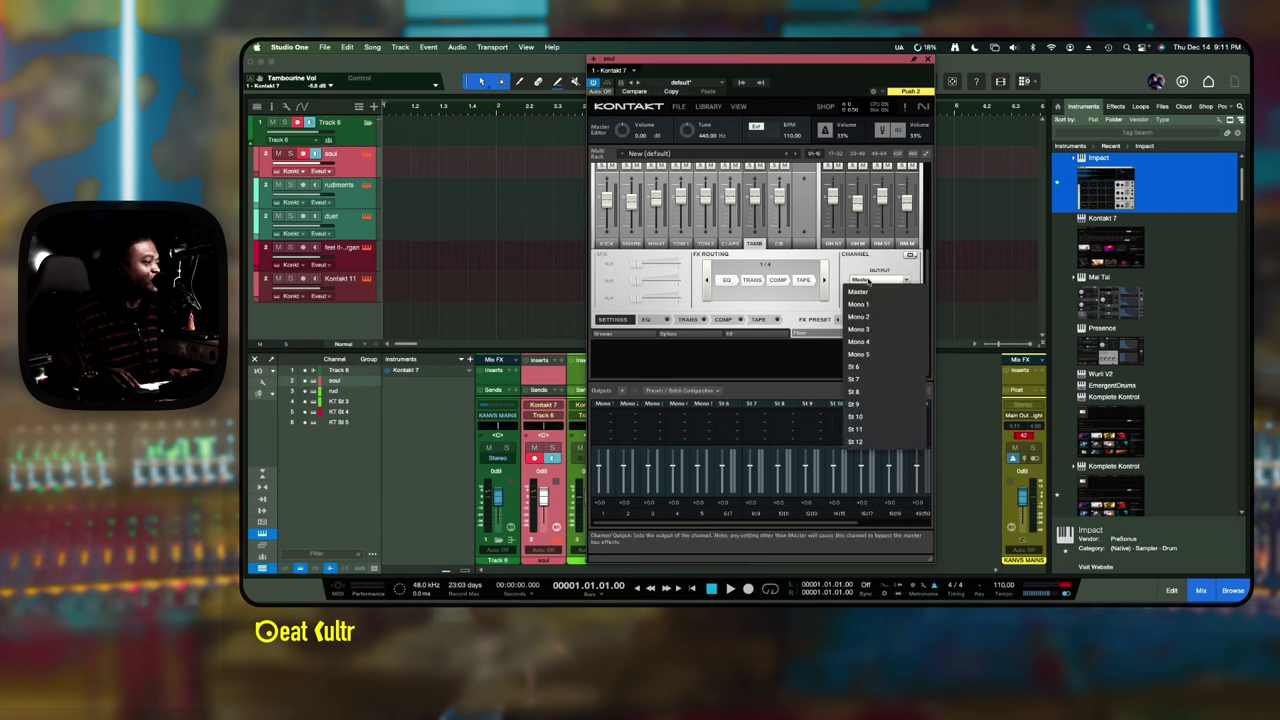
pyautogui.click(872, 383)
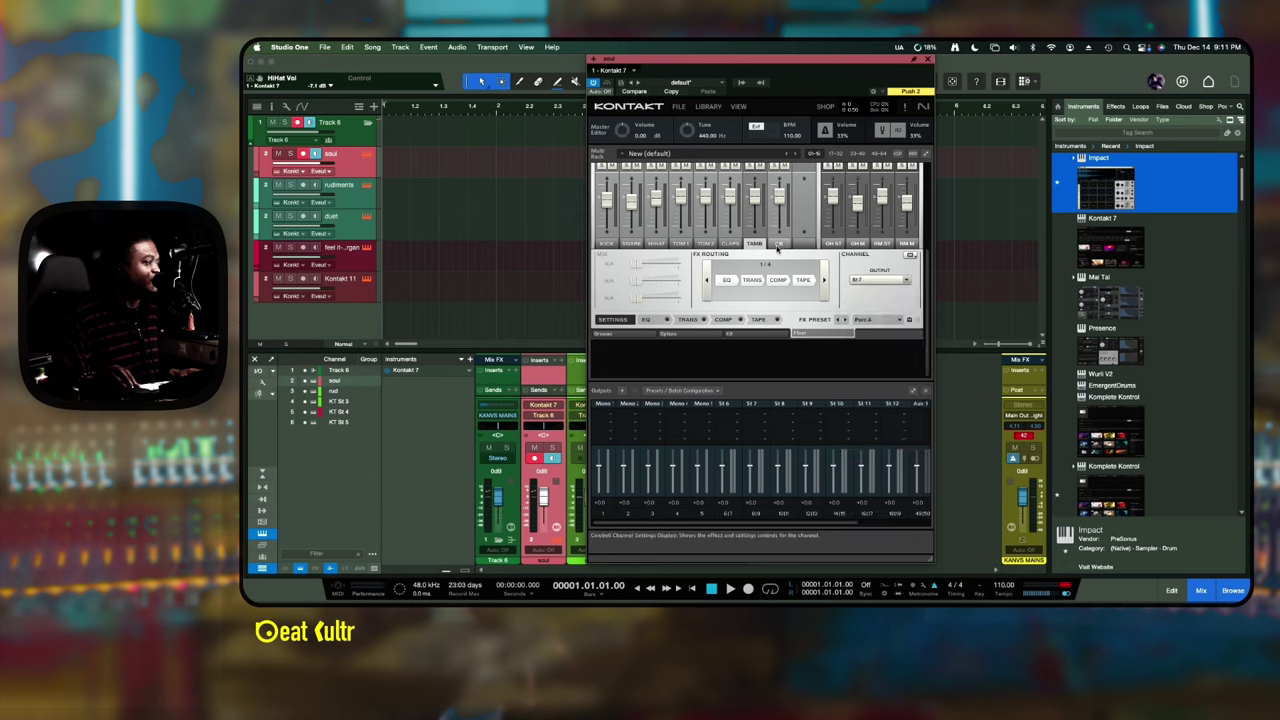
pyautogui.click(779, 245)
pyautogui.click(895, 281)
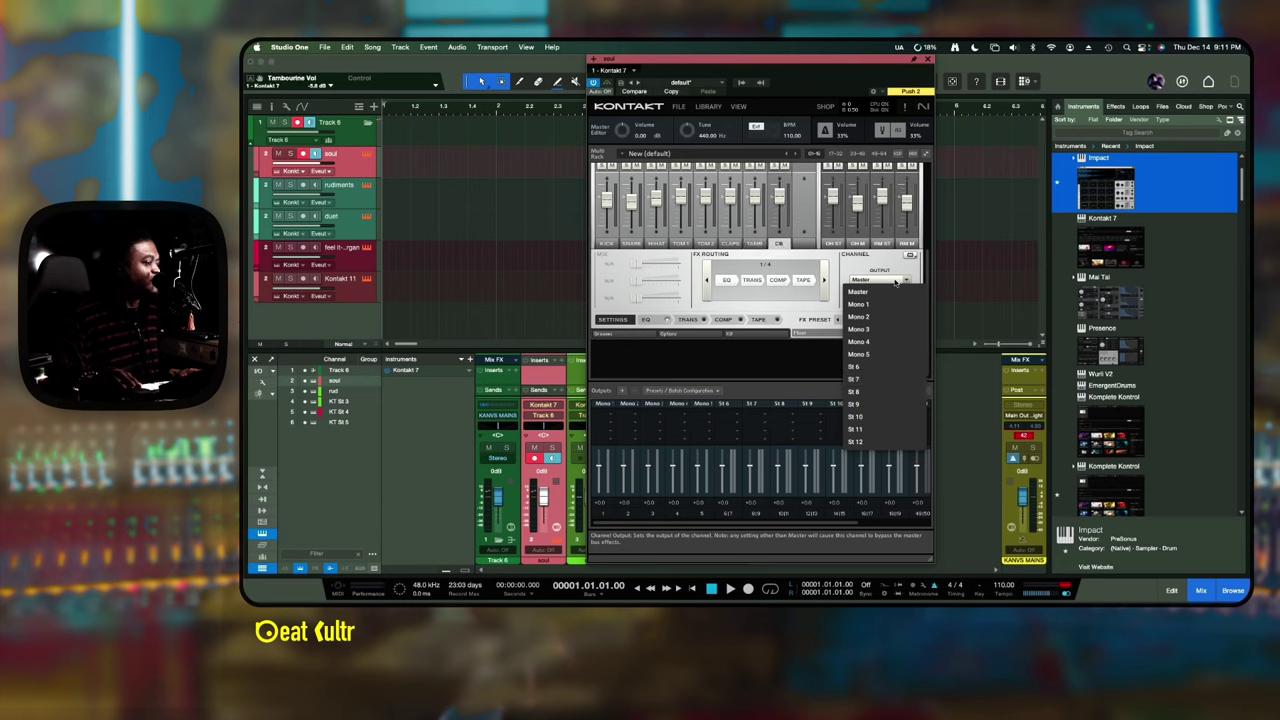
pyautogui.click(894, 390)
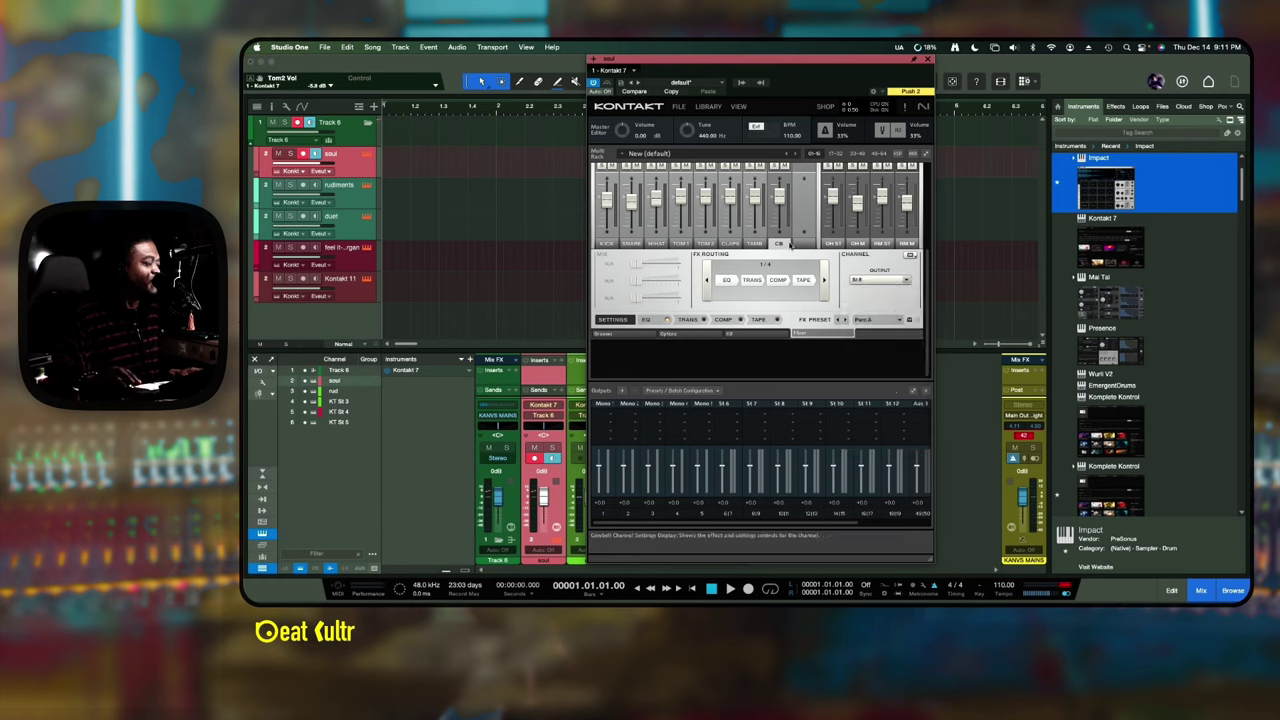
# - Route the stereo overhead kit mic channel (OH ST) to output St 9
pyautogui.click(842, 243)
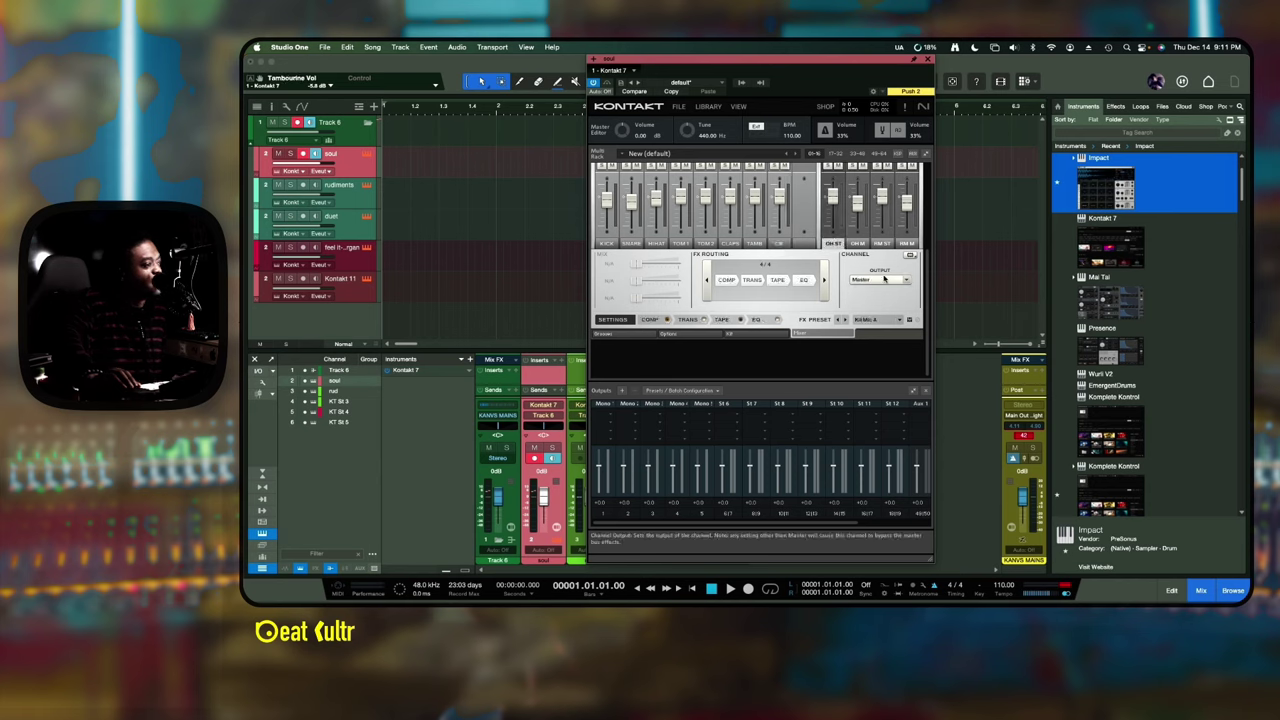
pyautogui.click(886, 281)
pyautogui.click(884, 405)
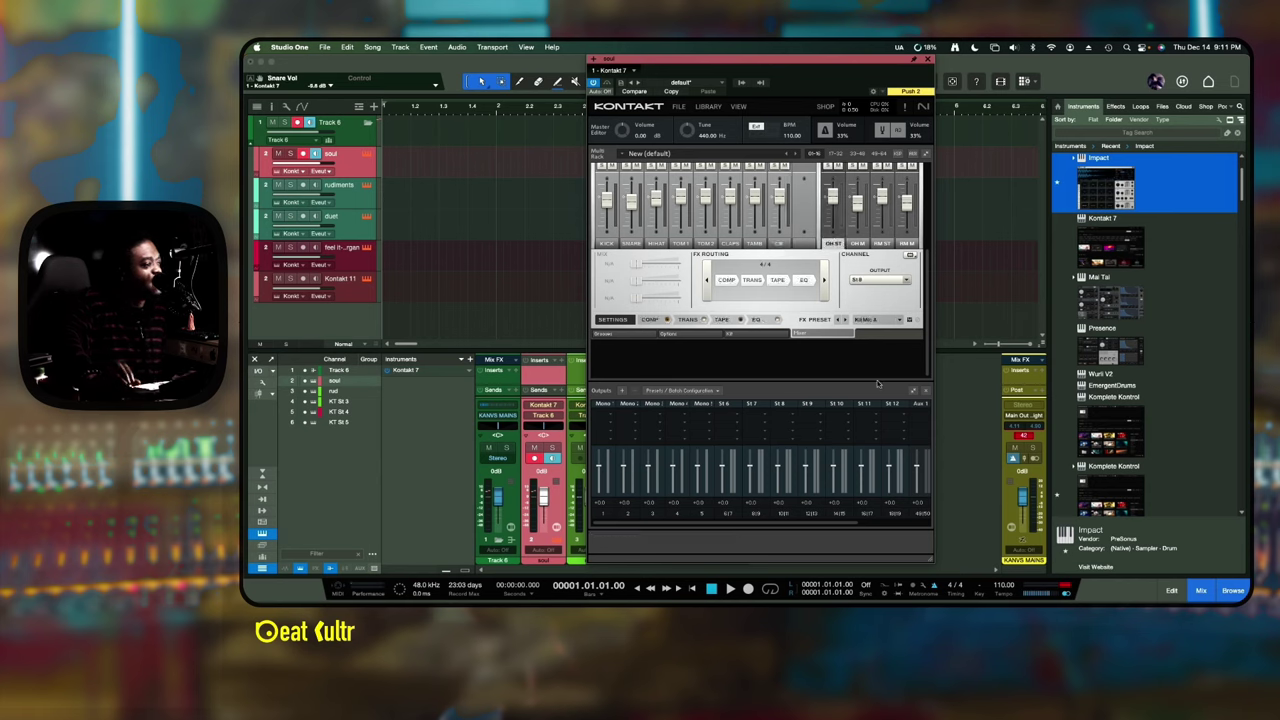
# - Route the mono overhead kit mic channel (OH M) to output St 10 and the stereo room channel (RM ST) to St 11
pyautogui.click(856, 243)
pyautogui.click(880, 280)
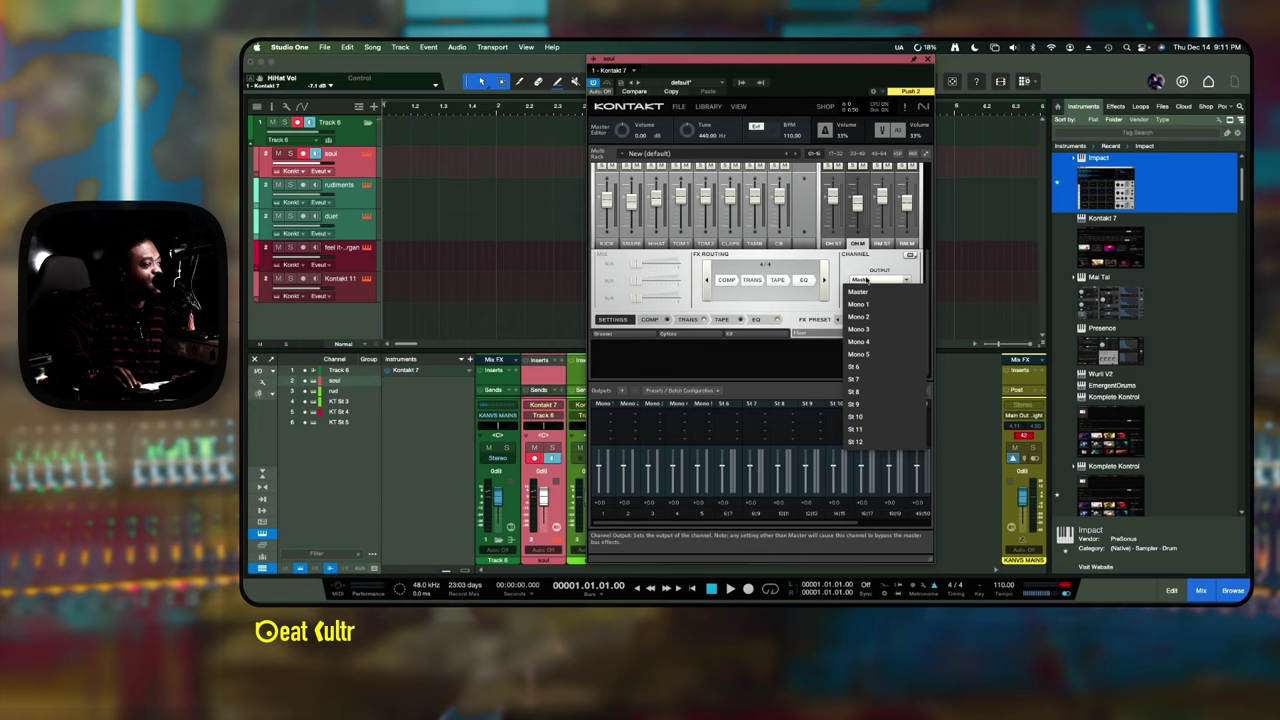
pyautogui.click(871, 420)
pyautogui.click(881, 243)
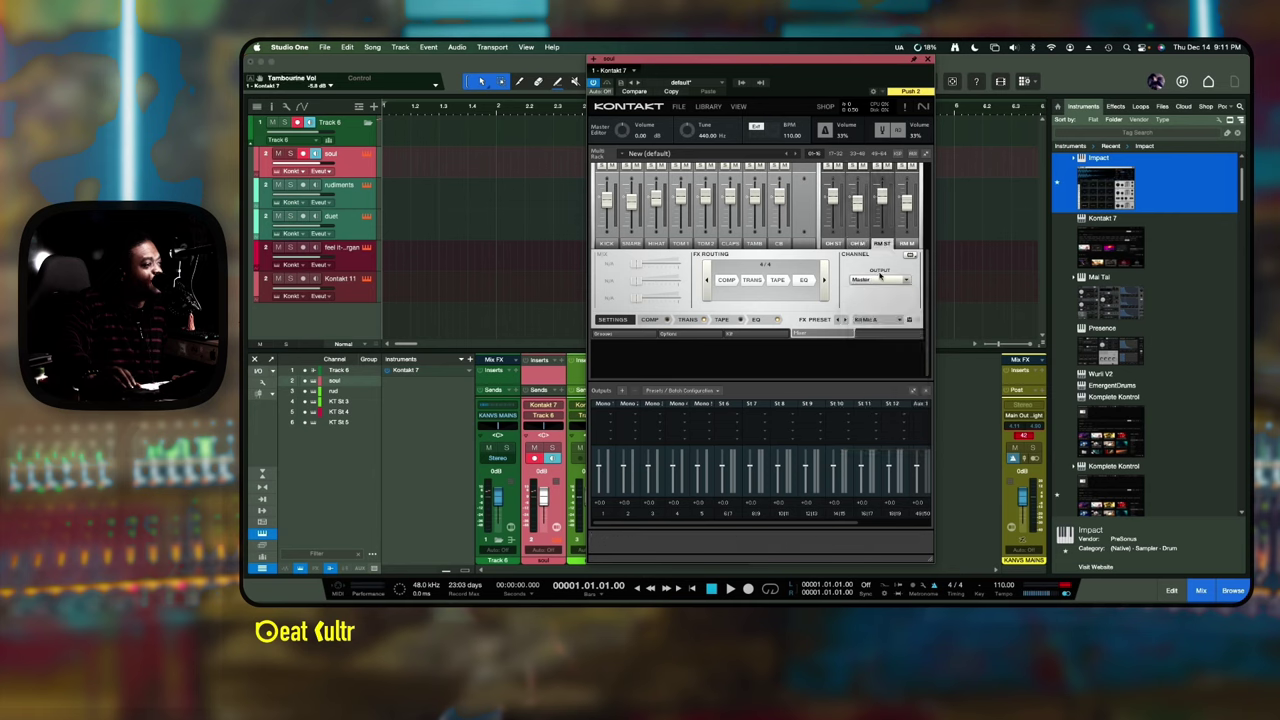
pyautogui.click(881, 281)
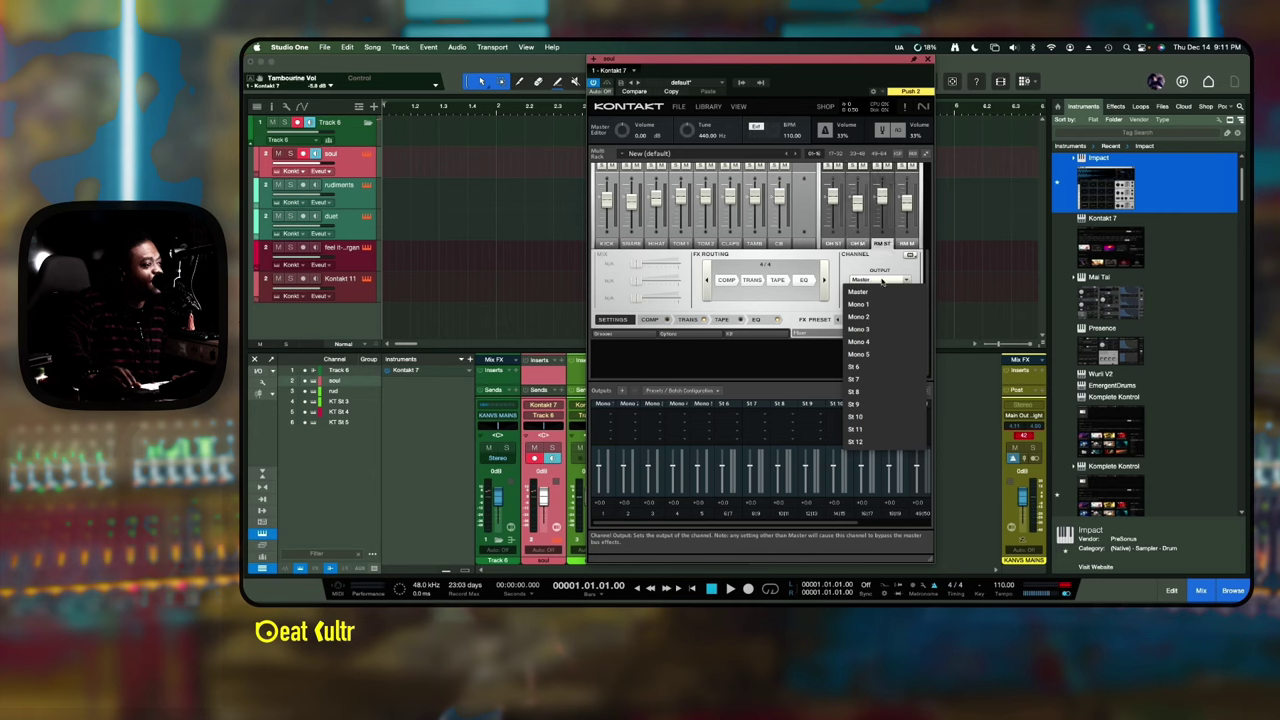
pyautogui.click(885, 428)
# - Route the mono room kit mic channel (RM M) to output St 12
pyautogui.click(906, 243)
pyautogui.click(880, 280)
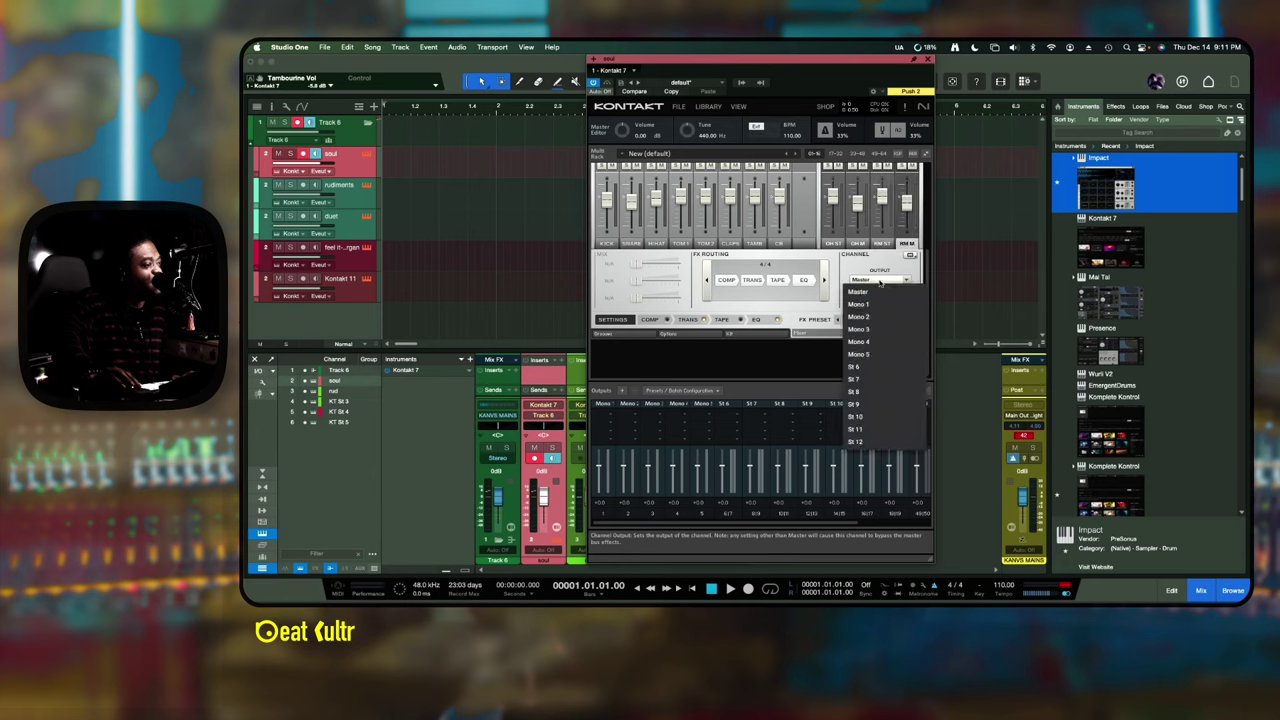
pyautogui.click(872, 440)
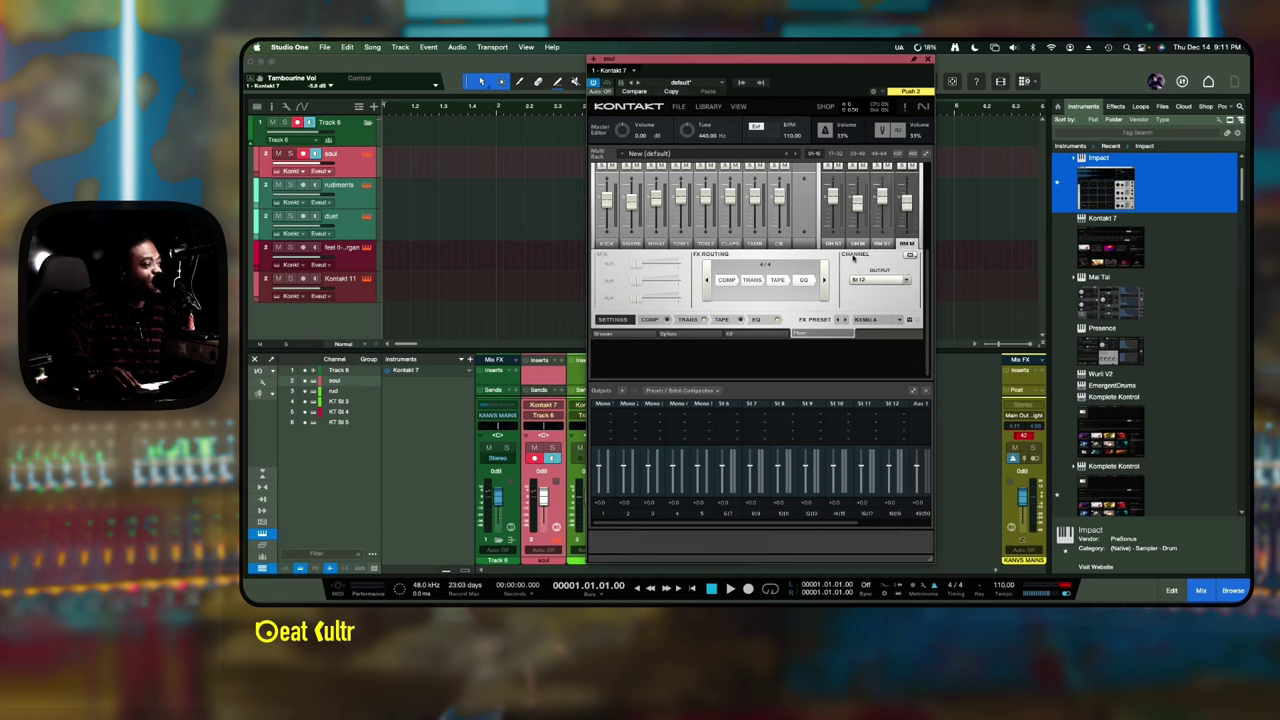
# - Review the output assignments of the OH ST, OH M and RM ST kit mic channels
pyautogui.click(833, 244)
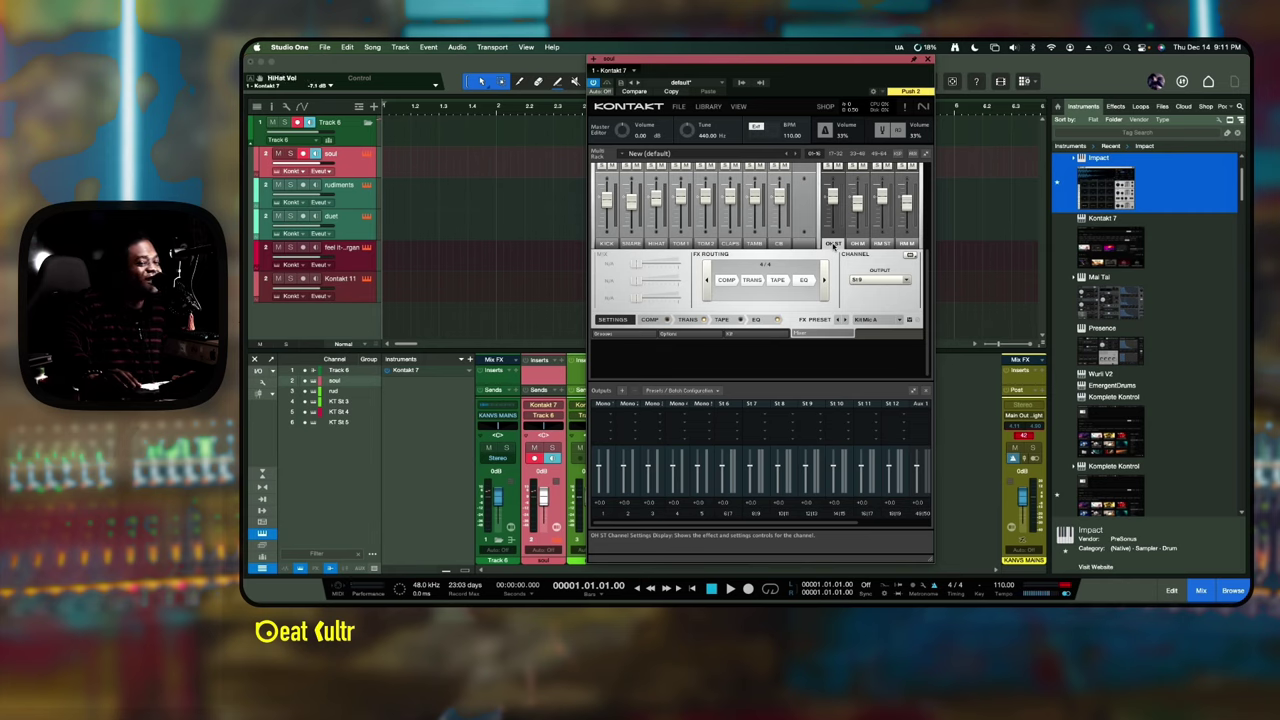
pyautogui.click(858, 243)
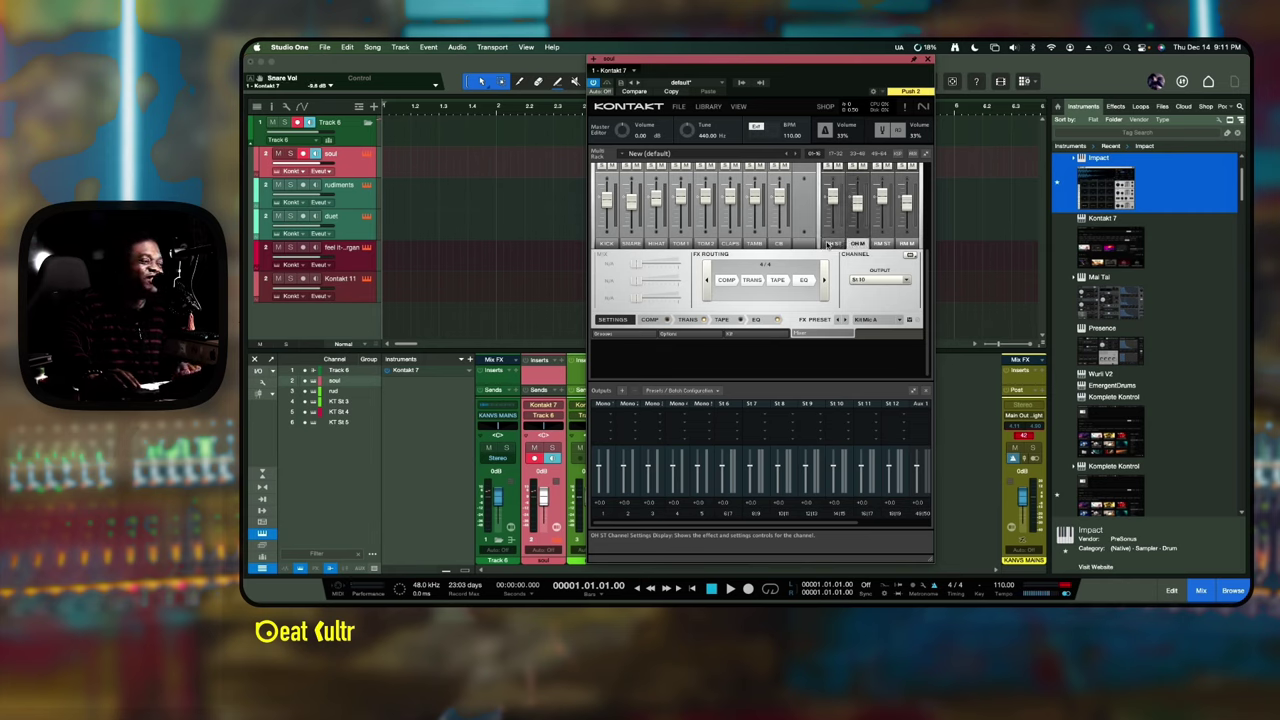
pyautogui.click(833, 244)
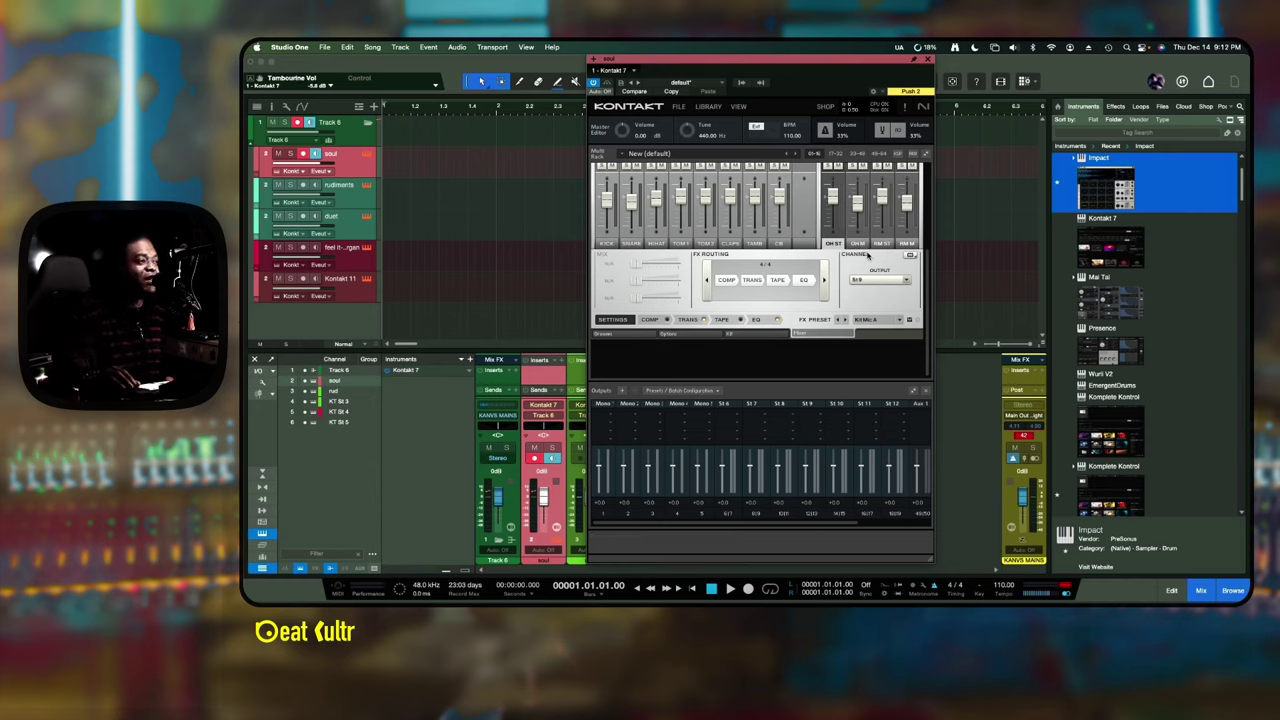
pyautogui.click(863, 243)
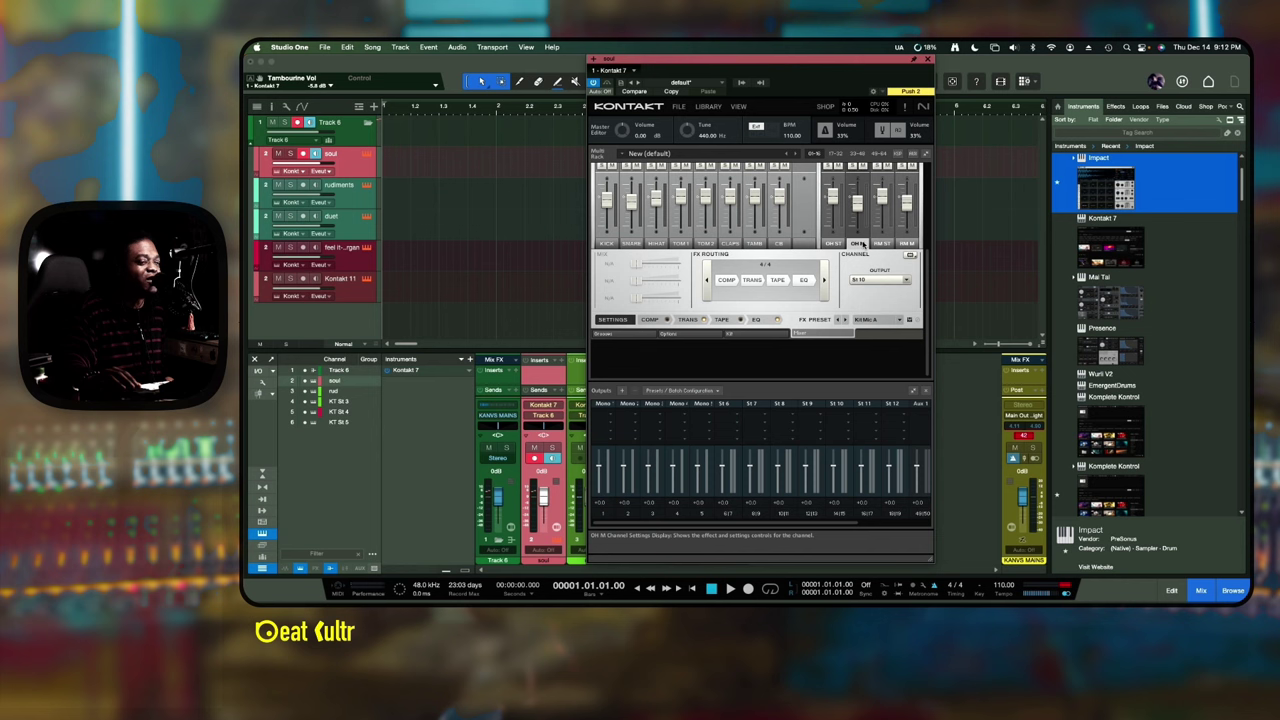
pyautogui.scroll(3, 918, 242)
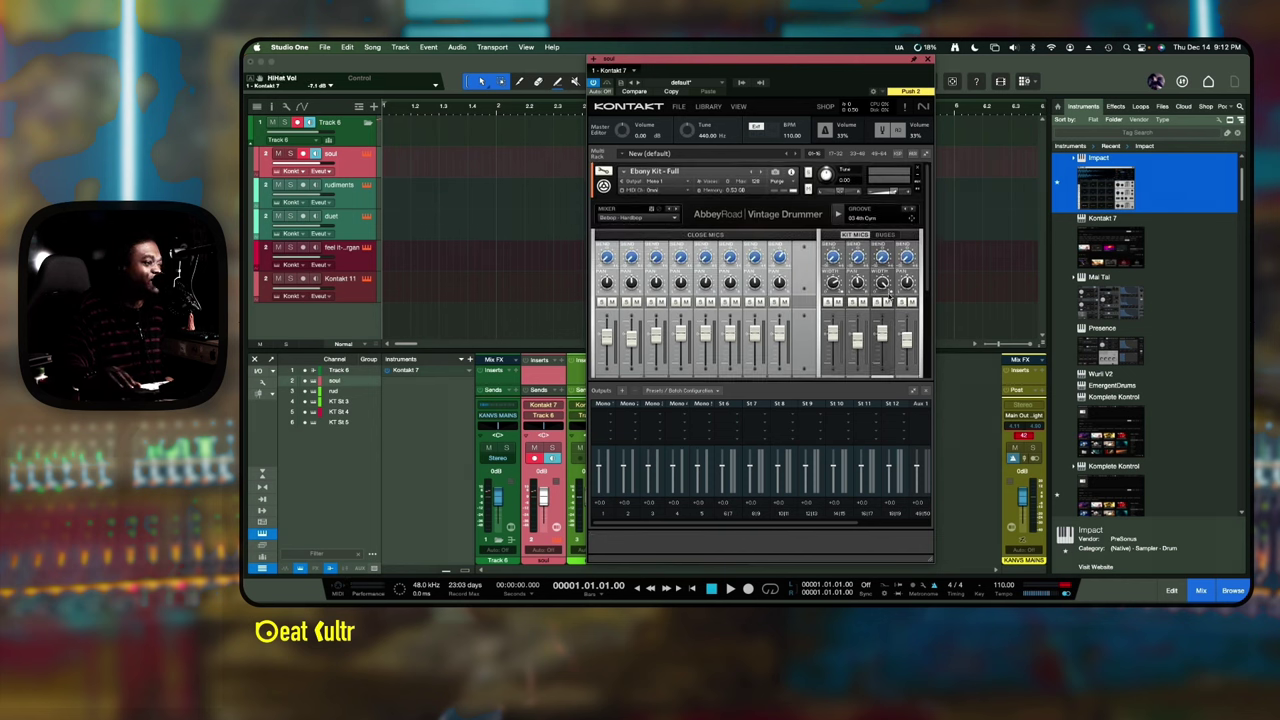
pyautogui.scroll(-3, 925, 279)
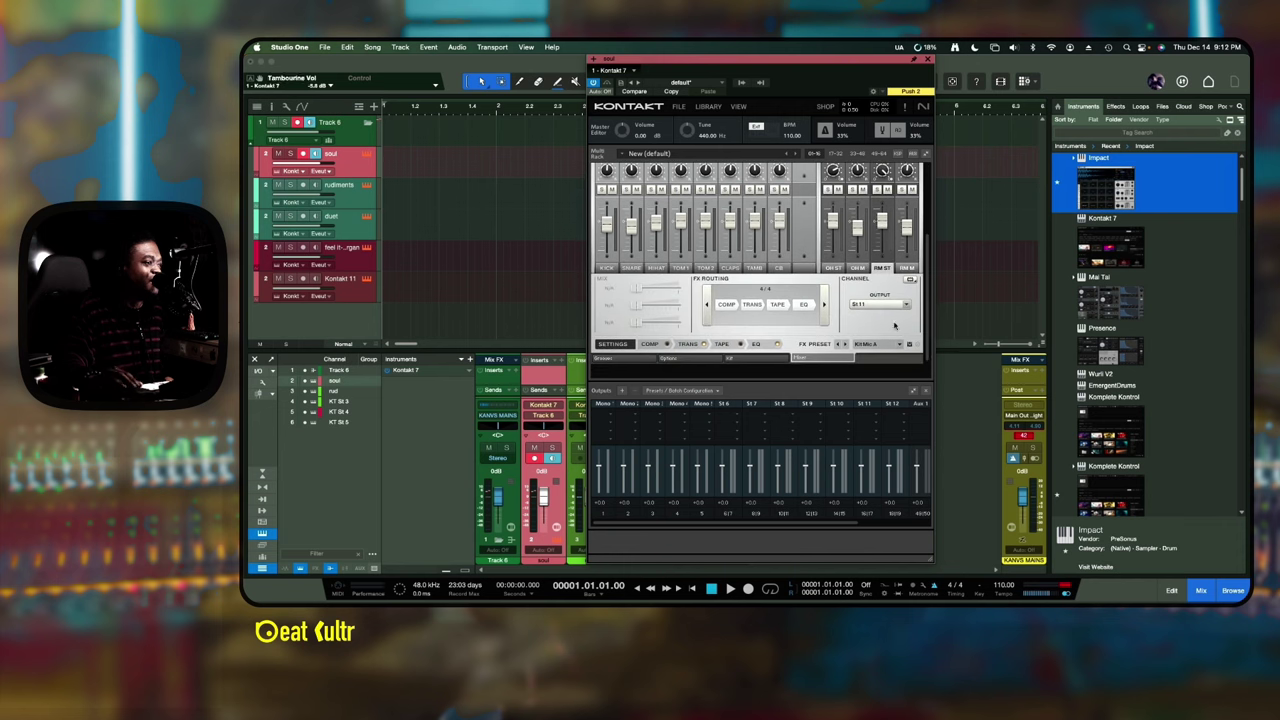
pyautogui.click(880, 304)
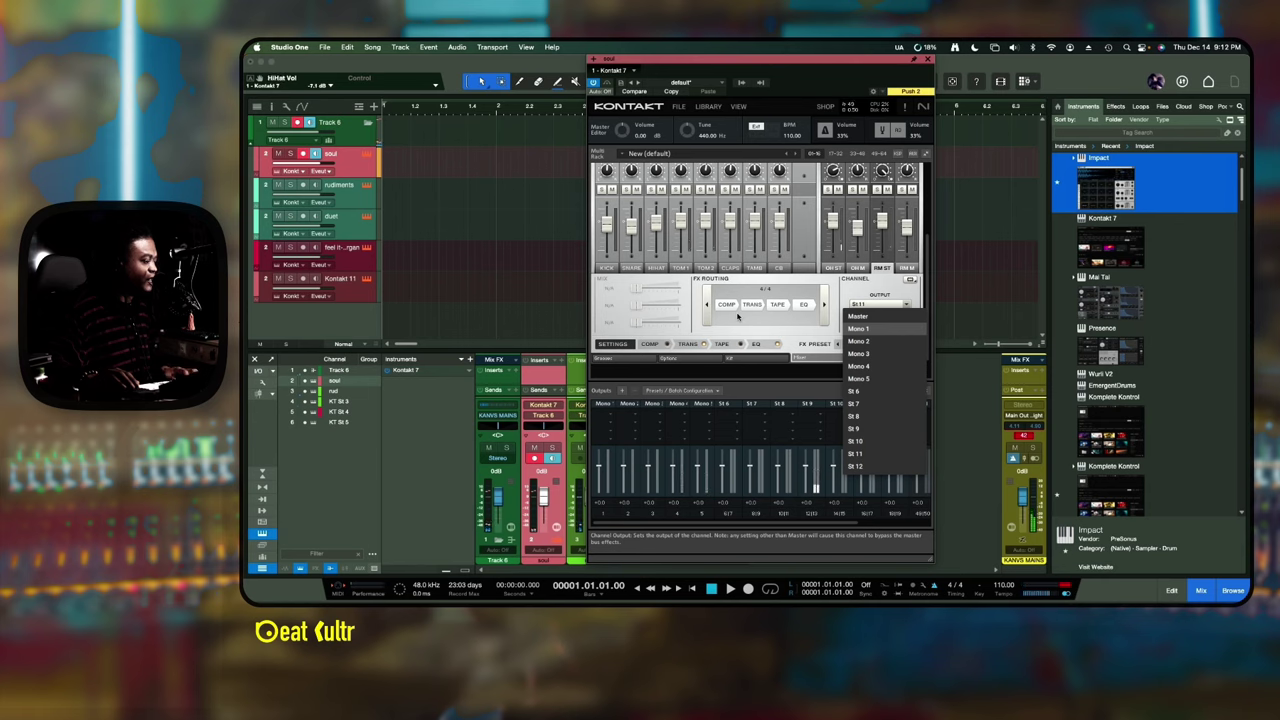
# - Activate the instrument outputs KT St 6 through KT St 16 so each gets its own mixer channel
pyautogui.click(740, 83)
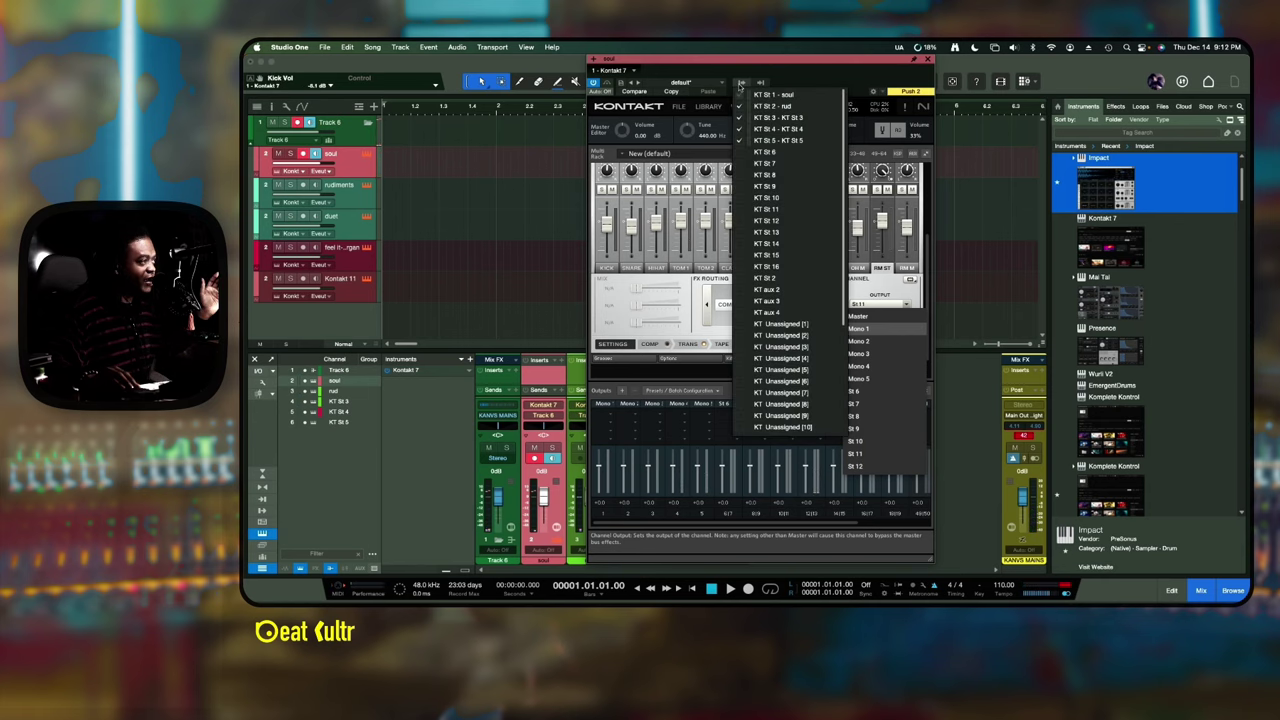
pyautogui.click(745, 152)
pyautogui.click(745, 163)
pyautogui.click(745, 175)
pyautogui.click(745, 186)
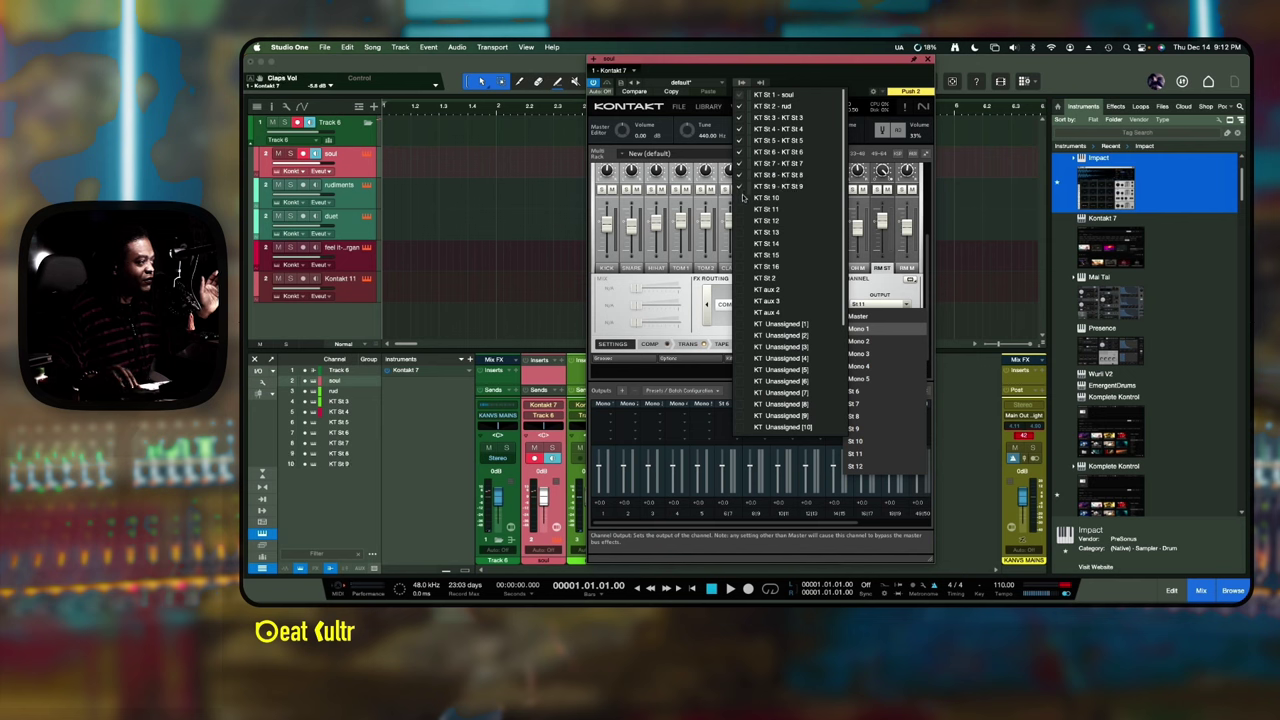
pyautogui.click(745, 197)
pyautogui.click(745, 209)
pyautogui.click(745, 220)
pyautogui.click(745, 232)
pyautogui.click(745, 243)
pyautogui.click(745, 255)
pyautogui.click(745, 266)
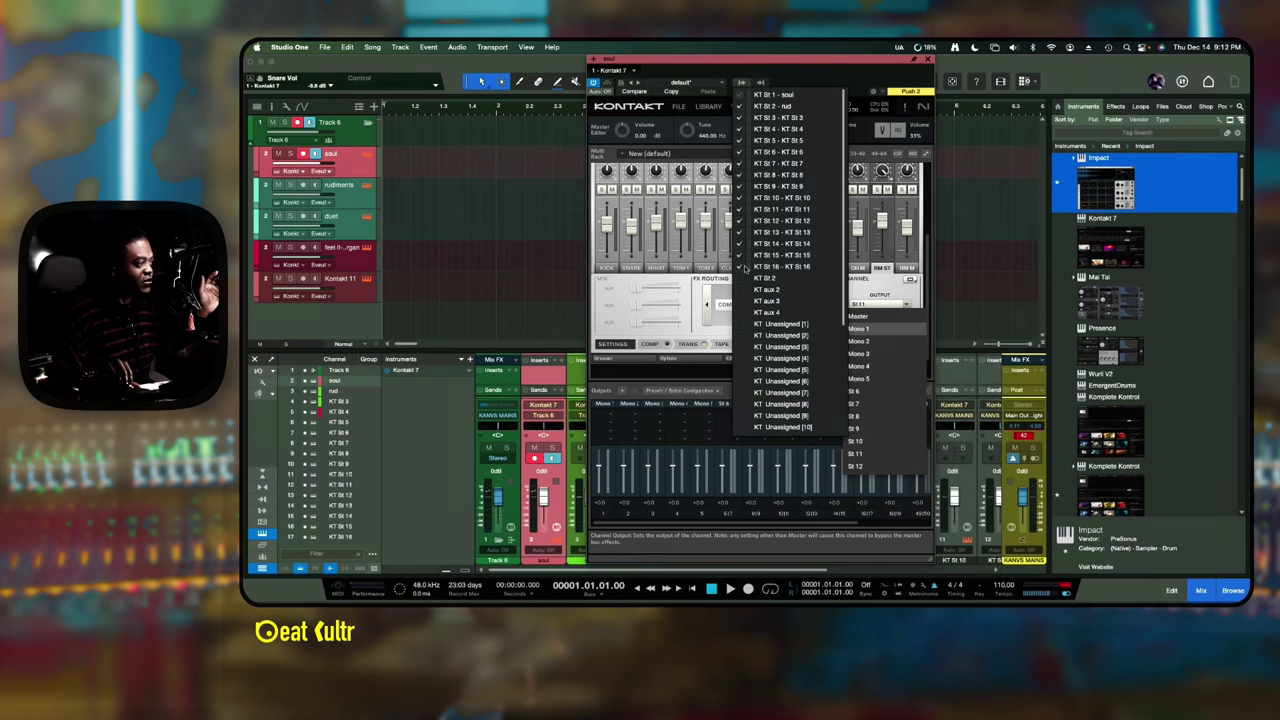
pyautogui.click(859, 84)
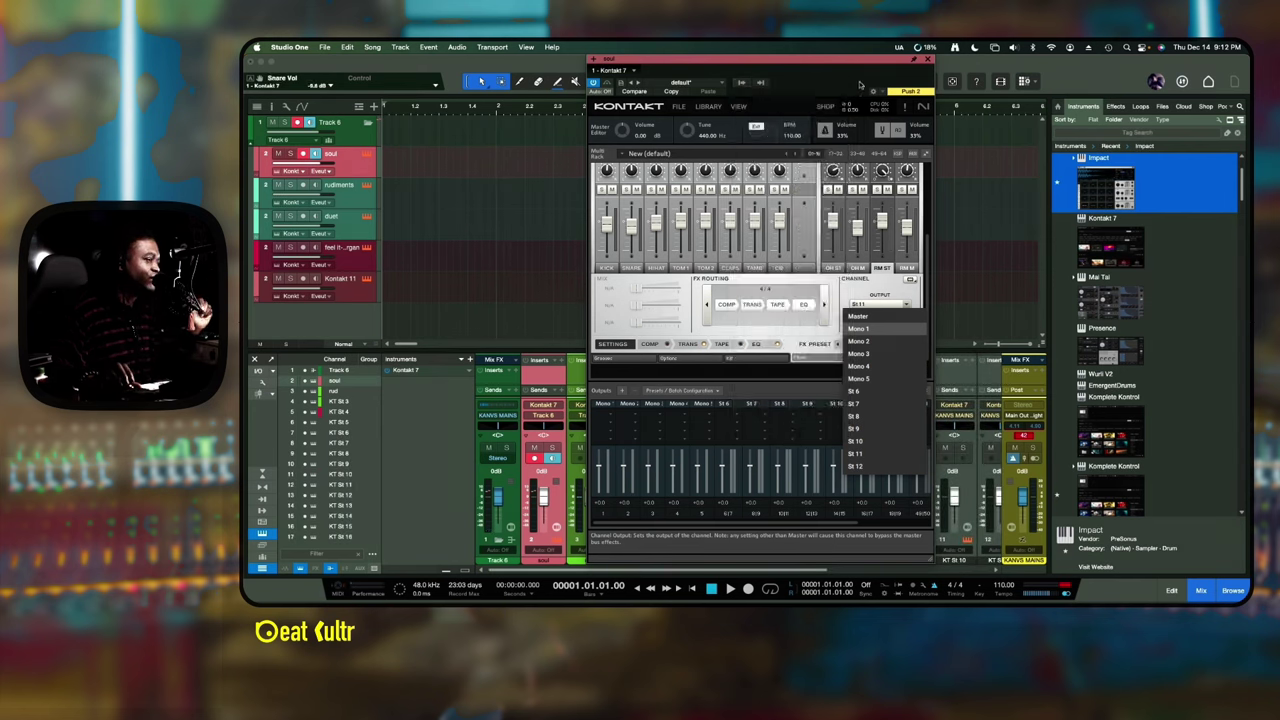
pyautogui.click(843, 289)
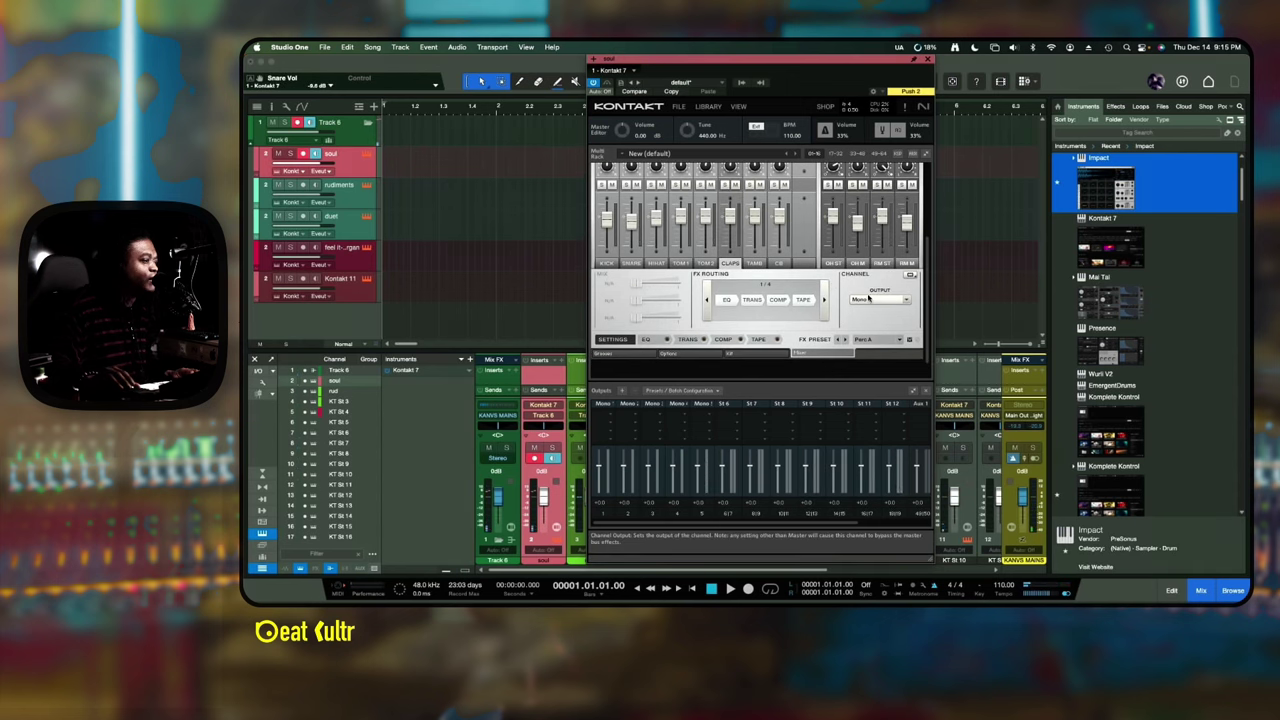
# - Check the tambourine channel's output and route the claps channel to St 6
pyautogui.click(878, 300)
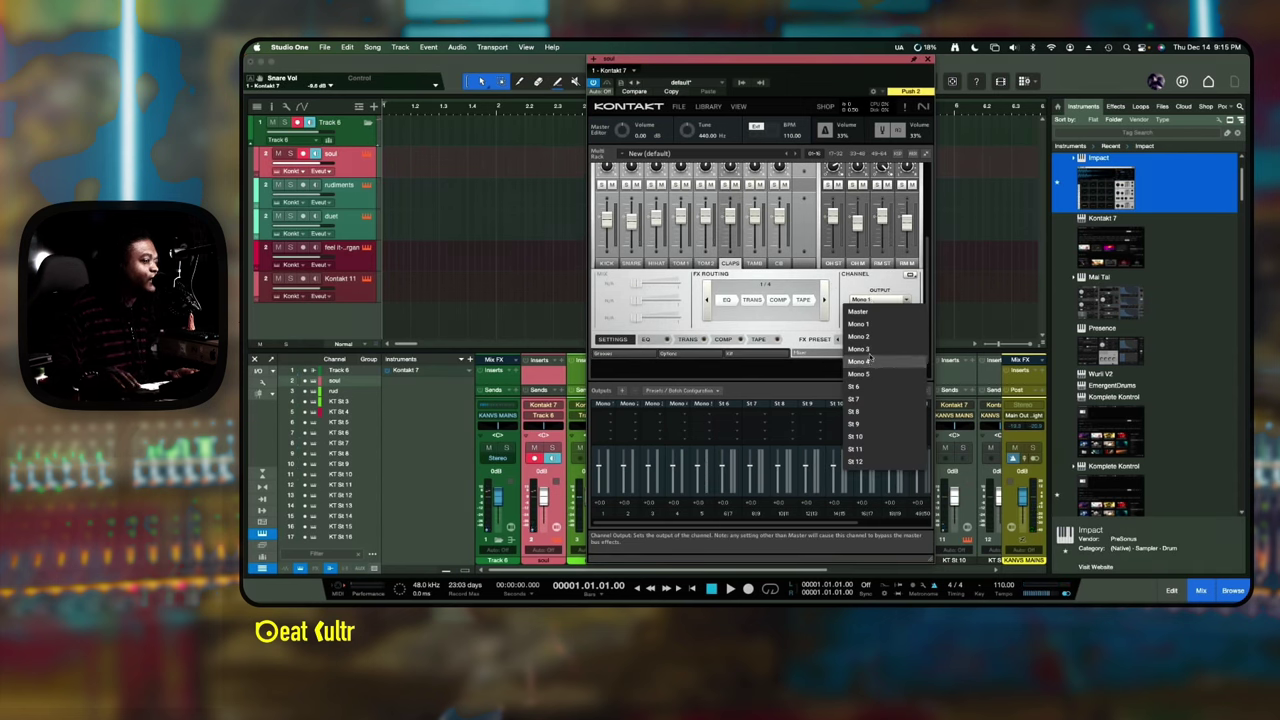
pyautogui.click(856, 399)
pyautogui.click(752, 262)
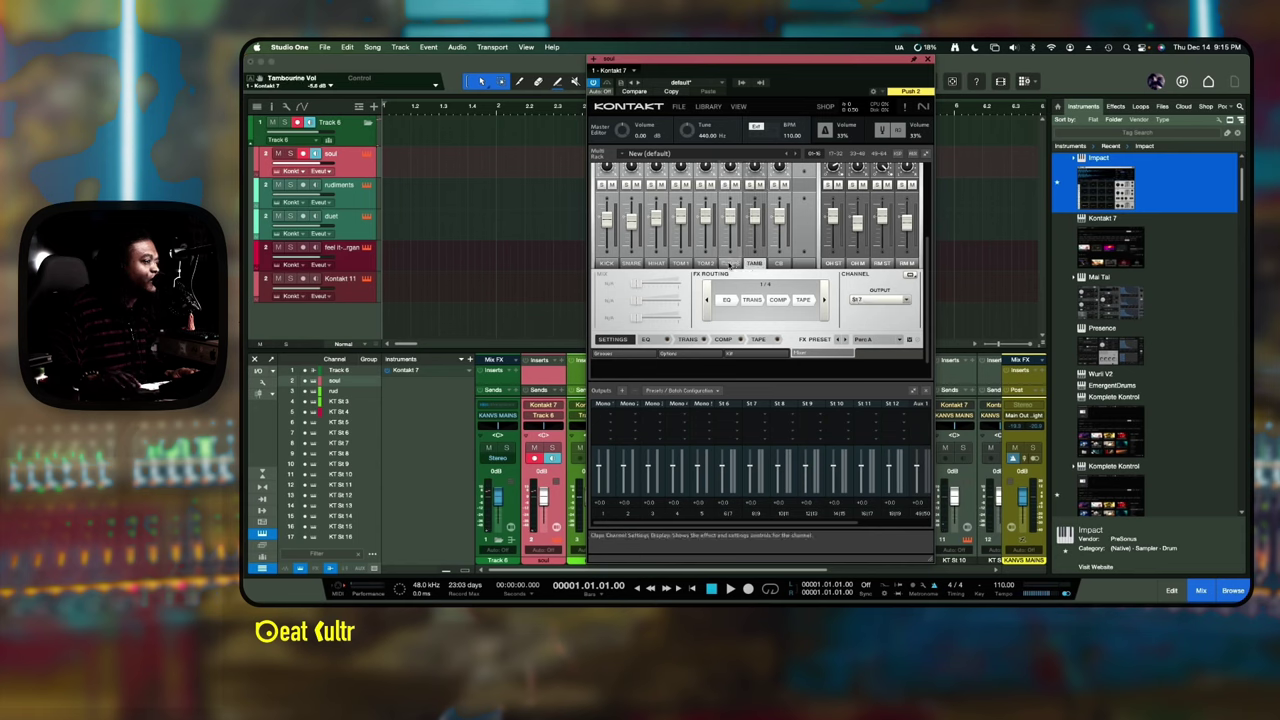
pyautogui.click(728, 264)
pyautogui.click(878, 300)
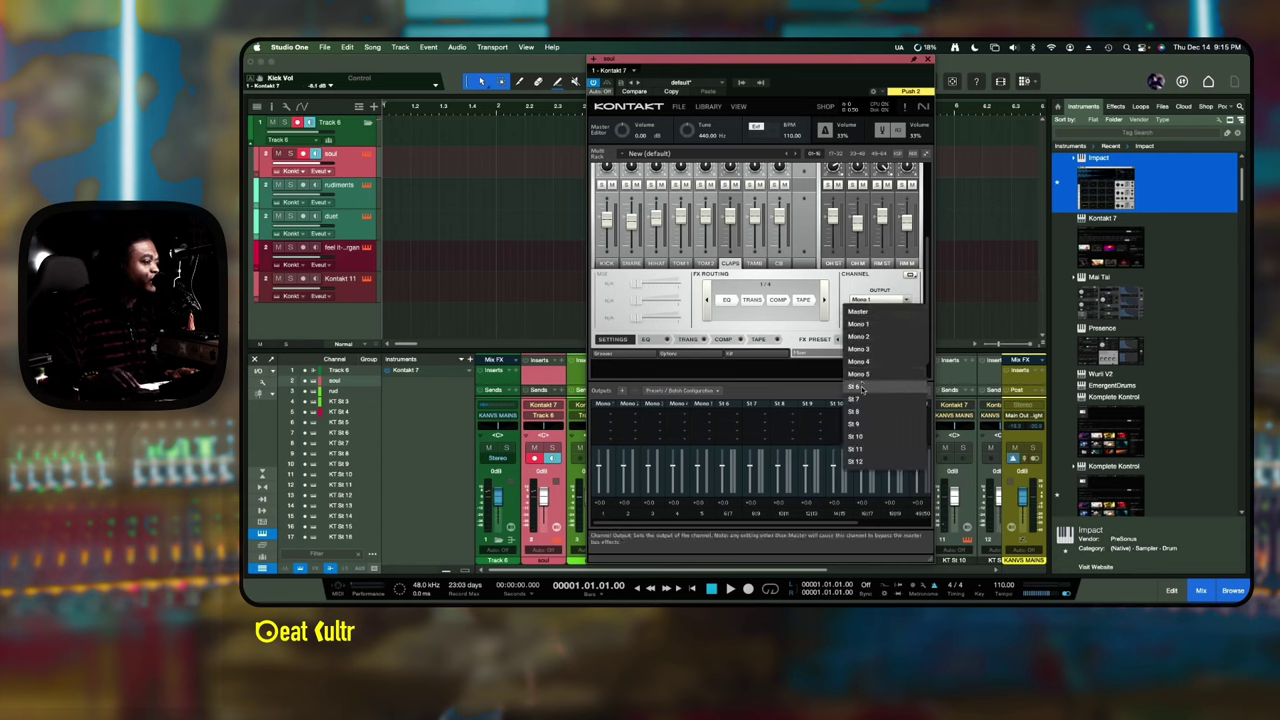
pyautogui.click(860, 387)
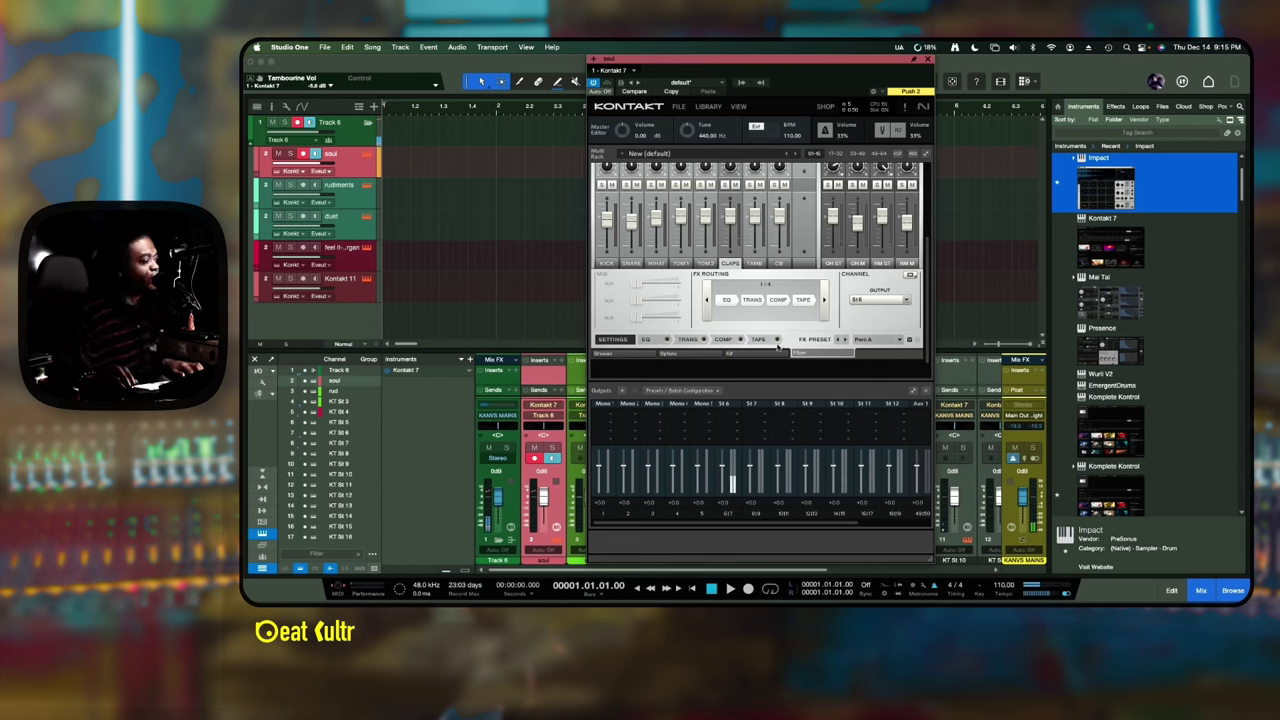
# - Reposition the Kontakt window beside the console and compare its output meters with the soul, rud and KT St mixer channels
pyautogui.moveTo(692, 62); pyautogui.dragTo(1021, 45)
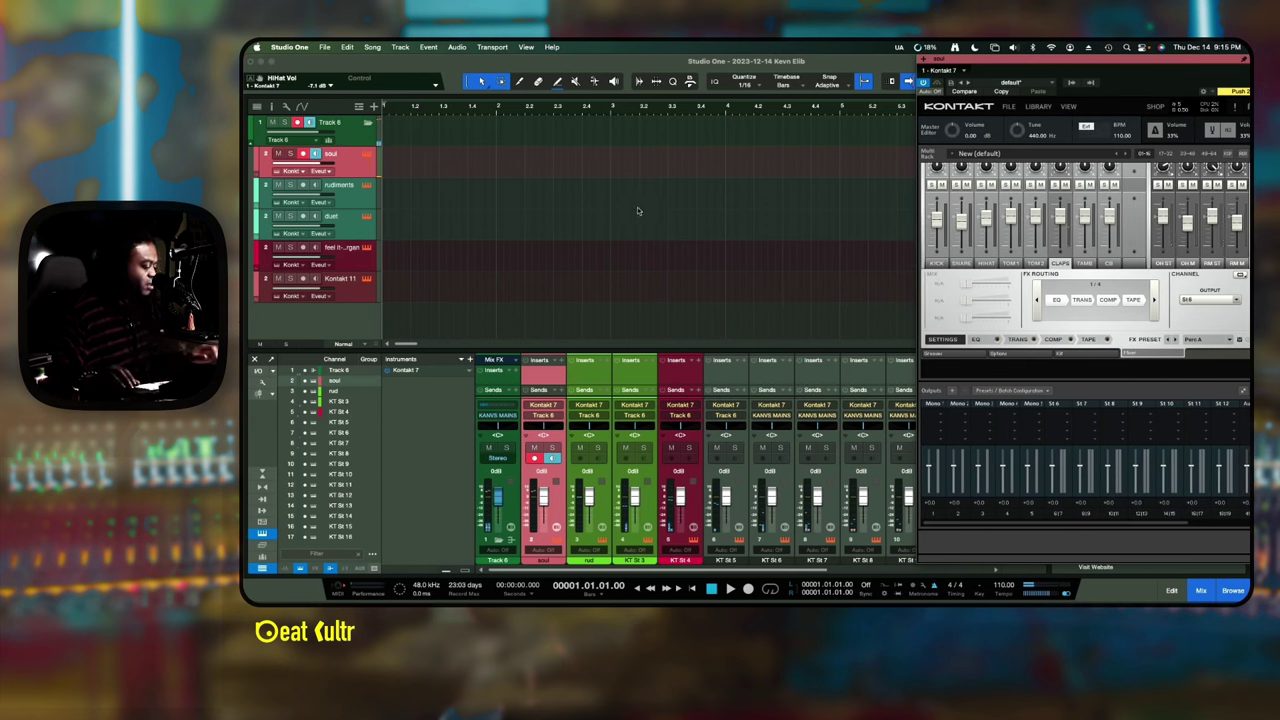
pyautogui.hscroll(2, 645, 210)
pyautogui.hscroll(5, 735, 455)
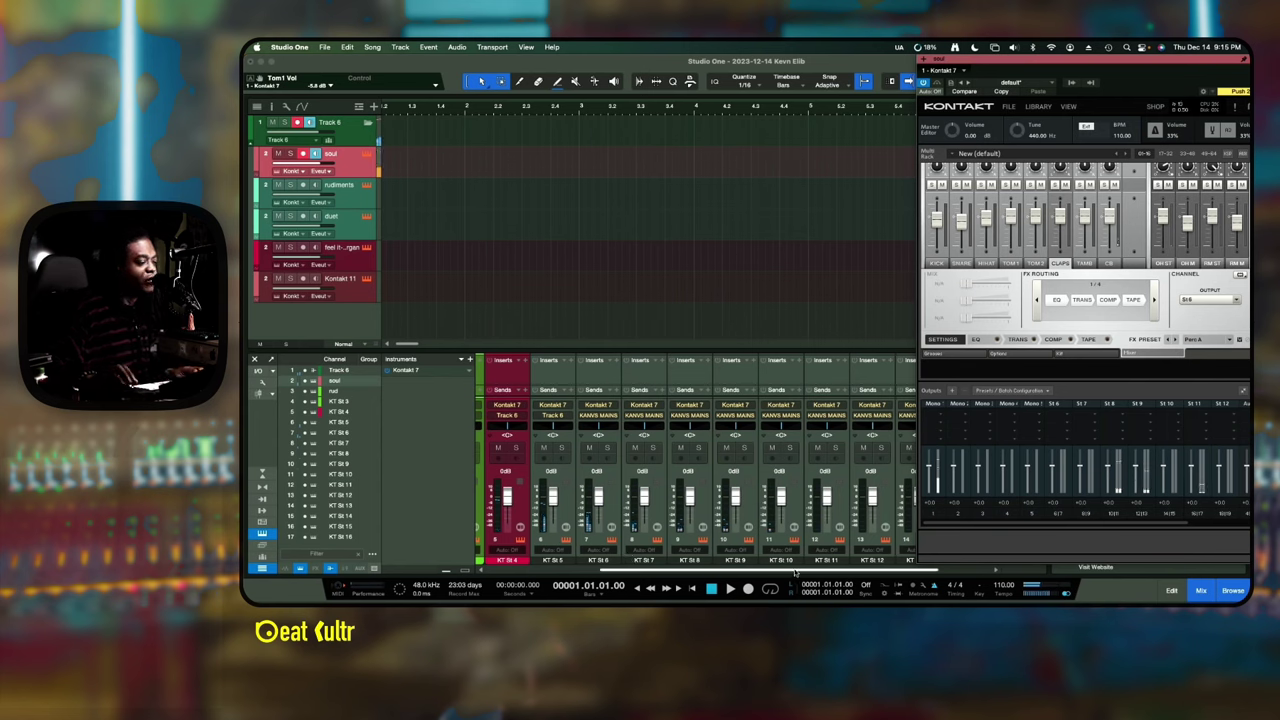
pyautogui.moveTo(1004, 62); pyautogui.dragTo(906, 53)
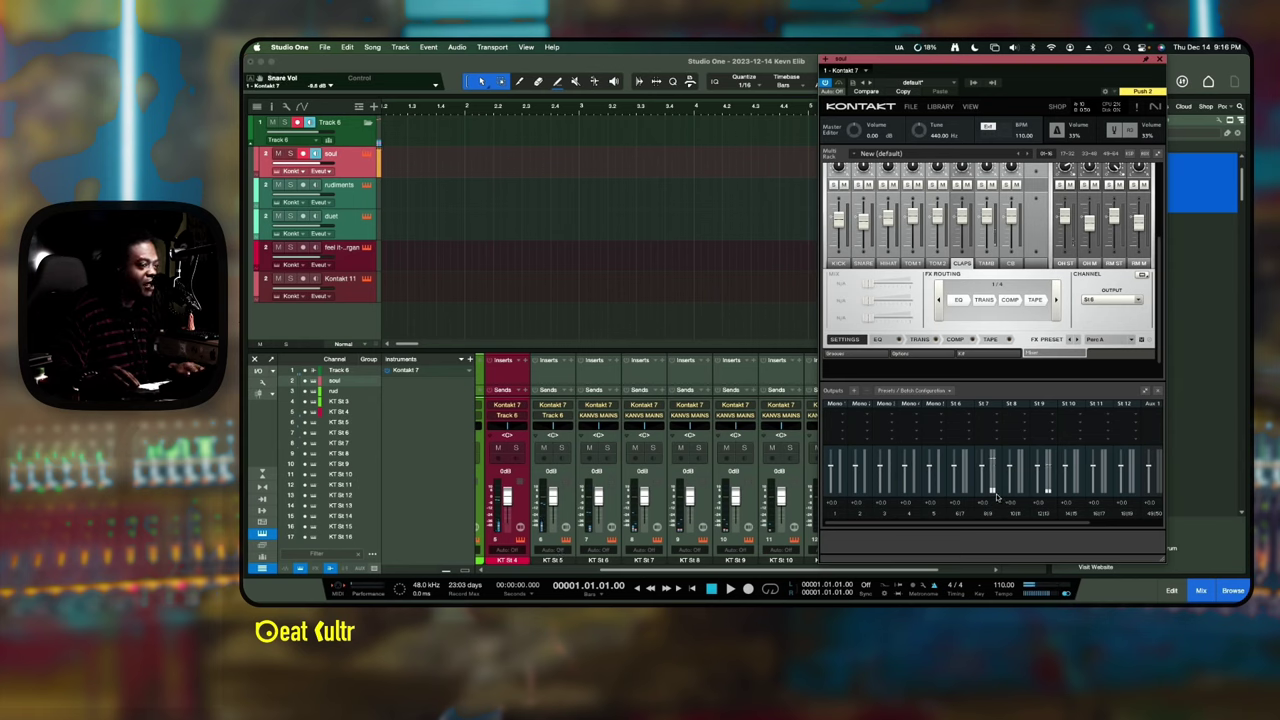
pyautogui.click(985, 266)
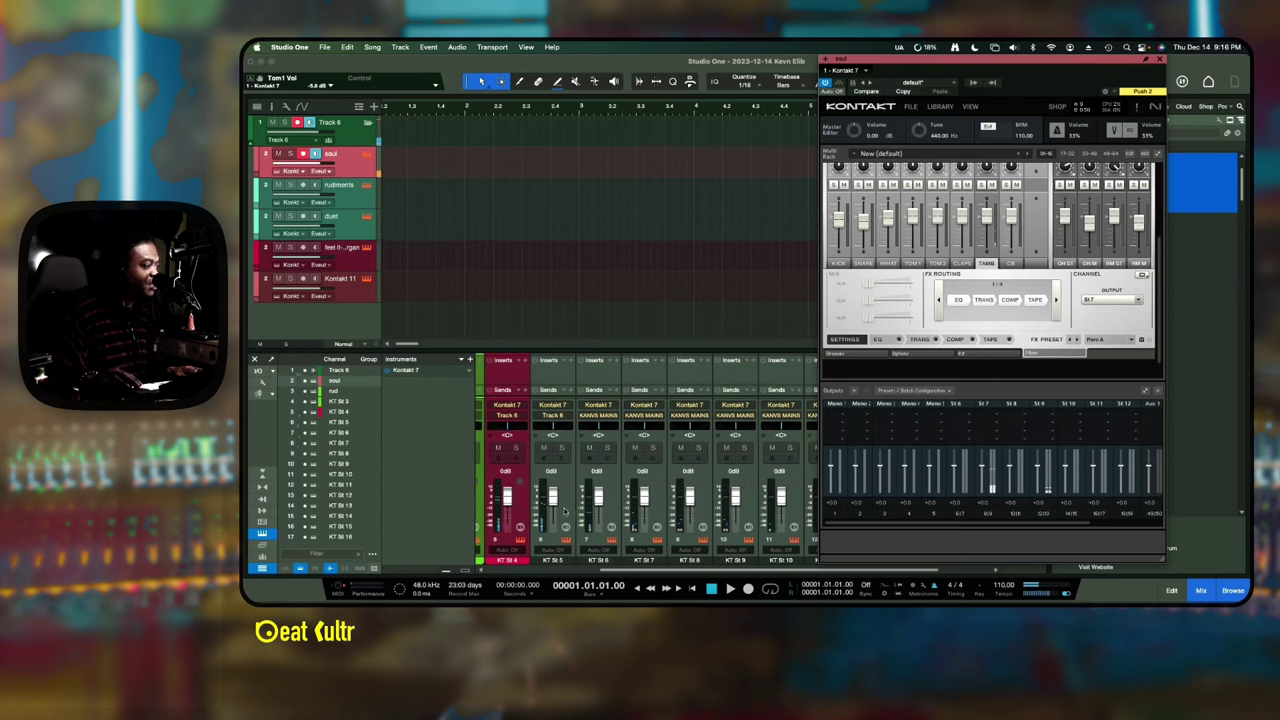
pyautogui.click(620, 497)
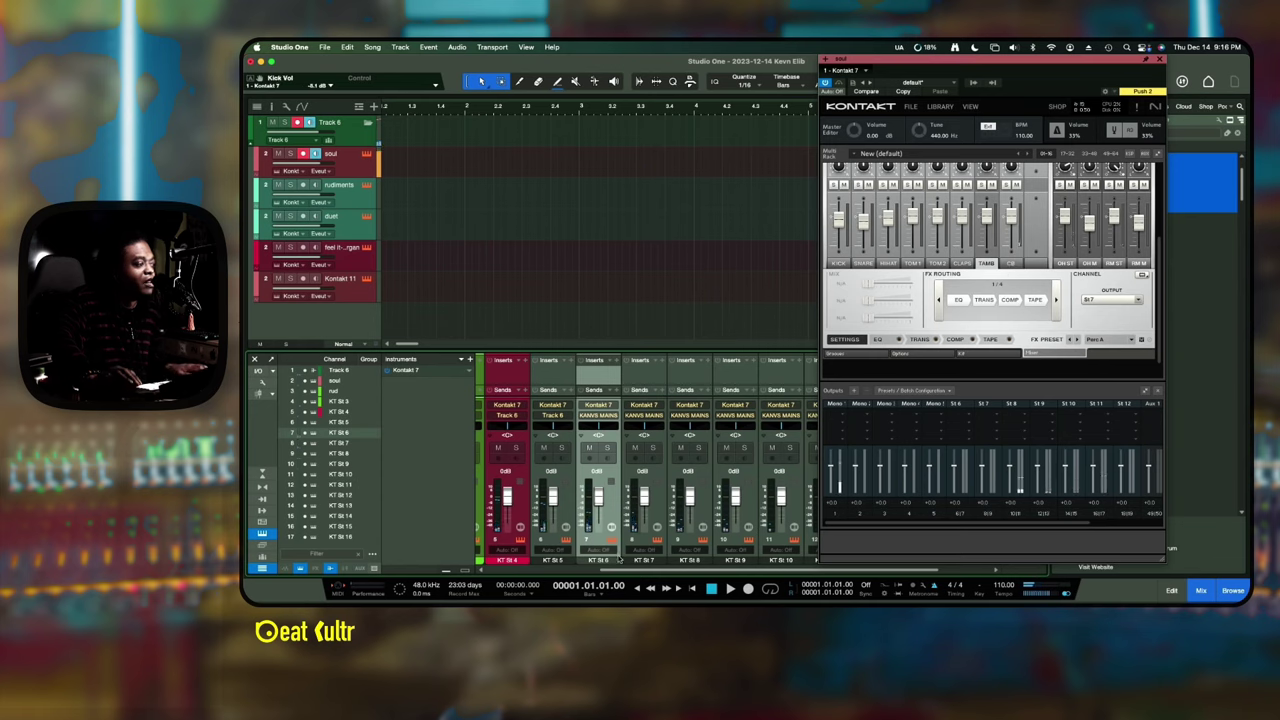
pyautogui.moveTo(628, 566); pyautogui.dragTo(549, 566)
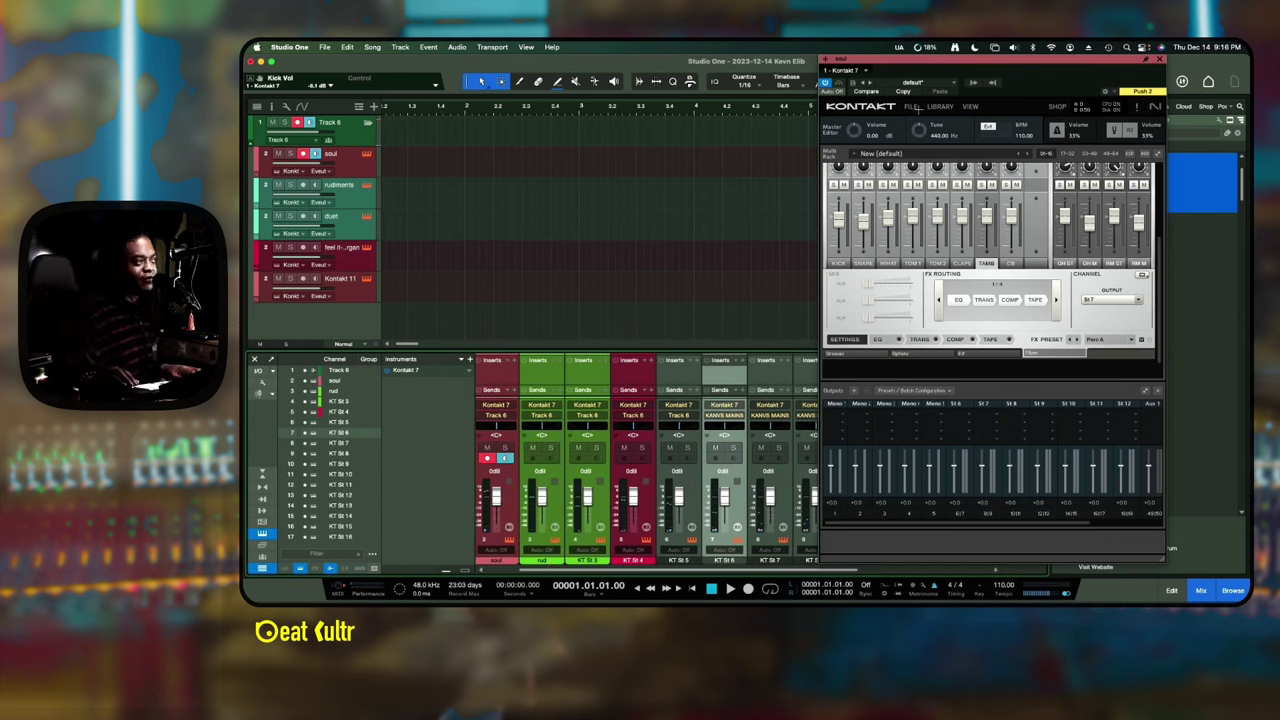
pyautogui.moveTo(931, 68); pyautogui.dragTo(1086, 68)
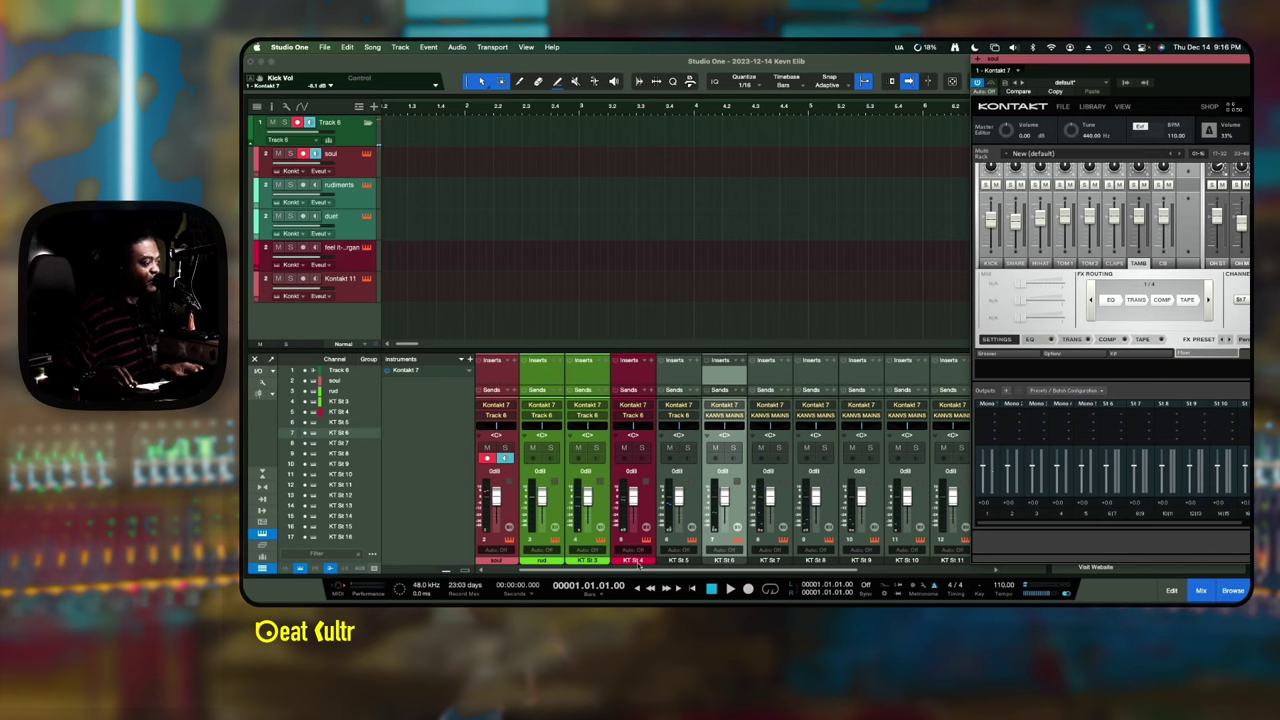
pyautogui.moveTo(643, 570); pyautogui.dragTo(587, 570)
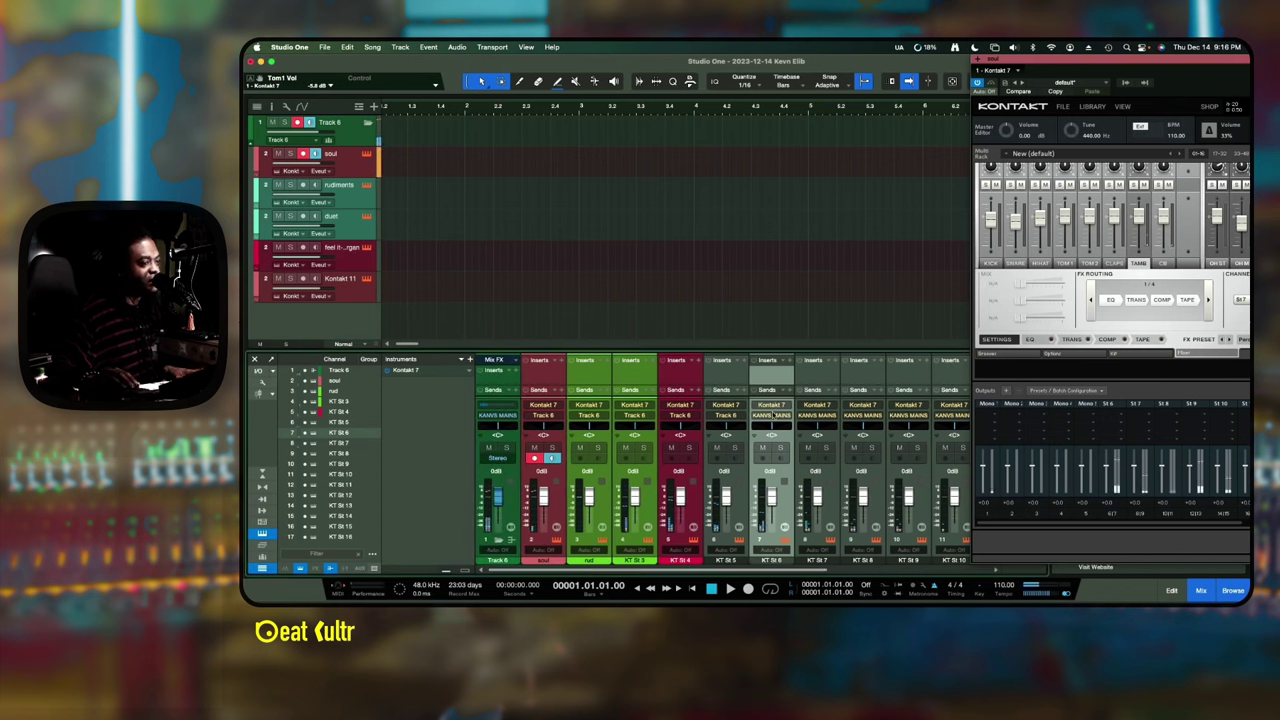
pyautogui.moveTo(1020, 60); pyautogui.dragTo(876, 68)
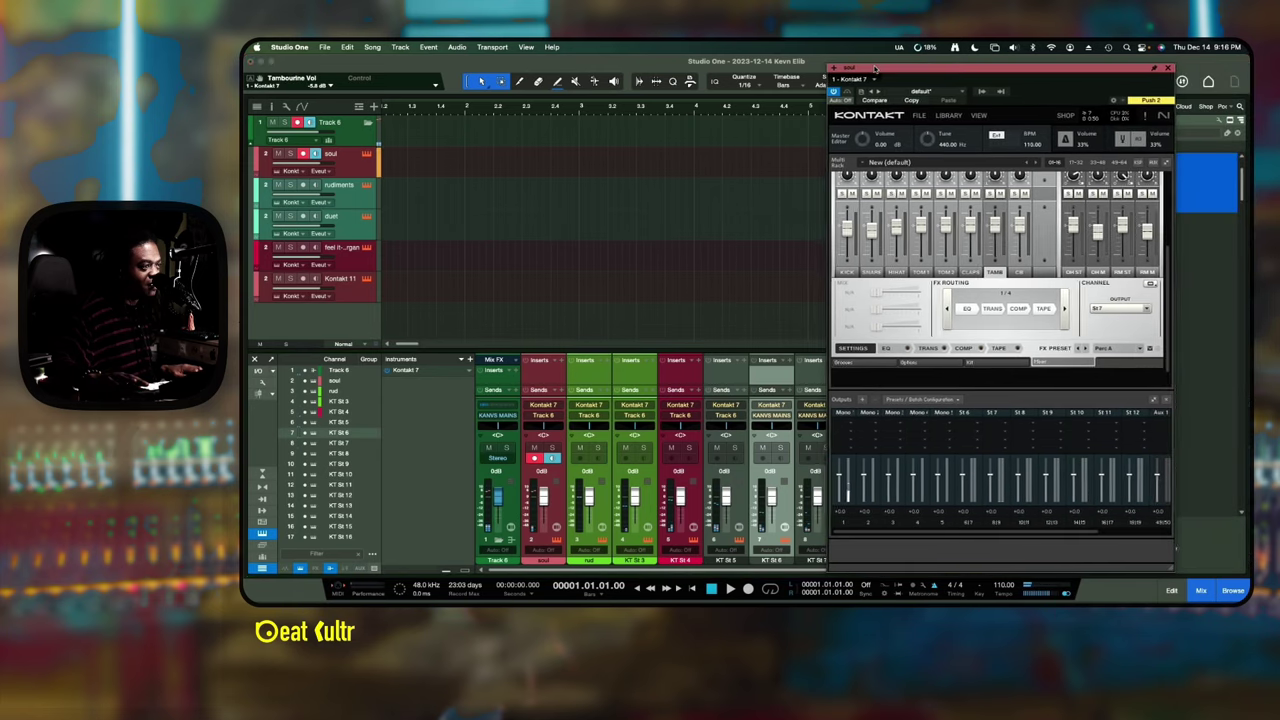
# - Mute the four kit mic channels OH ST, OH M, RM ST and RM M in the drummer mixer
pyautogui.click(1079, 194)
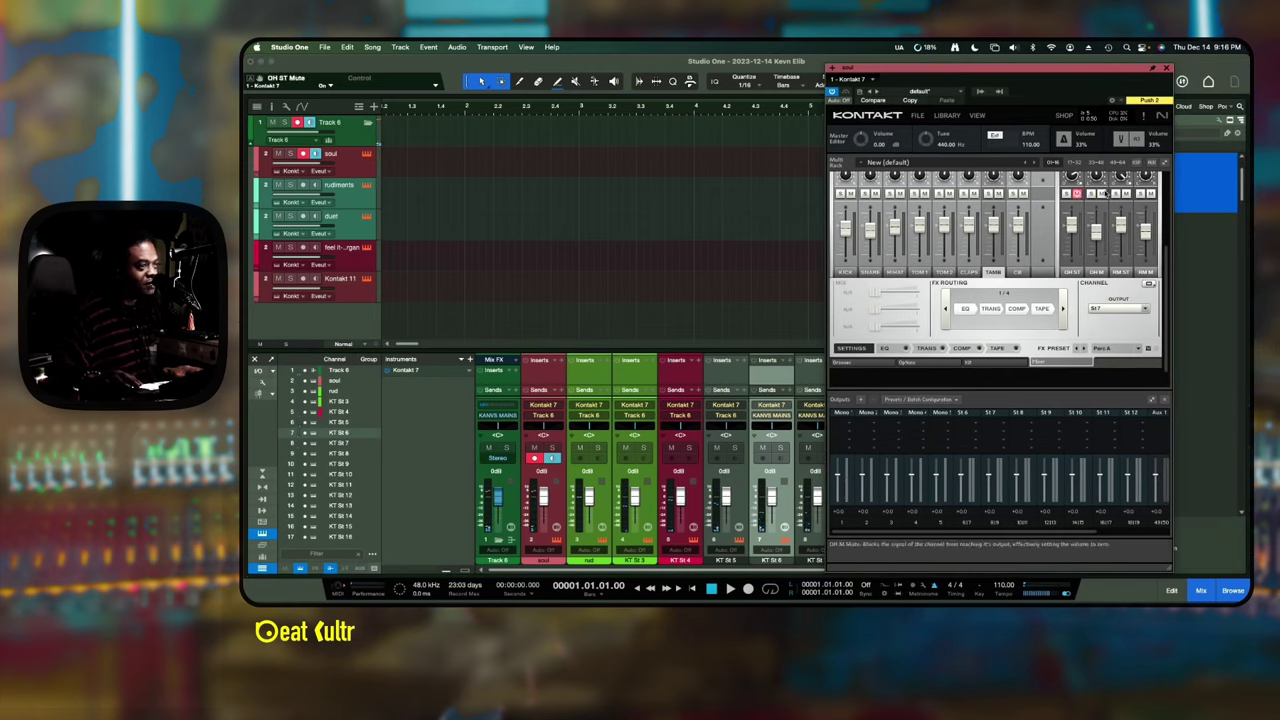
pyautogui.click(1104, 195)
pyautogui.click(1126, 195)
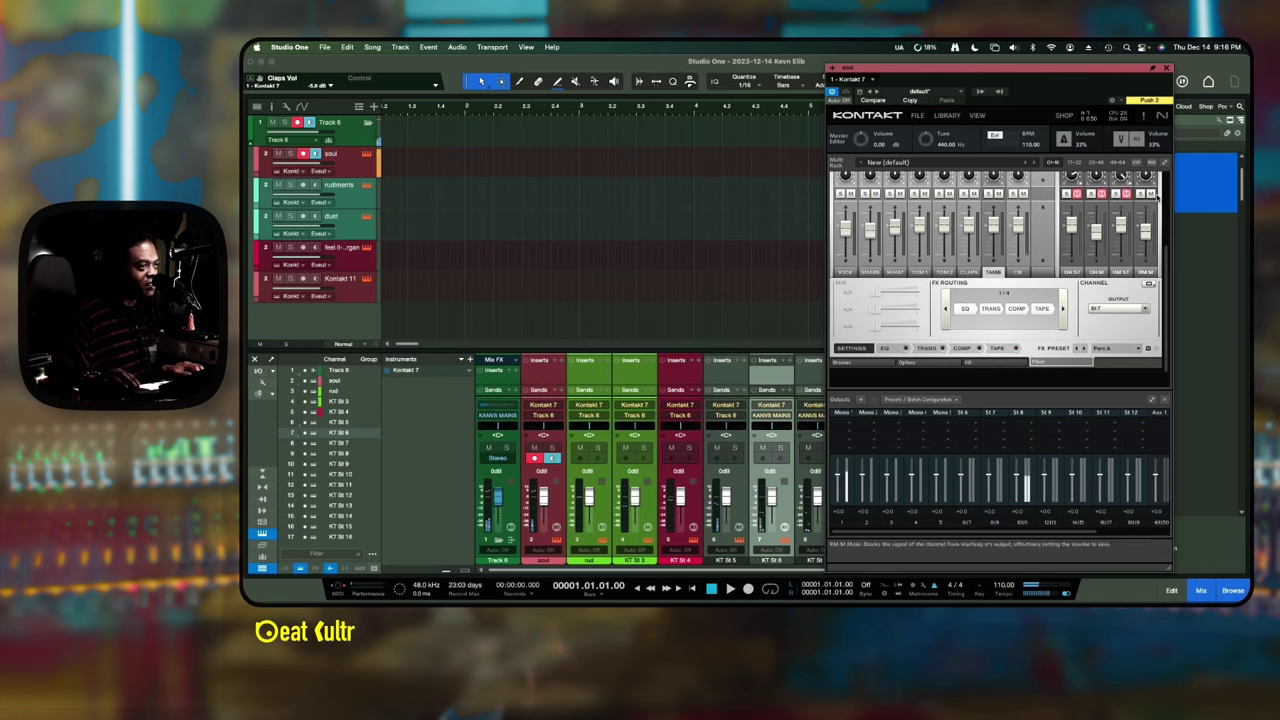
pyautogui.click(1151, 194)
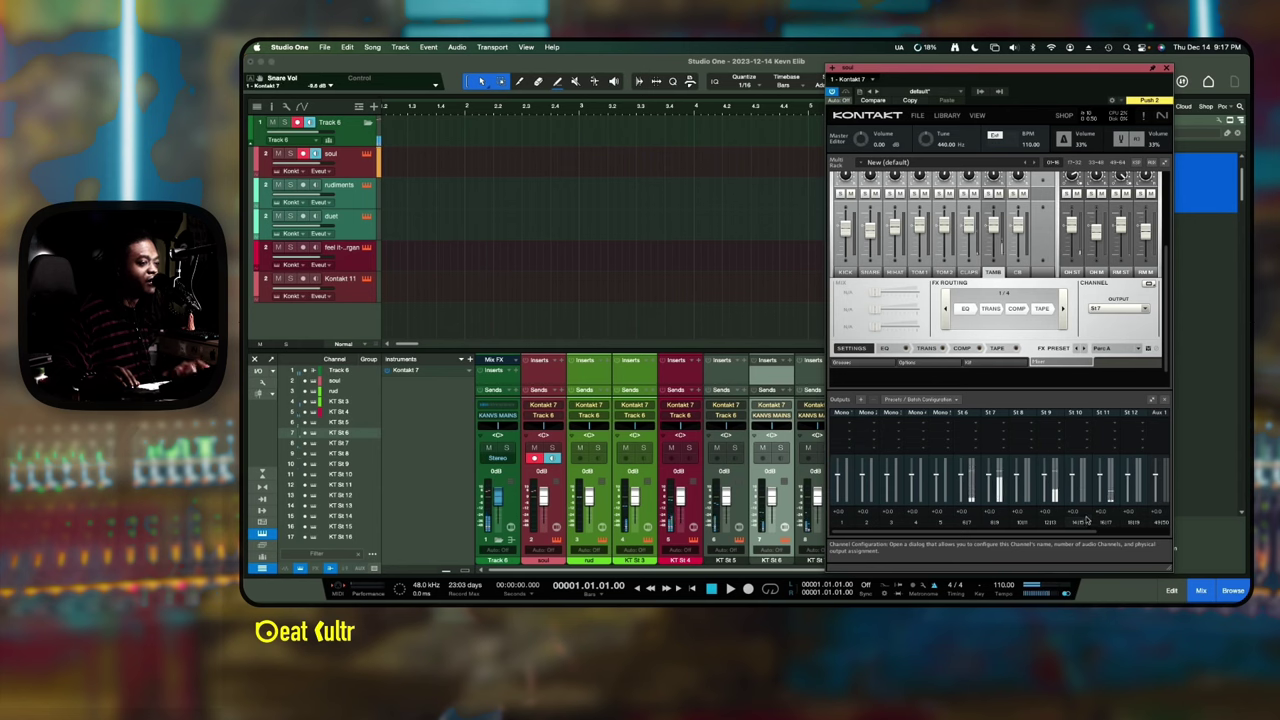
pyautogui.scroll(5, 1062, 352)
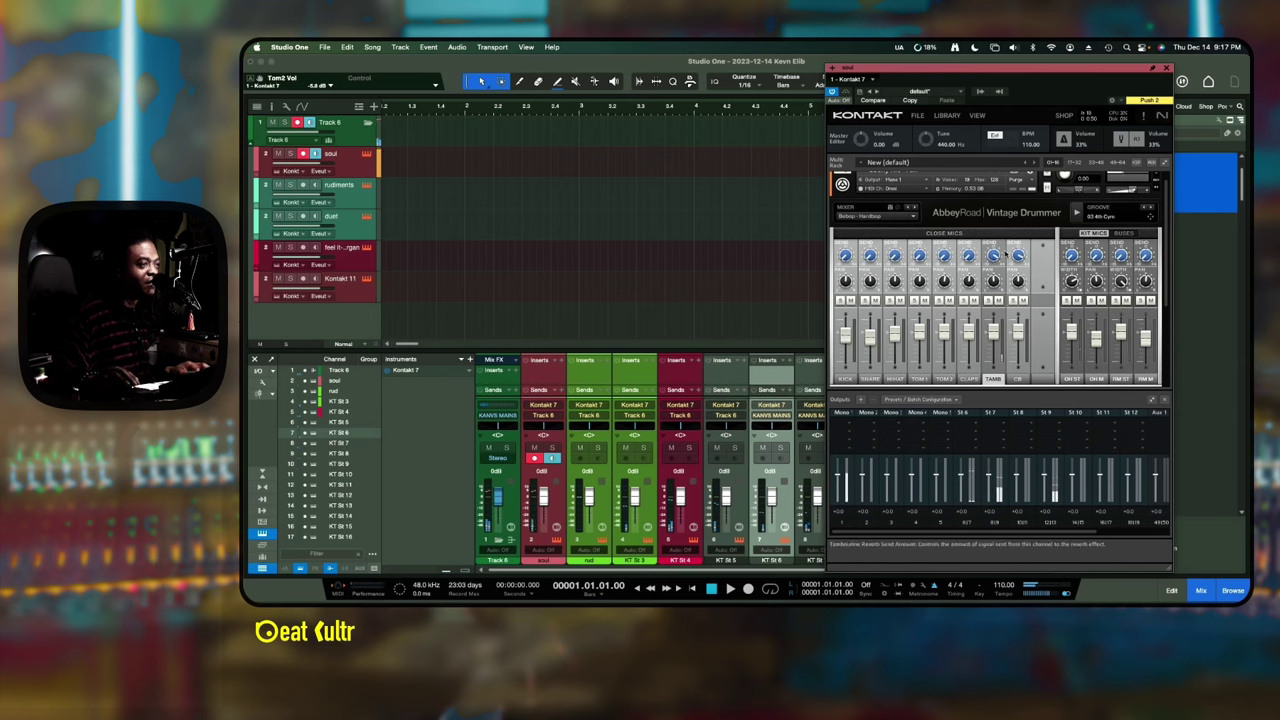
pyautogui.scroll(1, 1005, 264)
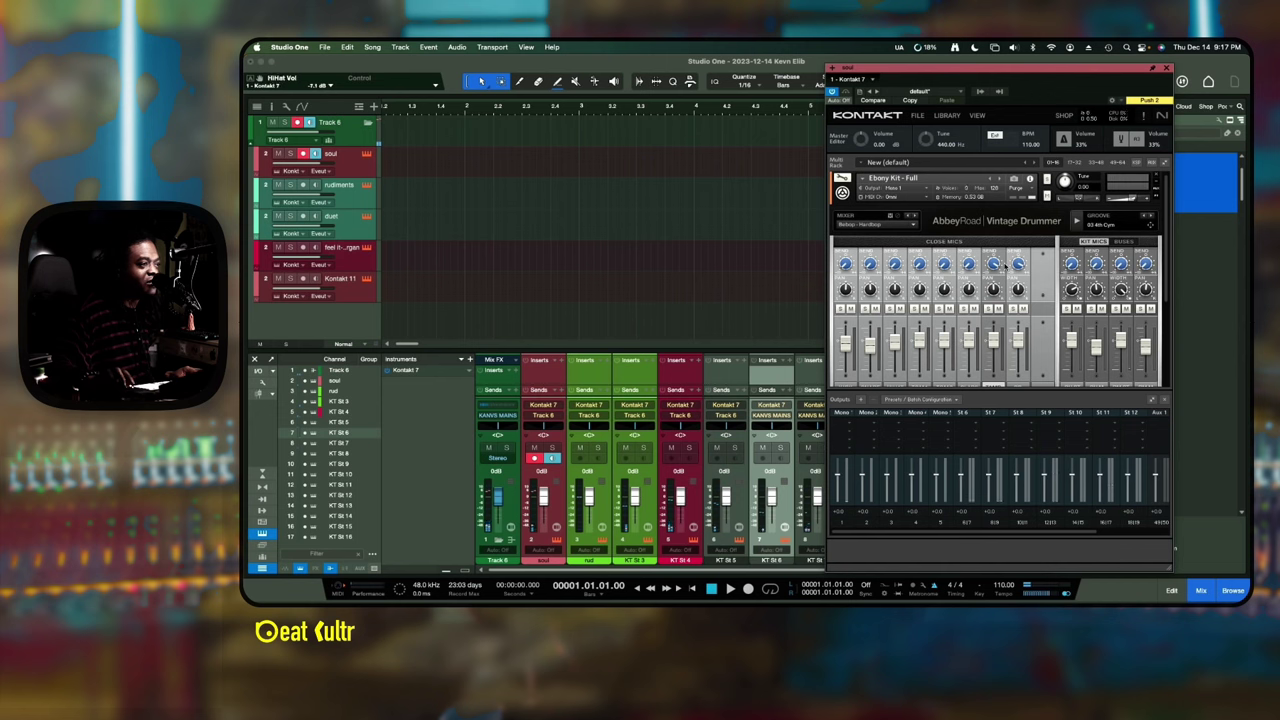
# - Check the output assignments of the kick and snare channels and shift the Kontakt window clear of the console
pyautogui.scroll(-1, 1005, 264)
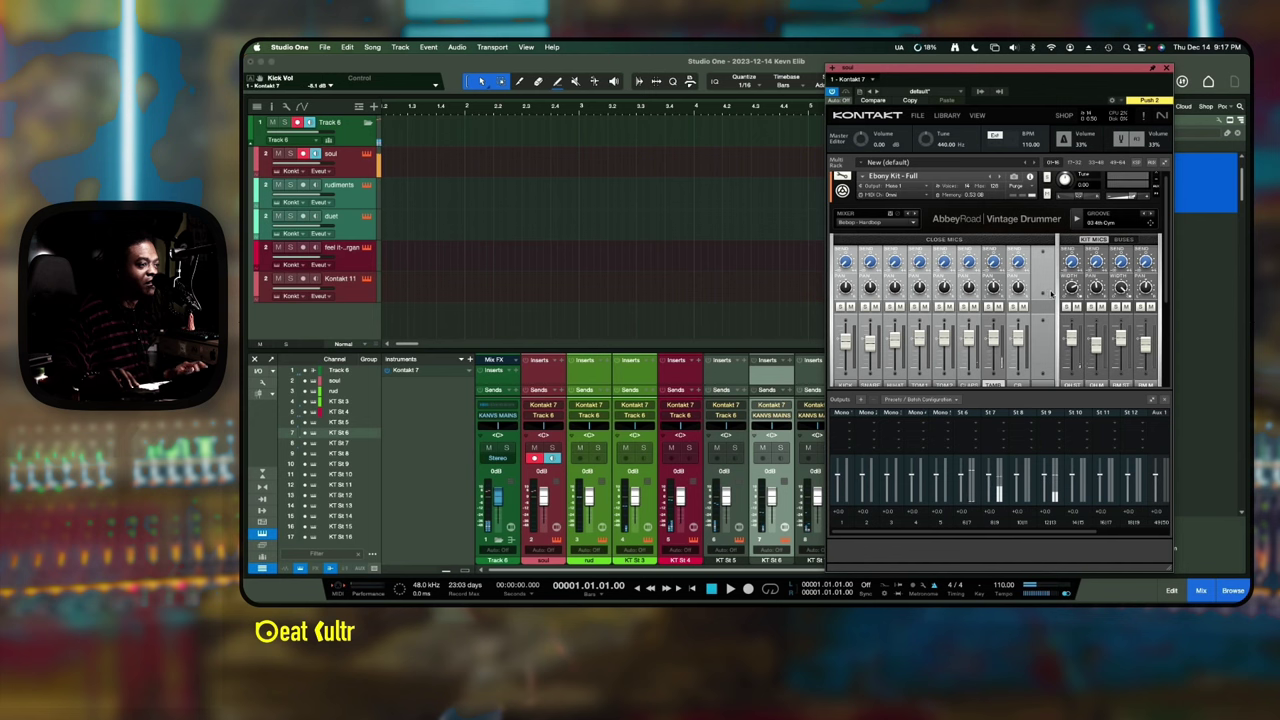
pyautogui.scroll(-2, 1052, 293)
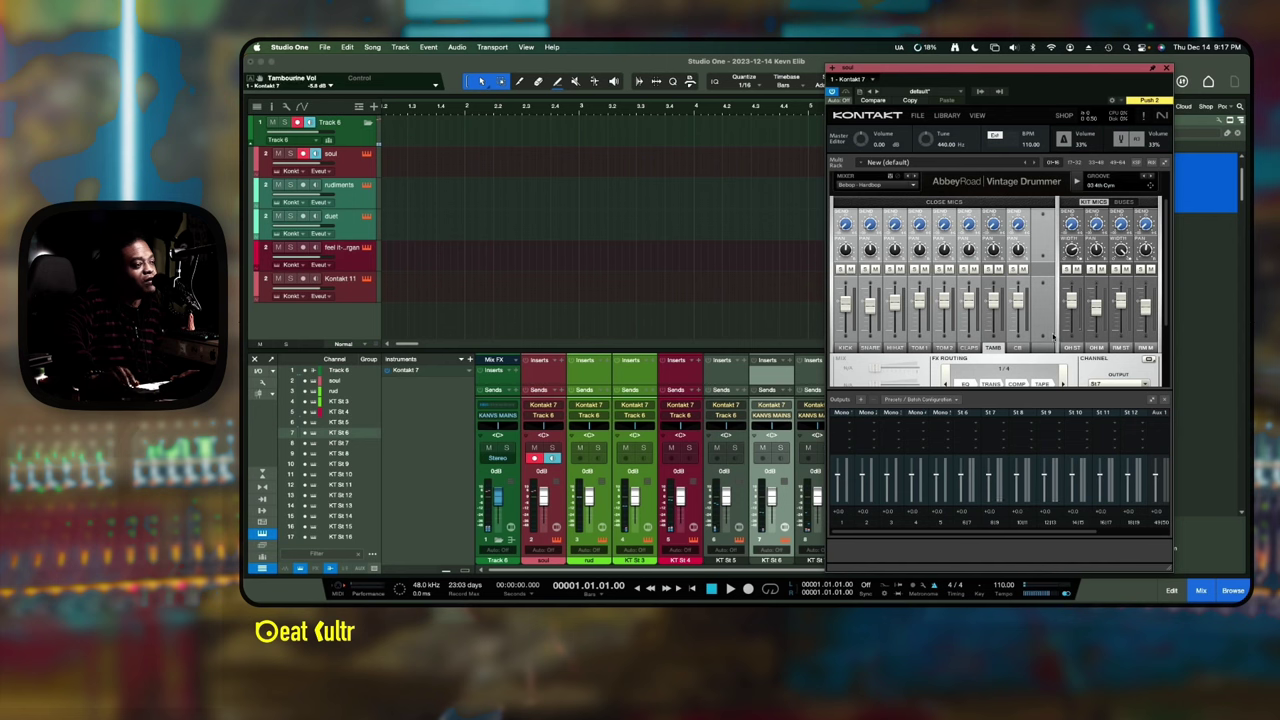
pyautogui.scroll(-3, 1049, 338)
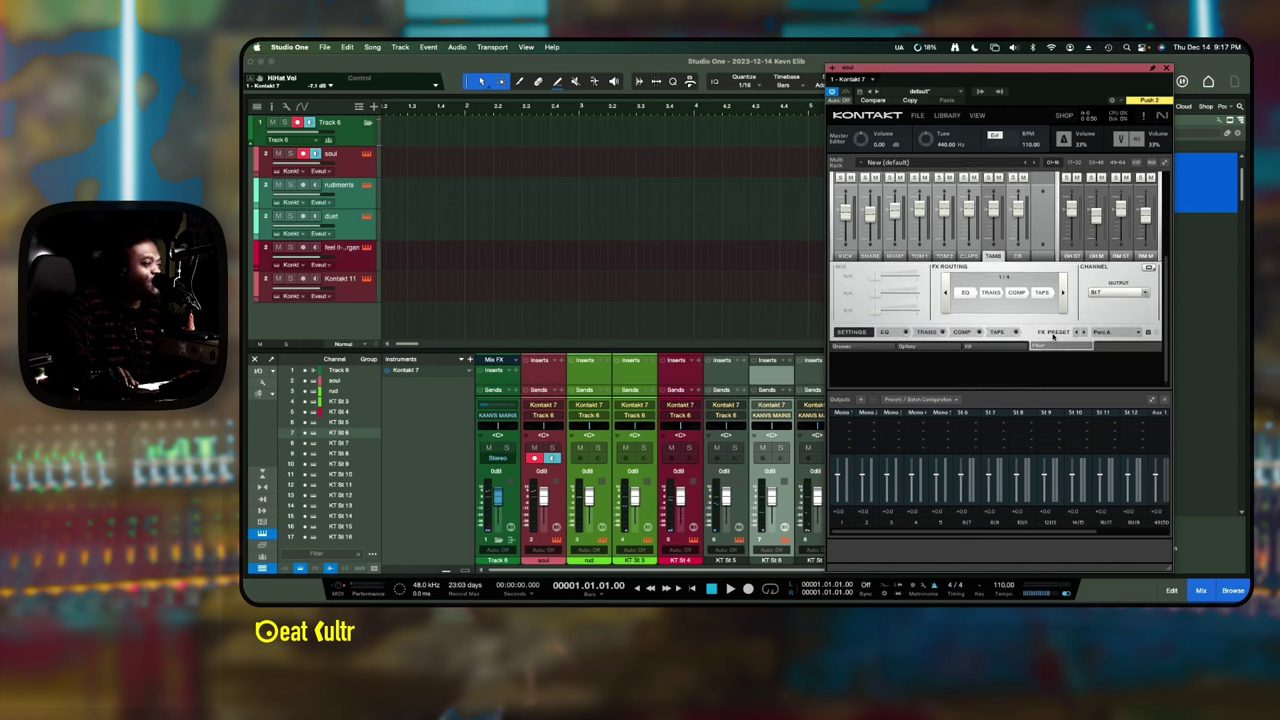
pyautogui.click(845, 260)
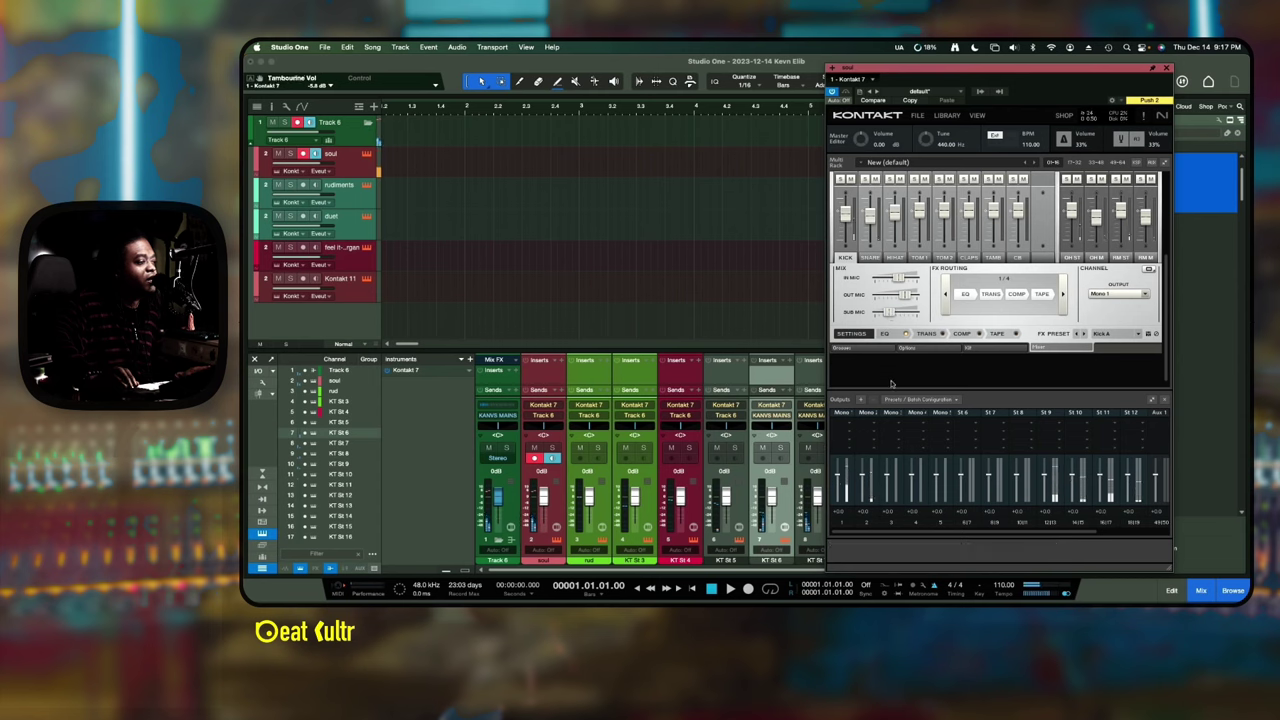
pyautogui.click(870, 258)
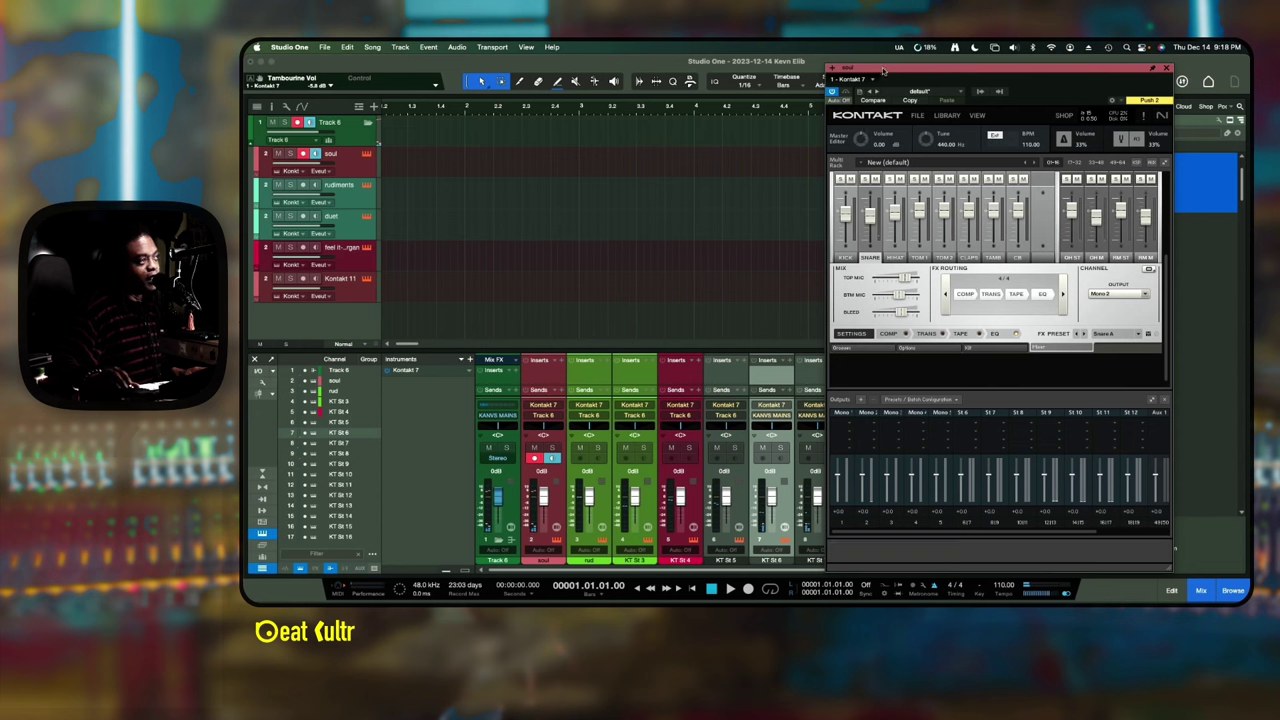
pyautogui.moveTo(885, 70); pyautogui.dragTo(951, 62)
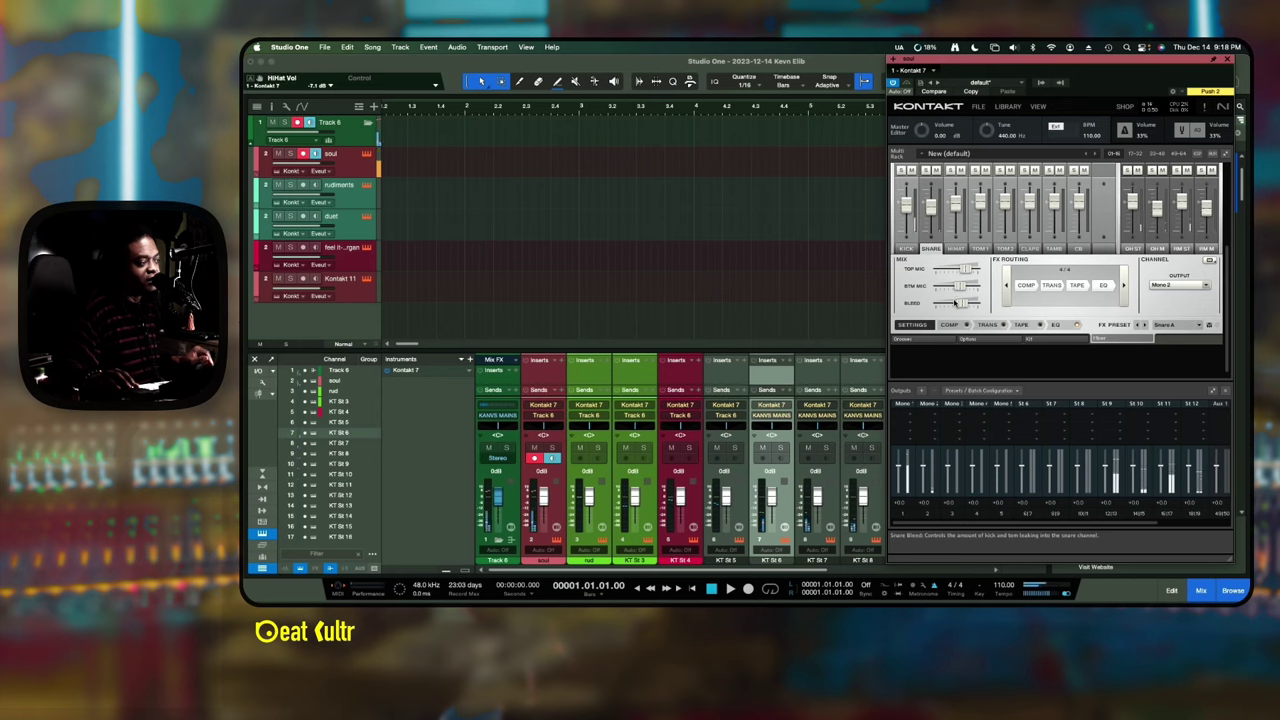
# - Rename the Kontakt mixer channels from soul through KT St 7 as kick, snr, hat, t1, t2, clps and tambCB
pyautogui.click(558, 503)
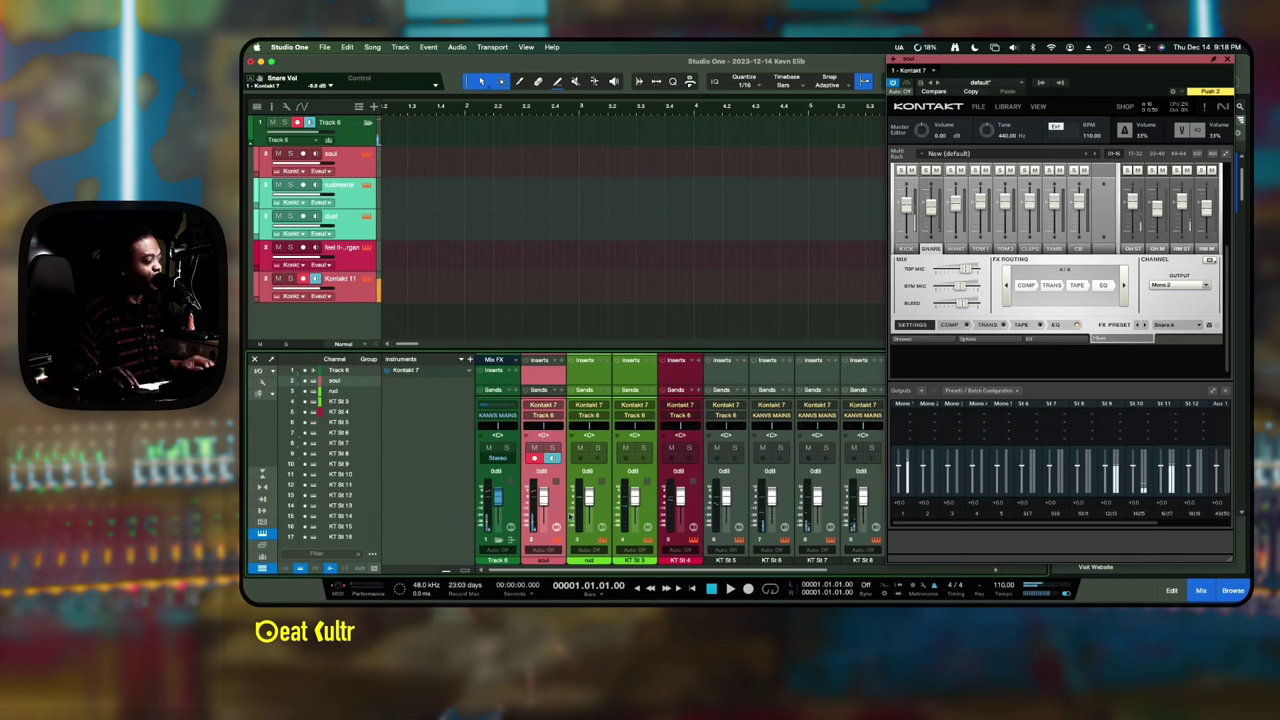
pyautogui.click(547, 563)
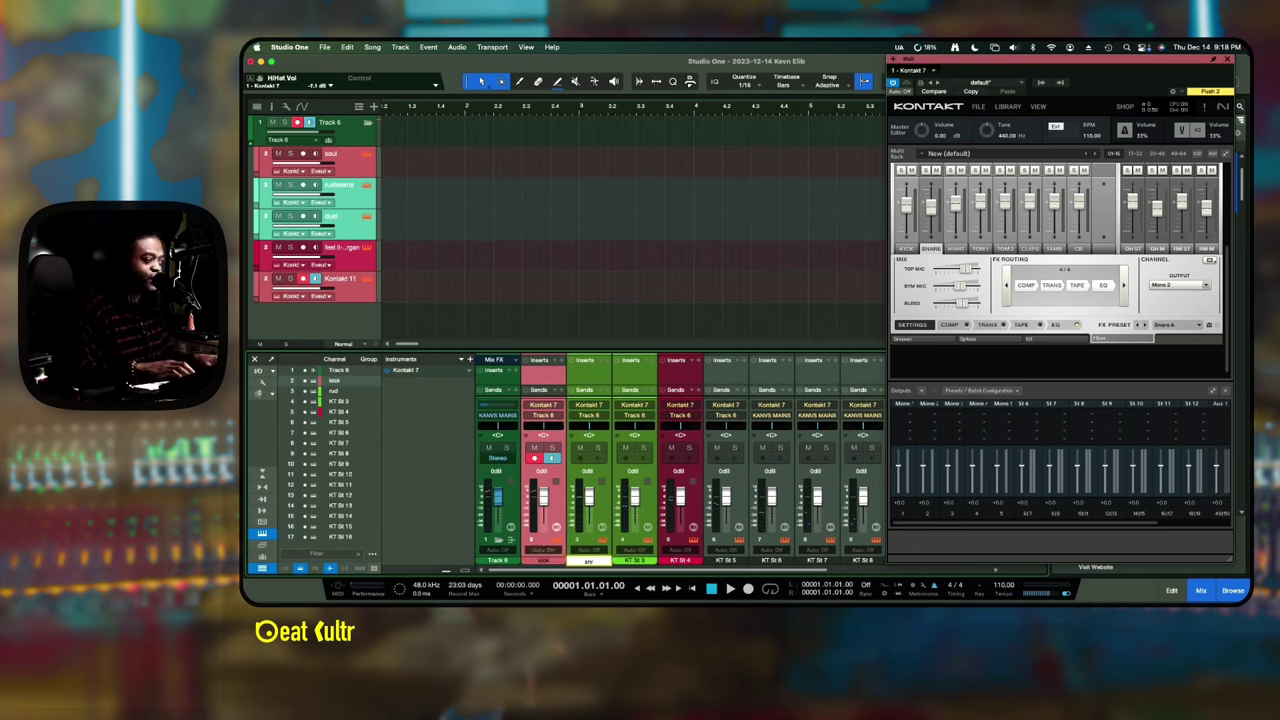
pyautogui.write('hat')
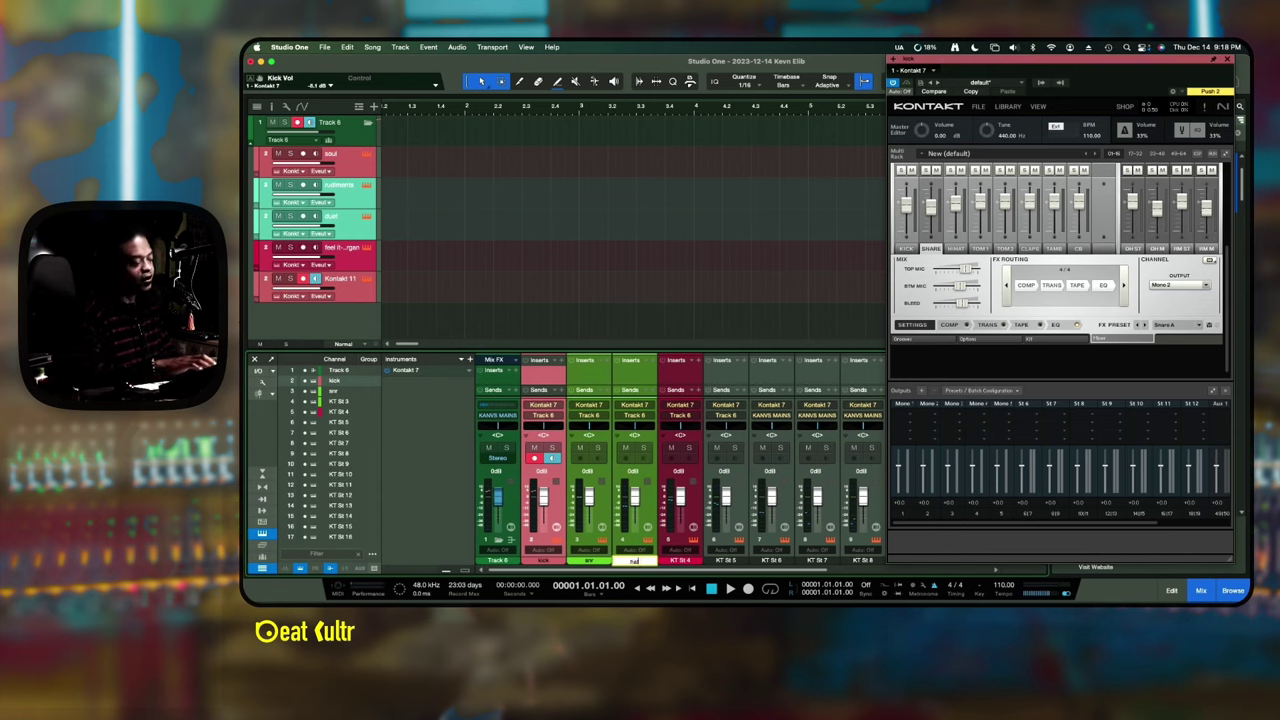
pyautogui.press('Tab')
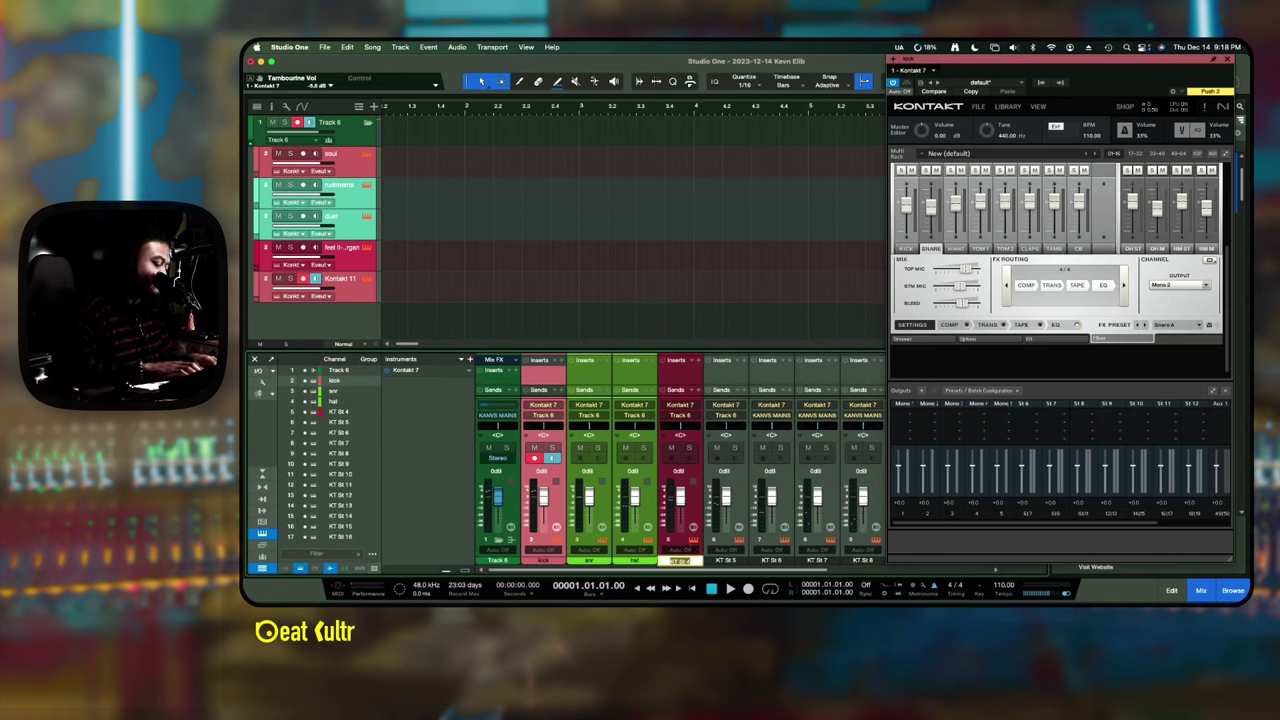
pyautogui.press('BackSpace')
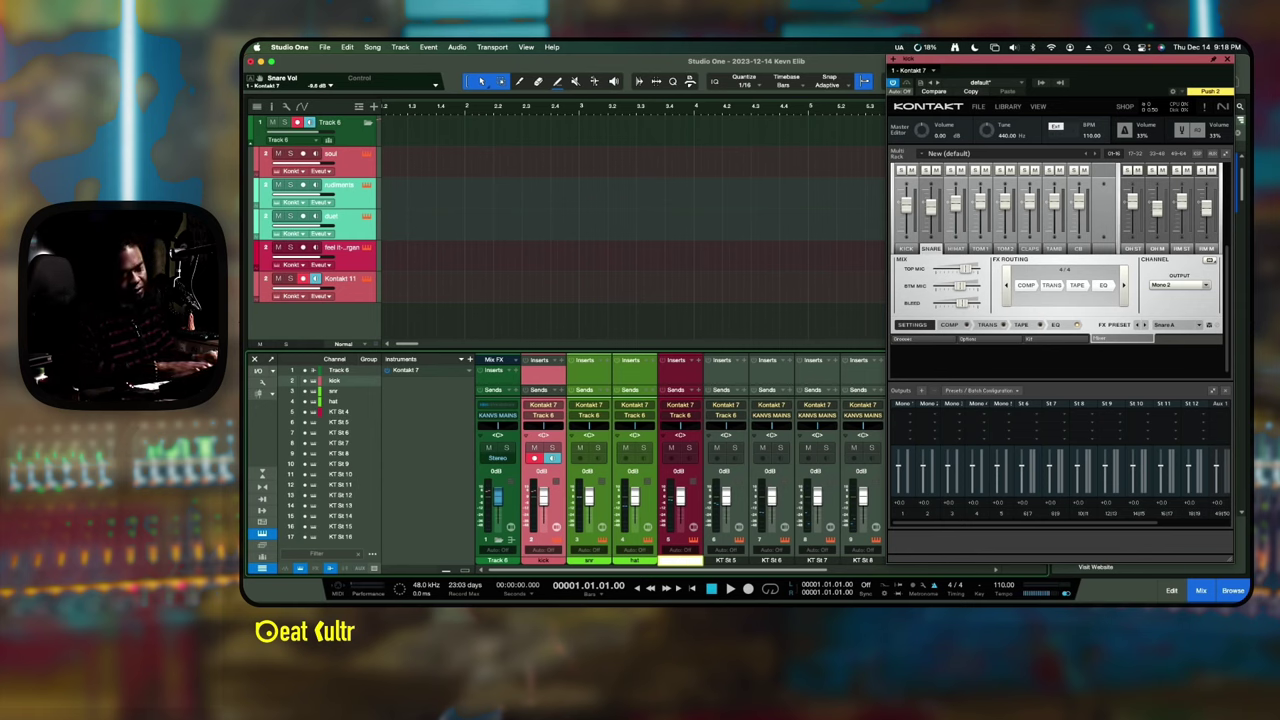
pyautogui.write('c')
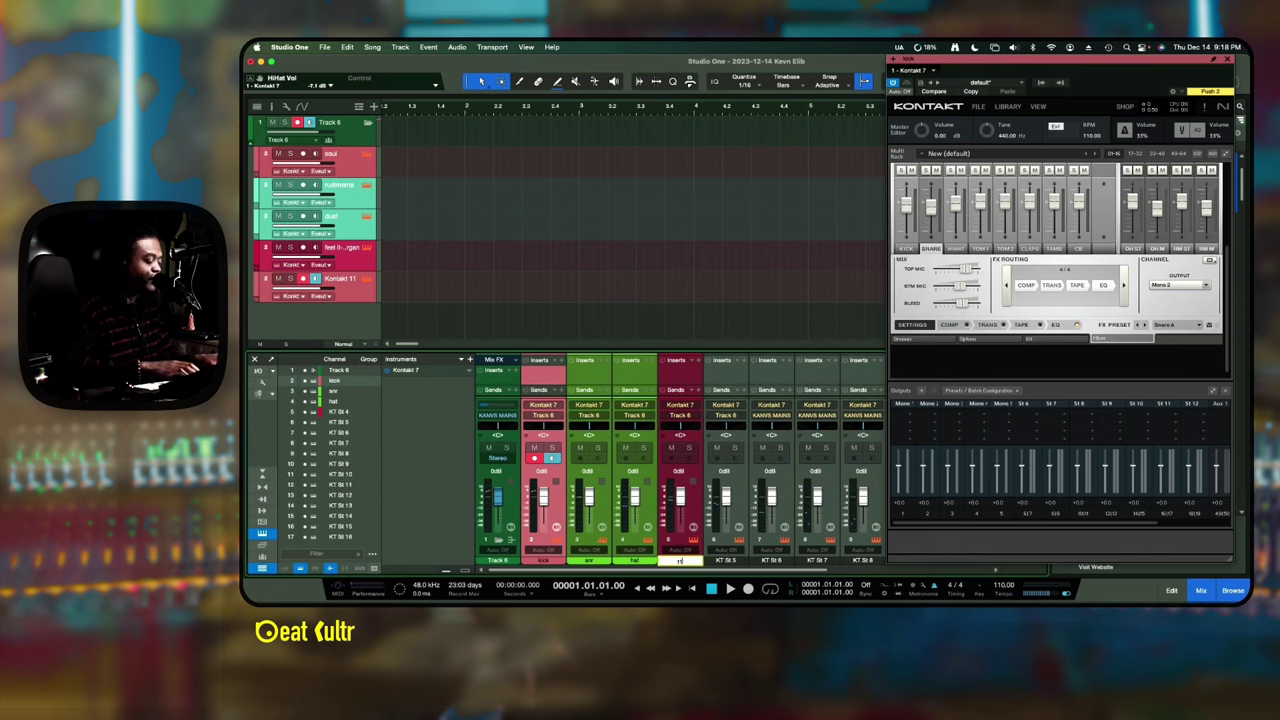
pyautogui.press('Tab')
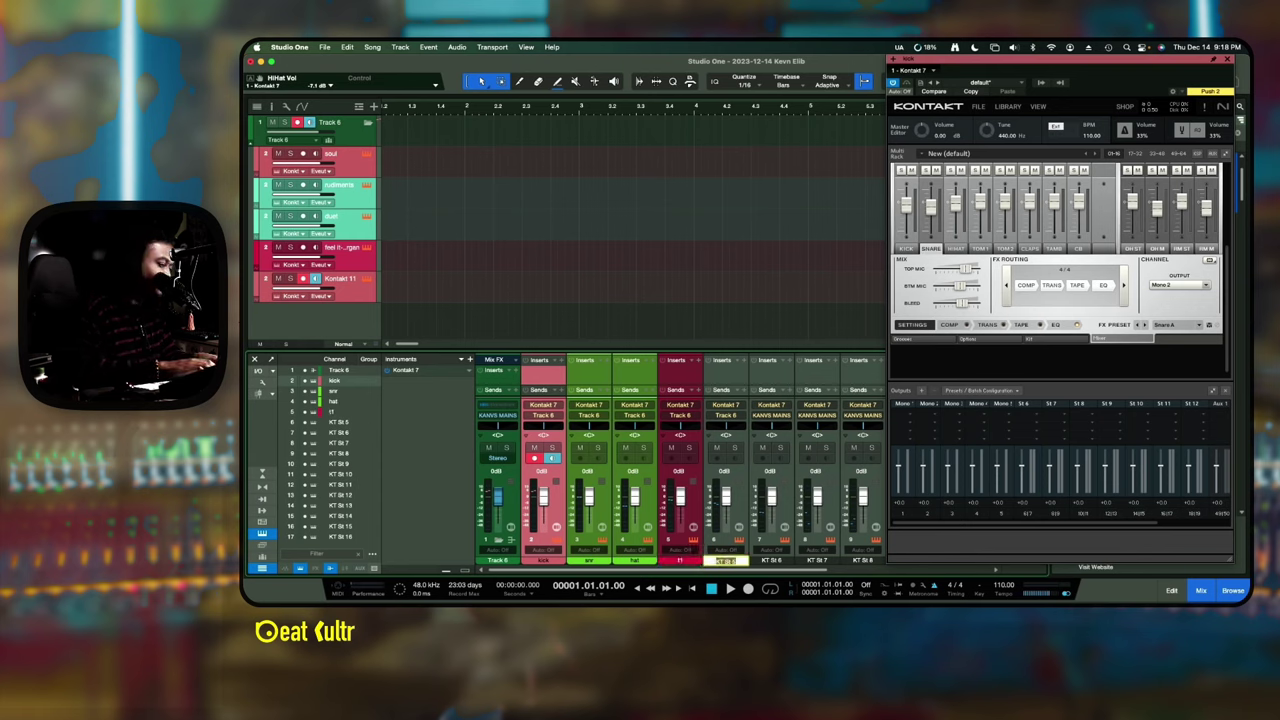
pyautogui.write('cl')
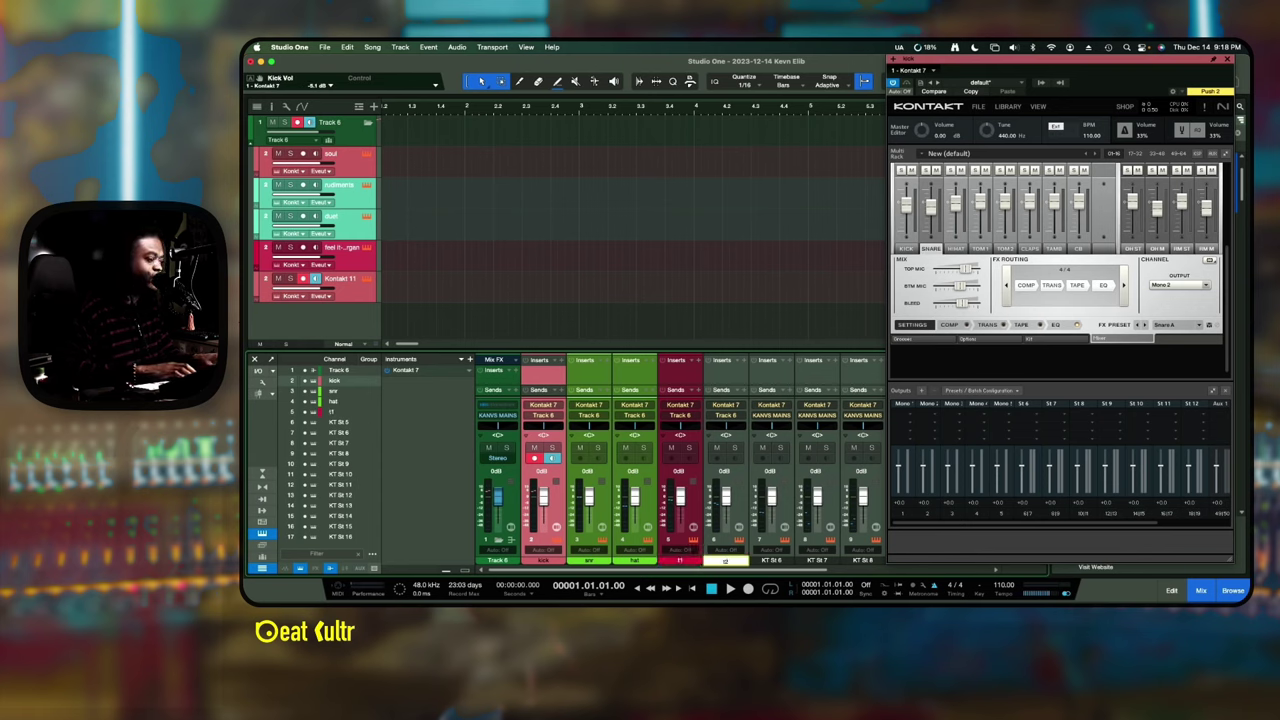
pyautogui.press('Tab')
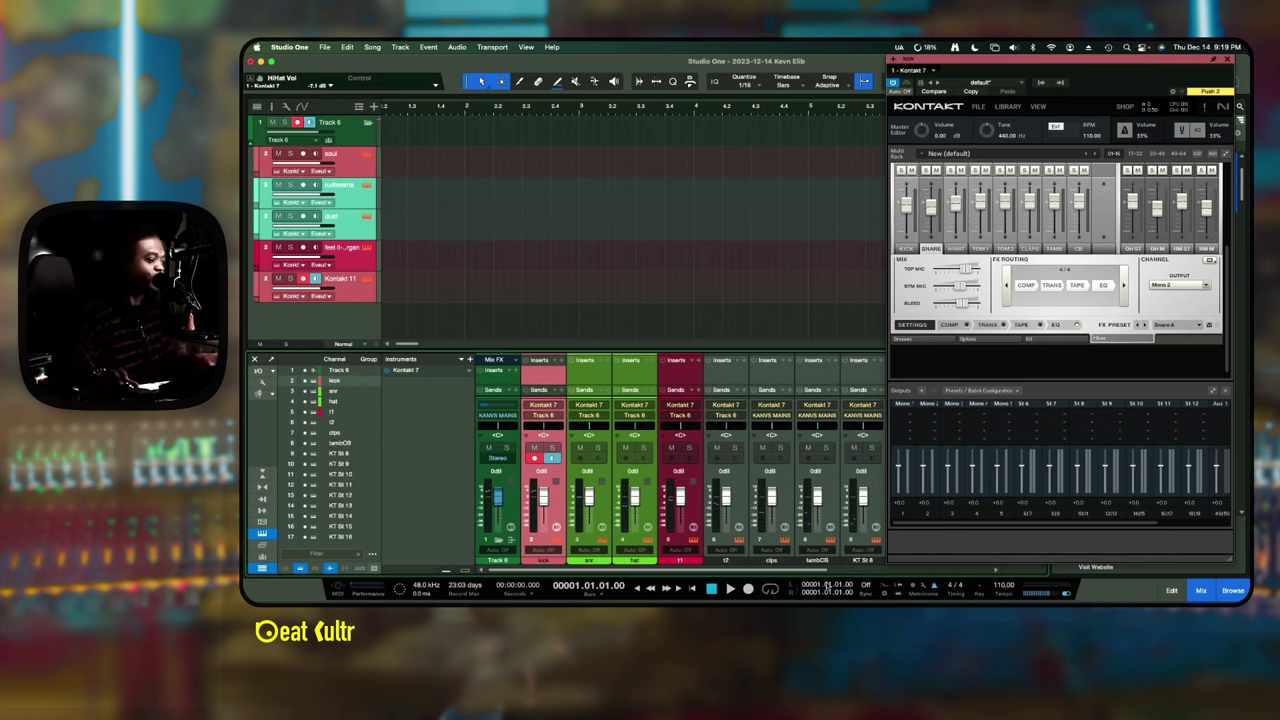
# - Shorten the tambCB channel's name to tamb and rename the neighbouring KT St 8 channel as CB
pyautogui.doubleClick(823, 562)
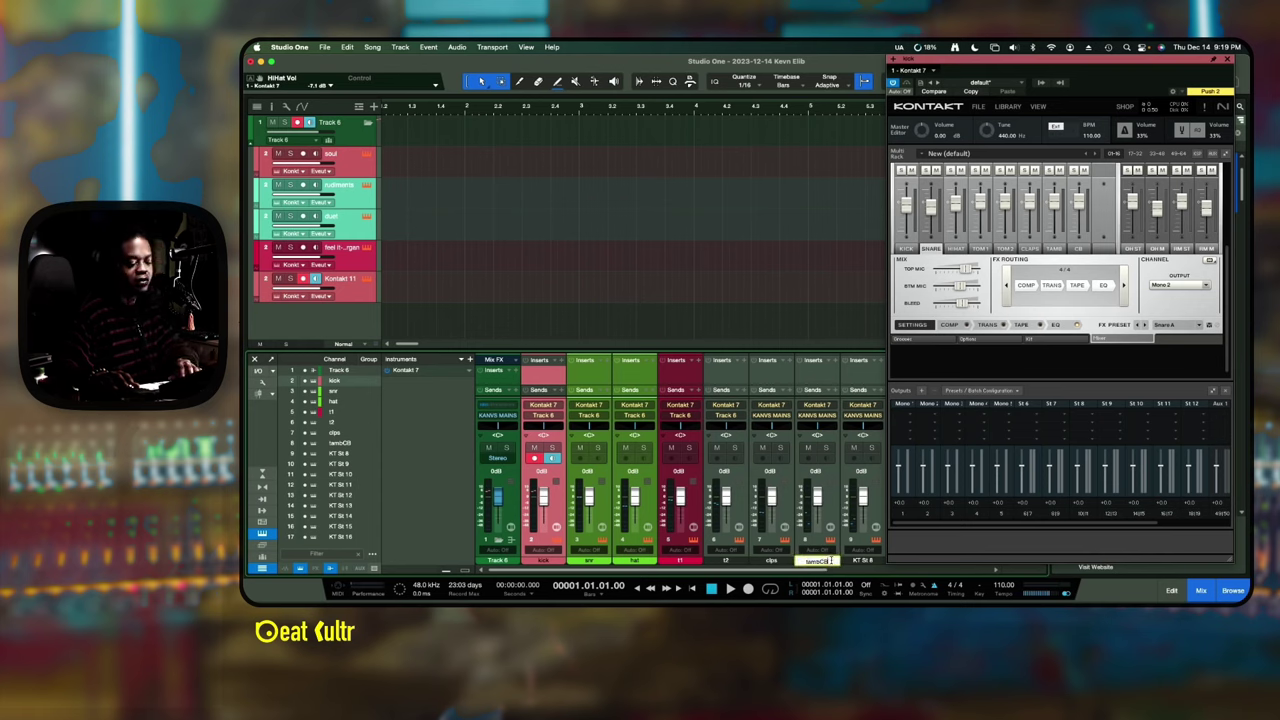
pyautogui.press('BackSpace')
pyautogui.press('BackSpace')
pyautogui.doubleClick(862, 562)
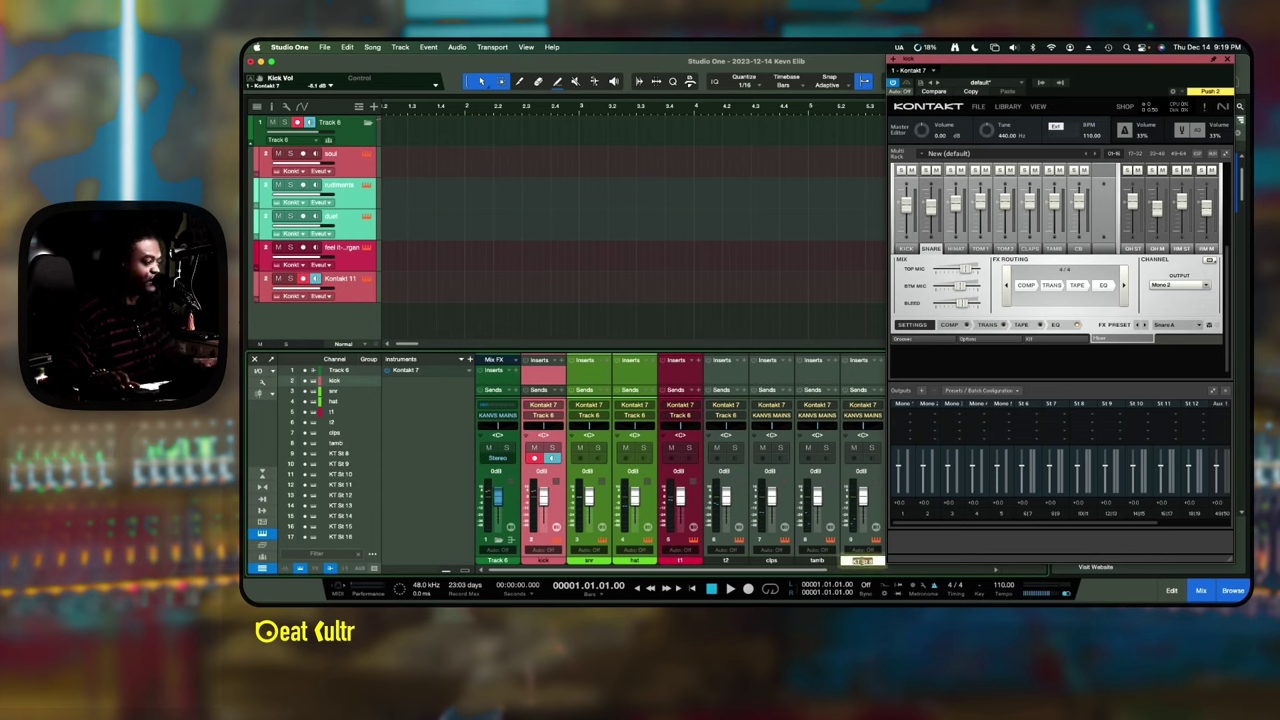
pyautogui.write('C8')
pyautogui.press('Return')
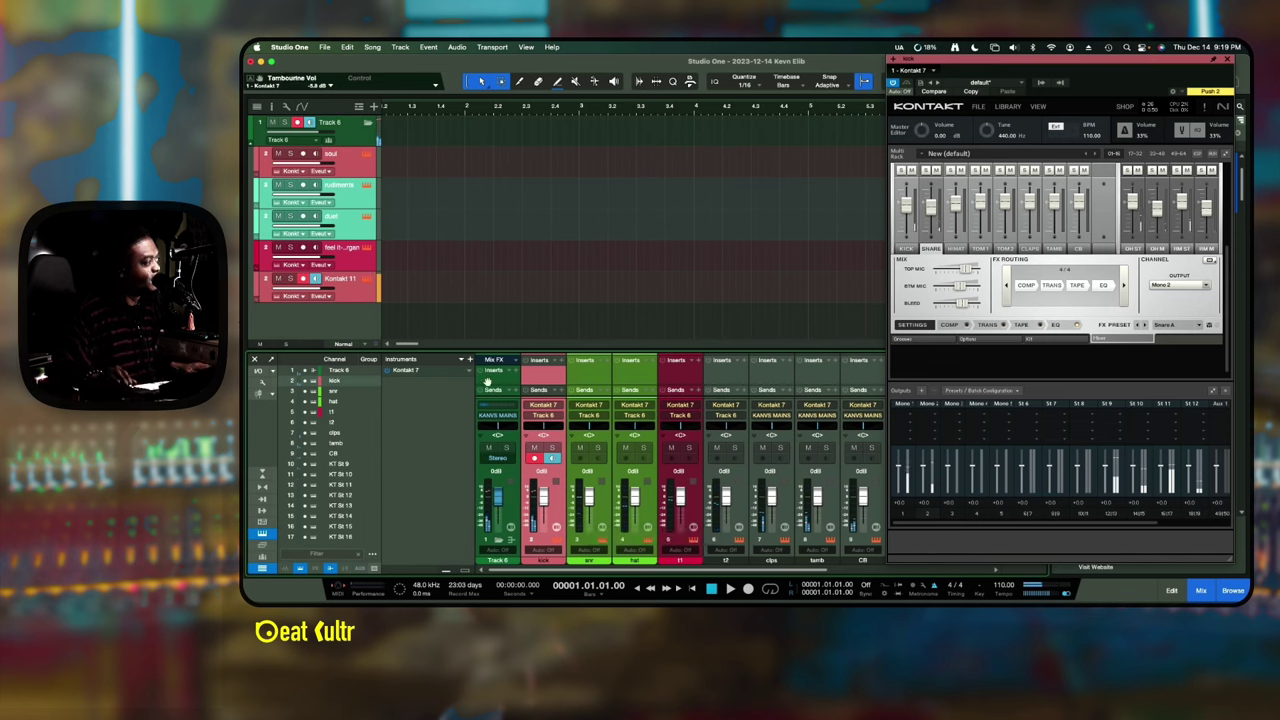
# - Delete the soul, rudiments, duet and feel it organ tracks from the arrangement and select the remaining Kontakt 11 track
pyautogui.click(352, 263)
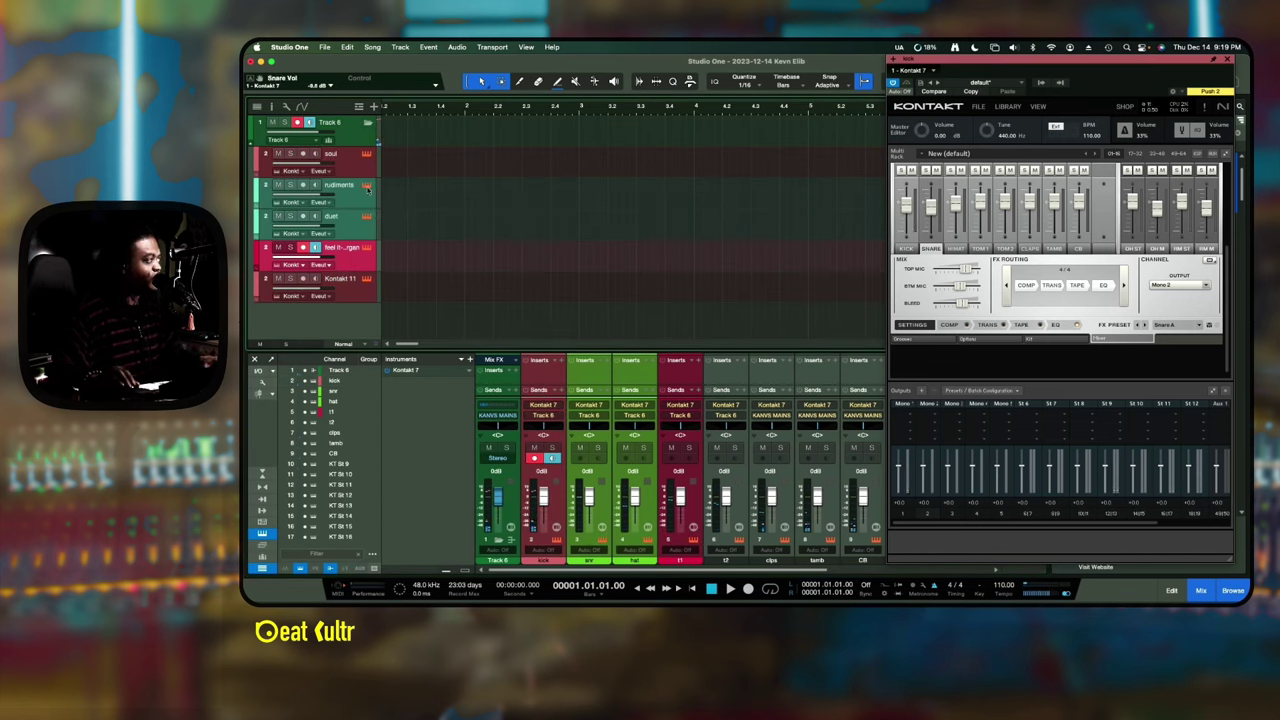
pyautogui.keyDown('shift'); pyautogui.click(359, 167); pyautogui.keyUp('shift')
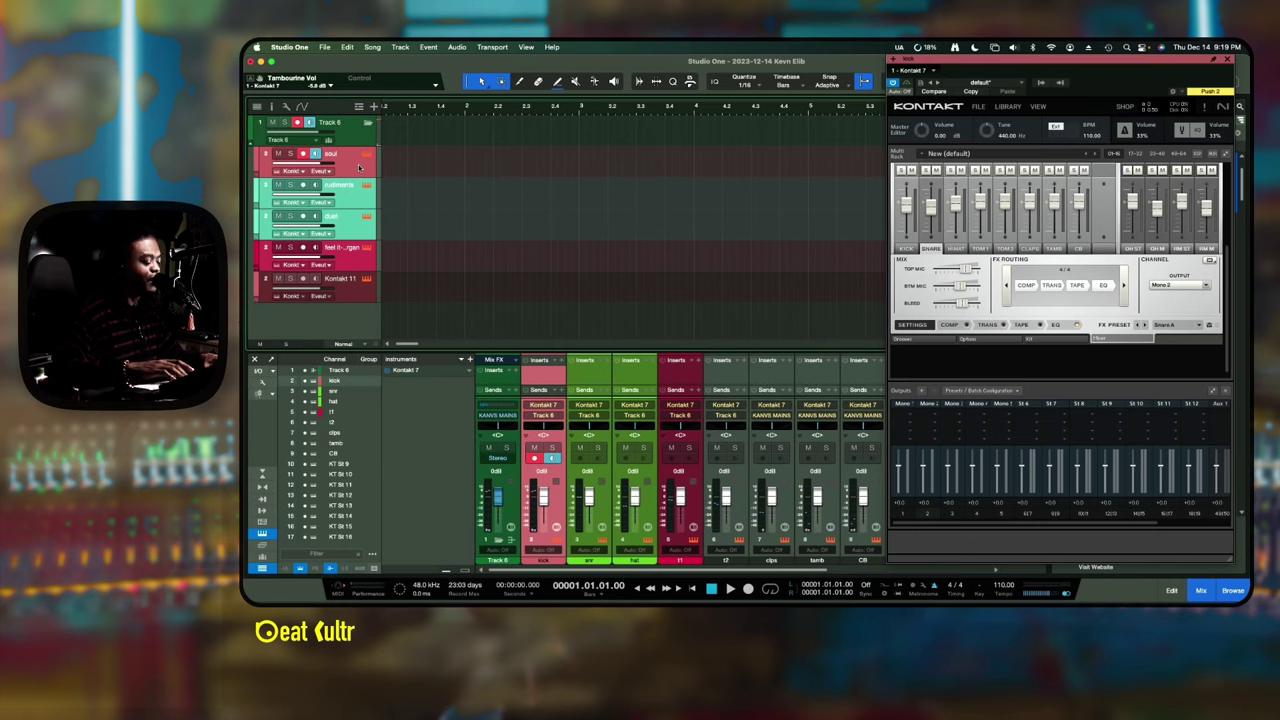
pyautogui.press('Delete')
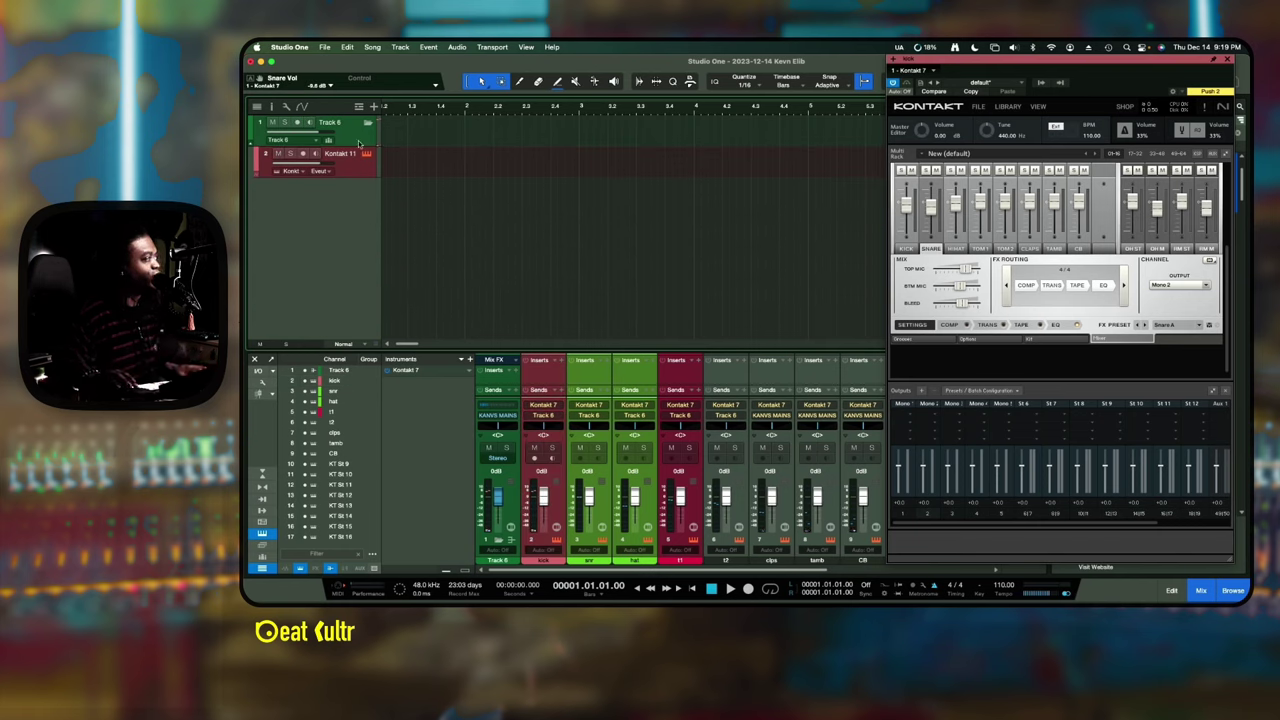
pyautogui.click(358, 143)
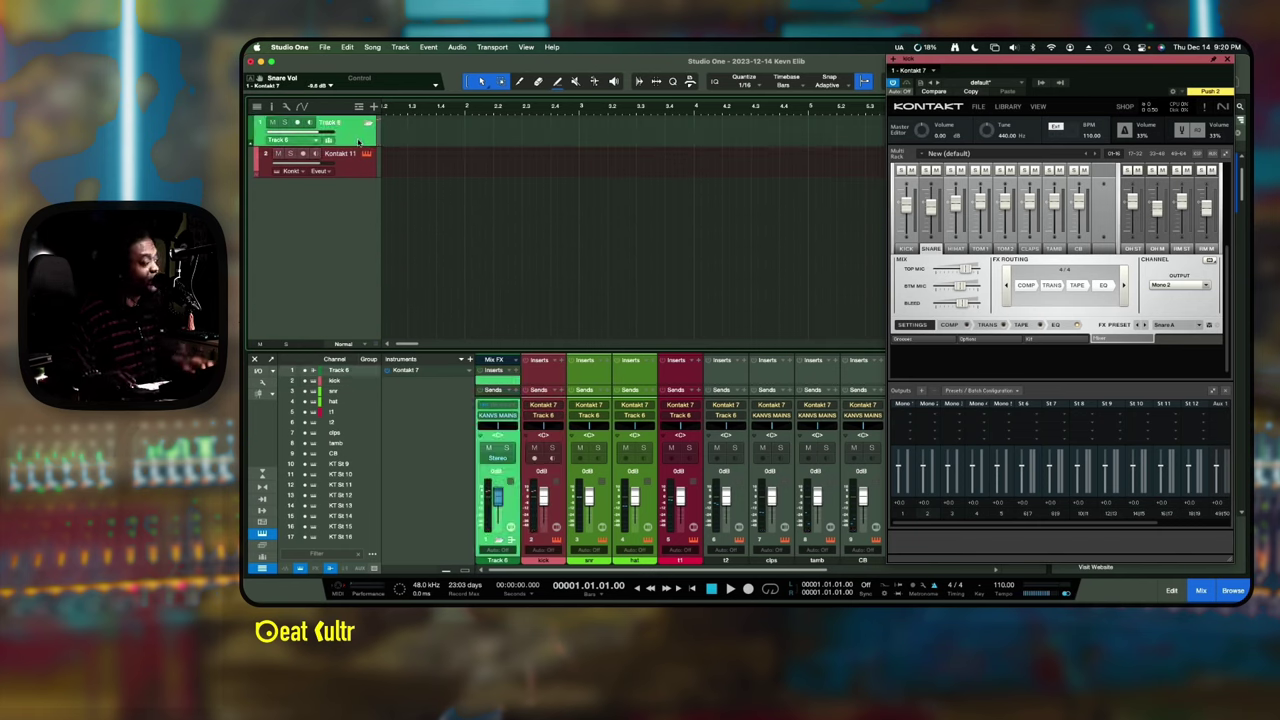
pyautogui.keyDown('shift'); pyautogui.click(362, 176); pyautogui.keyUp('shift')
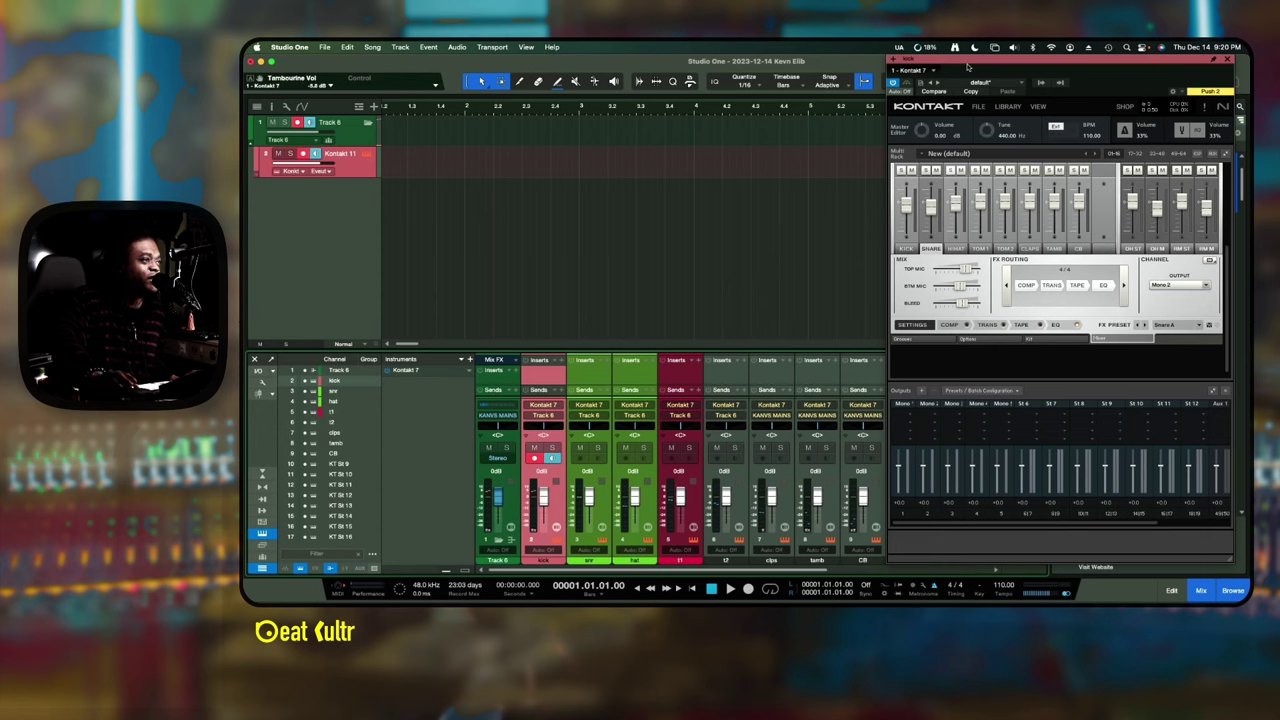
# - Run Kontakt's batch function splitting instruments on the first output channel to individual outputs, accepting the merge of group outputs
pyautogui.press('F5')
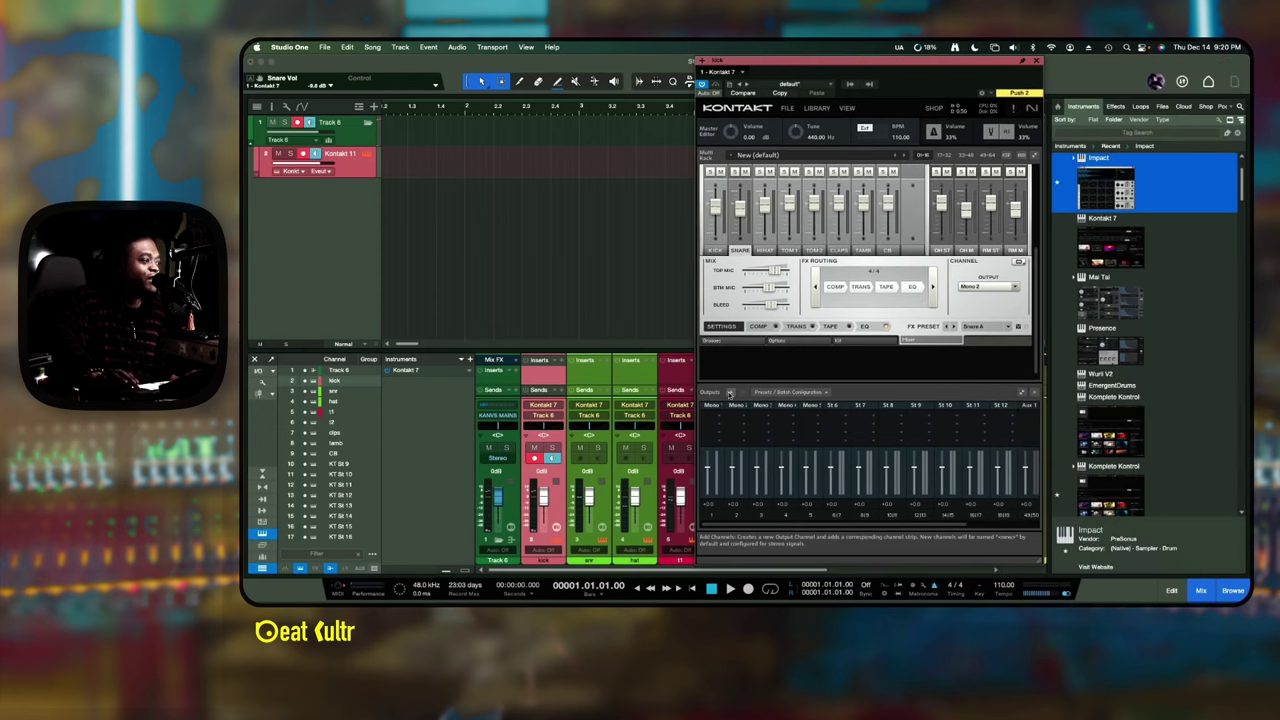
pyautogui.click(790, 392)
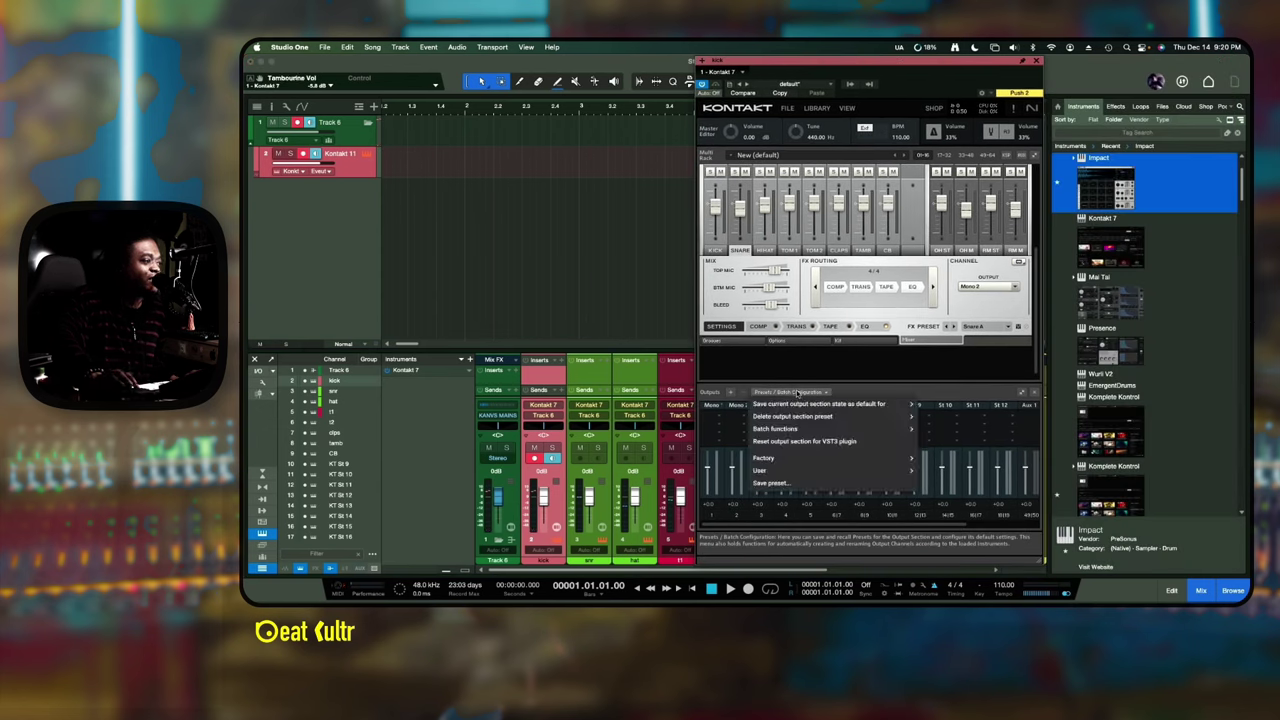
pyautogui.moveTo(810, 416)
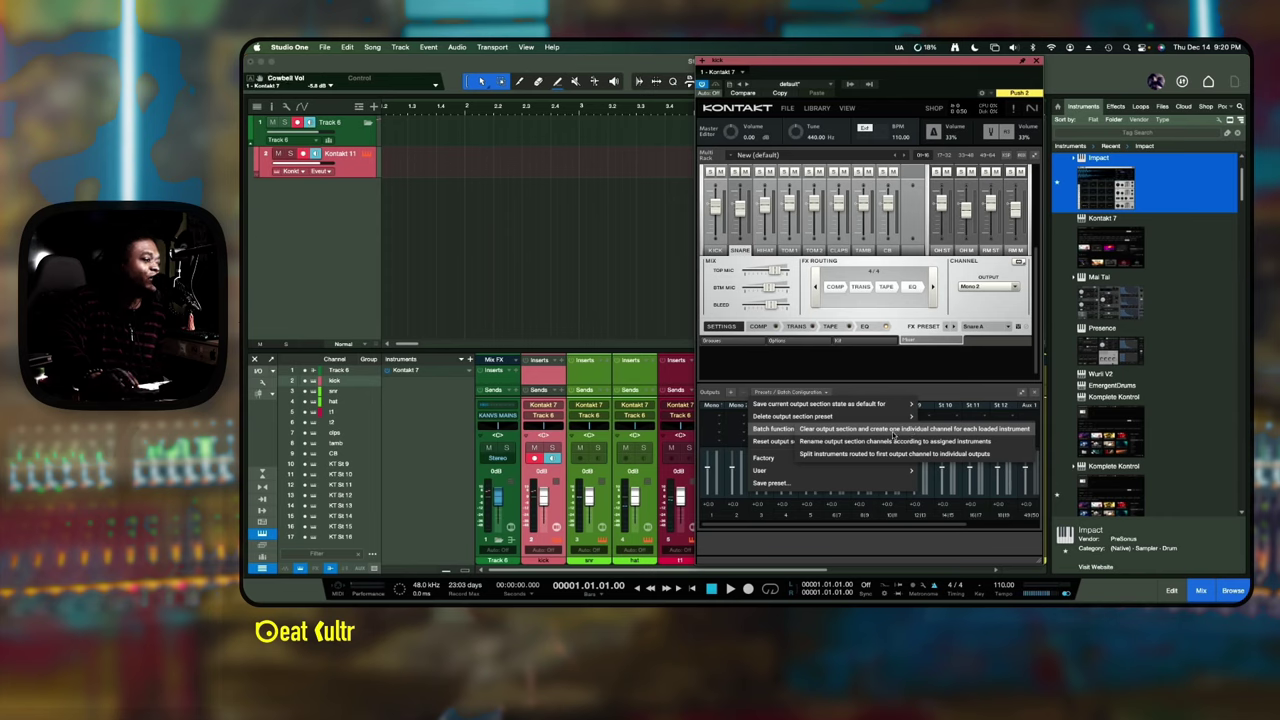
pyautogui.click(963, 456)
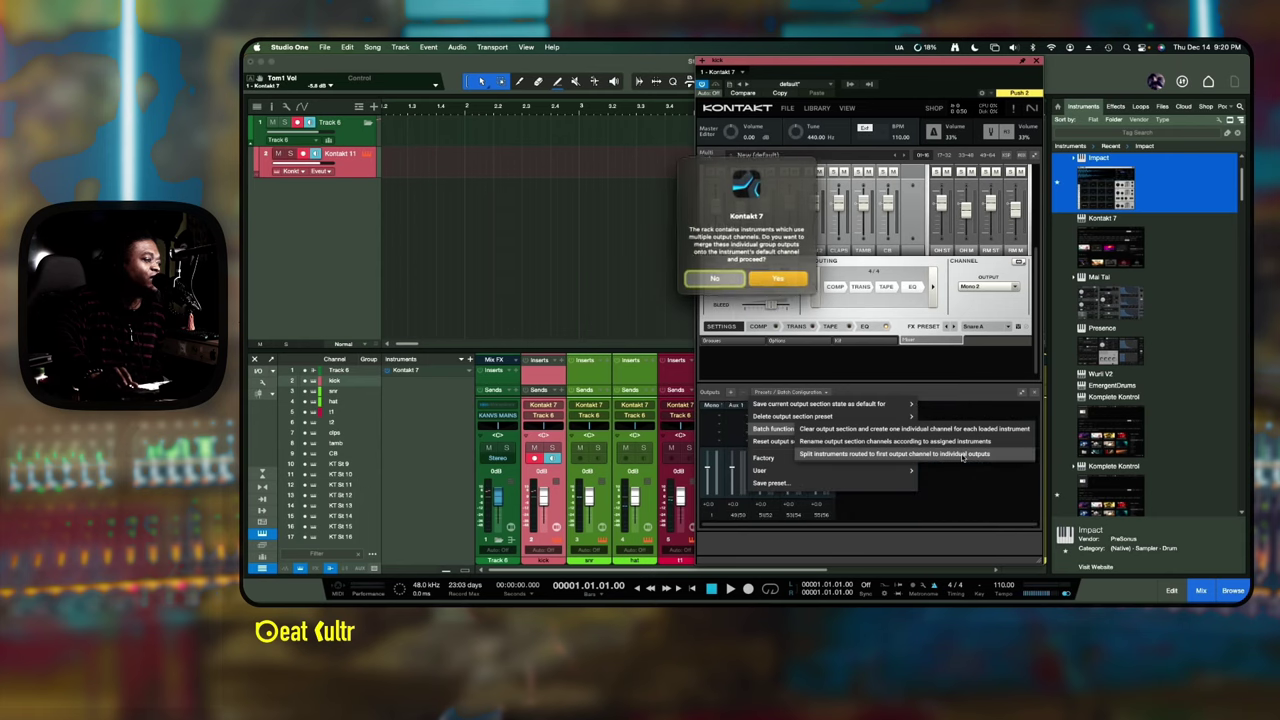
pyautogui.click(776, 279)
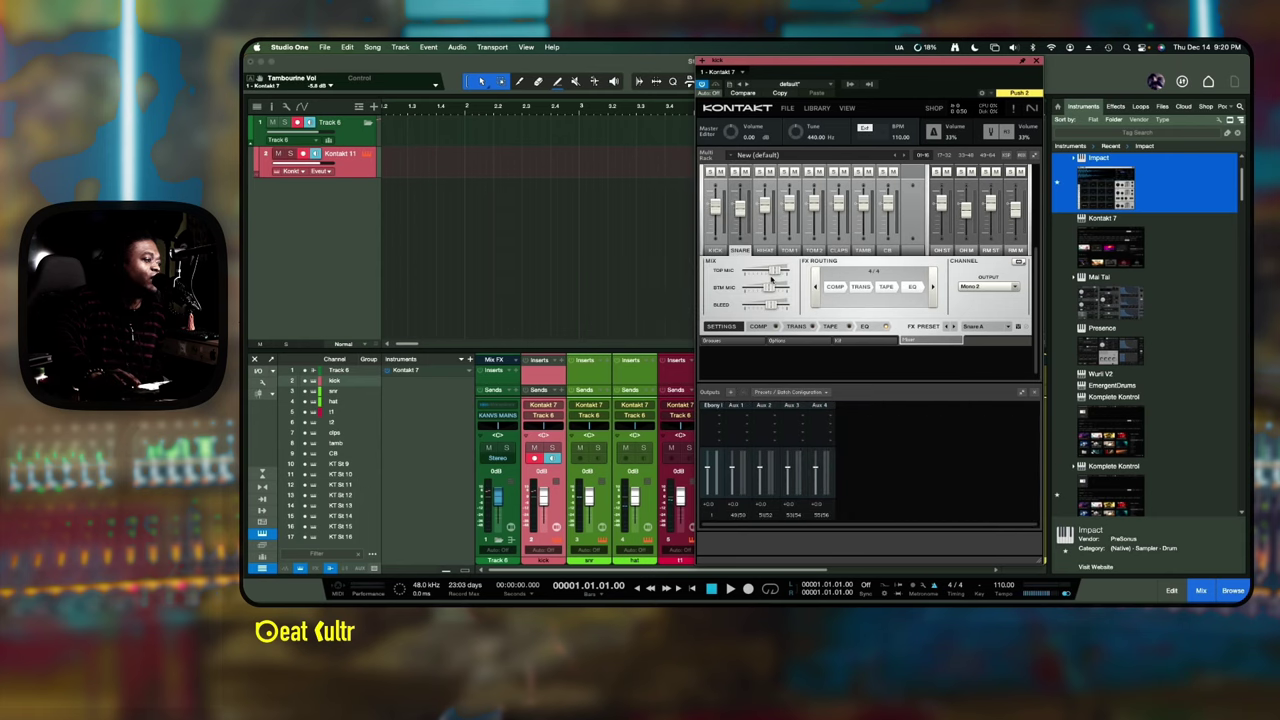
# - Clear the output section with the batch function that creates one individual channel for each loaded instrument
pyautogui.click(787, 393)
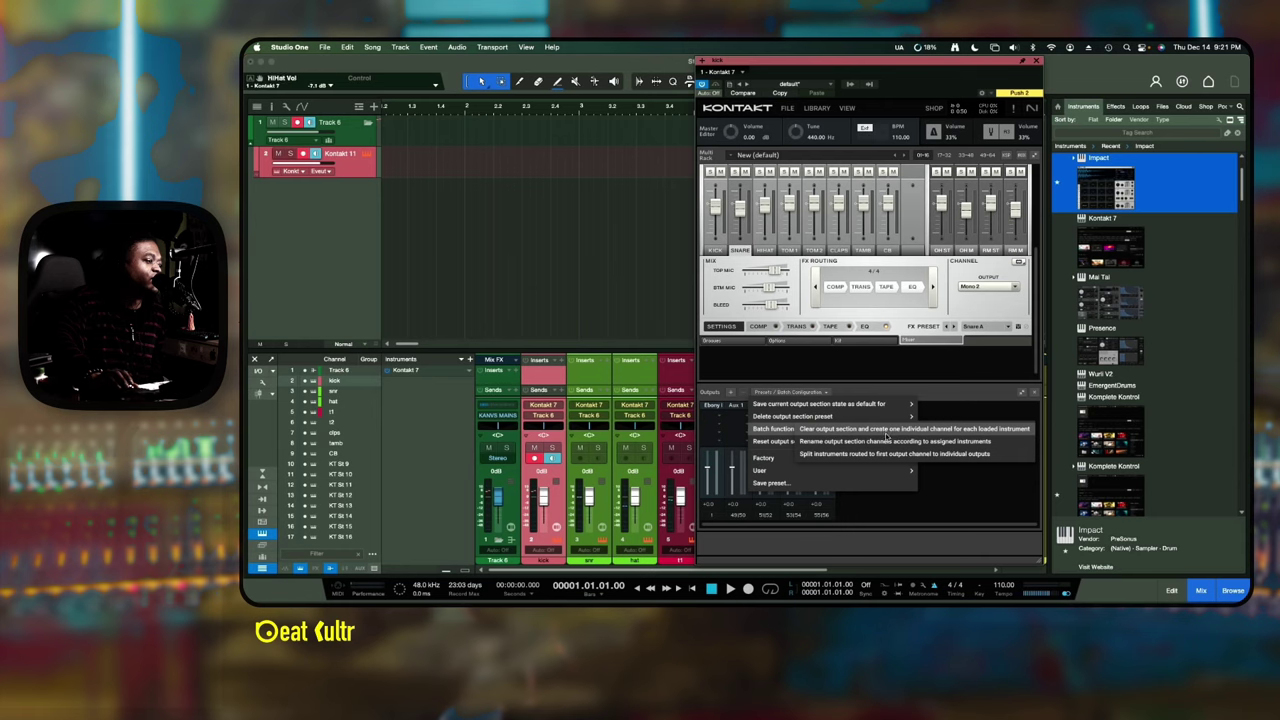
pyautogui.click(886, 429)
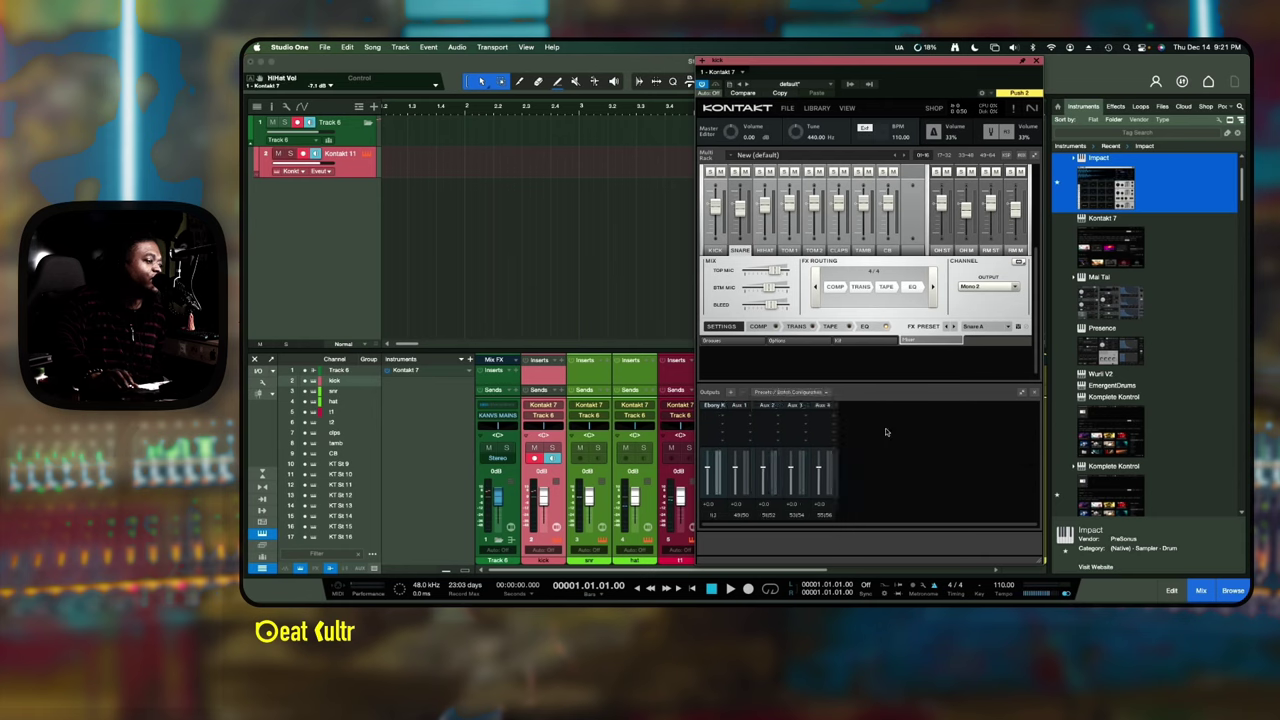
pyautogui.click(787, 394)
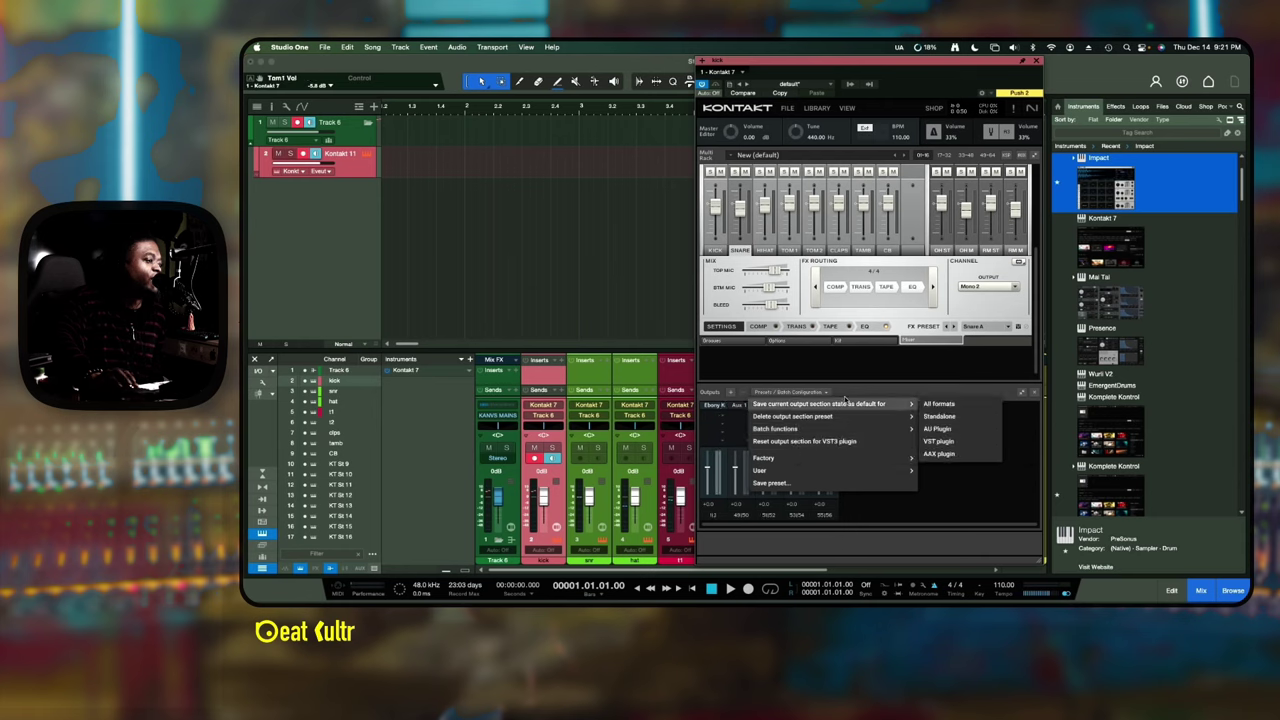
pyautogui.click(974, 495)
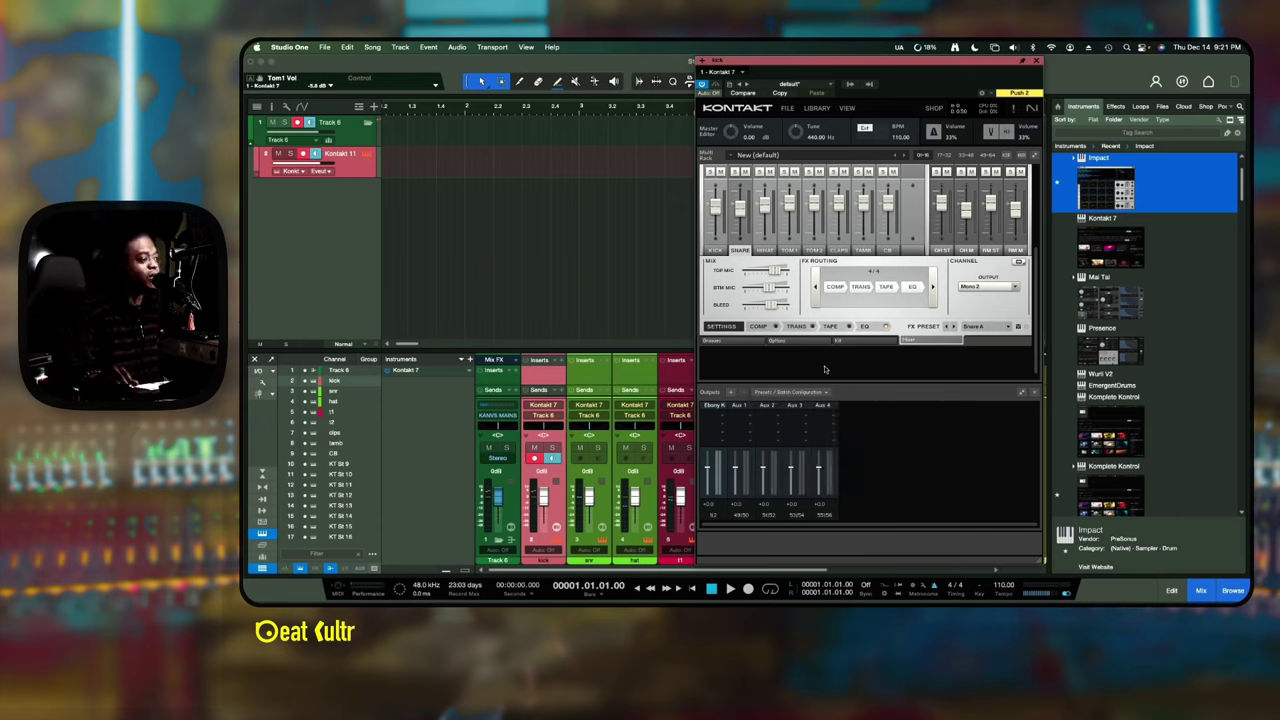
# - Create 12 stereo Kontakt outputs with ascending assignment starting at host output KT St 1 [1], deleting the existing channels
pyautogui.click(731, 392)
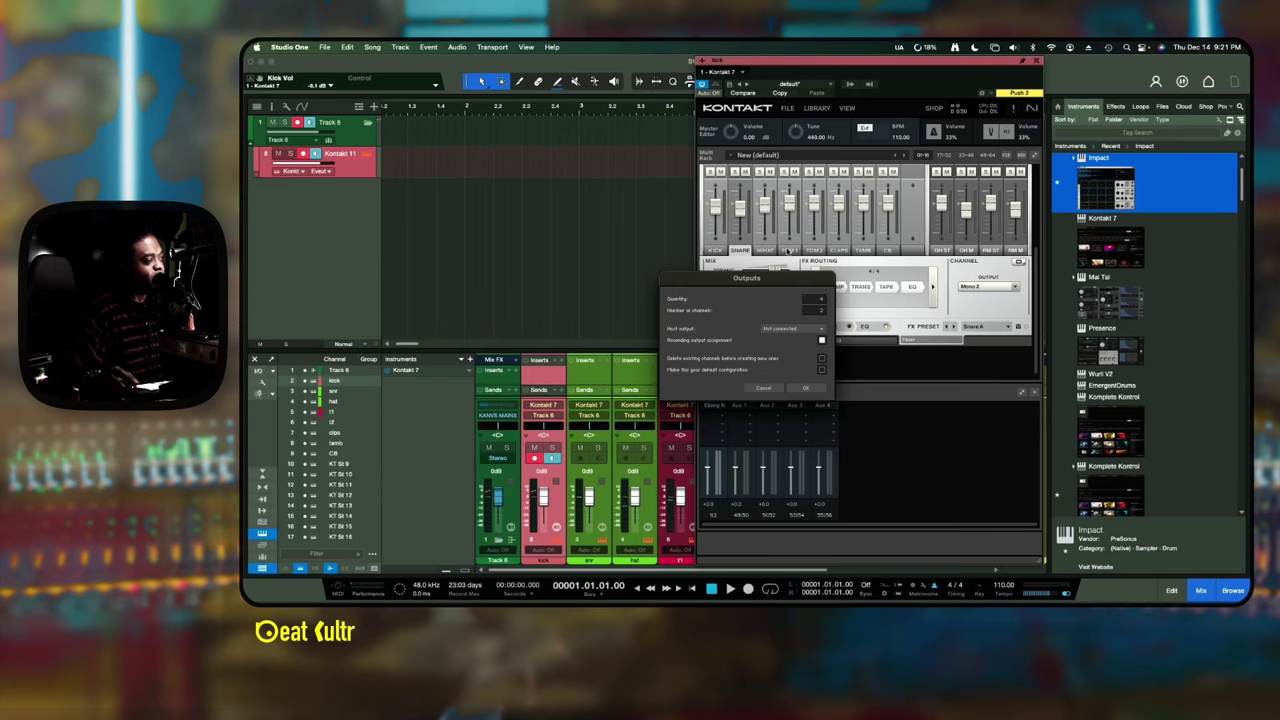
pyautogui.click(805, 329)
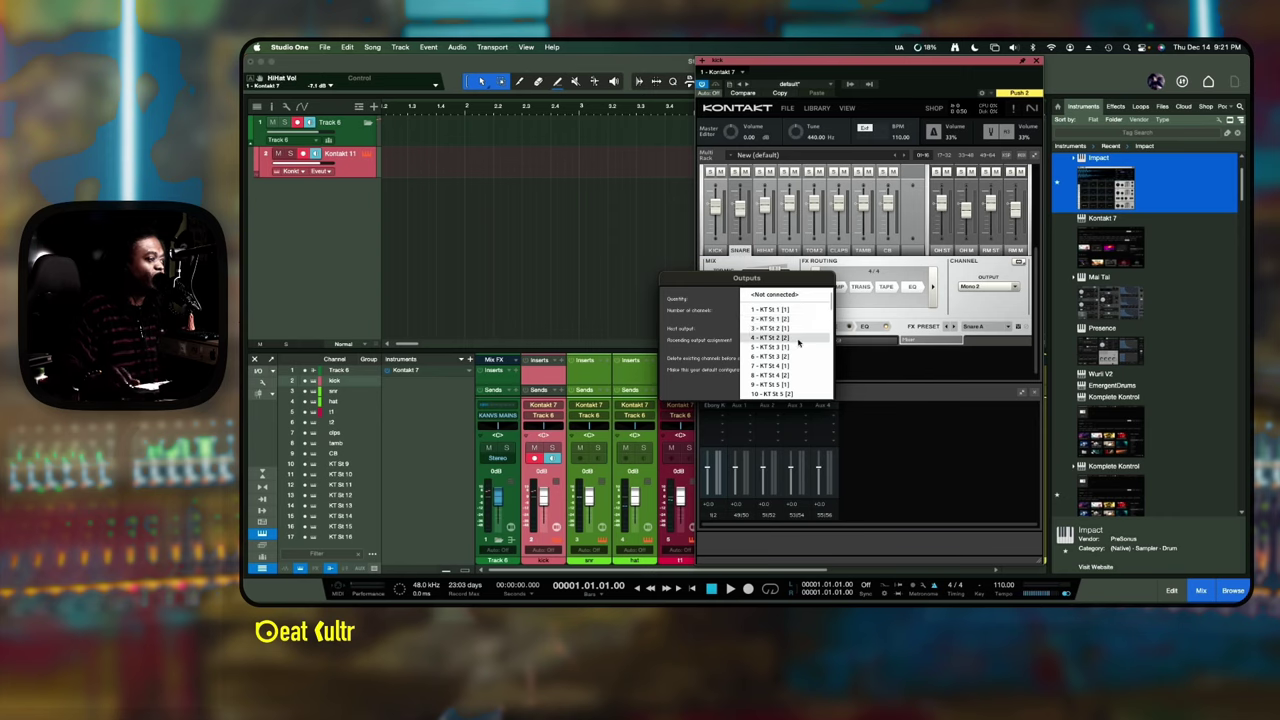
pyautogui.click(715, 331)
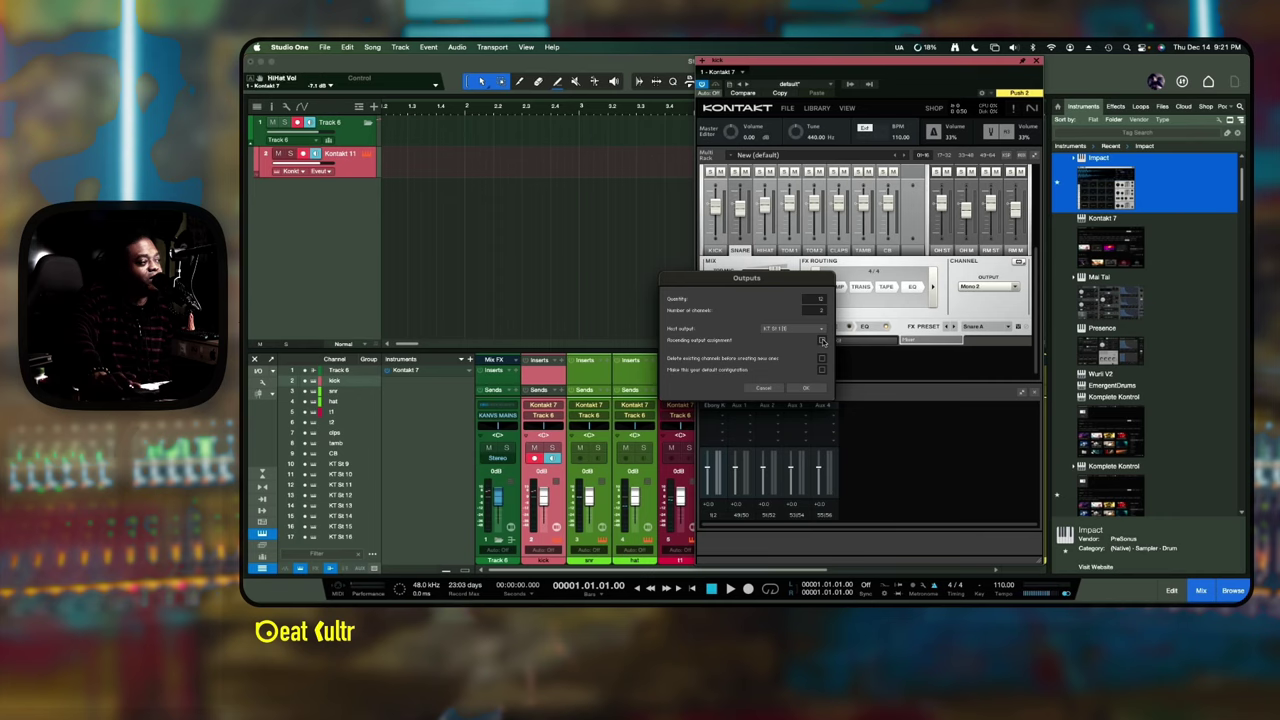
pyautogui.click(818, 389)
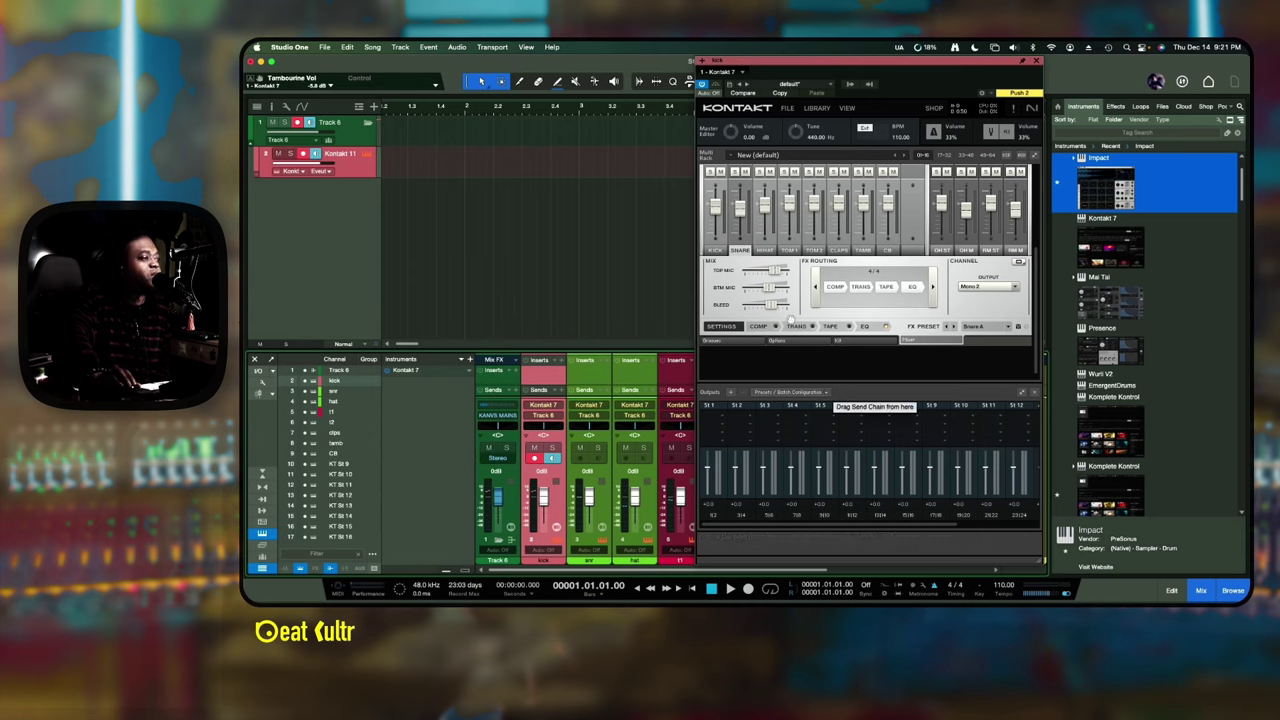
# - Check the snare channel's output assignment and its list of available Kontakt outputs
pyautogui.click(1013, 287)
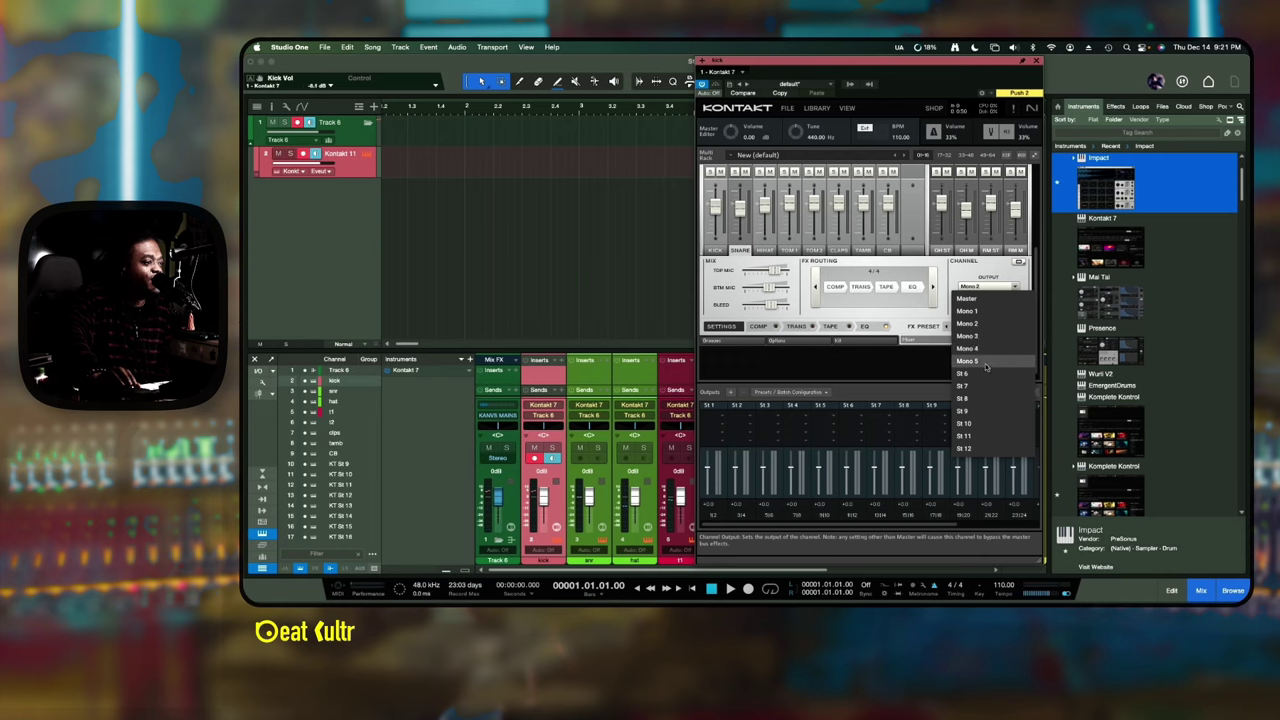
pyautogui.click(810, 373)
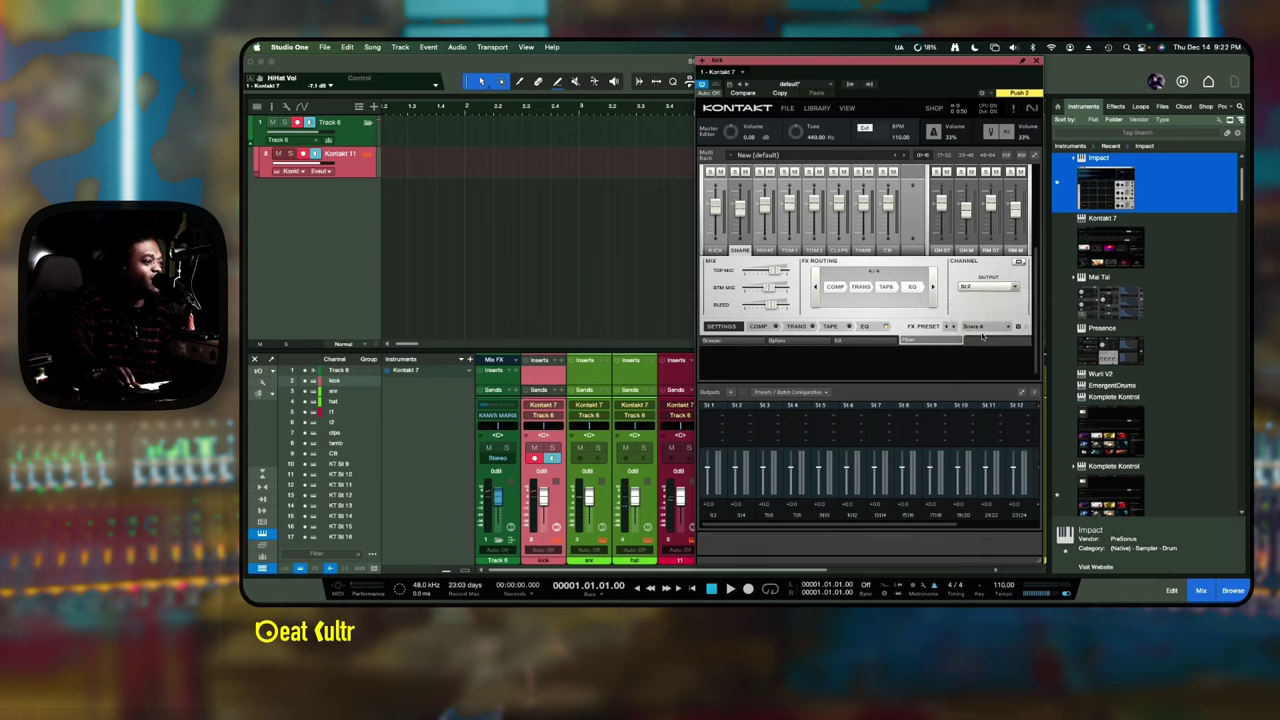
pyautogui.click(1011, 289)
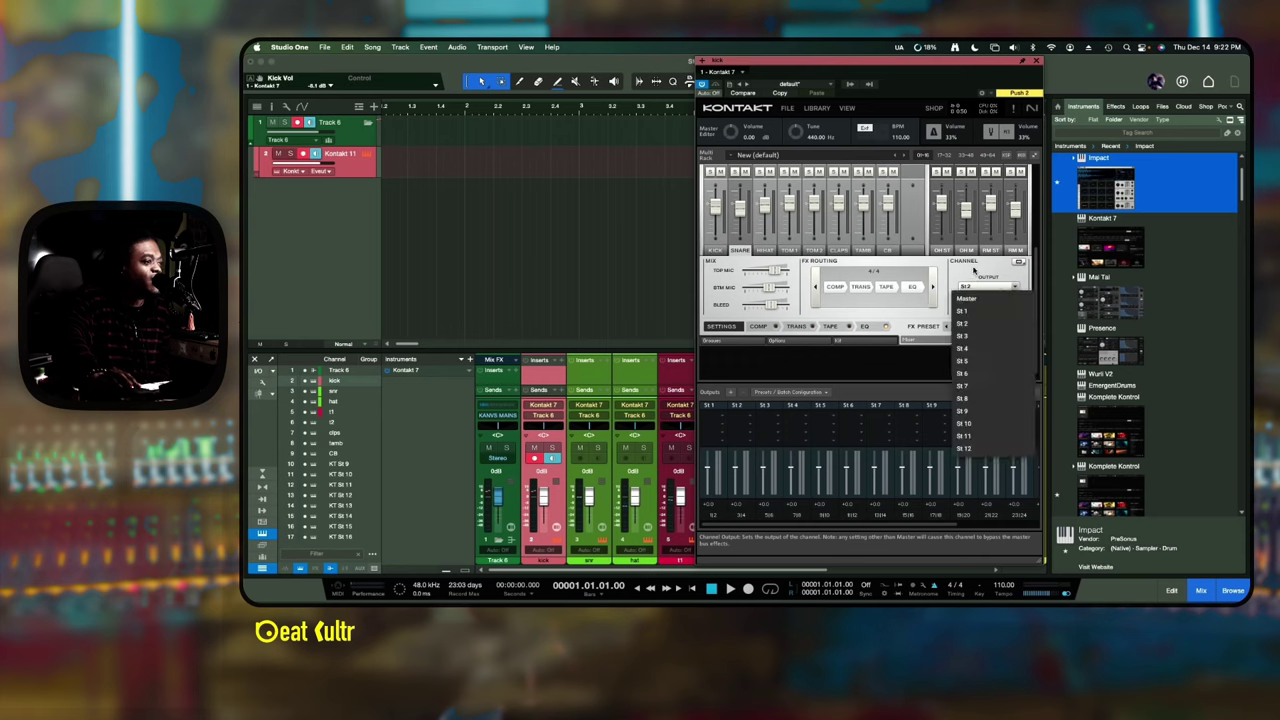
pyautogui.click(974, 270)
# - Go through the drum mixer's channels from kick to RM M and check each one's output assignment
pyautogui.click(714, 250)
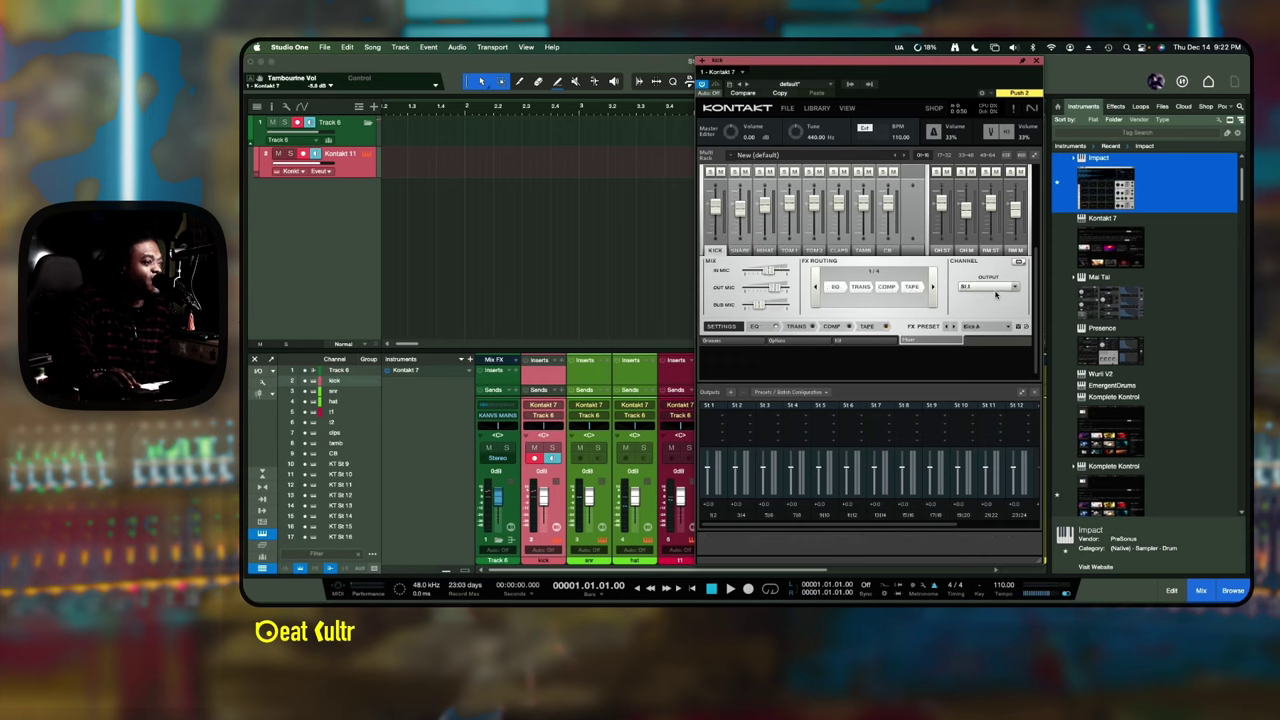
pyautogui.click(740, 250)
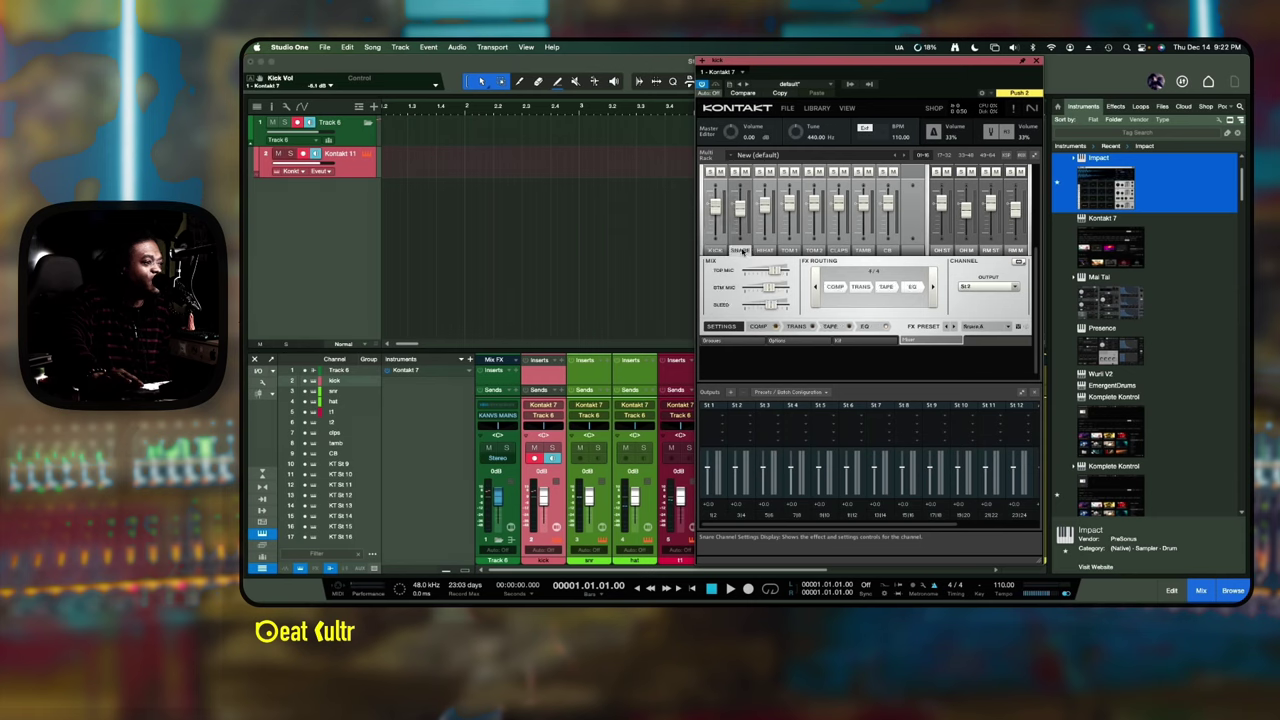
pyautogui.click(769, 251)
pyautogui.click(789, 250)
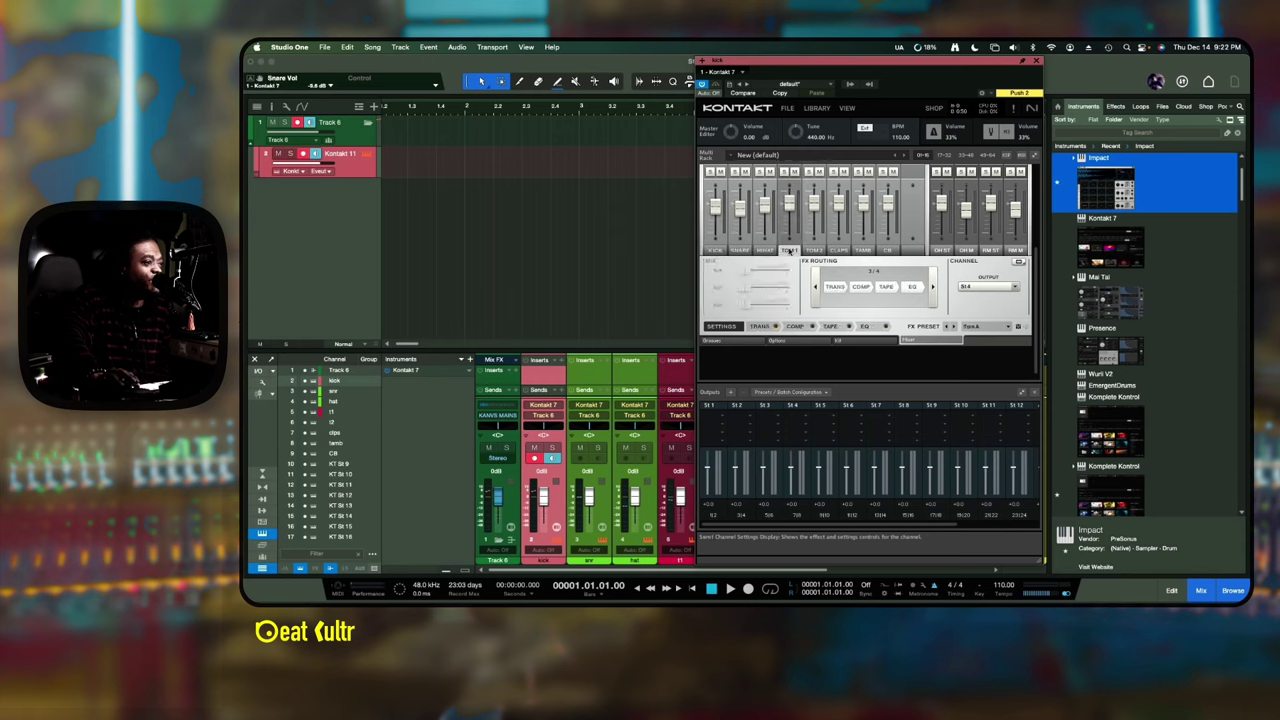
pyautogui.click(813, 250)
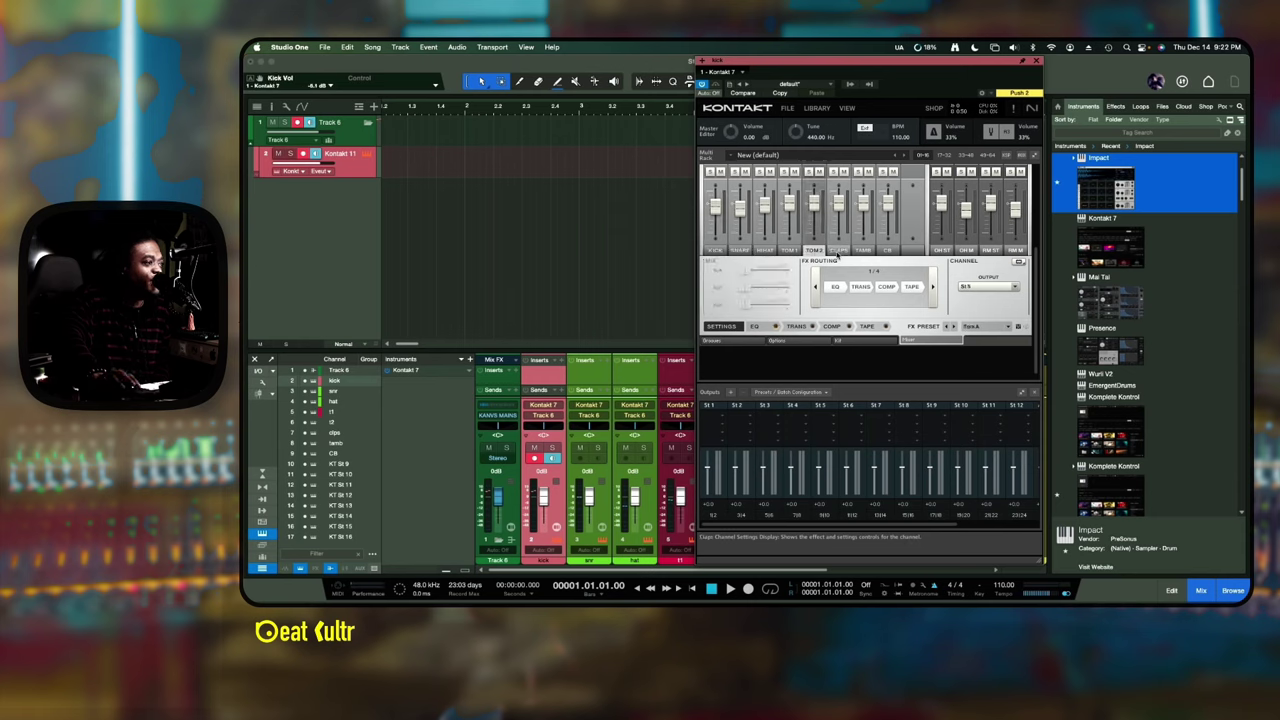
pyautogui.click(837, 250)
pyautogui.click(864, 250)
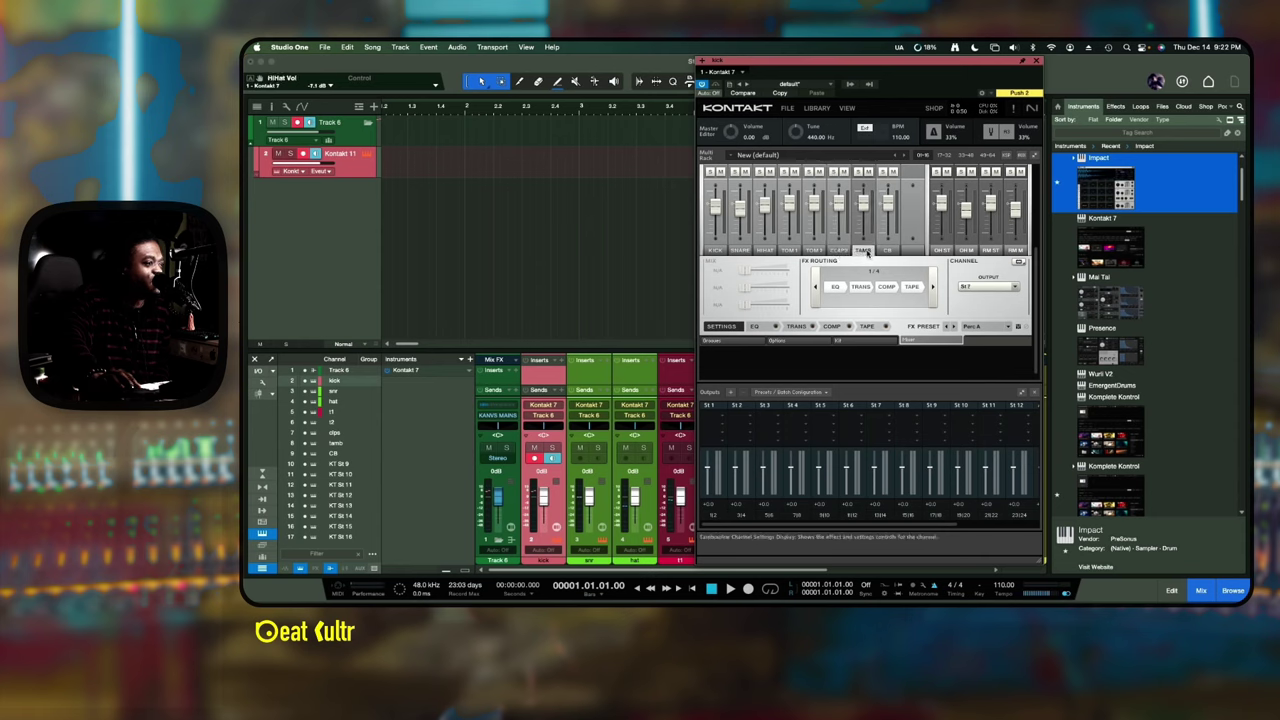
pyautogui.click(888, 250)
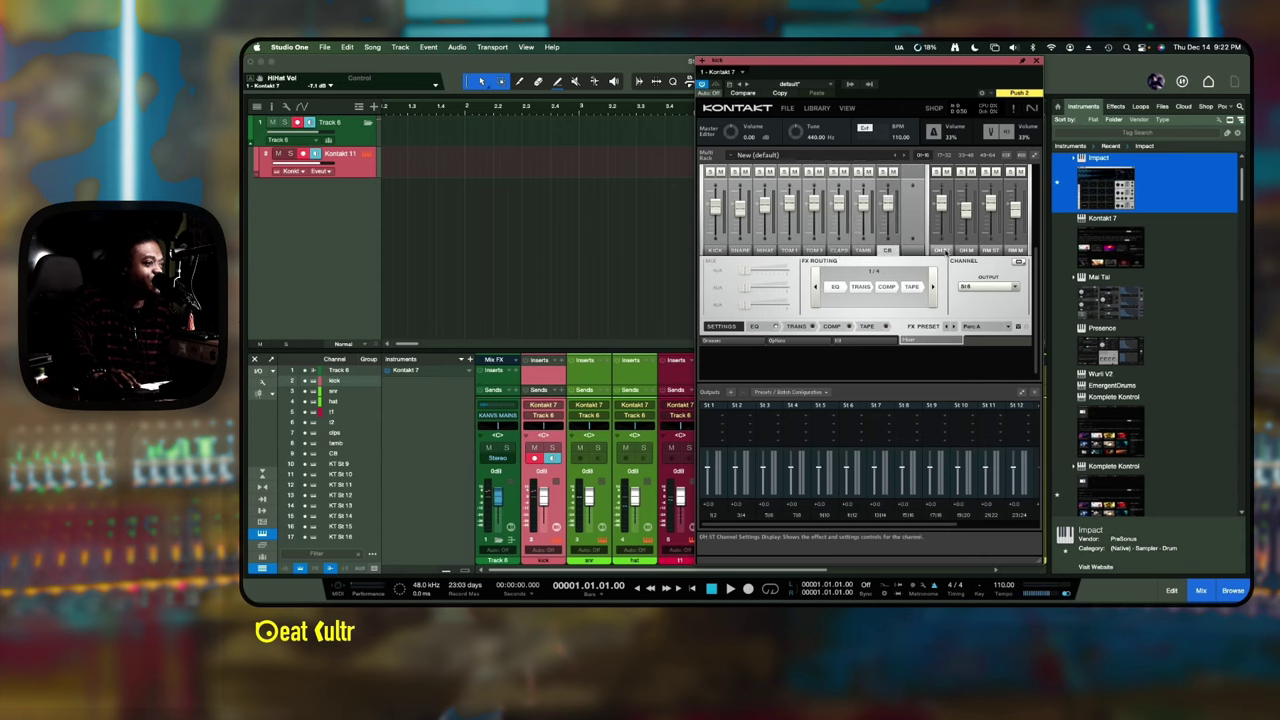
pyautogui.click(942, 250)
pyautogui.click(966, 250)
pyautogui.click(990, 250)
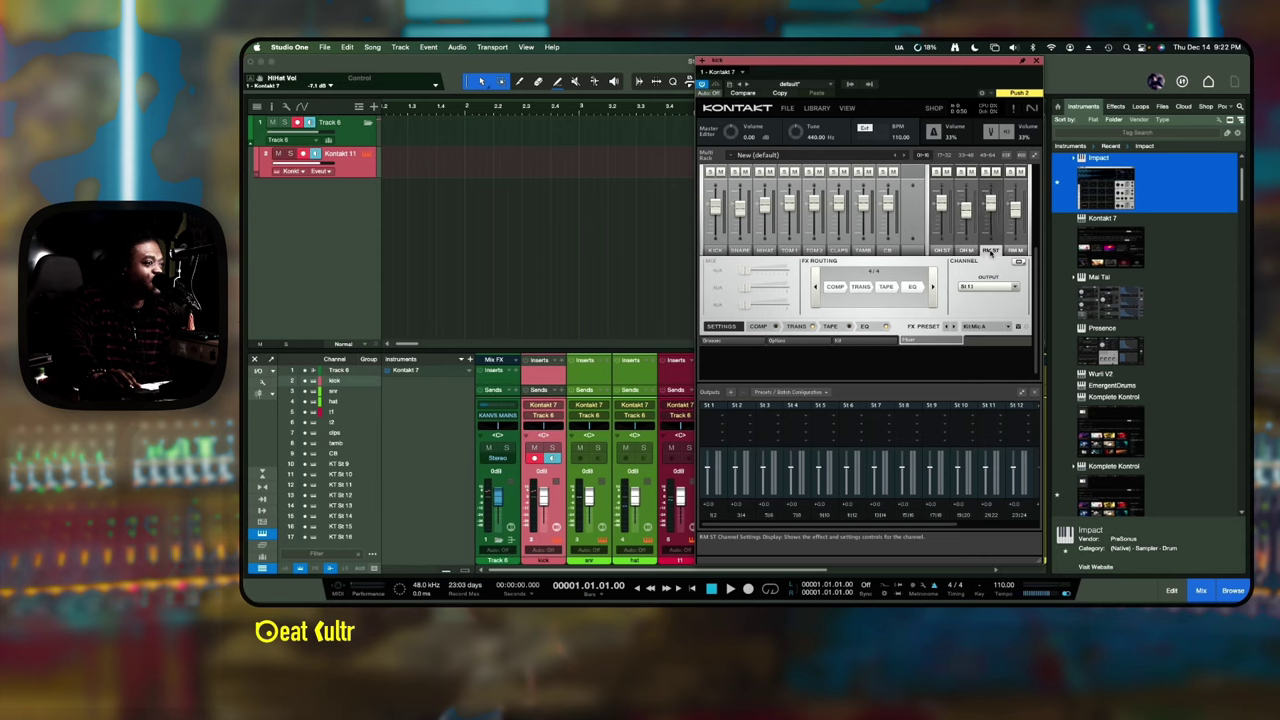
pyautogui.click(1014, 250)
pyautogui.click(1003, 287)
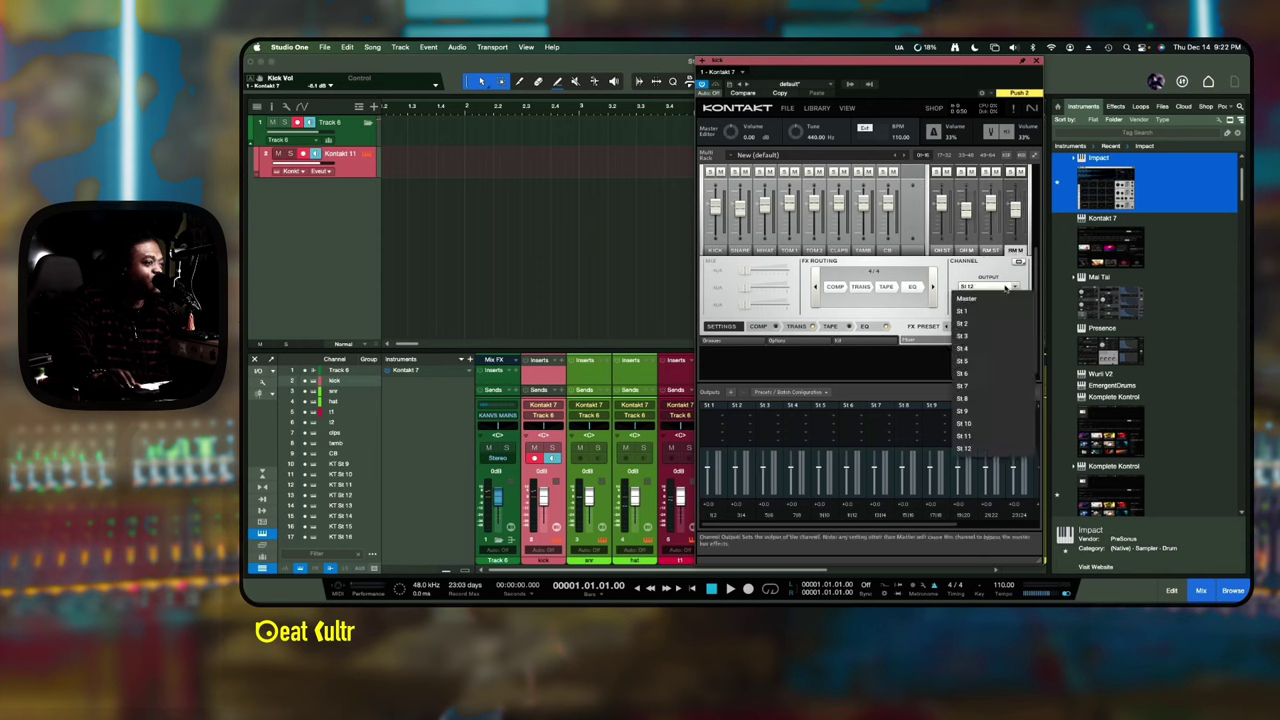
pyautogui.click(975, 270)
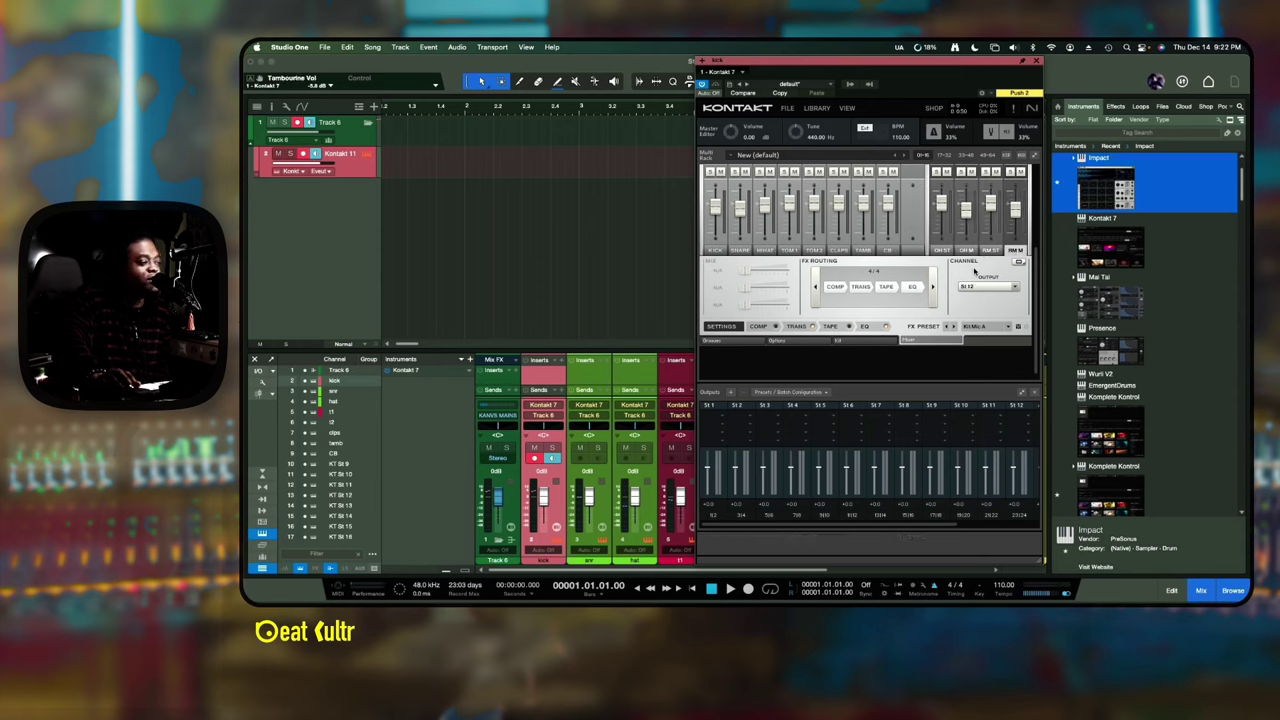
# - Lower the kick channel's fader in the Studio One mixer to -0.4 dB
pyautogui.click(705, 444)
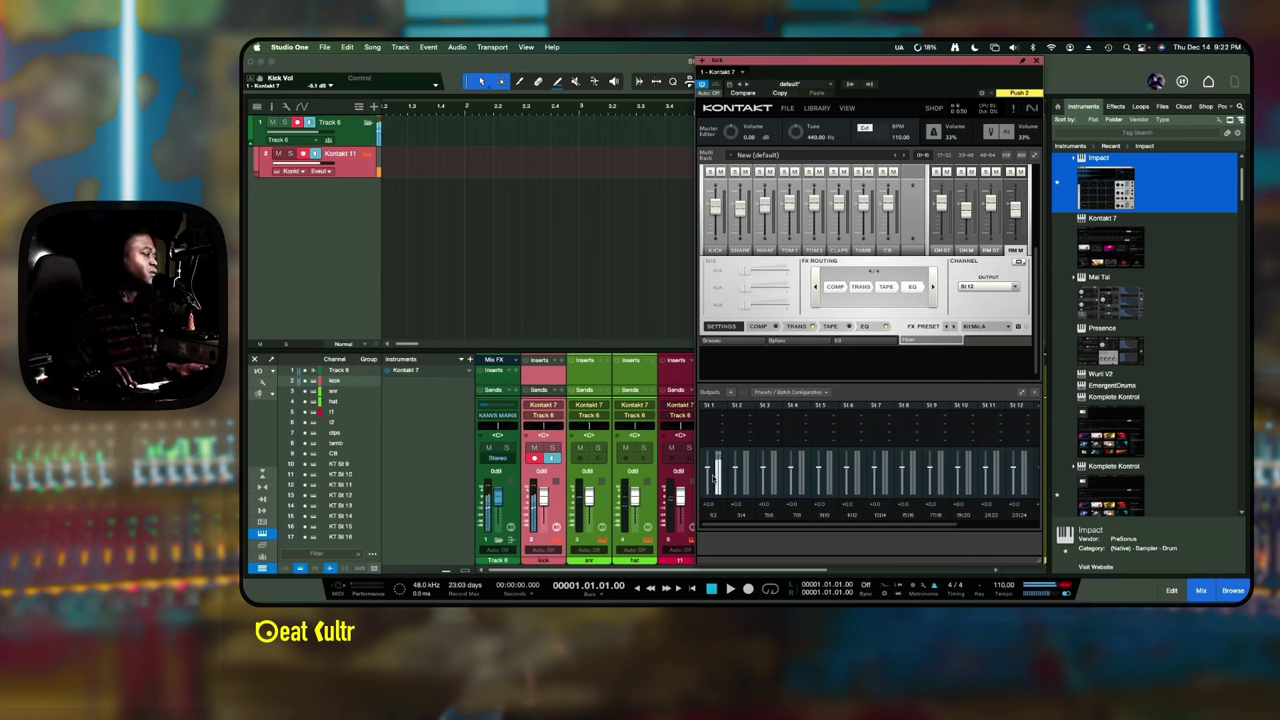
pyautogui.moveTo(543, 497); pyautogui.dragTo(543, 498)
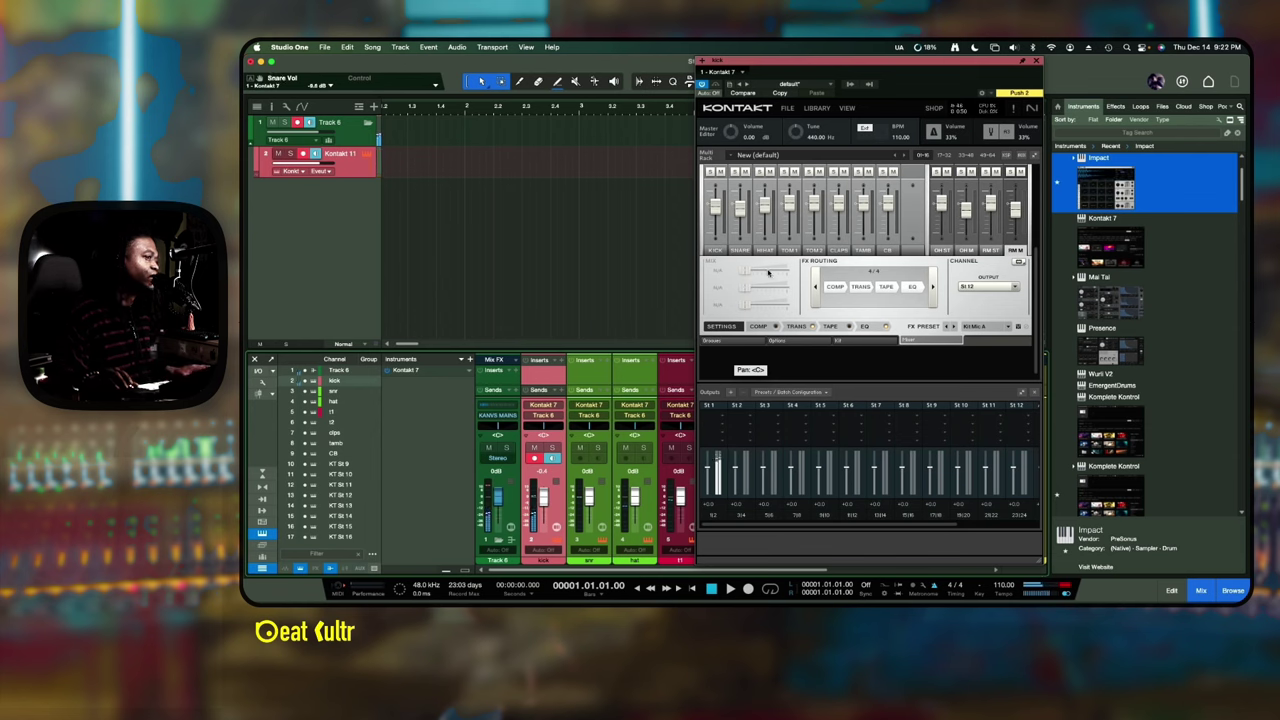
# - Unload the RM M kit microphone channel's samples and load them again
pyautogui.scroll(2, 770, 276)
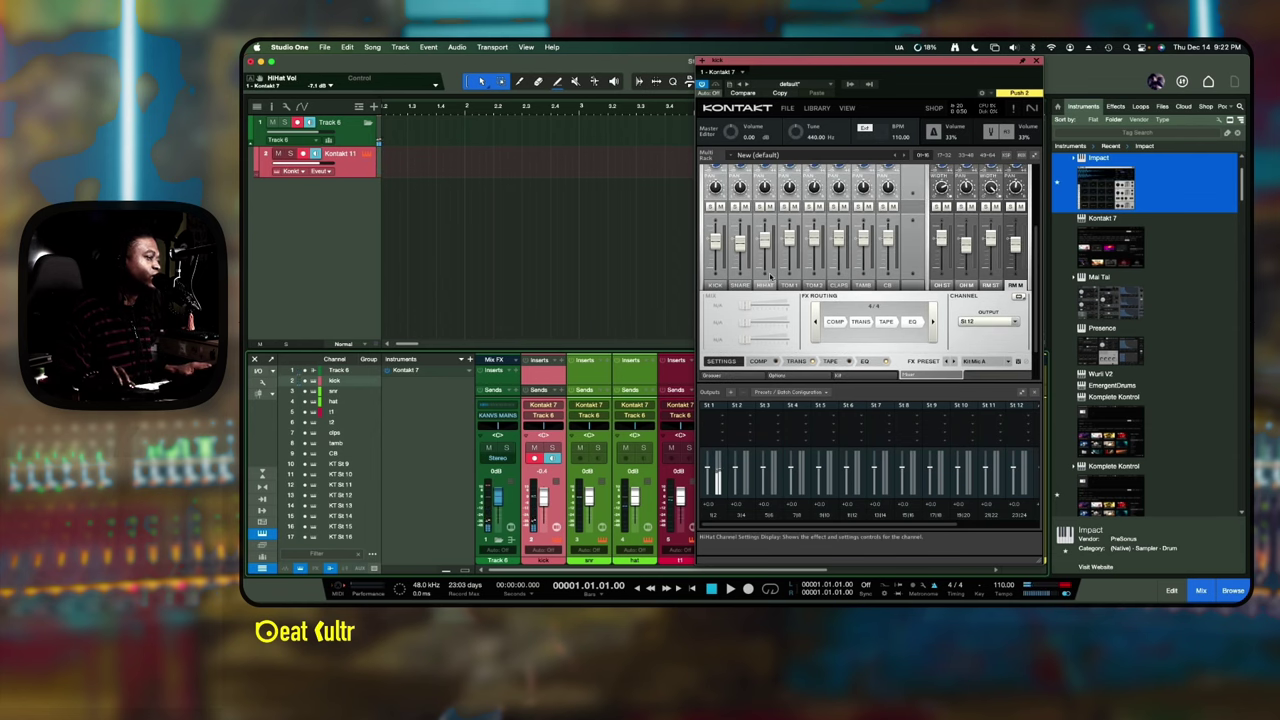
pyautogui.scroll(2, 770, 276)
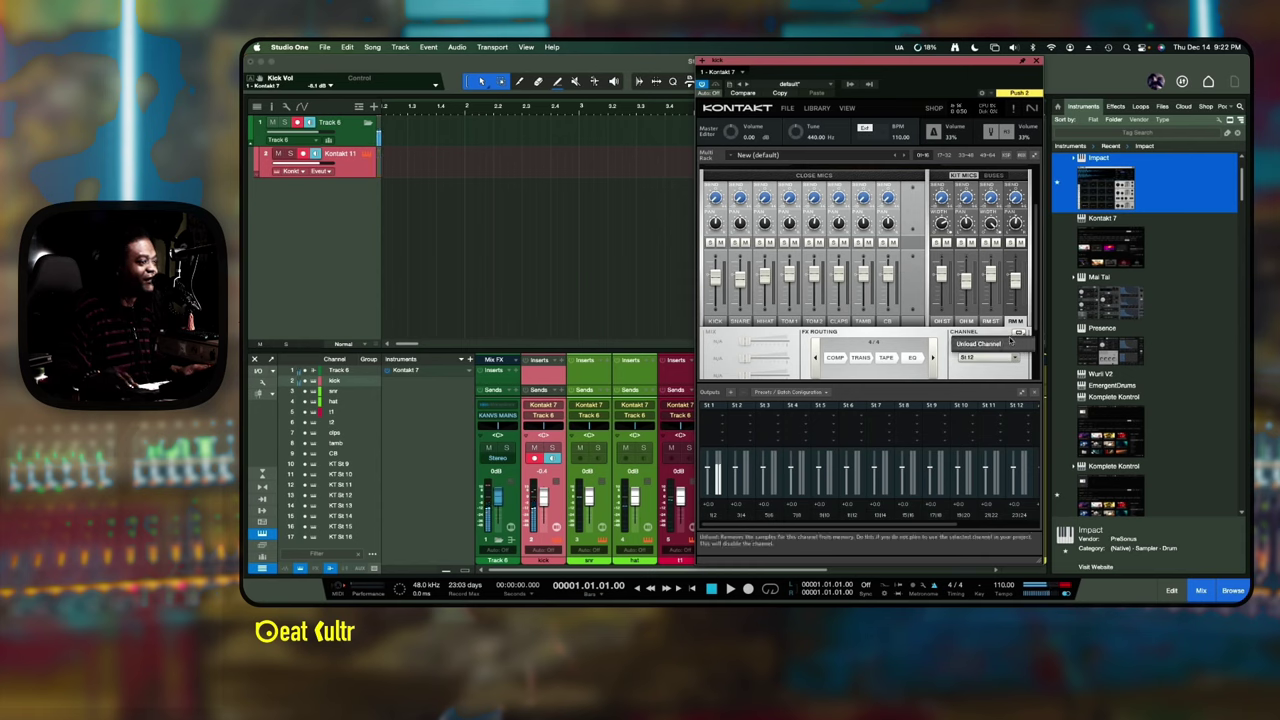
pyautogui.click(1012, 341)
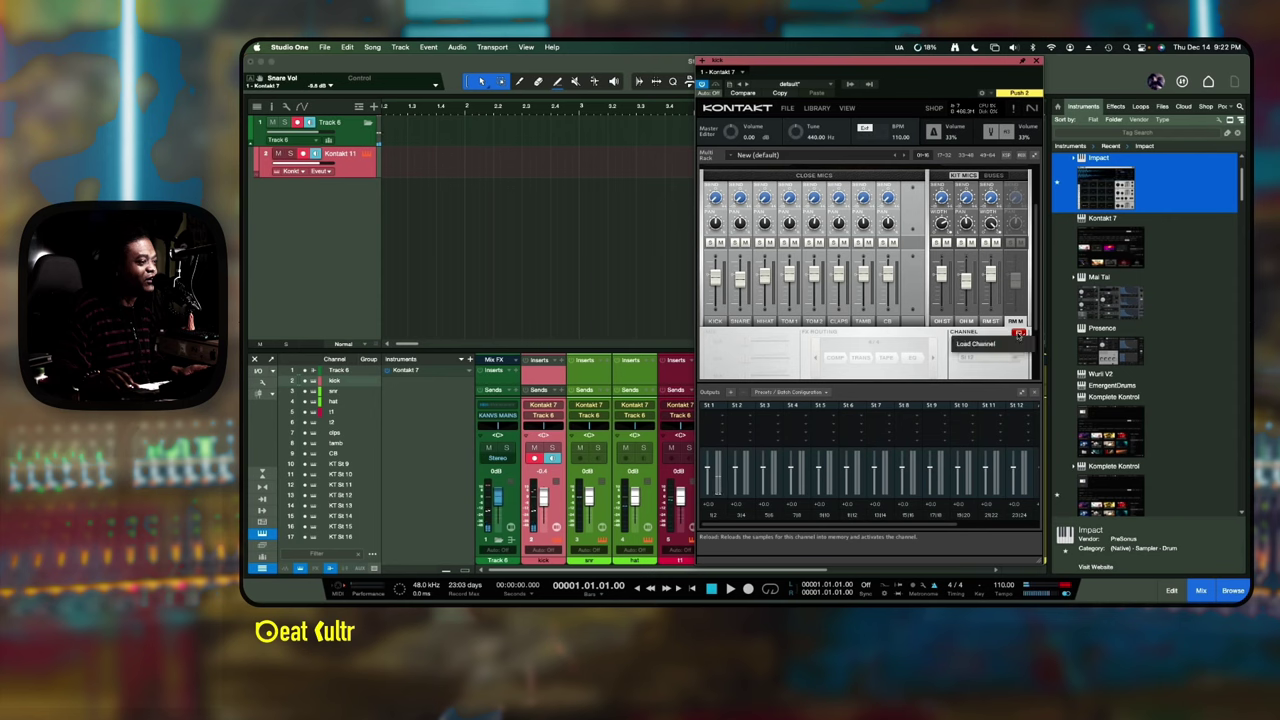
pyautogui.click(1018, 333)
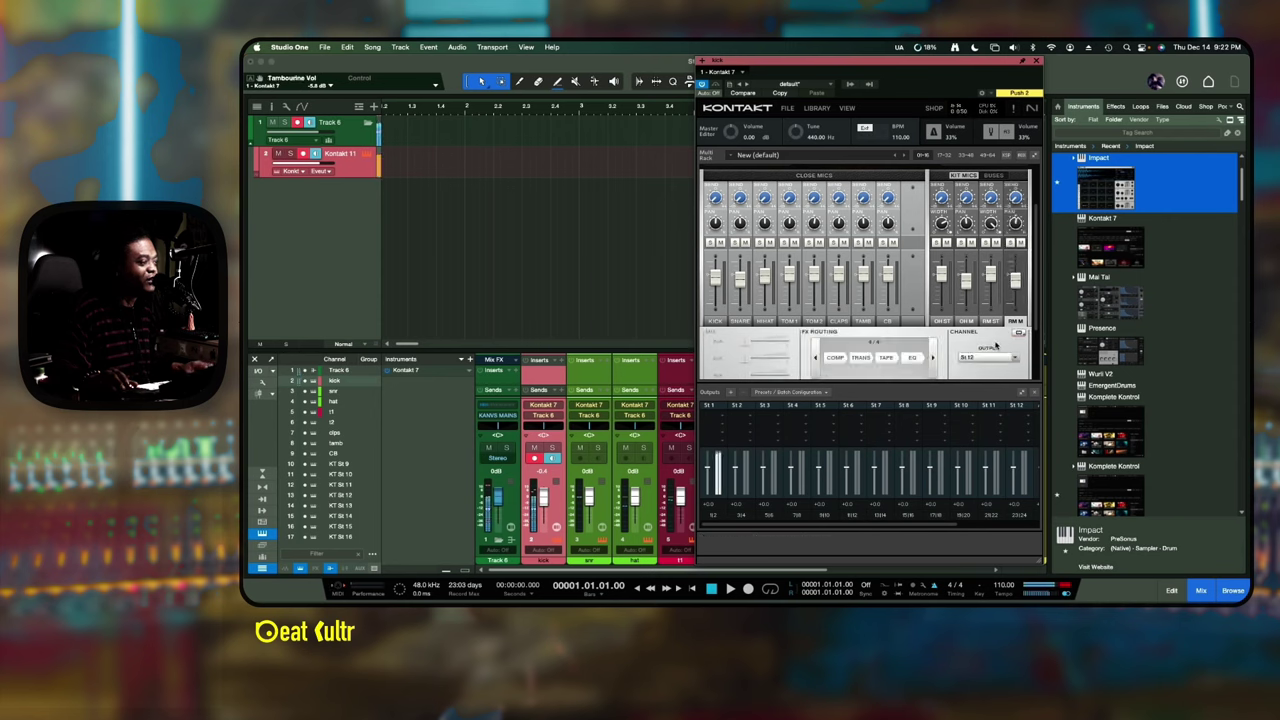
# - Select the snare channel, unload its samples and load them again
pyautogui.click(740, 321)
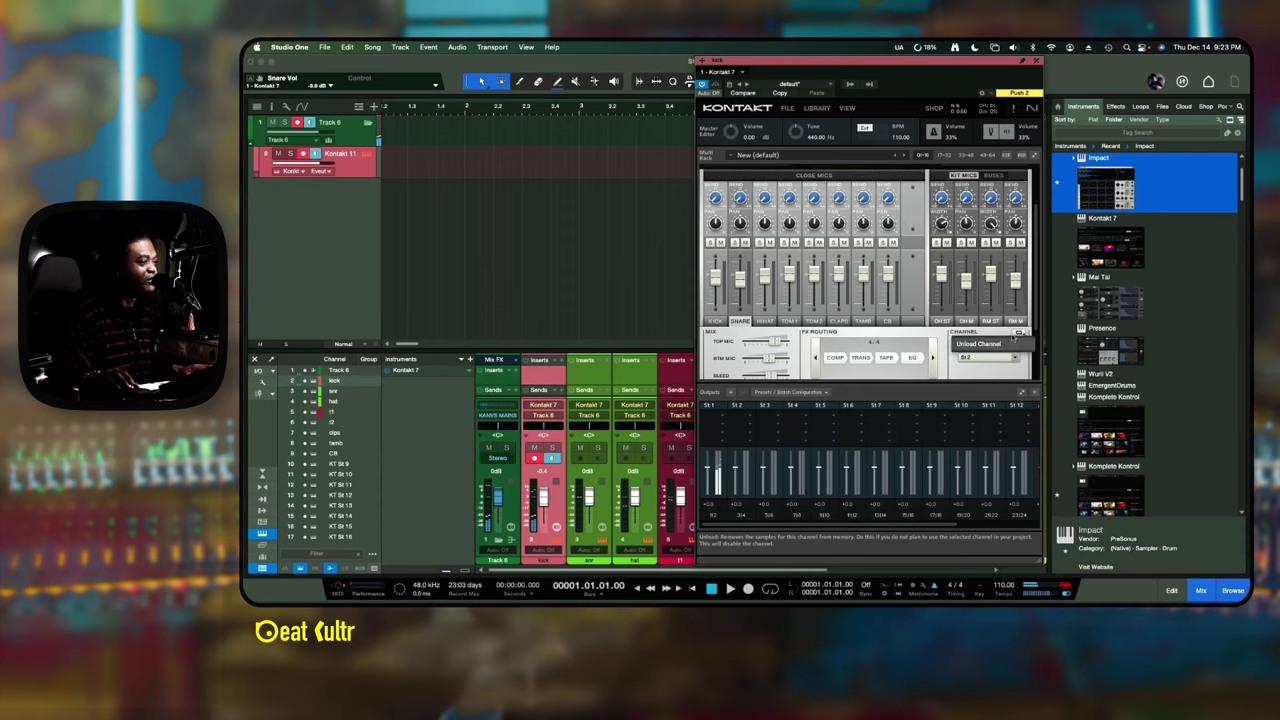
pyautogui.click(975, 344)
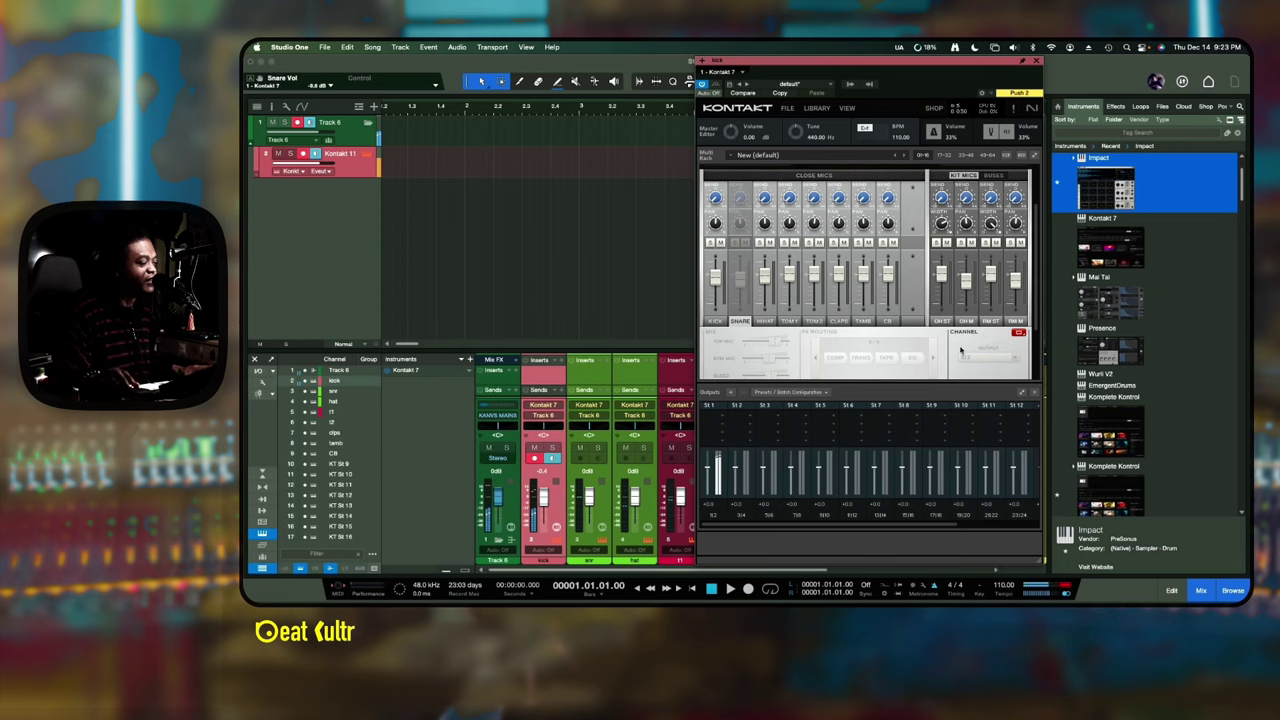
pyautogui.scroll(-2, 962, 348)
pyautogui.scroll(-1, 960, 350)
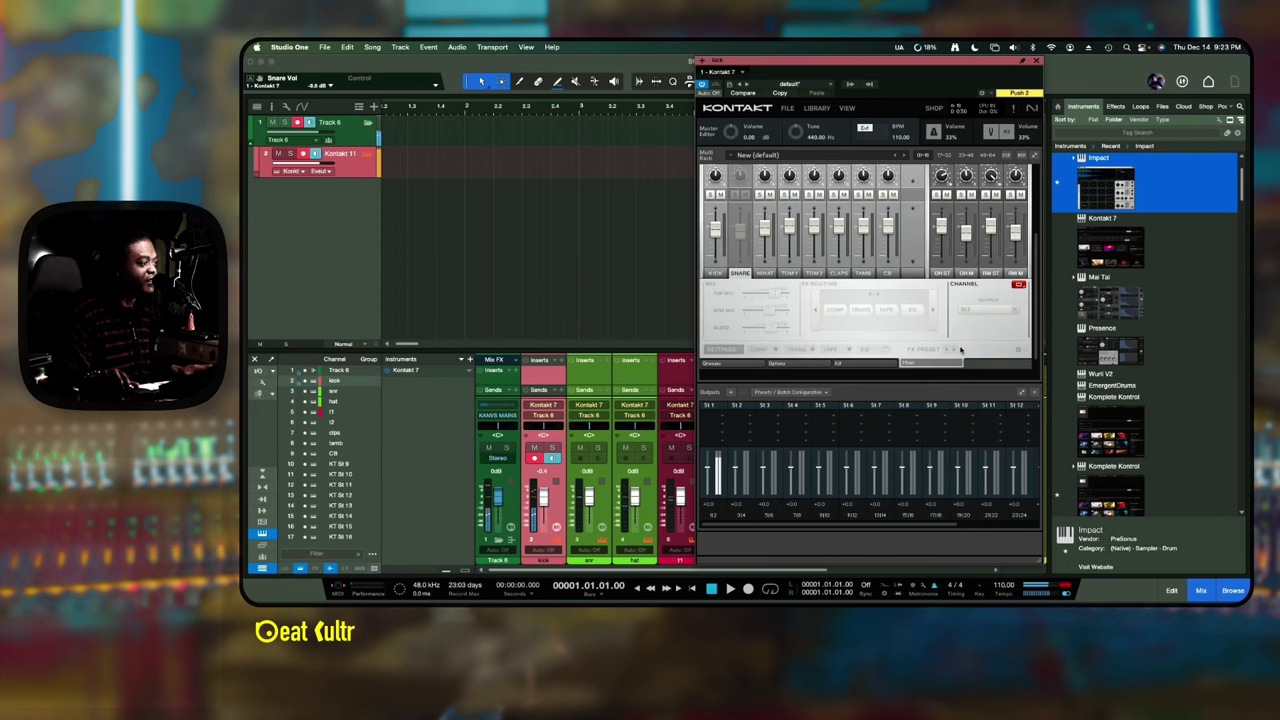
pyautogui.click(1018, 286)
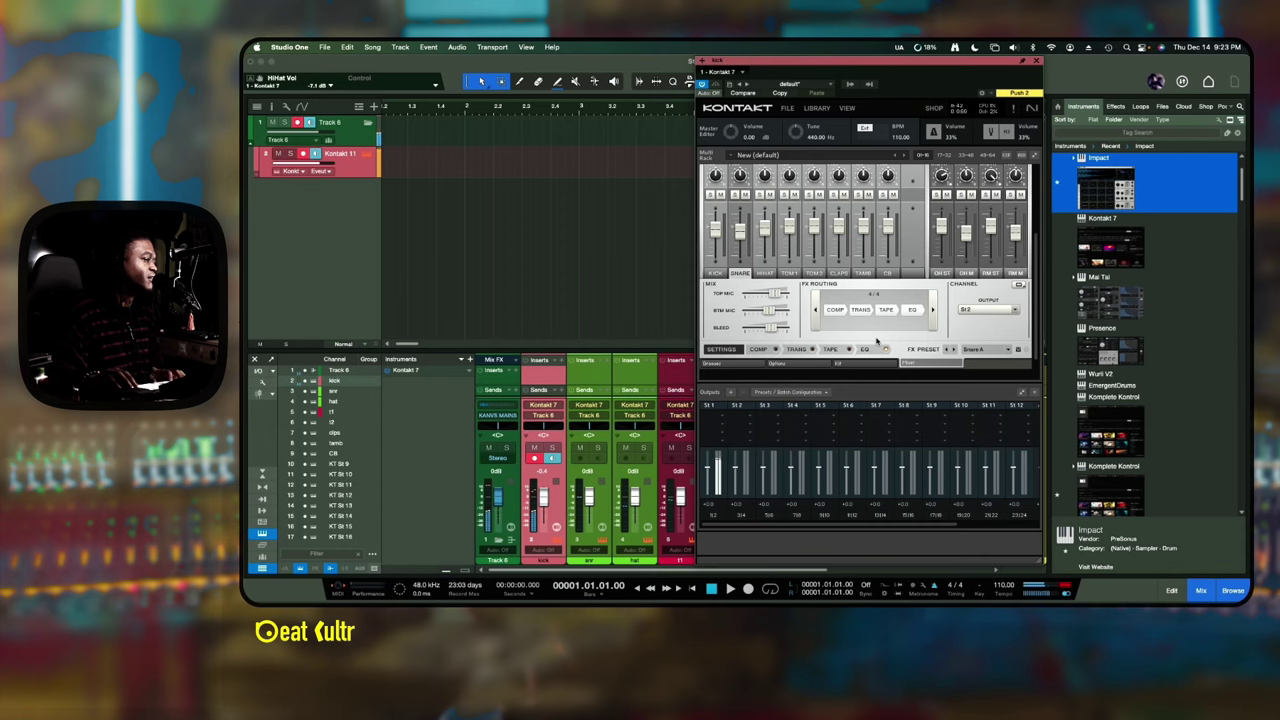
# - Review which Kontakt outputs are enabled in Studio One, and close the instrument window
pyautogui.click(851, 86)
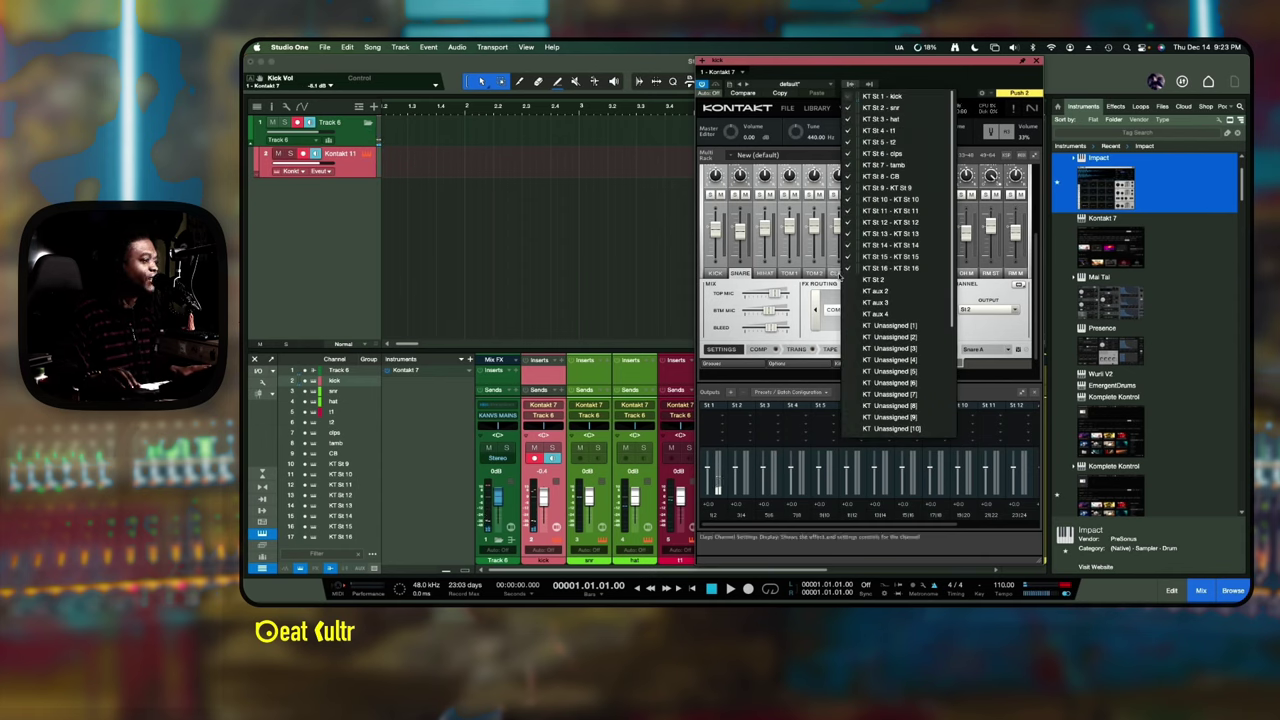
pyautogui.click(926, 86)
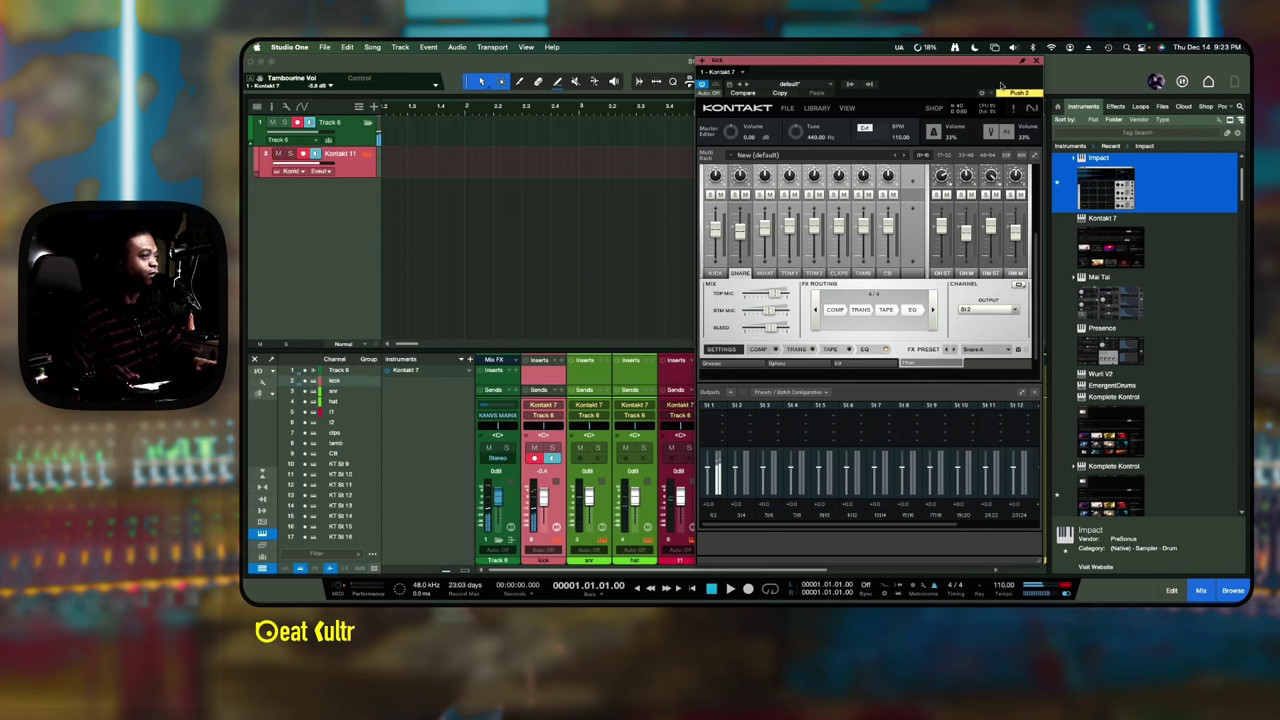
pyautogui.click(1036, 61)
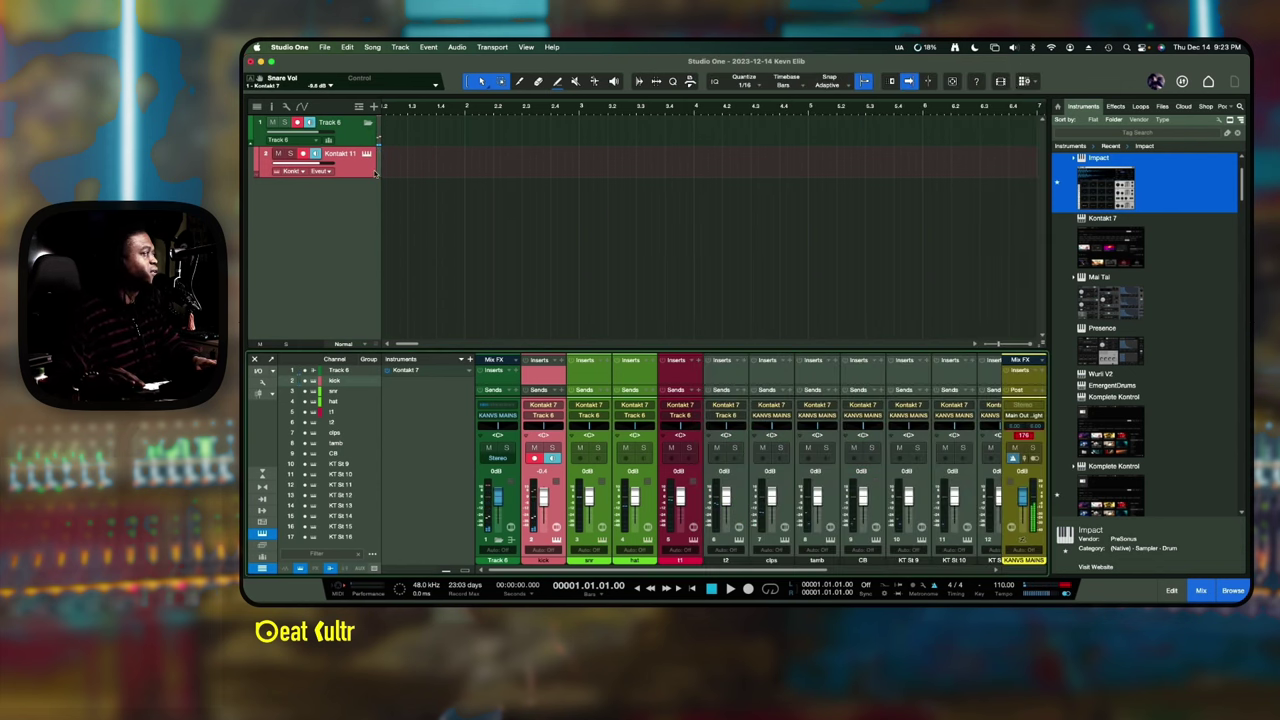
# - Delete the Kontakt 11 instrument track and the Track 6 folder from the arrangement
pyautogui.hotkey('ctrl', 'z')
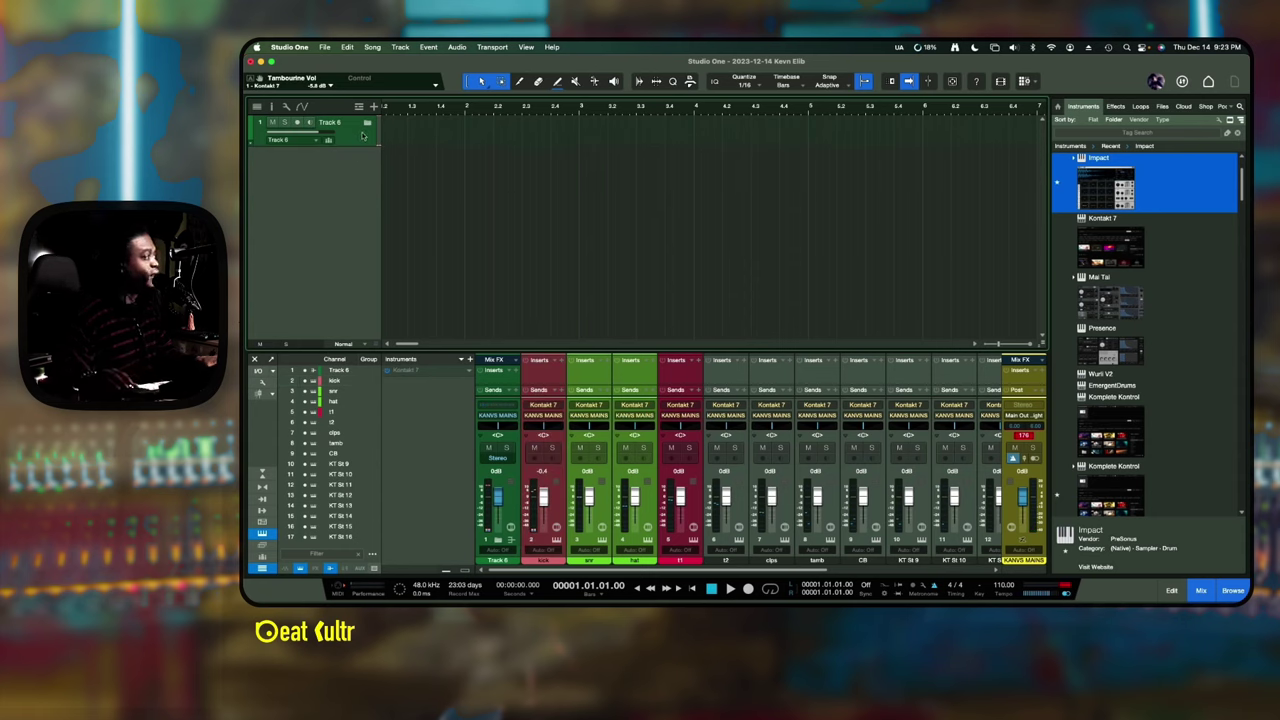
pyautogui.hotkey('ctrl', 'z')
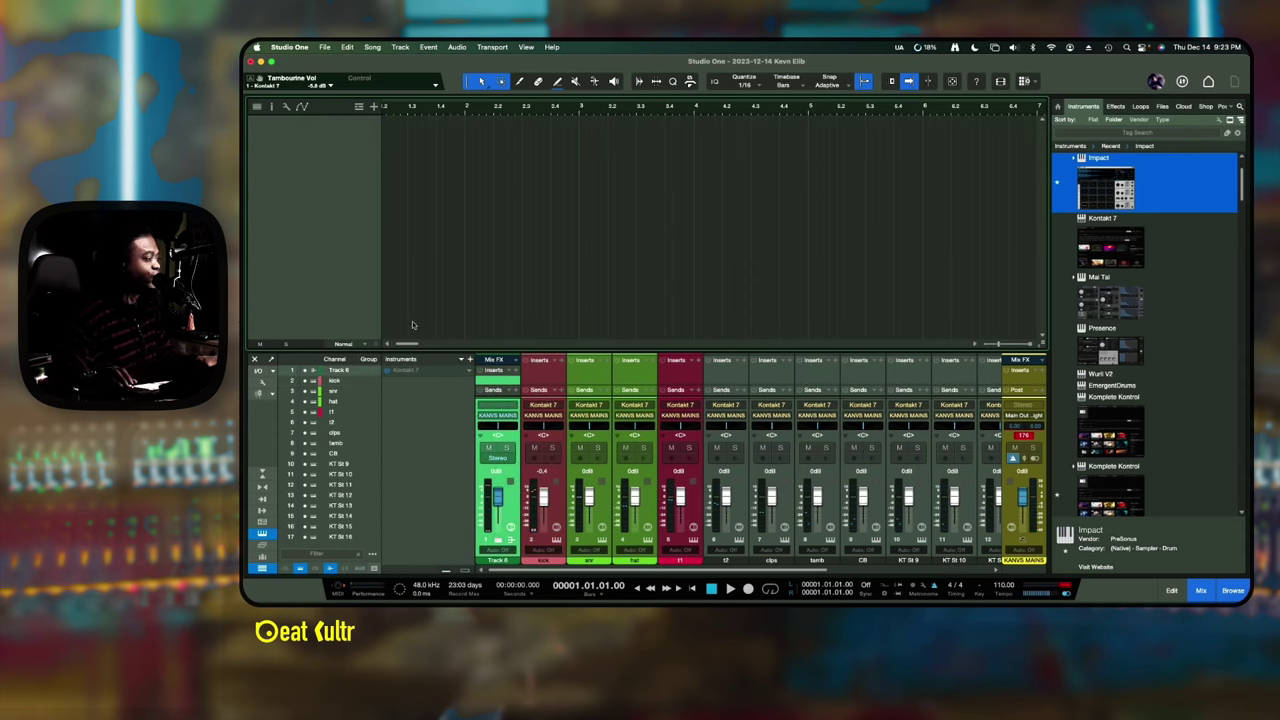
# - Remove the unused instruments from the song and delete the leftover Track 6 channel from the mixer
pyautogui.click(461, 360)
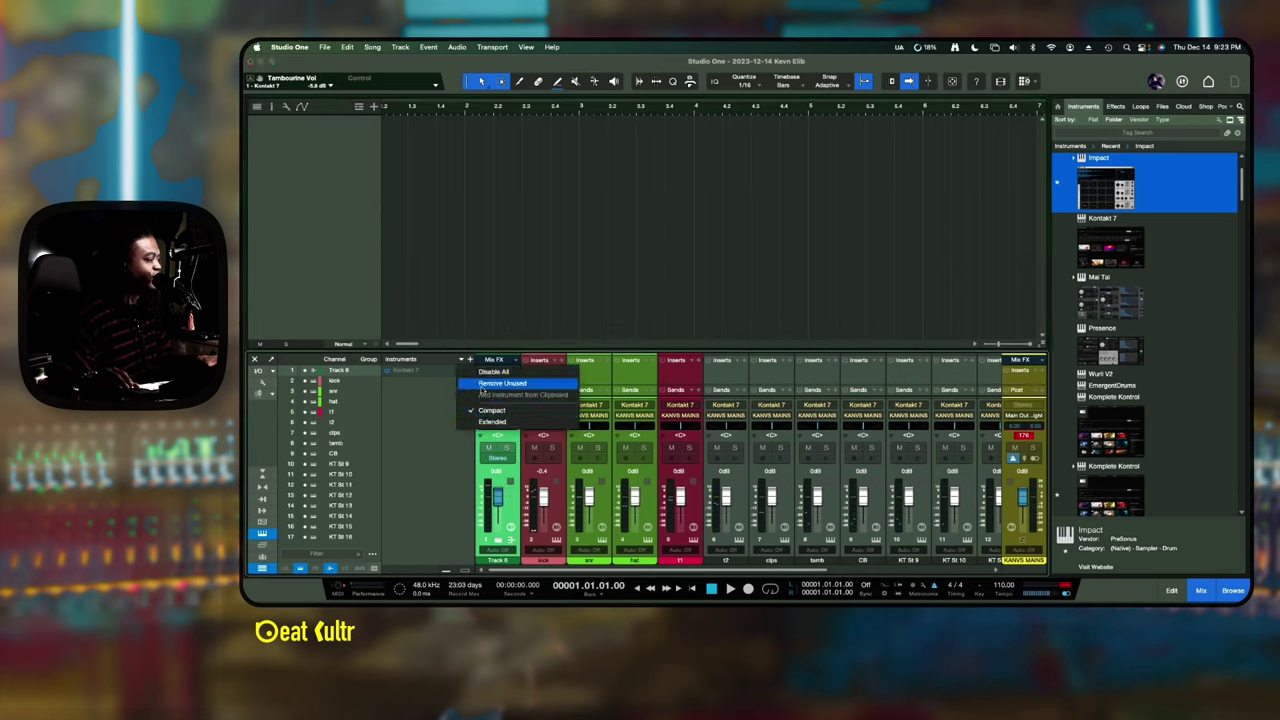
pyautogui.click(483, 385)
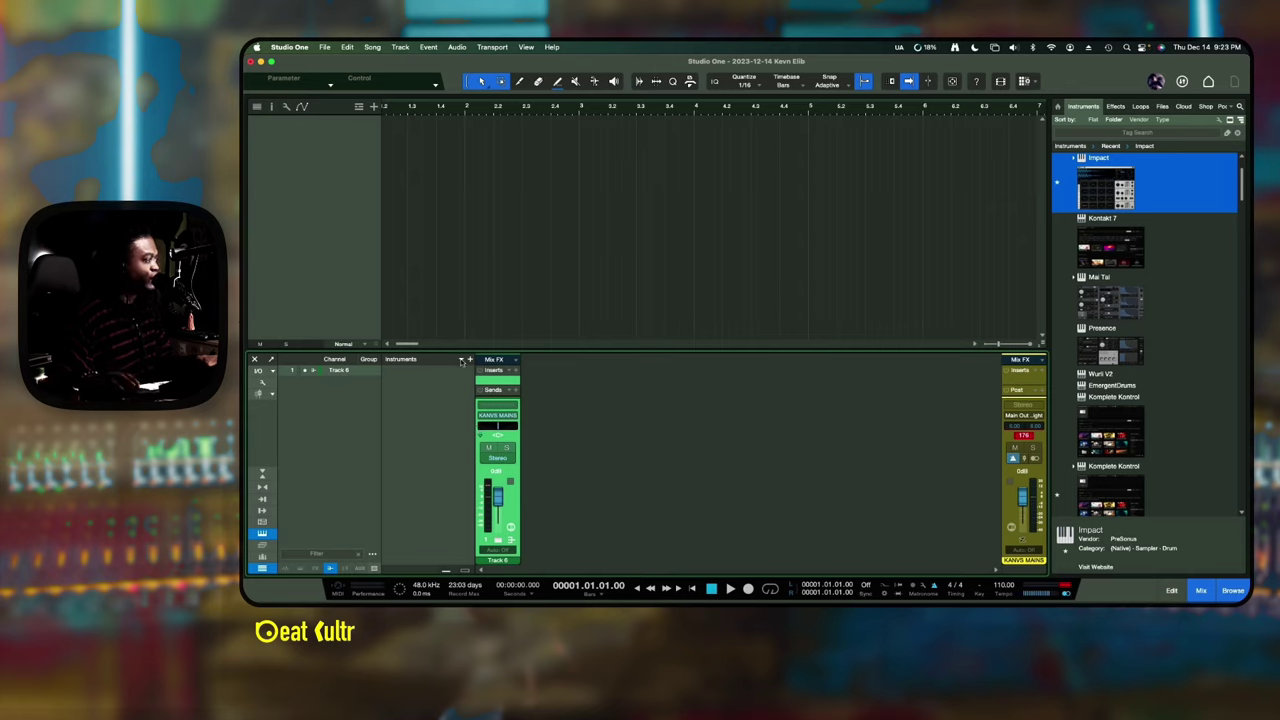
pyautogui.rightClick(366, 371)
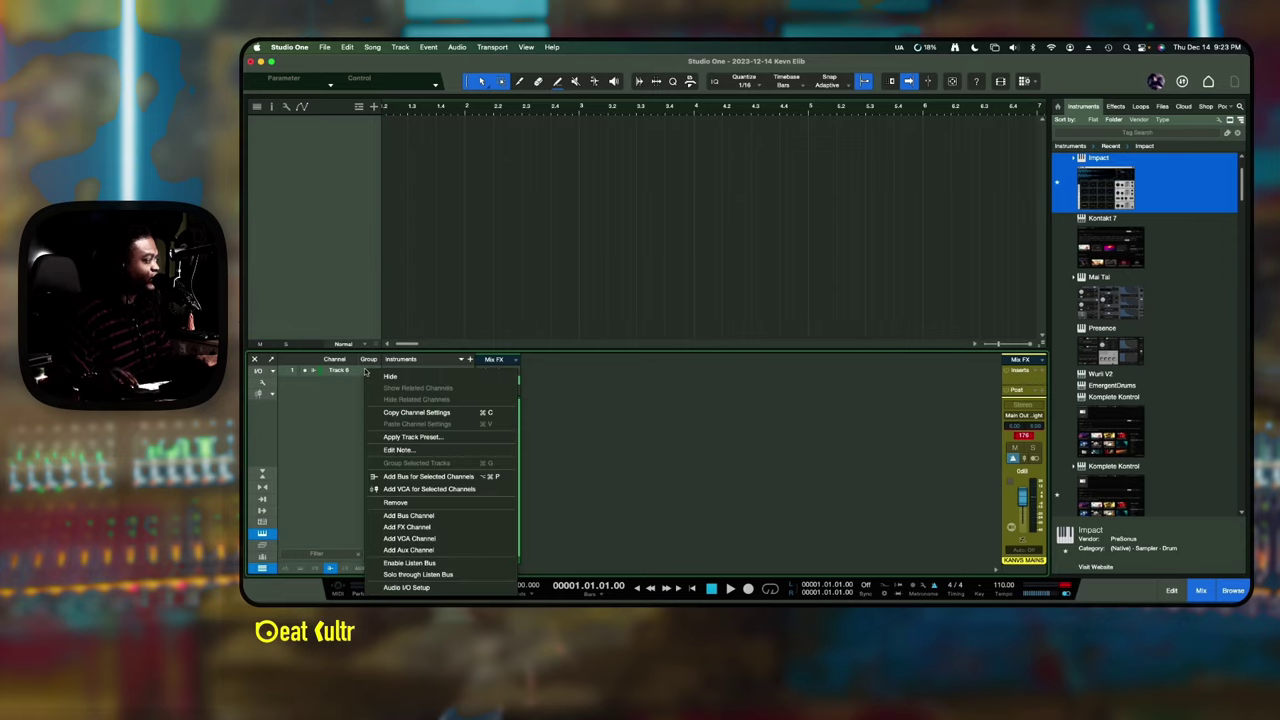
pyautogui.click(405, 505)
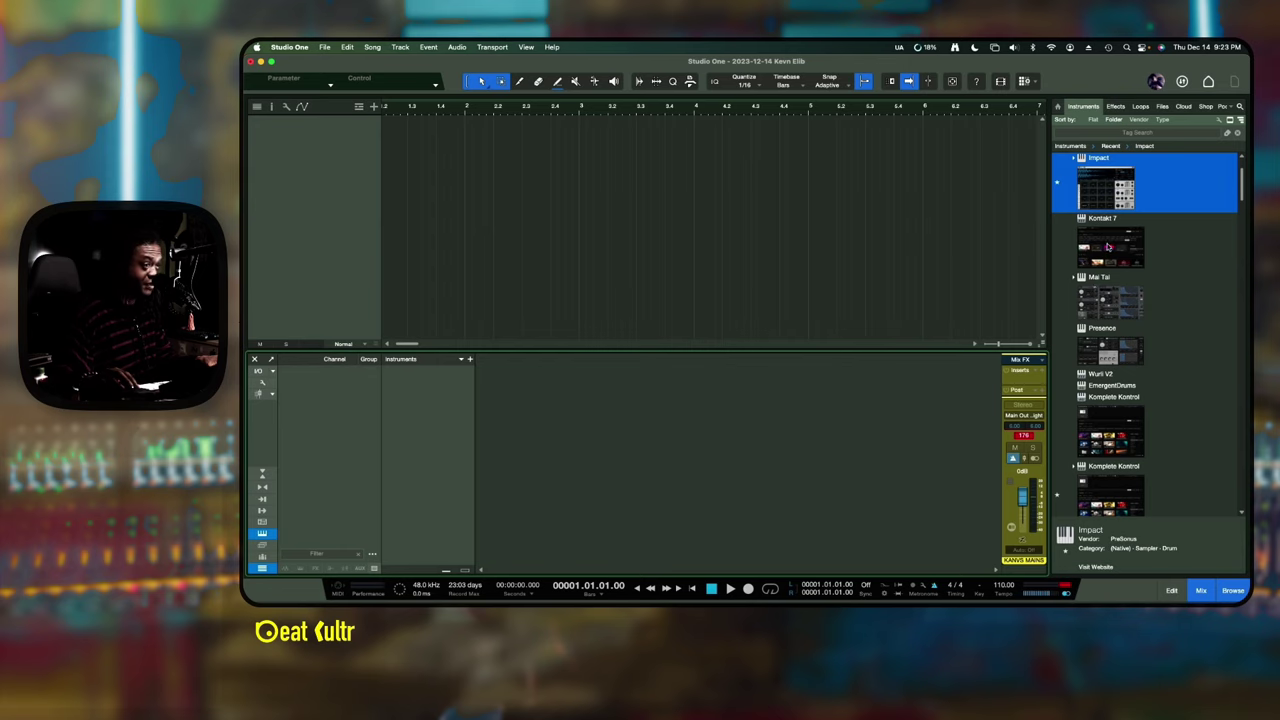
# - Add a new Kontakt 7 instrument track and choose the Abbey Road 80s Drummer library in its browser
pyautogui.moveTo(1108, 247); pyautogui.dragTo(899, 189)
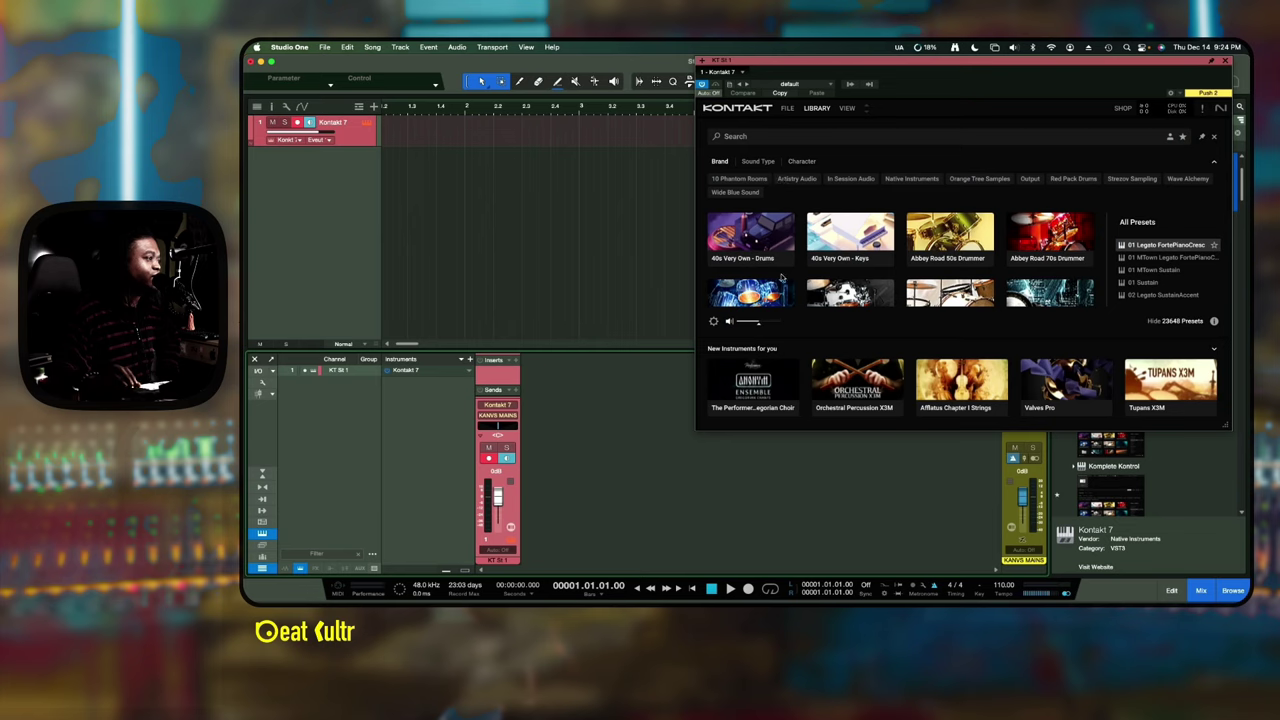
pyautogui.click(850, 294)
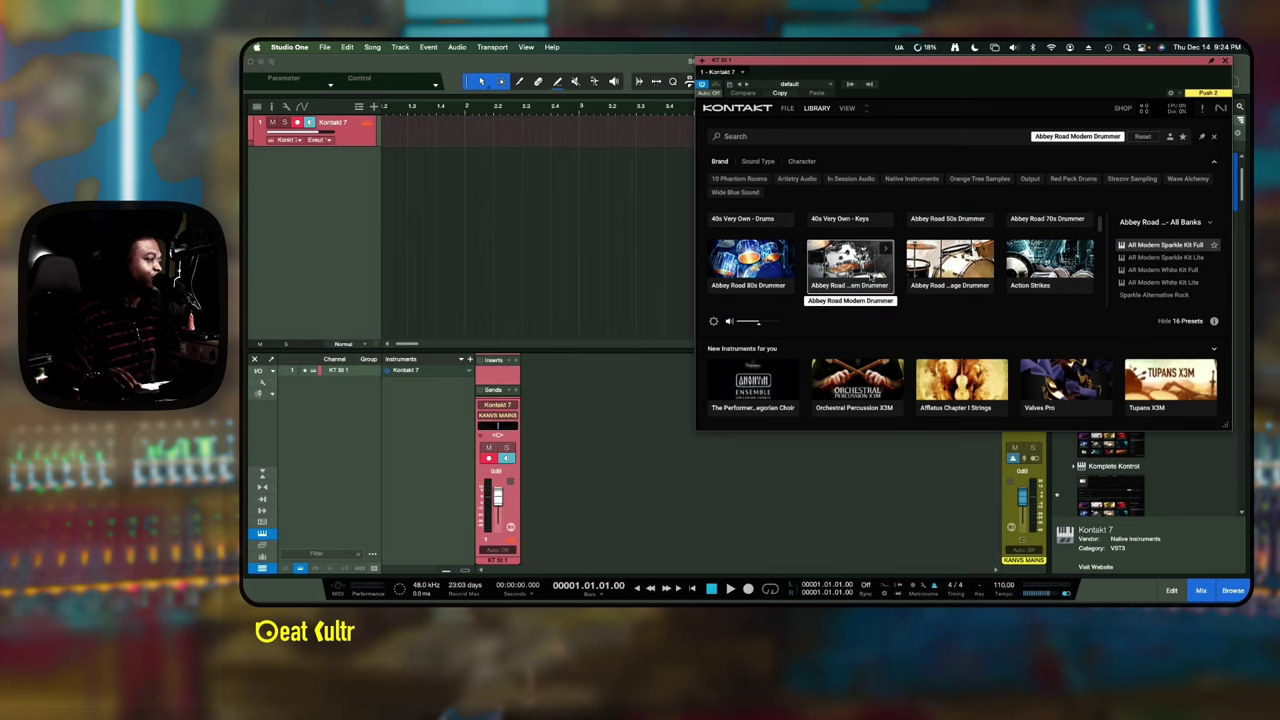
pyautogui.click(885, 250)
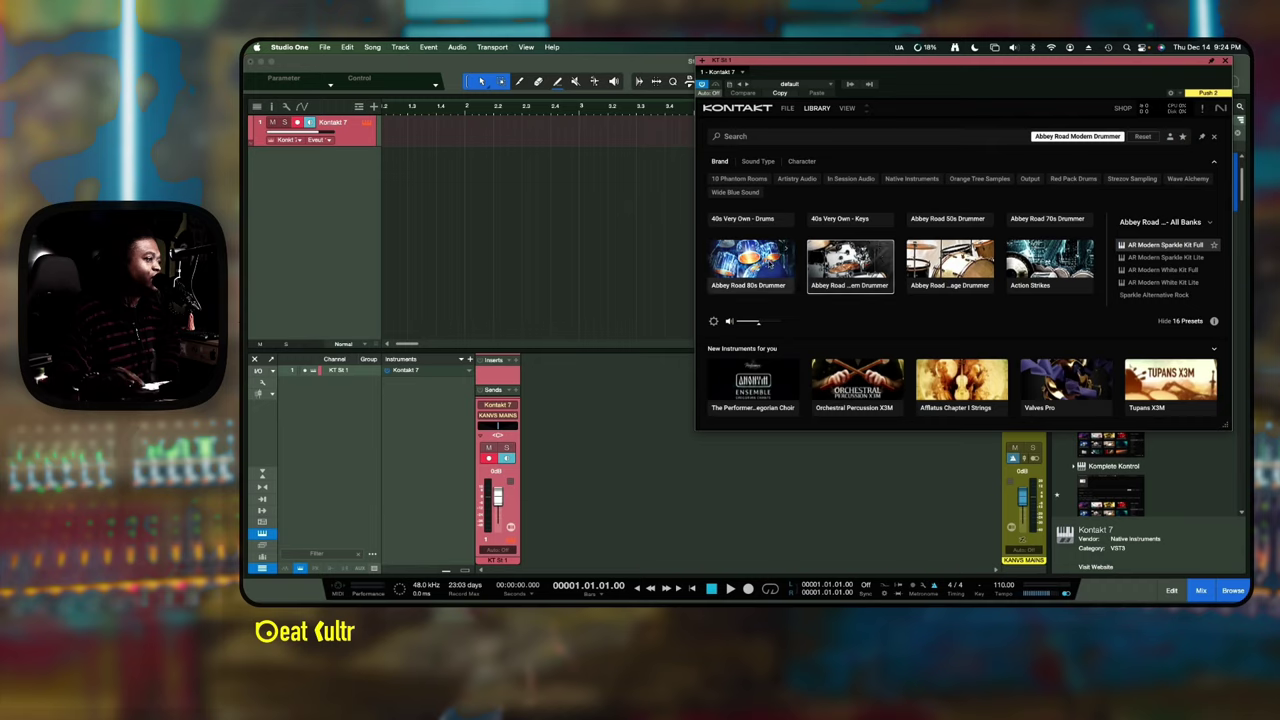
pyautogui.click(784, 249)
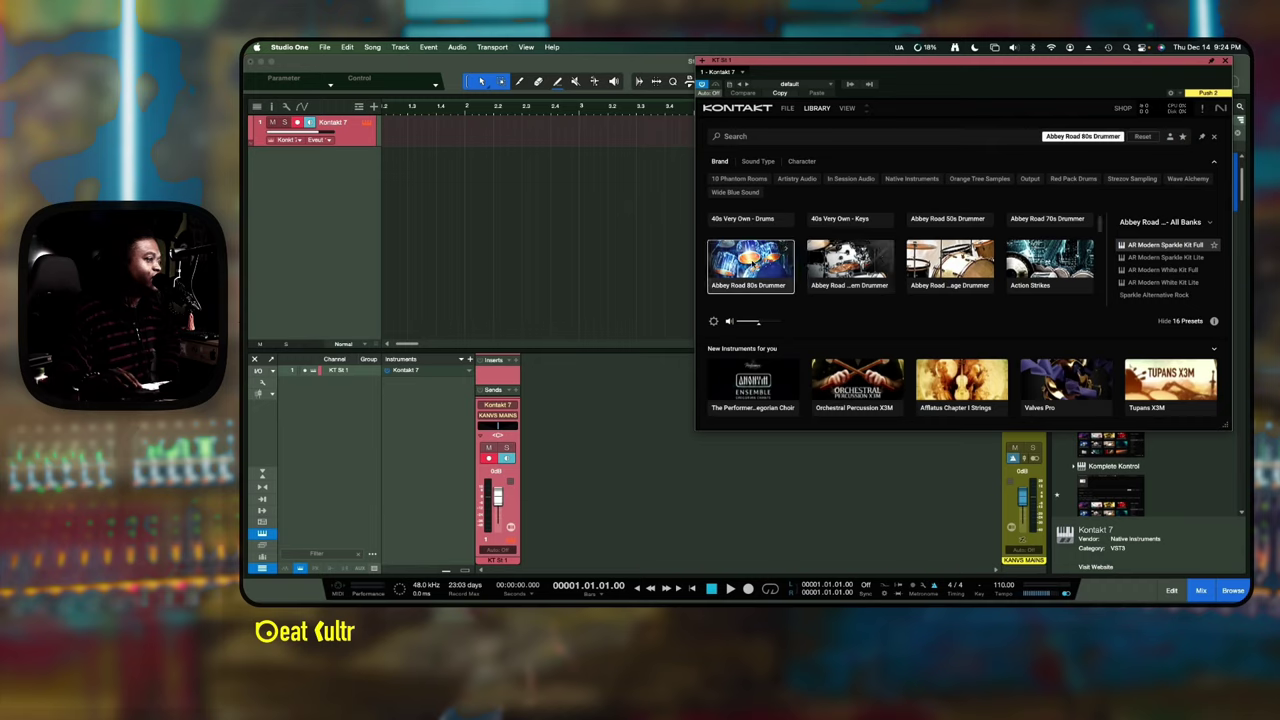
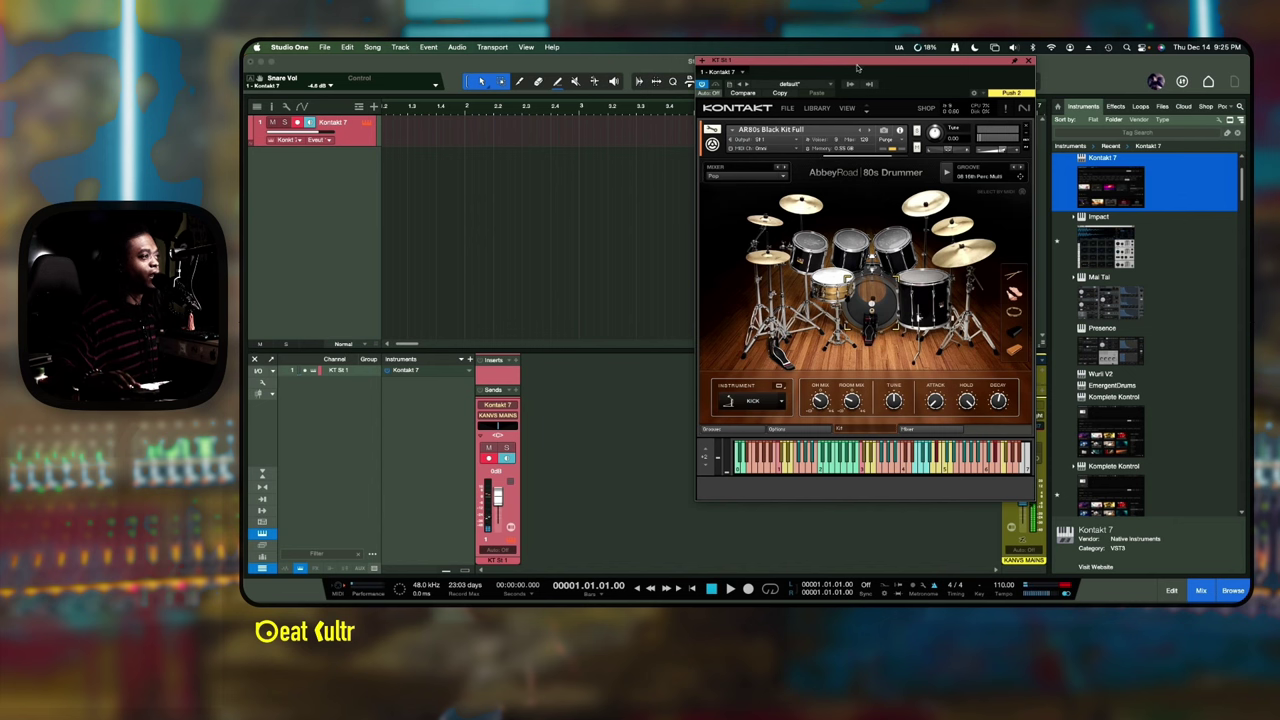
# - Switch Kontakt to rack view and show its Outputs section with the insert slots collapsed
pyautogui.moveTo(857, 68); pyautogui.dragTo(718, 76)
pyautogui.click(708, 115)
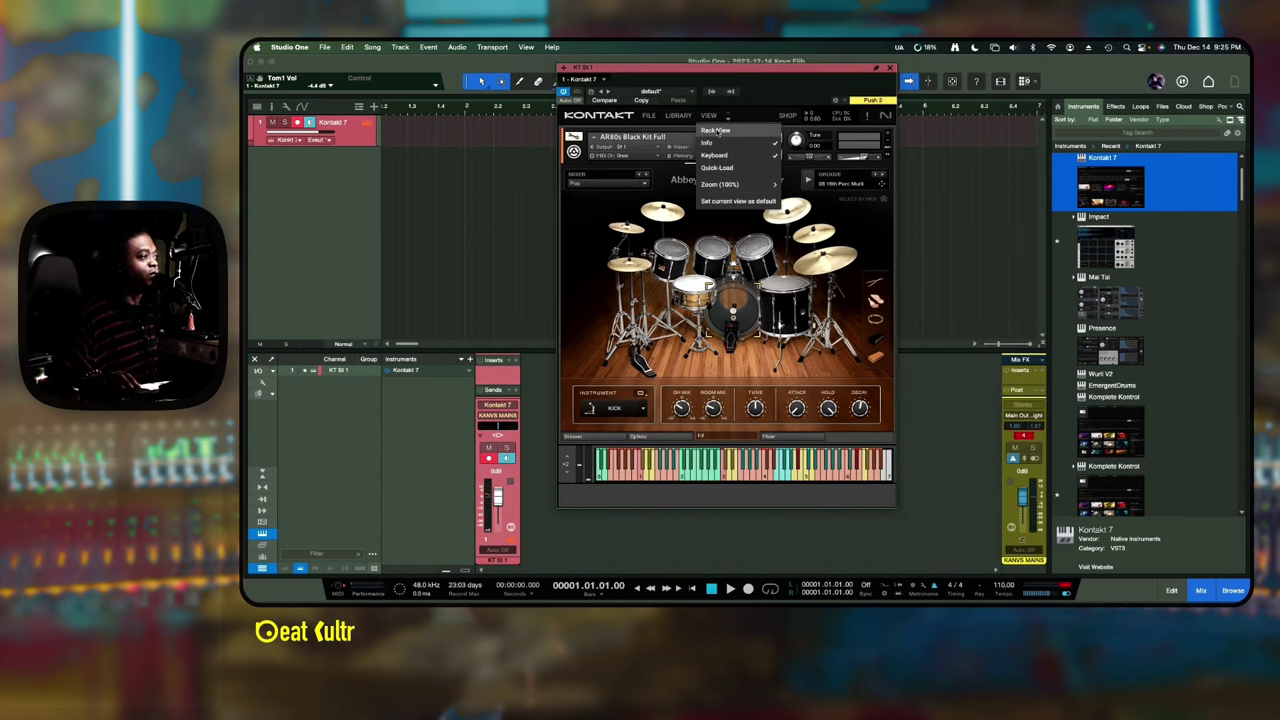
pyautogui.click(716, 131)
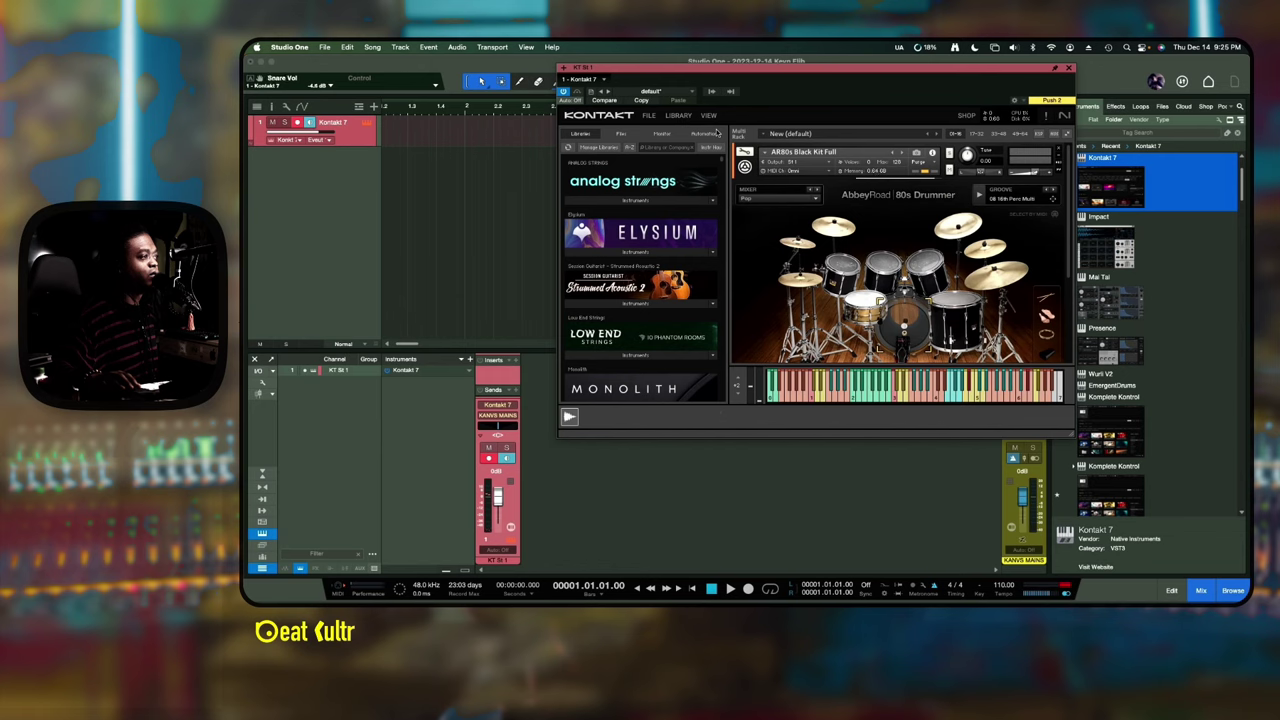
pyautogui.click(708, 115)
pyautogui.click(718, 182)
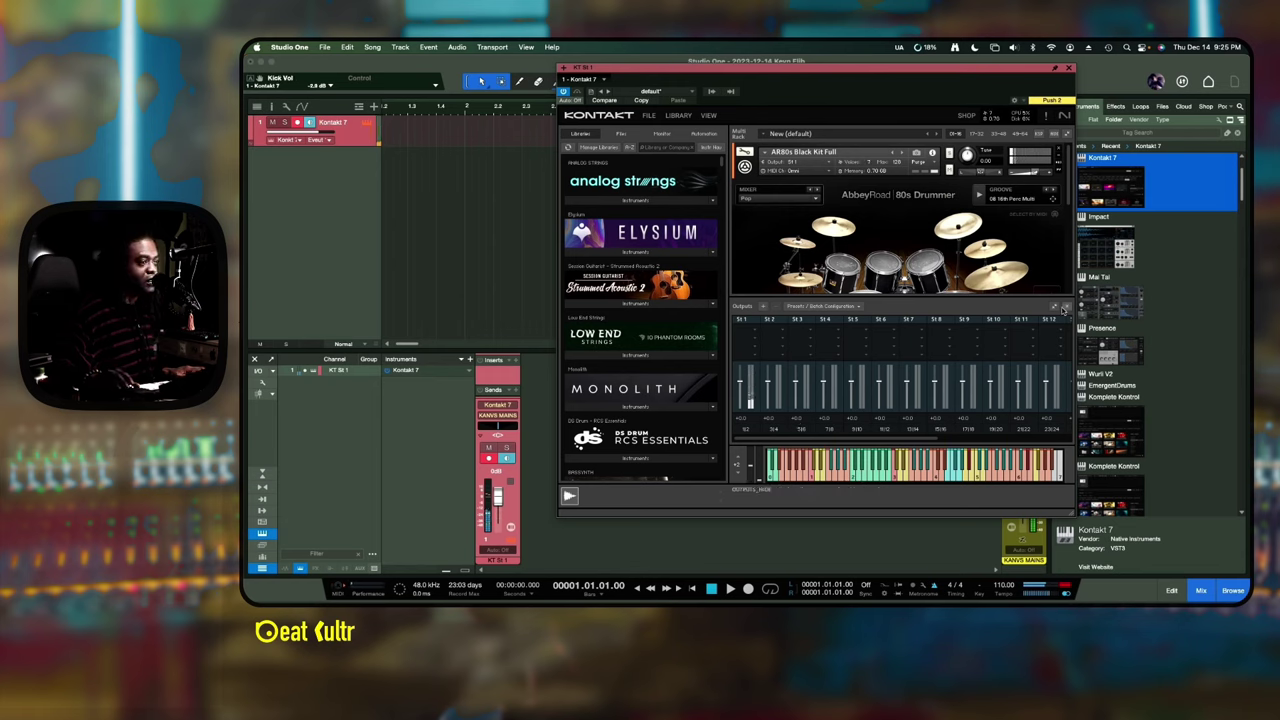
pyautogui.click(1066, 308)
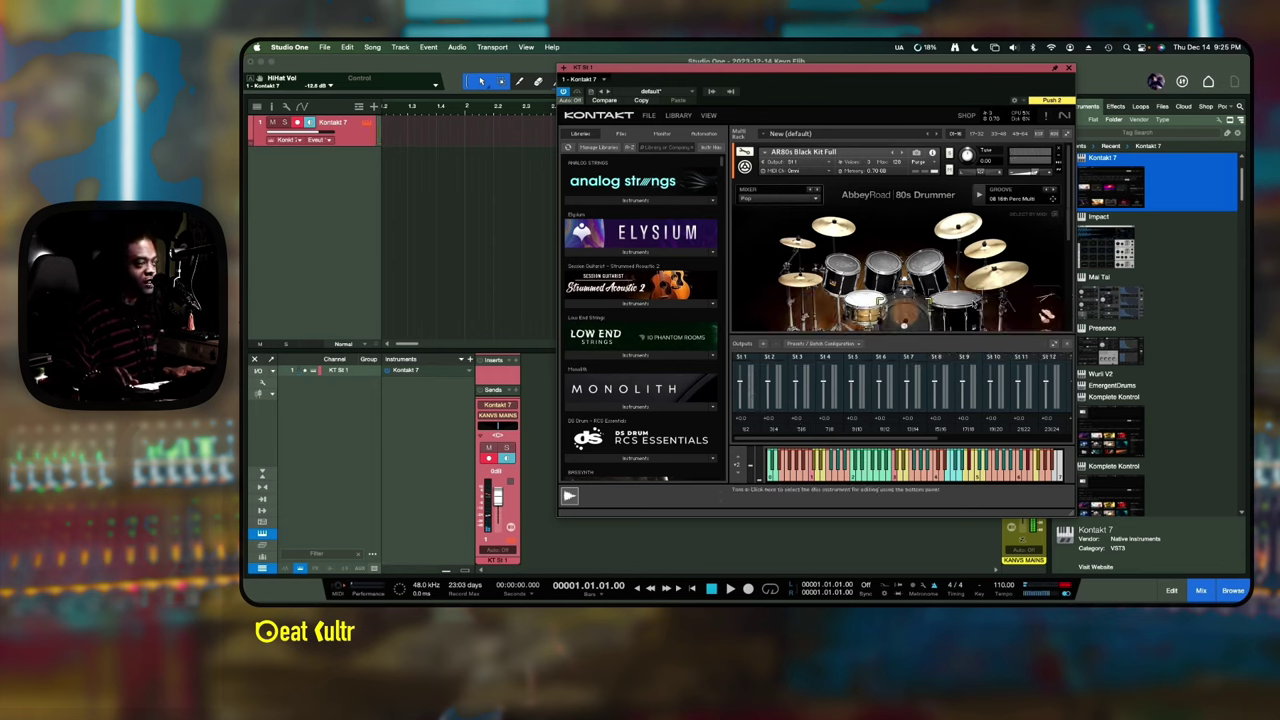
# - In the drummer's mixer channel settings, route the kick to output St 1 and the snare to St 2
pyautogui.scroll(-5, 890, 260)
pyautogui.click(955, 290)
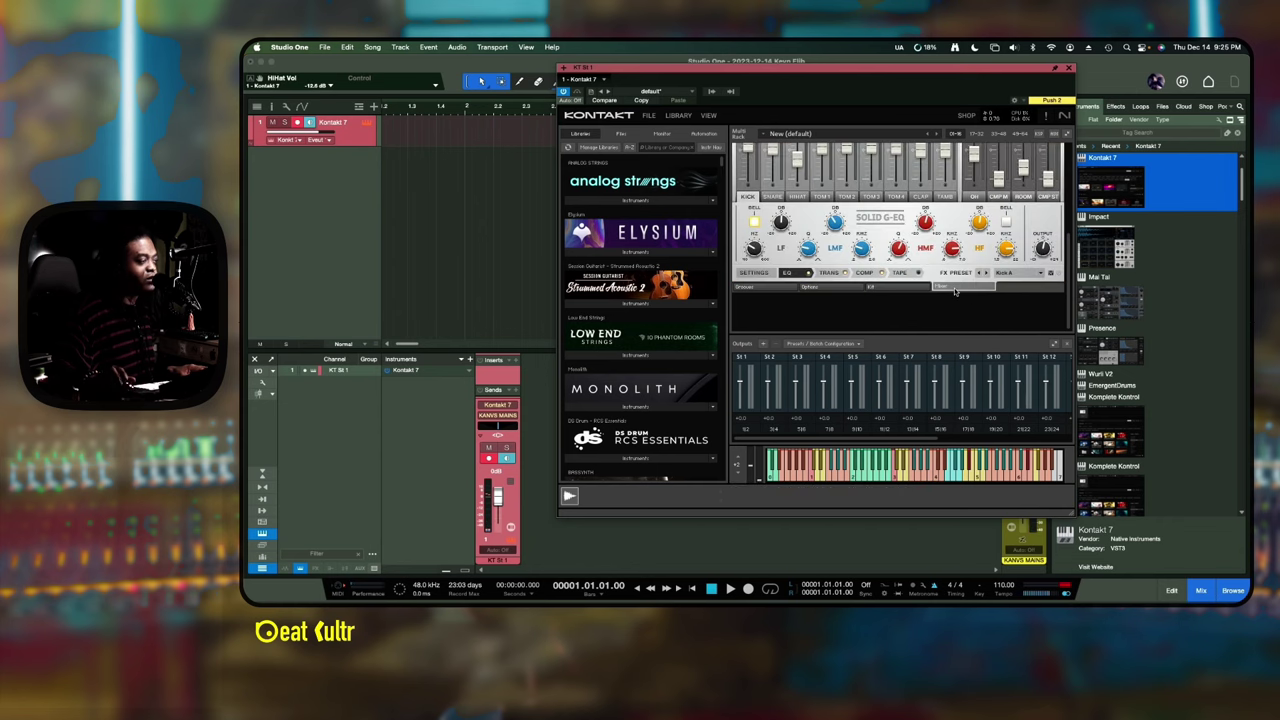
pyautogui.click(754, 272)
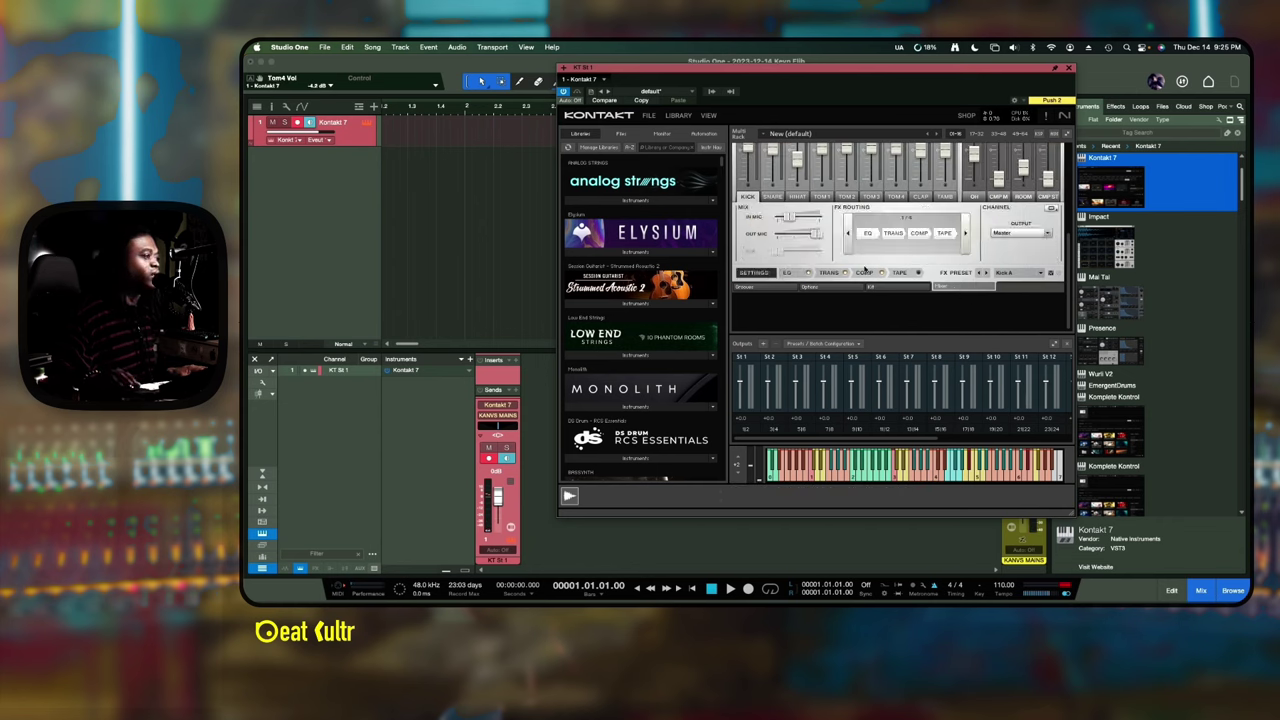
pyautogui.click(1013, 234)
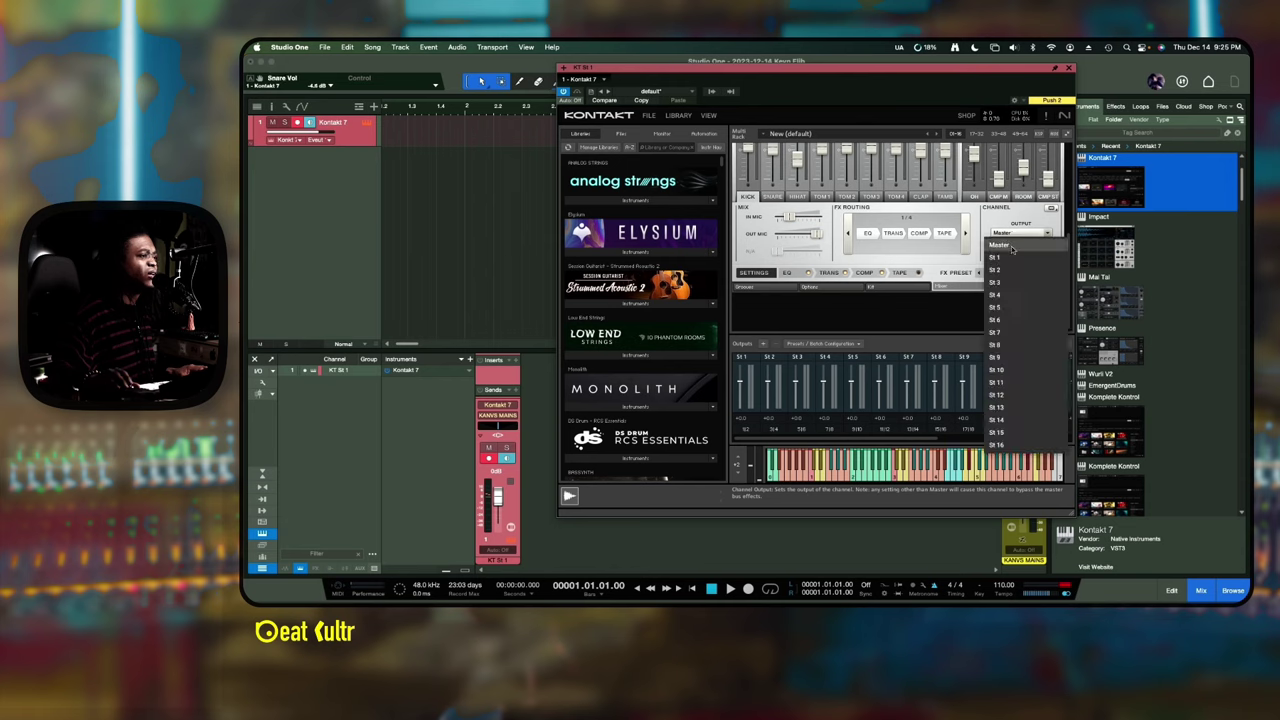
pyautogui.click(987, 240)
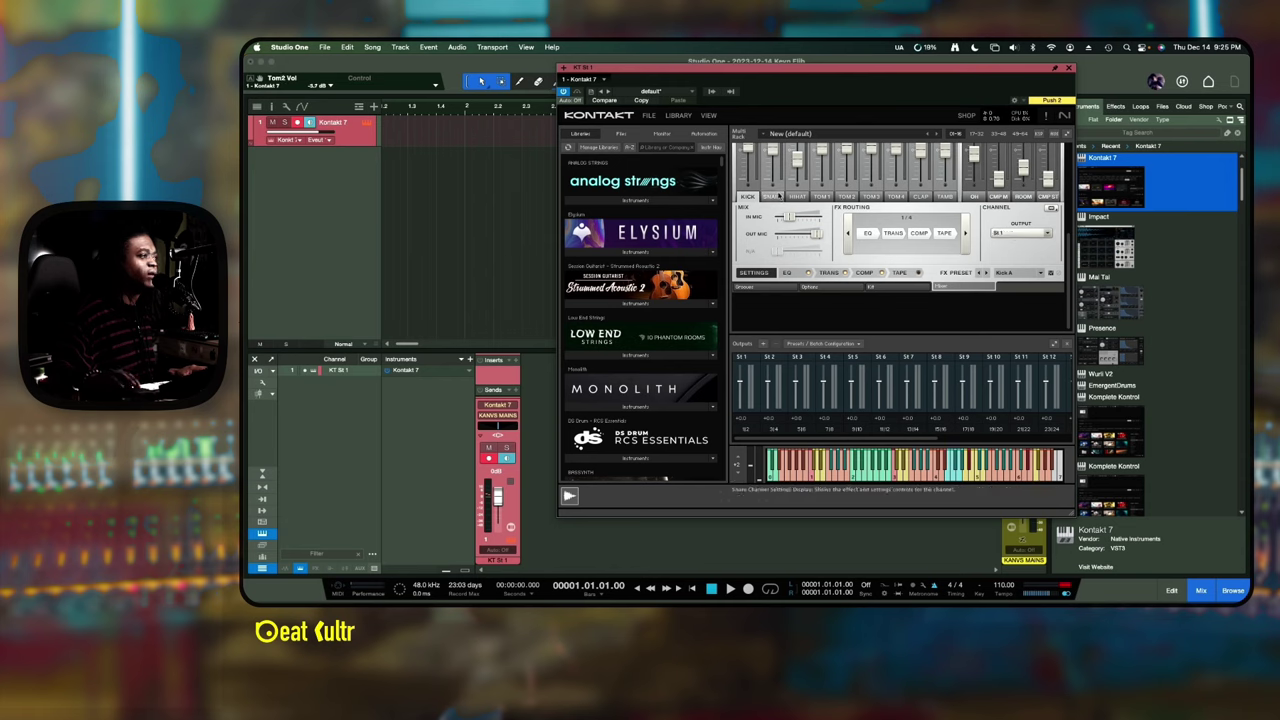
pyautogui.click(1010, 234)
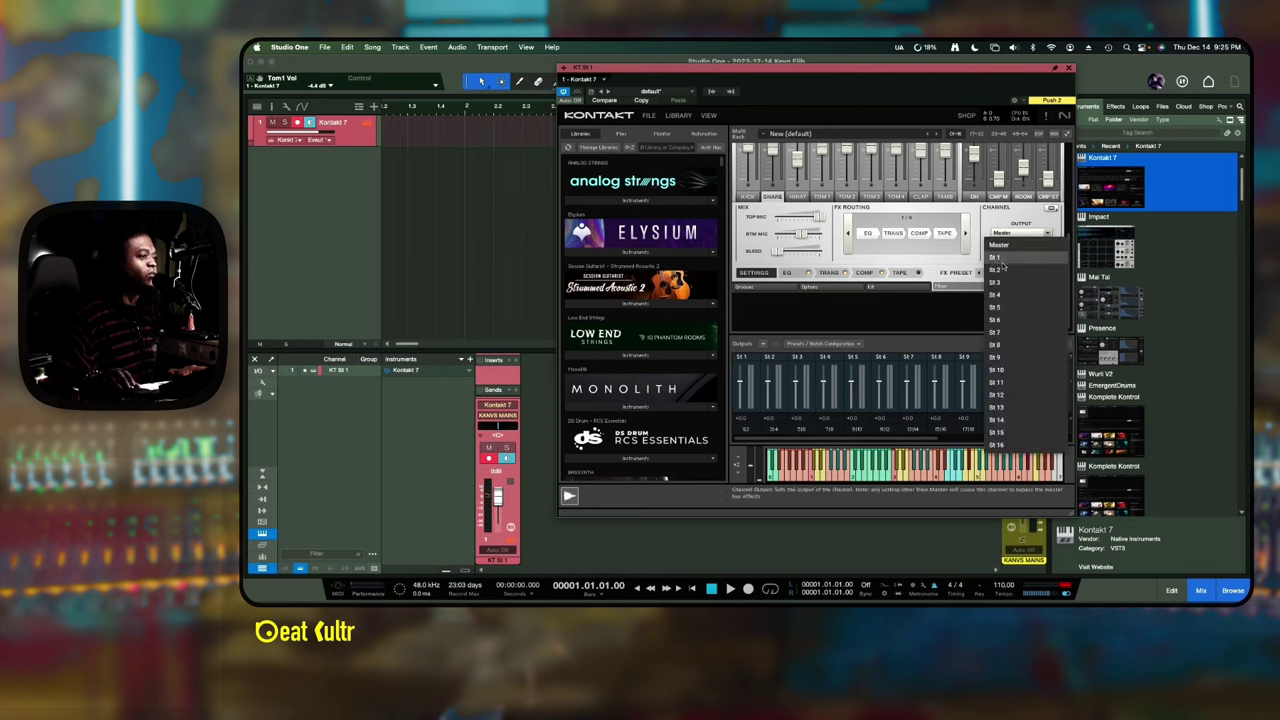
pyautogui.click(1005, 269)
# - Route the hi-hat channel to output St 3 and the Tom 1 channel to St 4
pyautogui.click(798, 196)
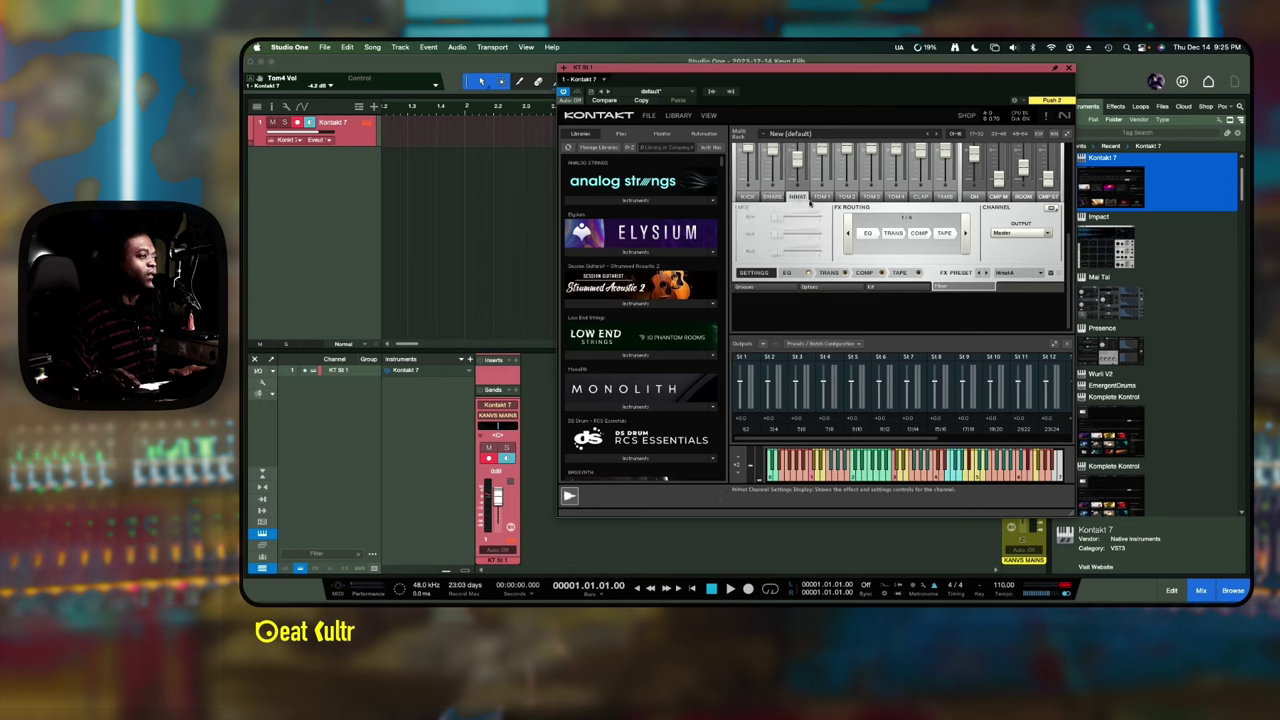
pyautogui.click(1020, 233)
pyautogui.click(1003, 287)
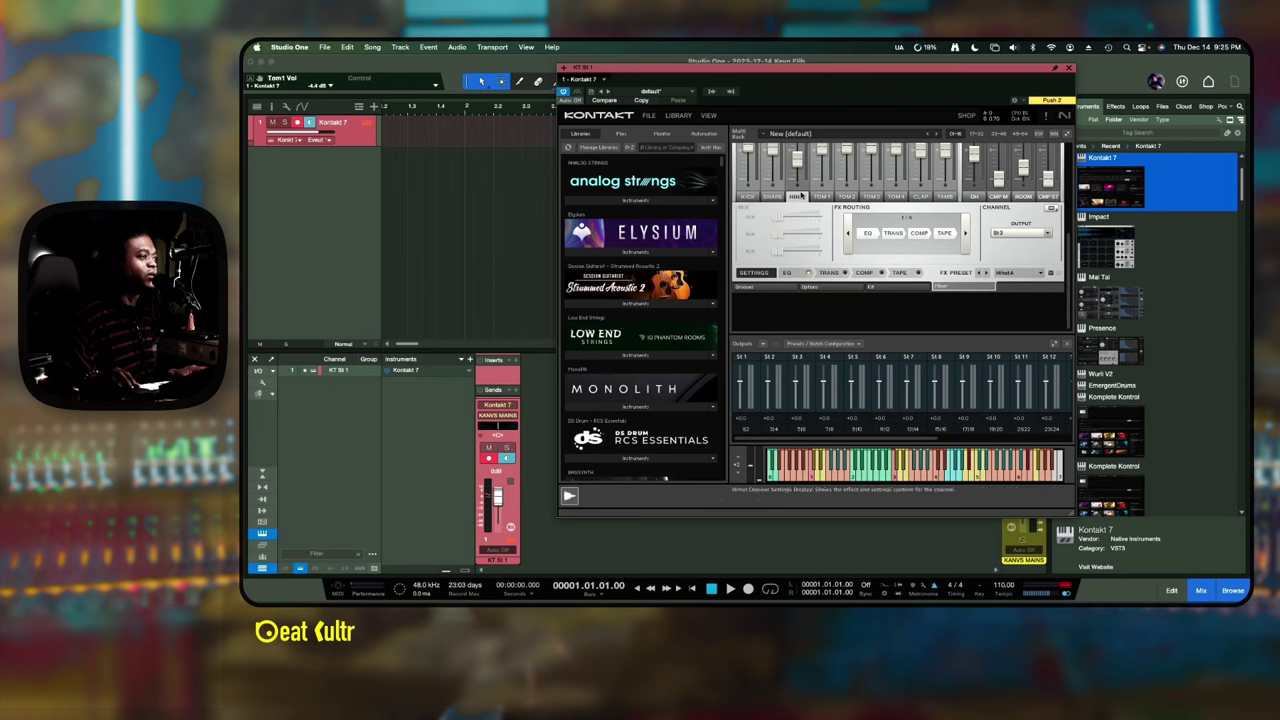
pyautogui.click(821, 196)
pyautogui.click(1020, 233)
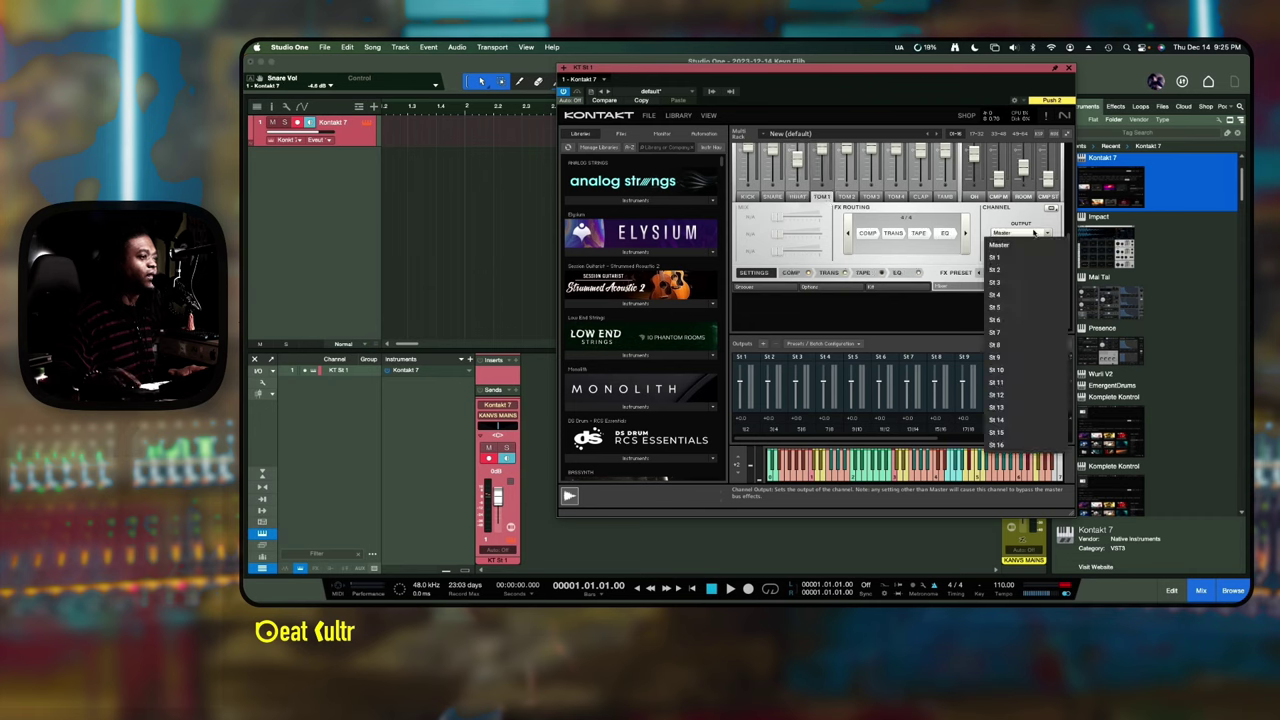
pyautogui.click(1012, 294)
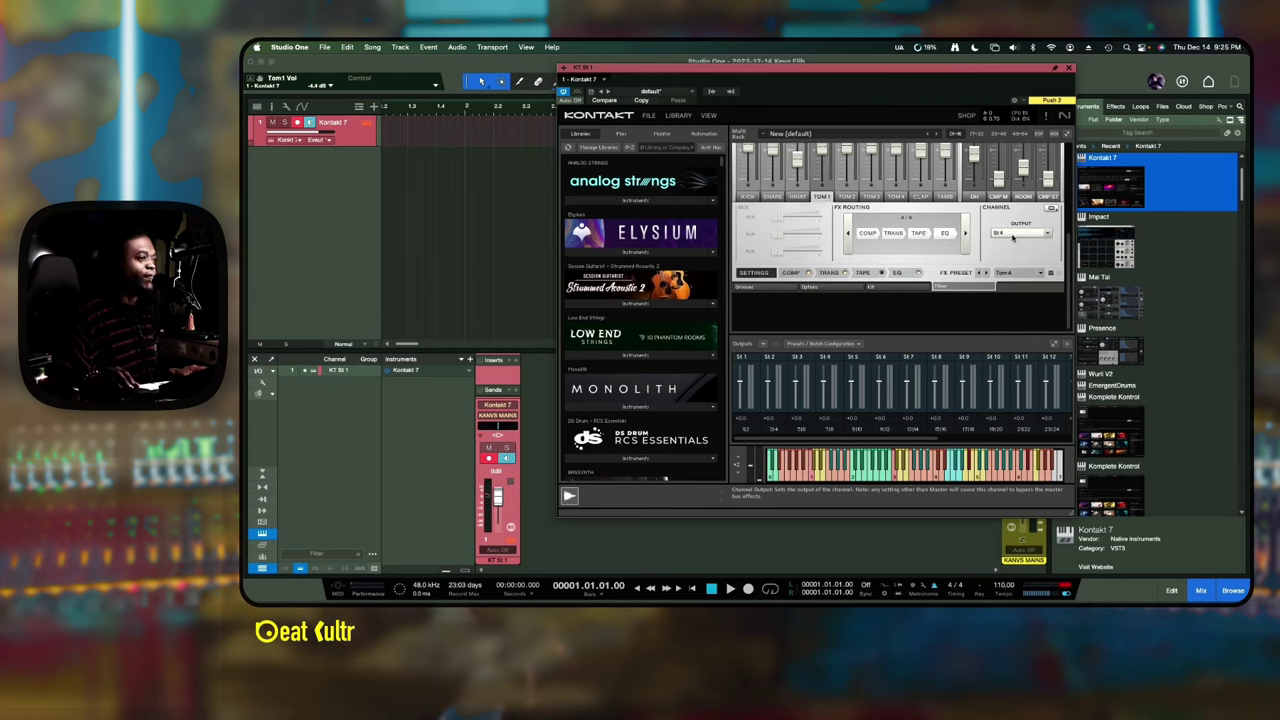
pyautogui.click(1020, 233)
pyautogui.click(1012, 294)
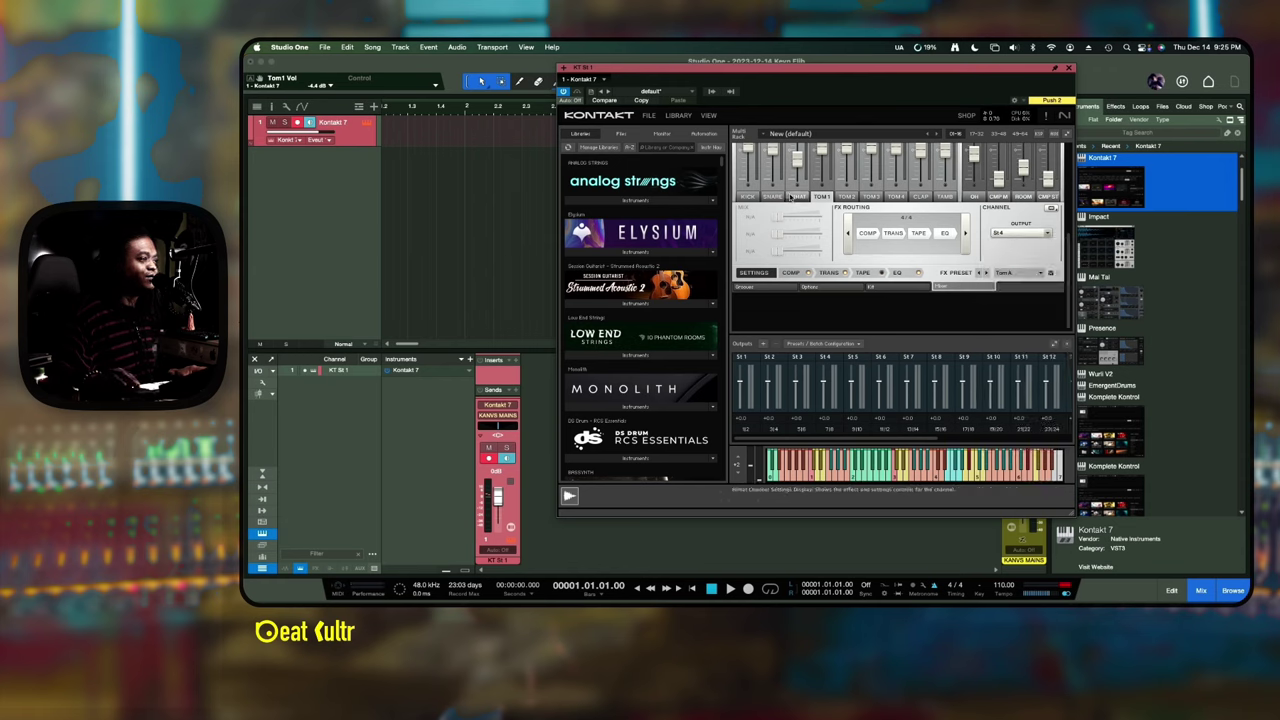
# - Route the Tom 2 channel to output St 5 and the Tom 3 channel to St 6
pyautogui.click(847, 197)
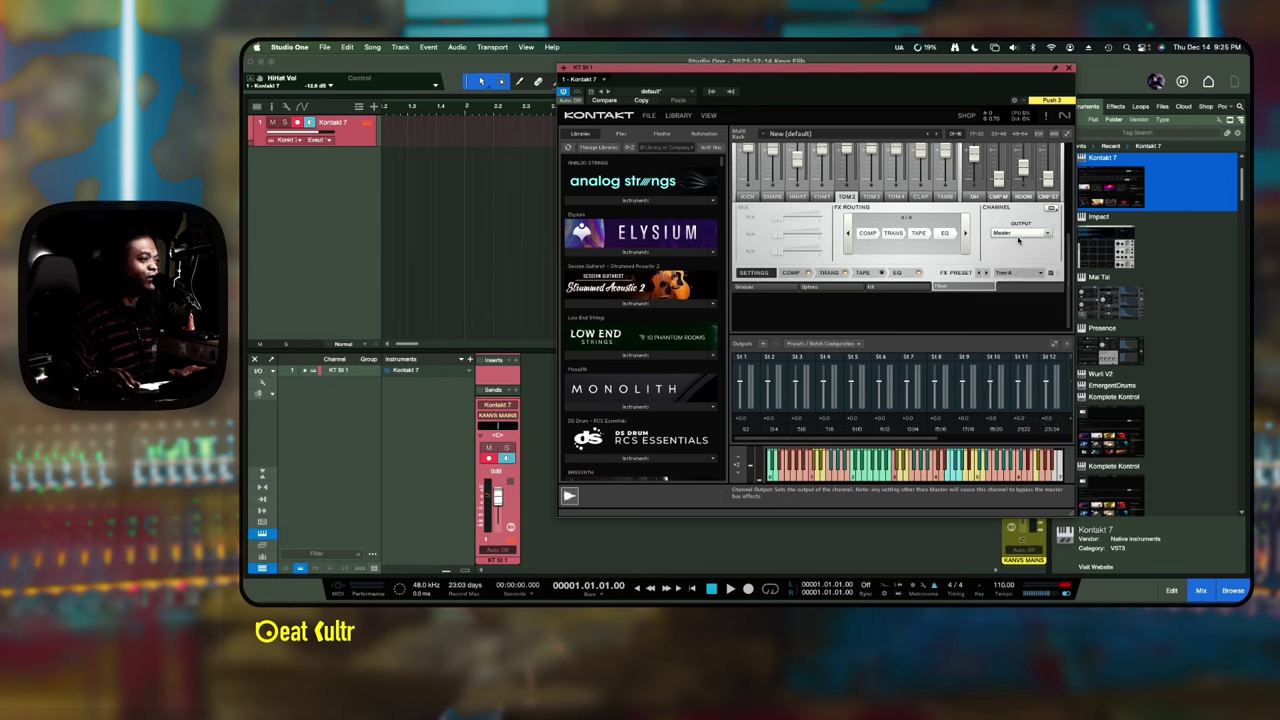
pyautogui.click(1020, 233)
pyautogui.click(1008, 313)
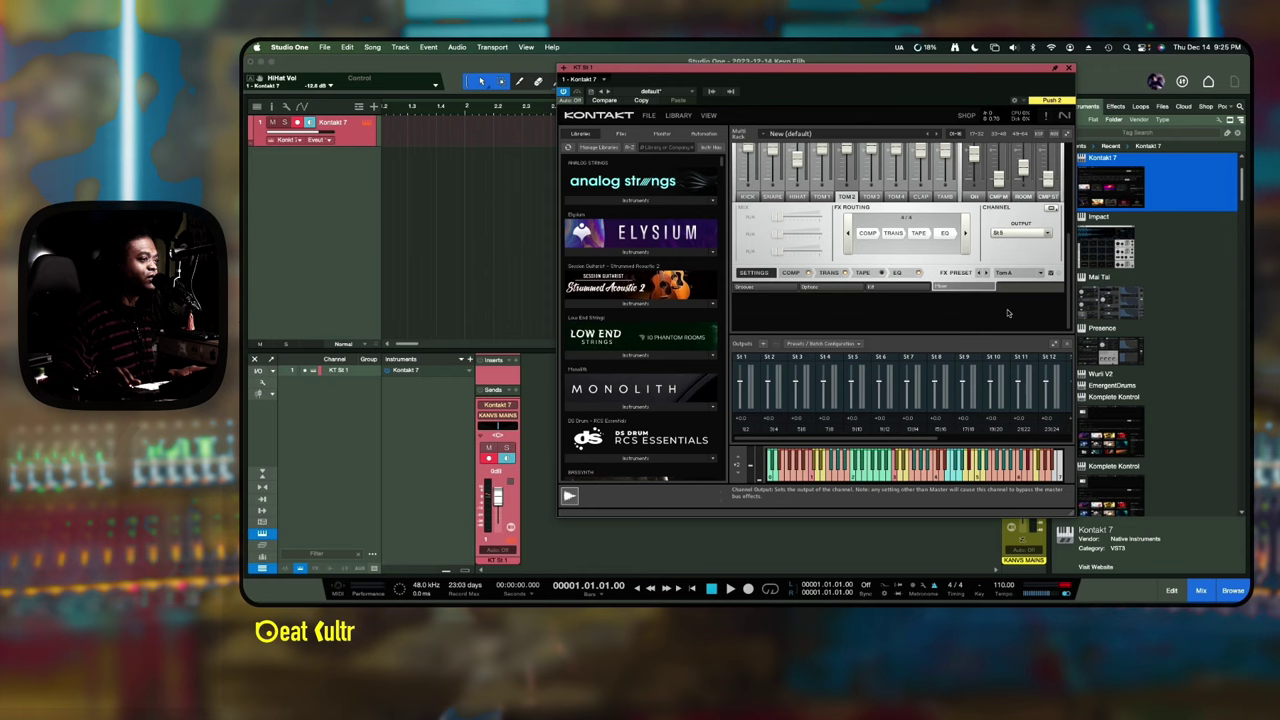
pyautogui.click(872, 197)
pyautogui.click(1020, 233)
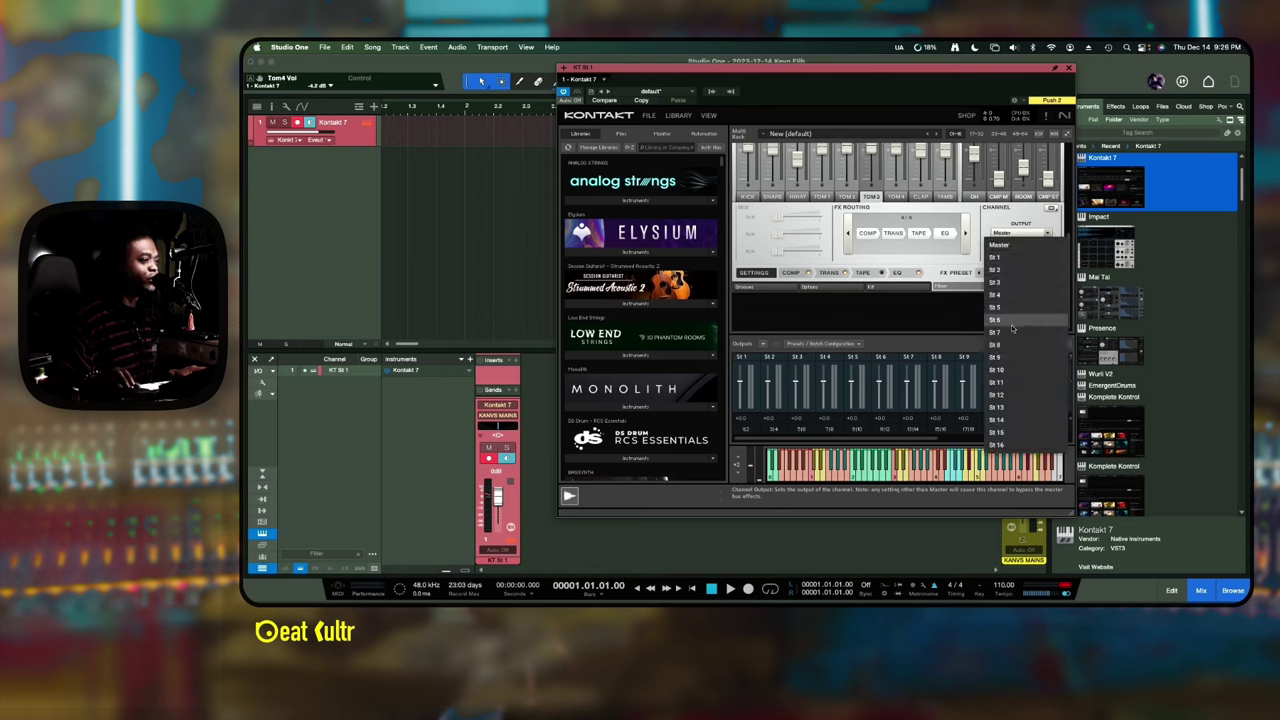
pyautogui.click(1010, 313)
# - Route the Tom 4 channel to output St 7 and the clap channel to St 8
pyautogui.click(895, 197)
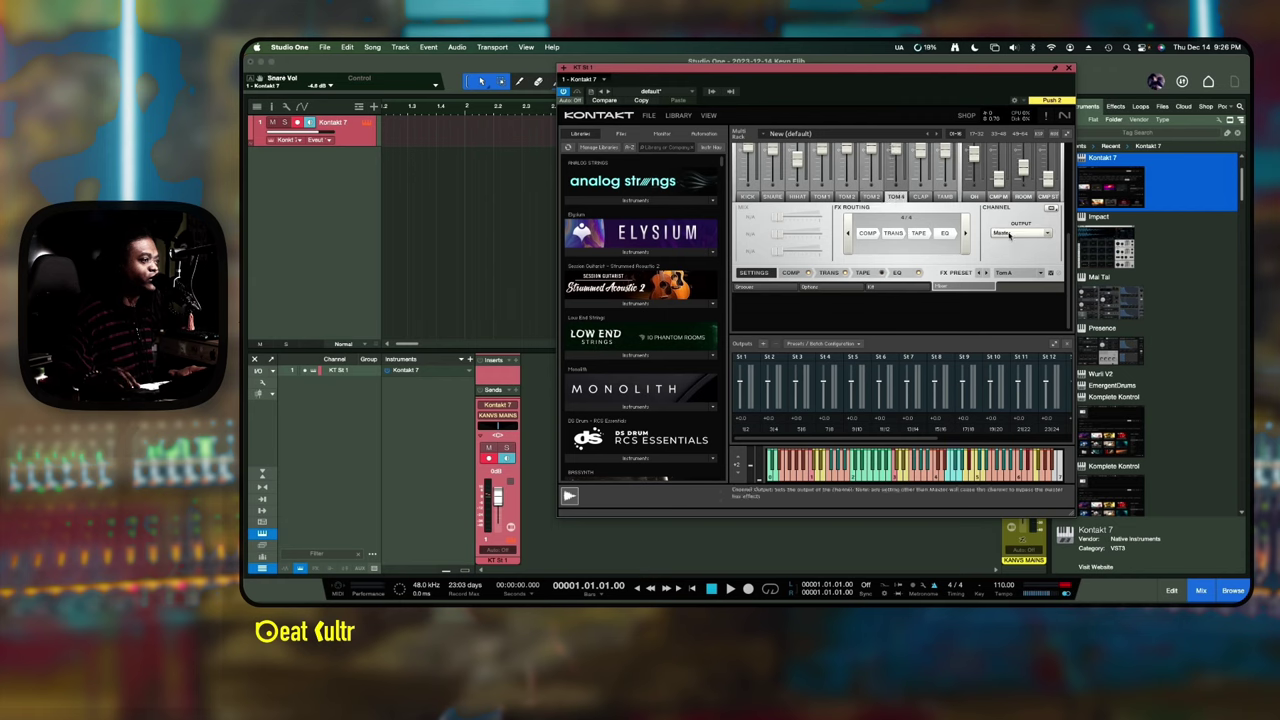
pyautogui.click(1020, 233)
pyautogui.click(1007, 333)
pyautogui.click(872, 197)
pyautogui.click(895, 197)
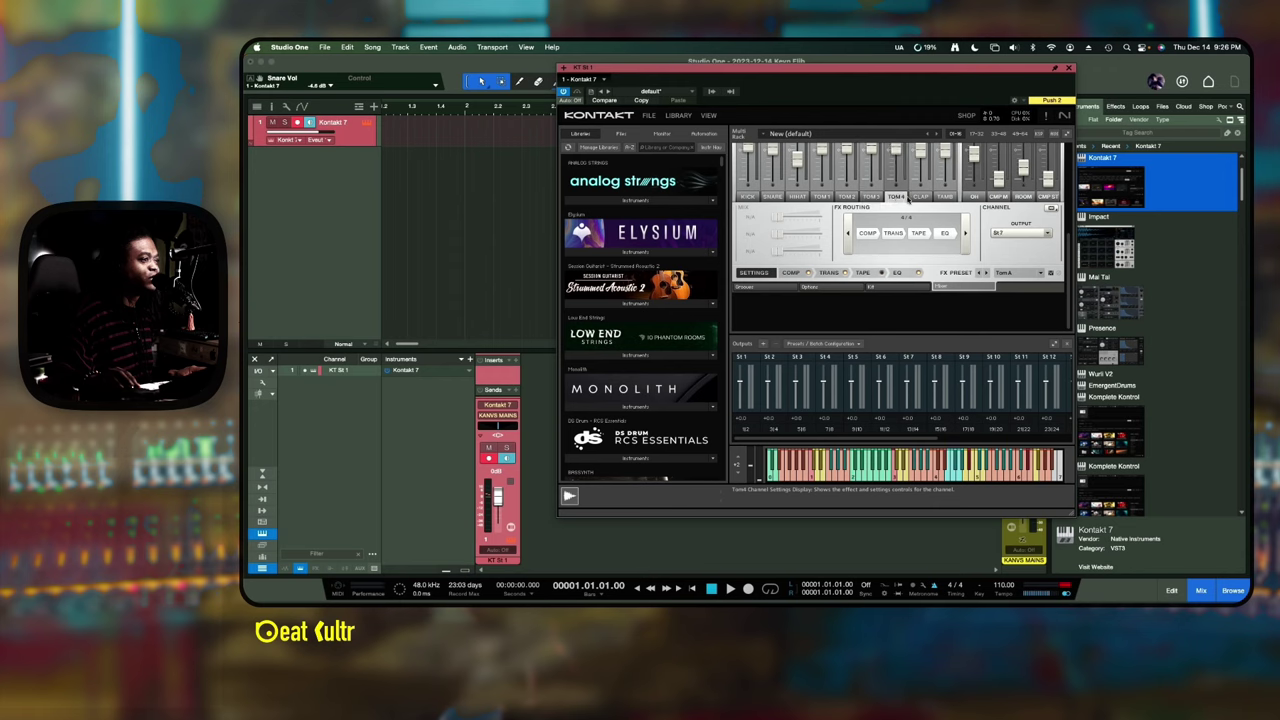
pyautogui.click(920, 197)
pyautogui.click(1045, 234)
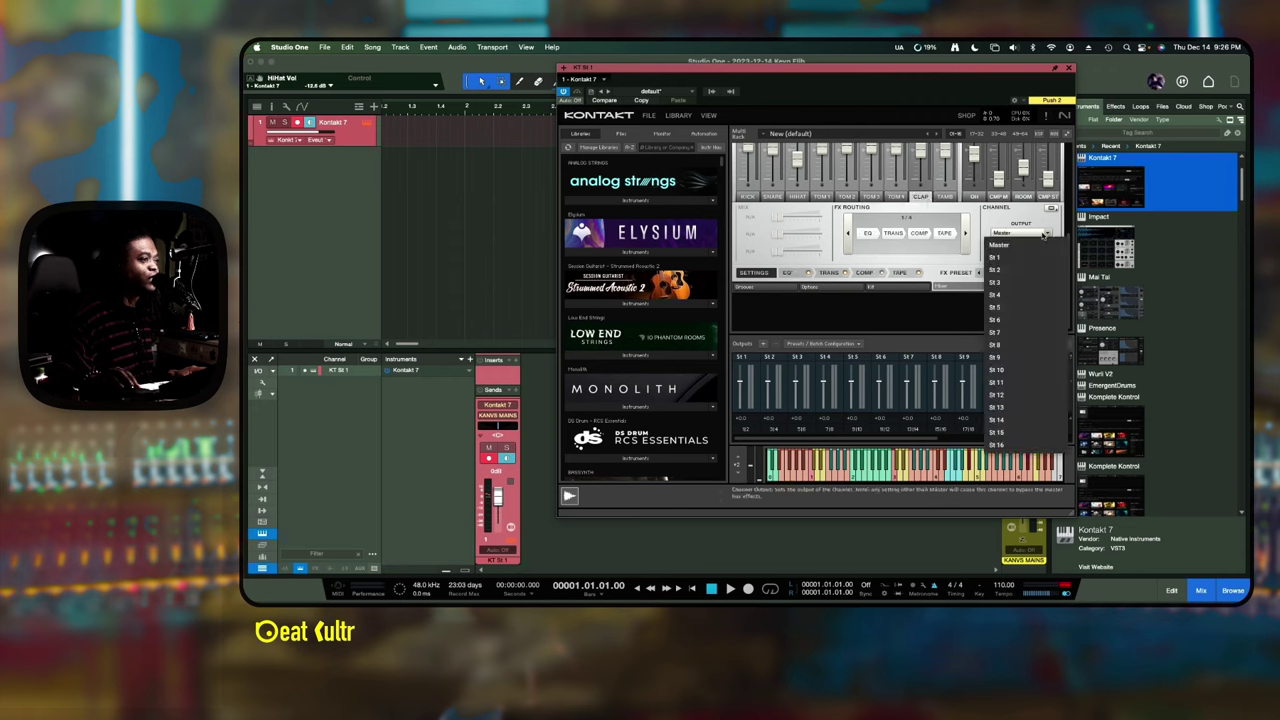
pyautogui.click(1008, 344)
# - Route the tambourine channel to output St 9 and the overhead (OH) channel to St 10
pyautogui.click(945, 196)
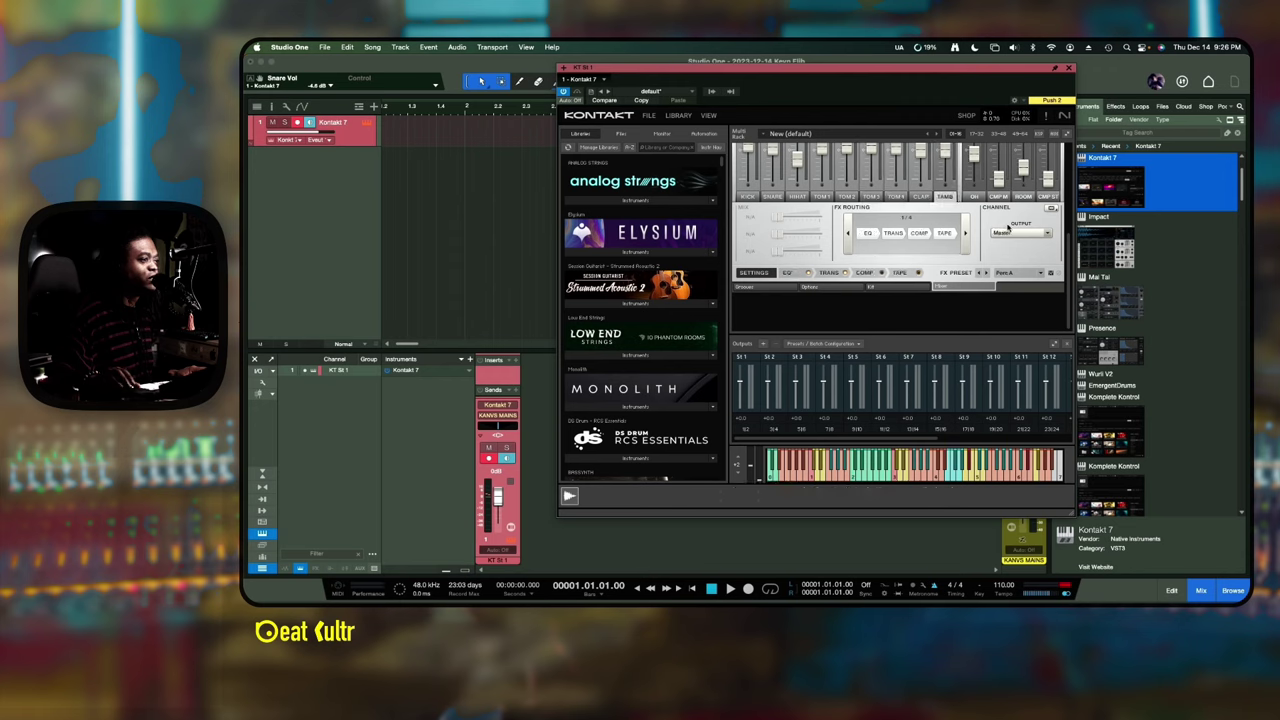
pyautogui.click(1040, 234)
pyautogui.click(1000, 362)
pyautogui.click(974, 196)
pyautogui.click(1040, 233)
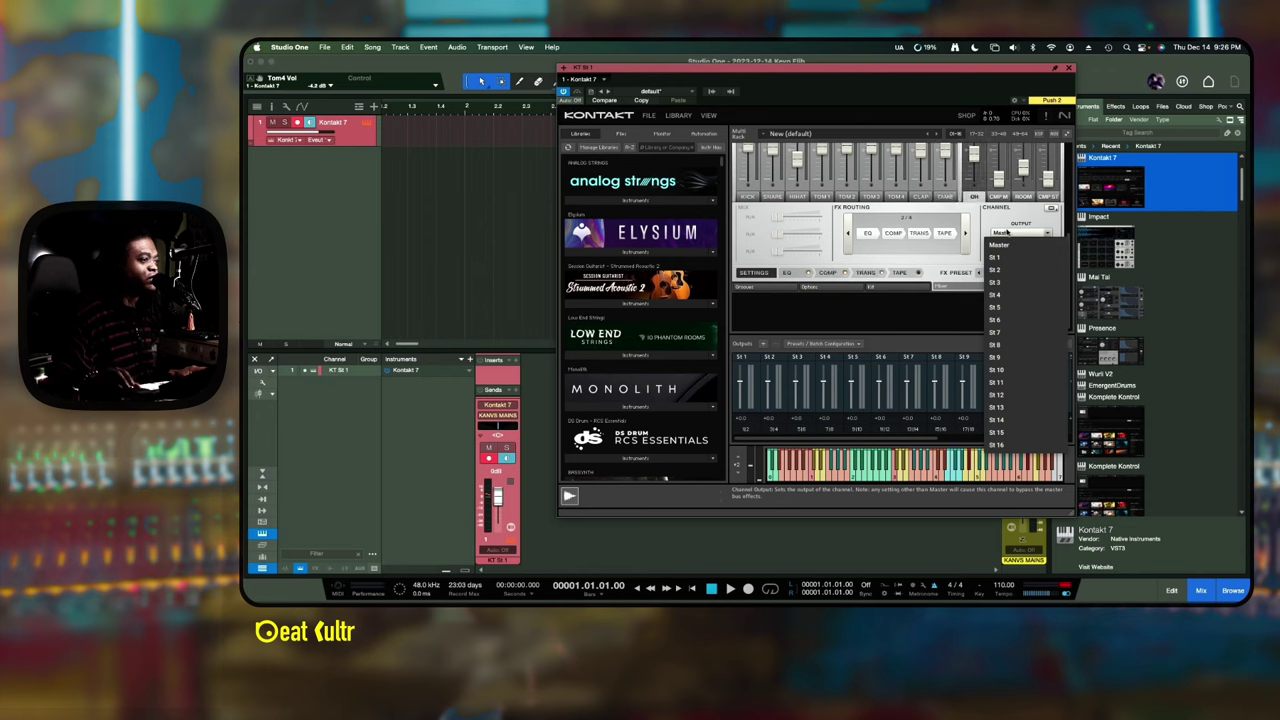
pyautogui.click(997, 370)
# - Route the CMP M channel to output St 11
pyautogui.click(998, 196)
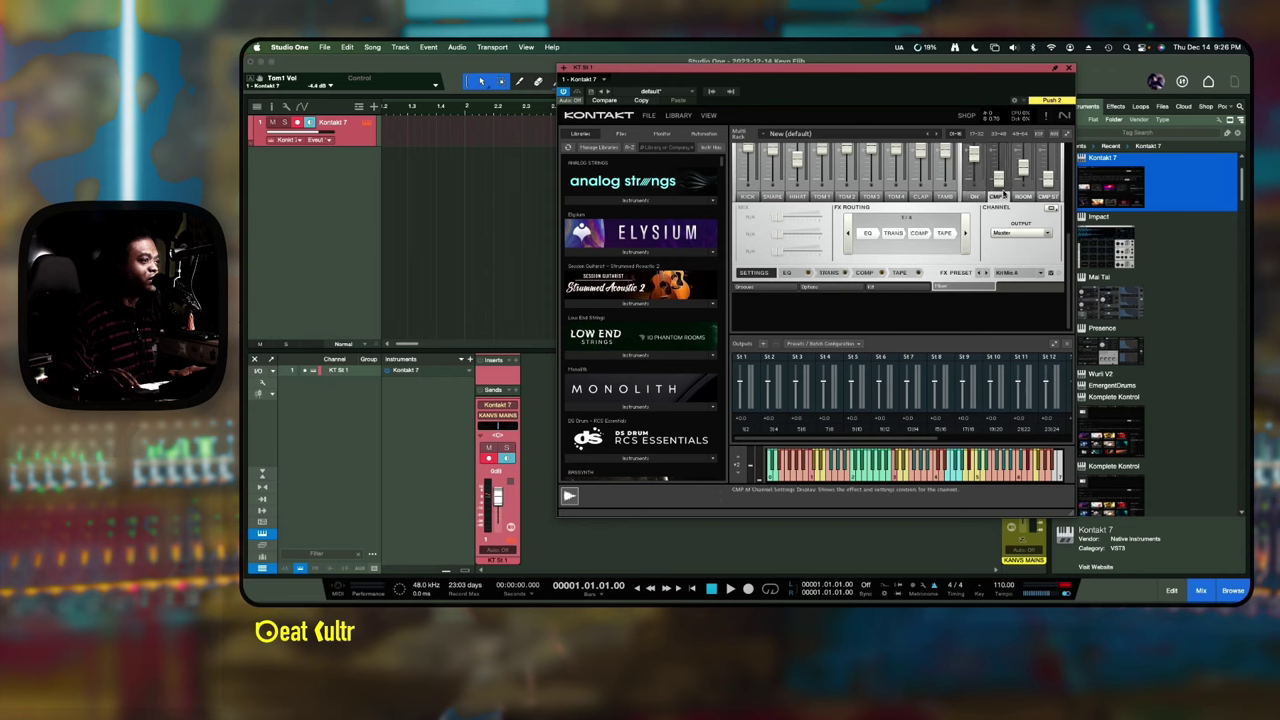
pyautogui.click(1020, 232)
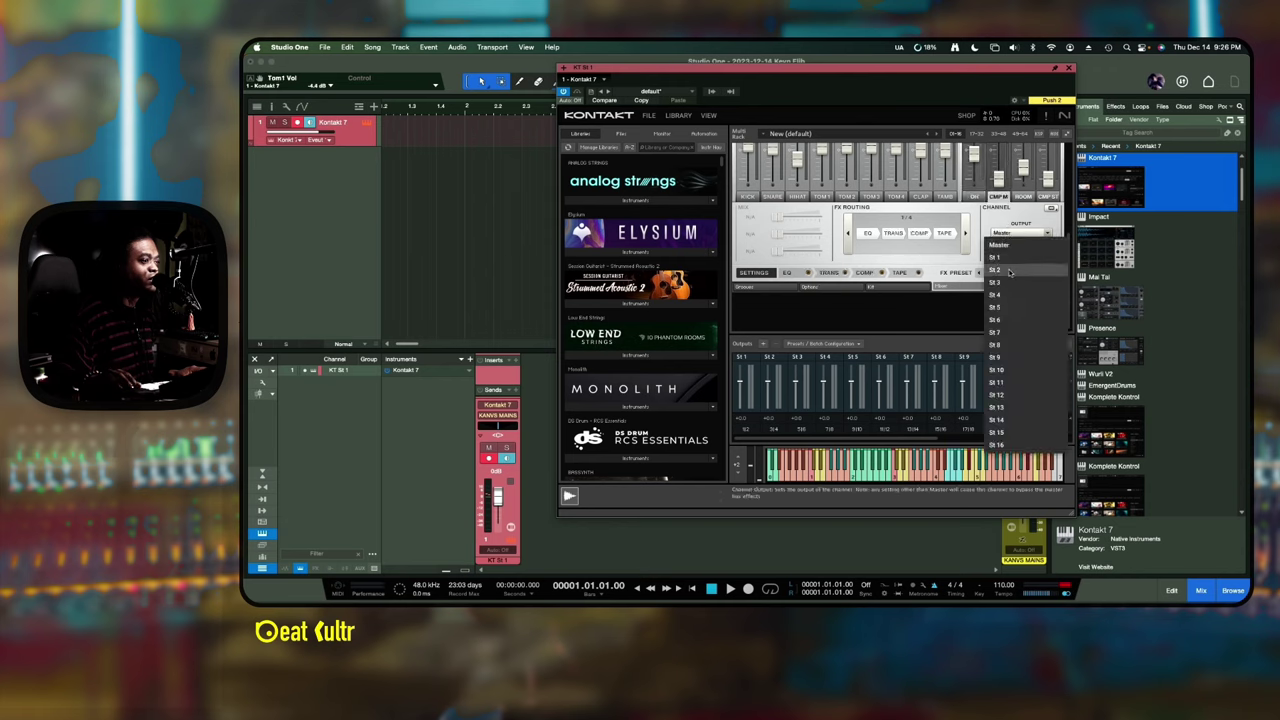
pyautogui.click(1010, 383)
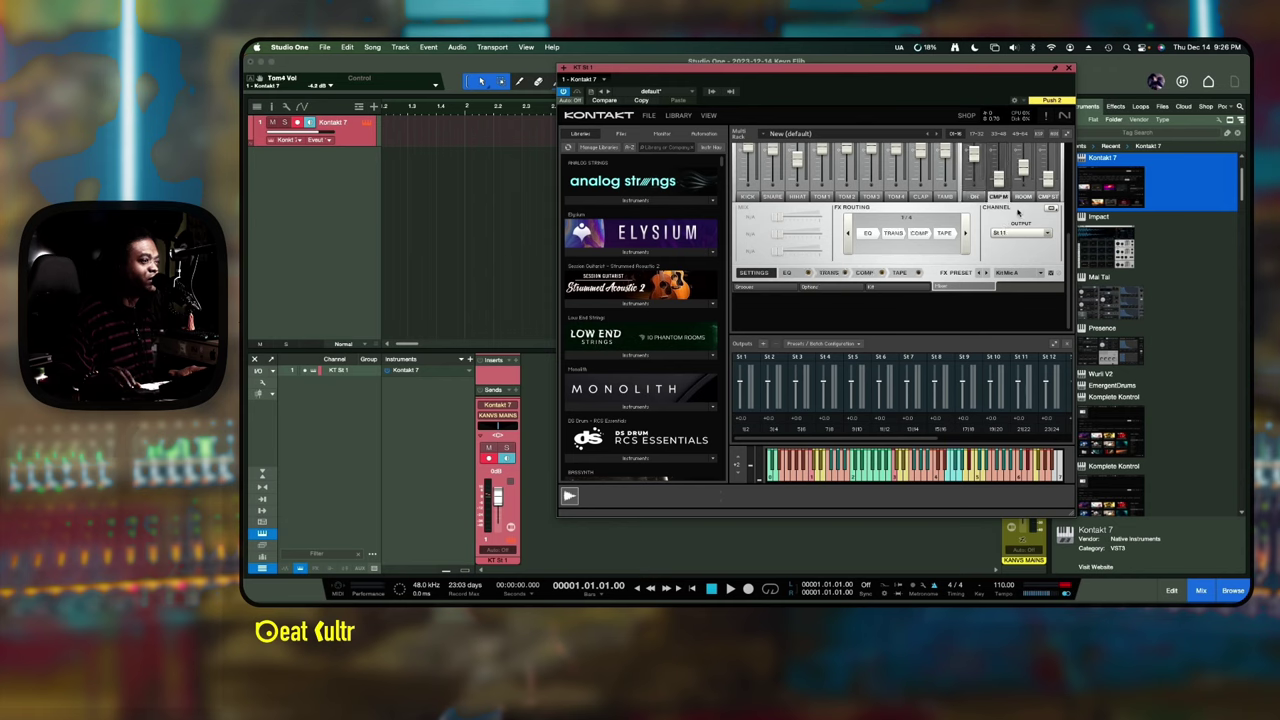
# - Check the output assignments of the drum channels from Tom 3 through CMP ST
pyautogui.click(871, 196)
pyautogui.click(894, 196)
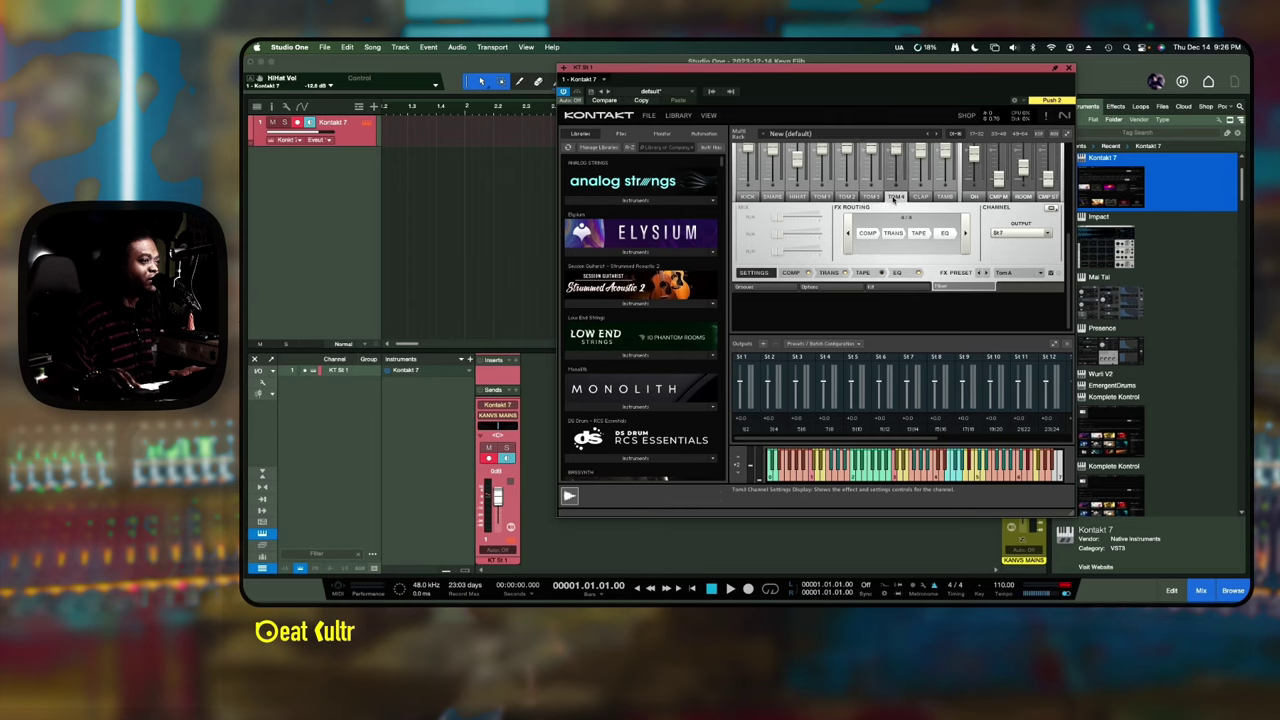
pyautogui.click(920, 196)
pyautogui.click(946, 196)
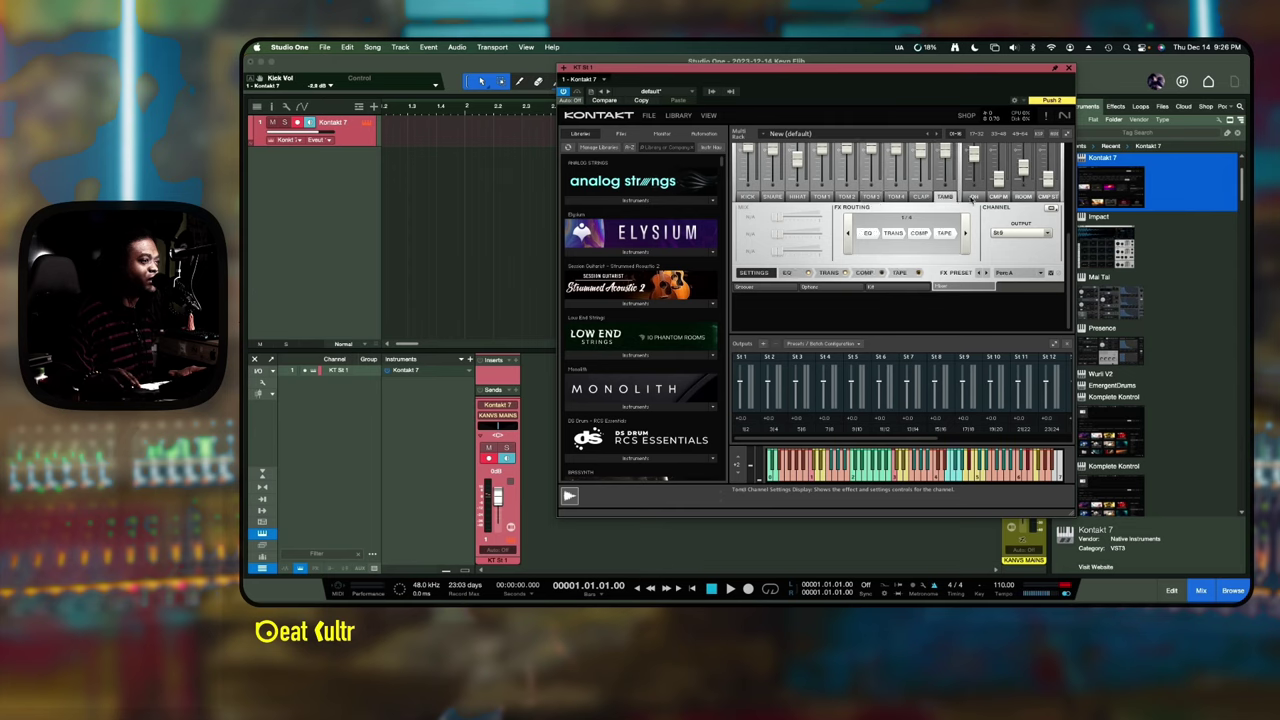
pyautogui.click(972, 196)
pyautogui.click(998, 196)
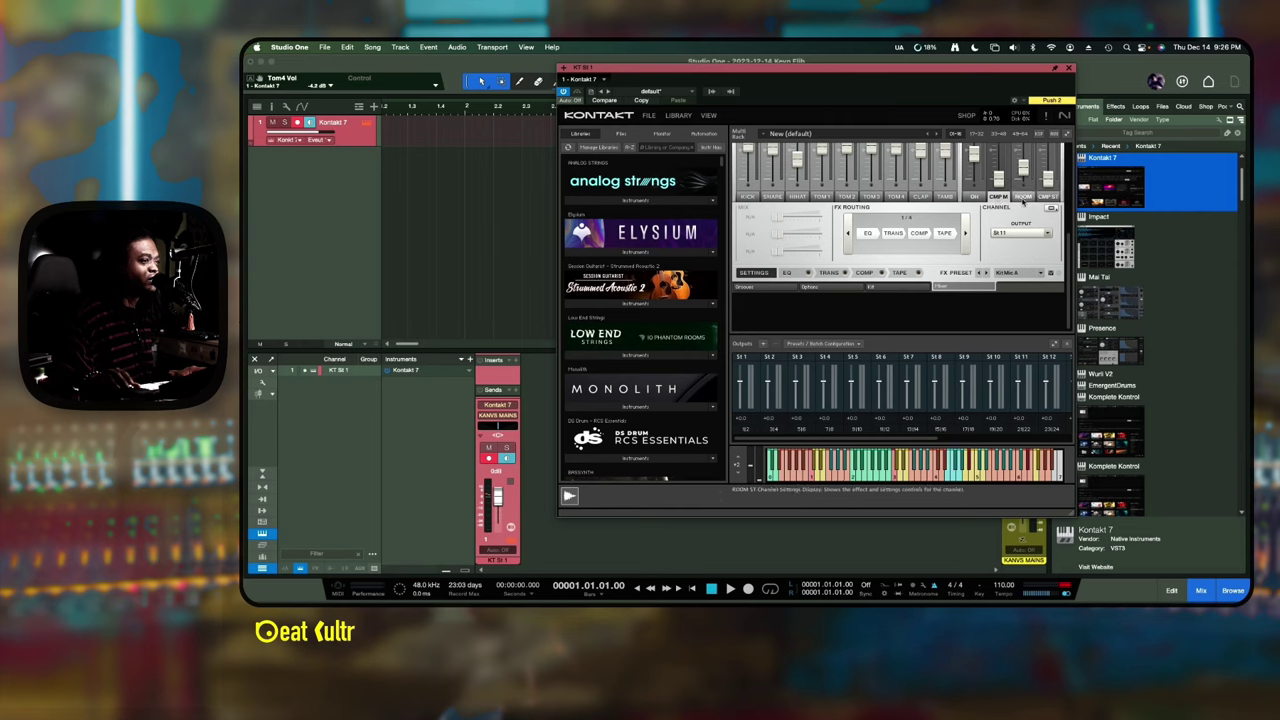
pyautogui.click(1022, 196)
pyautogui.click(1046, 196)
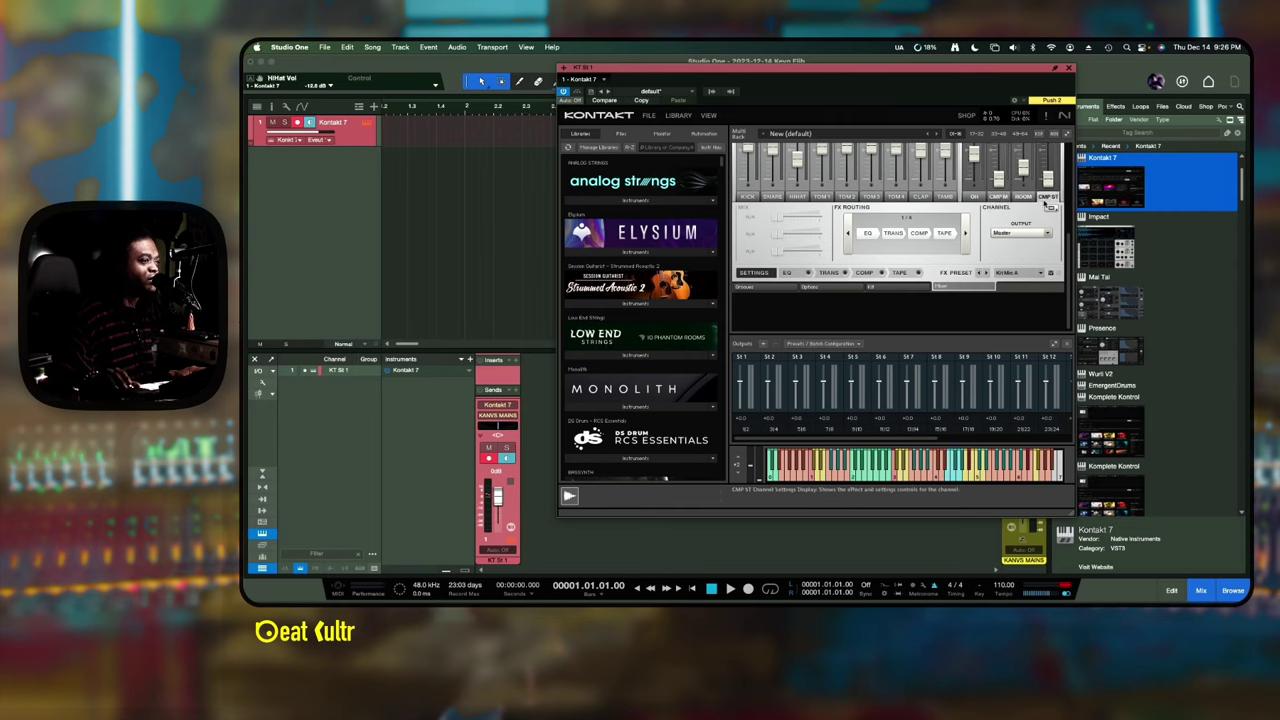
# - Go through the channels again from kick to CMP M, checking that each has its own output
pyautogui.click(748, 196)
pyautogui.click(772, 196)
pyautogui.click(797, 196)
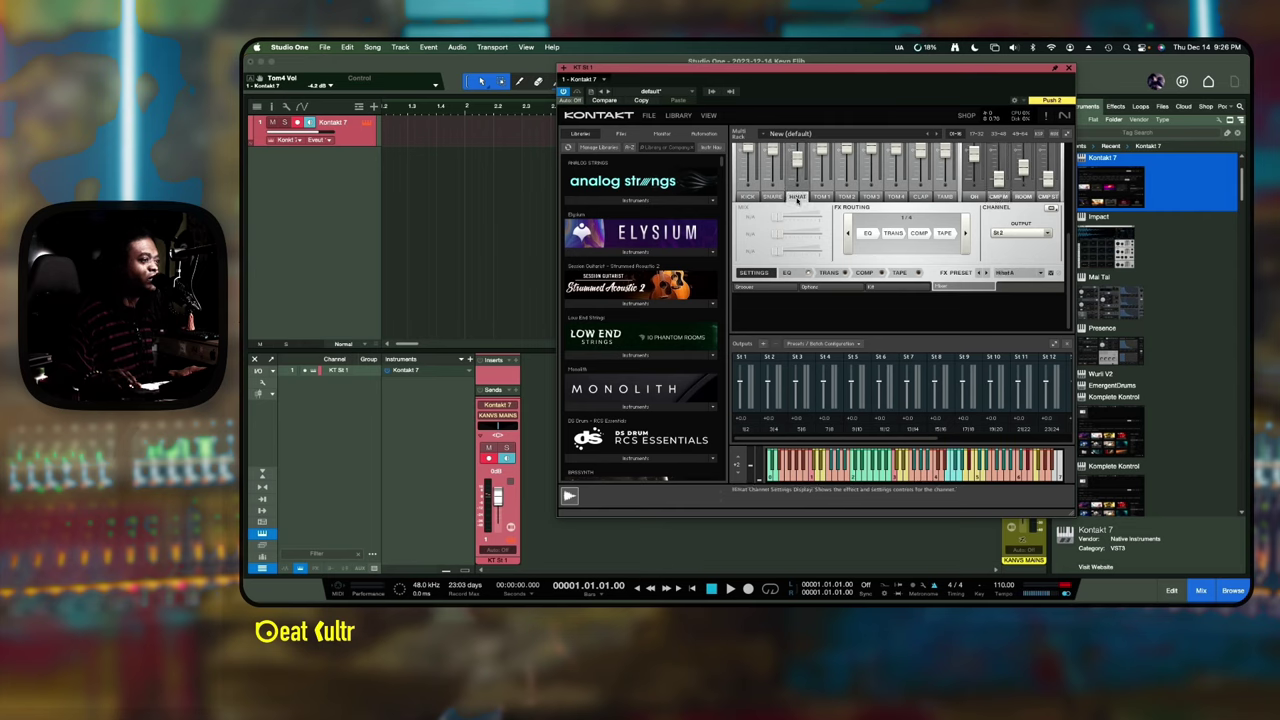
pyautogui.click(822, 196)
pyautogui.click(846, 196)
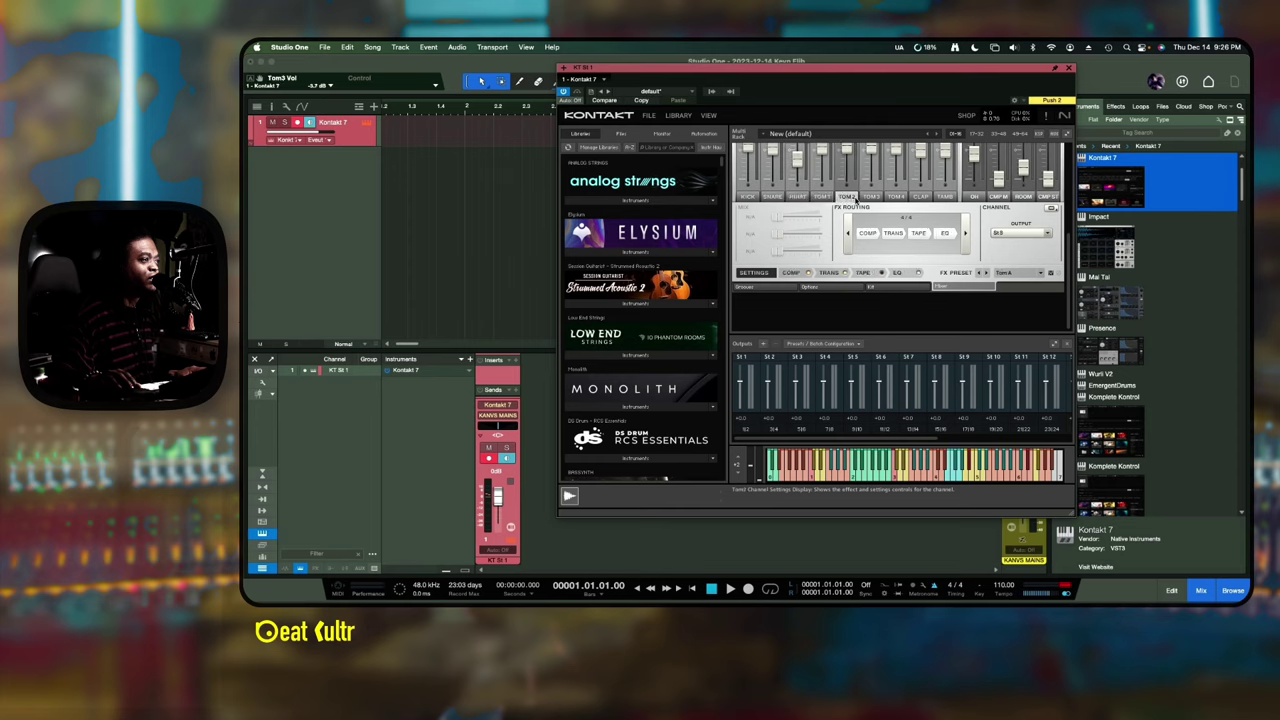
pyautogui.click(871, 196)
pyautogui.click(895, 196)
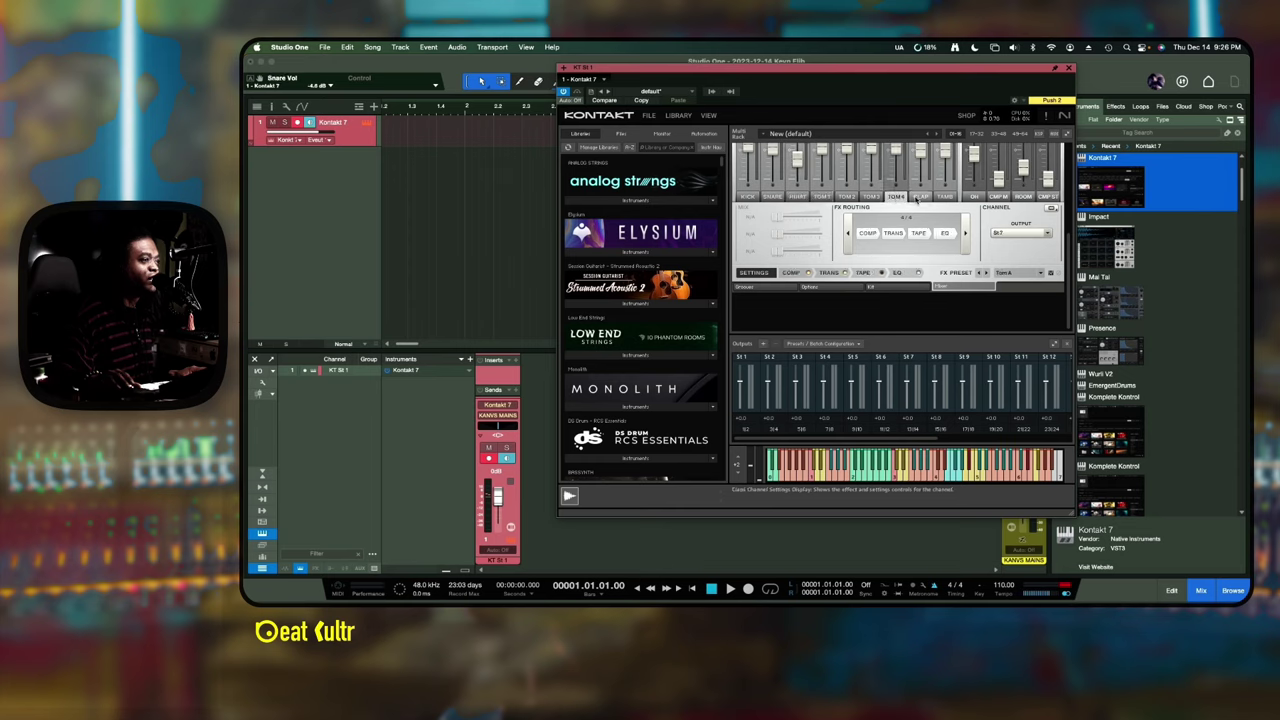
pyautogui.click(920, 196)
pyautogui.click(945, 196)
pyautogui.click(971, 196)
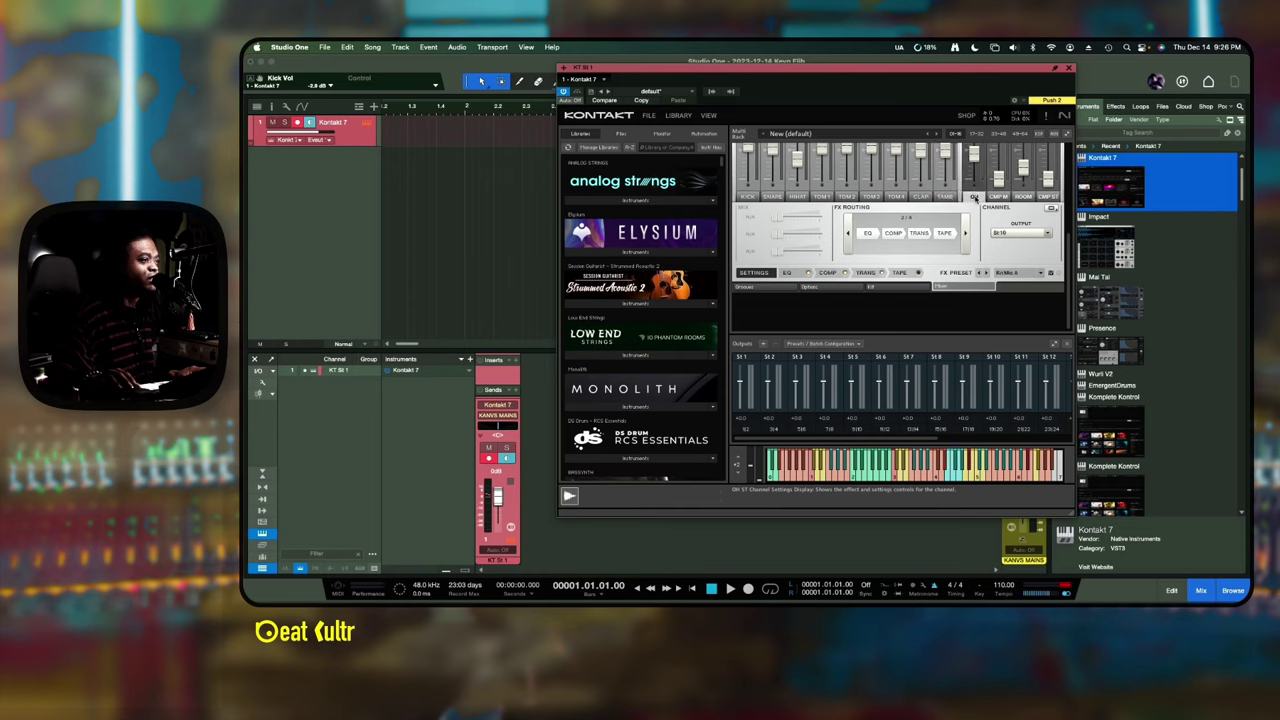
pyautogui.click(997, 196)
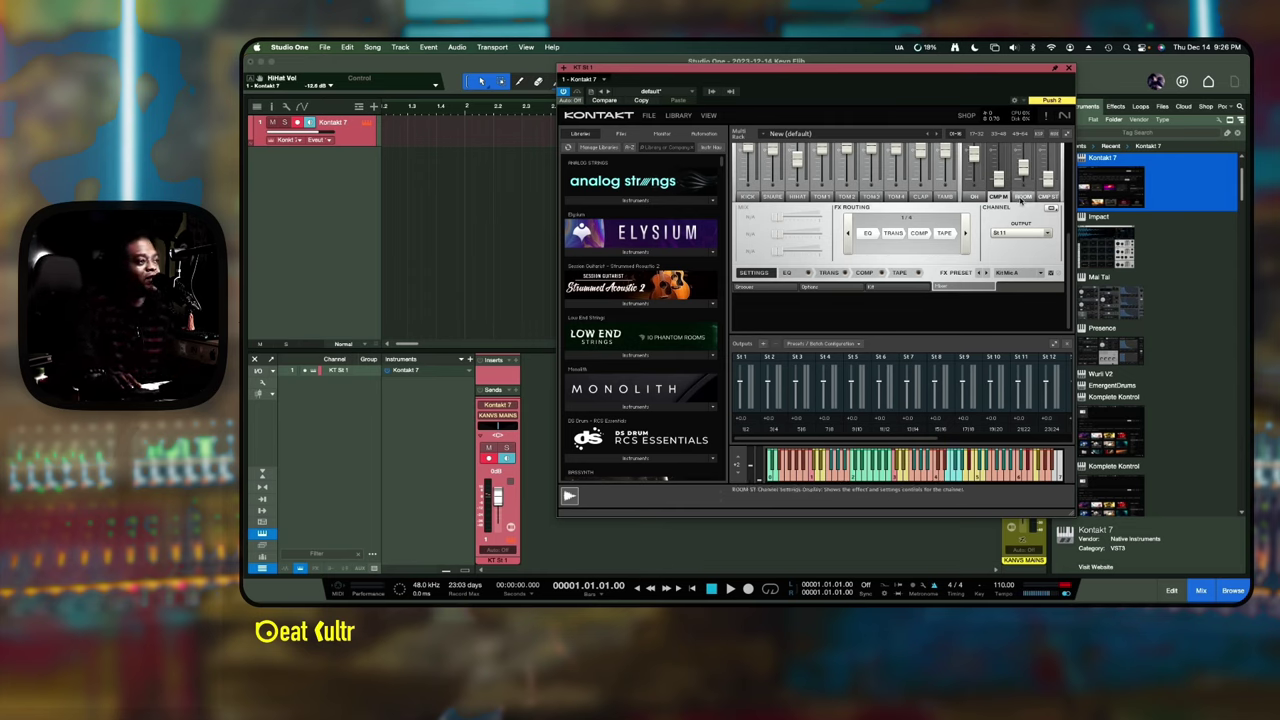
# - Route the room channel to output St 12 and the CMP ST channel to St 13
pyautogui.click(1023, 196)
pyautogui.click(1020, 232)
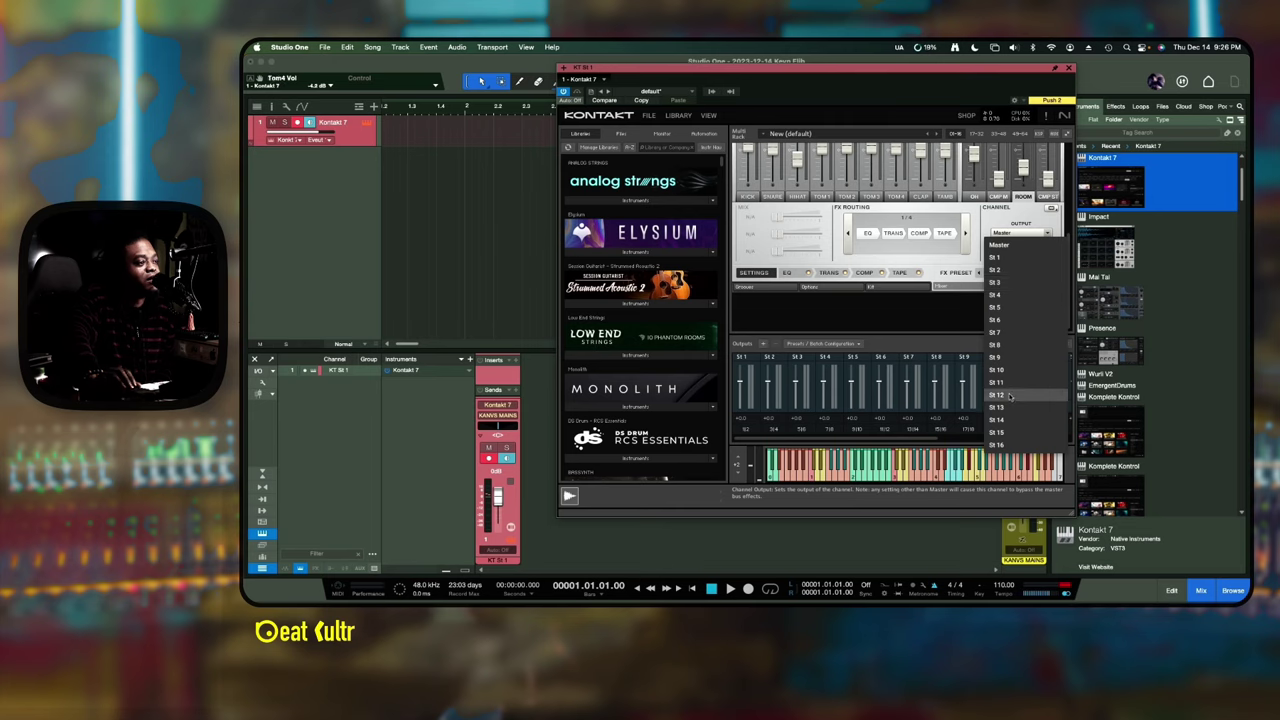
pyautogui.click(1010, 396)
pyautogui.click(1040, 196)
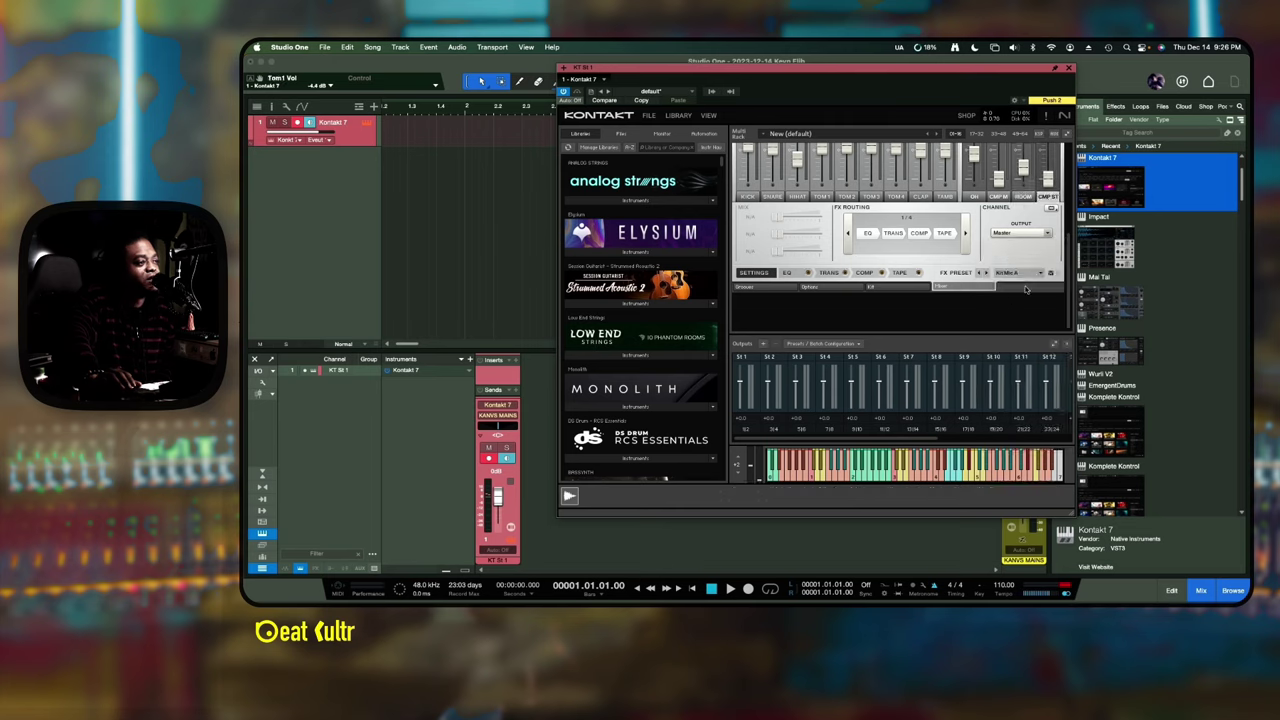
pyautogui.click(1020, 232)
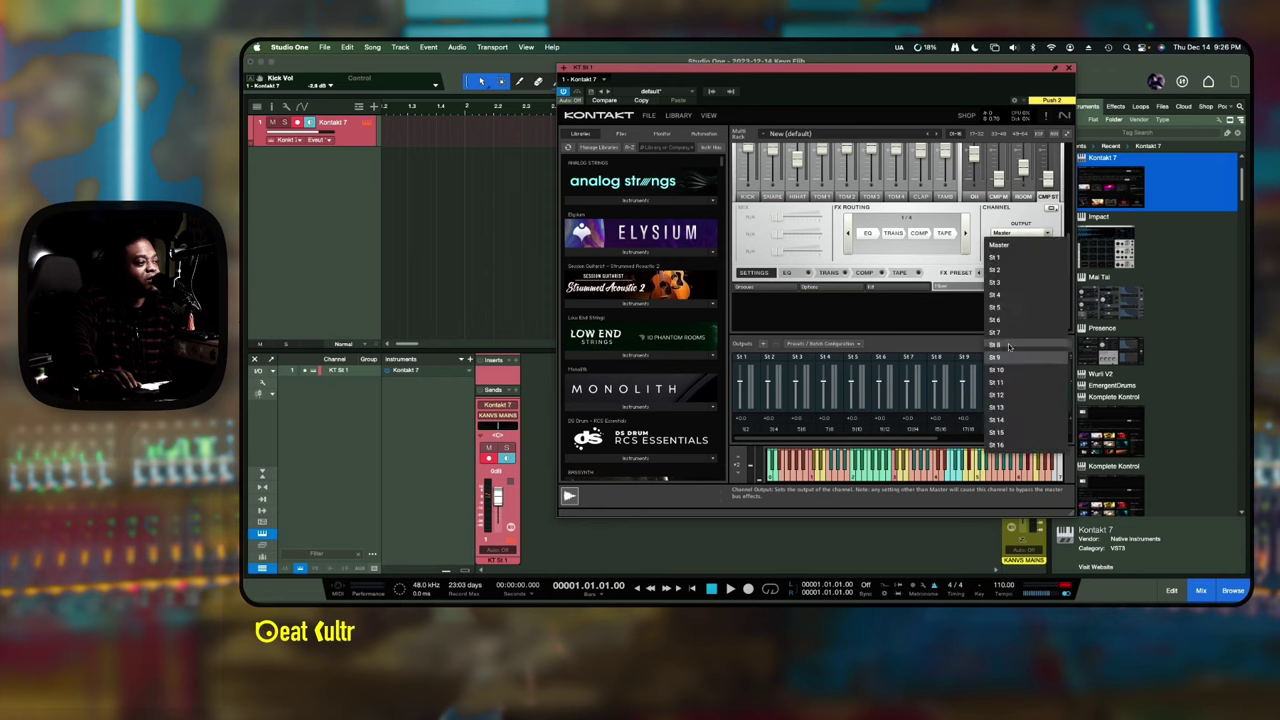
pyautogui.click(1018, 408)
pyautogui.click(1022, 196)
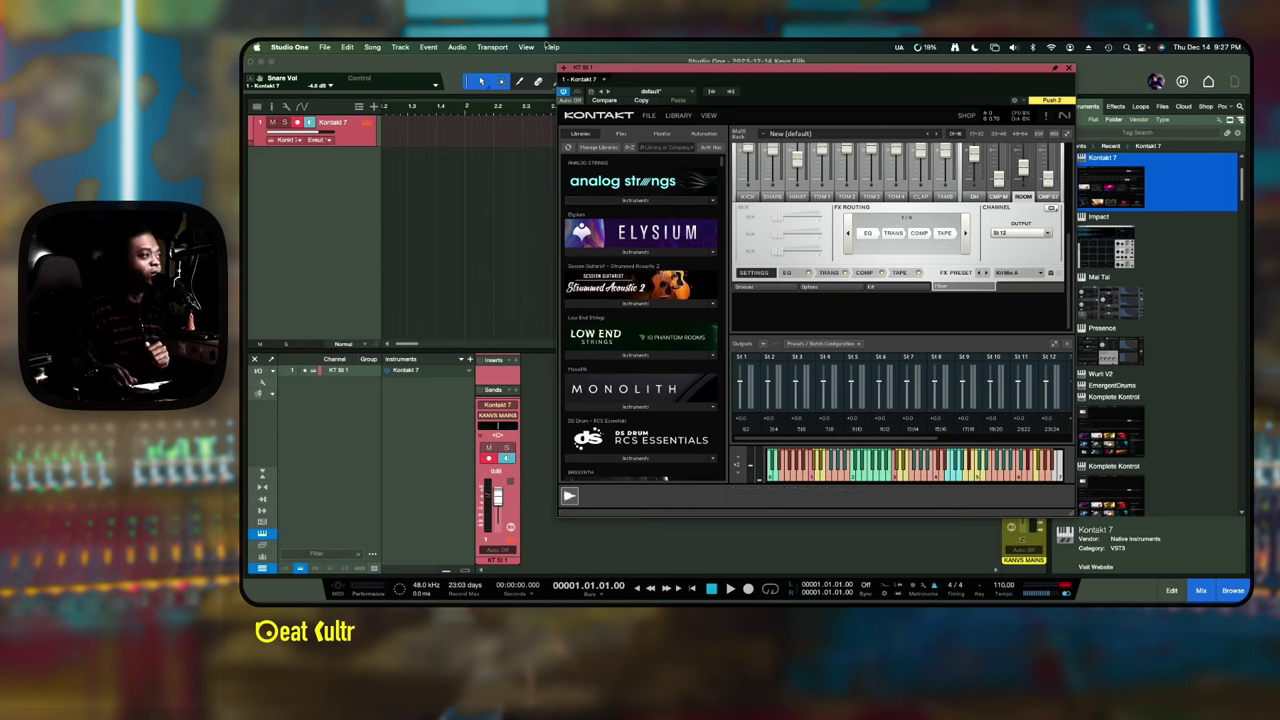
# - Activate the Kontakt 7 instrument outputs KT St 2 through KT St 13 so they get mixer channels
pyautogui.click(714, 93)
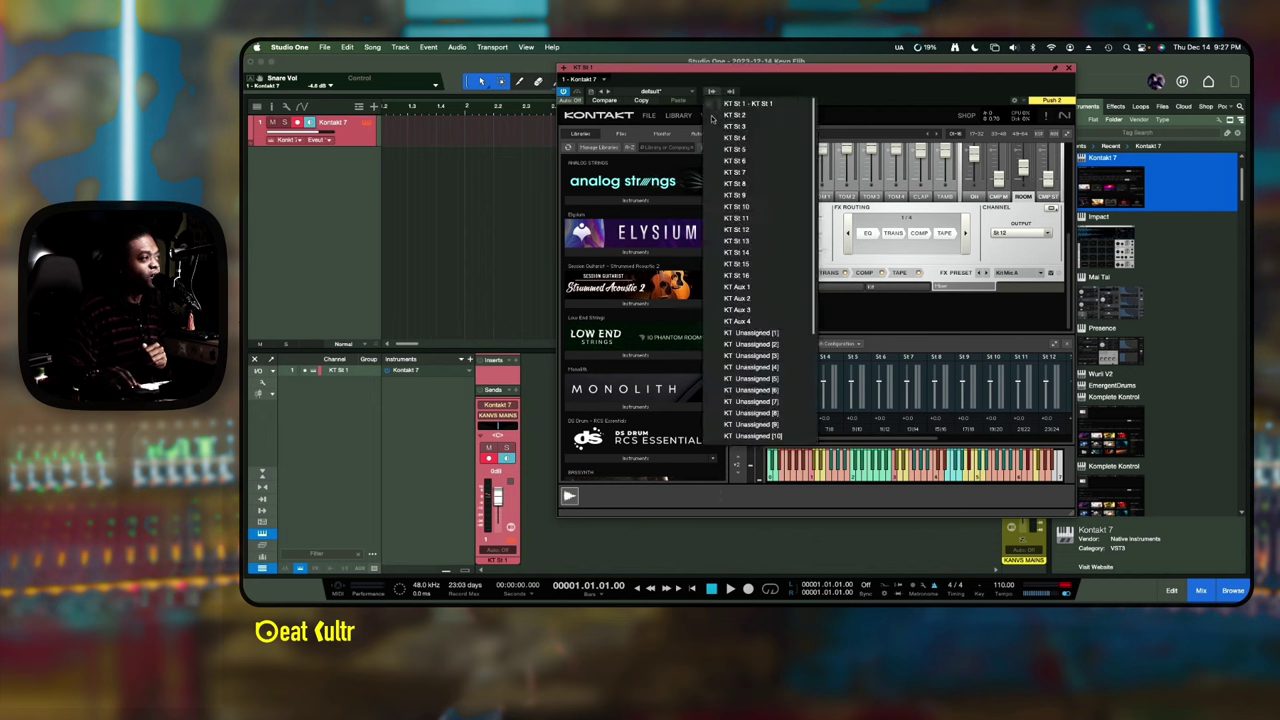
pyautogui.moveTo(712, 118); pyautogui.dragTo(709, 241)
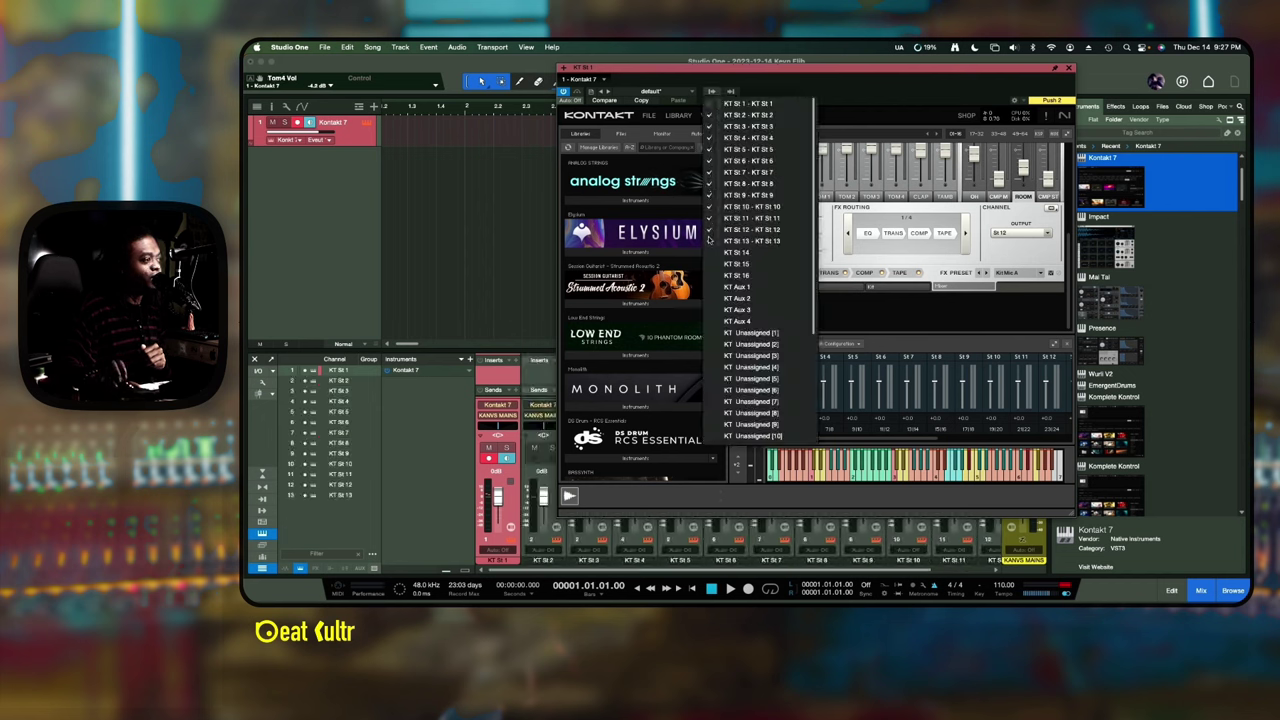
pyautogui.click(892, 343)
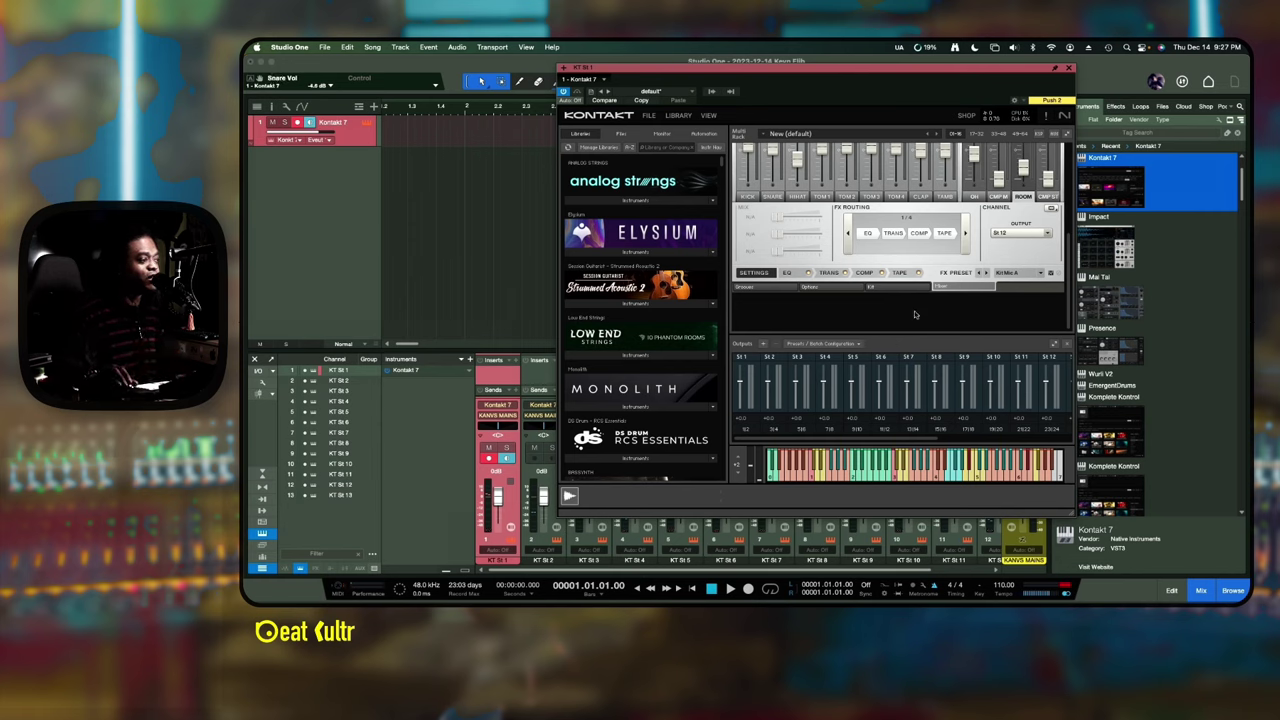
# - Move the Kontakt window clear of the mixer and look over the drum output channels up to KT St 13
pyautogui.moveTo(956, 80)
pyautogui.mouseDown()
pyautogui.moveTo(970, 133)
pyautogui.moveTo(947, 97)
pyautogui.mouseUp()
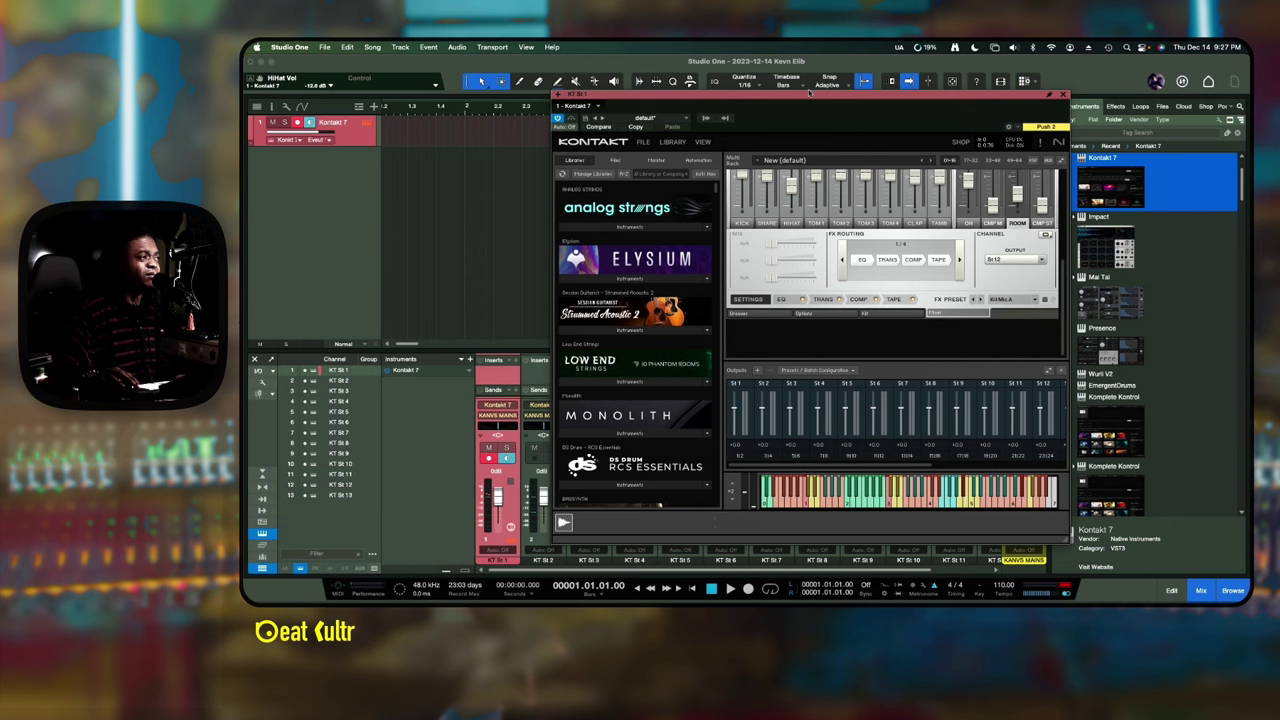
pyautogui.moveTo(810, 93)
pyautogui.mouseDown()
pyautogui.moveTo(810, 123)
pyautogui.moveTo(843, 158)
pyautogui.moveTo(816, 104)
pyautogui.mouseUp()
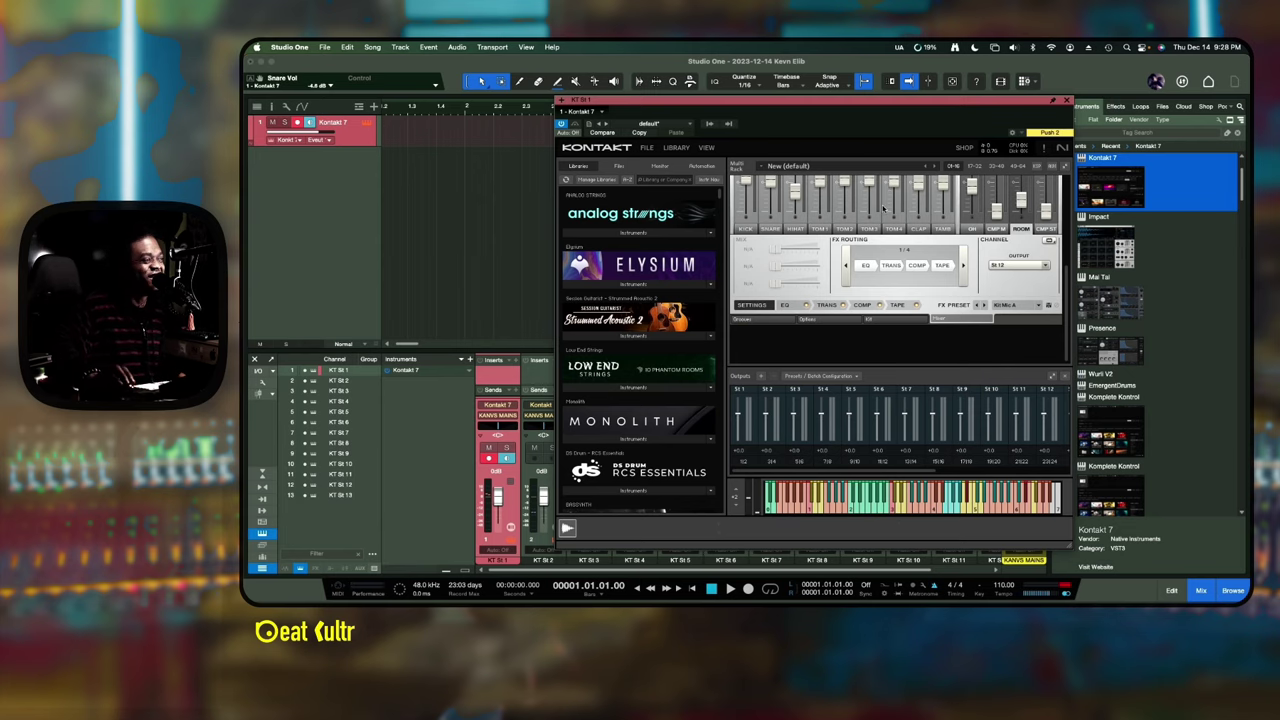
pyautogui.moveTo(860, 107)
pyautogui.mouseDown()
pyautogui.moveTo(835, 149)
pyautogui.moveTo(843, 116)
pyautogui.mouseUp()
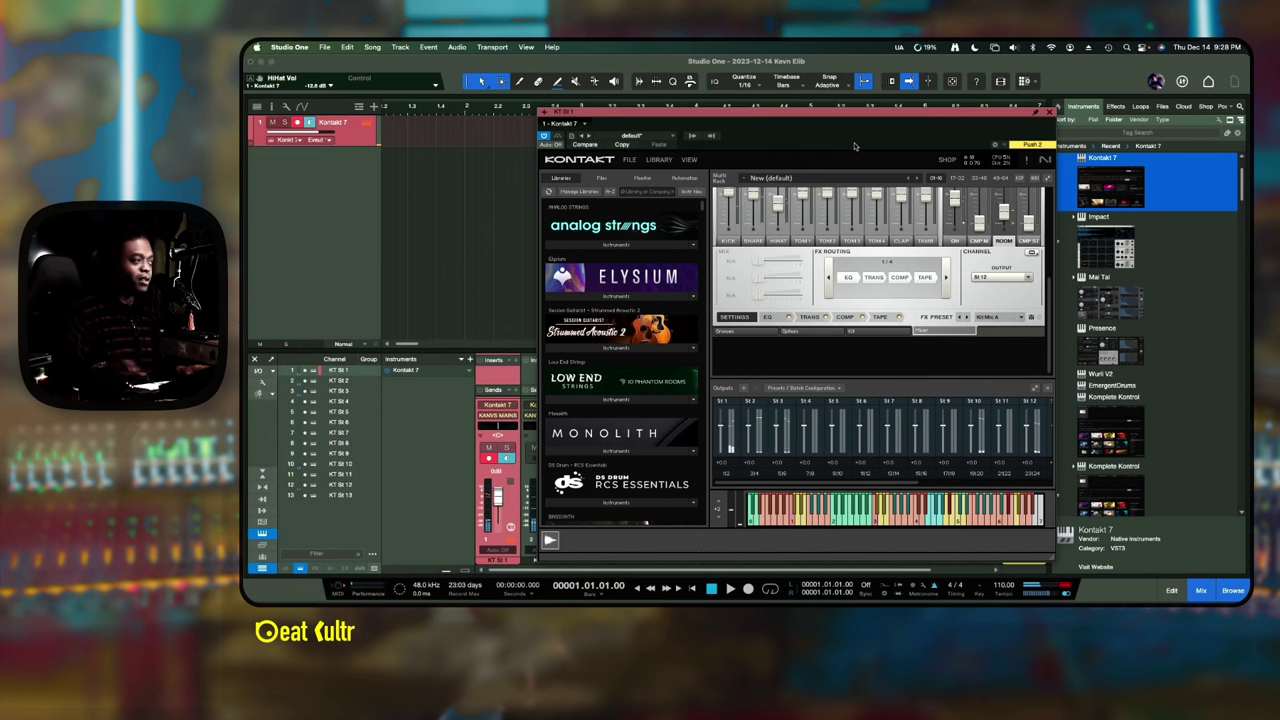
pyautogui.moveTo(831, 113); pyautogui.dragTo(962, 58)
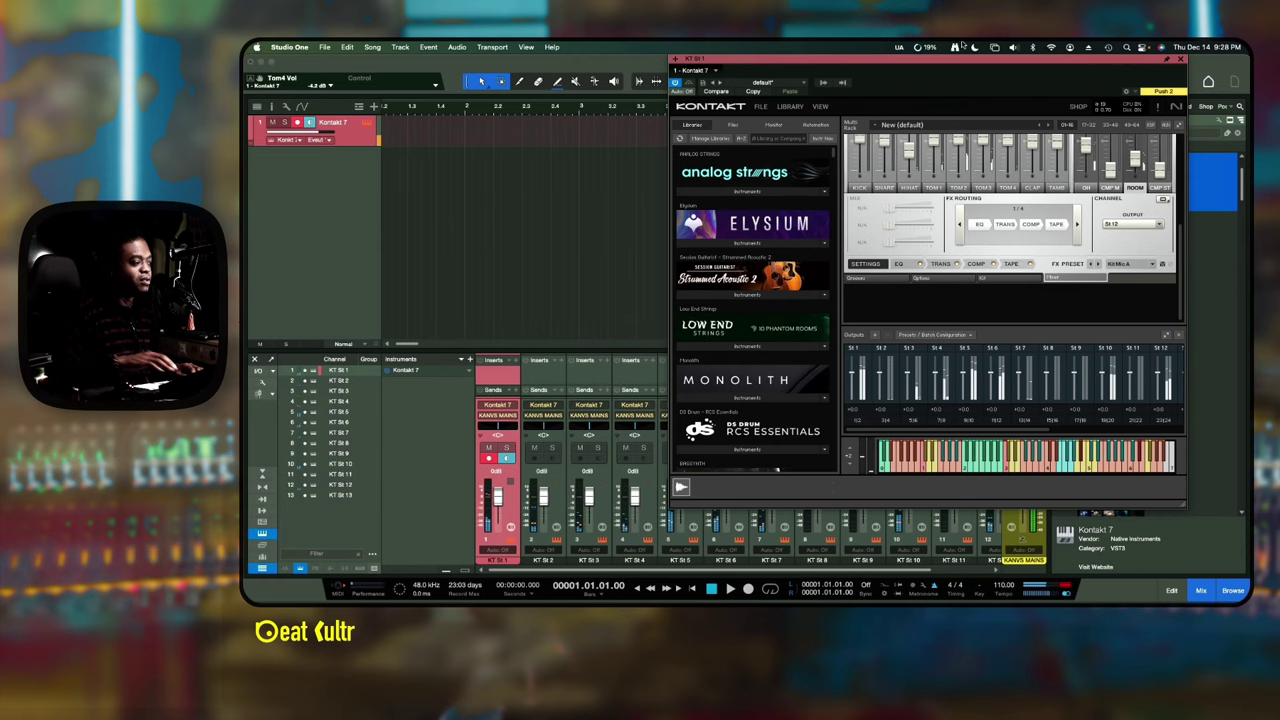
pyautogui.moveTo(858, 58); pyautogui.dragTo(1163, 57)
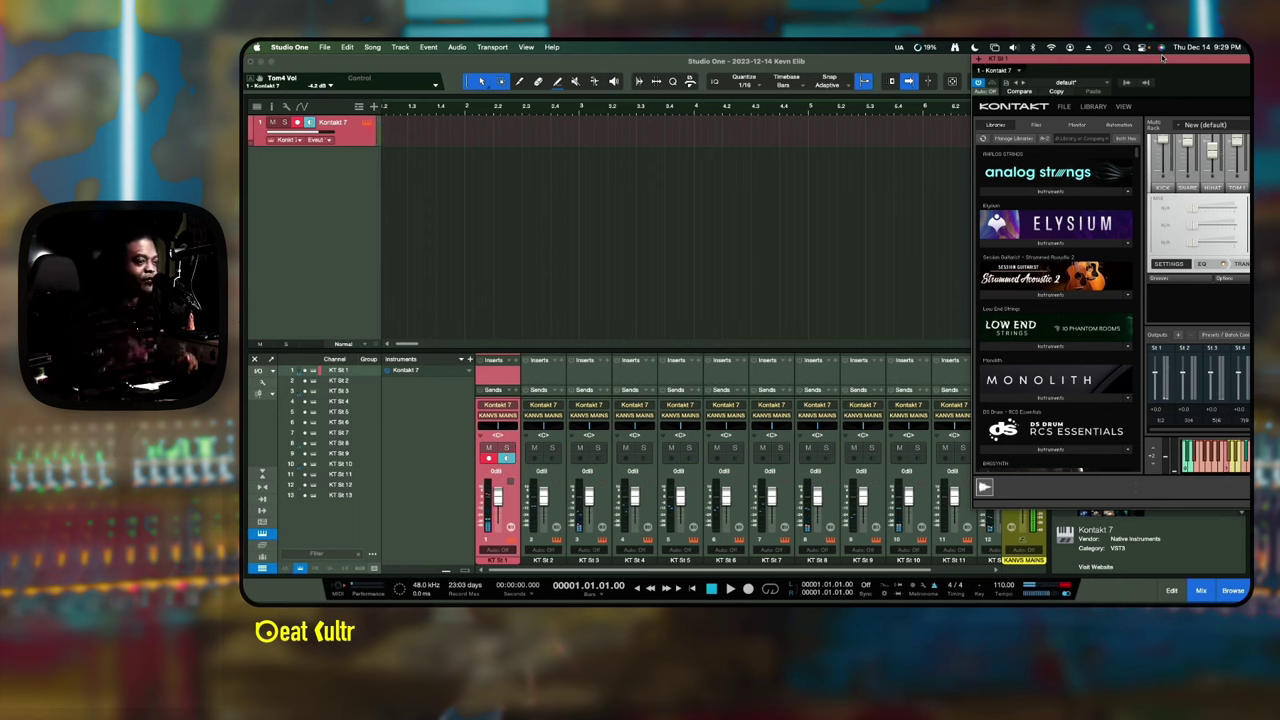
pyautogui.moveTo(1151, 60); pyautogui.dragTo(1120, 52)
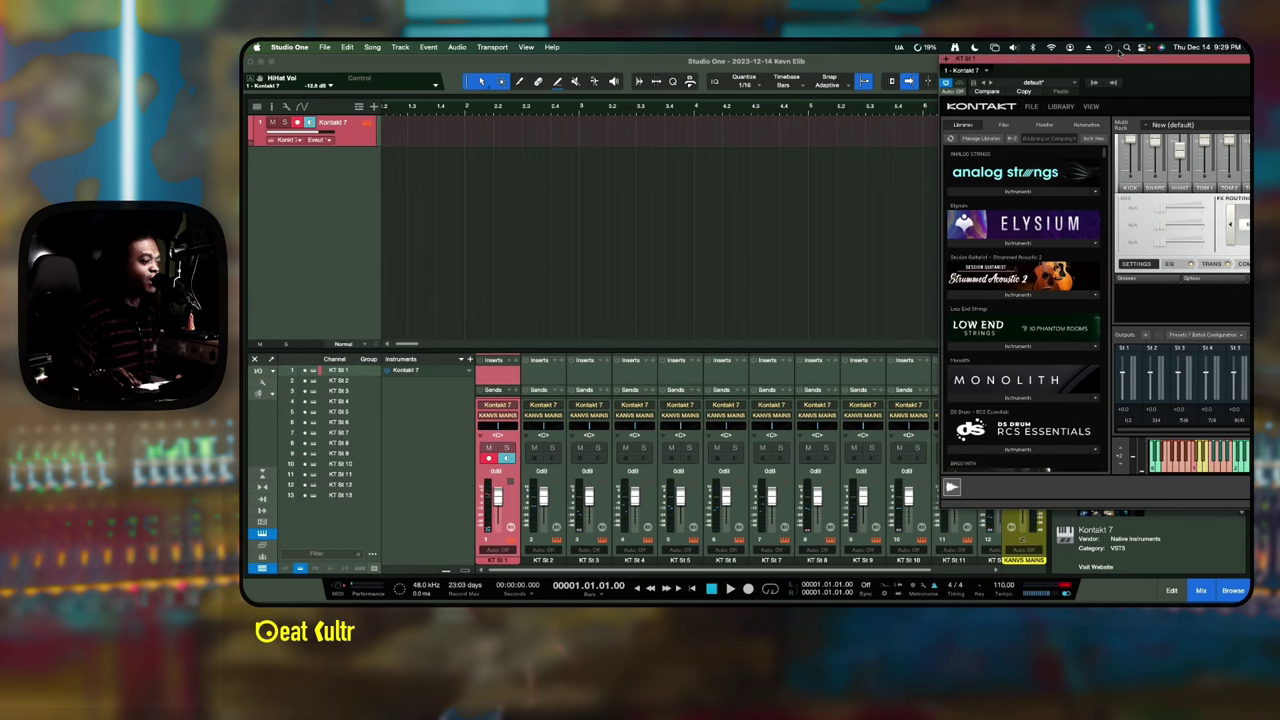
pyautogui.hscroll(3, 788, 576)
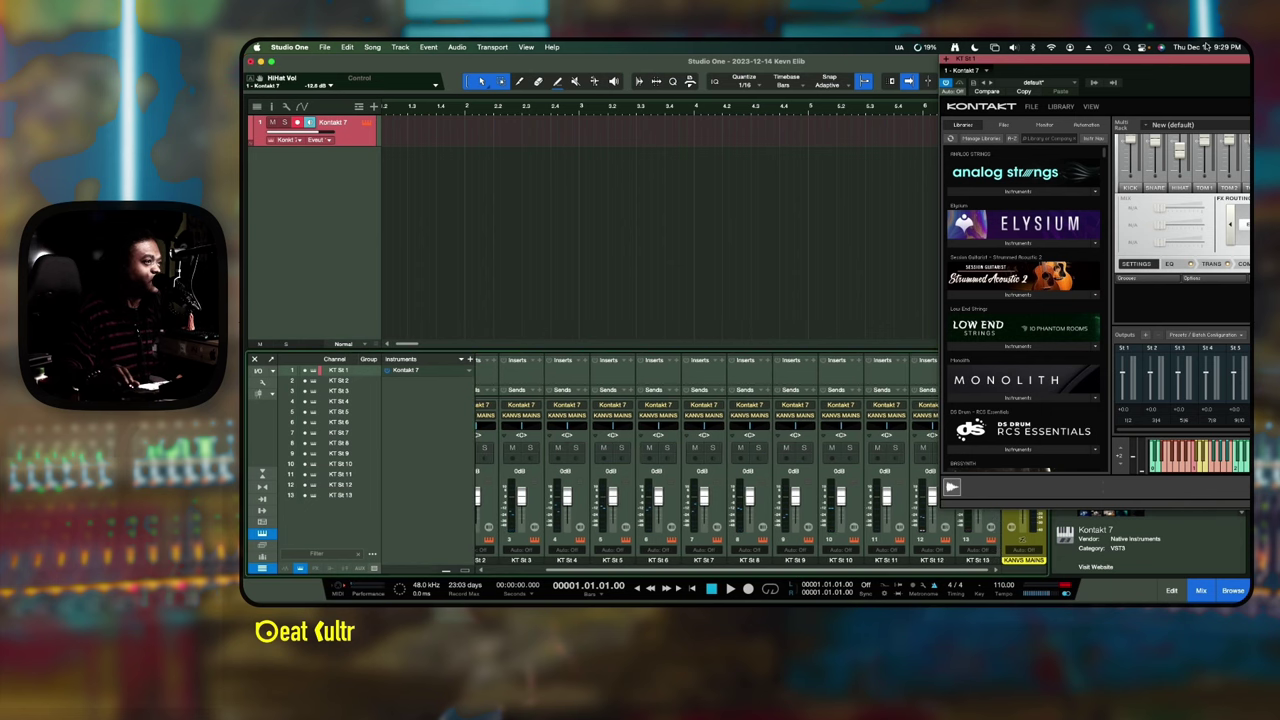
# - Bring the Kontakt window back into view and rename its second output channel as SNR
pyautogui.moveTo(1176, 65); pyautogui.dragTo(772, 60)
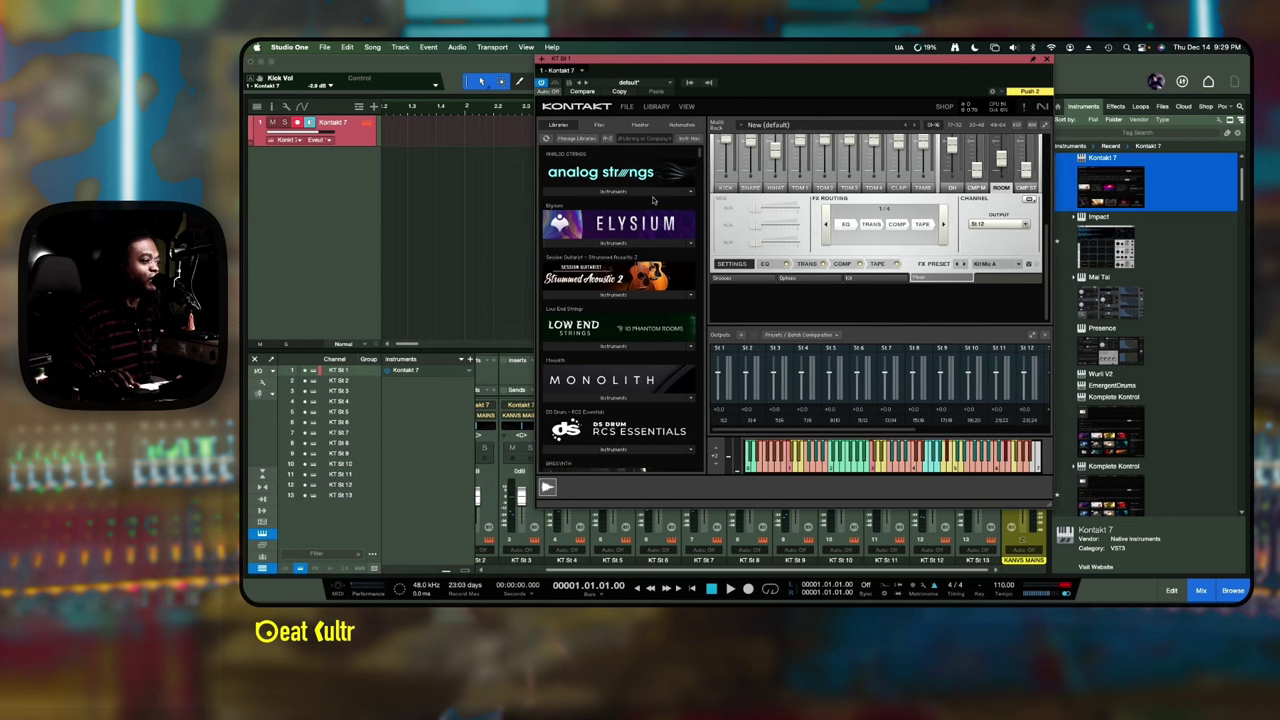
pyautogui.click(748, 348)
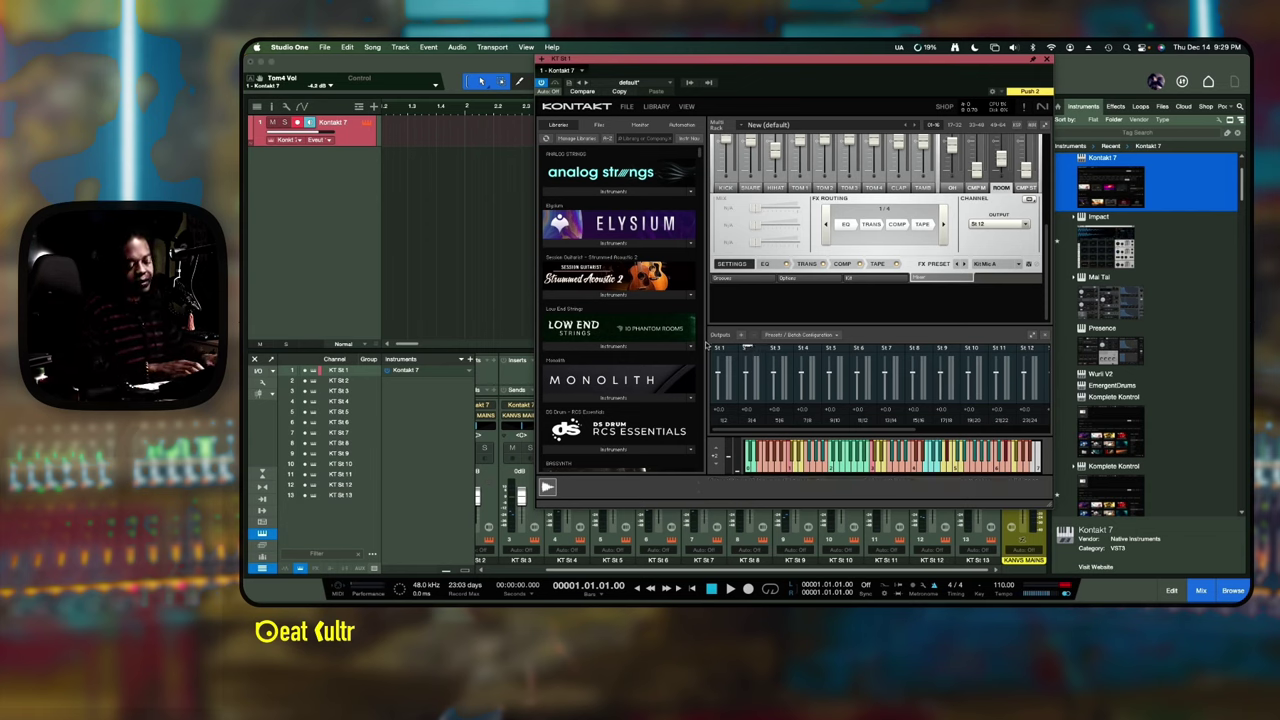
pyautogui.write('SNR')
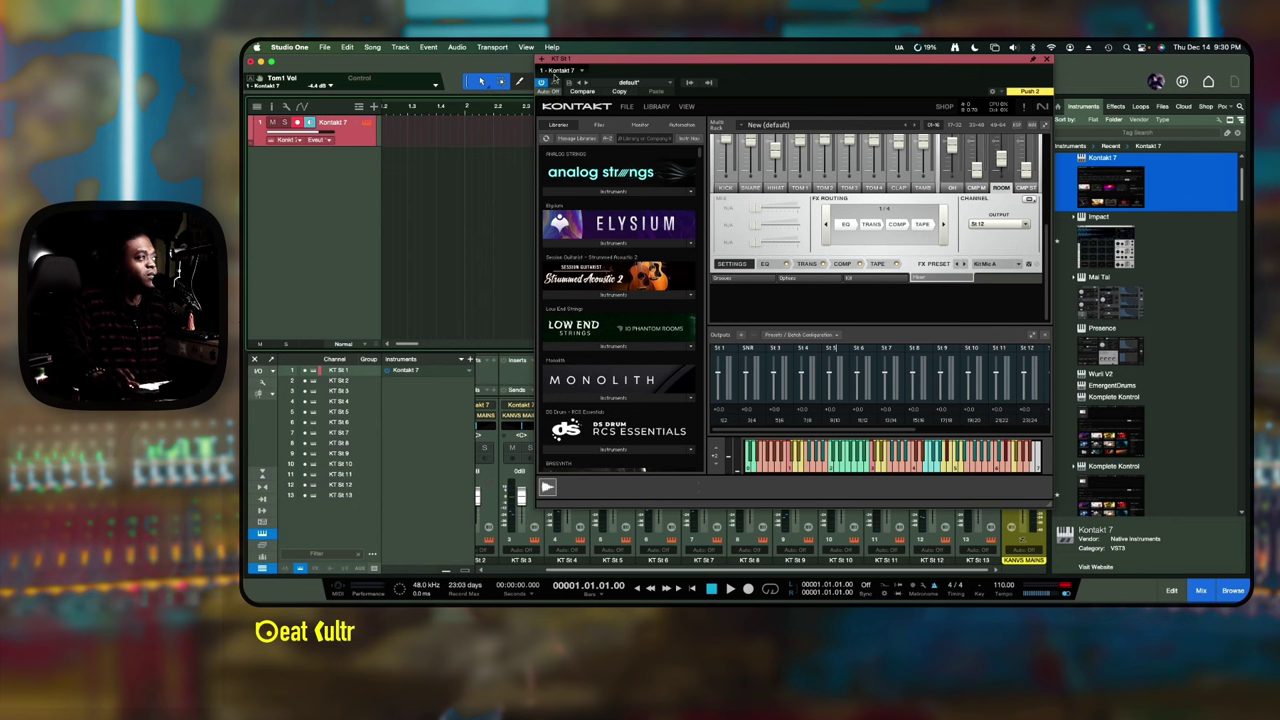
# - Uncover the first mixer channels and select the KT St 2 channel to check its name
pyautogui.moveTo(588, 60); pyautogui.dragTo(773, 44)
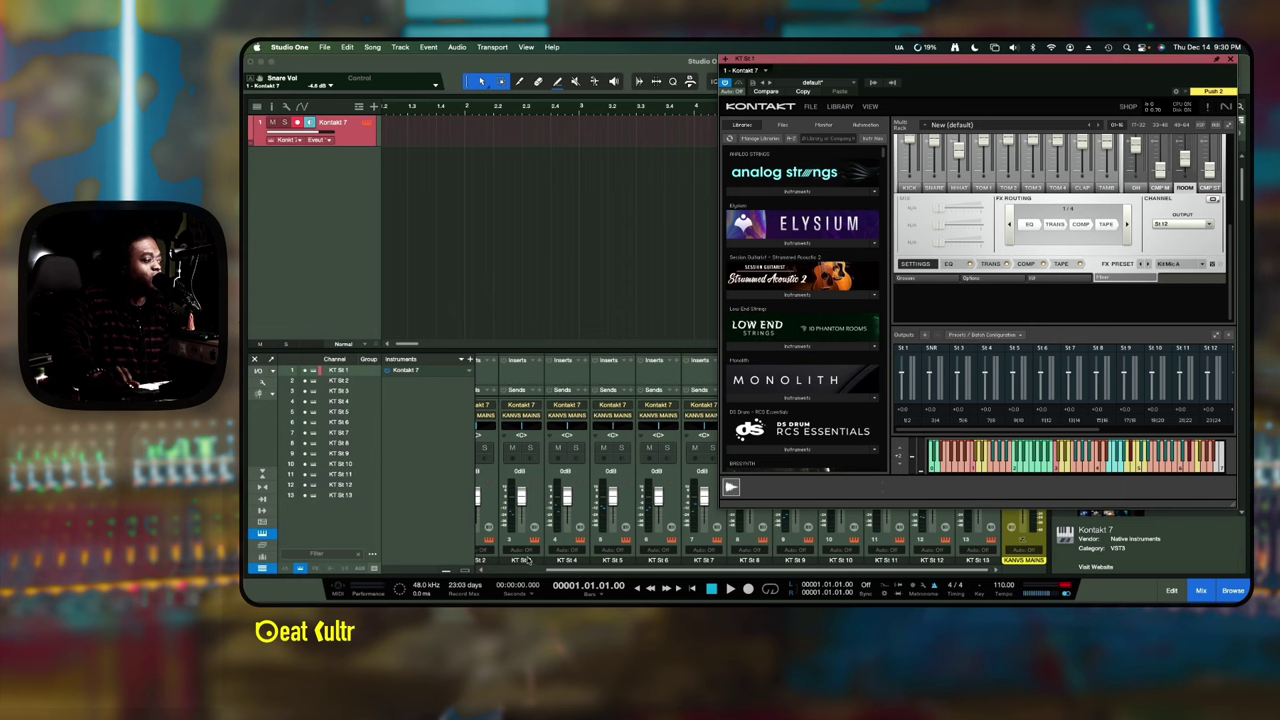
pyautogui.hscroll(-2, 535, 562)
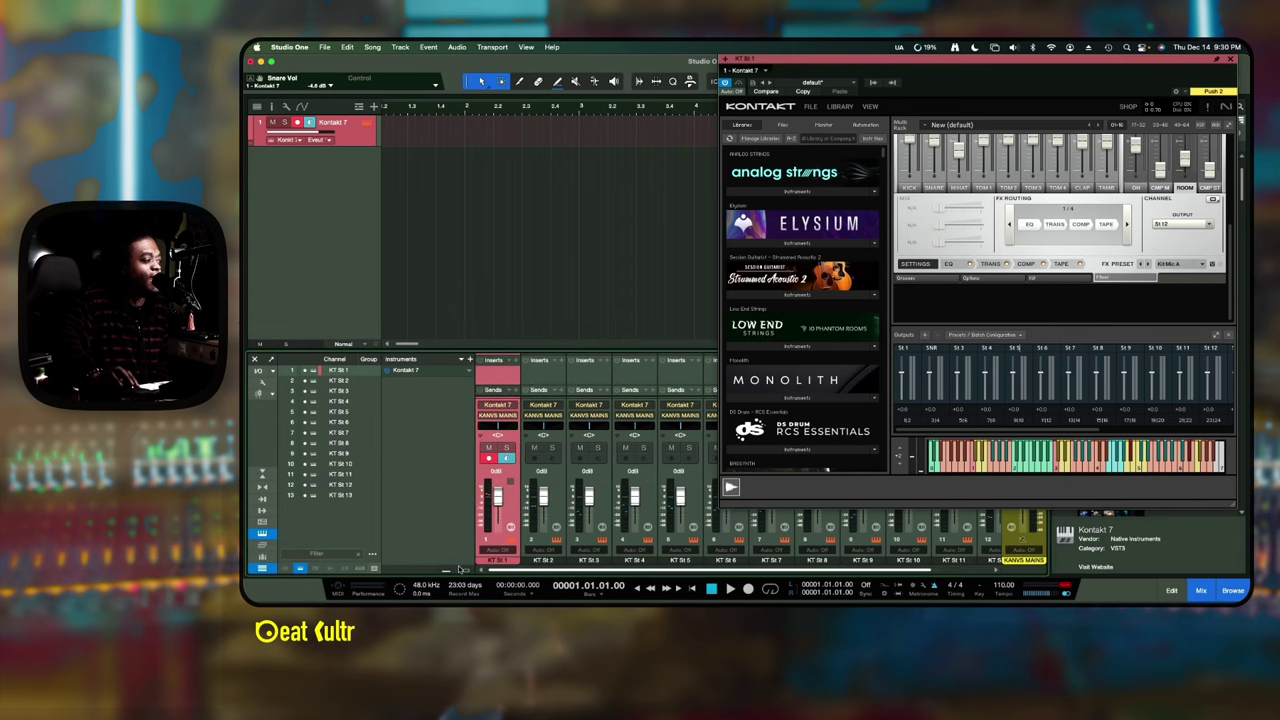
pyautogui.click(542, 555)
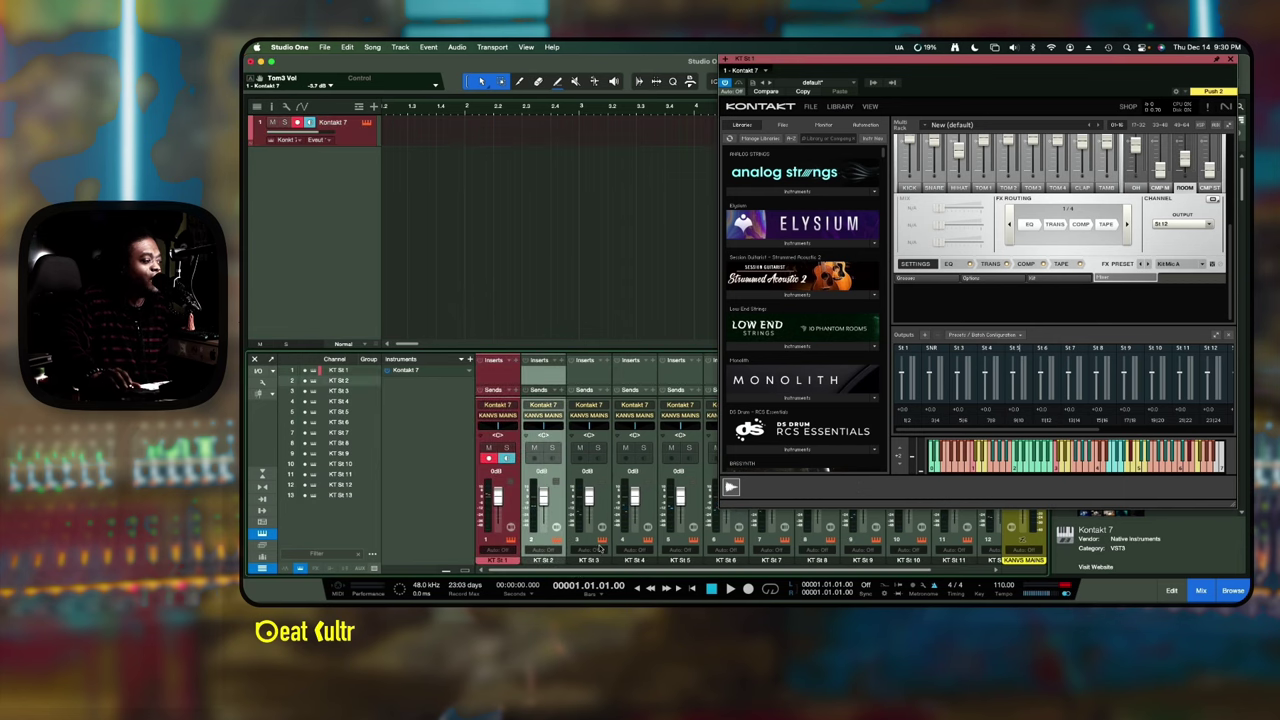
# - Close and reopen the Kontakt 7 instrument window, placing it beside the first mixer channels
pyautogui.press('super+w')
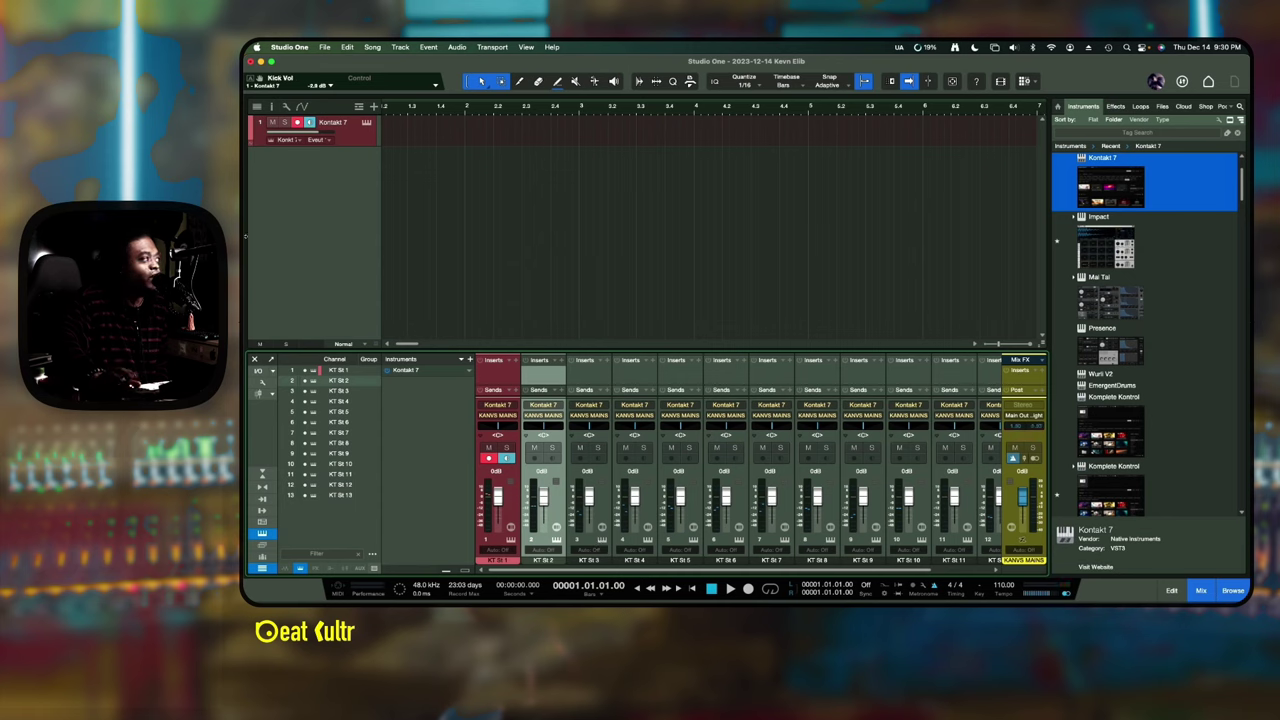
pyautogui.click(329, 142)
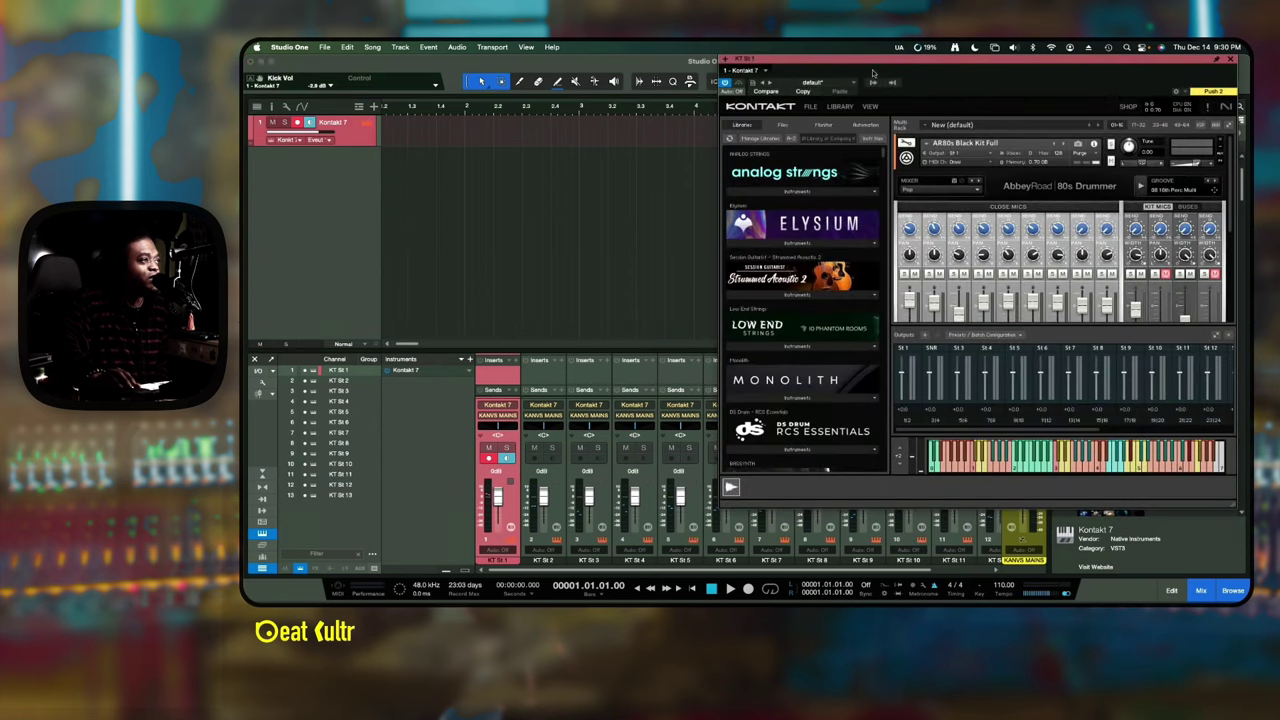
pyautogui.moveTo(872, 62); pyautogui.dragTo(808, 76)
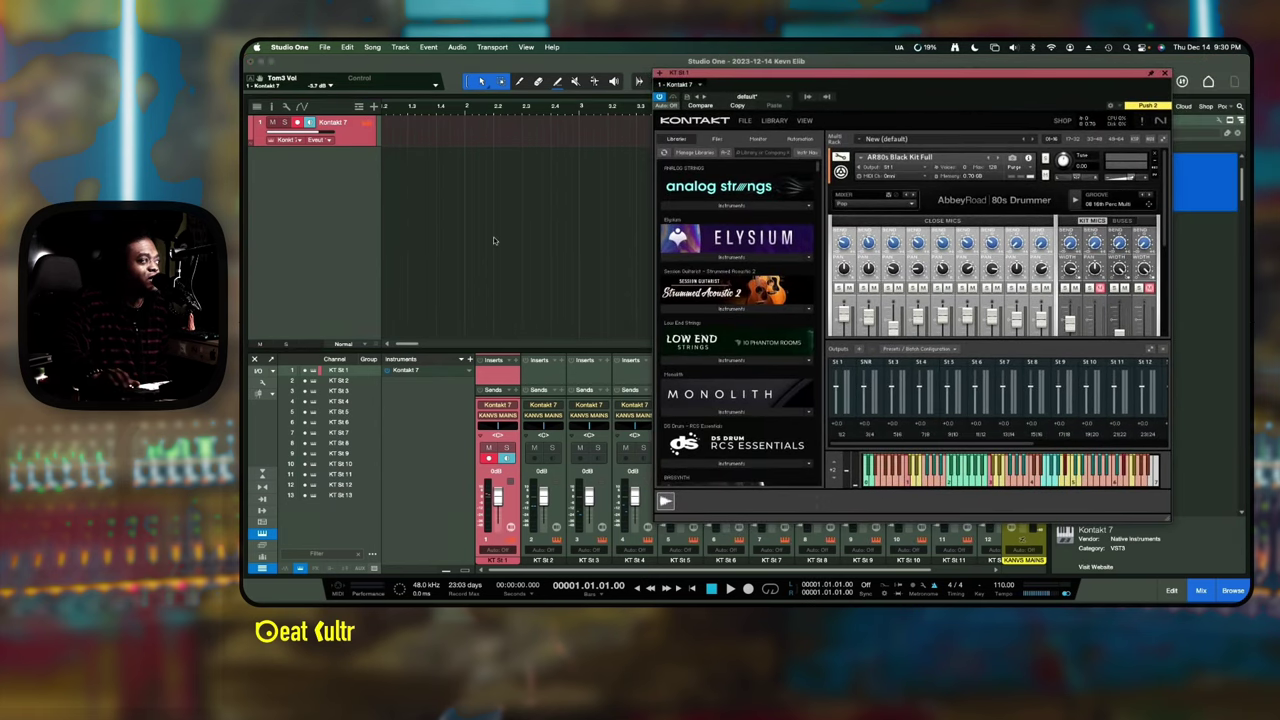
# - Record a drum performance of about 14 bars on the Kontakt 7 track
pyautogui.click(352, 140)
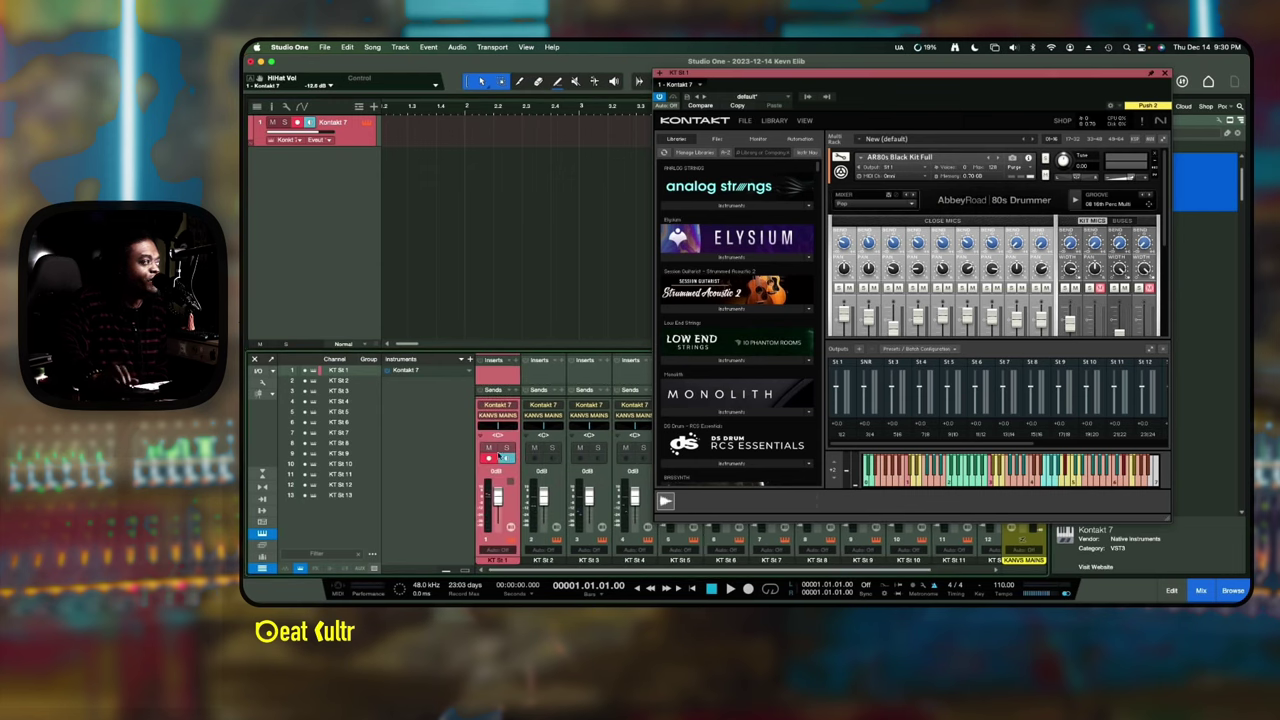
pyautogui.click(360, 142)
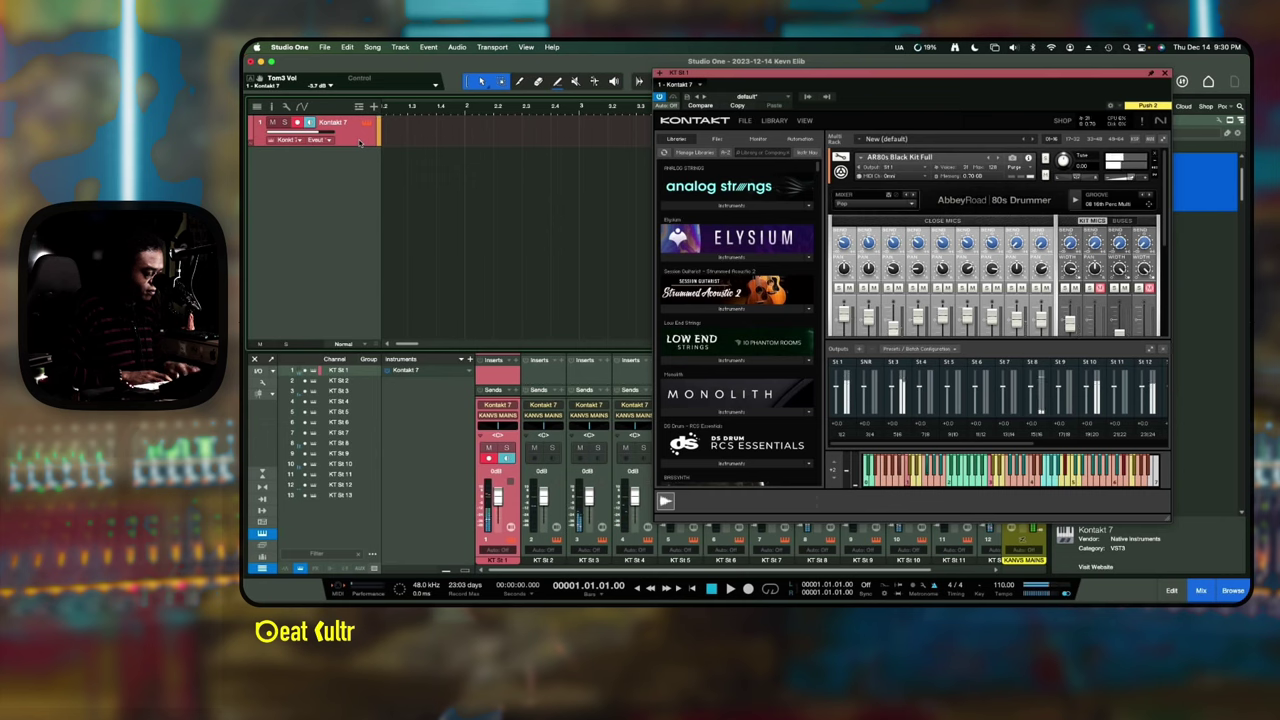
pyautogui.press('KP_Multiply')
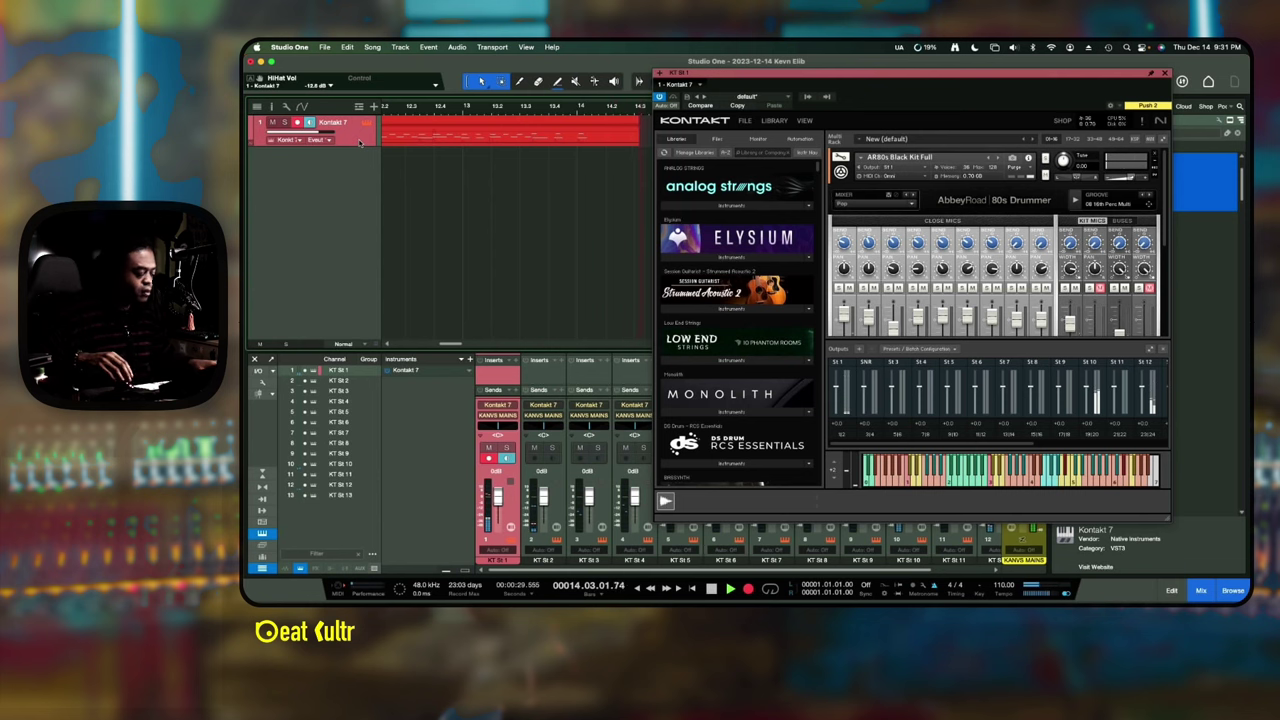
pyautogui.press('space')
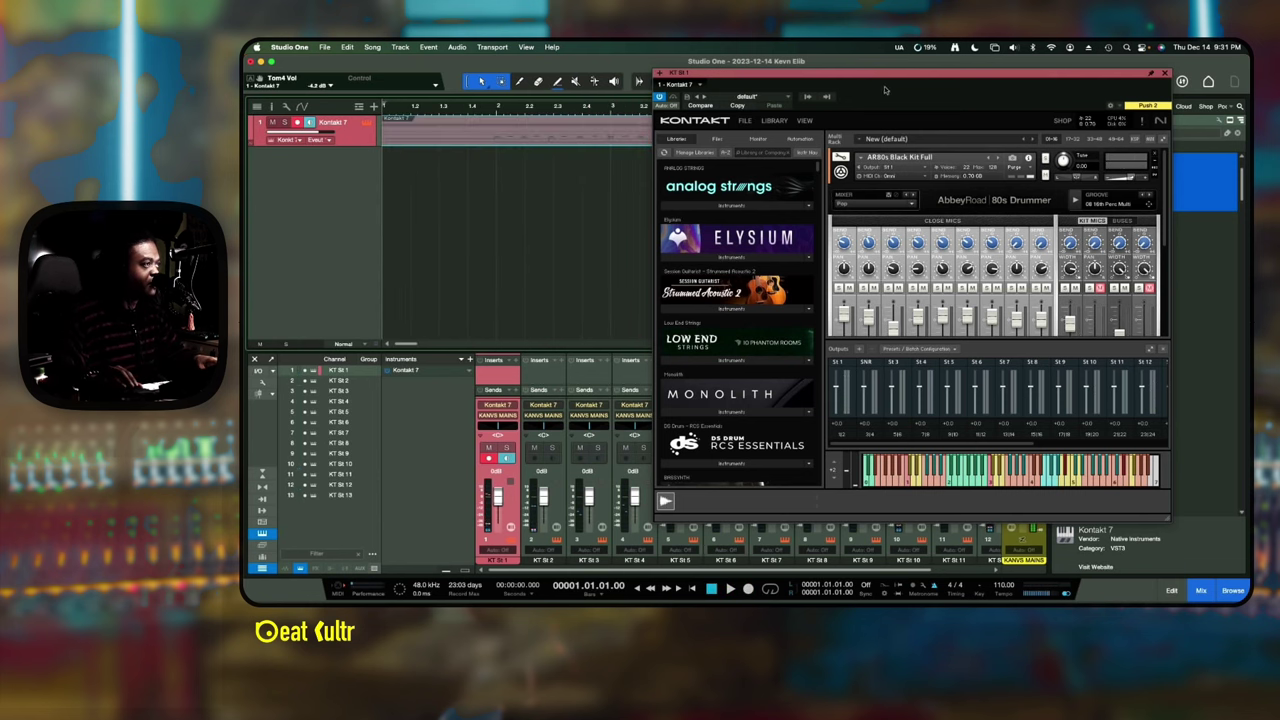
# - Open the recorded drum part in the note editor, uncover it from the Kontakt window and examine its notes across the whole performance
pyautogui.moveTo(882, 80); pyautogui.dragTo(859, 330)
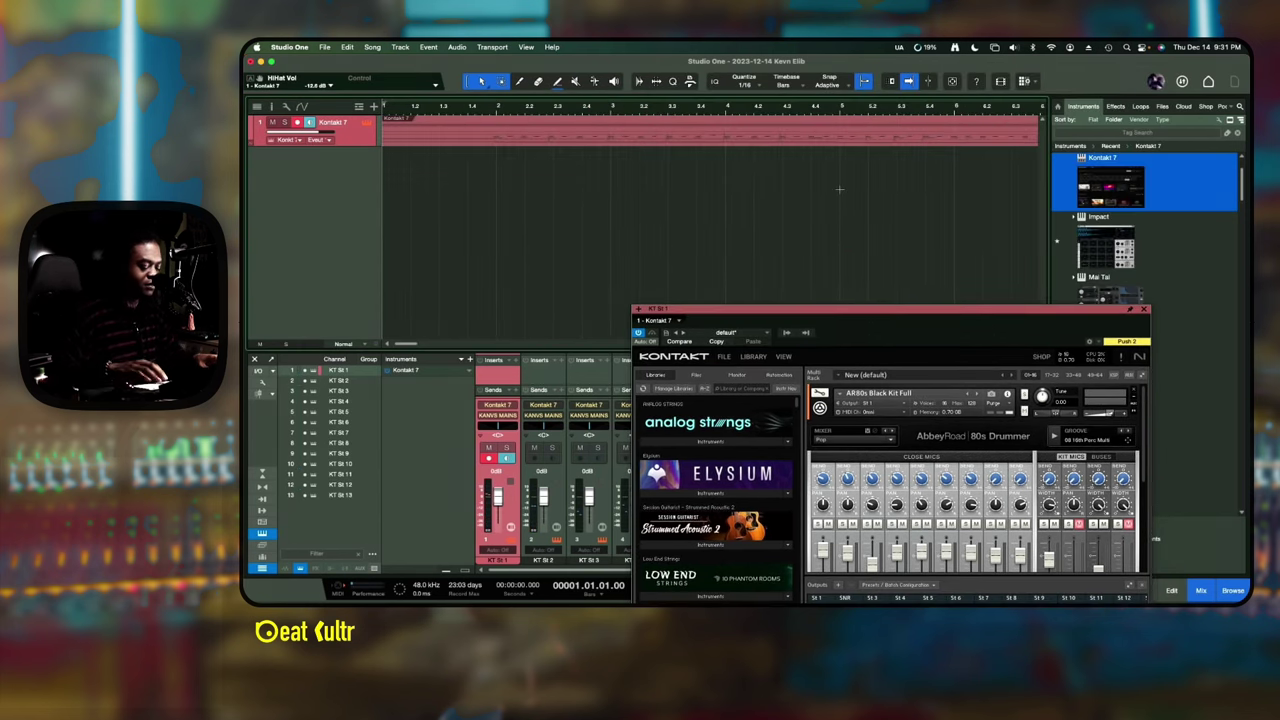
pyautogui.press('w')
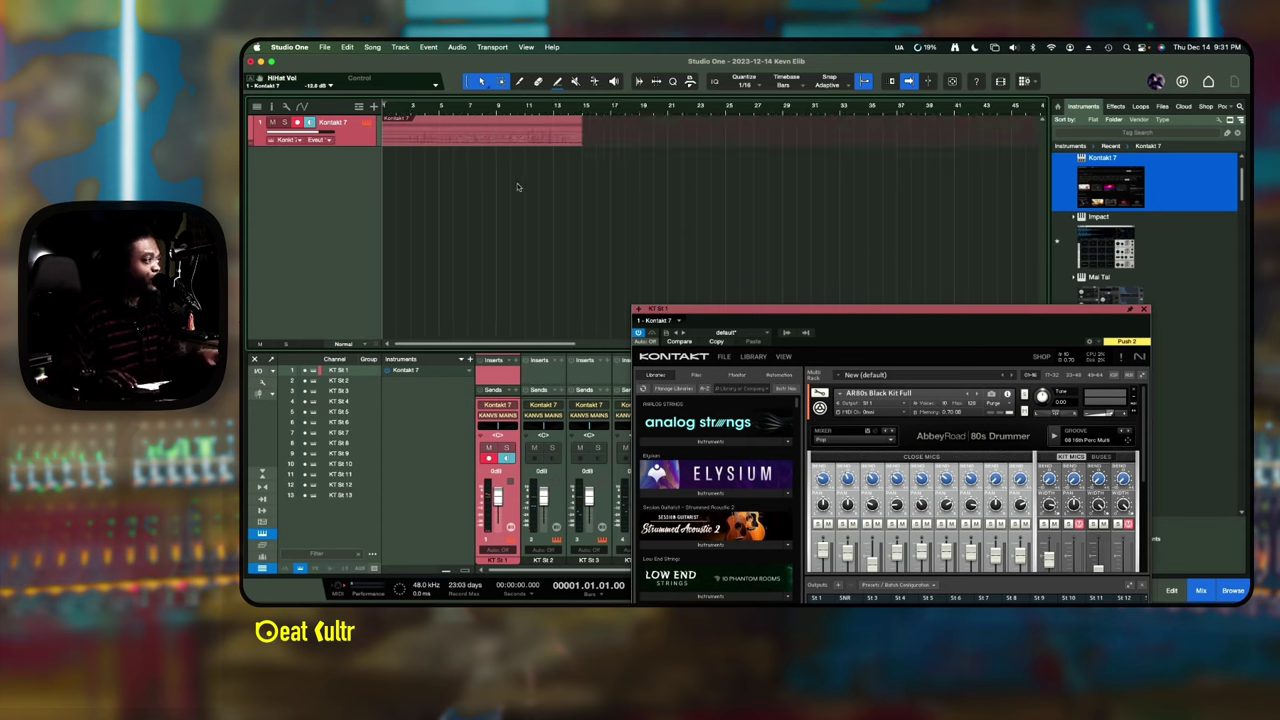
pyautogui.click(516, 138)
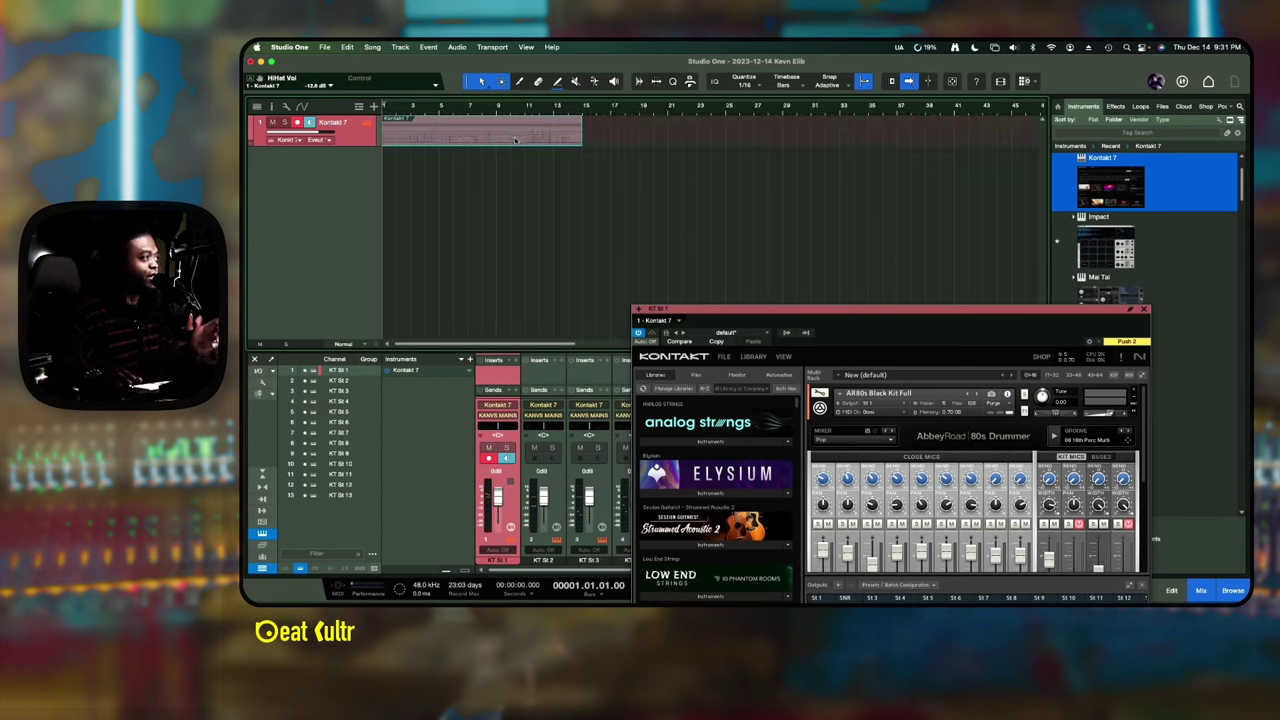
pyautogui.doubleClick(516, 139)
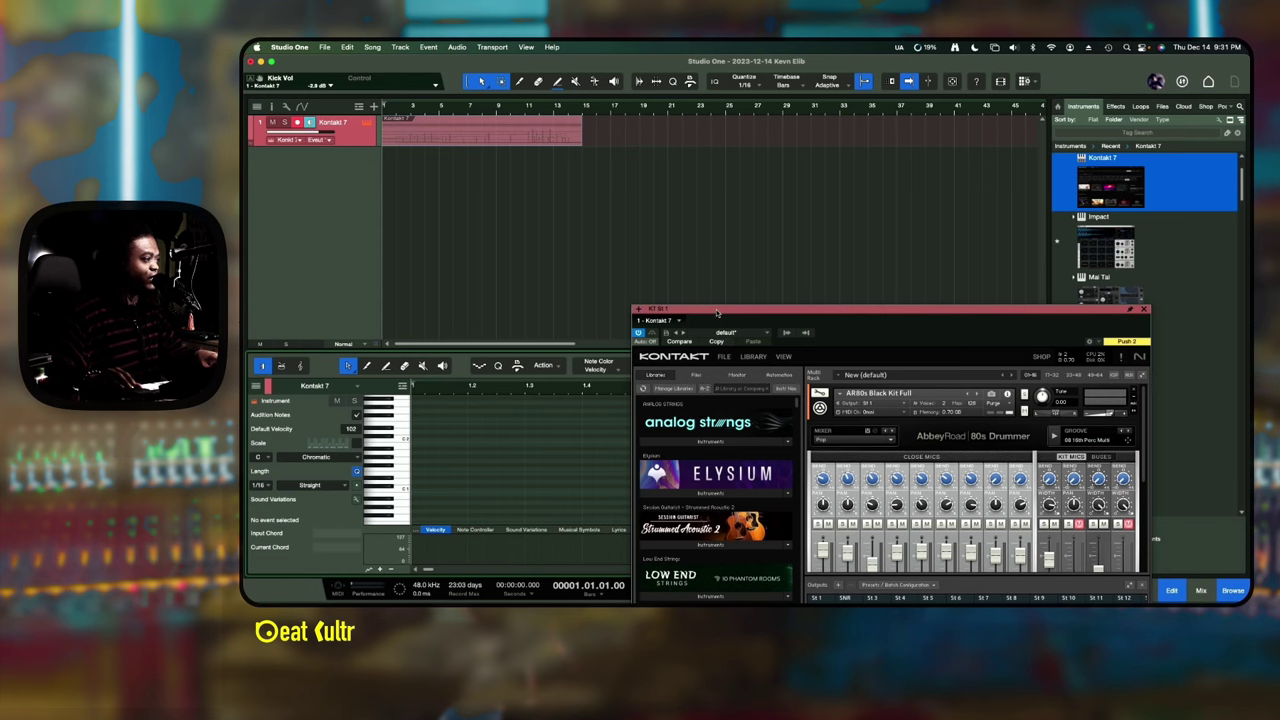
pyautogui.moveTo(717, 313); pyautogui.dragTo(900, 162)
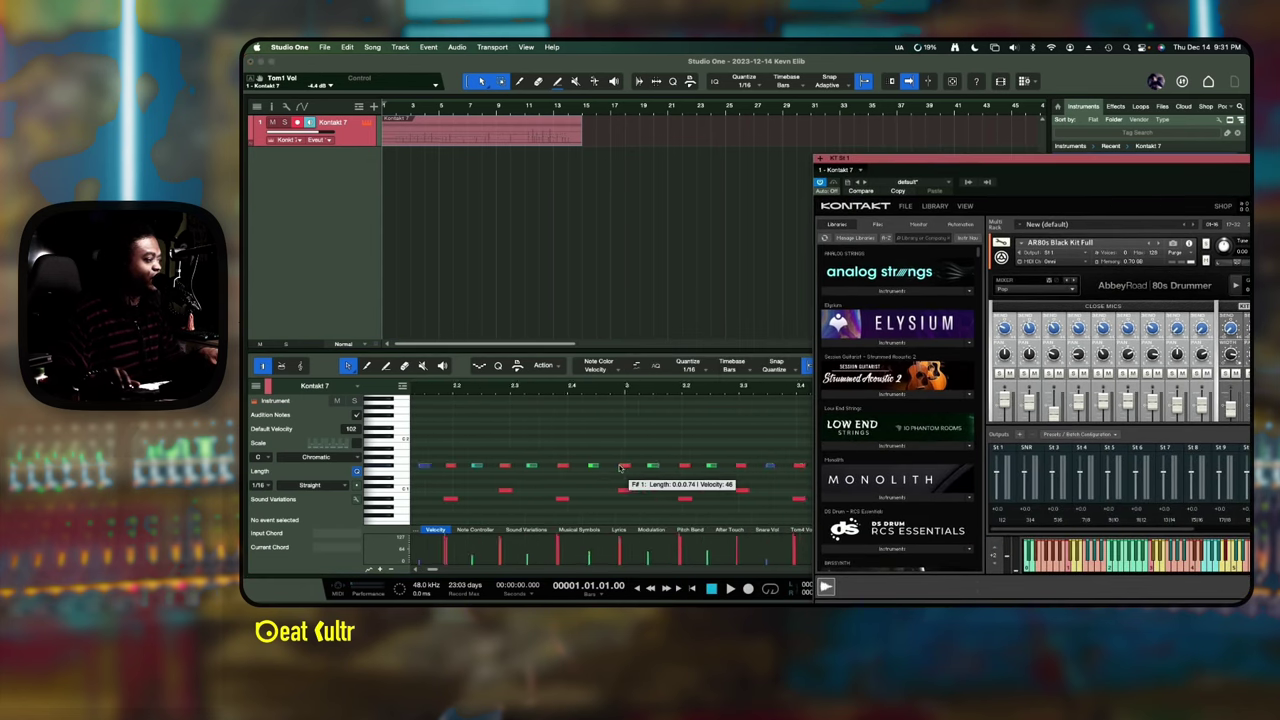
pyautogui.hscroll(10, 620, 468)
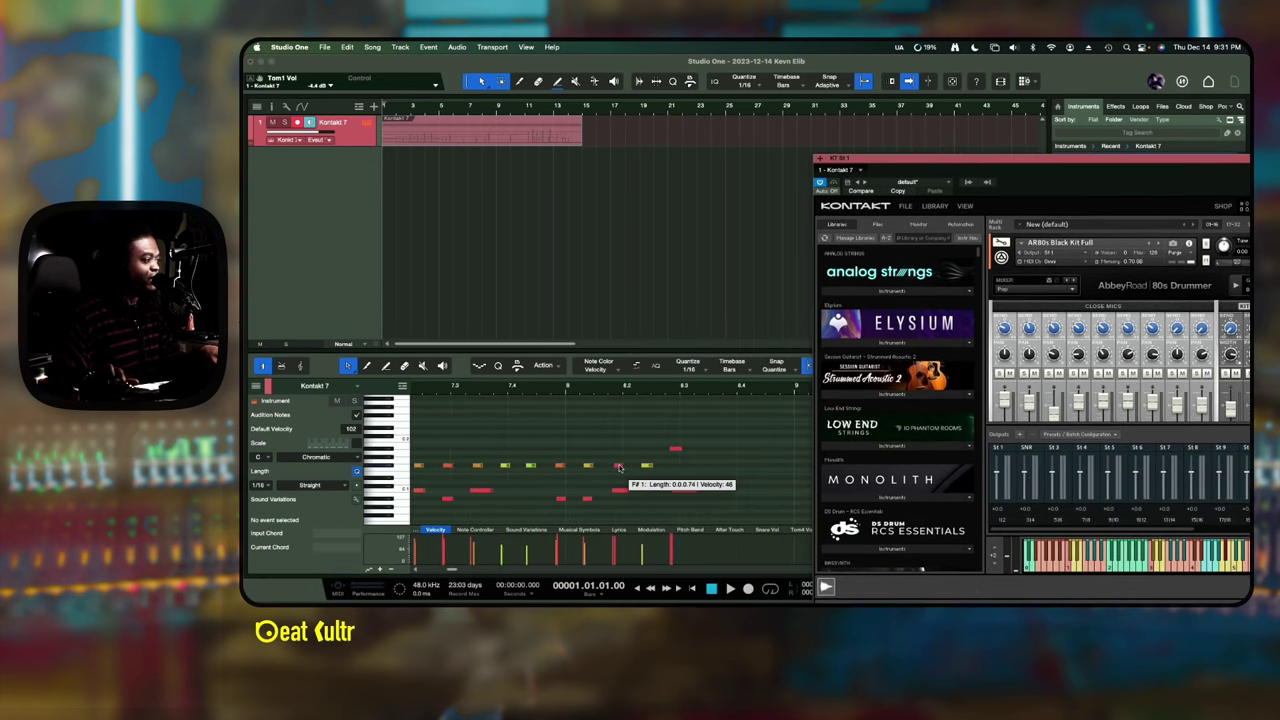
pyautogui.hscroll(10, 620, 468)
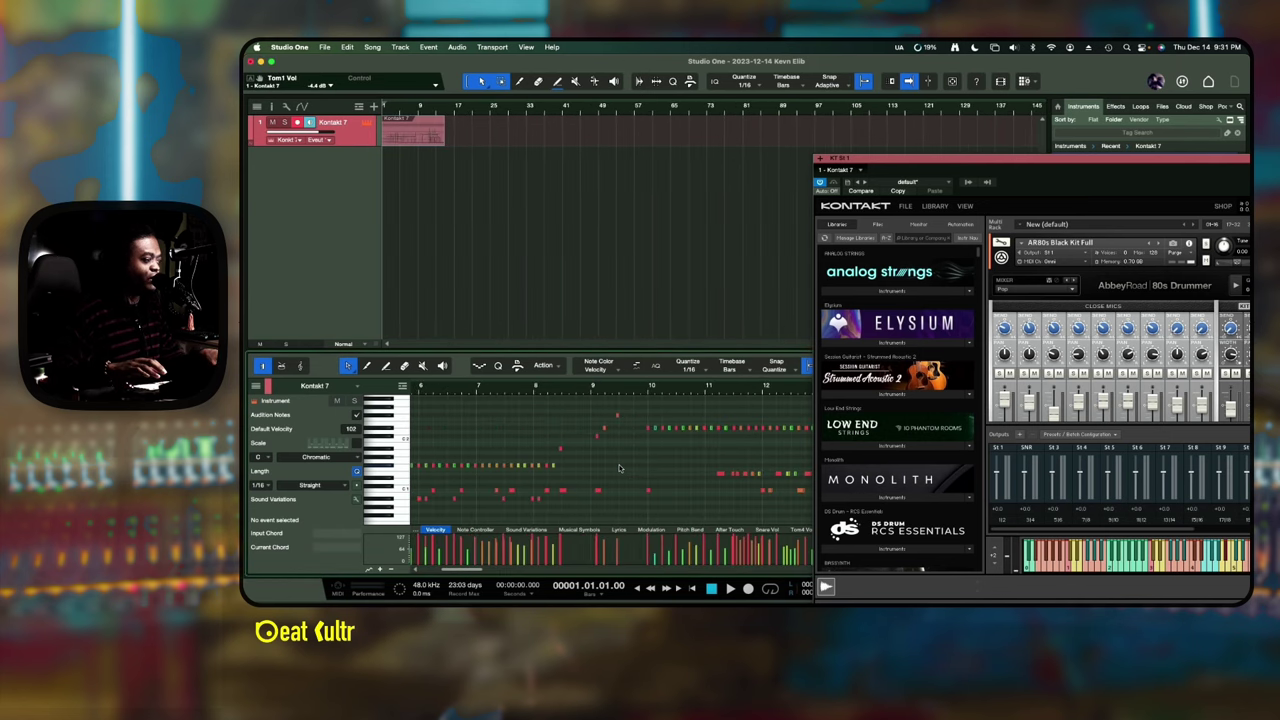
pyautogui.scroll(-10, 619, 468)
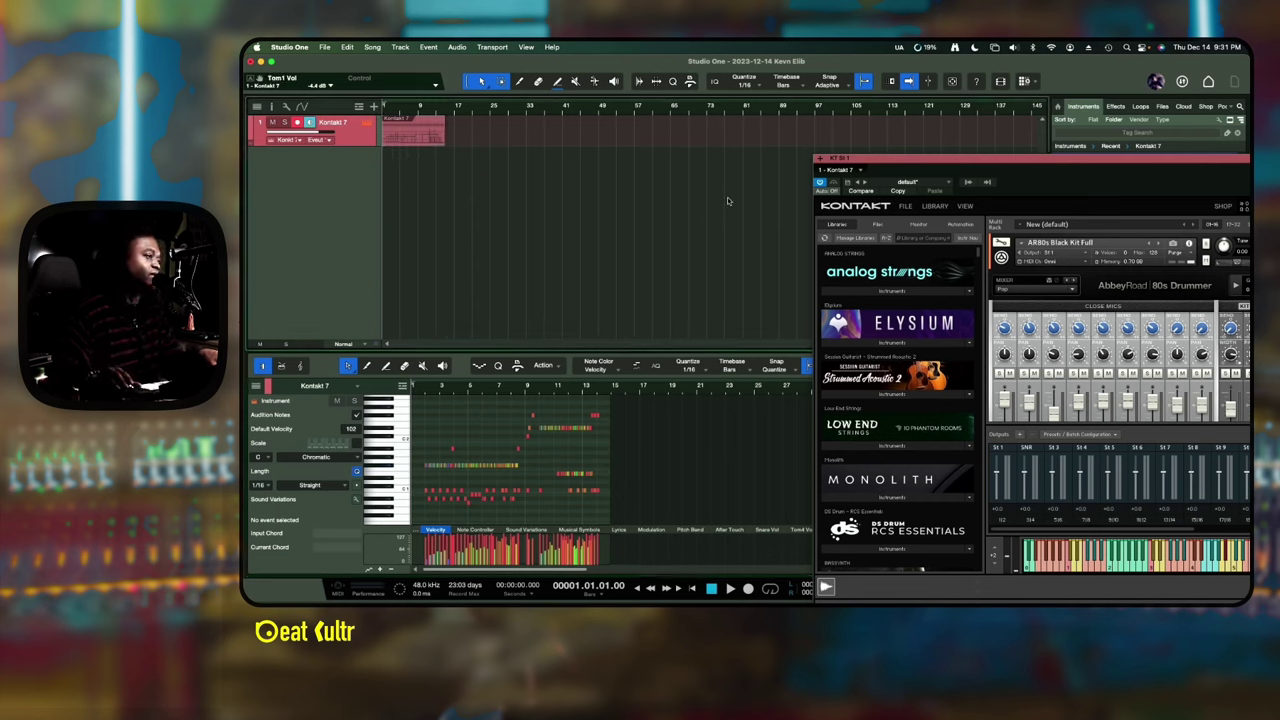
# - Return to the mixer, check the KT St 3, KT St 2 and KT St 6 channels, and reposition the Kontakt window beside them
pyautogui.moveTo(860, 172); pyautogui.dragTo(839, 140)
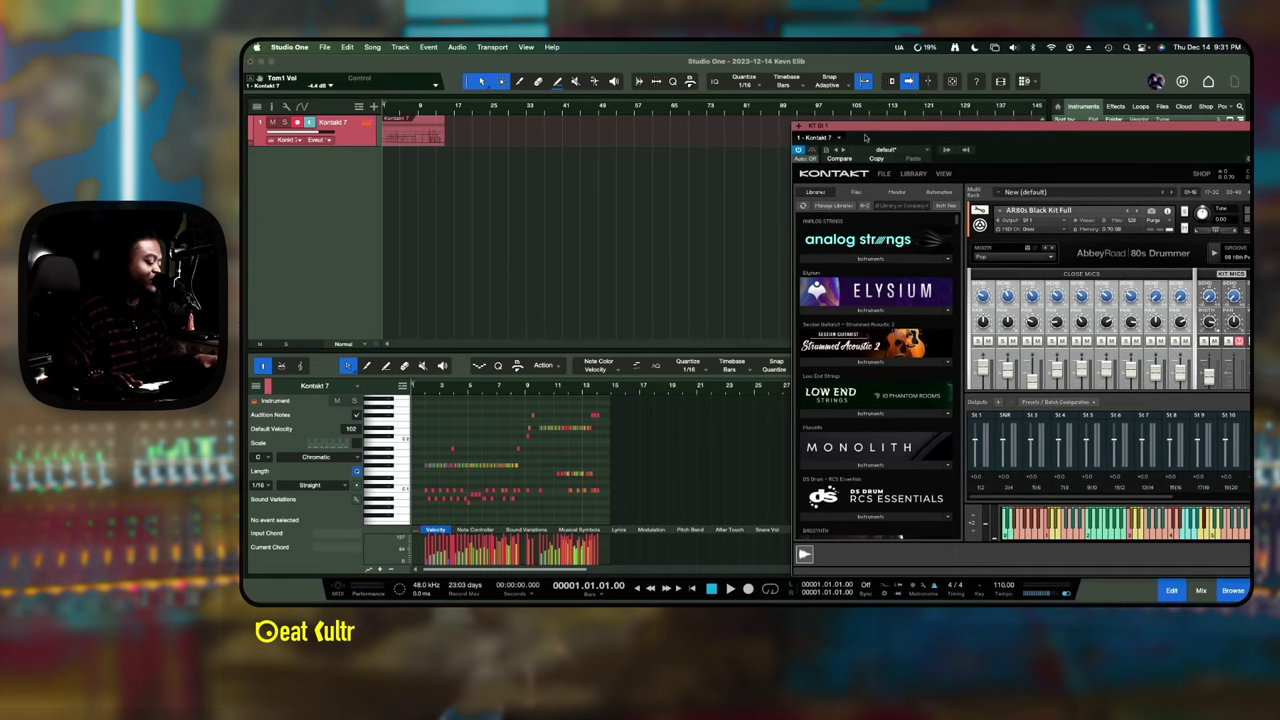
pyautogui.press('F3')
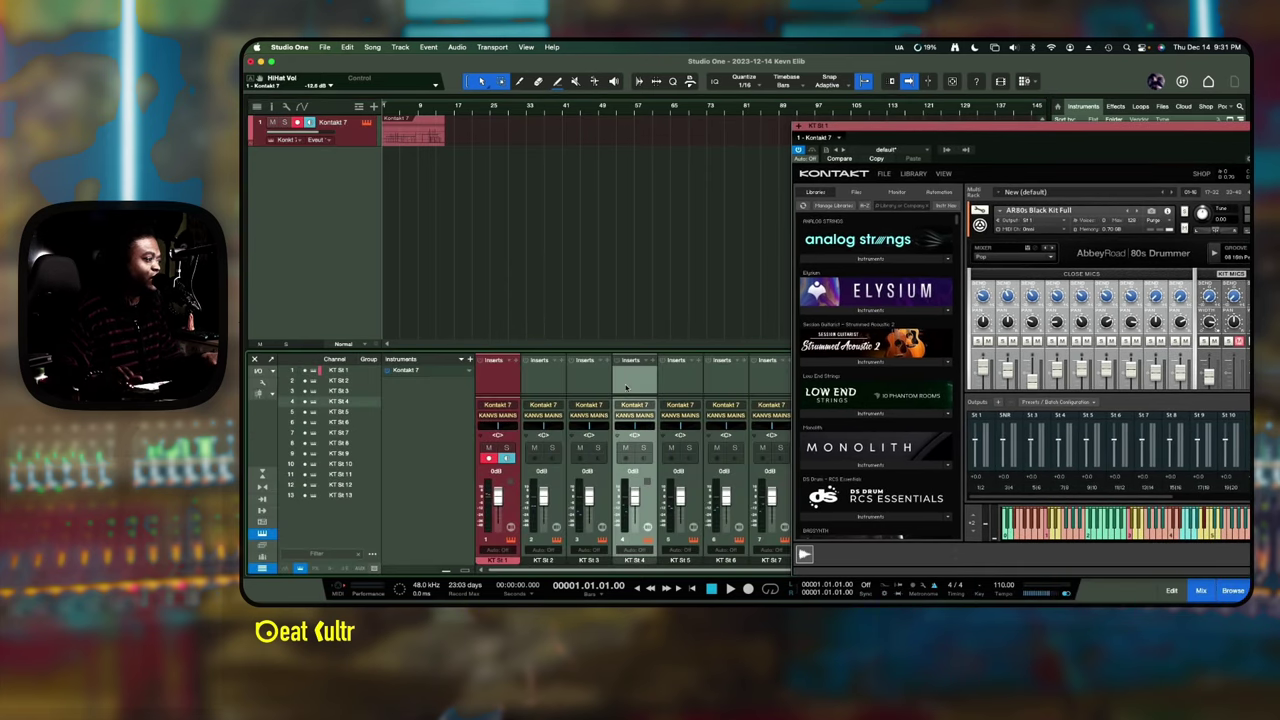
pyautogui.click(587, 387)
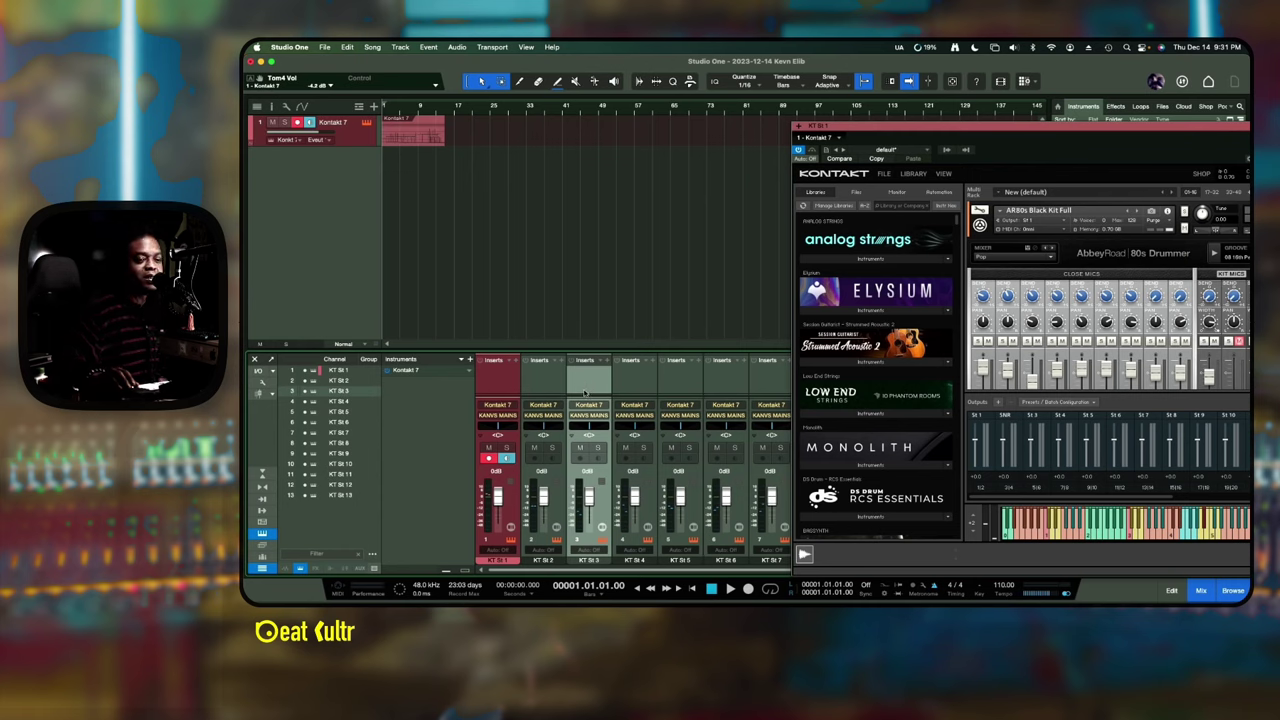
pyautogui.click(534, 381)
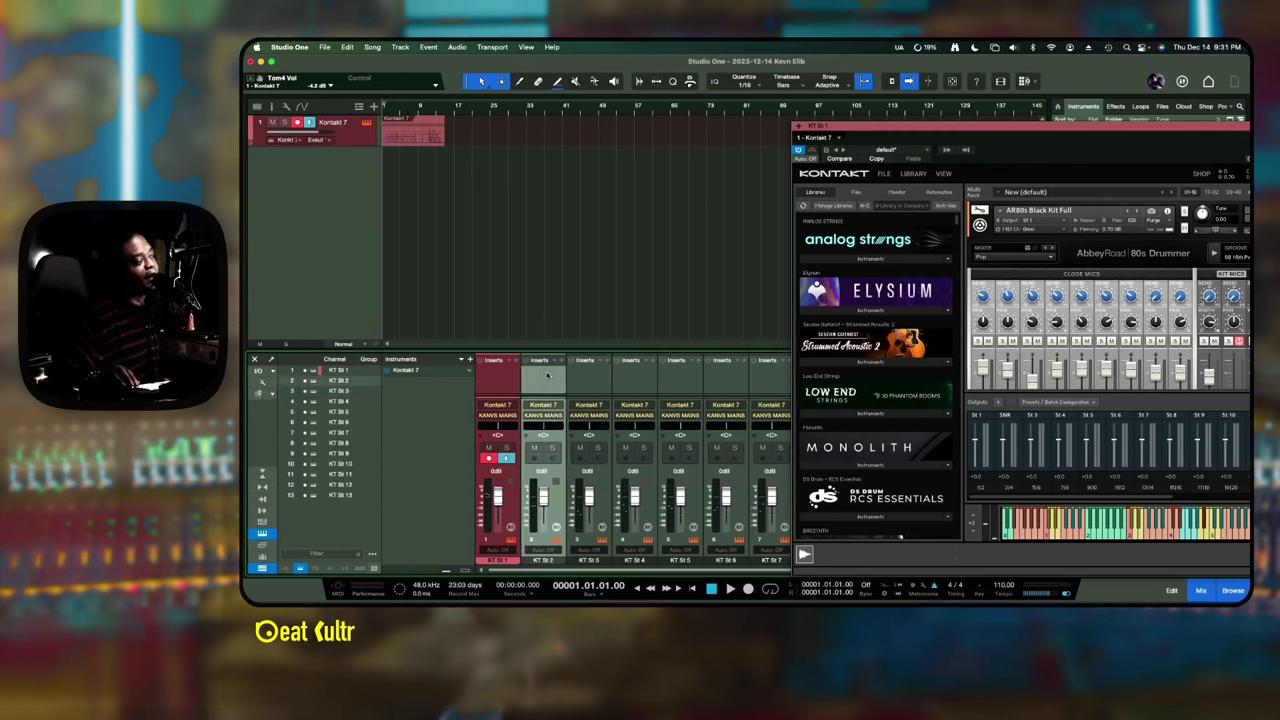
pyautogui.click(721, 381)
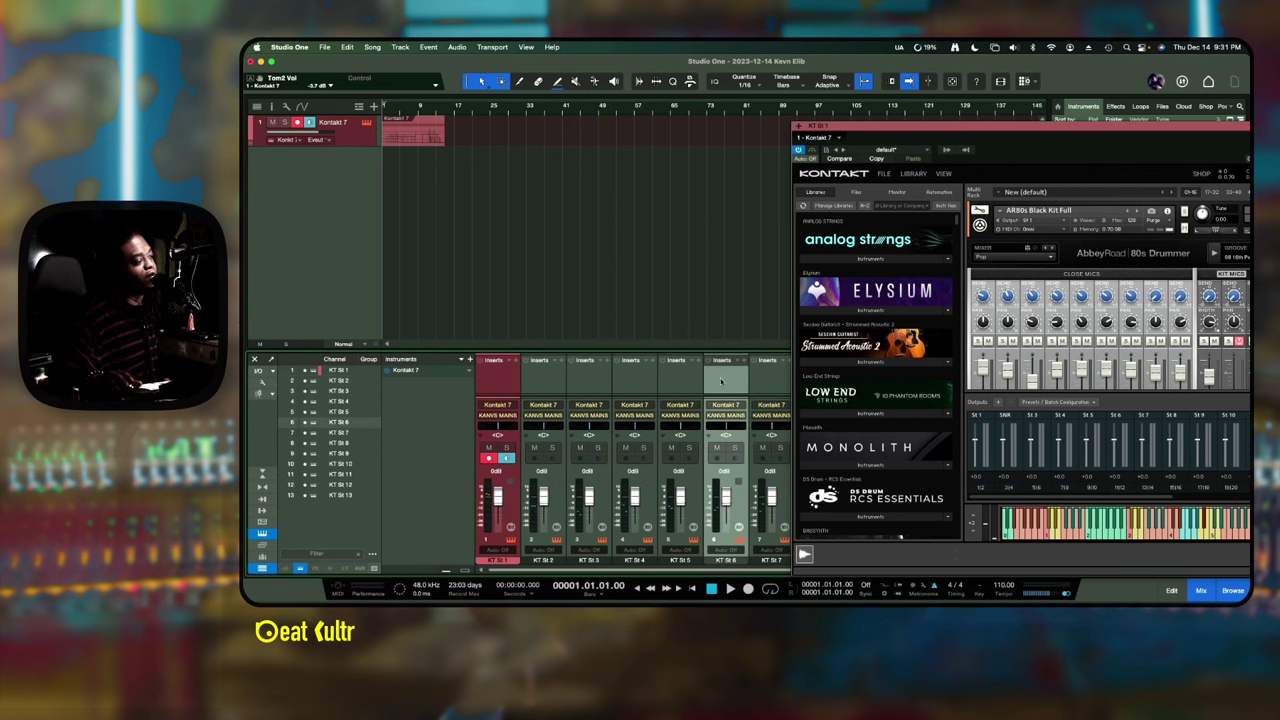
pyautogui.moveTo(877, 128); pyautogui.dragTo(843, 93)
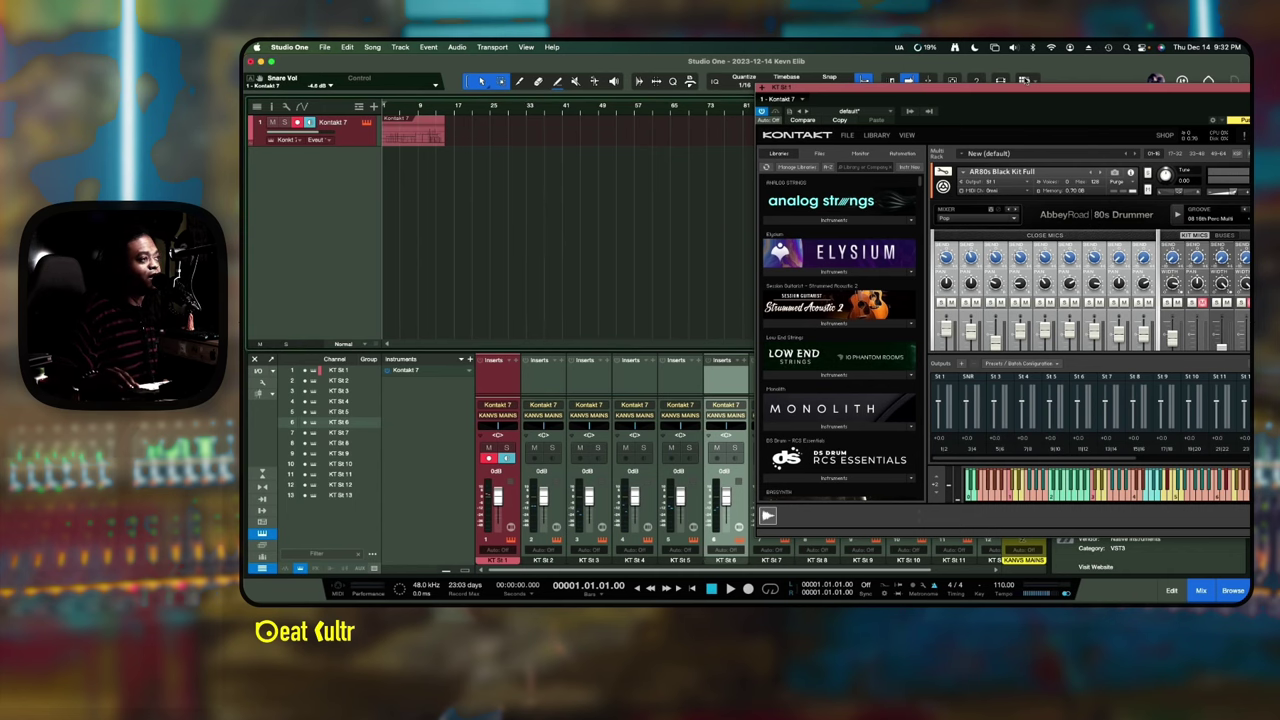
pyautogui.moveTo(1023, 88); pyautogui.dragTo(958, 154)
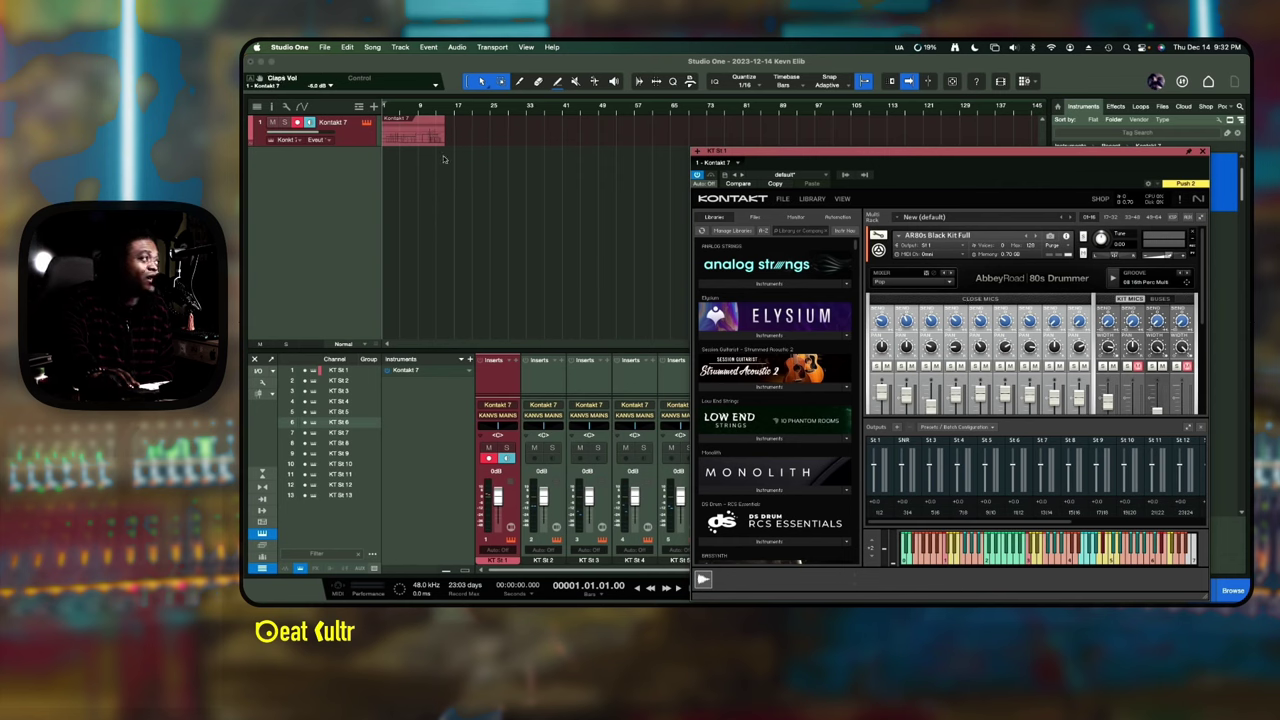
# - Explode the recorded drum part's pitches to separate tracks, one for each note
pyautogui.click(412, 140)
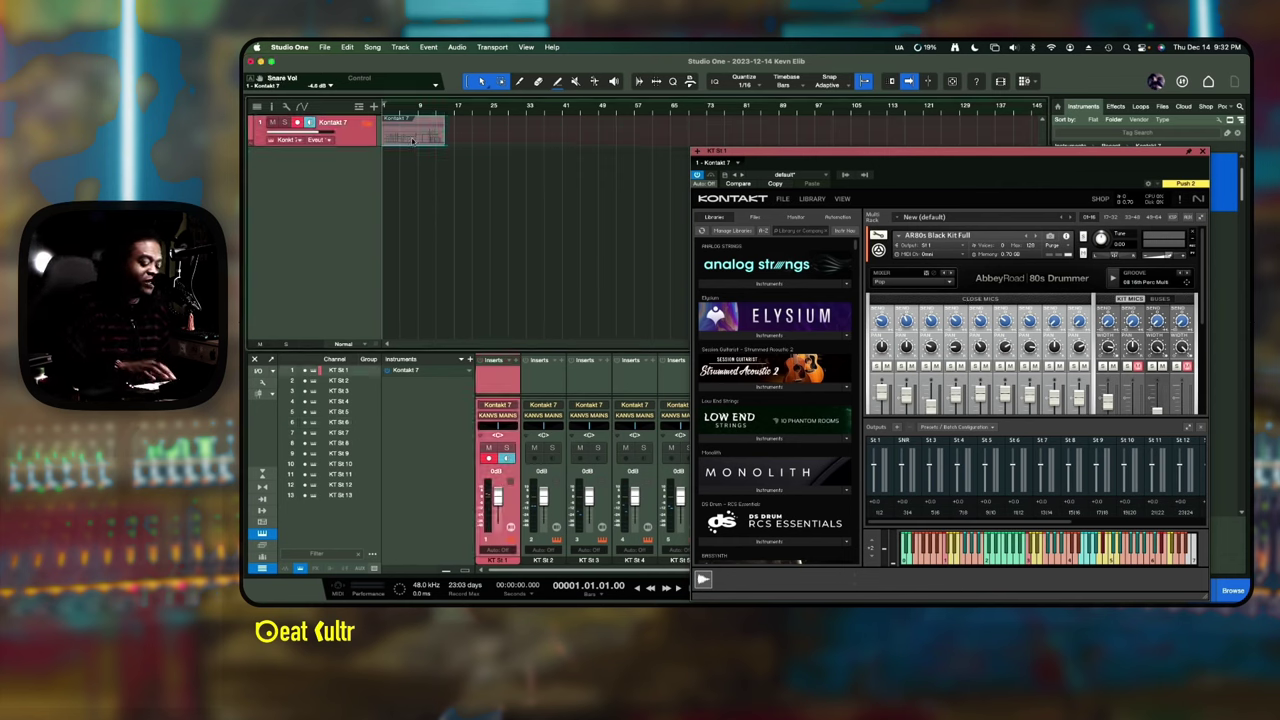
pyautogui.press('e')
pyautogui.press('e')
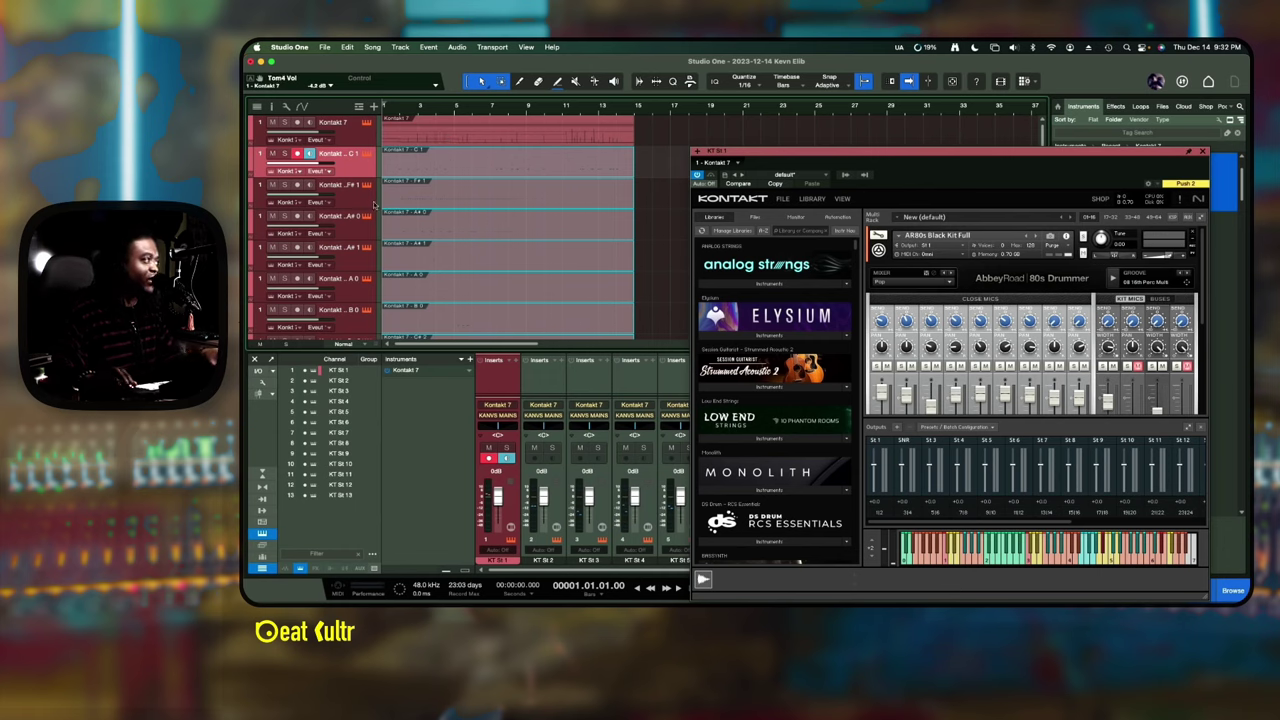
# - Enlarge the track area and look over the single-note tracks from C 1 down to E 1, selecting several on the way
pyautogui.click(349, 204)
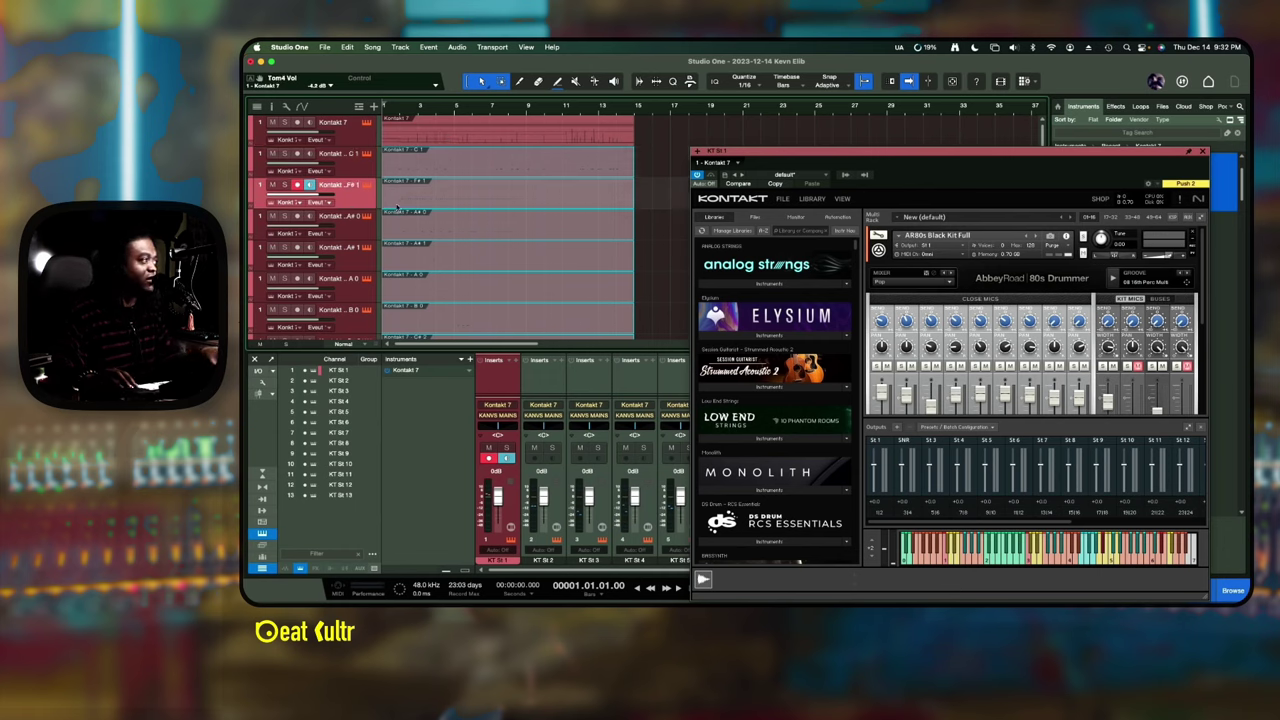
pyautogui.click(439, 228)
pyautogui.click(451, 260)
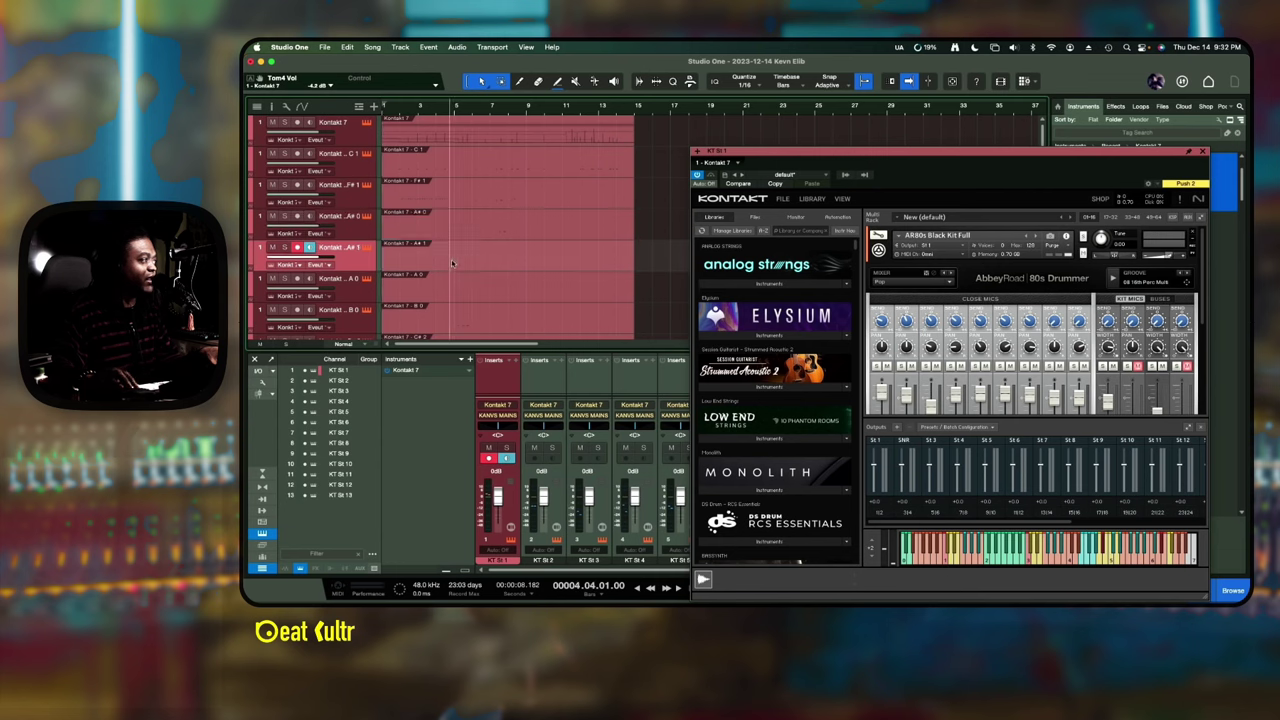
pyautogui.click(463, 291)
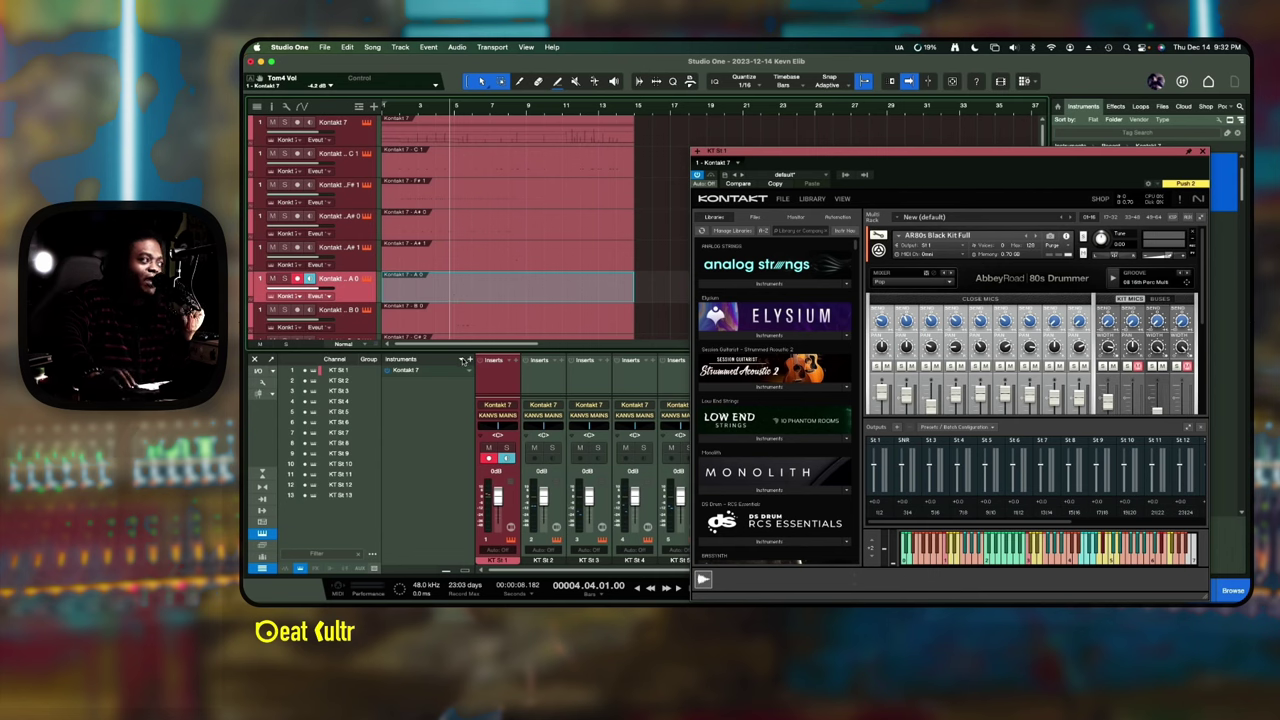
pyautogui.moveTo(463, 360); pyautogui.dragTo(460, 535)
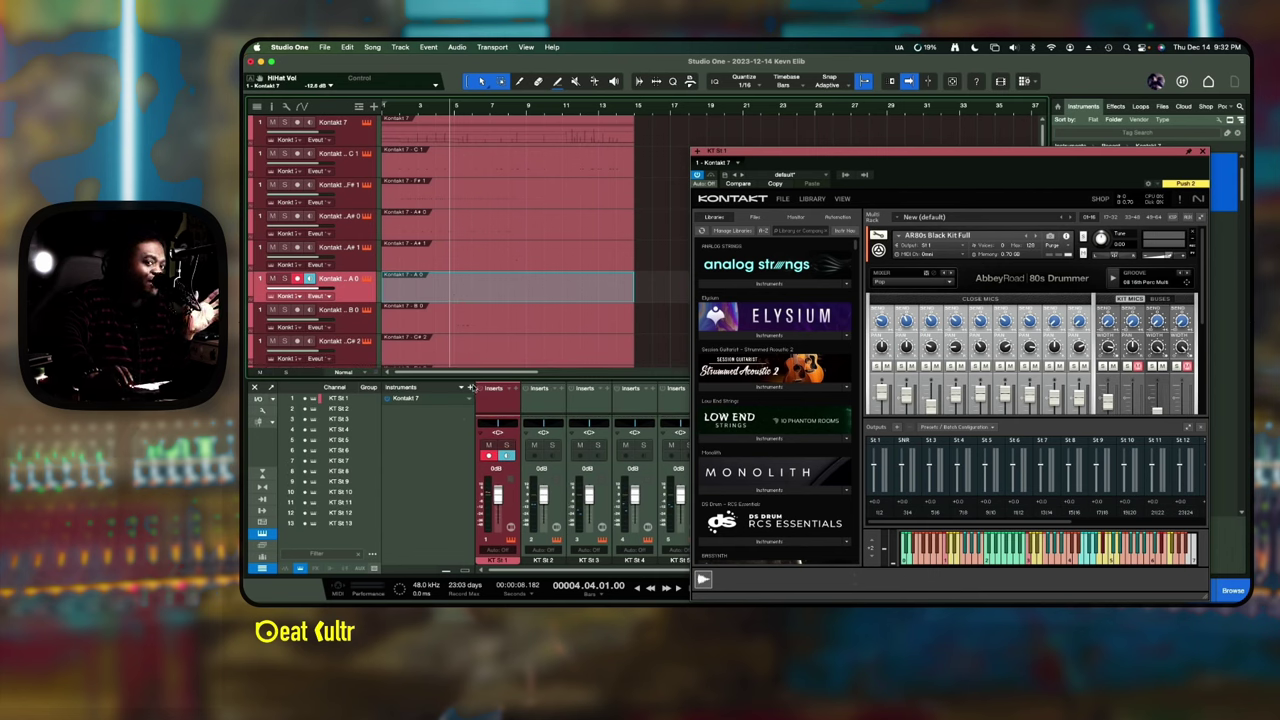
pyautogui.scroll(-4, 420, 232)
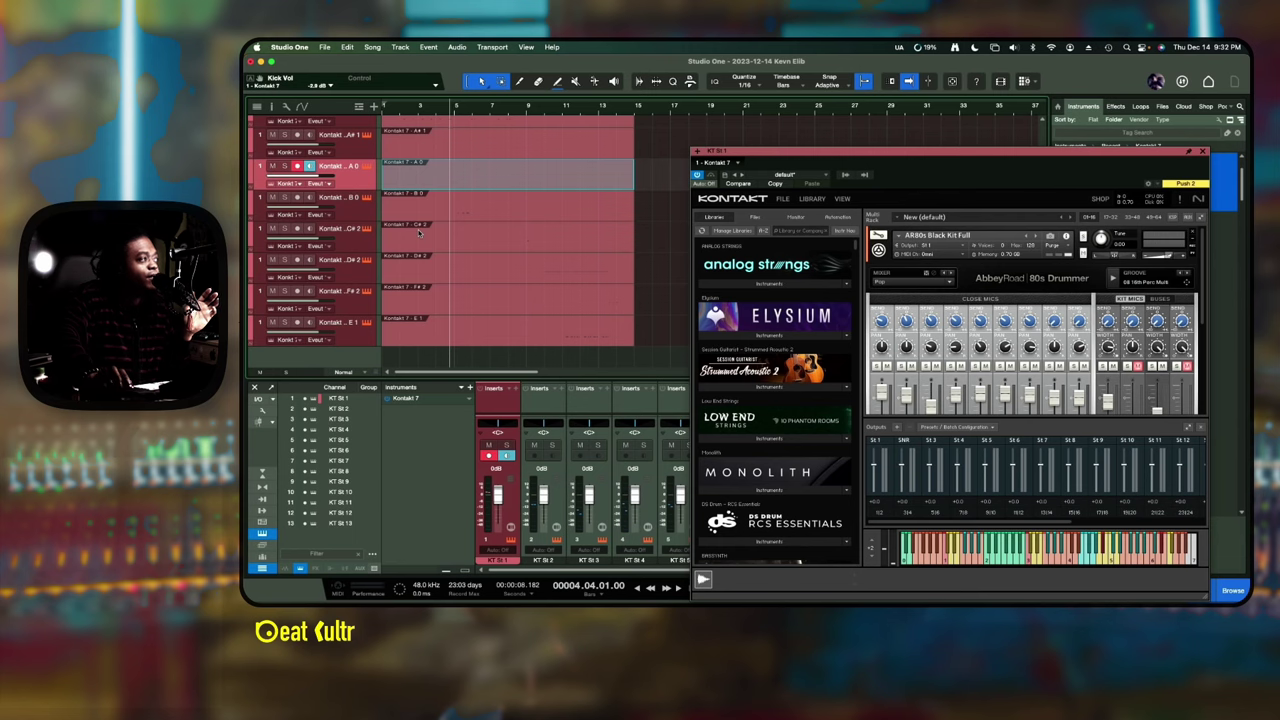
pyautogui.scroll(4, 420, 232)
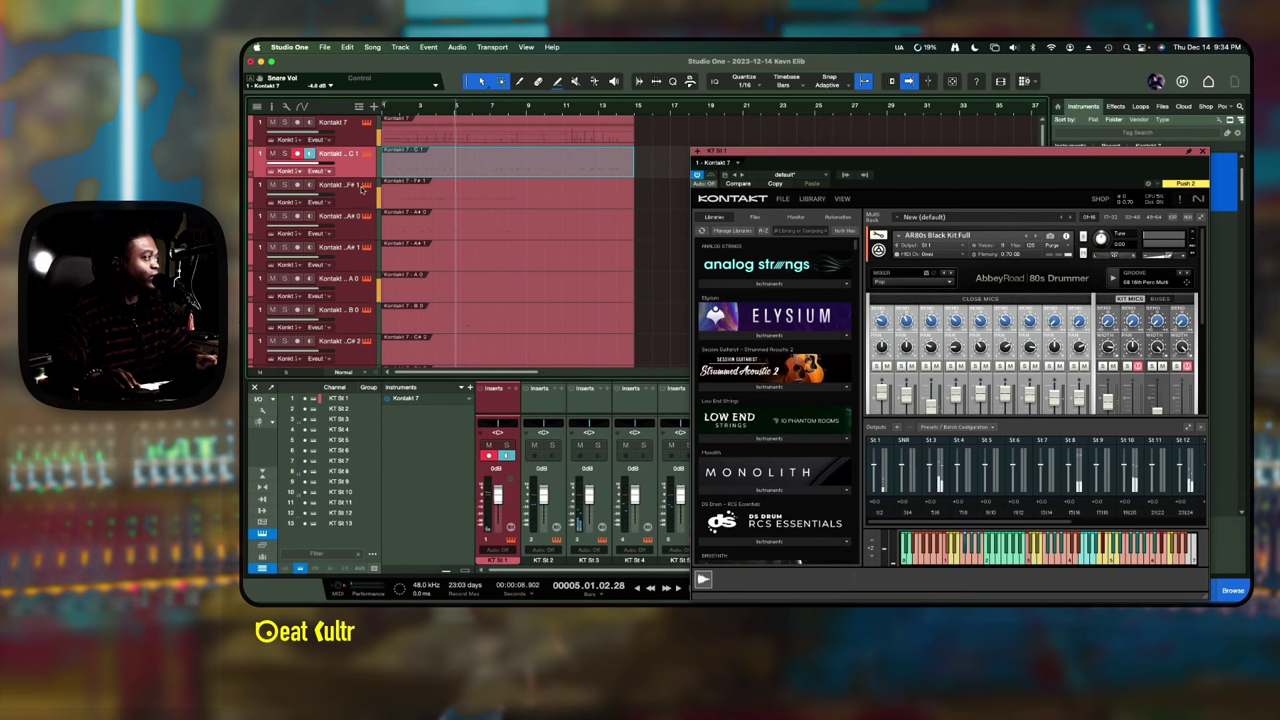
# - Audition the F# 1 track in solo during playback, look over the split tracks, and move the Kontakt window clear of the transport controls
pyautogui.click(285, 186)
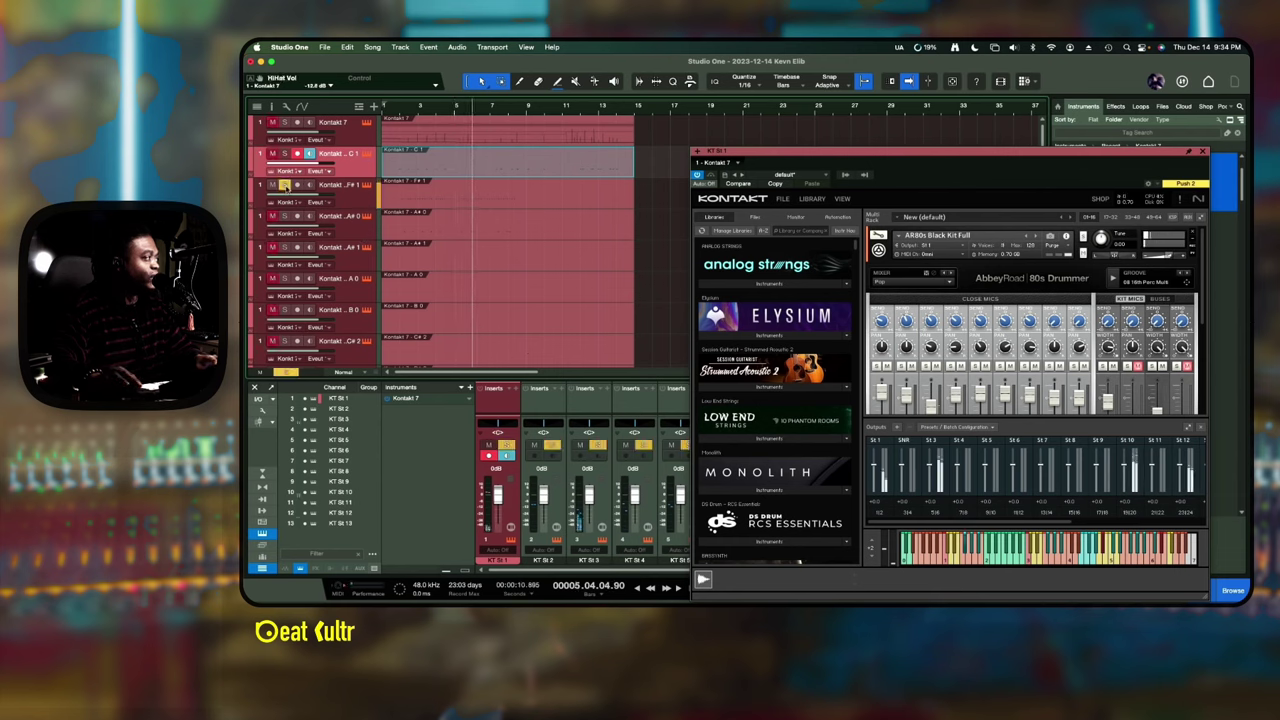
pyautogui.click(285, 186)
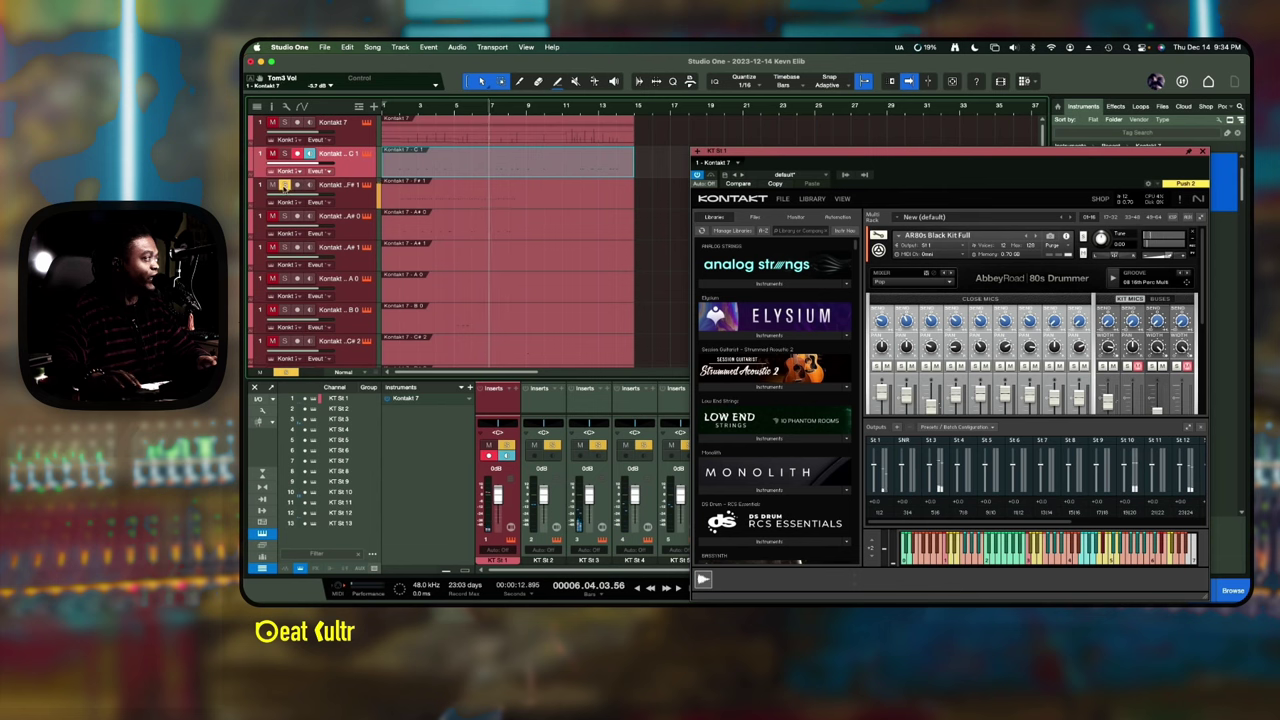
pyautogui.moveTo(284, 226)
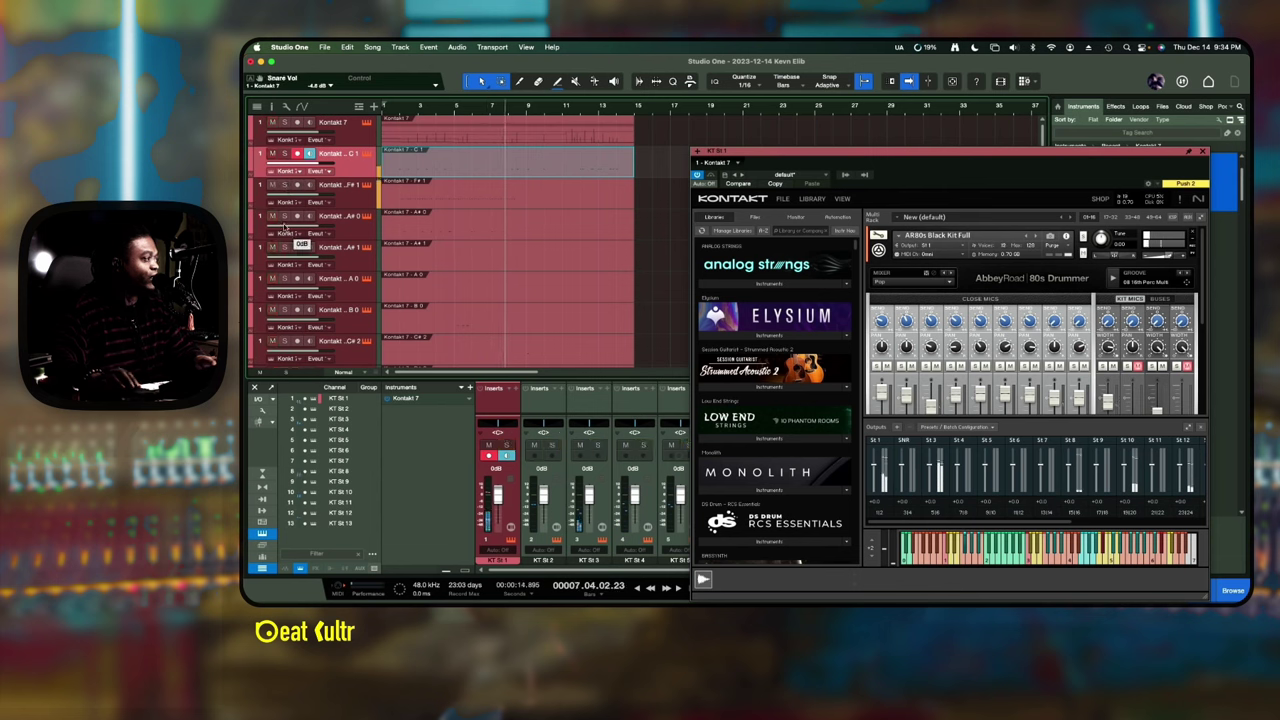
pyautogui.scroll(-2, 292, 240)
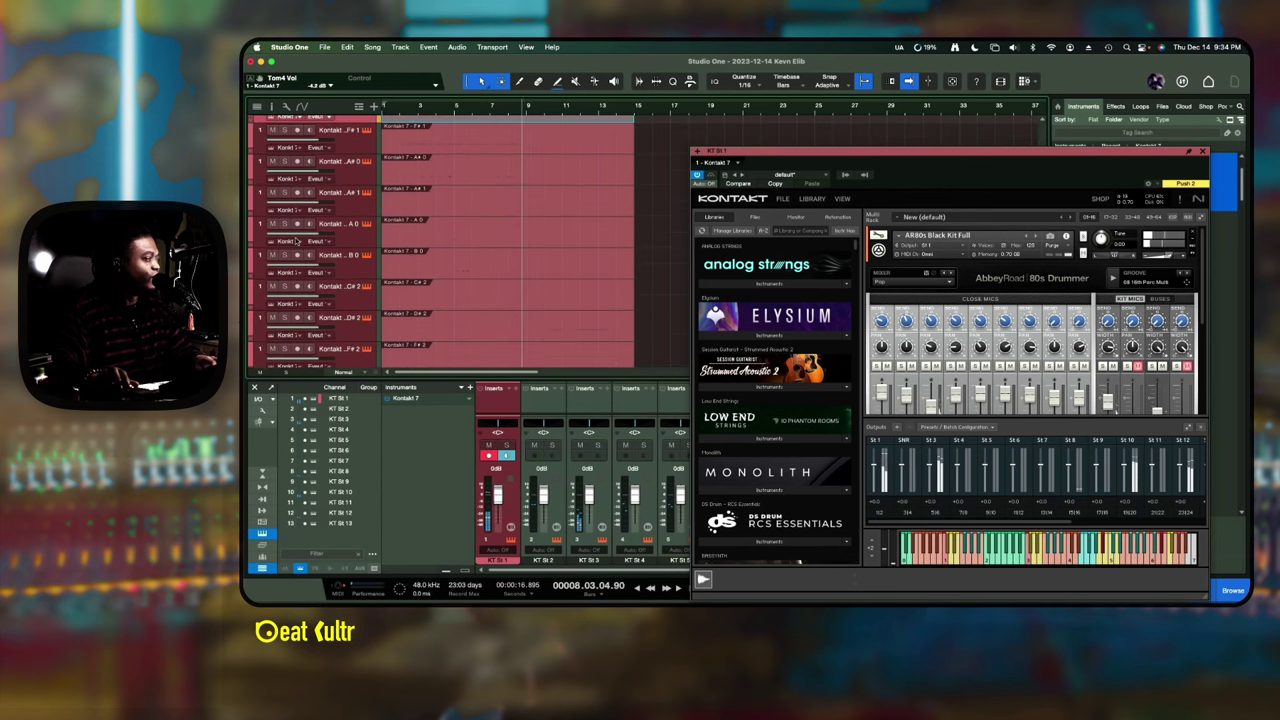
pyautogui.scroll(2, 295, 240)
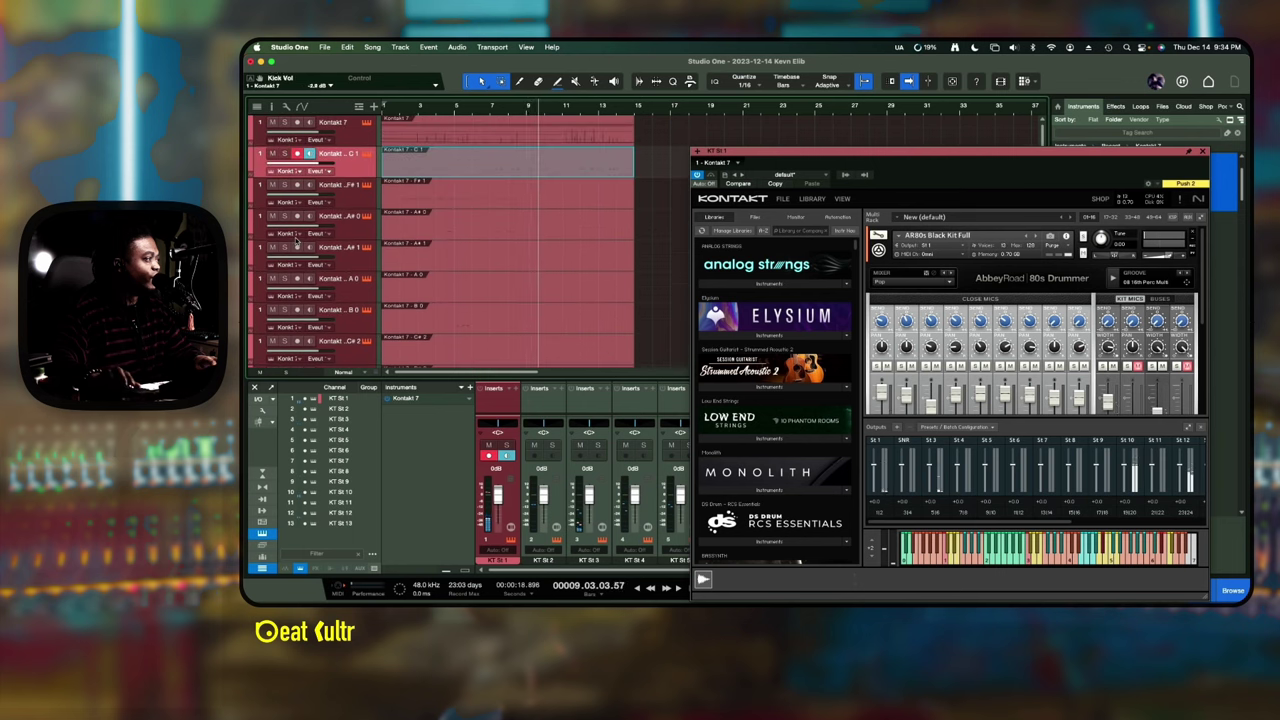
pyautogui.scroll(-1, 410, 213)
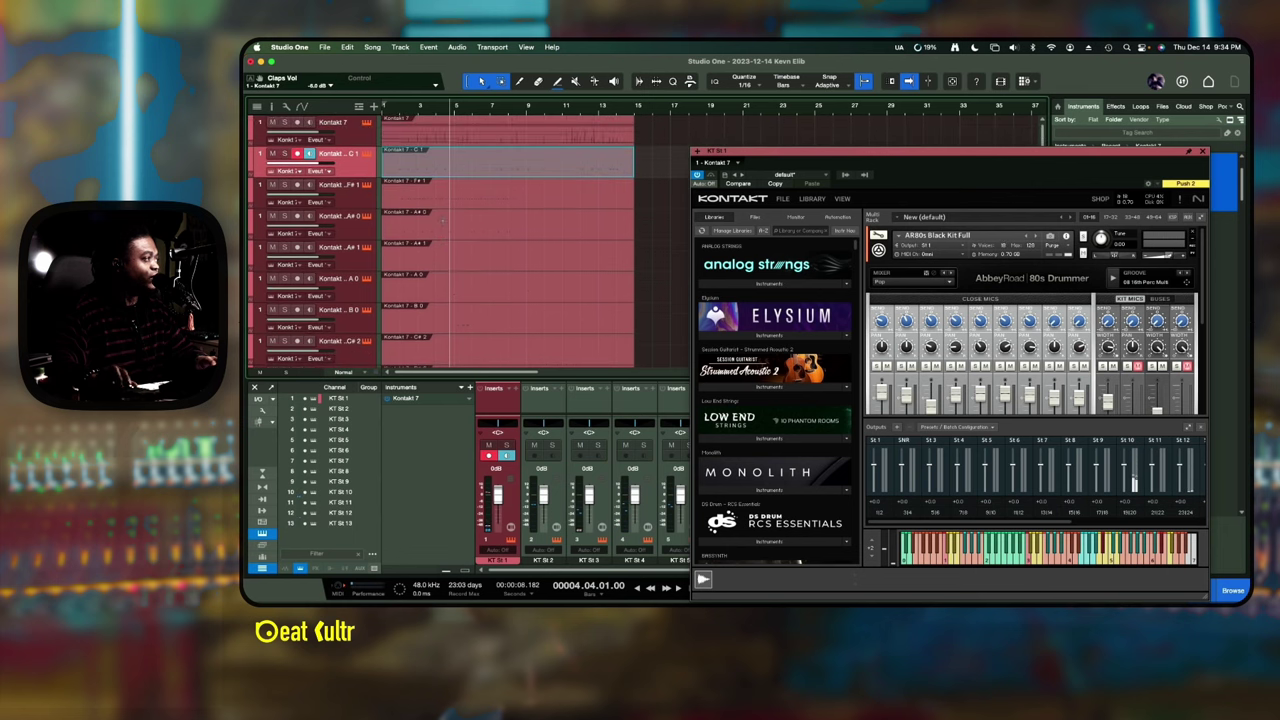
pyautogui.scroll(1, 443, 217)
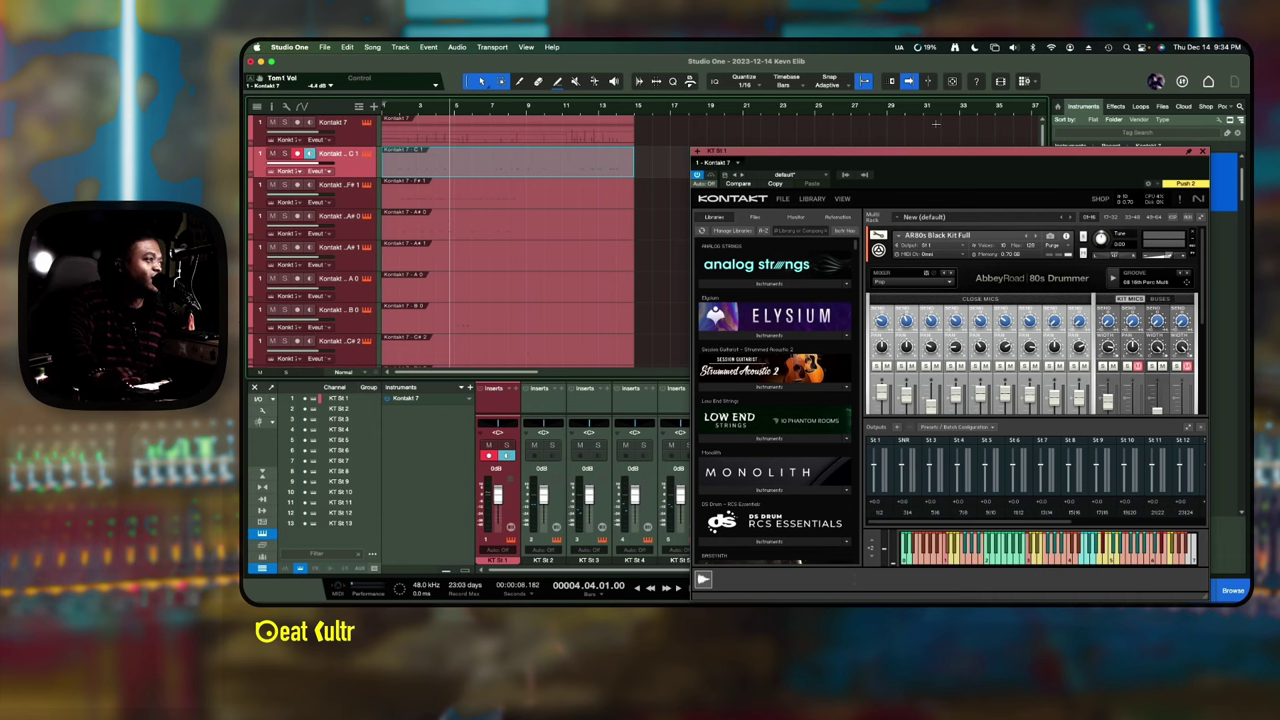
pyautogui.moveTo(927, 148); pyautogui.dragTo(823, 113)
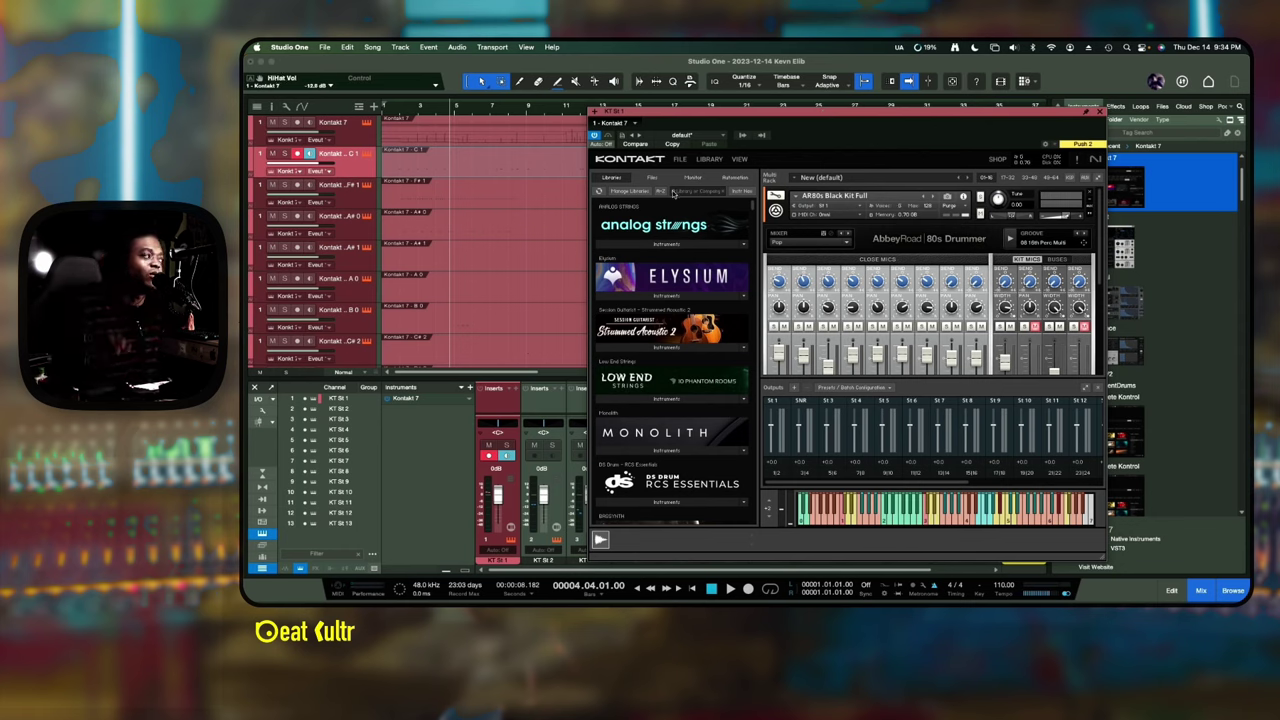
# - Move the Kontakt window off the upper tracks and look over the split single-note tracks during playback
pyautogui.moveTo(641, 114); pyautogui.dragTo(738, 237)
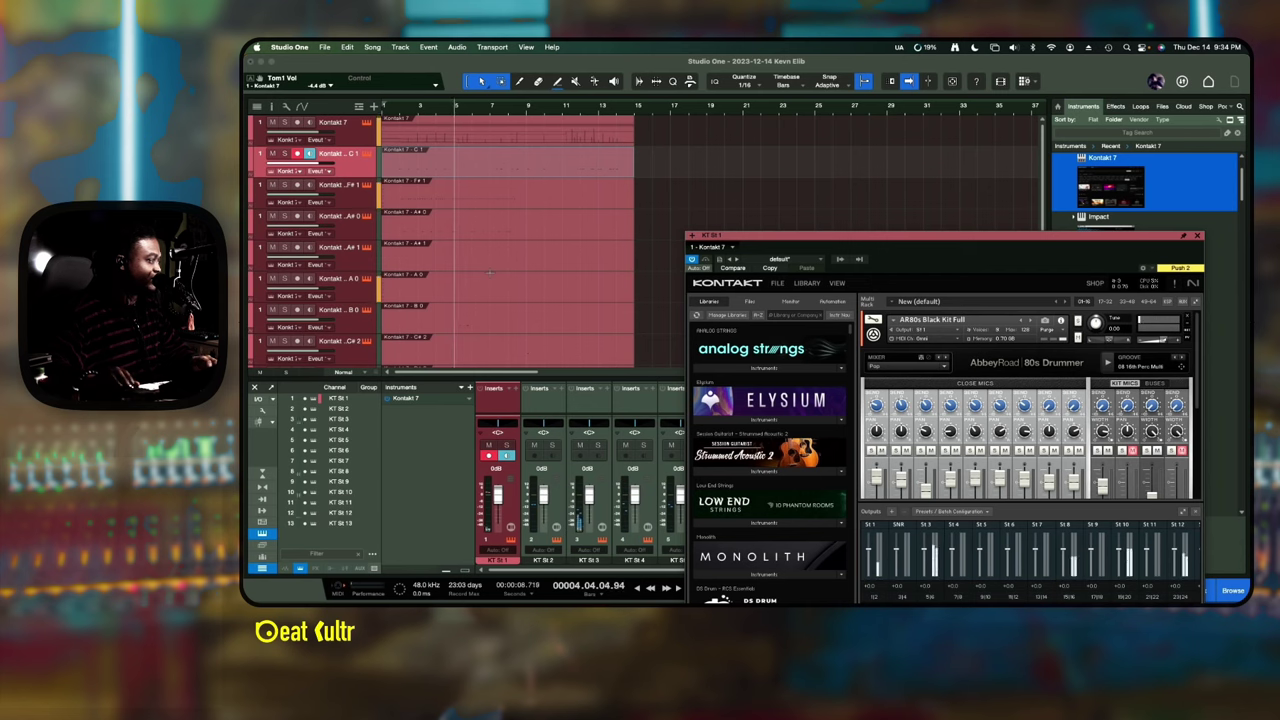
pyautogui.scroll(-4, 470, 280)
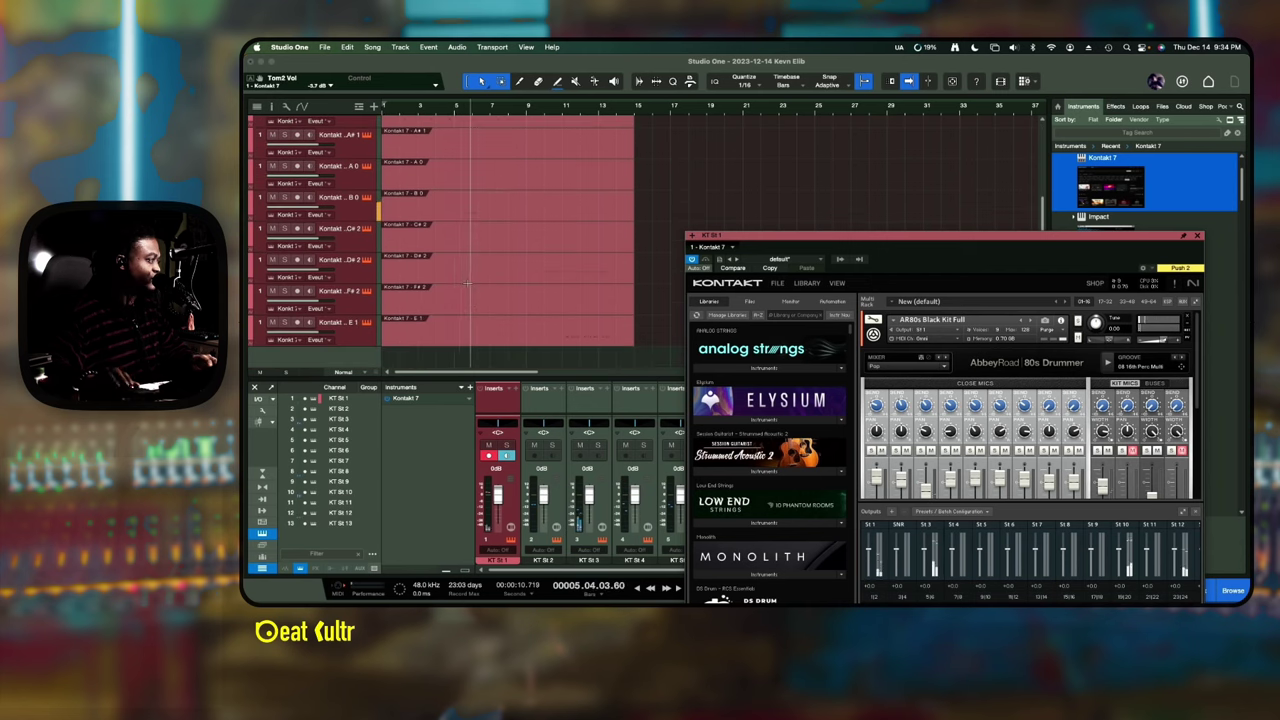
pyautogui.scroll(1, 469, 330)
pyautogui.scroll(4, 469, 330)
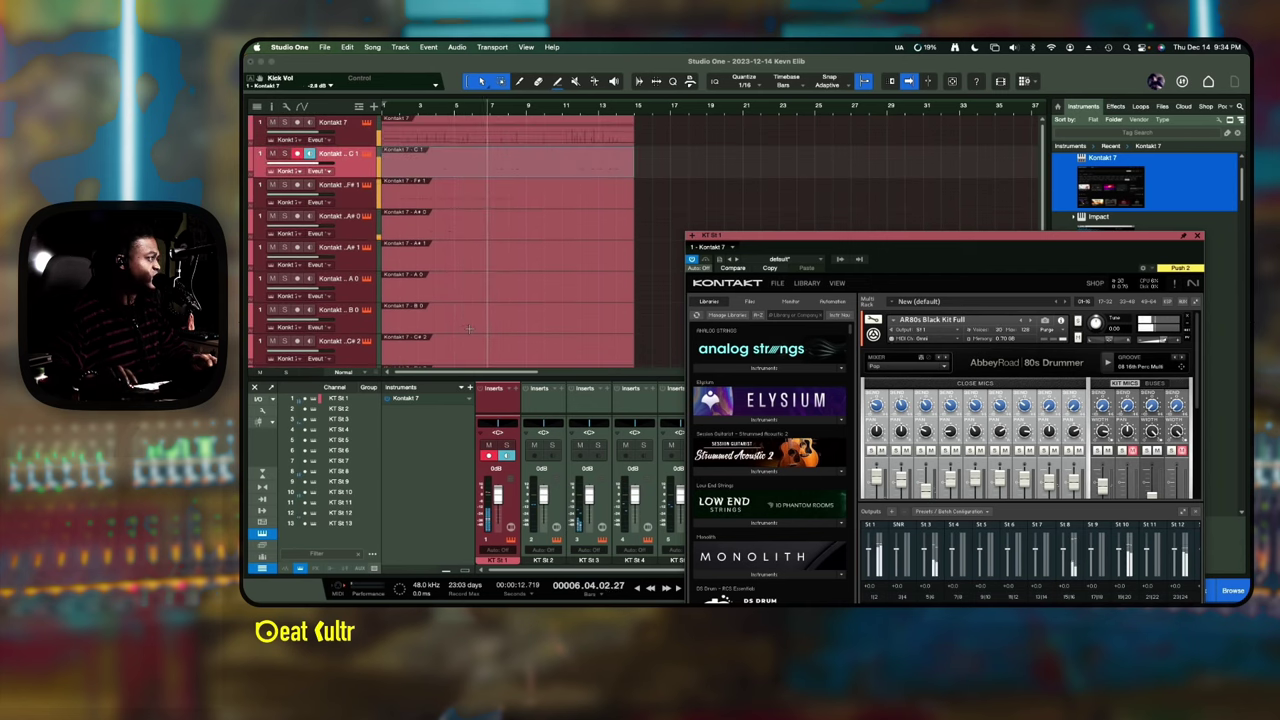
pyautogui.press('space')
# - Move the A# 1 part onto the F# 1 track and merge it with the part already there
pyautogui.click(503, 266)
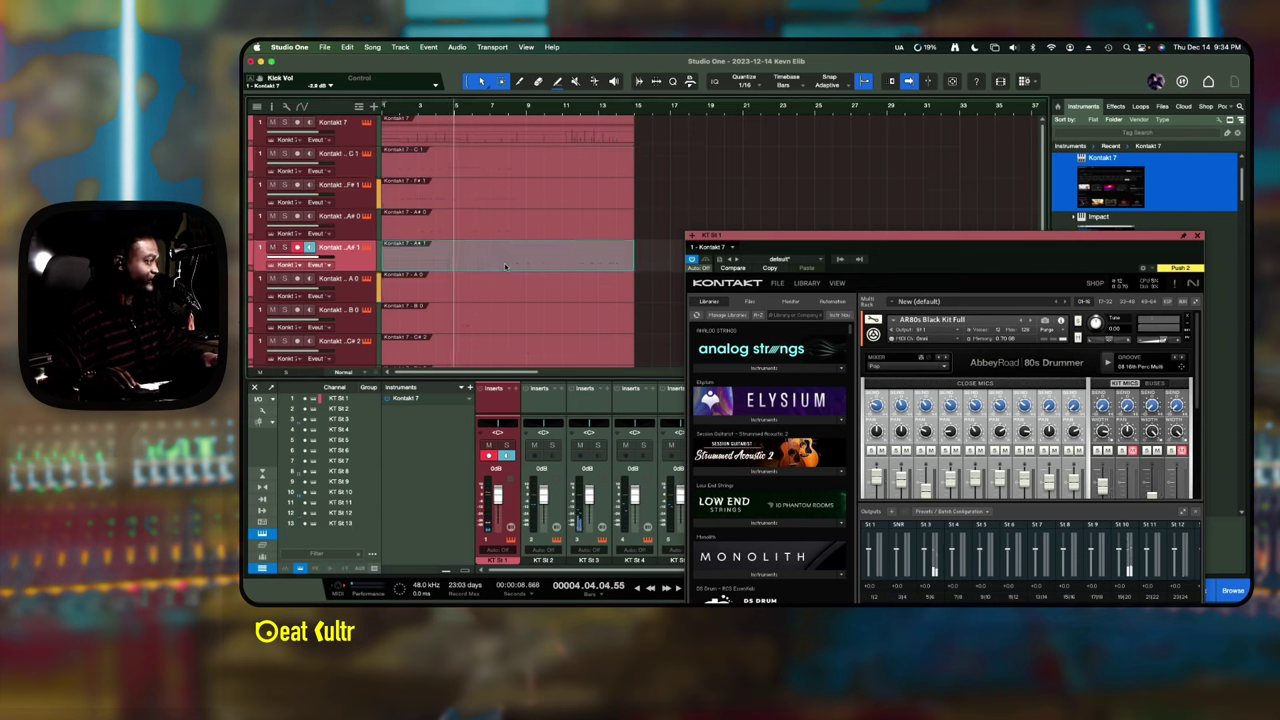
pyautogui.click(517, 110)
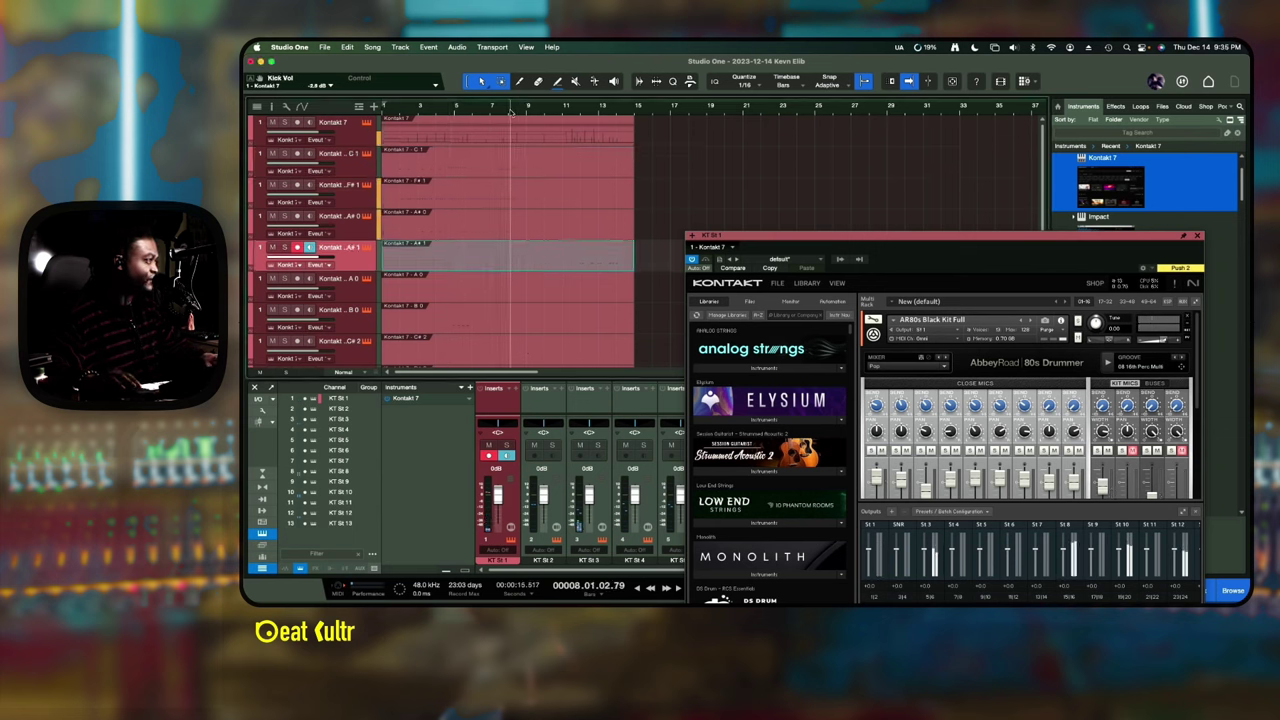
pyautogui.press('F2')
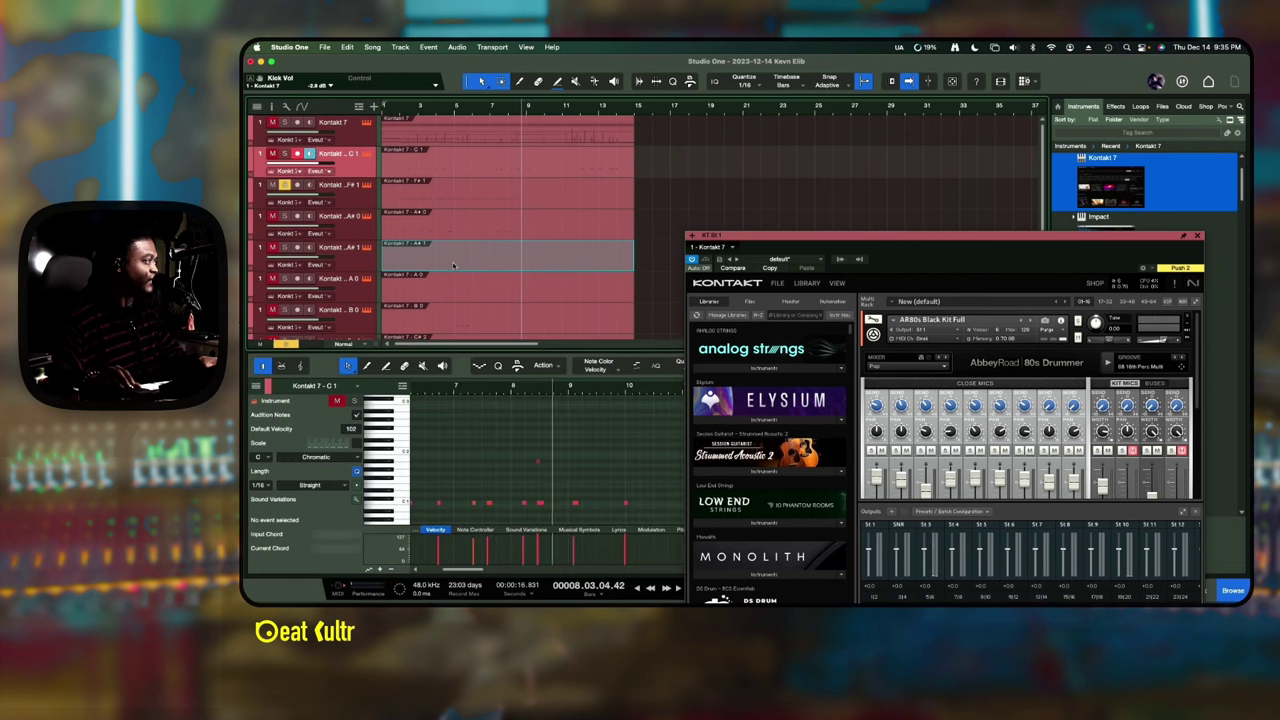
pyautogui.click(445, 204)
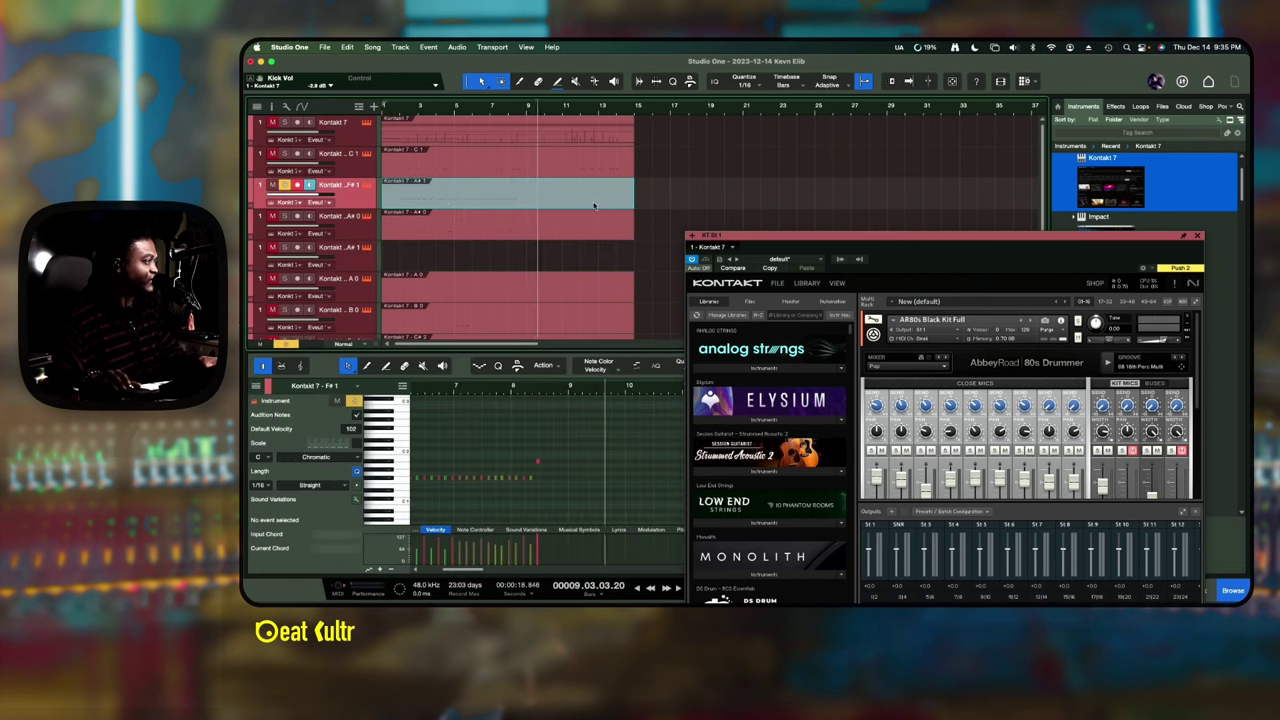
pyautogui.moveTo(643, 195); pyautogui.dragTo(581, 193)
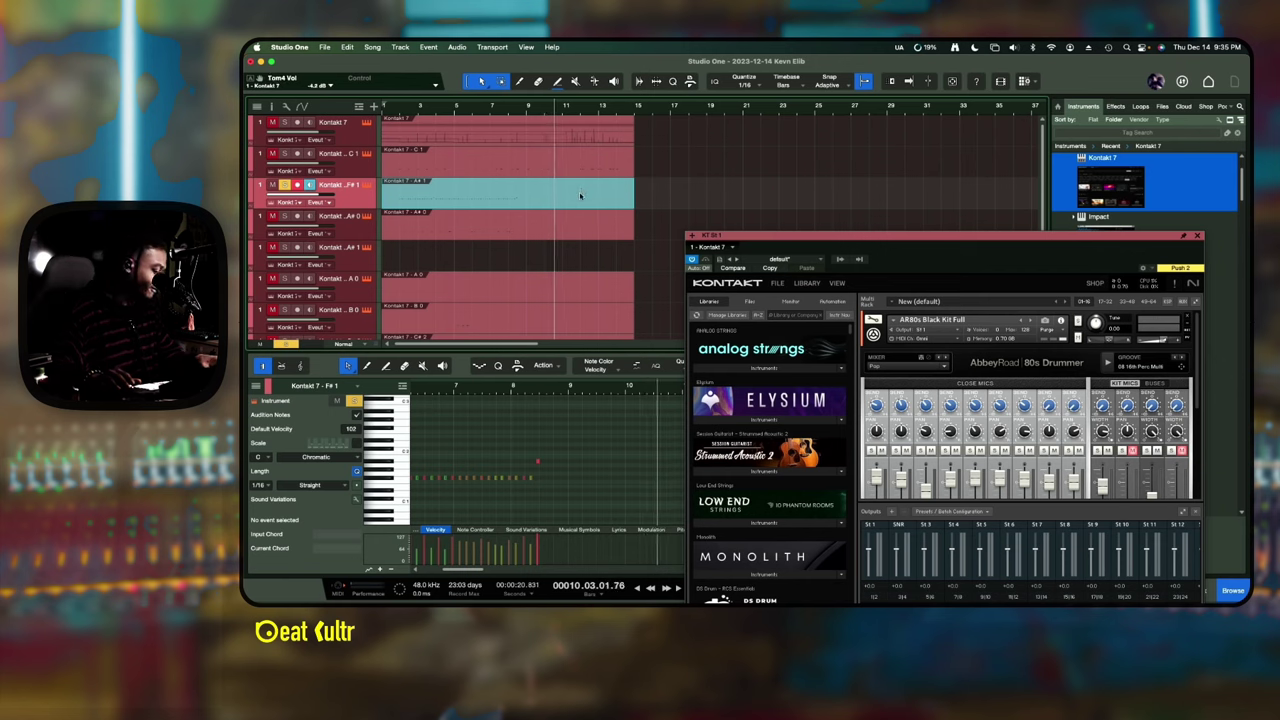
pyautogui.press('/')
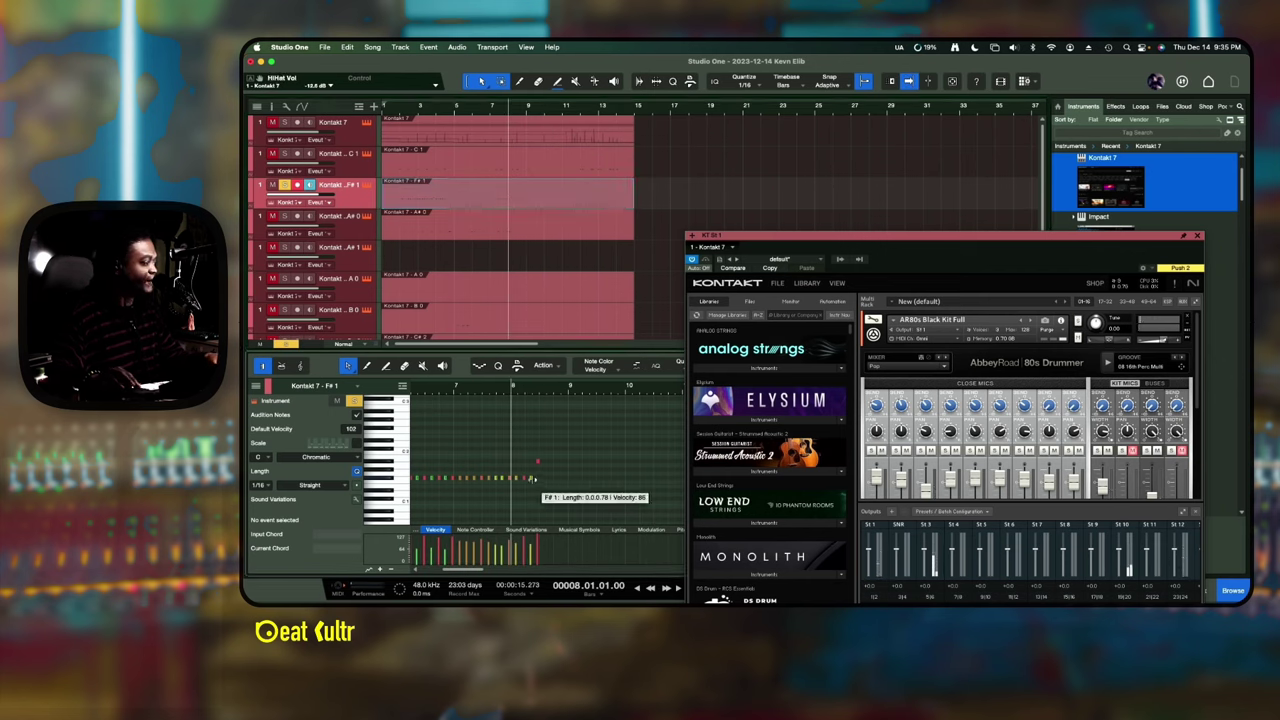
# - Position the last F# 1 note at 8.03.02.00 in the note editor, audition the merged part and deselect the note
pyautogui.click(536, 480)
pyautogui.moveTo(537, 481); pyautogui.dragTo(539, 480)
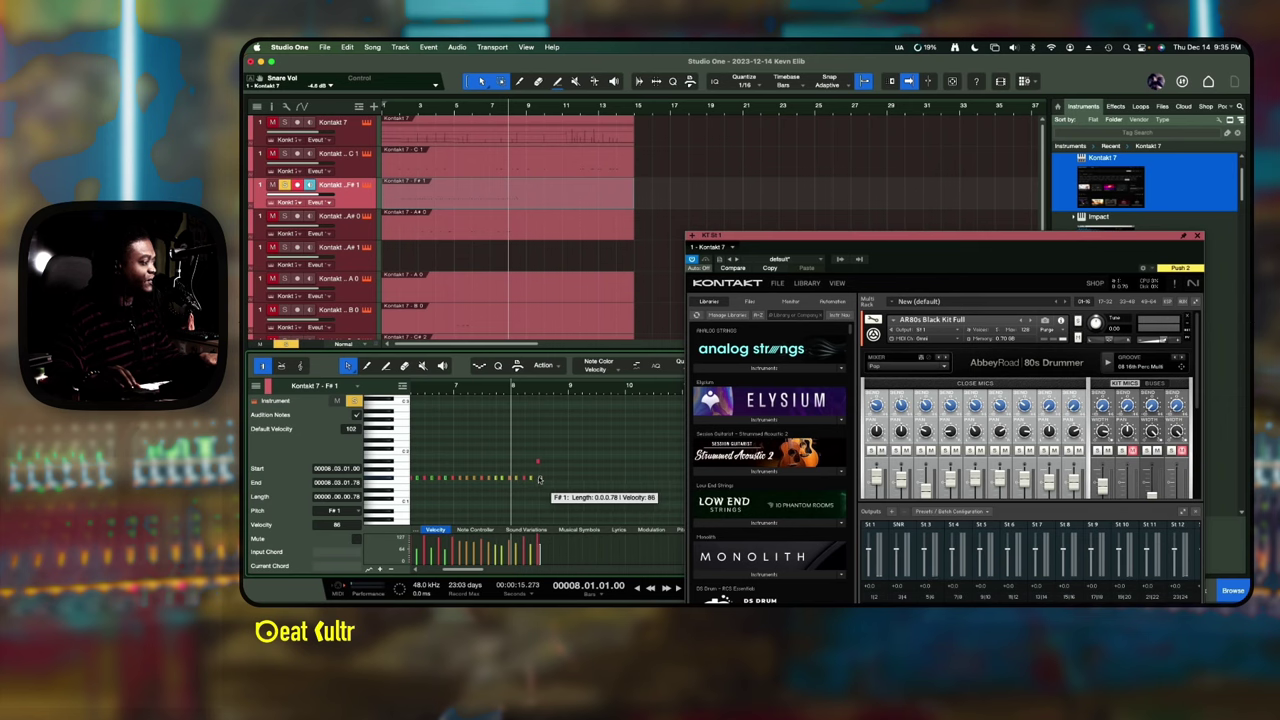
pyautogui.moveTo(540, 478); pyautogui.dragTo(545, 479)
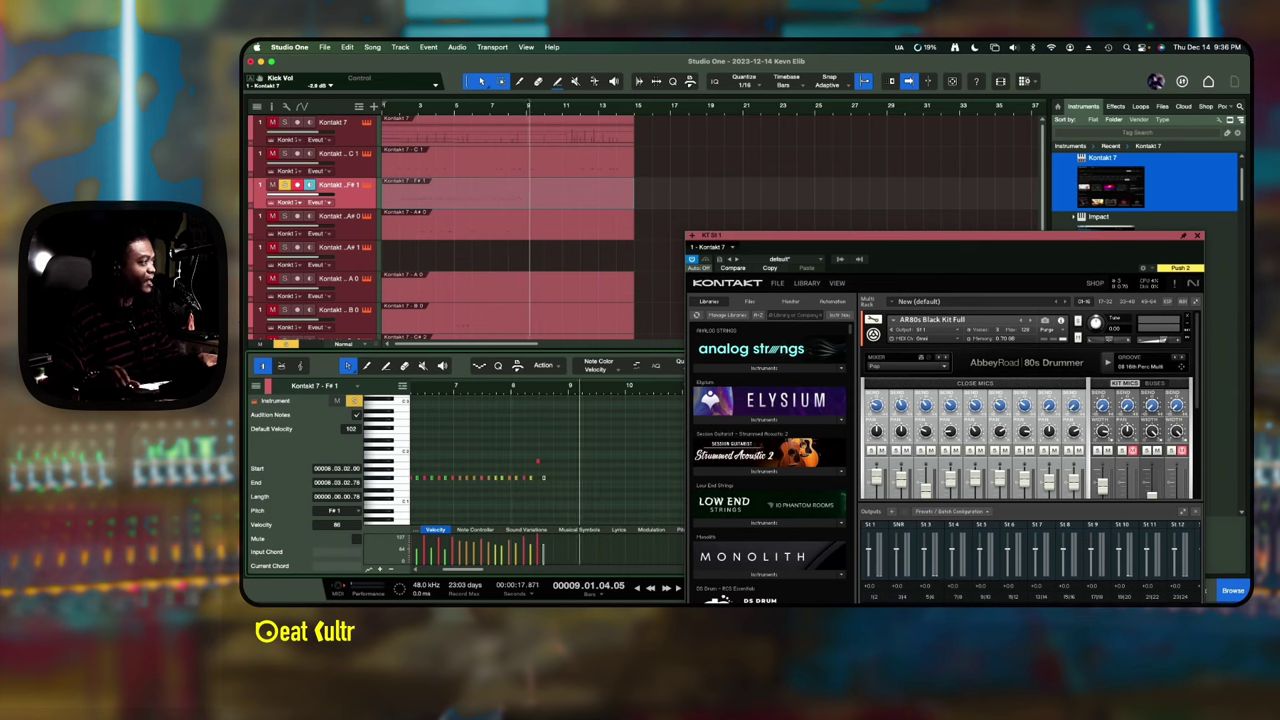
pyautogui.press('space')
pyautogui.click(604, 452)
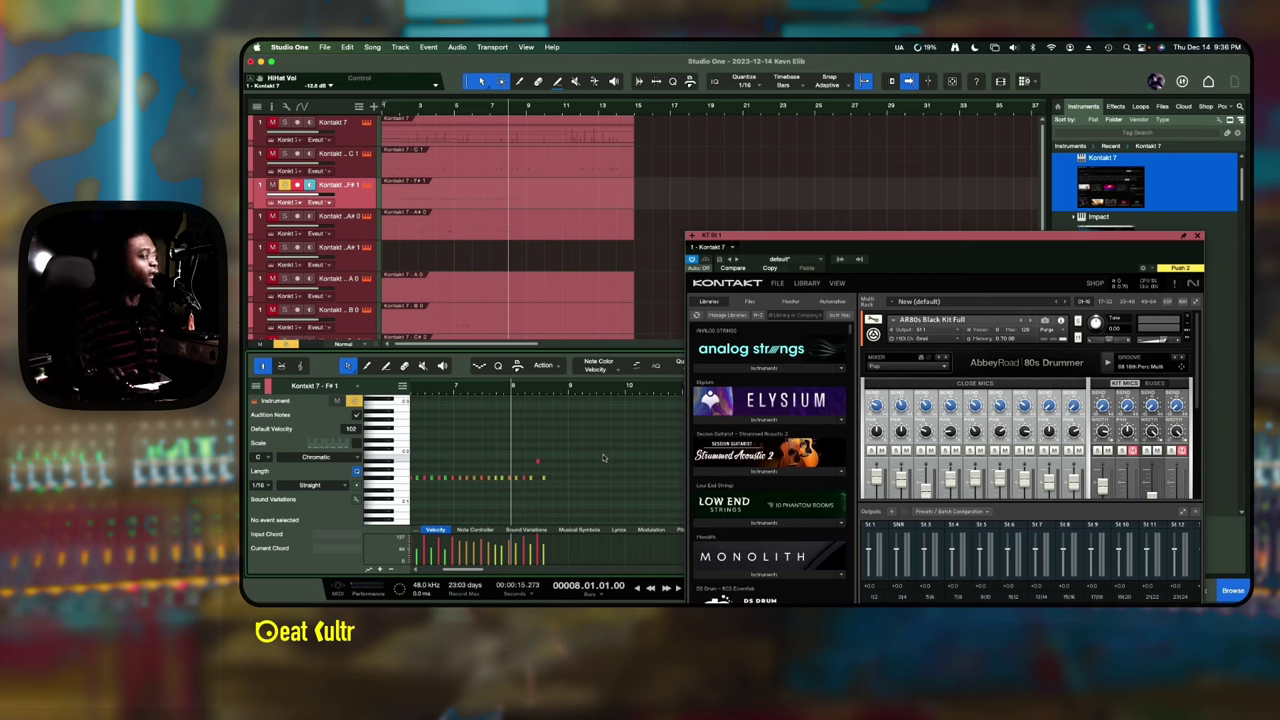
# - Remove the emptied A# 1 track and enlarge the arrangement area to show all remaining tracks
pyautogui.click(363, 260)
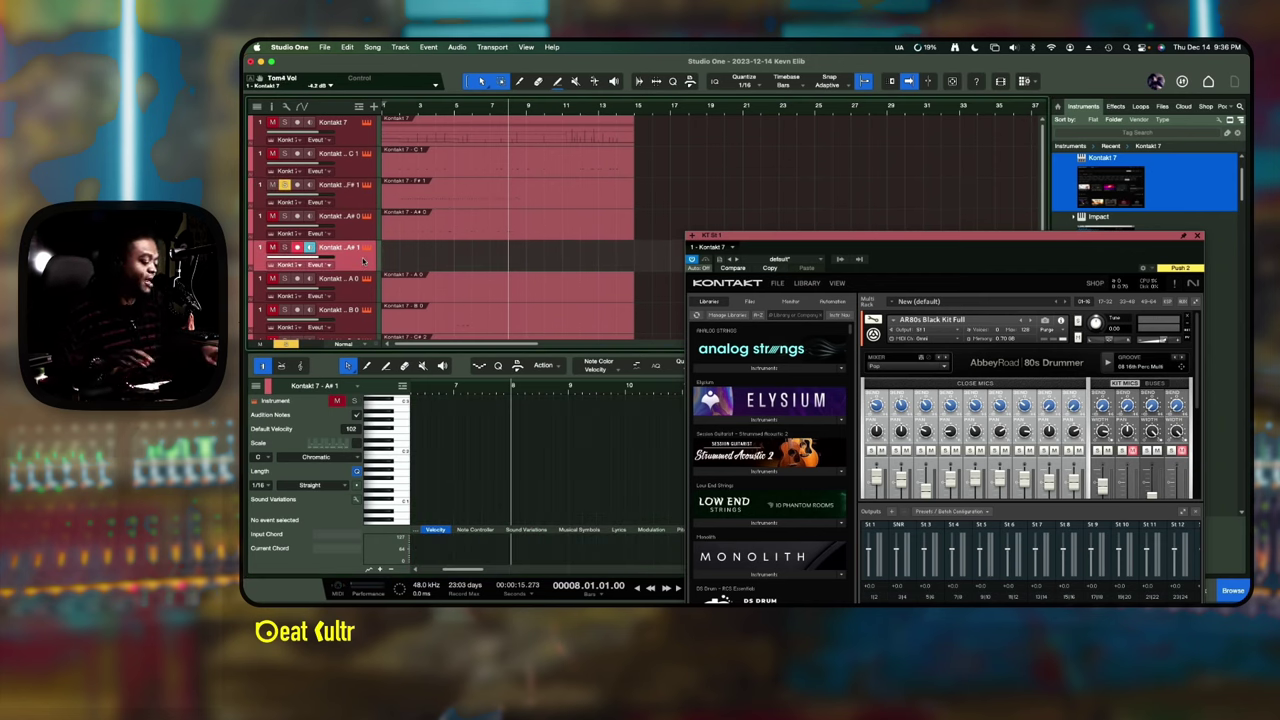
pyautogui.press('Delete')
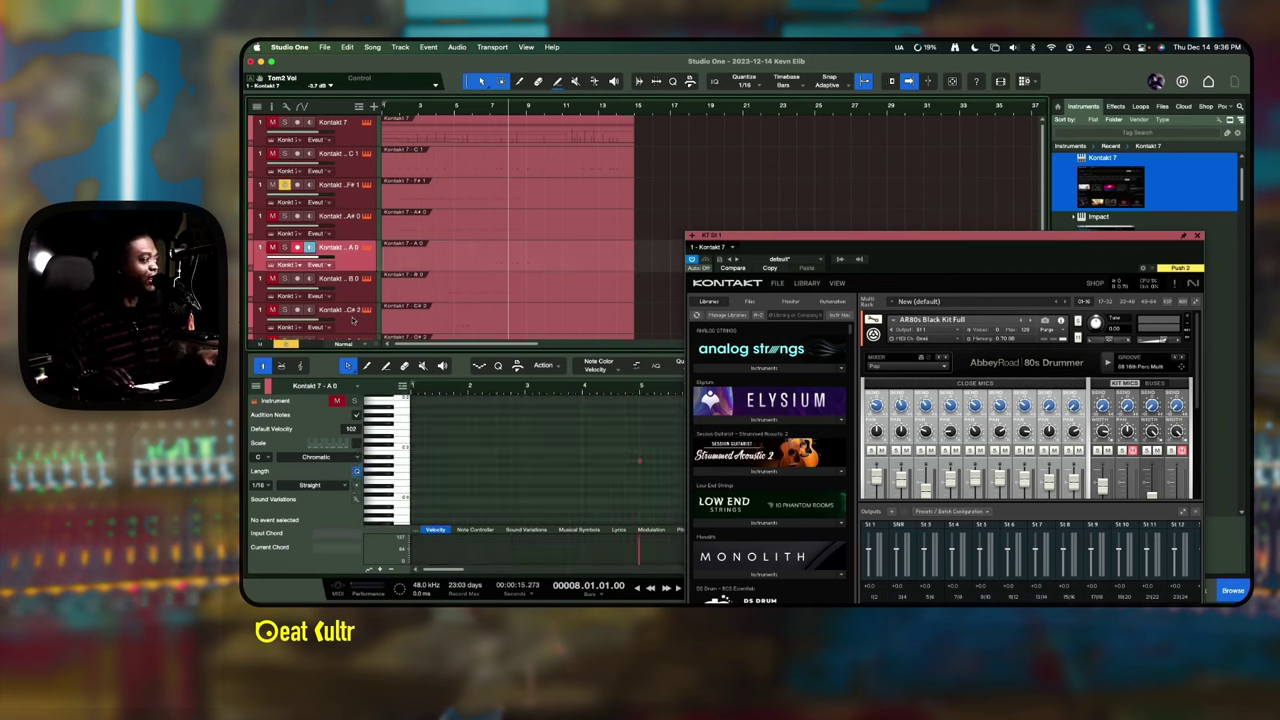
pyautogui.moveTo(430, 352); pyautogui.dragTo(432, 495)
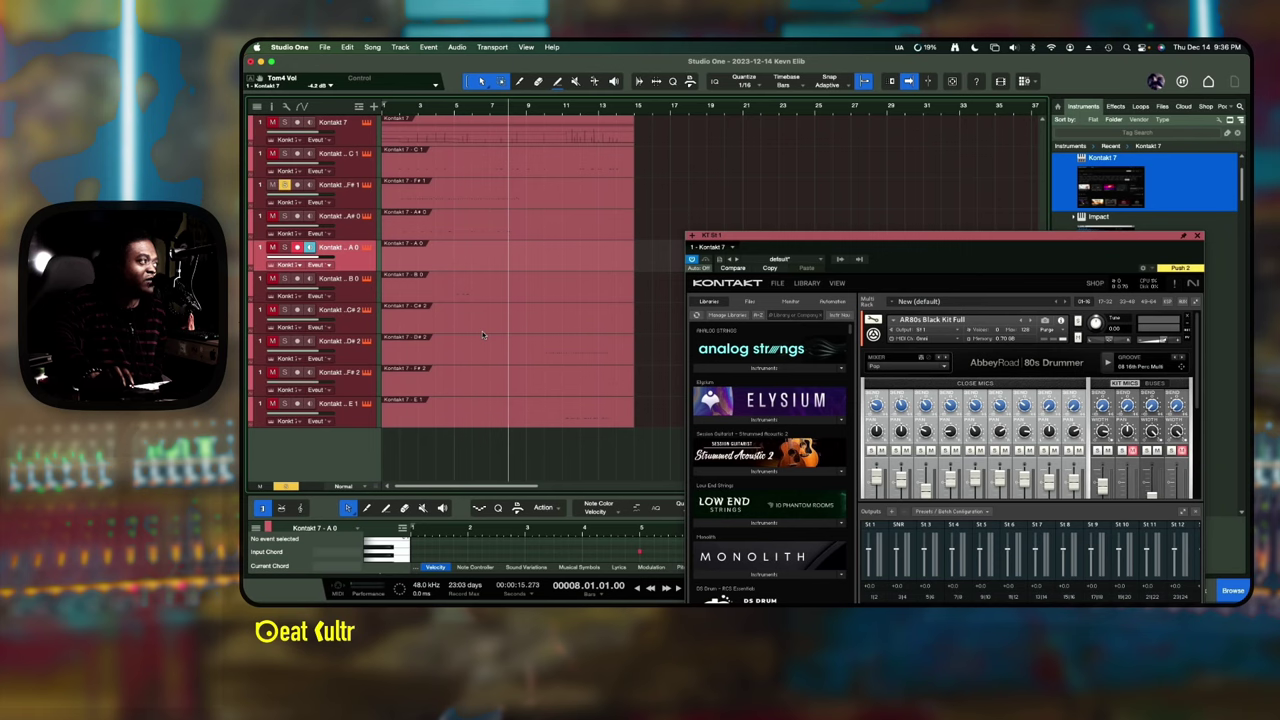
# - Find the Explode Pitches to Tracks command among the instrument part operations of the E 1 part without applying it
pyautogui.click(346, 47)
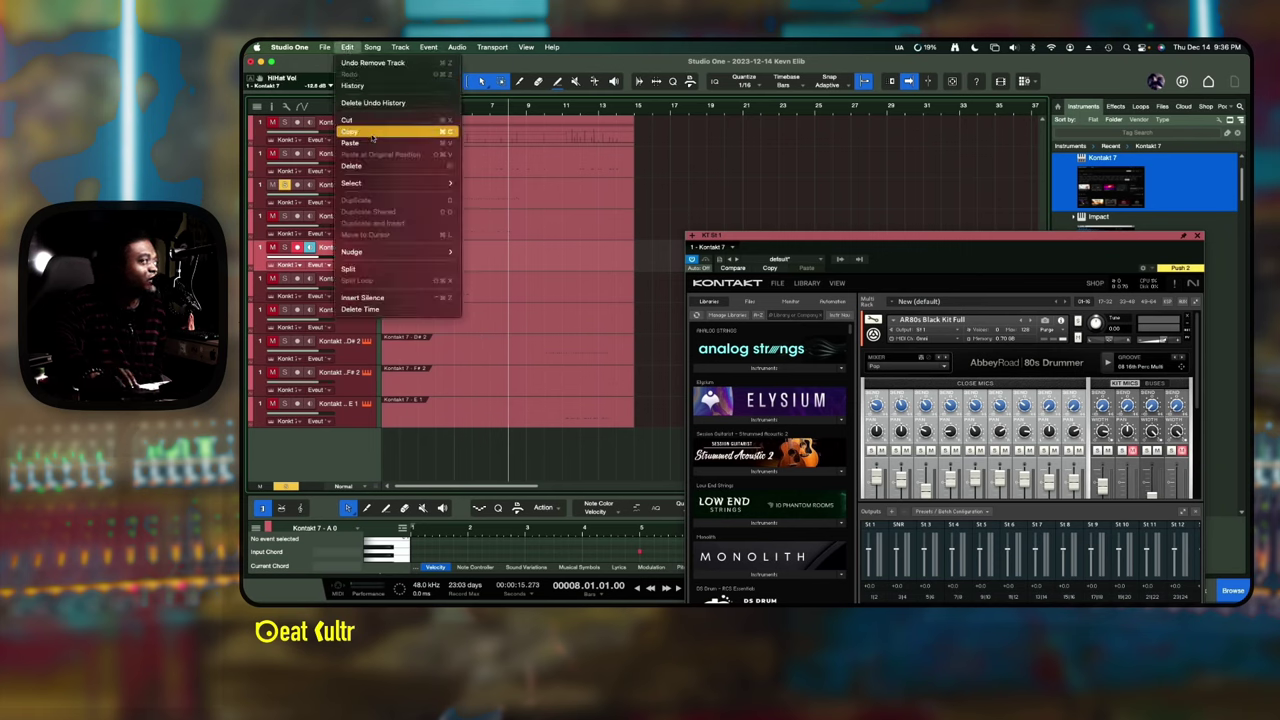
pyautogui.rightClick(563, 412)
pyautogui.moveTo(698, 394)
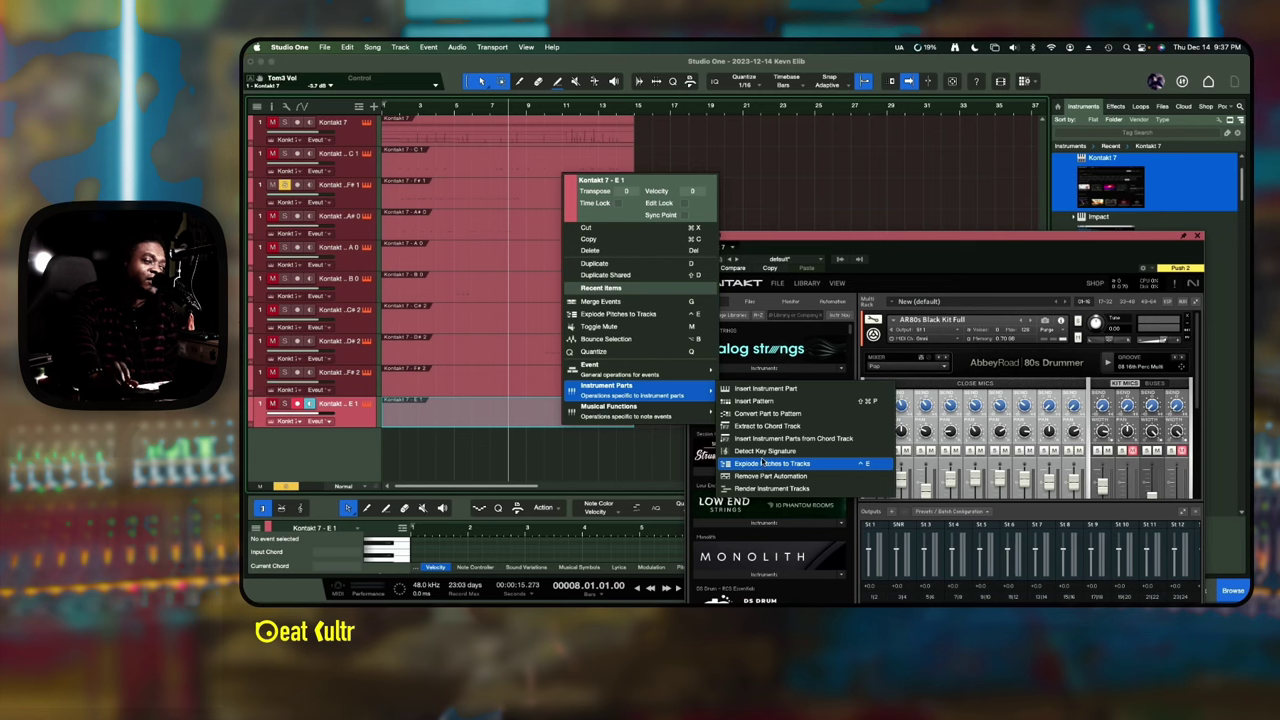
pyautogui.click(756, 205)
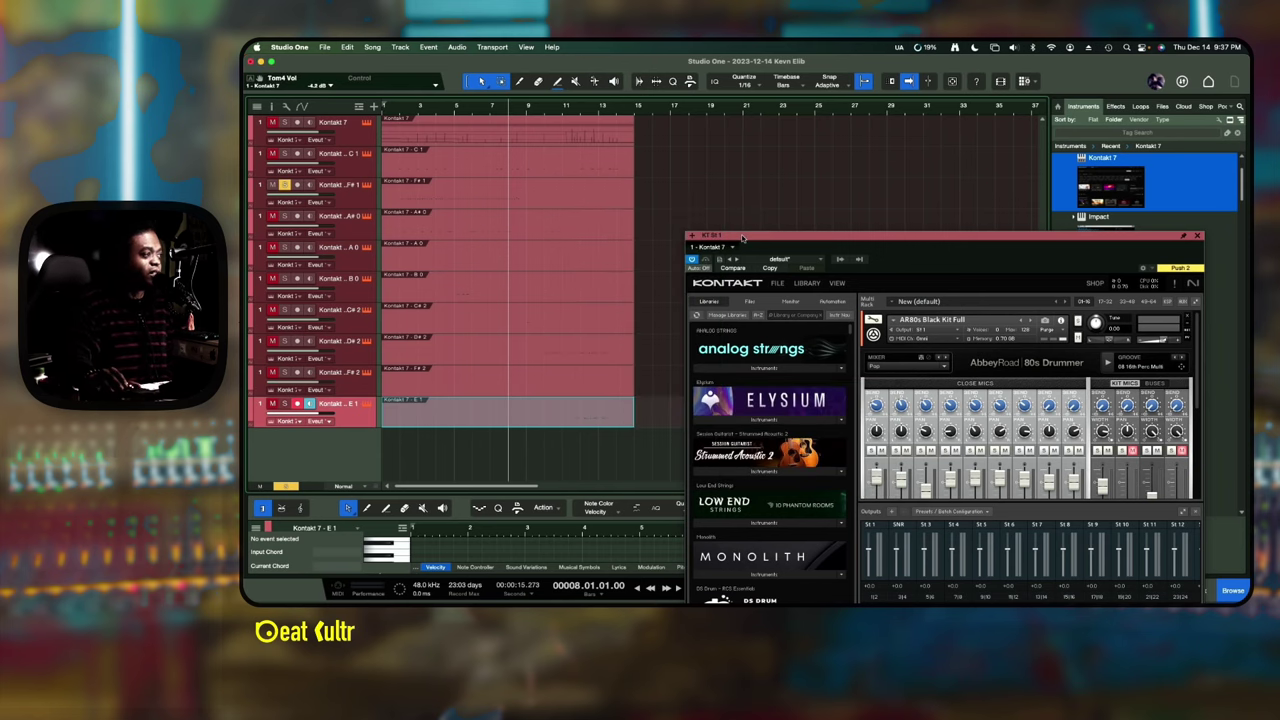
# - Reposition the Kontakt window over the arrangement and close it
pyautogui.moveTo(742, 237); pyautogui.dragTo(681, 143)
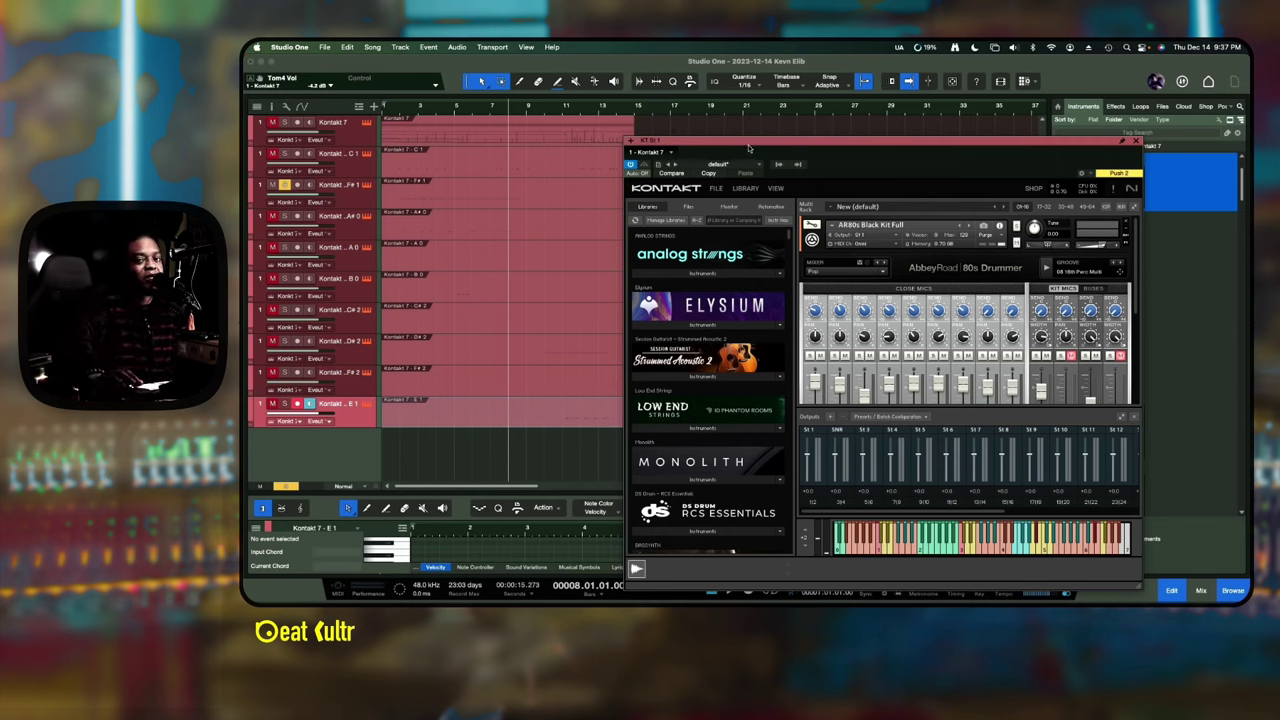
pyautogui.moveTo(1068, 142); pyautogui.dragTo(974, 153)
pyautogui.click(1040, 153)
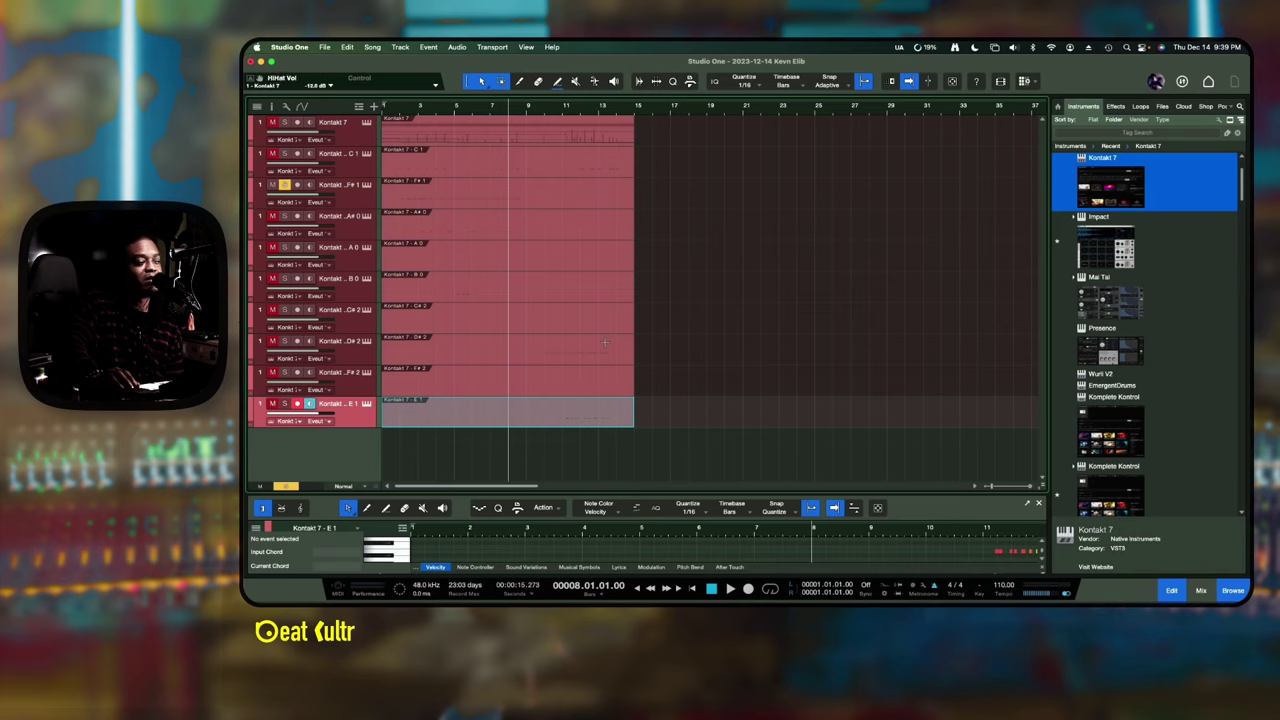
# - Select the F# 1 track, turn off its solo and shrink all tracks to Overview height
pyautogui.click(608, 440)
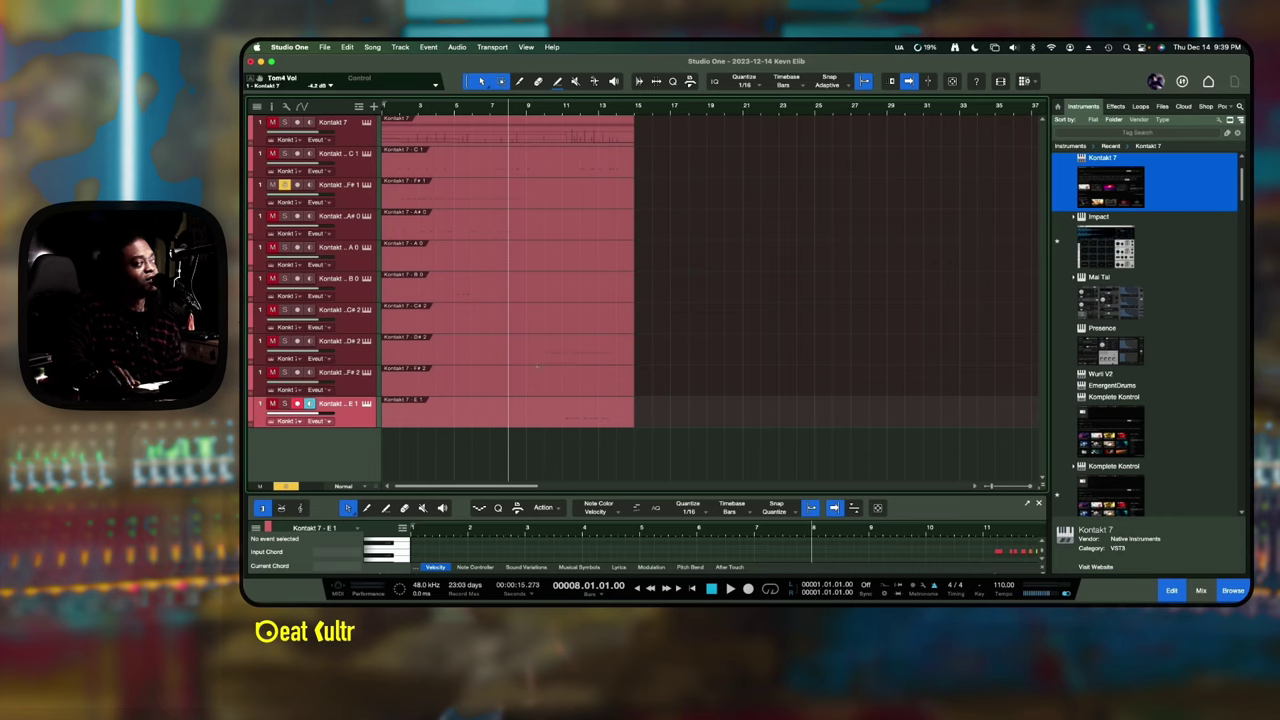
pyautogui.click(355, 144)
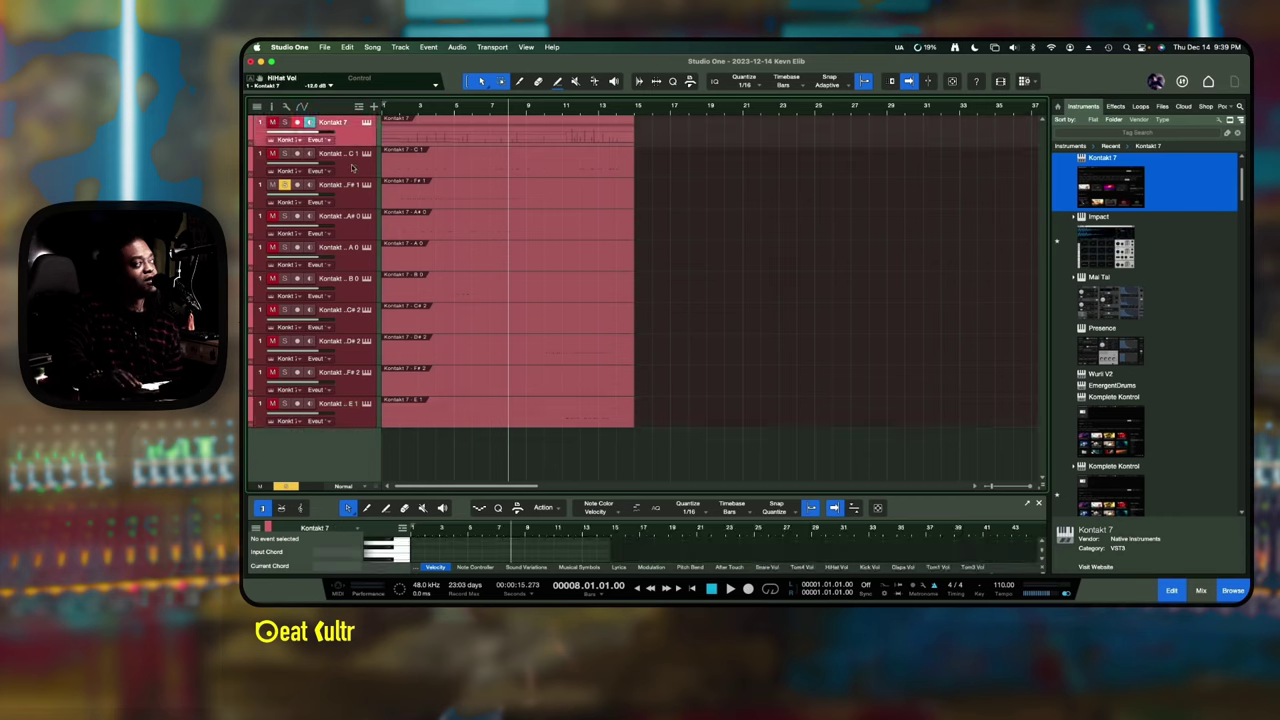
pyautogui.click(351, 168)
pyautogui.click(351, 196)
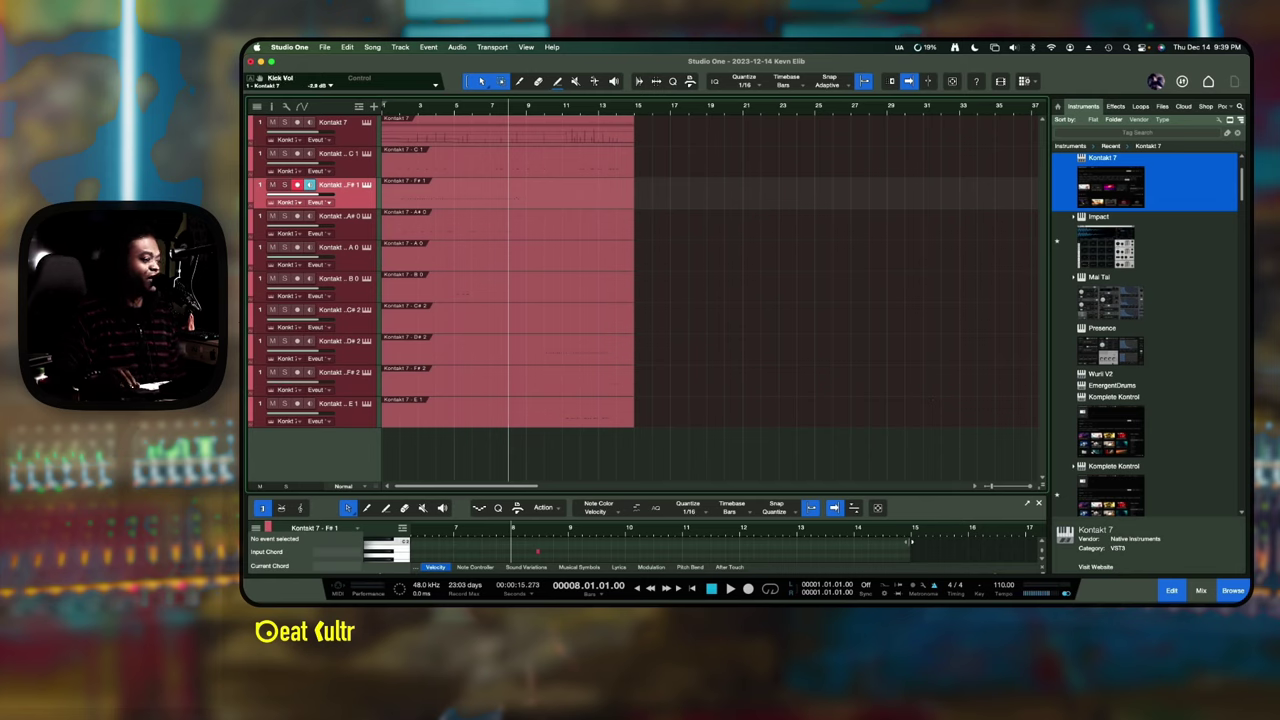
pyautogui.moveTo(904, 493); pyautogui.dragTo(907, 468)
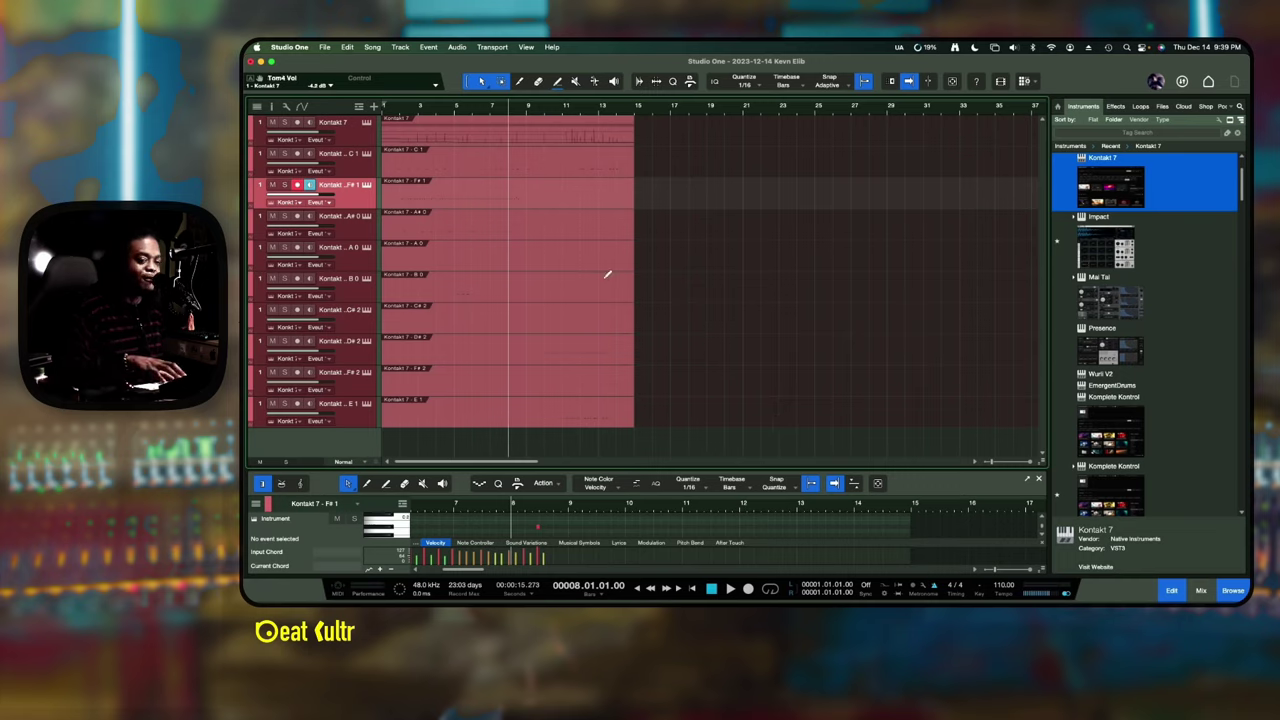
pyautogui.scroll(-6, 606, 275)
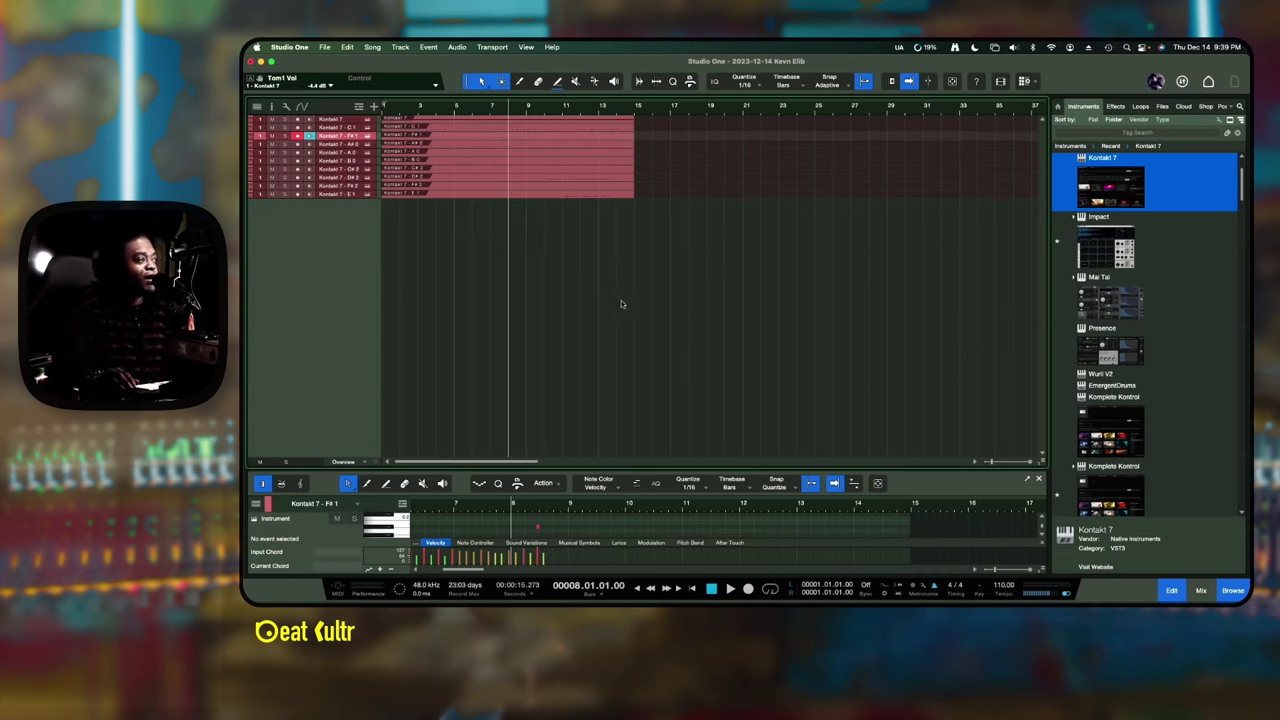
# - Search the instruments for "BAt" and add Battery 4 to the song on a new track
pyautogui.click(1107, 133)
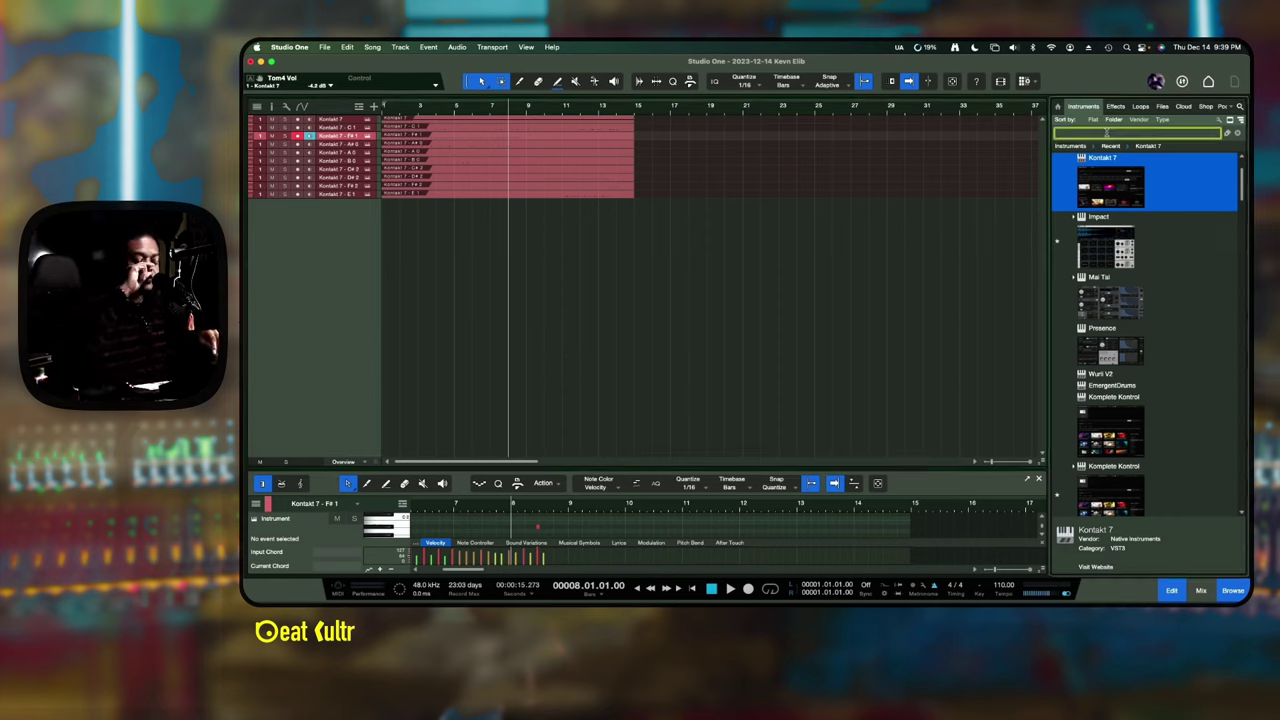
pyautogui.write('BA')
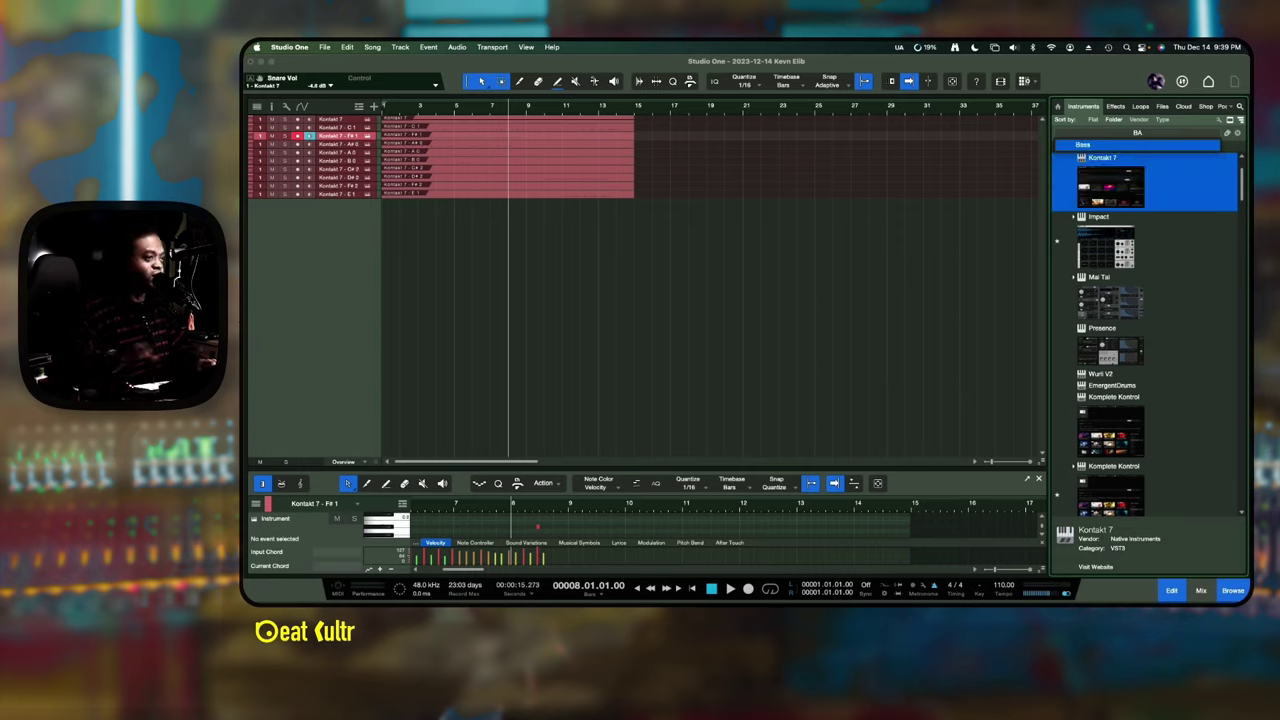
pyautogui.write('t')
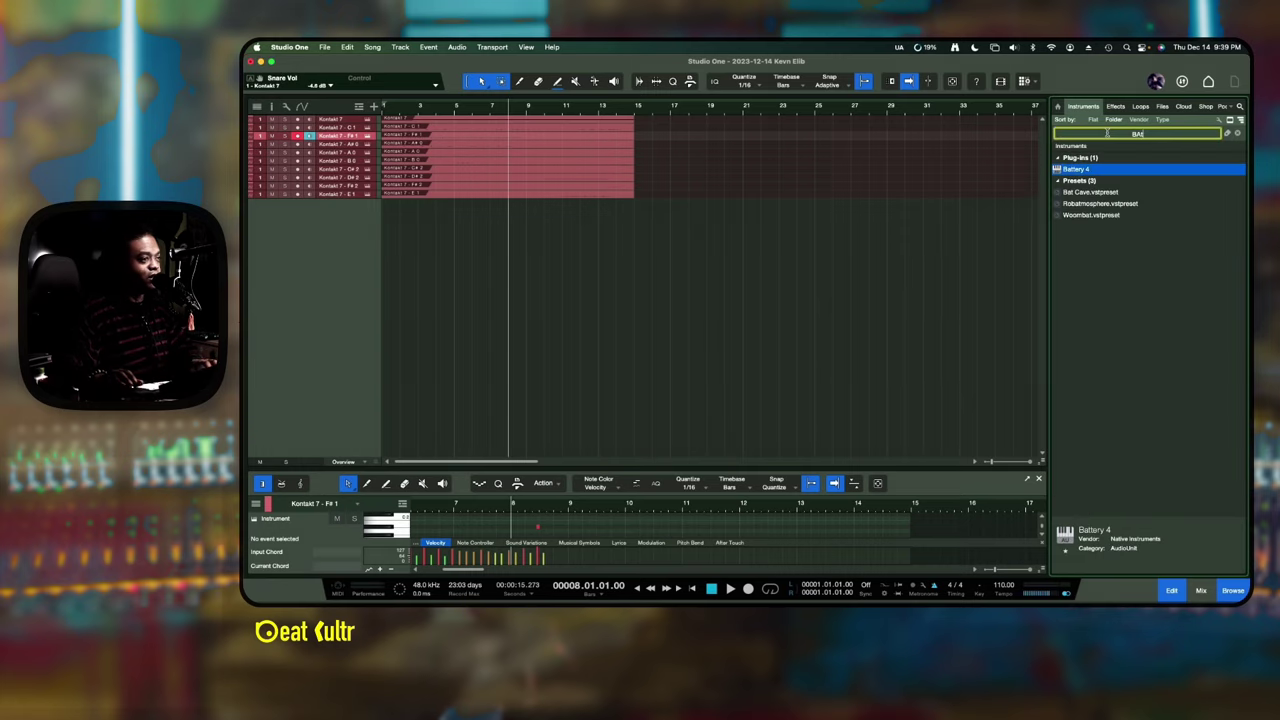
pyautogui.moveTo(1076, 169); pyautogui.dragTo(952, 245)
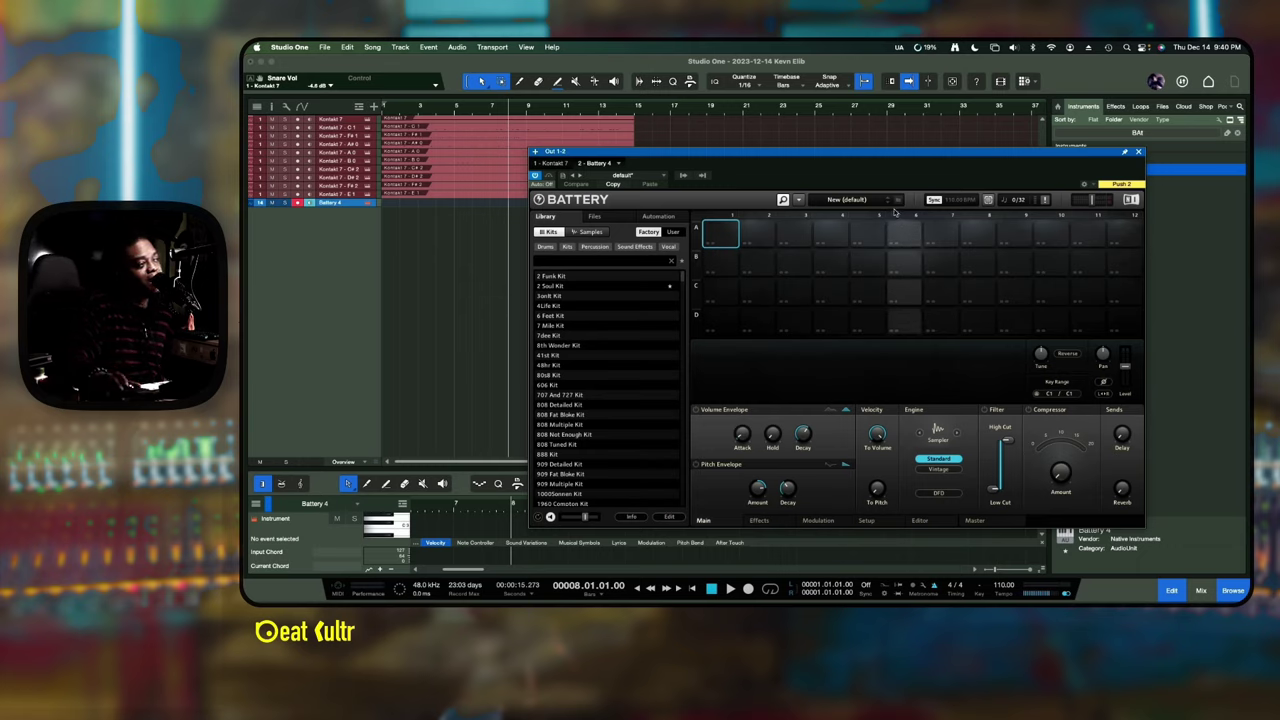
# - Load the 6 Feet Kit in Battery, locate it in the library and check the kit file options
pyautogui.doubleClick(590, 315)
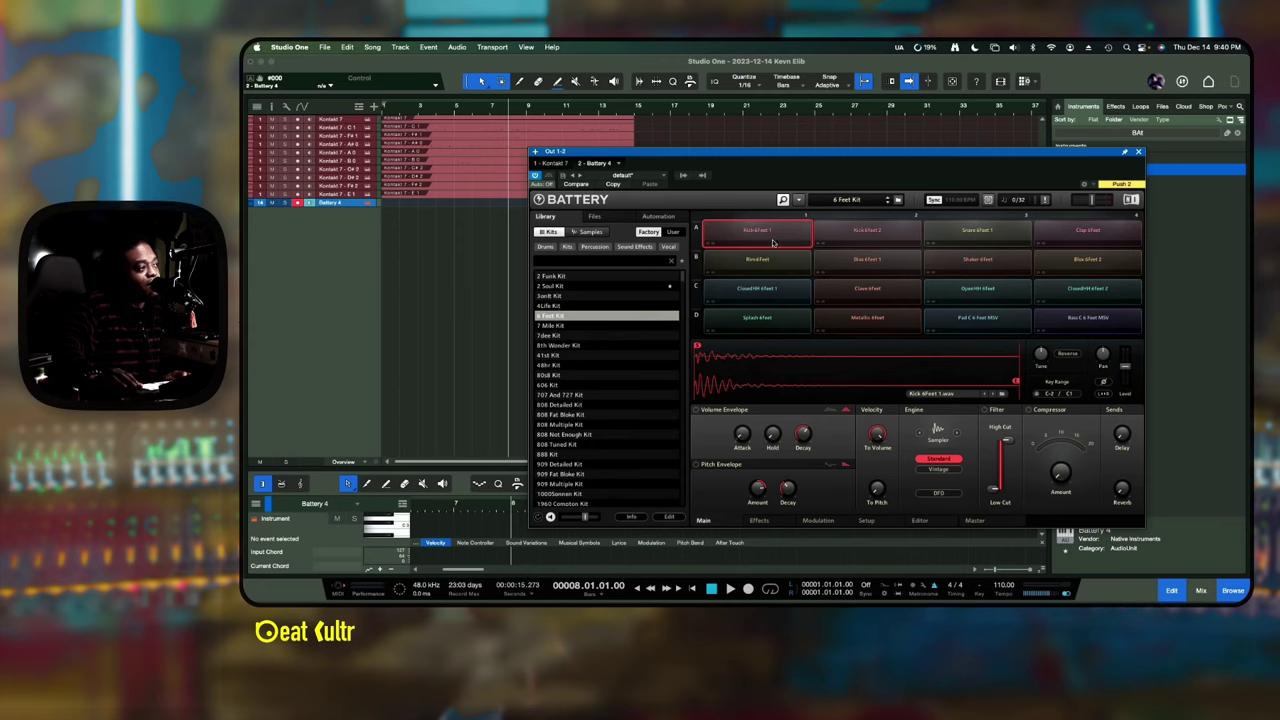
pyautogui.click(898, 200)
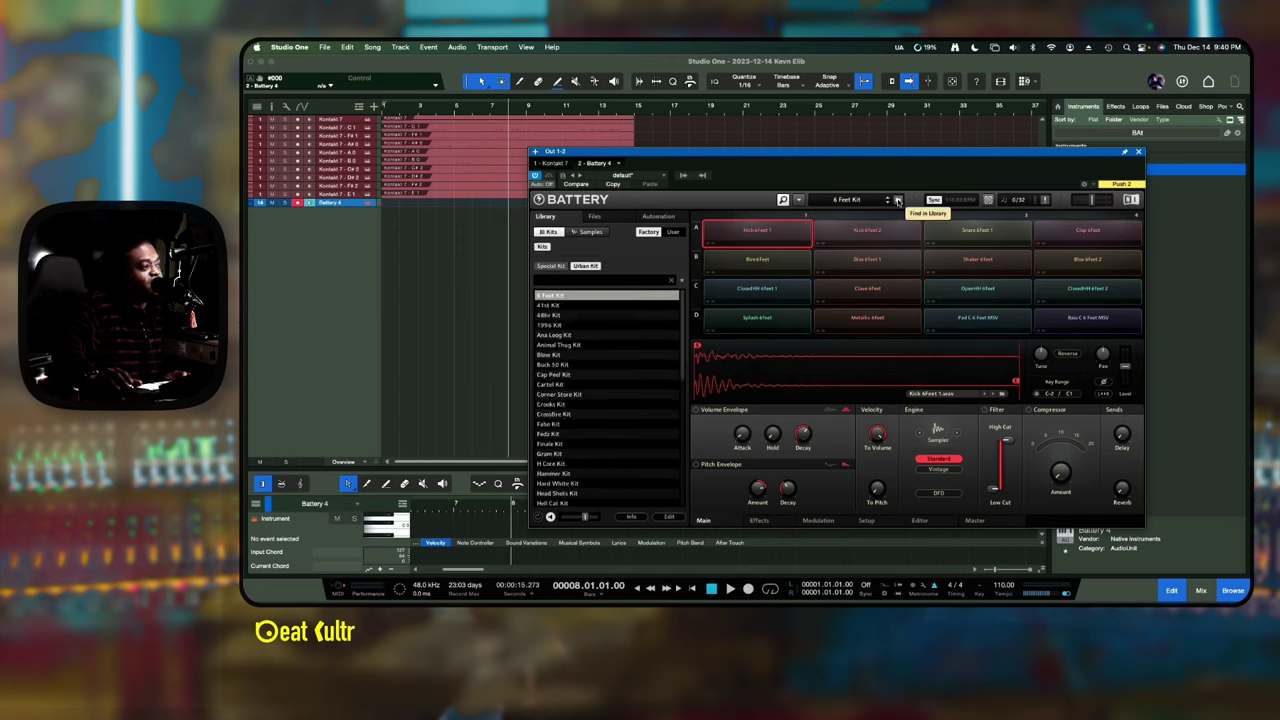
pyautogui.click(798, 200)
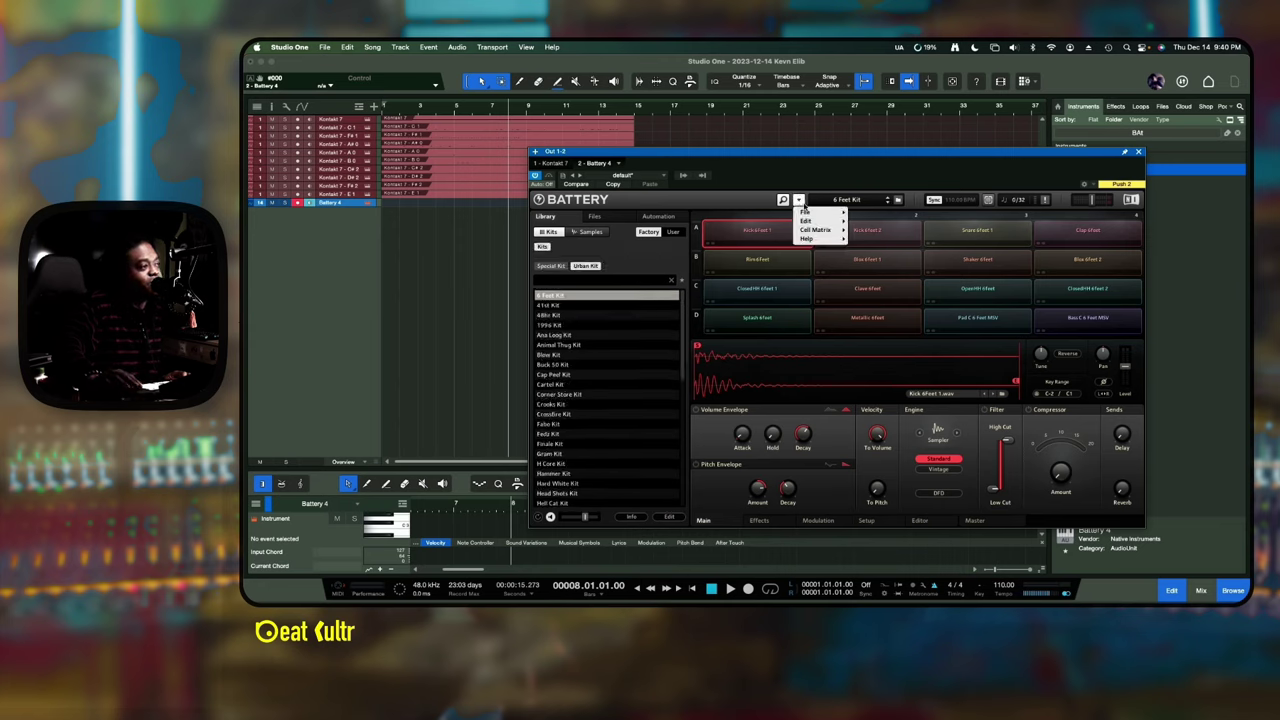
pyautogui.moveTo(815, 213)
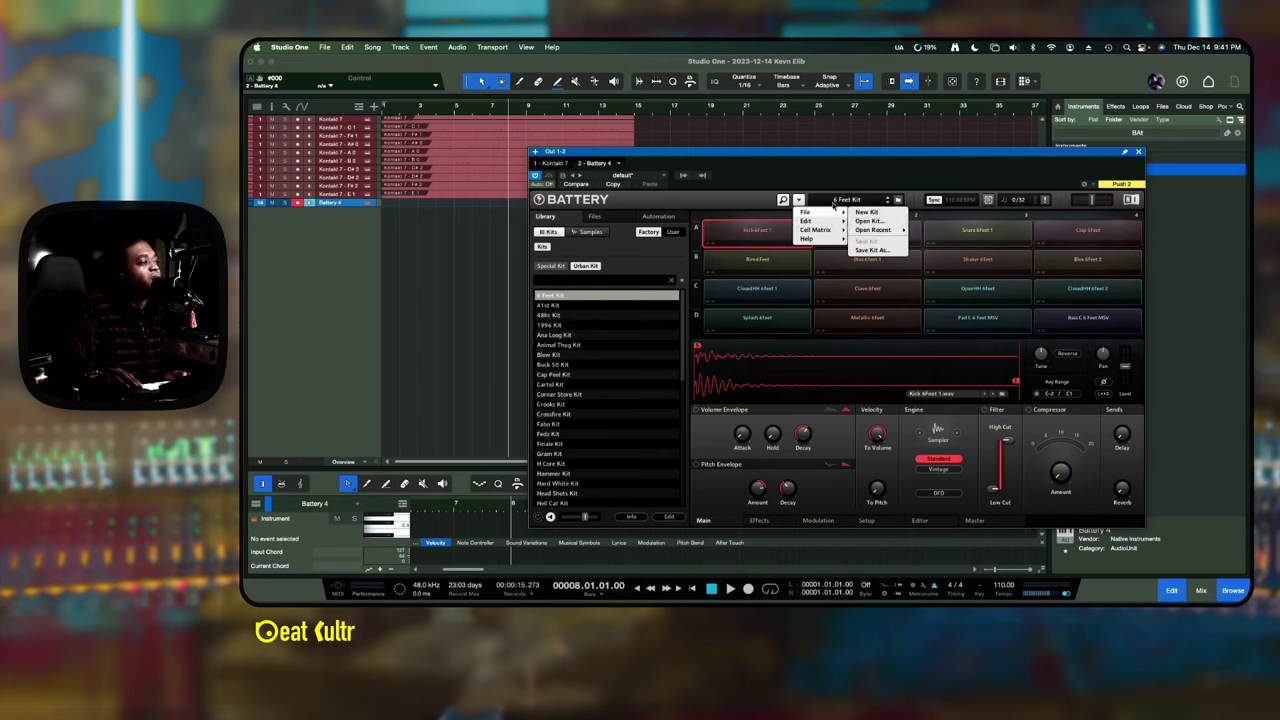
pyautogui.press('Escape')
# - Route the Kick 6feet 1 cell to direct output St 1/2
pyautogui.rightClick(795, 236)
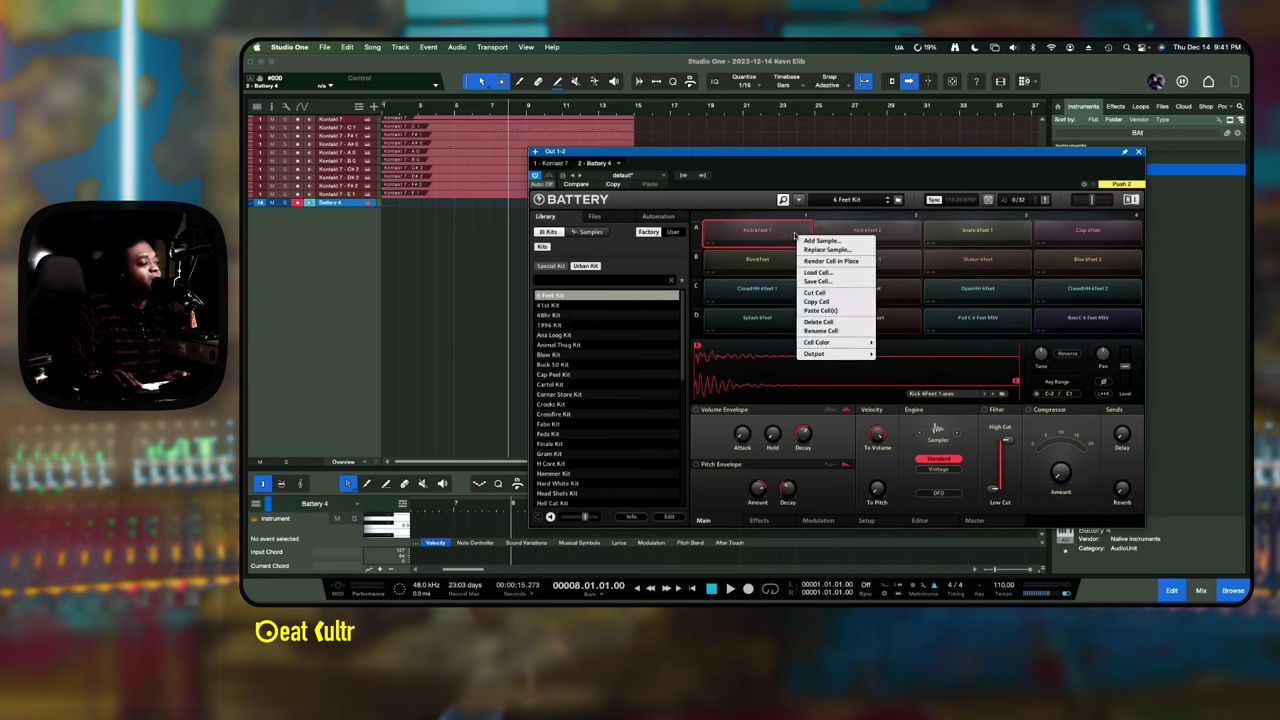
pyautogui.moveTo(829, 345)
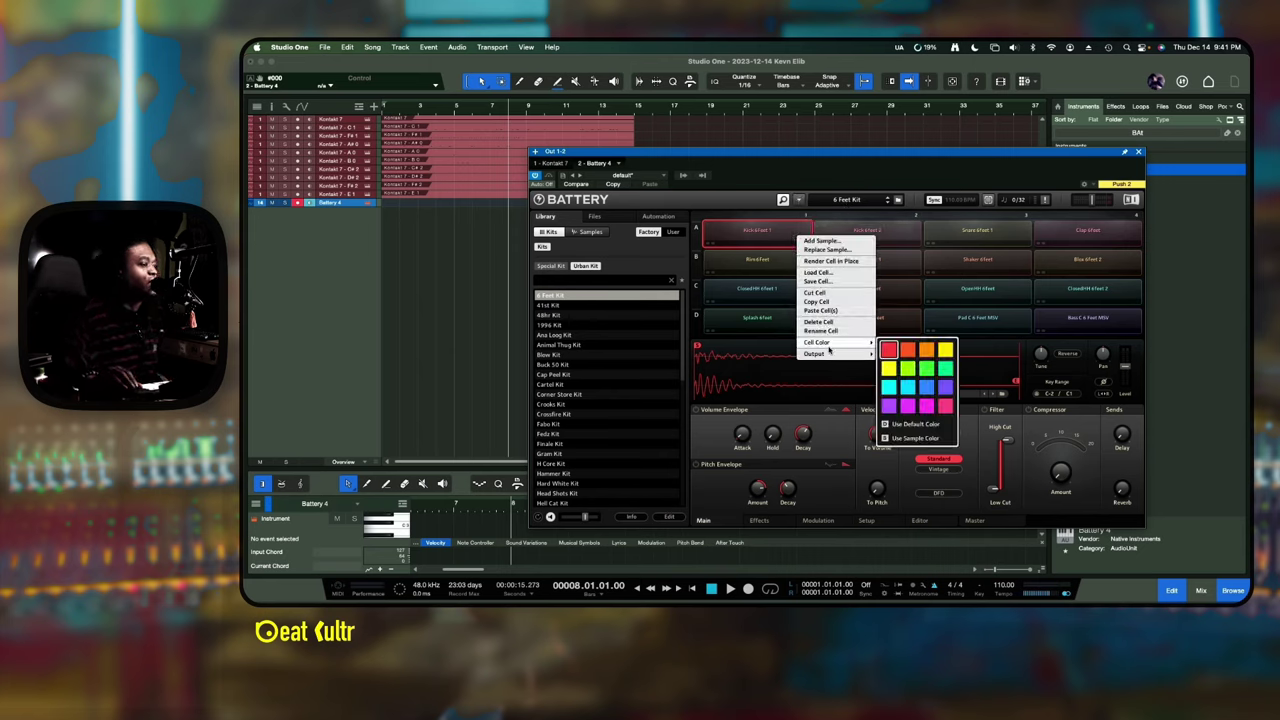
pyautogui.moveTo(894, 371)
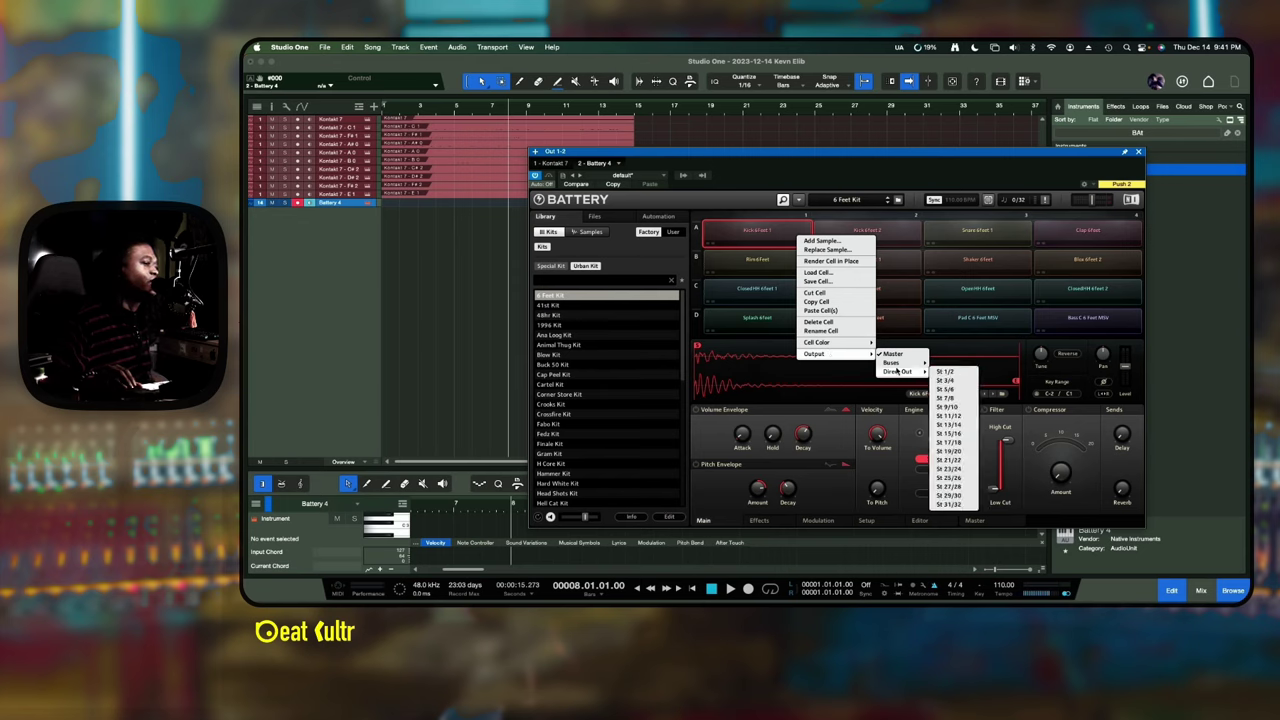
pyautogui.click(940, 373)
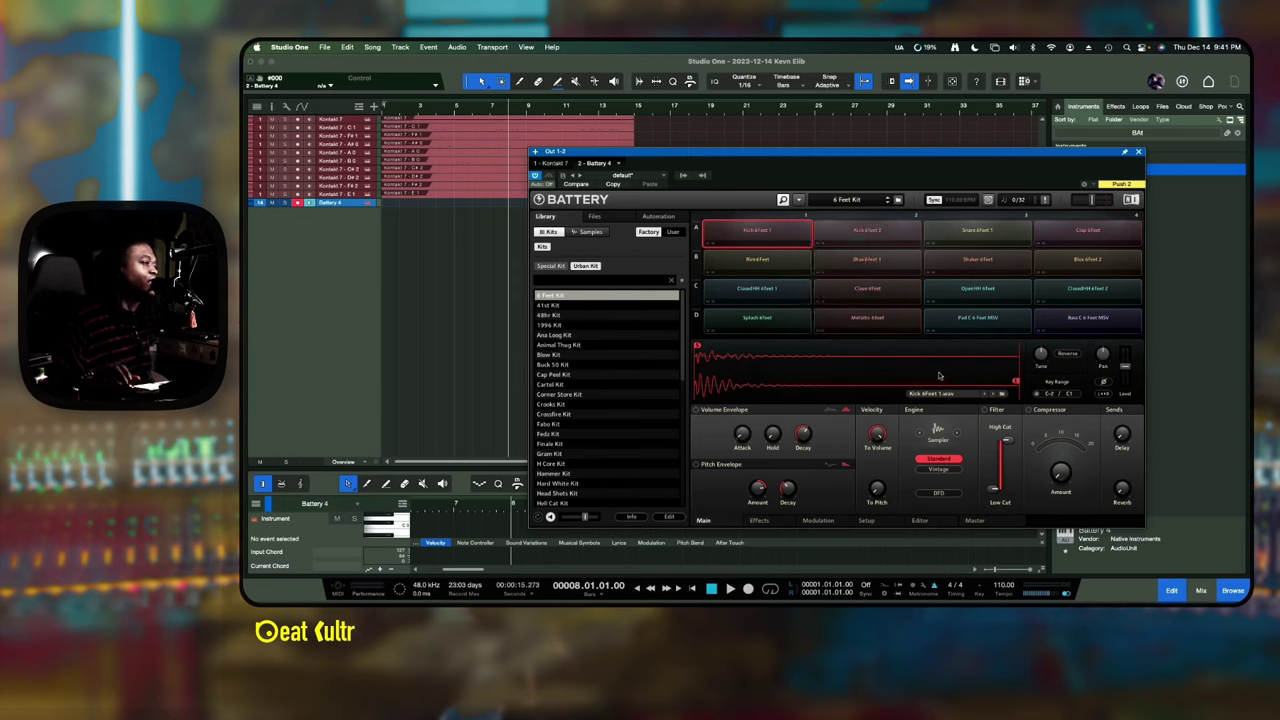
# - Route the Kick 6feet 2 cell to direct output St 3/4
pyautogui.click(883, 241)
pyautogui.rightClick(883, 241)
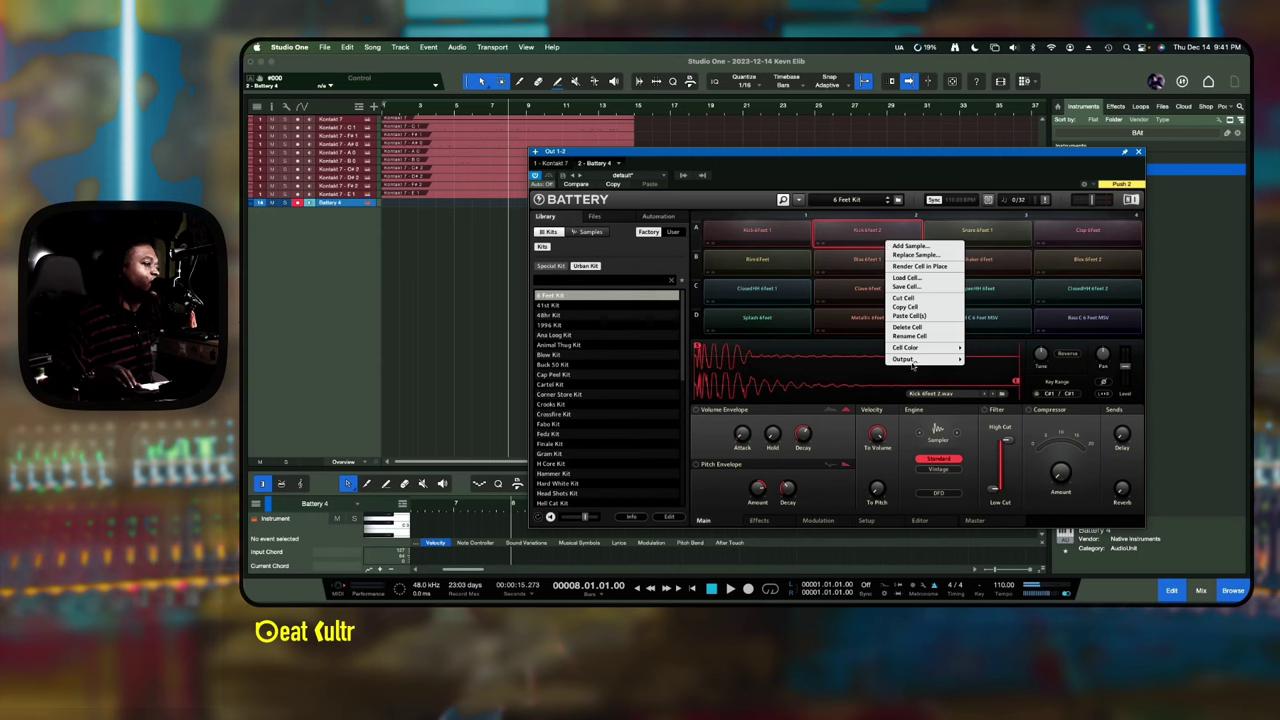
pyautogui.moveTo(917, 364)
pyautogui.moveTo(978, 380)
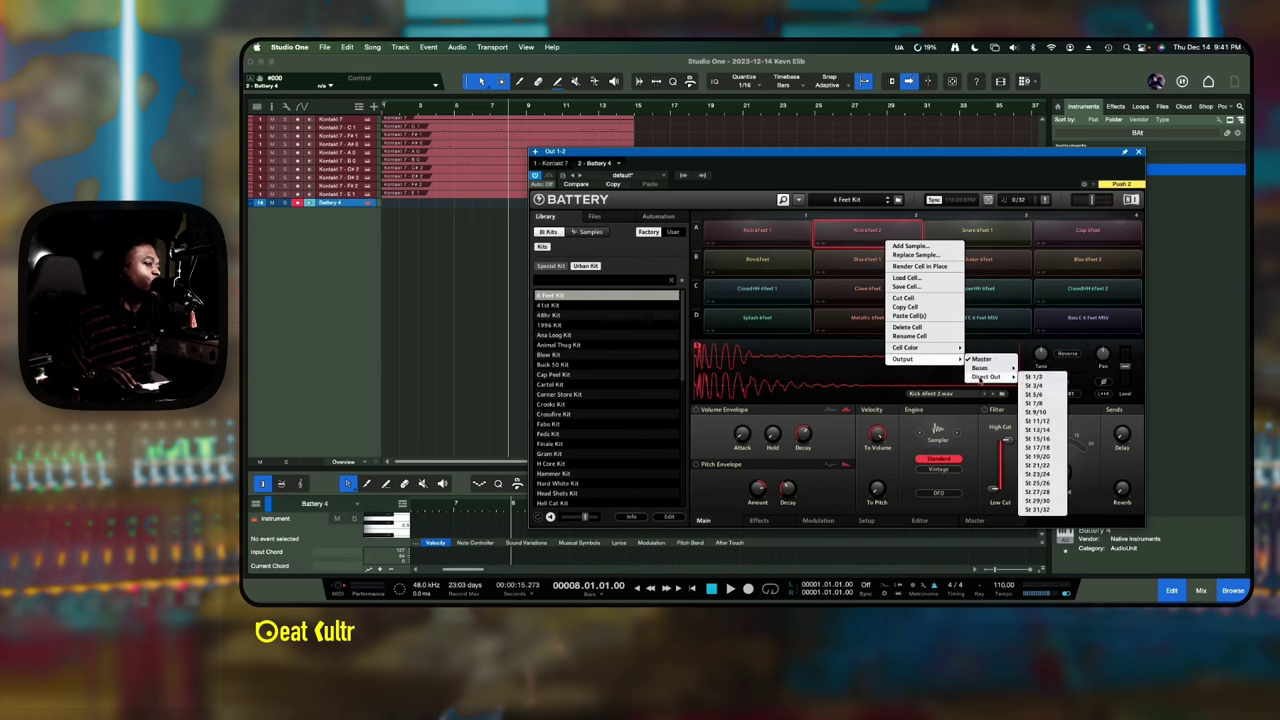
pyautogui.click(1040, 388)
# - Route the Snare 6feet 1 cell to direct output St 5/6
pyautogui.click(981, 241)
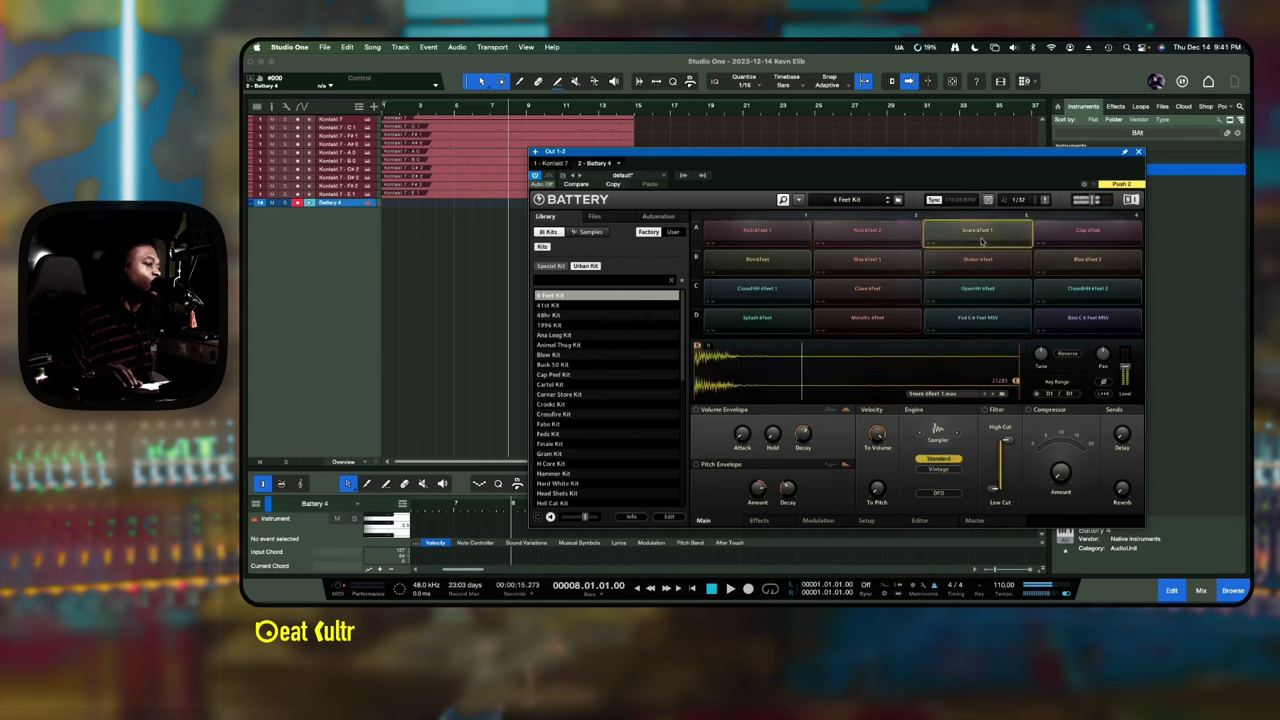
pyautogui.rightClick(984, 242)
pyautogui.moveTo(1024, 359)
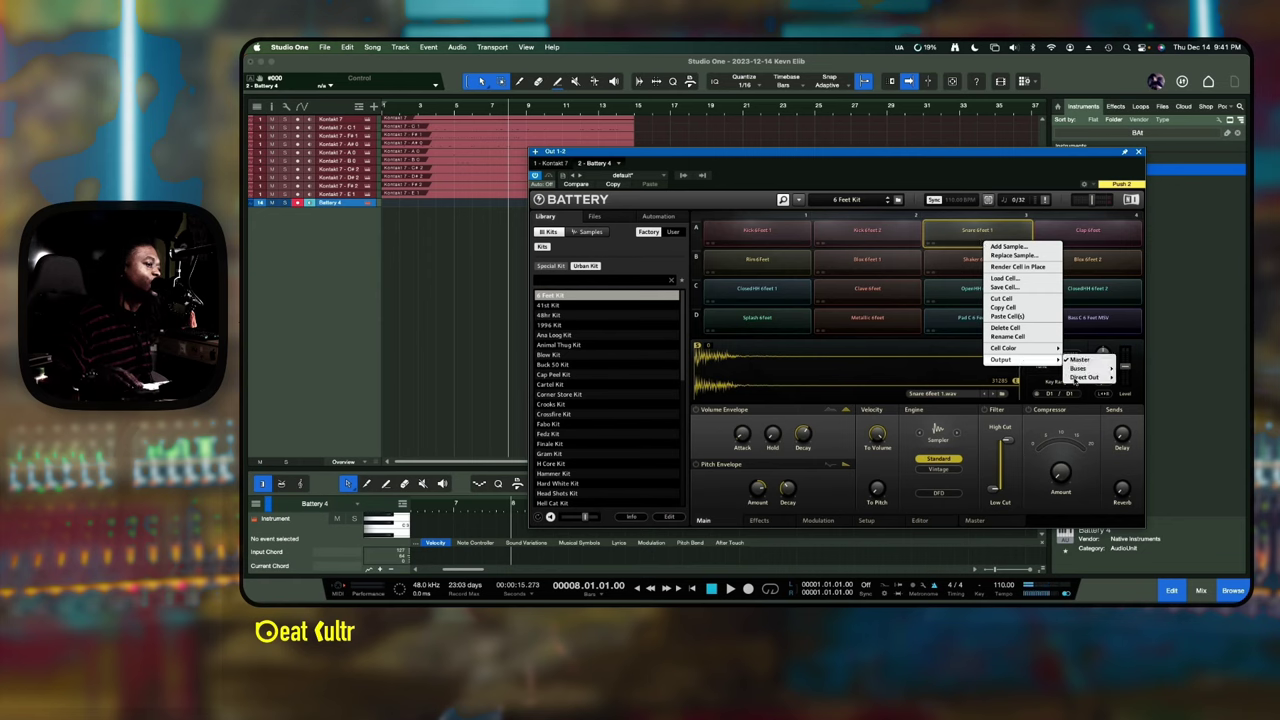
pyautogui.moveTo(1074, 380)
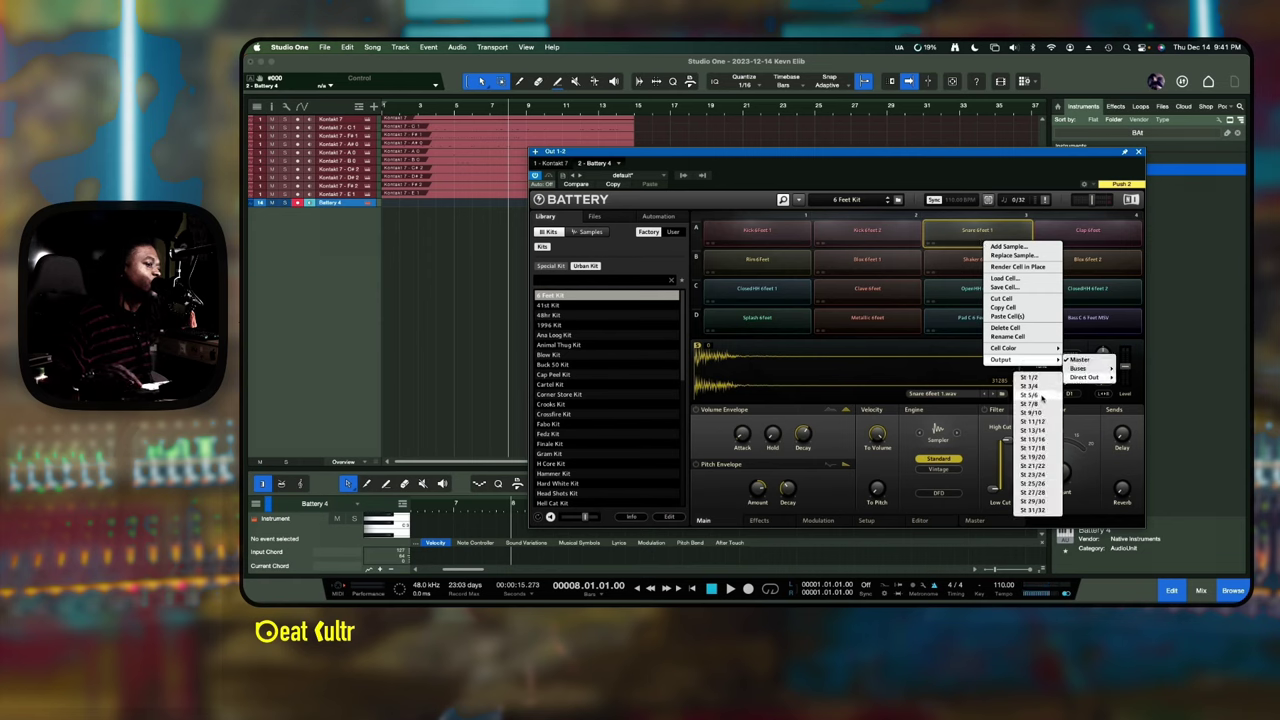
pyautogui.click(1043, 395)
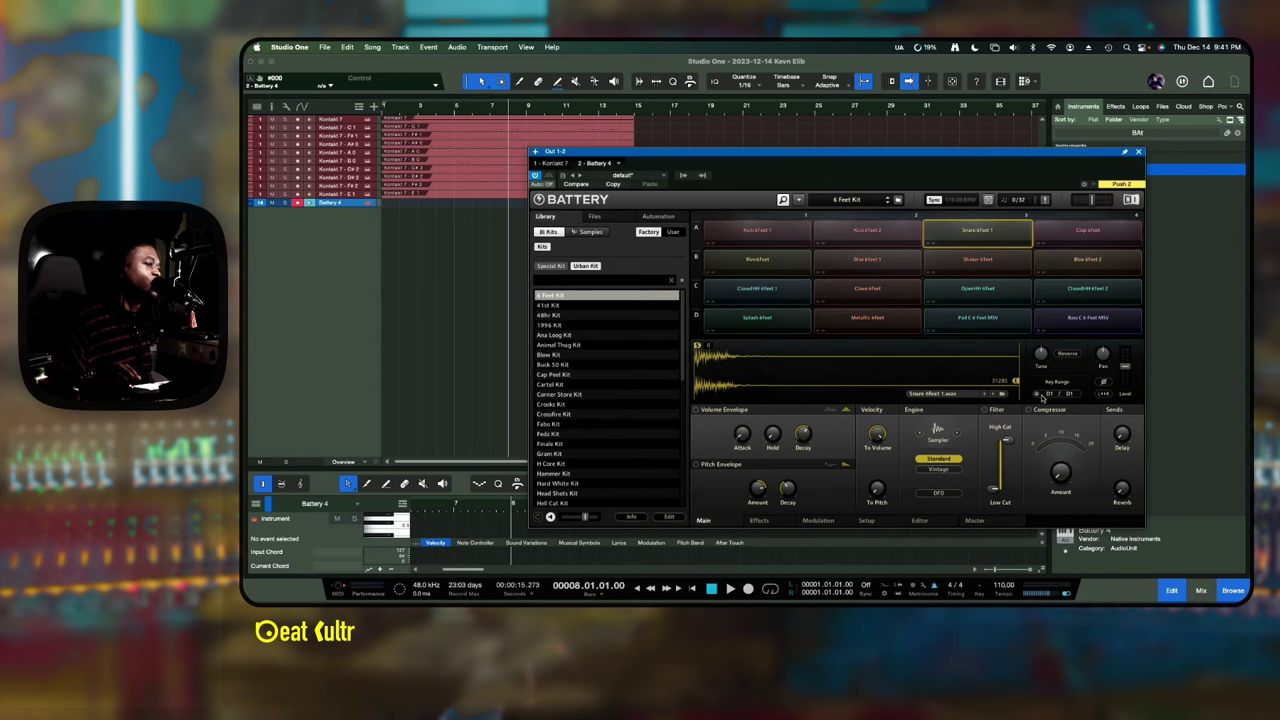
# - Route the Clap 6feet cell to direct output St 7/8
pyautogui.rightClick(1068, 230)
pyautogui.moveTo(1088, 346)
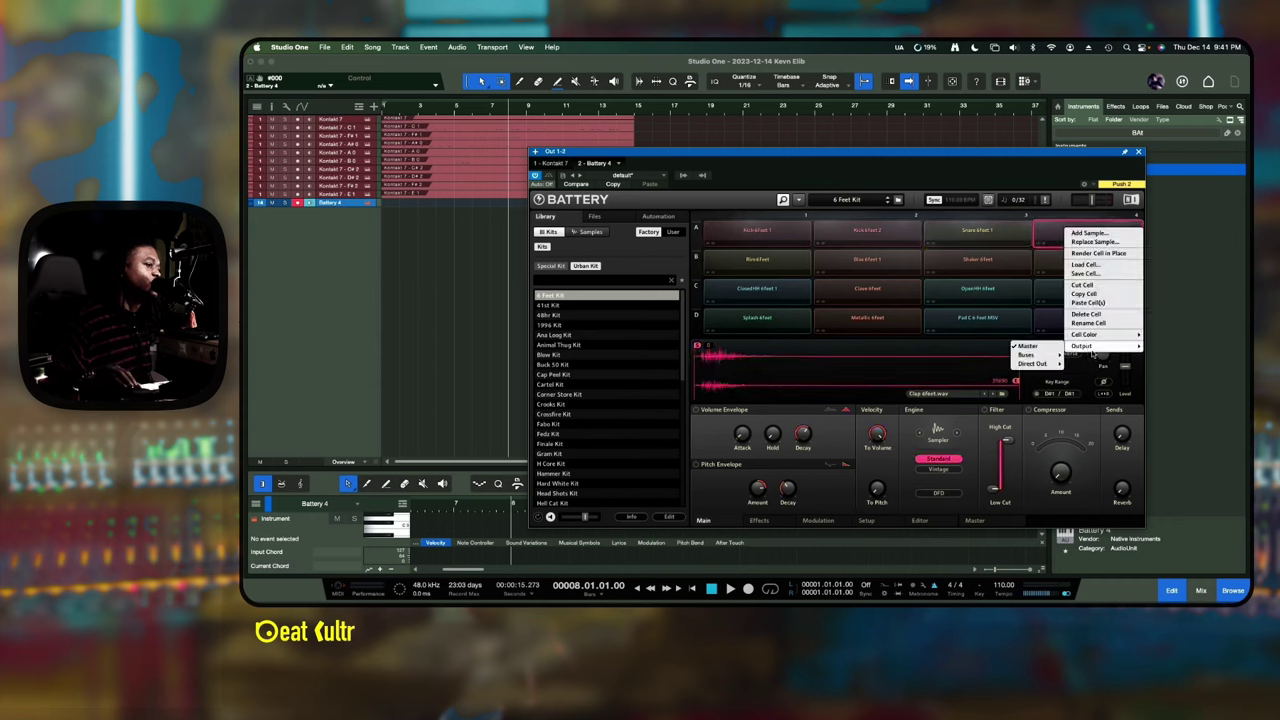
pyautogui.moveTo(1051, 366)
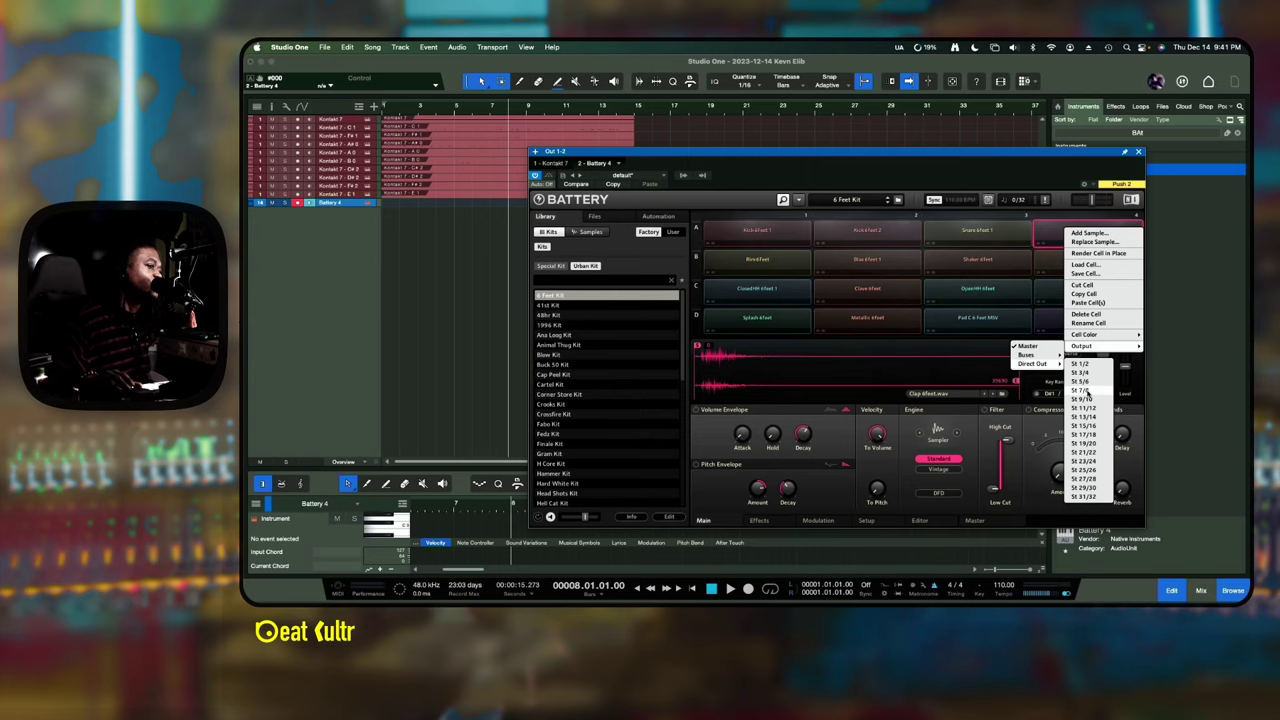
pyautogui.click(1088, 396)
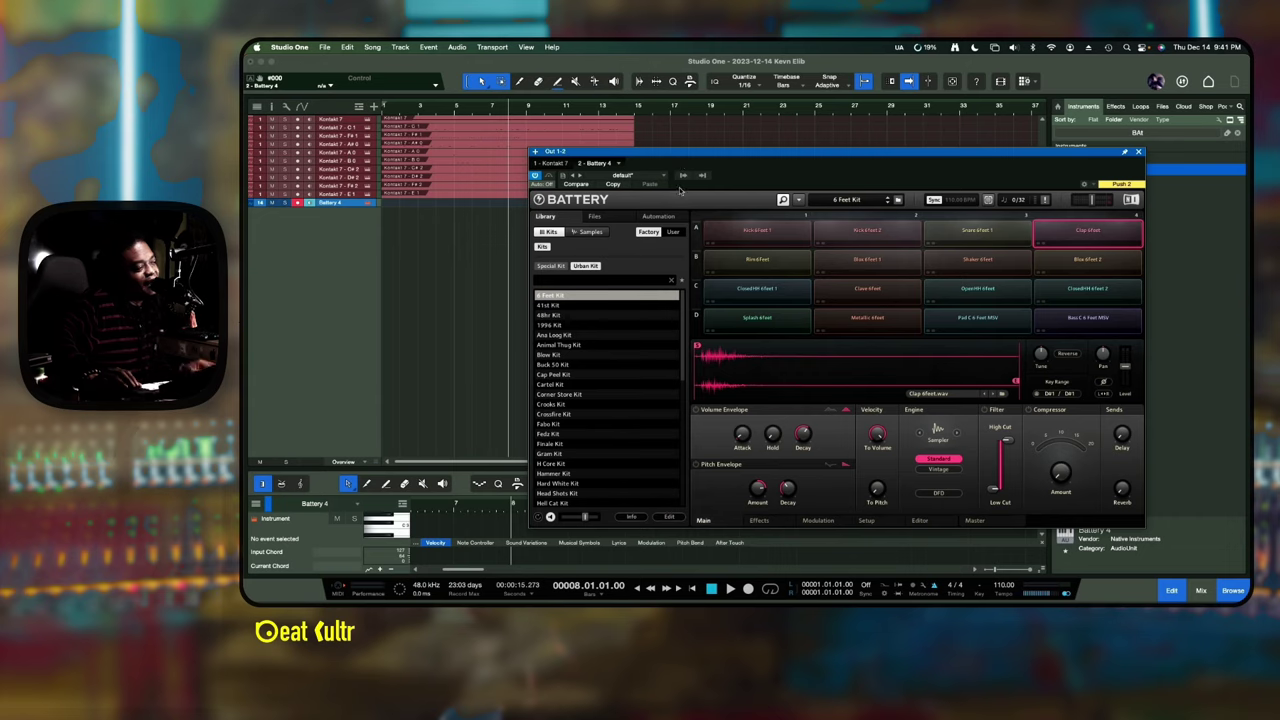
# - Activate Battery's additional instrument outputs Out 3-4, Out 5-6 and Out 7-8
pyautogui.click(683, 176)
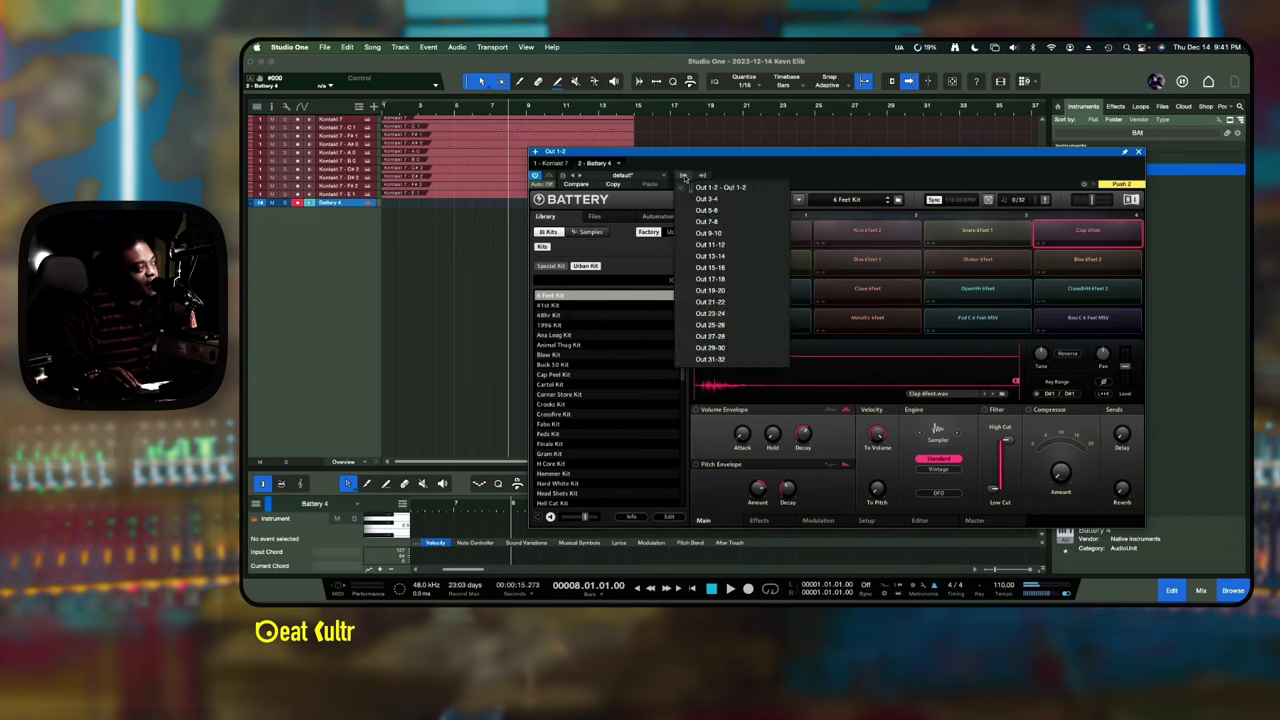
pyautogui.click(683, 199)
pyautogui.click(684, 210)
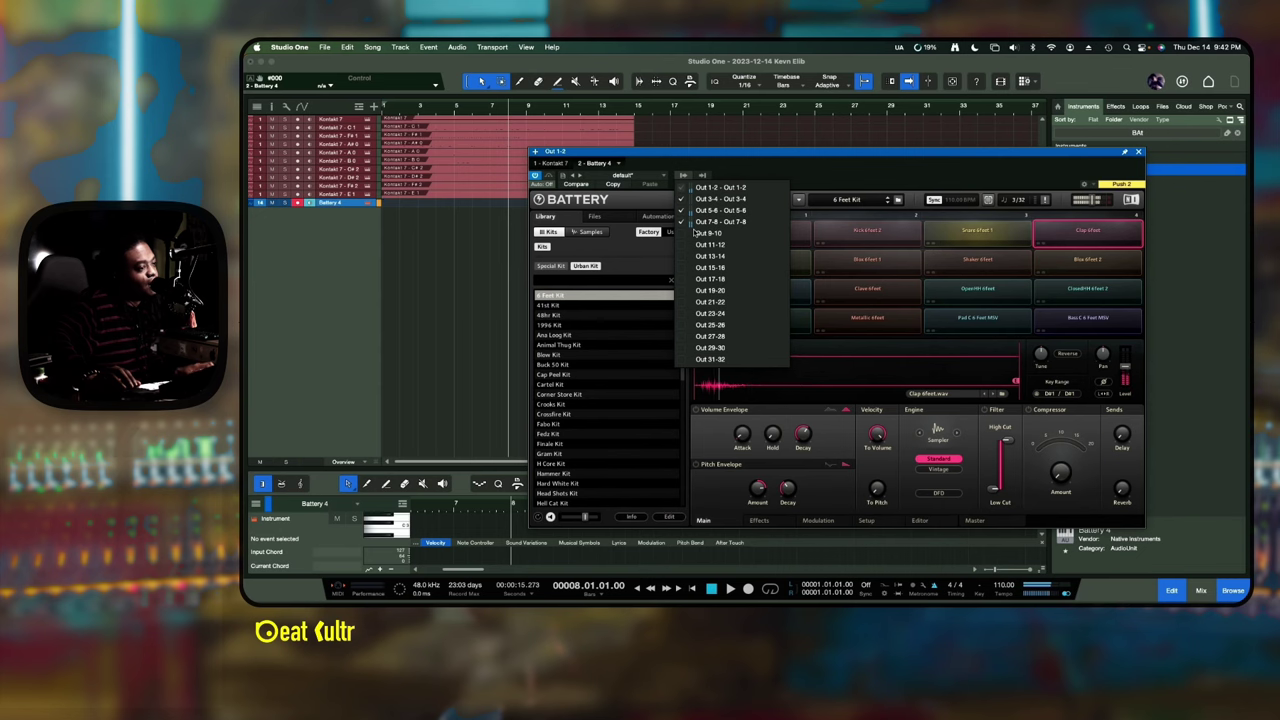
pyautogui.click(425, 270)
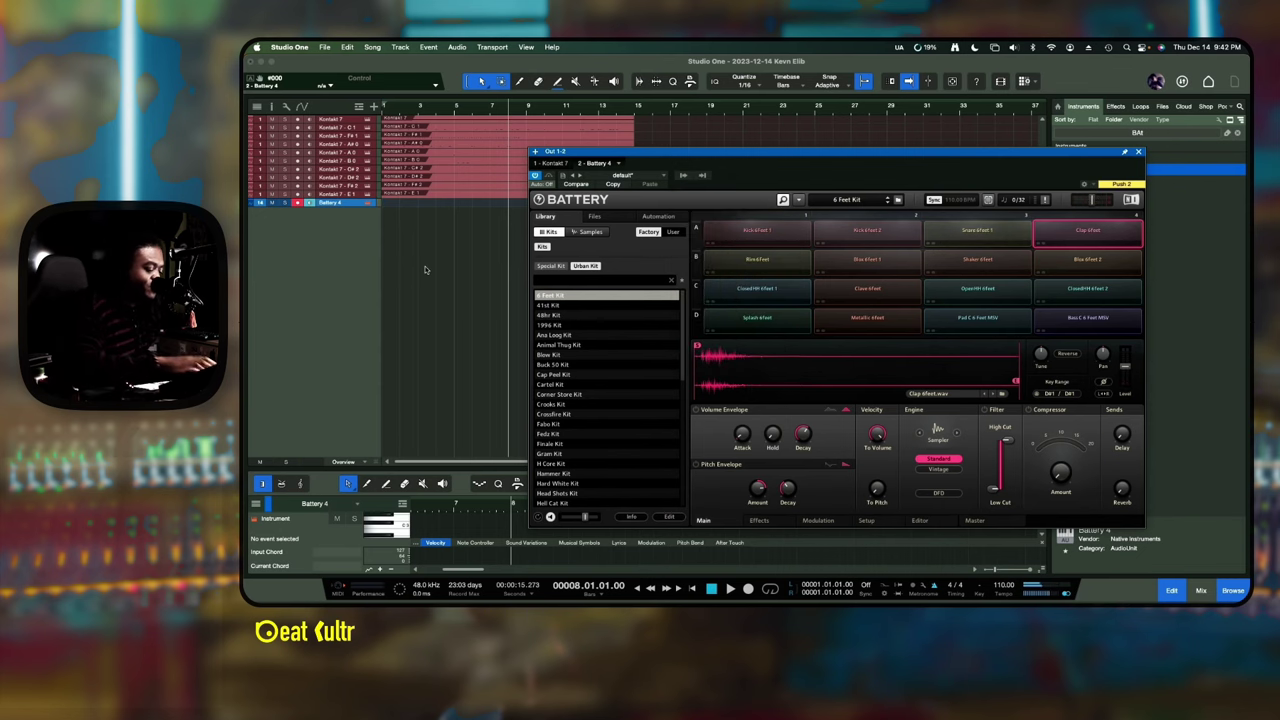
# - Show the mixer with the Battery window moved clear of its faders, and select channels Out 3-4, Out 5-6 and Out 7-8 in turn
pyautogui.press('F3')
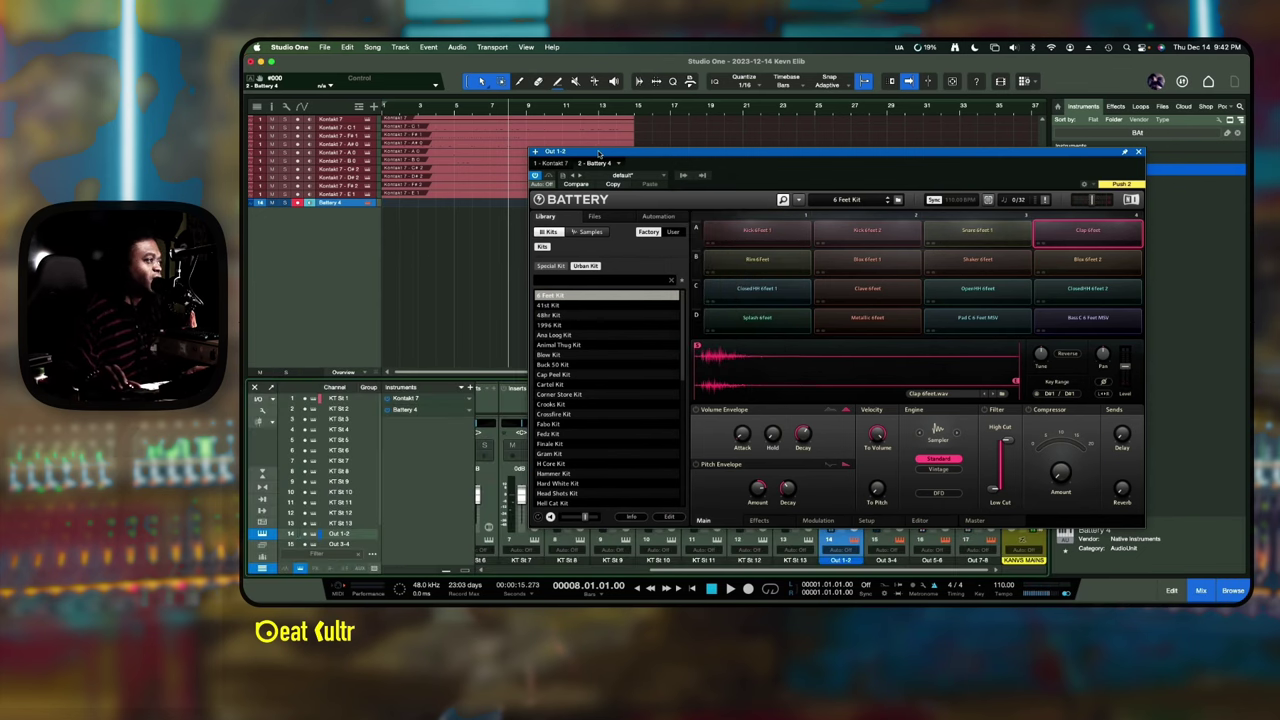
pyautogui.moveTo(598, 152); pyautogui.dragTo(686, 45)
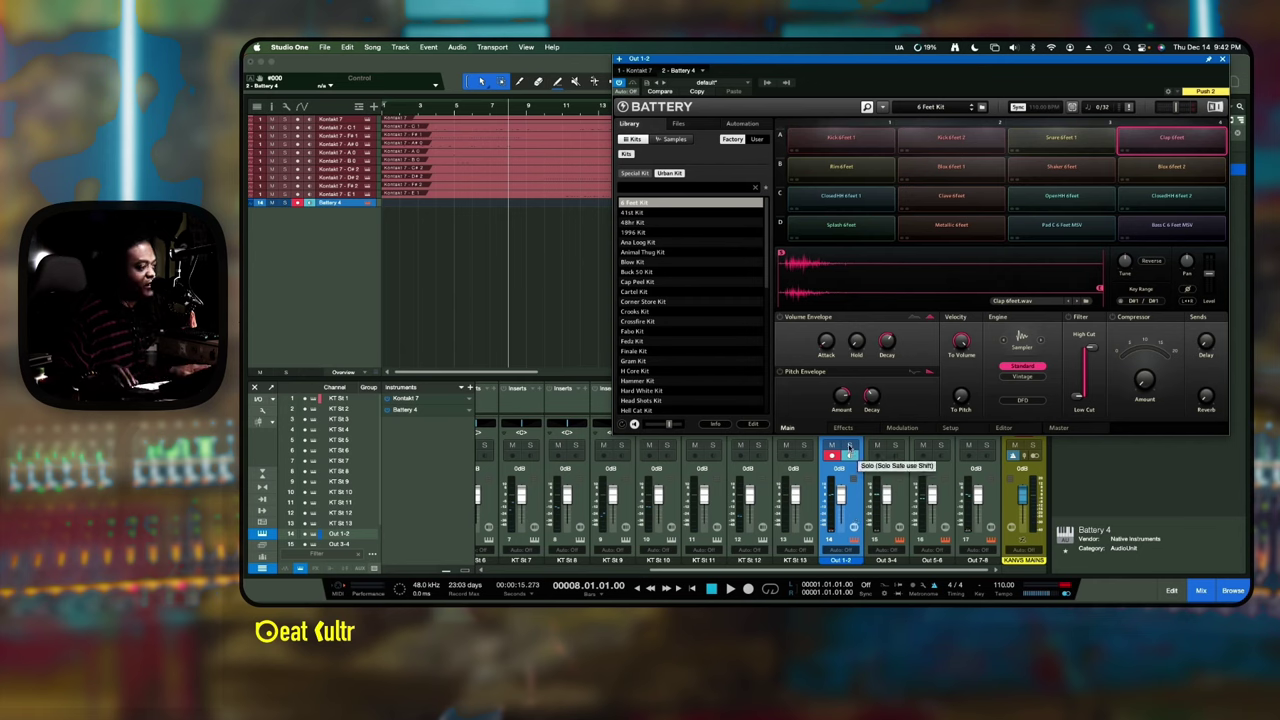
pyautogui.click(893, 510)
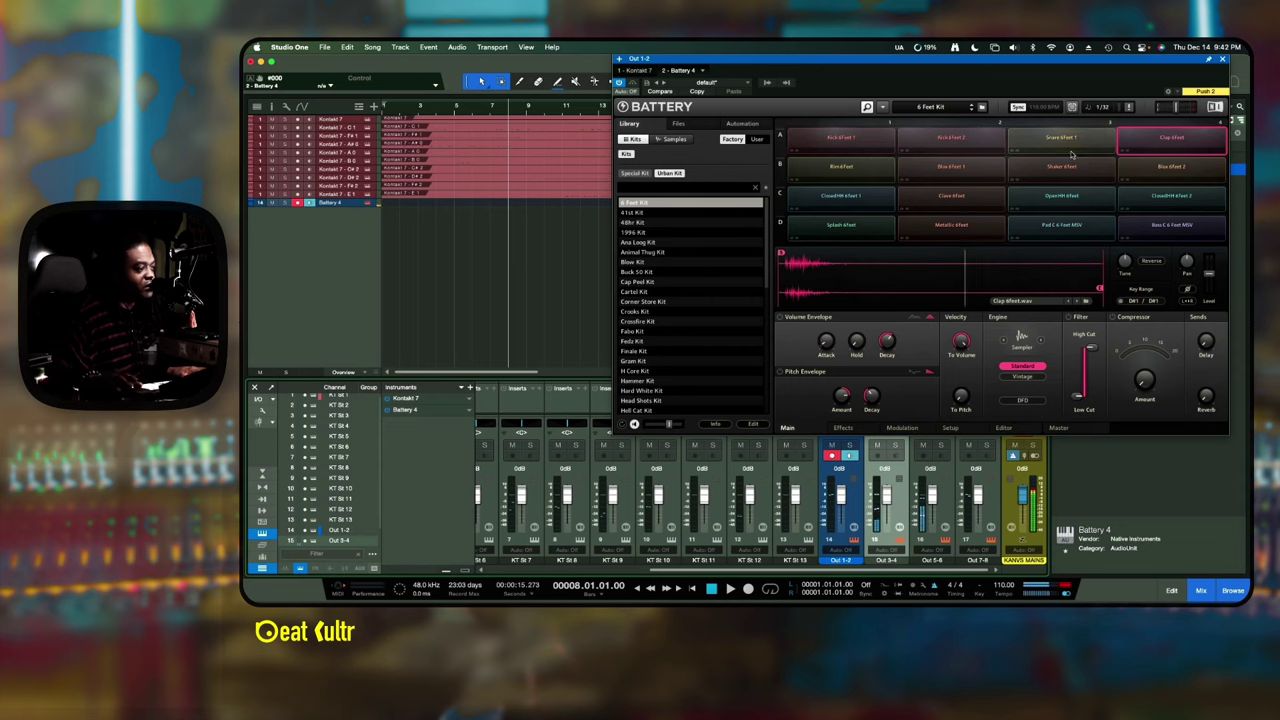
pyautogui.click(941, 490)
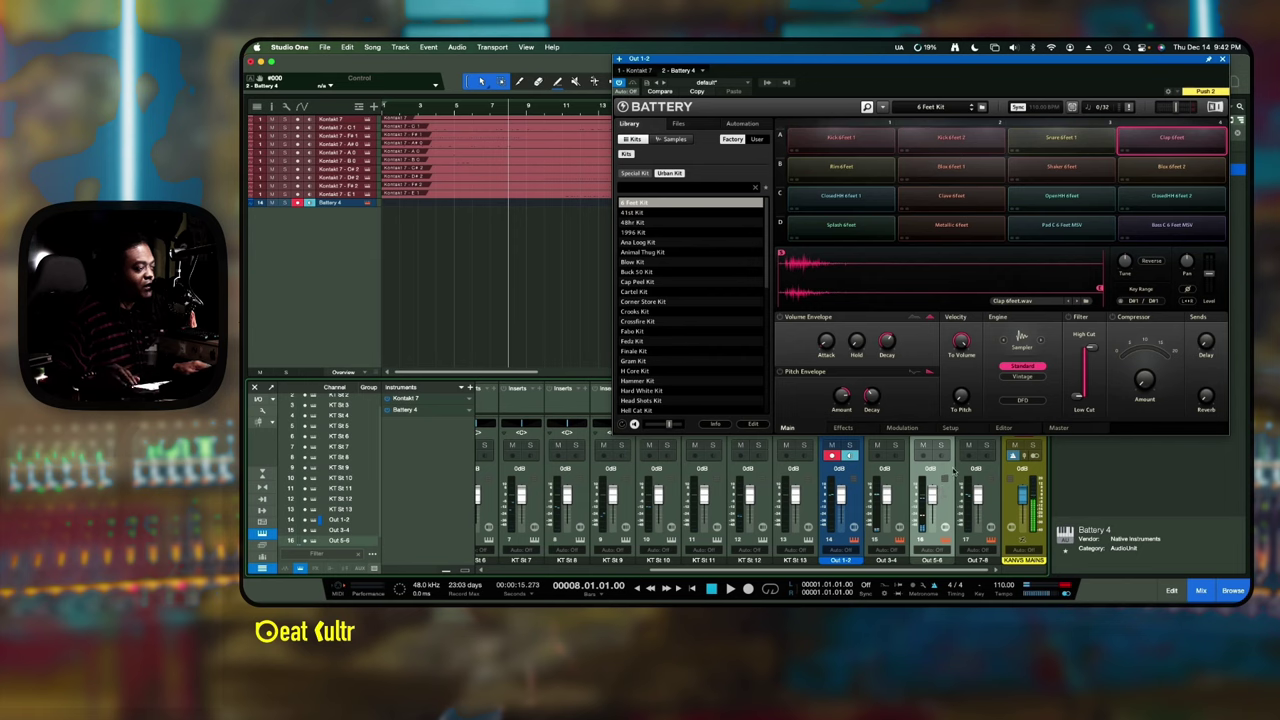
pyautogui.click(991, 508)
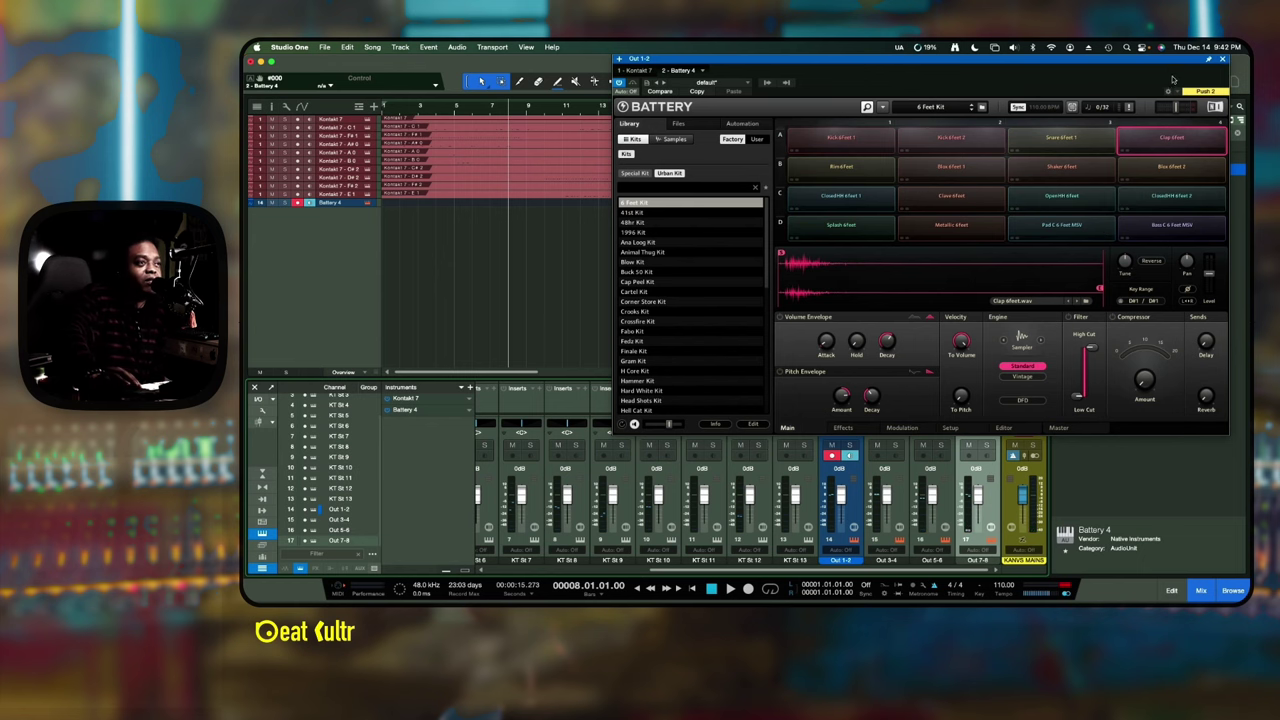
# - Close the Battery window and increase the height of the Battery 4 track
pyautogui.moveTo(1166, 60); pyautogui.dragTo(975, 82)
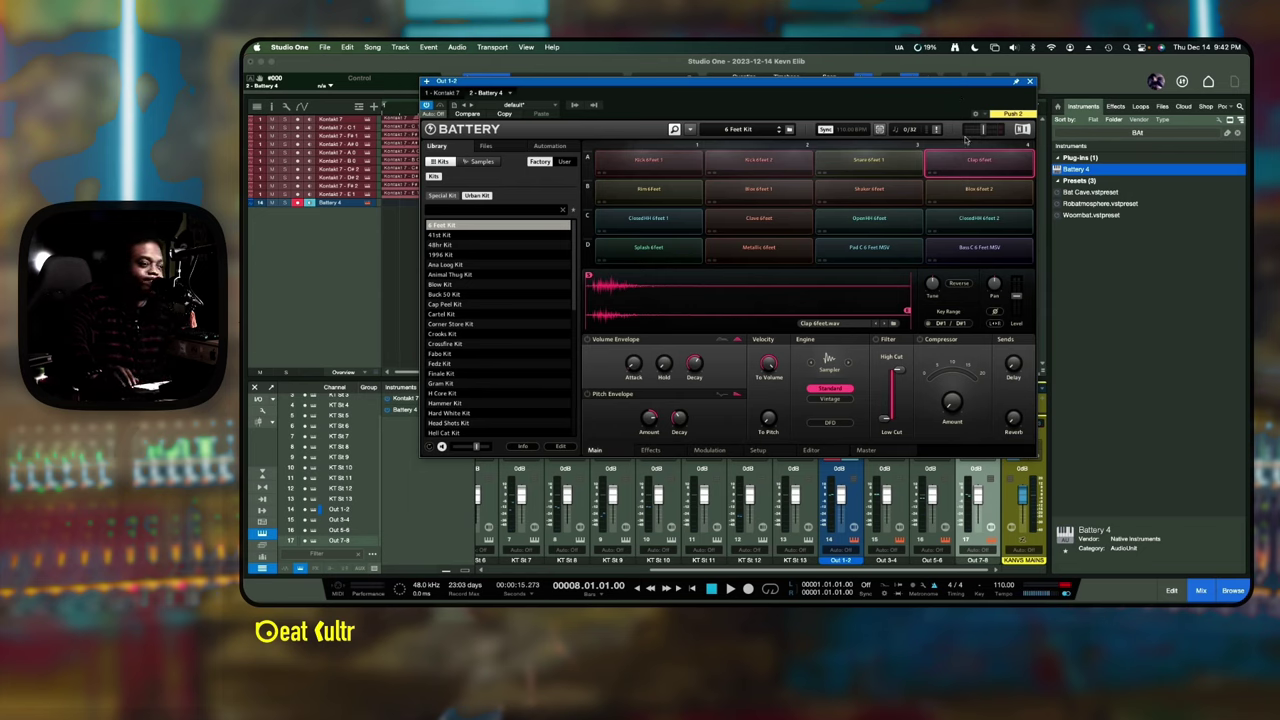
pyautogui.click(1031, 82)
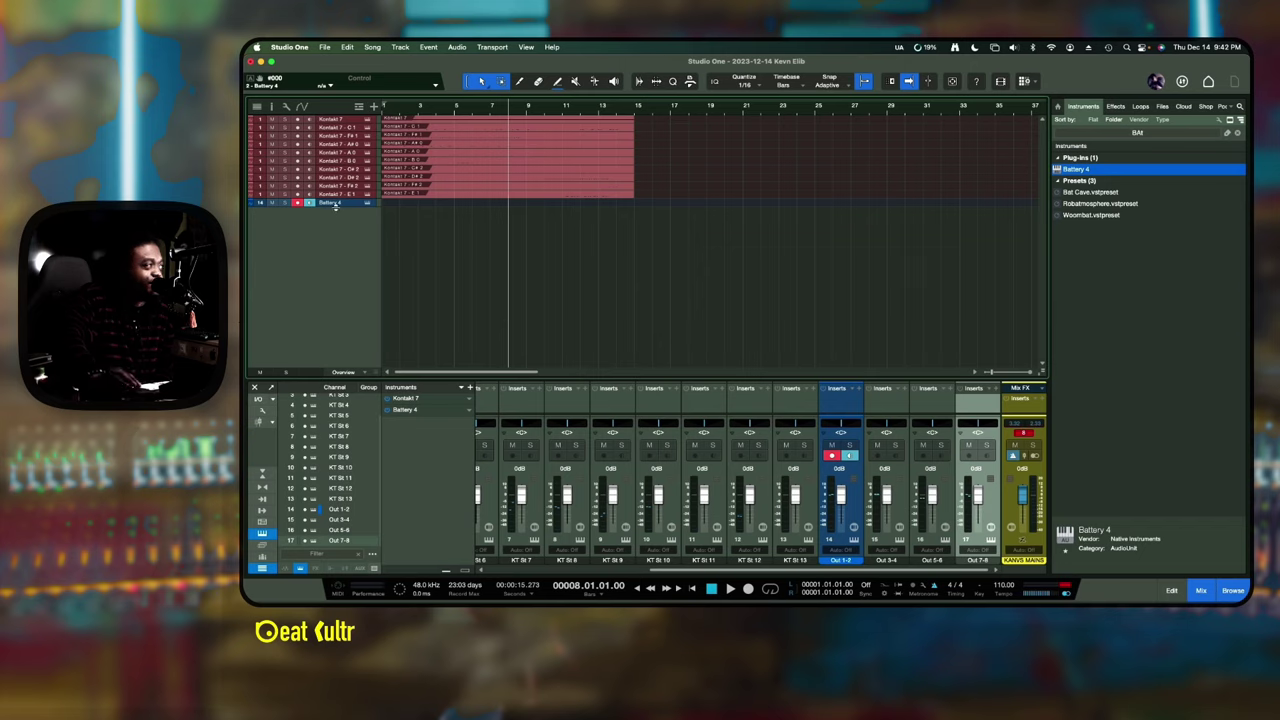
pyautogui.moveTo(335, 205); pyautogui.dragTo(339, 241)
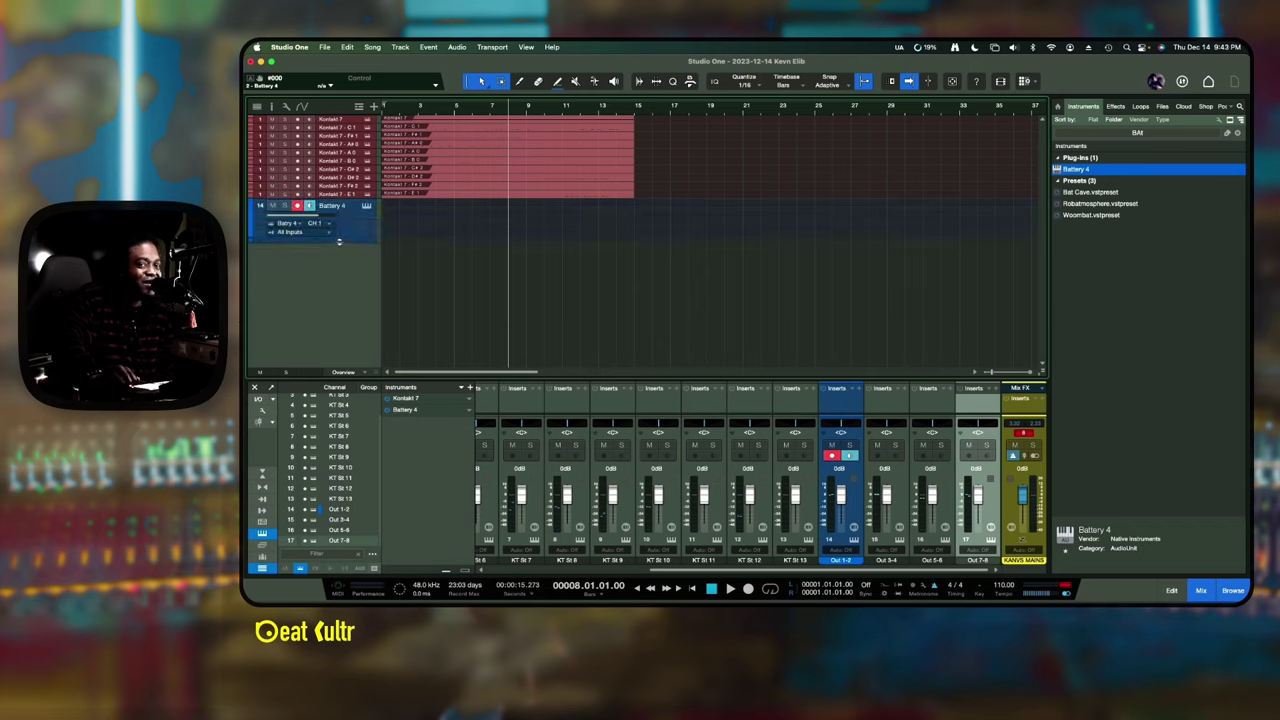